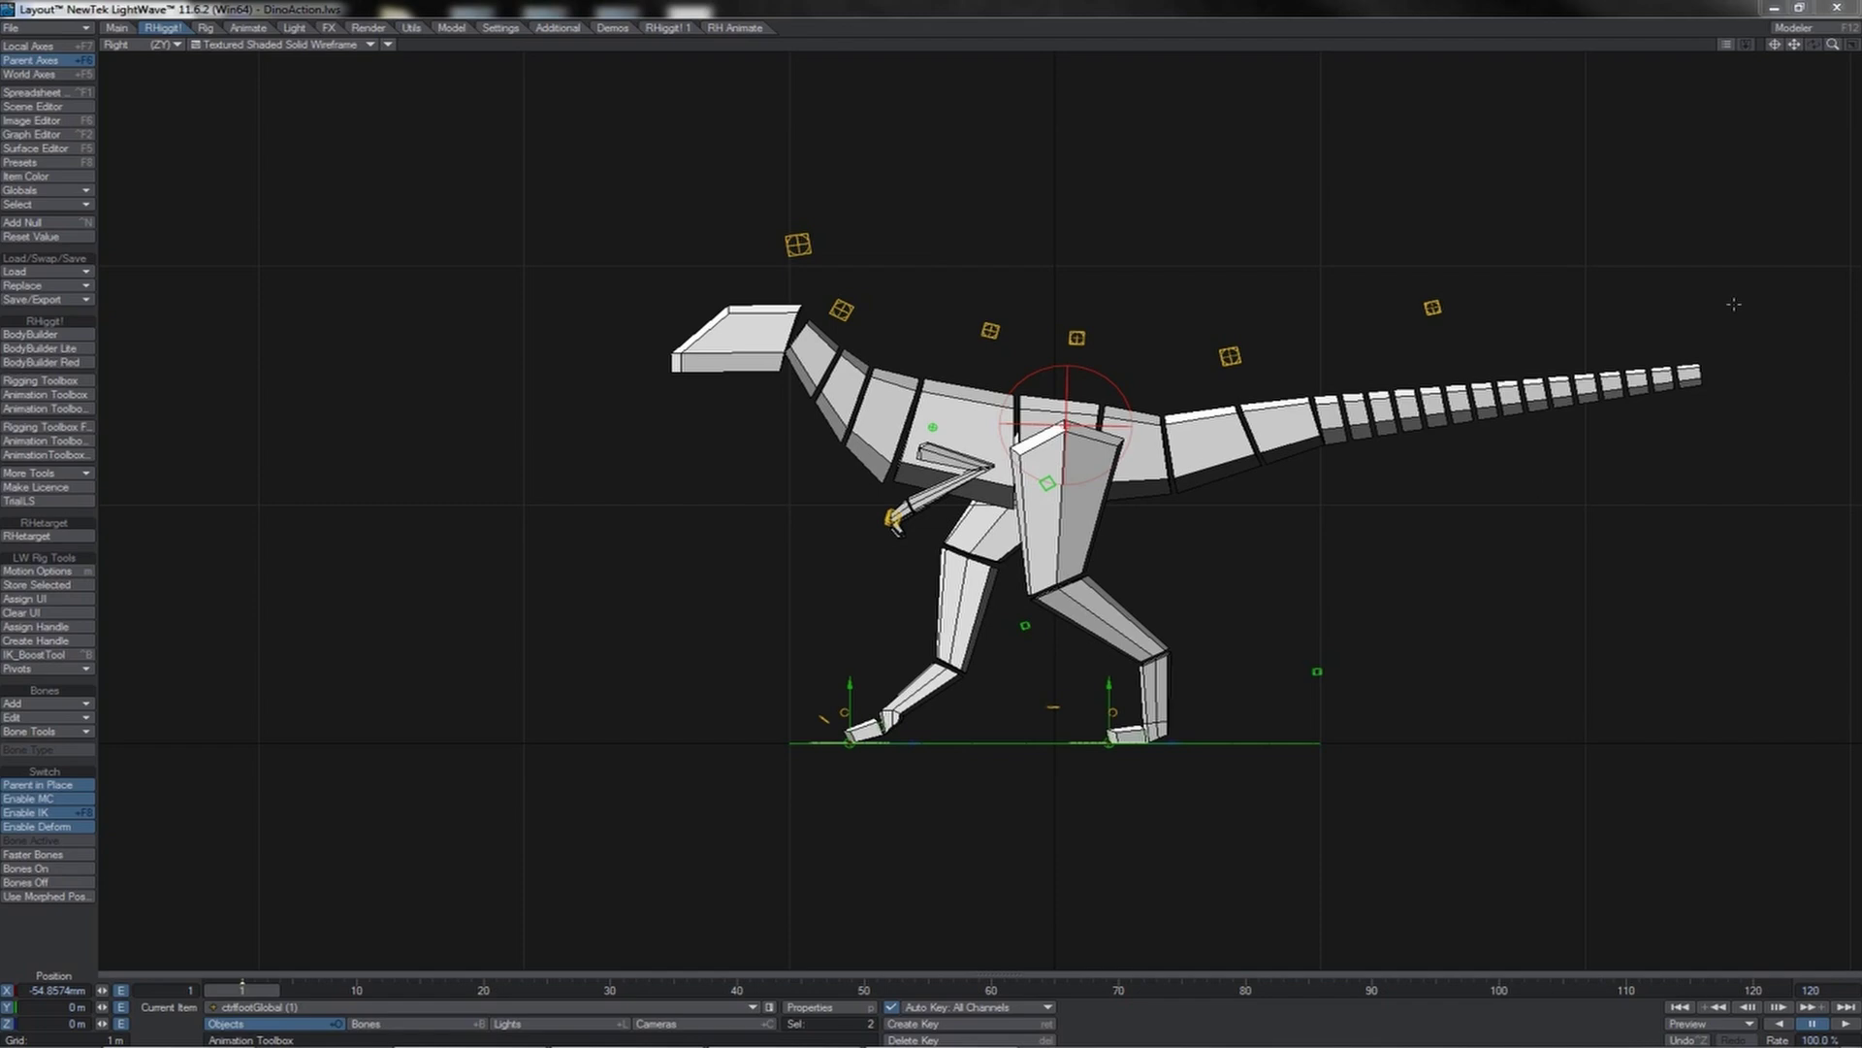
- Reset the local rotation of the far foot control, ctrlfootLocal (2), at frame 13
mouse_move(1833, 46)
left_mouse_down()
mouse_move(1858, 46)
mouse_move(1850, 62)
left_mouse_up()
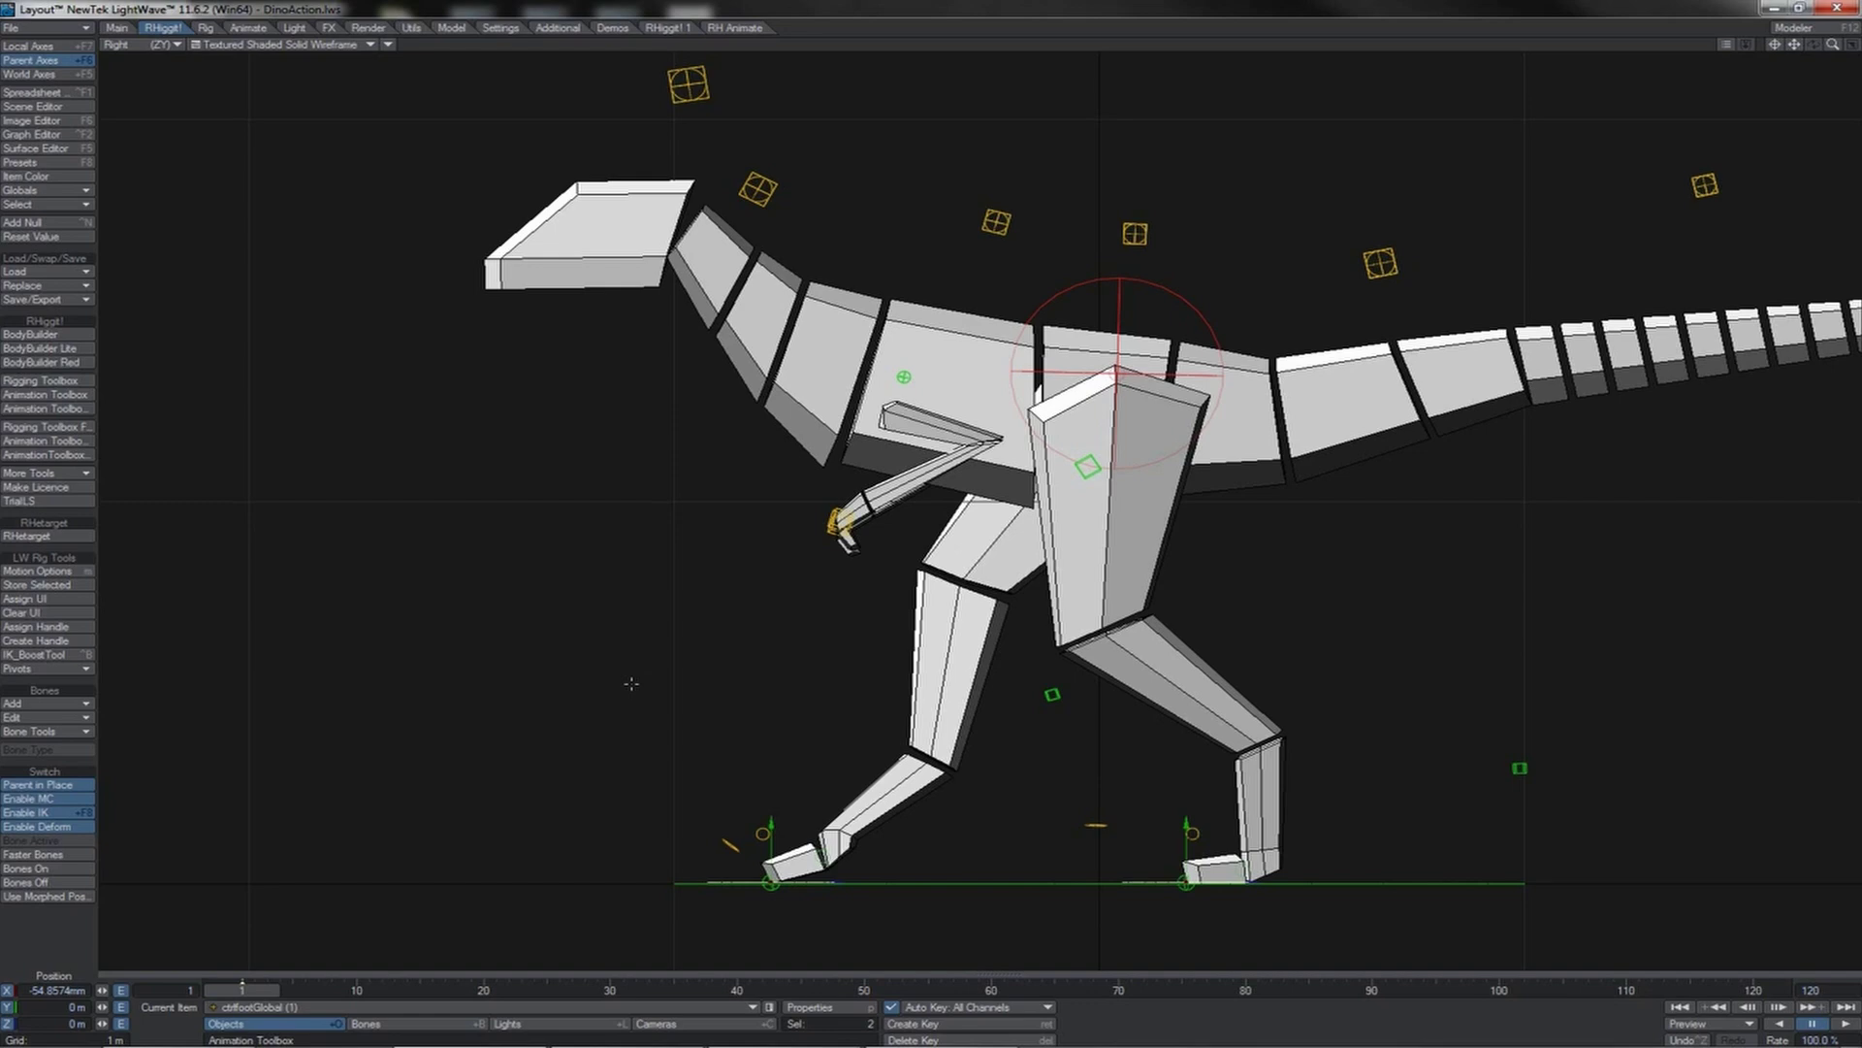
key("Right")
key("Right")
key("Right")
key("Right")
key("Right")
key("Right")
key("Right")
key("Right")
key("Right")
key("Right")
key("Right")
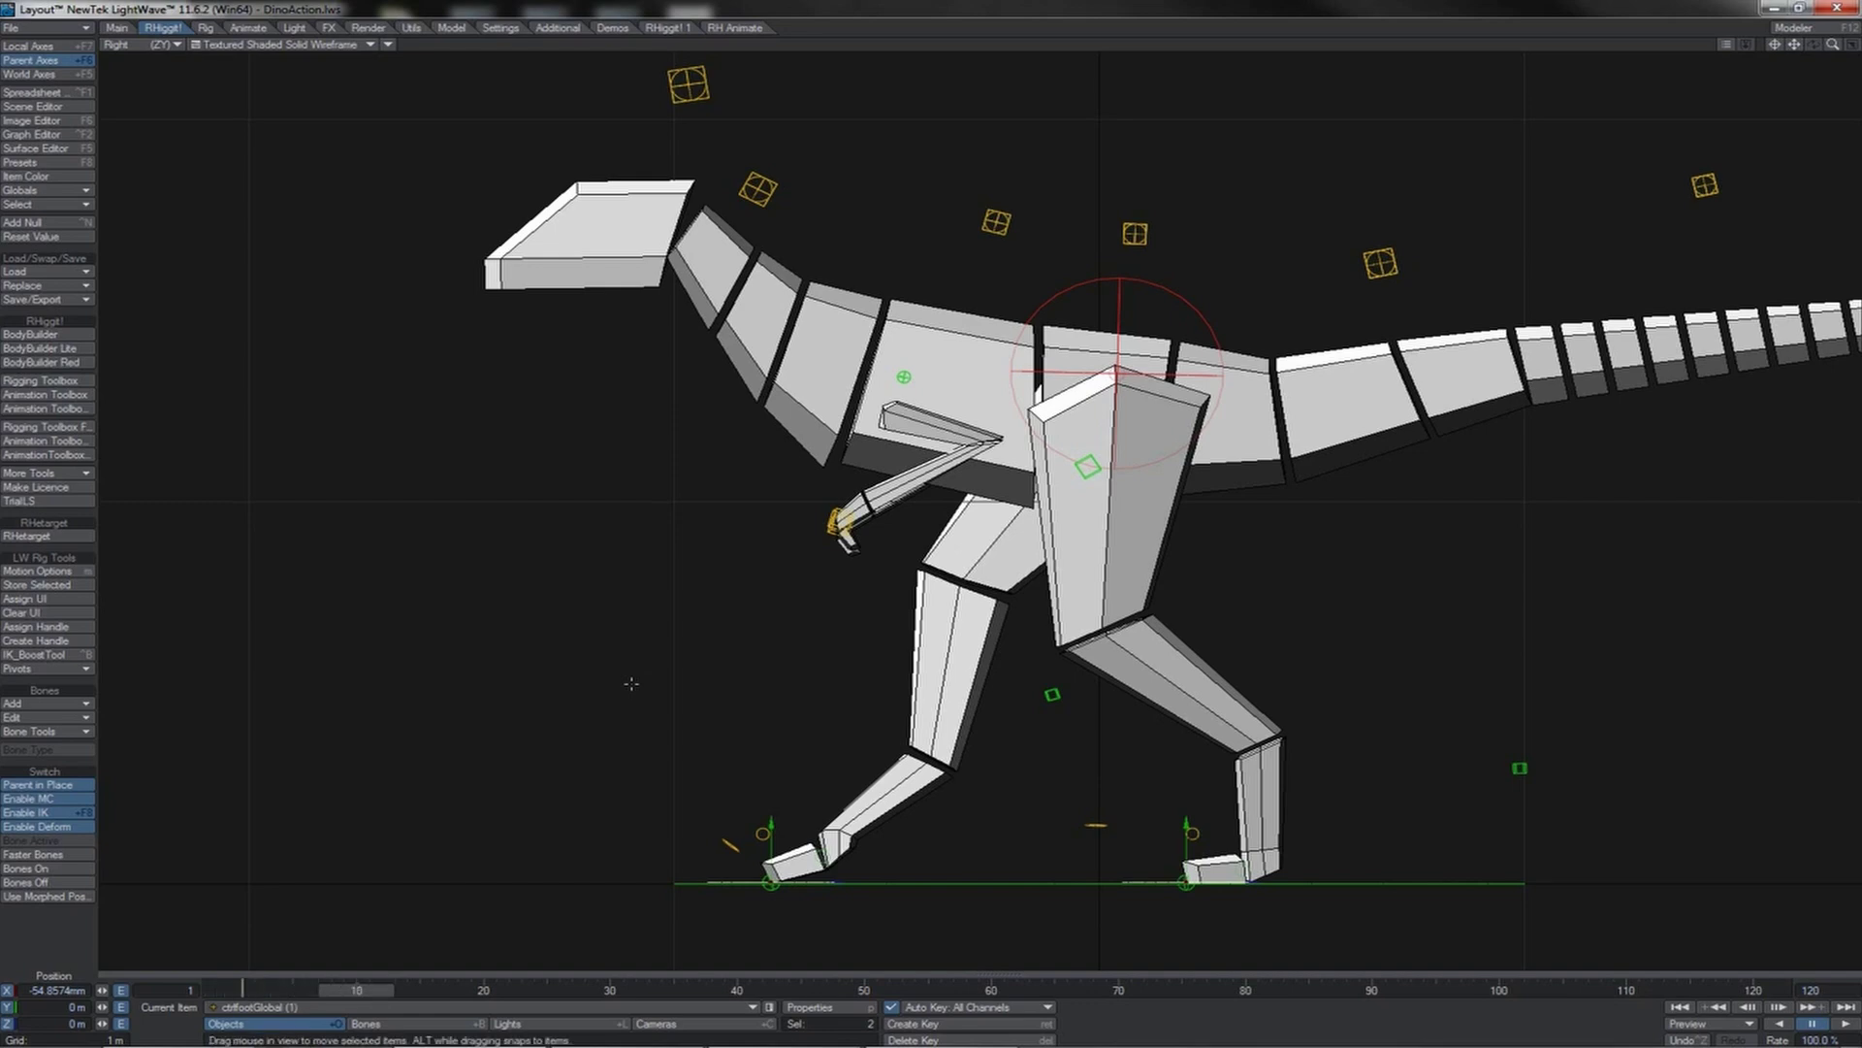
key("Right")
key("Down")
key("y")
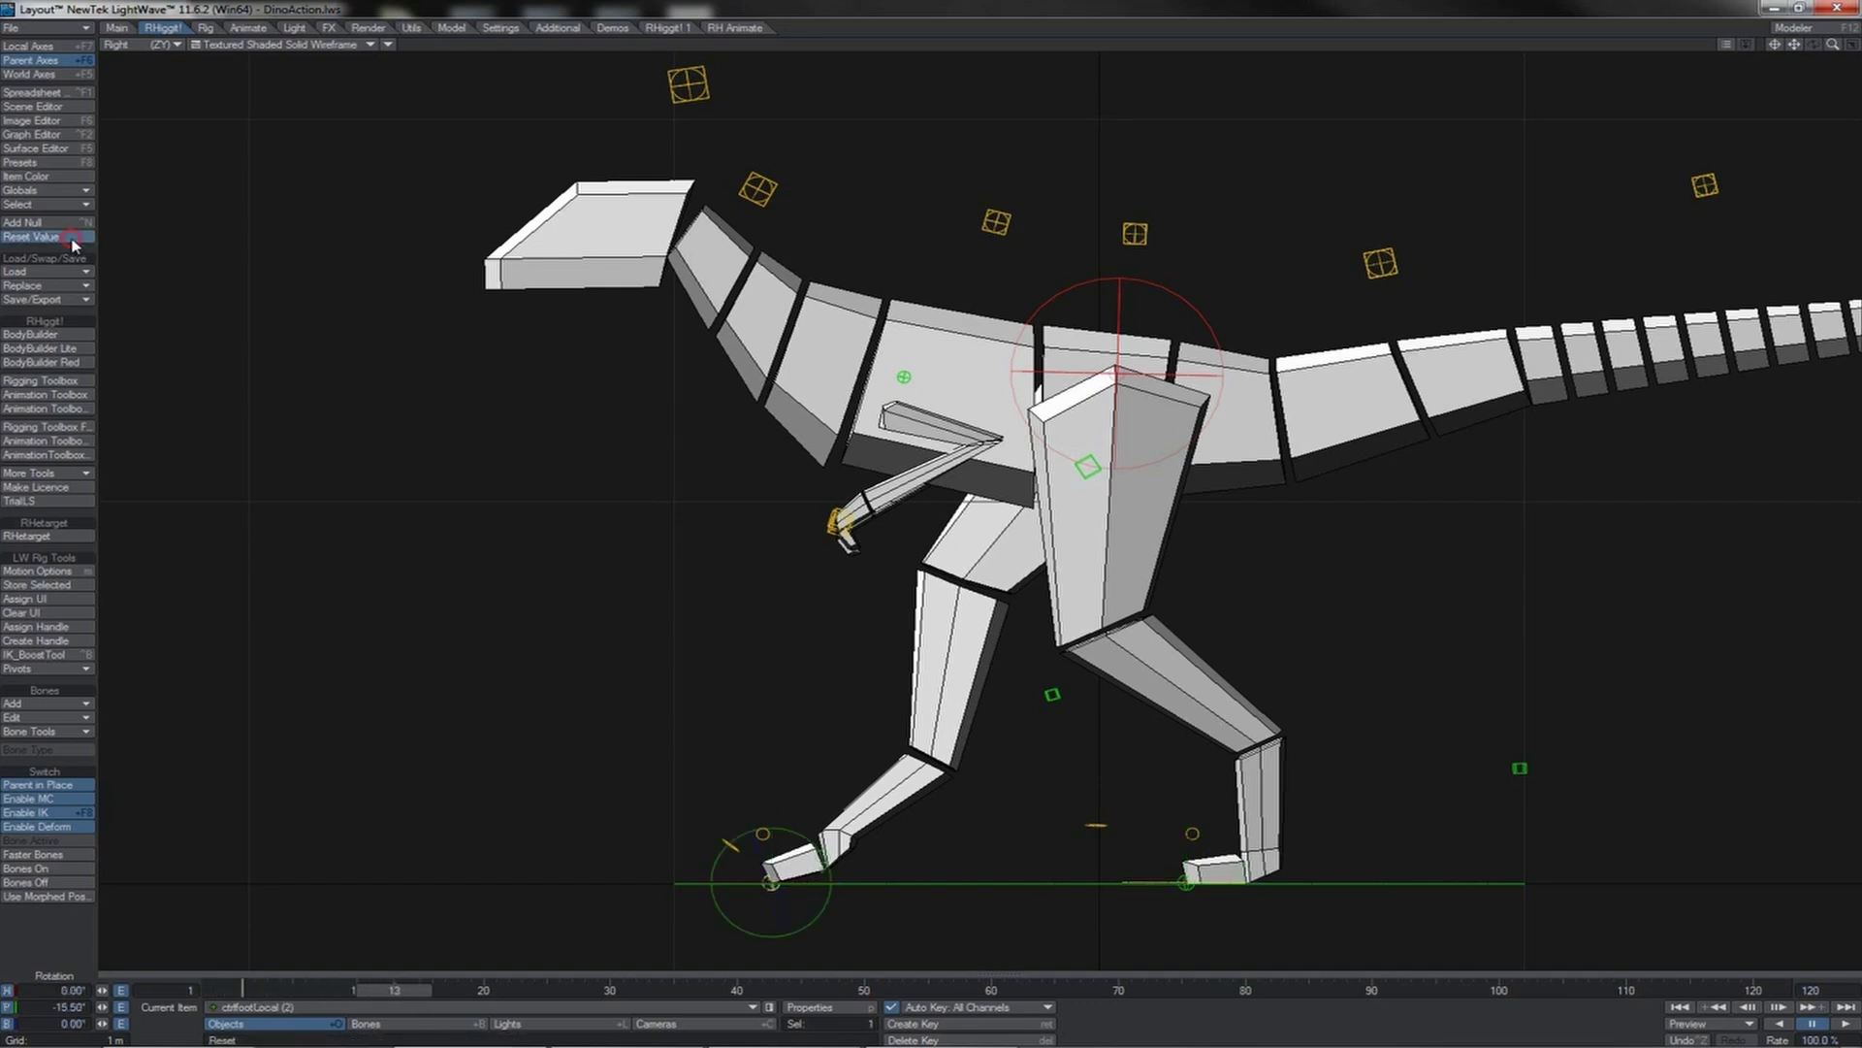
left_click(71, 239)
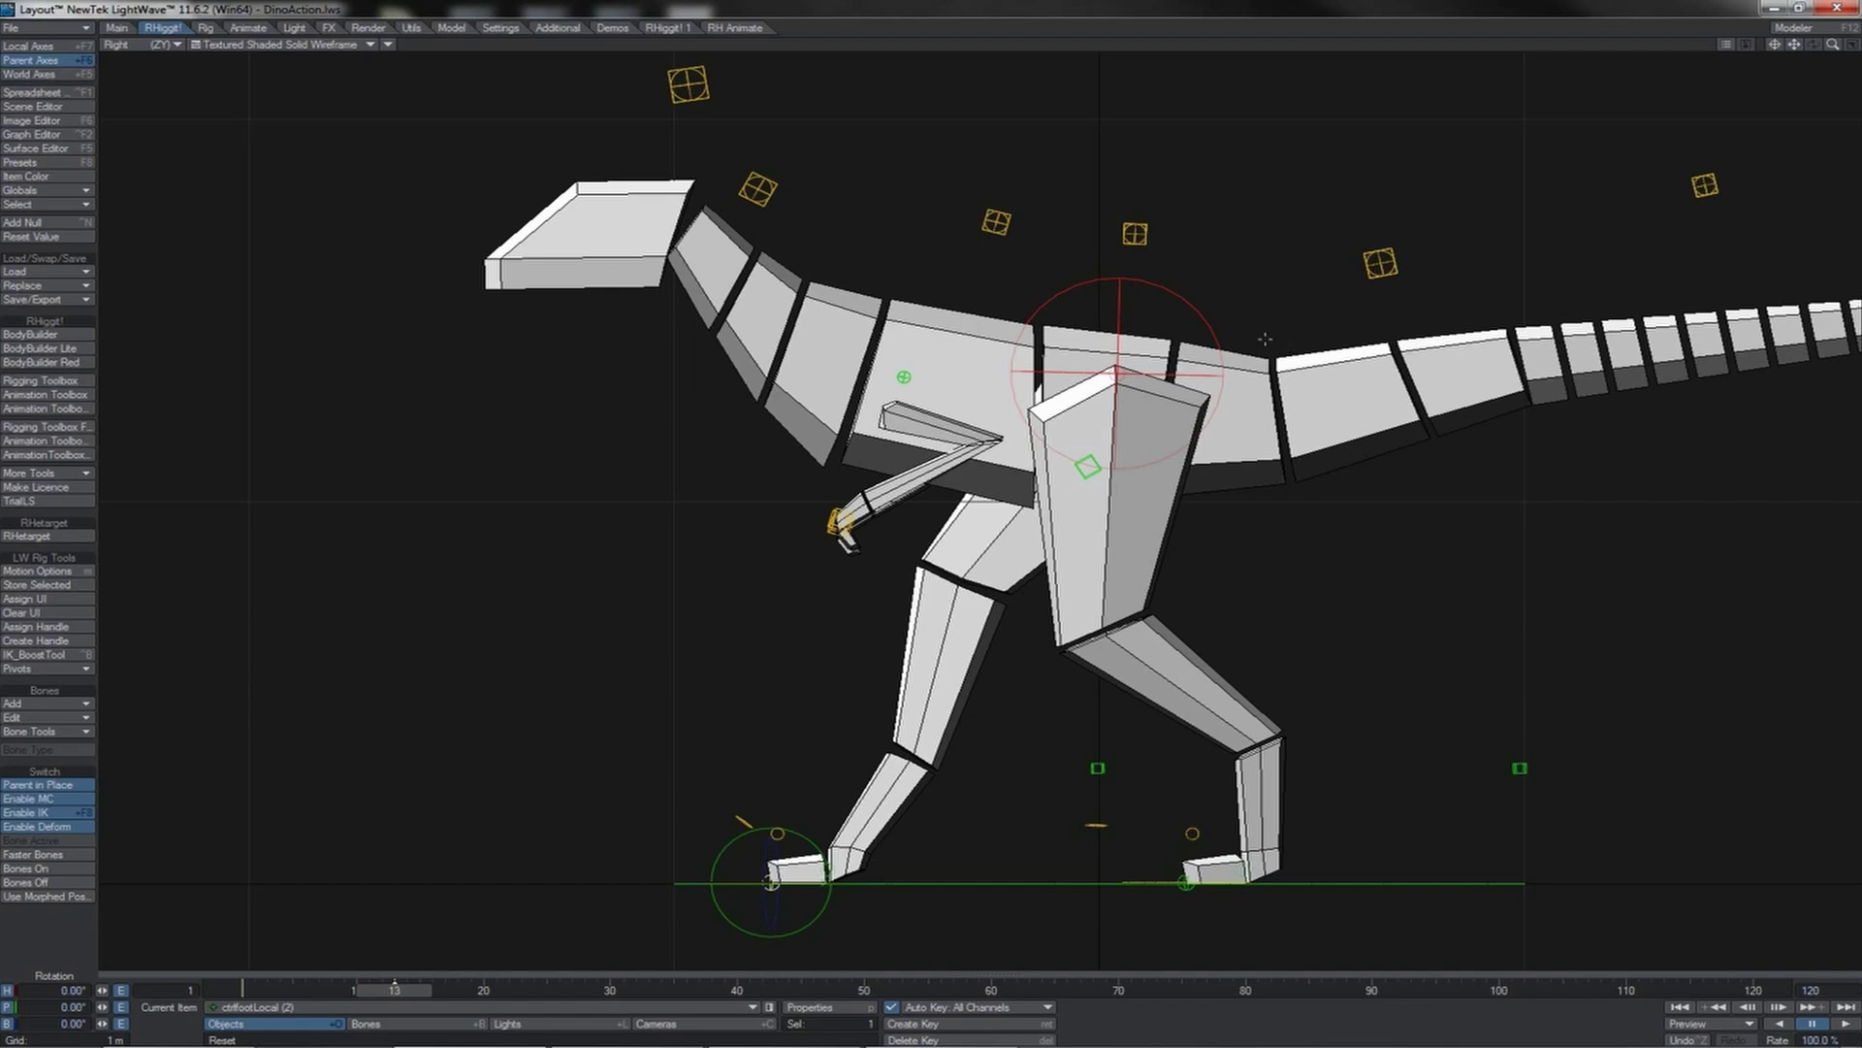
- Move the hip control forward over the planted far foot at frame 13 and swing ctrlfootGlobal (1) ahead for the stride
left_click(1204, 325)
key("t")
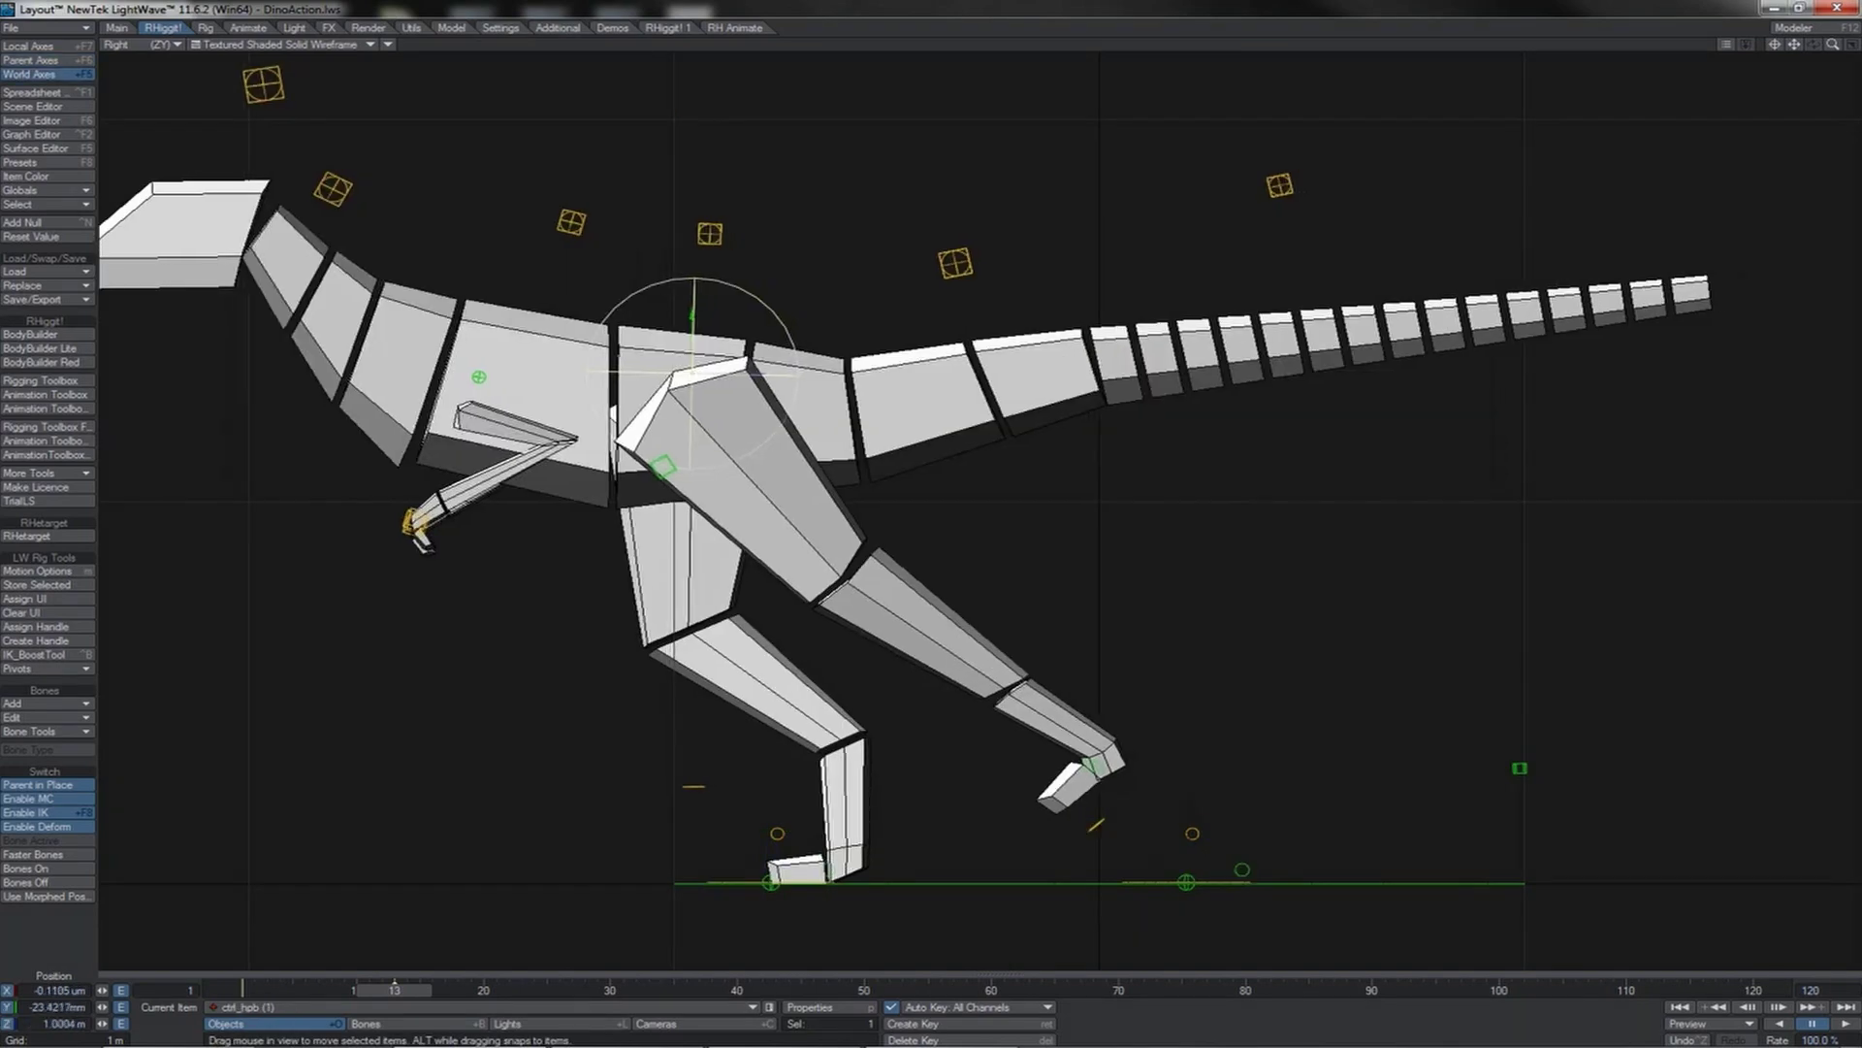
left_click_drag(626, 371, 641, 371)
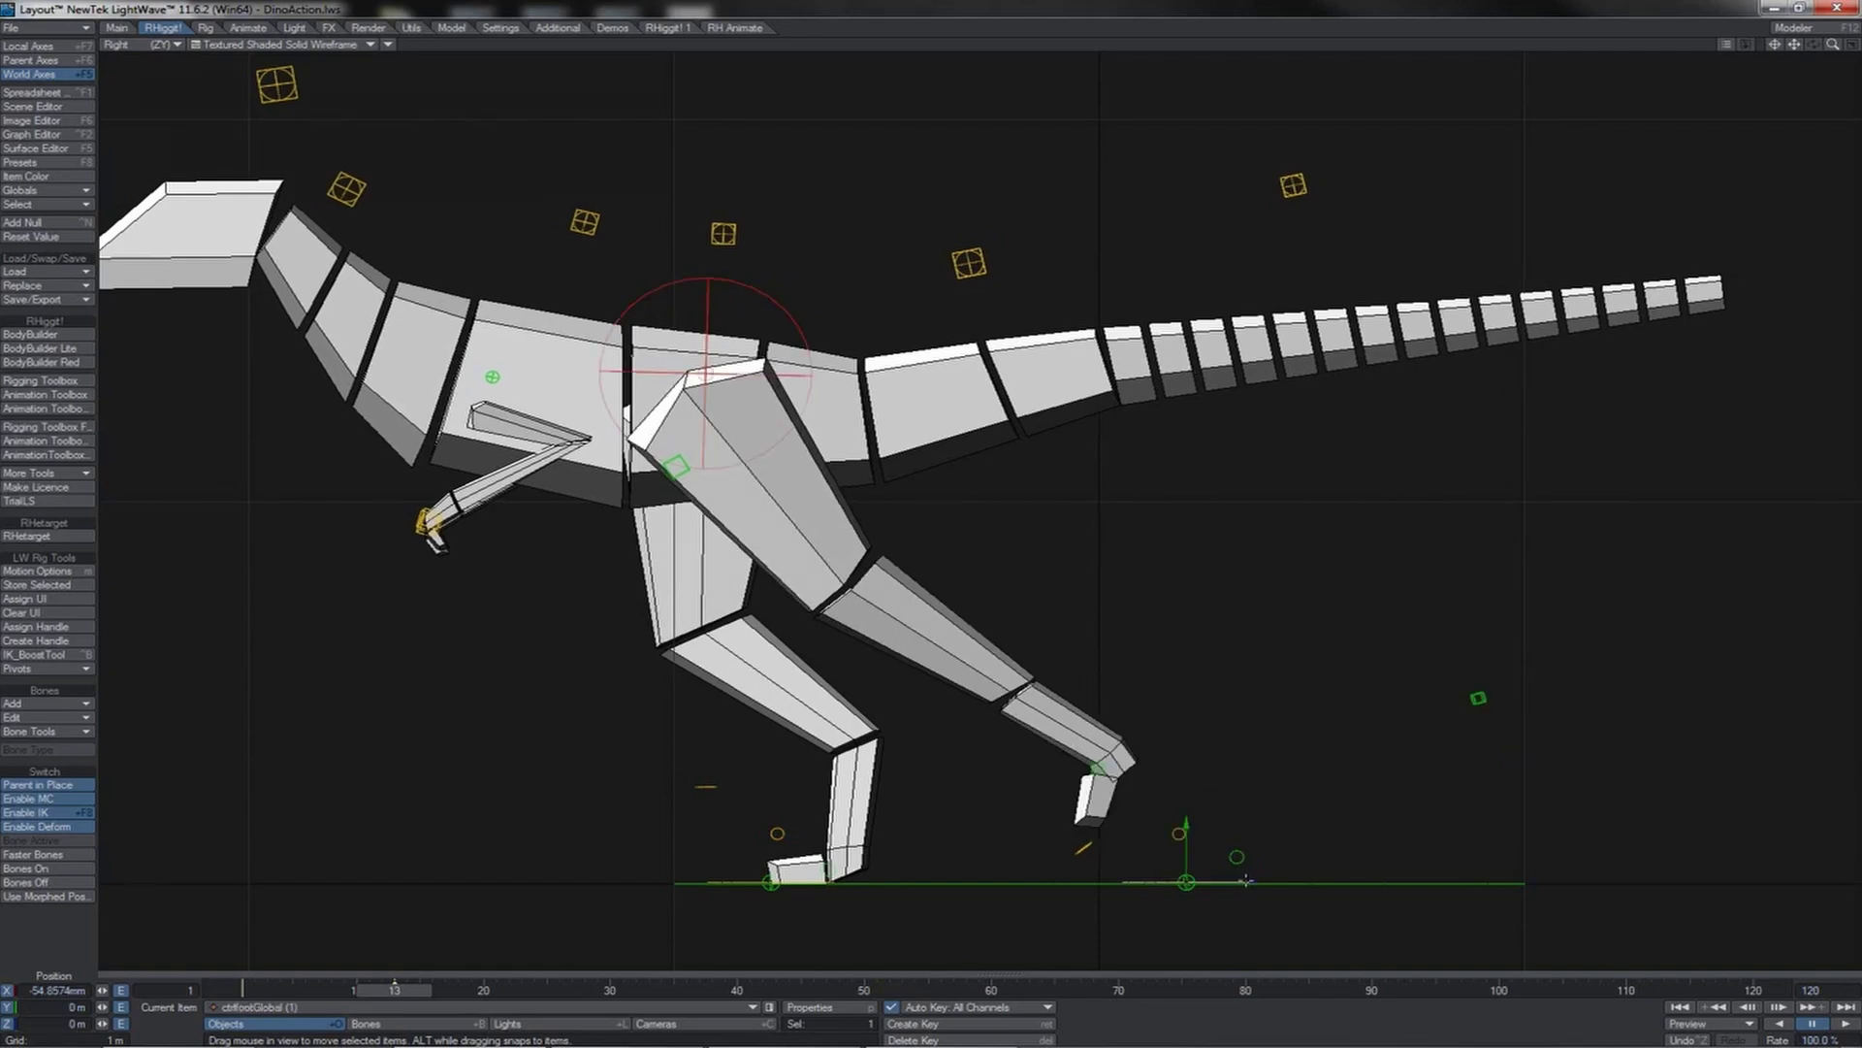
left_click_drag(1249, 880, 358, 882)
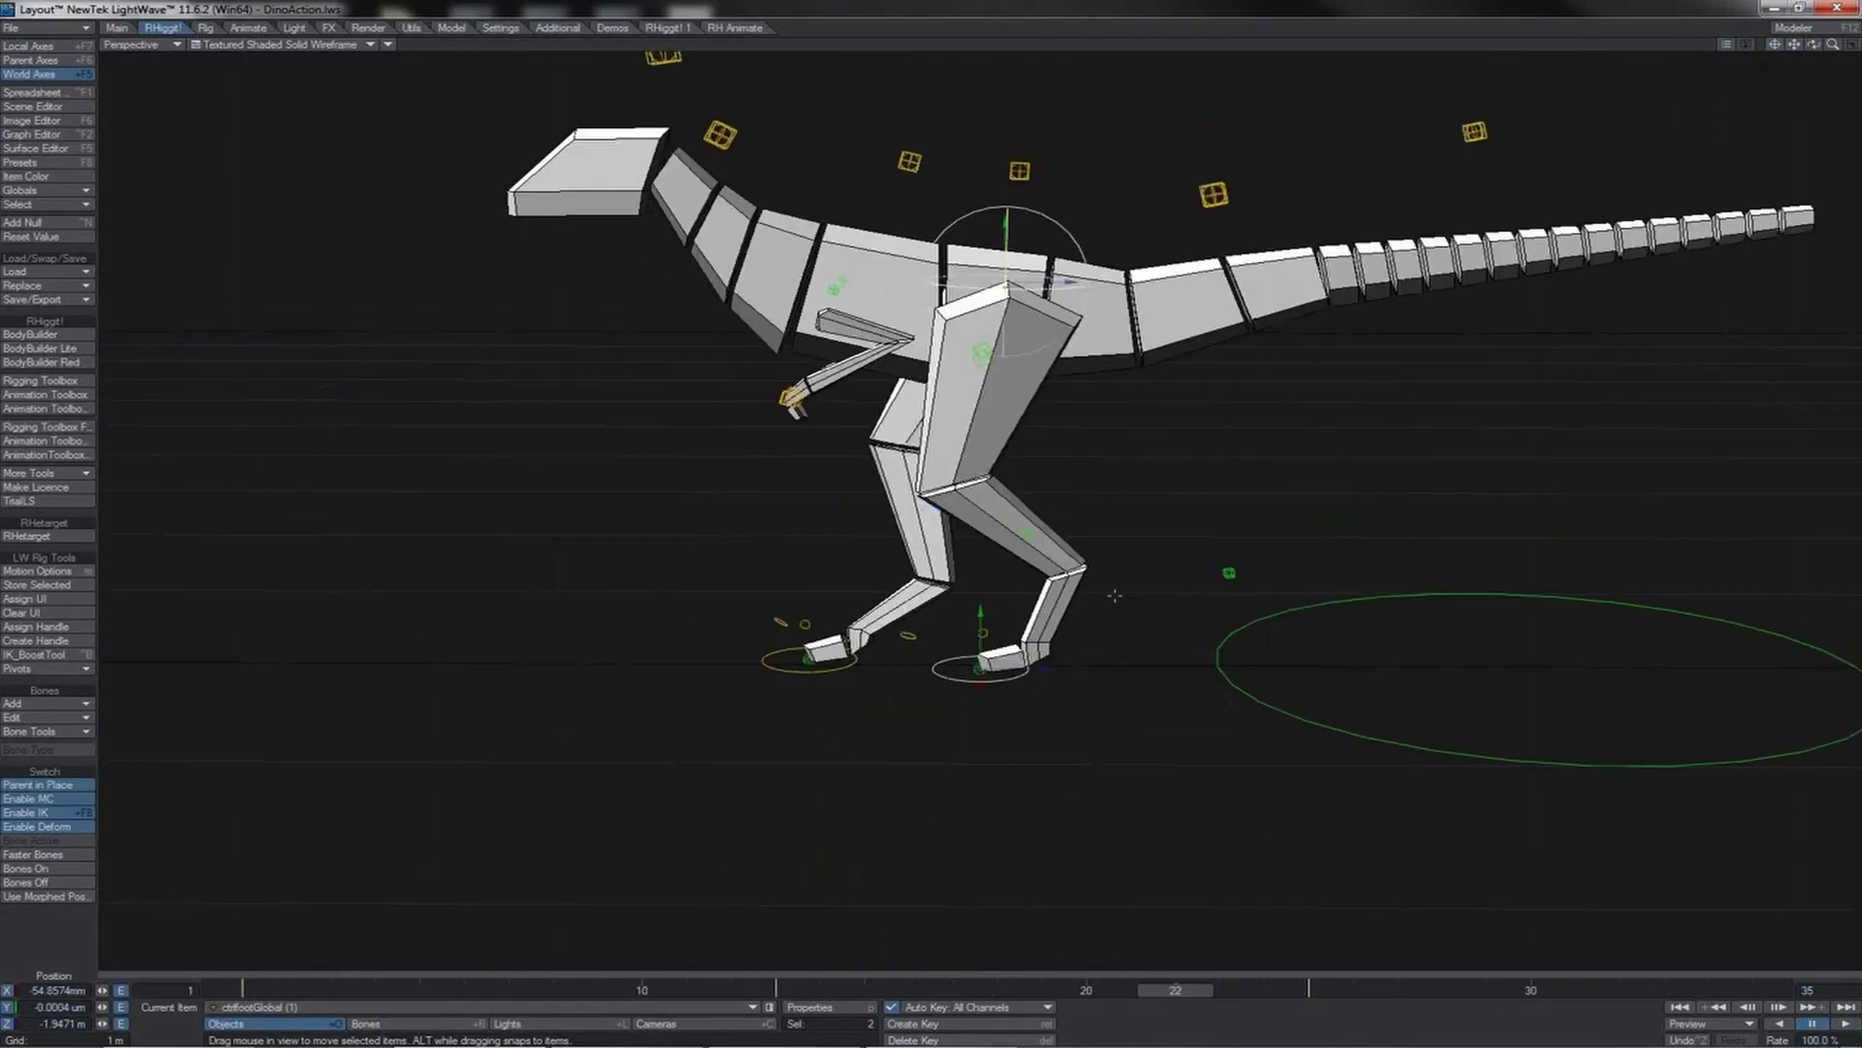
- Retime the stride keys of the hip and foot controls to frames 15 and 29, and play back the walk
left_click(975, 673, "shift")
left_click(805, 668, "shift")
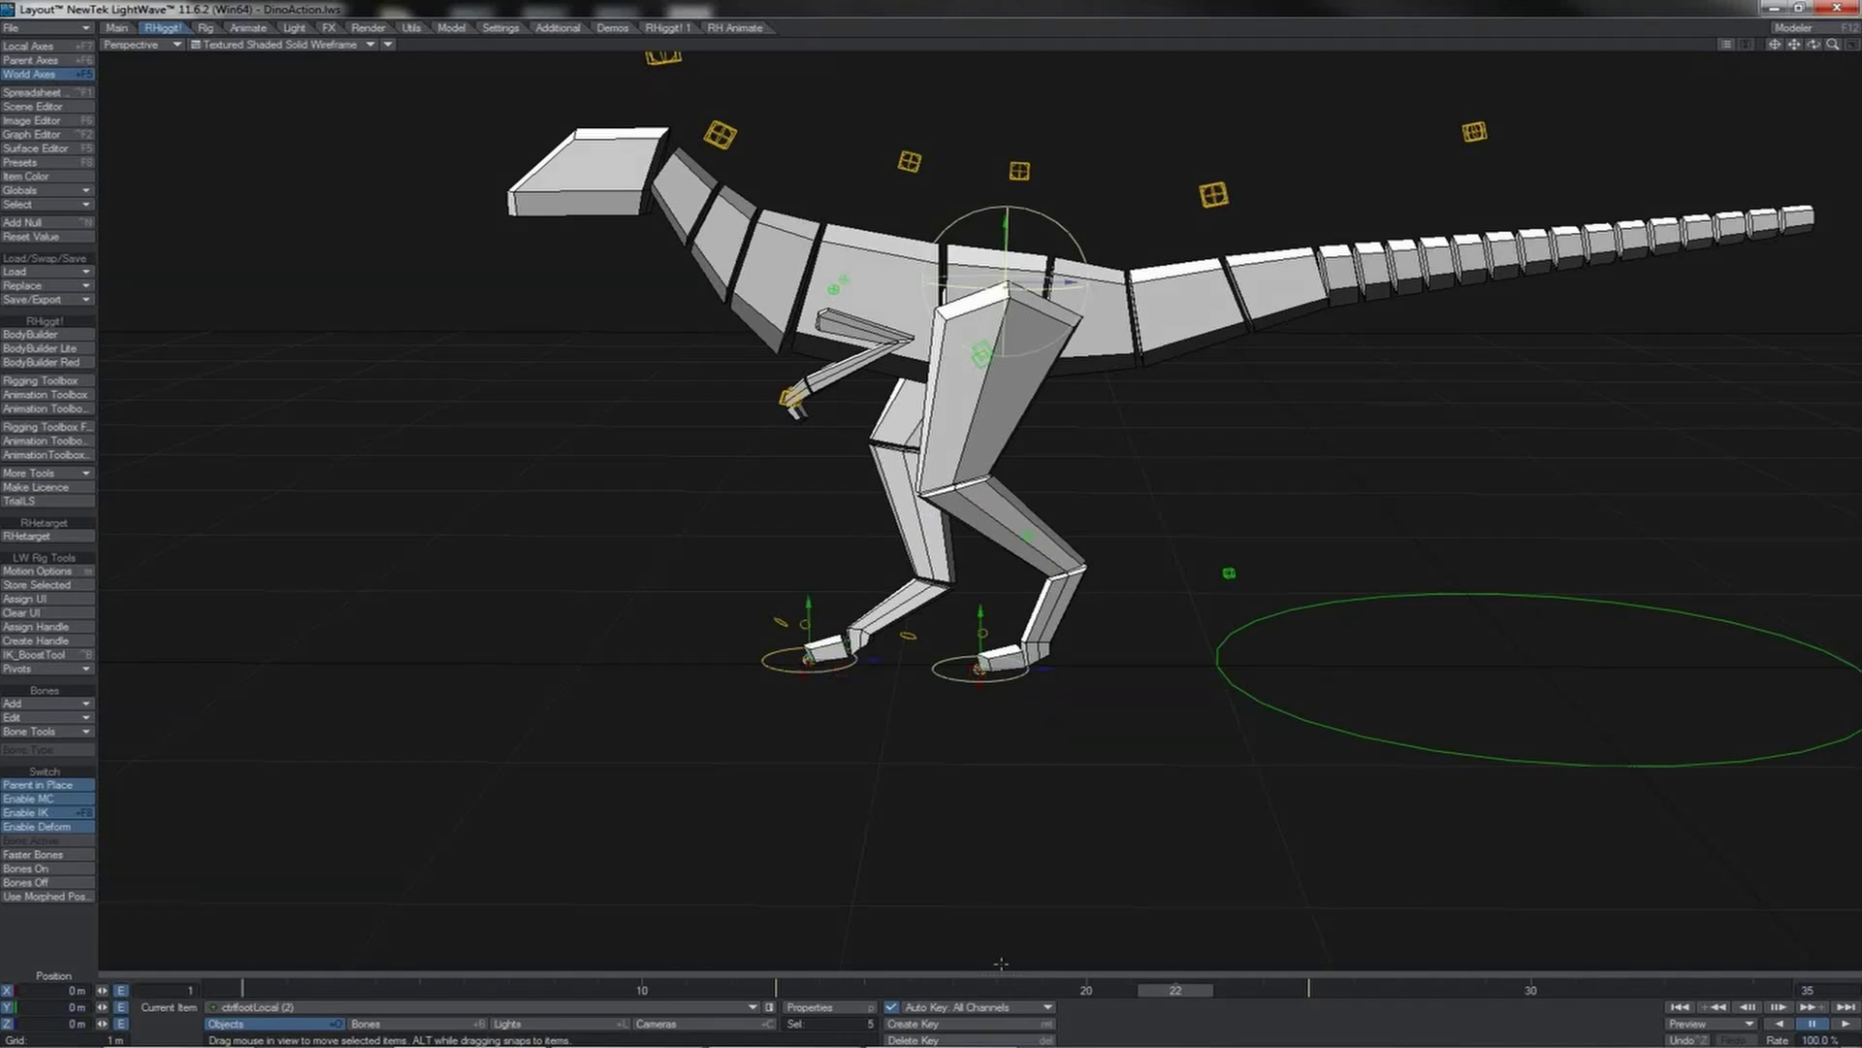
left_click(1846, 1025)
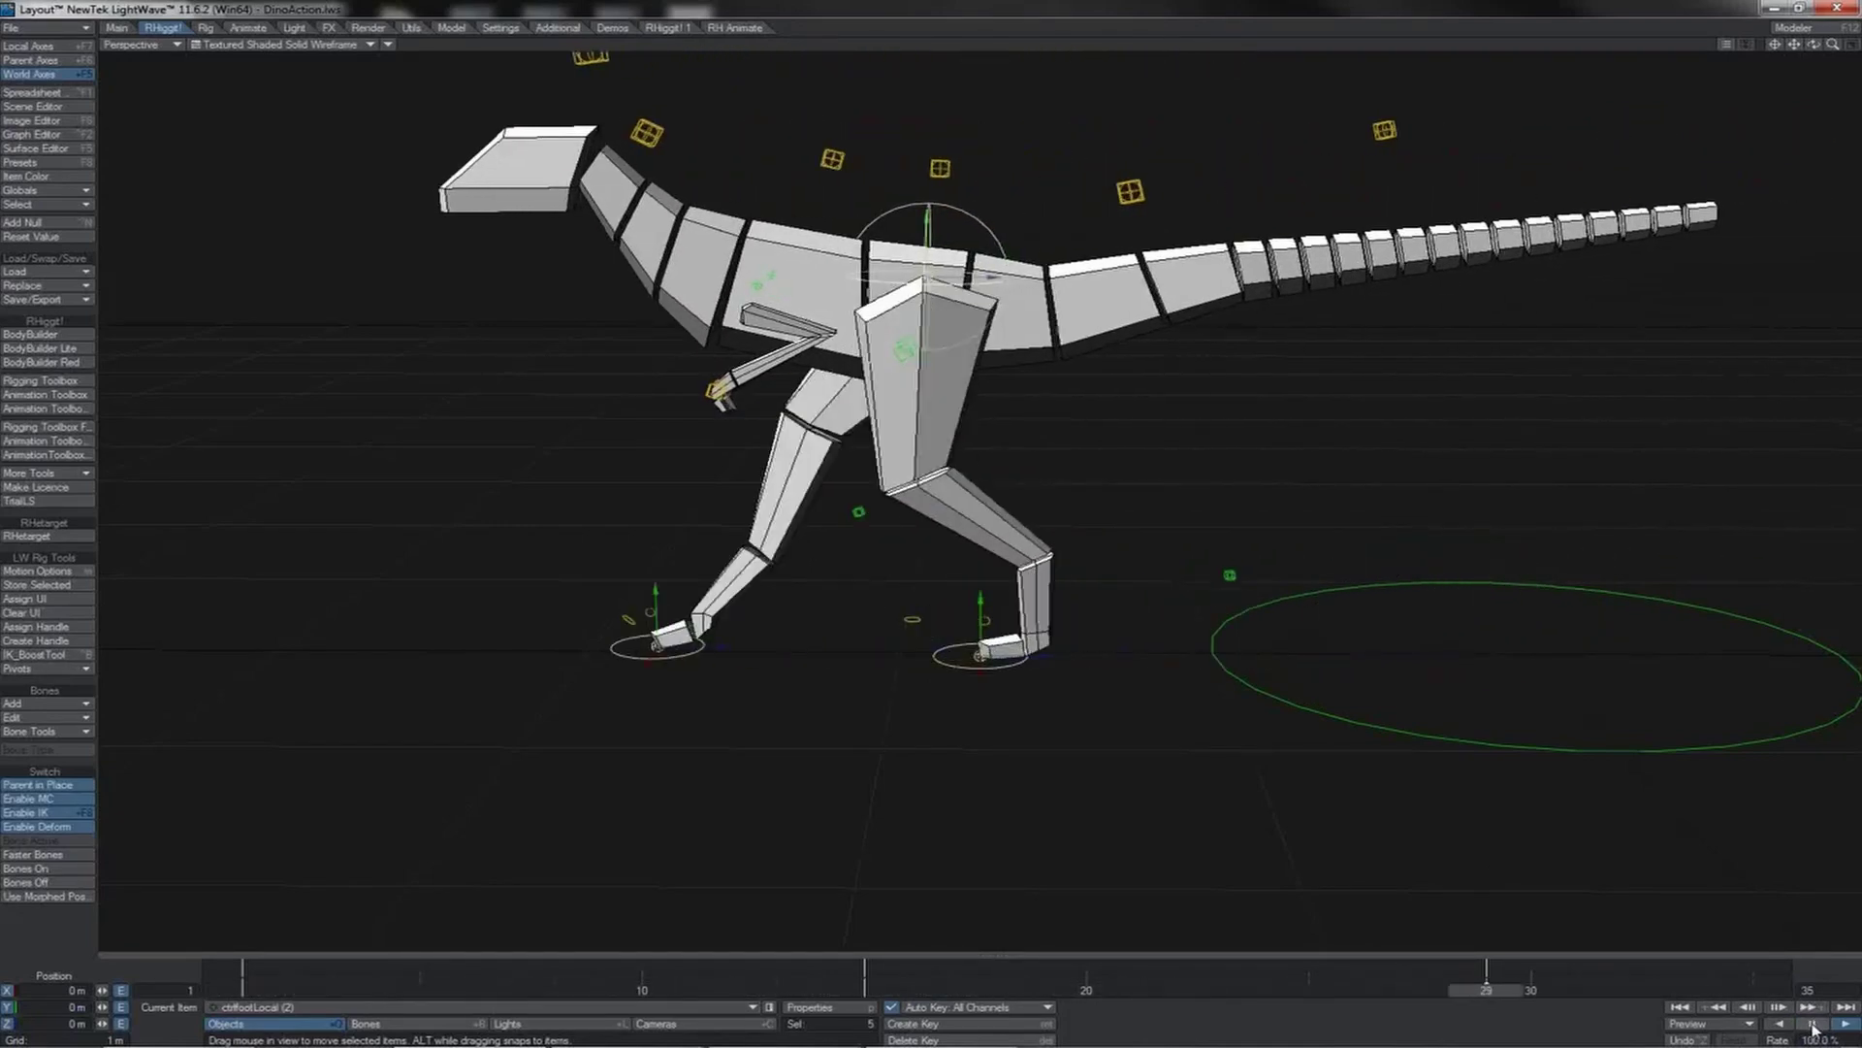
key("5")
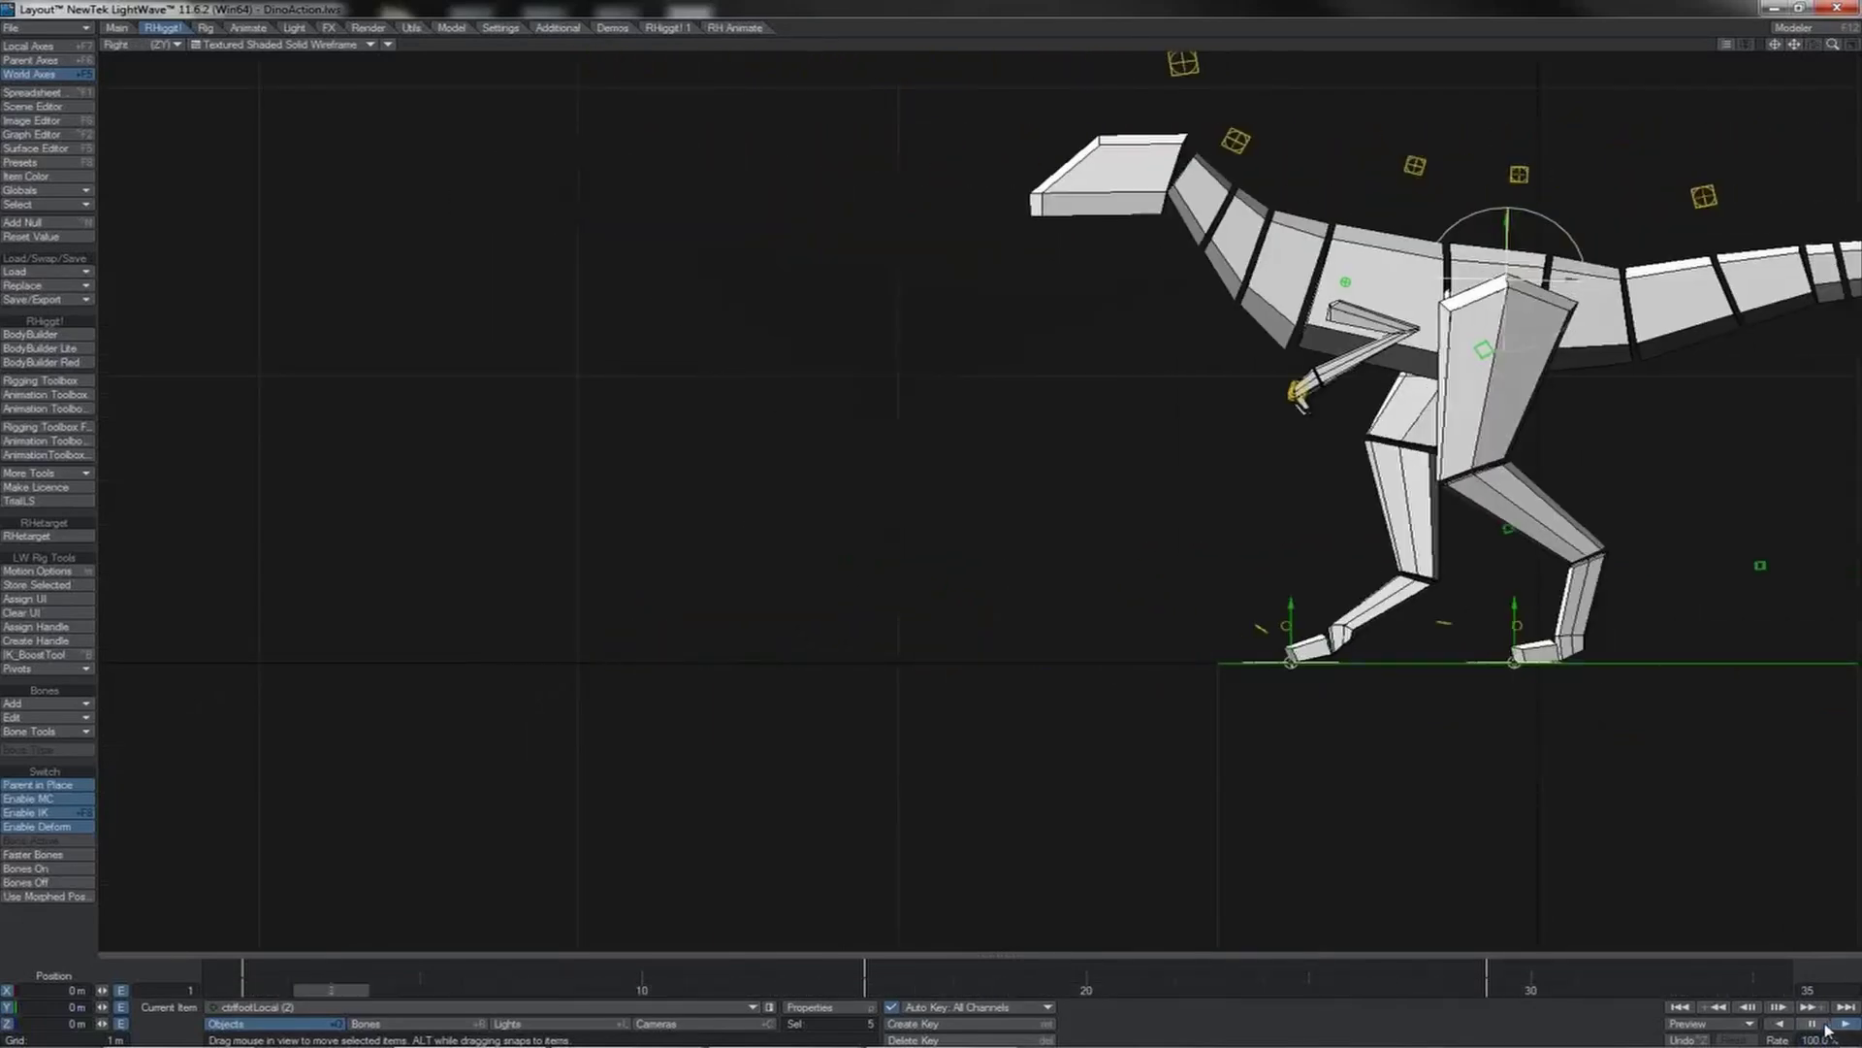
left_click(1817, 1025)
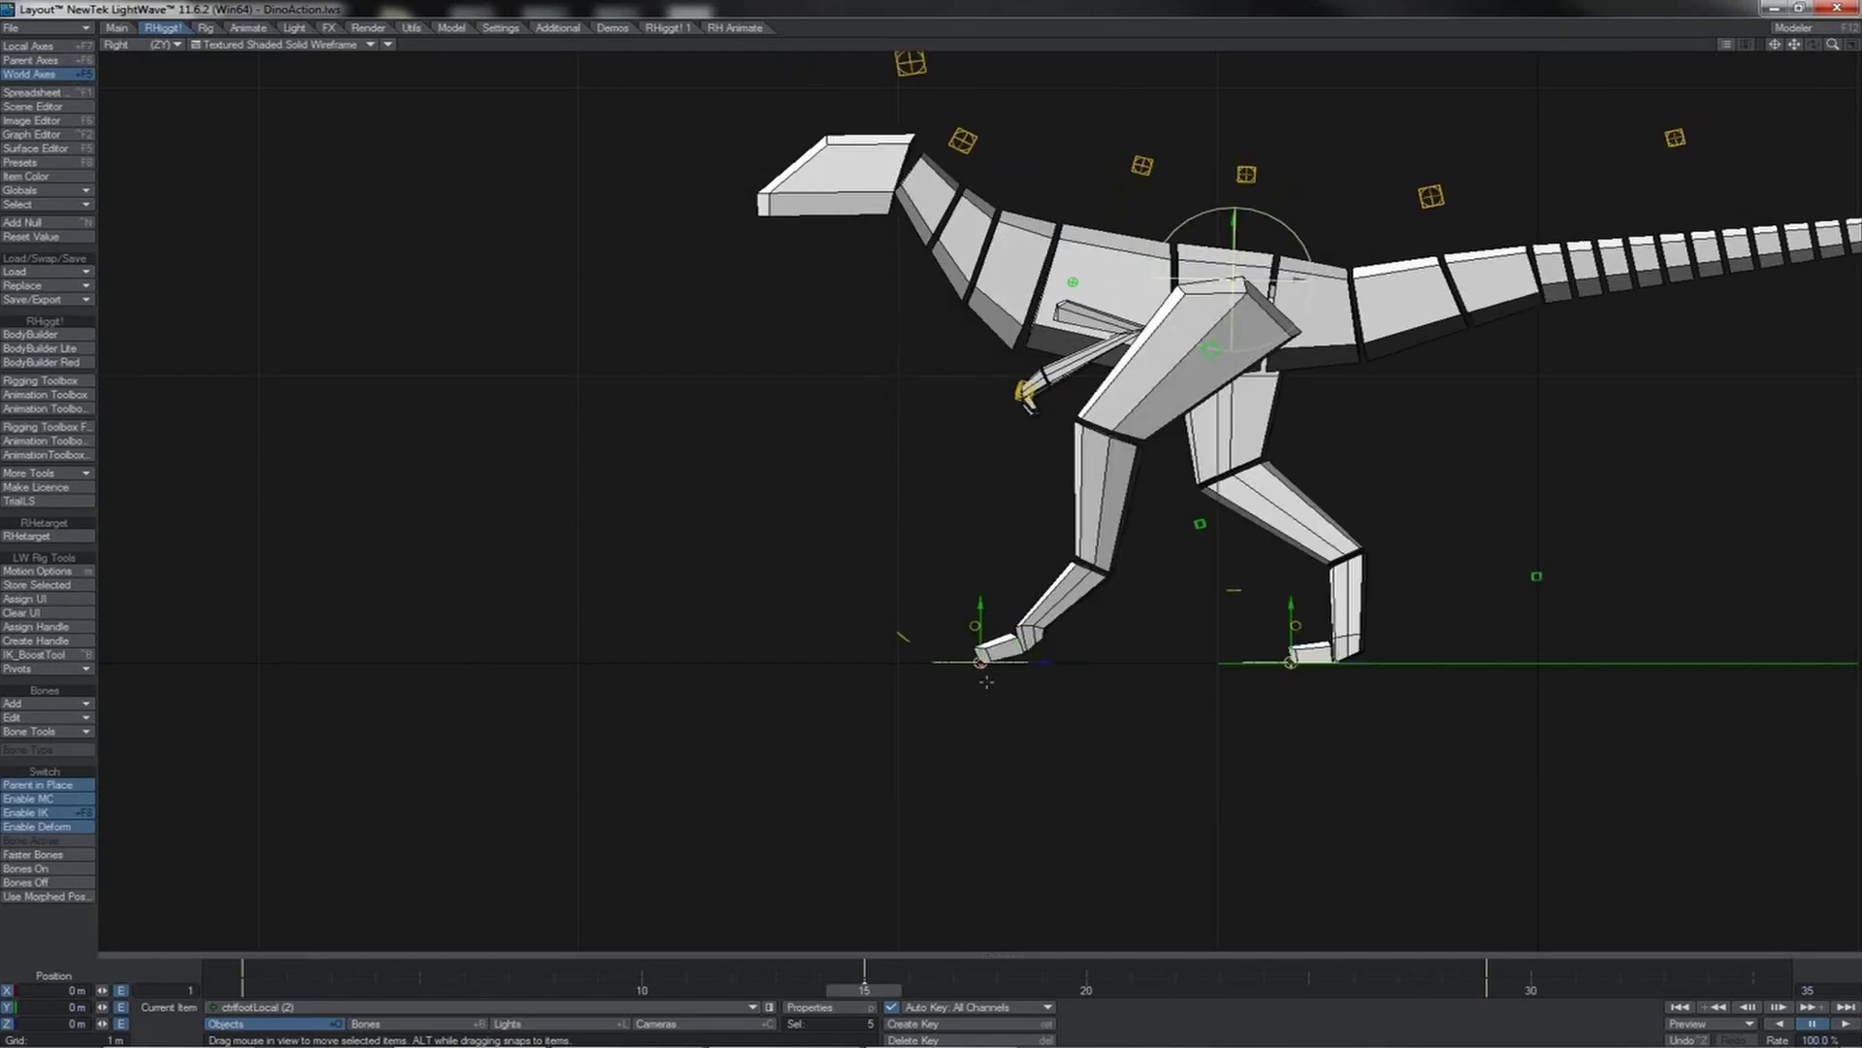
- Flatten the far foot at frame 3 by resetting the rotation of ctrlfootLocal (2)
key("shift+Left")
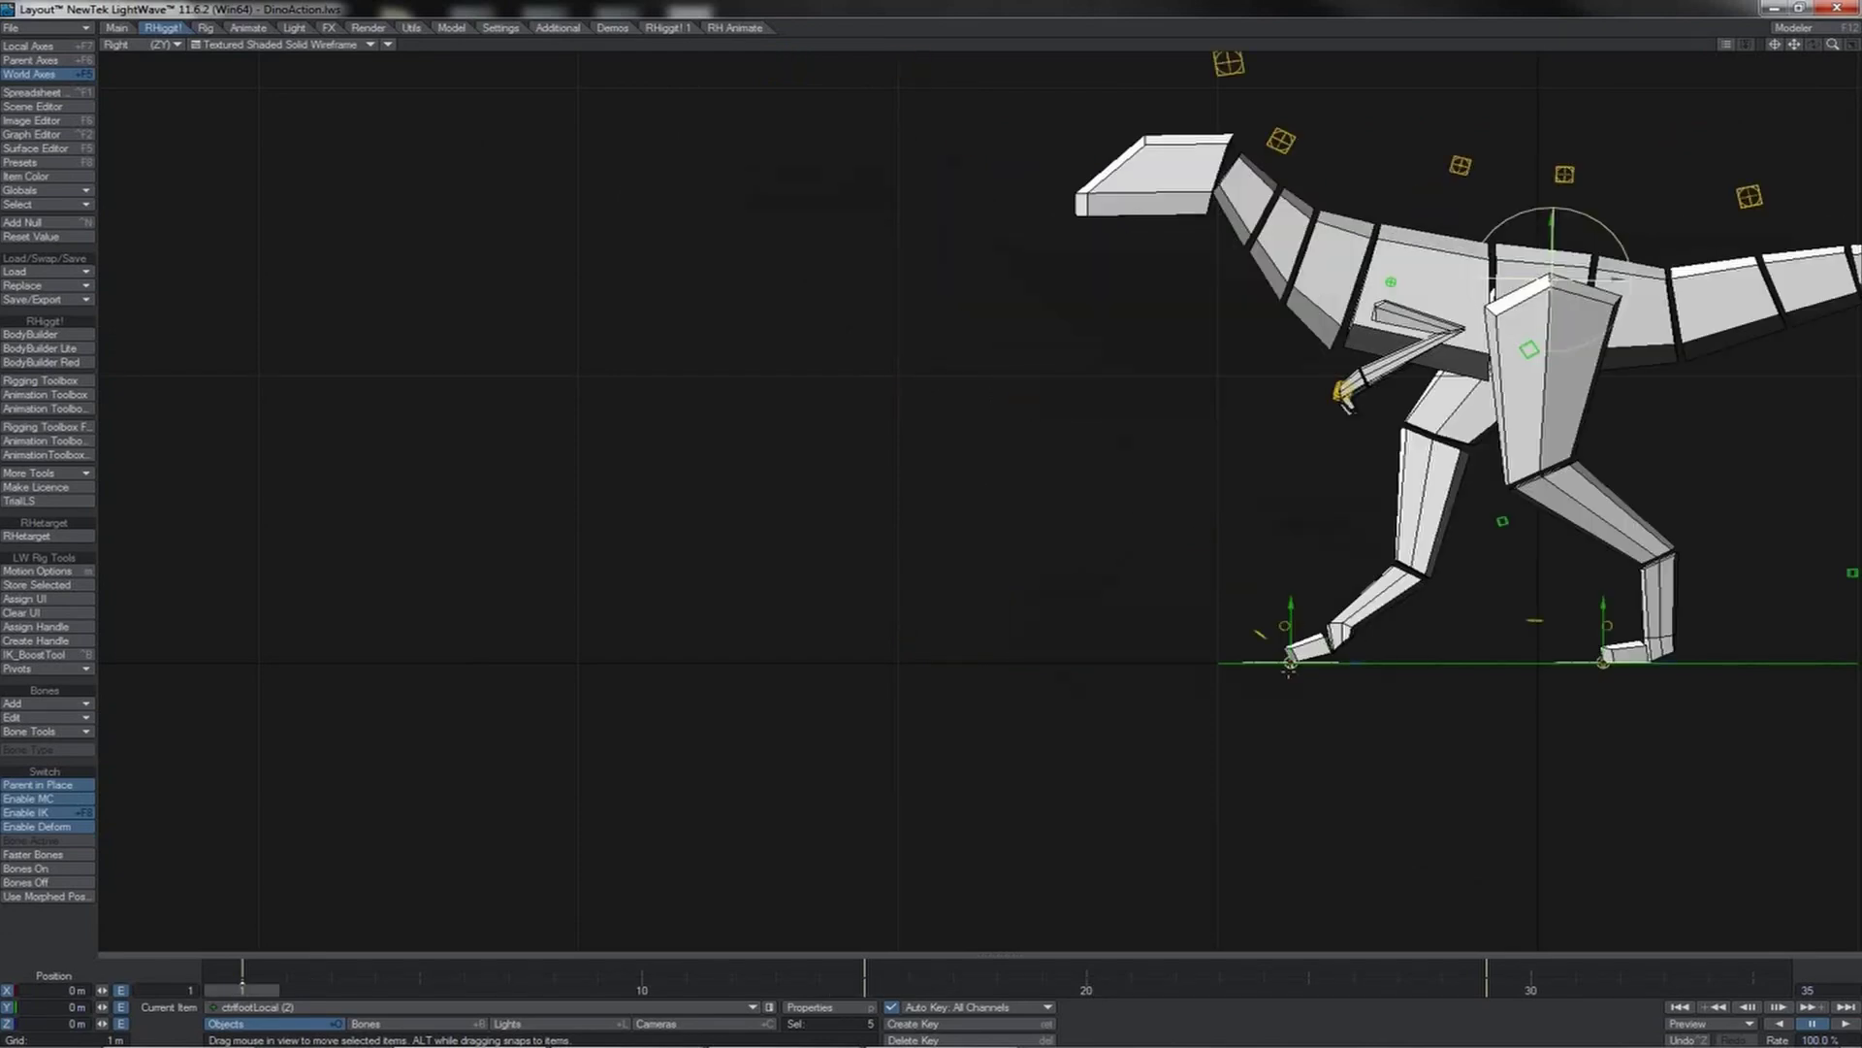
left_click(1293, 674)
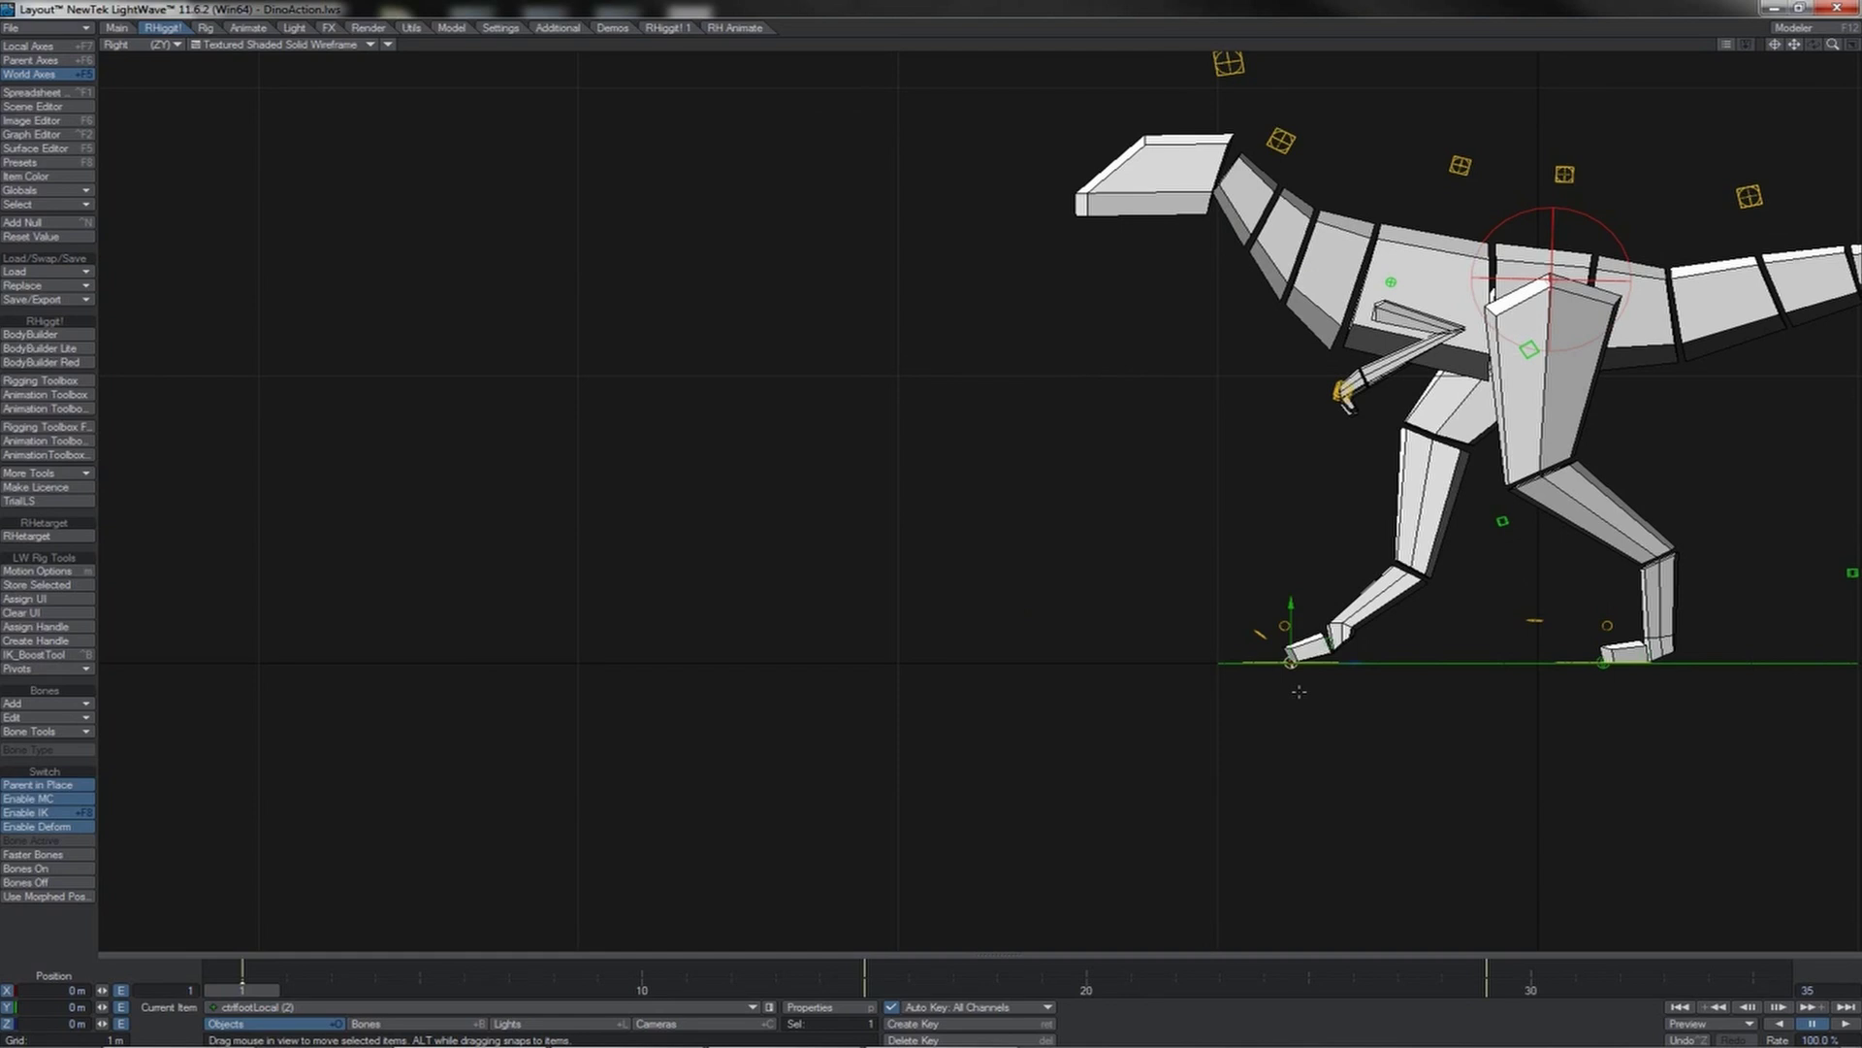
key("y")
key("Right")
key("Right")
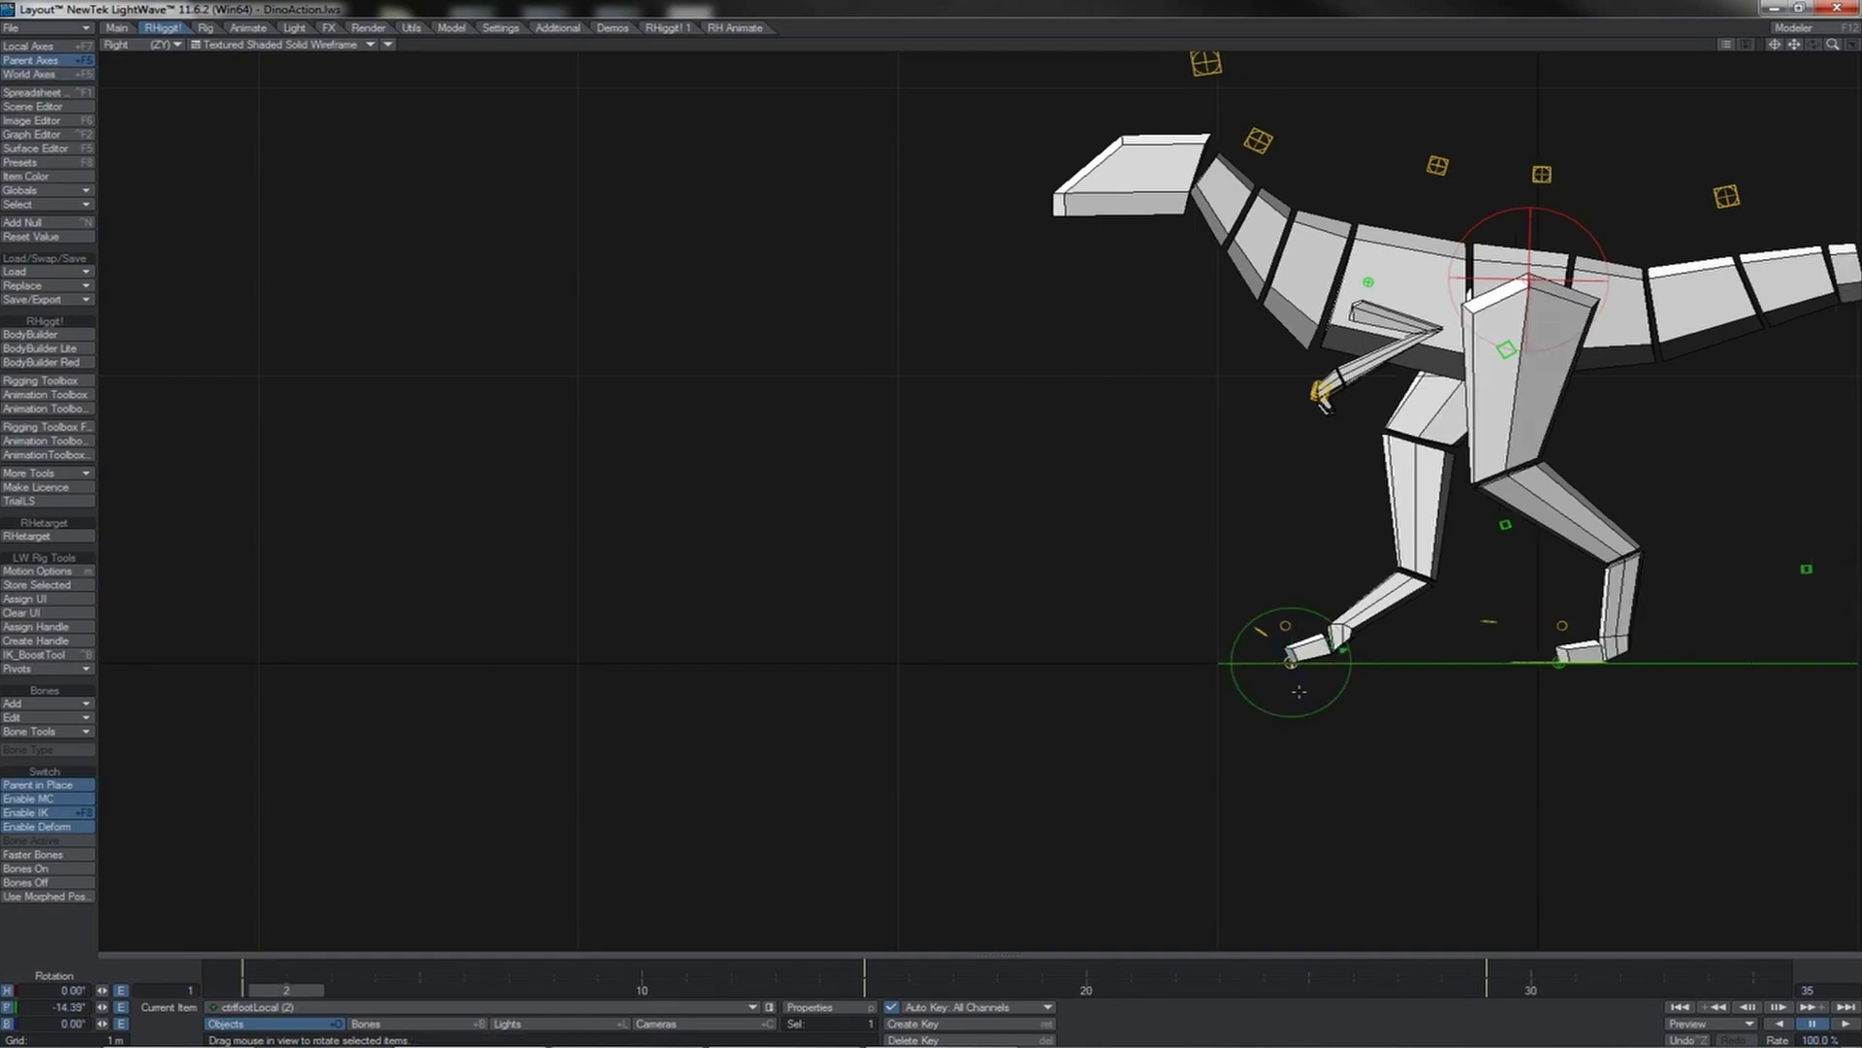
left_click(85, 240)
- Flatten the near foot at frame 17 by resetting the rotation of ctrlfootLocal (1)
left_click(1512, 667)
key("shift+Right")
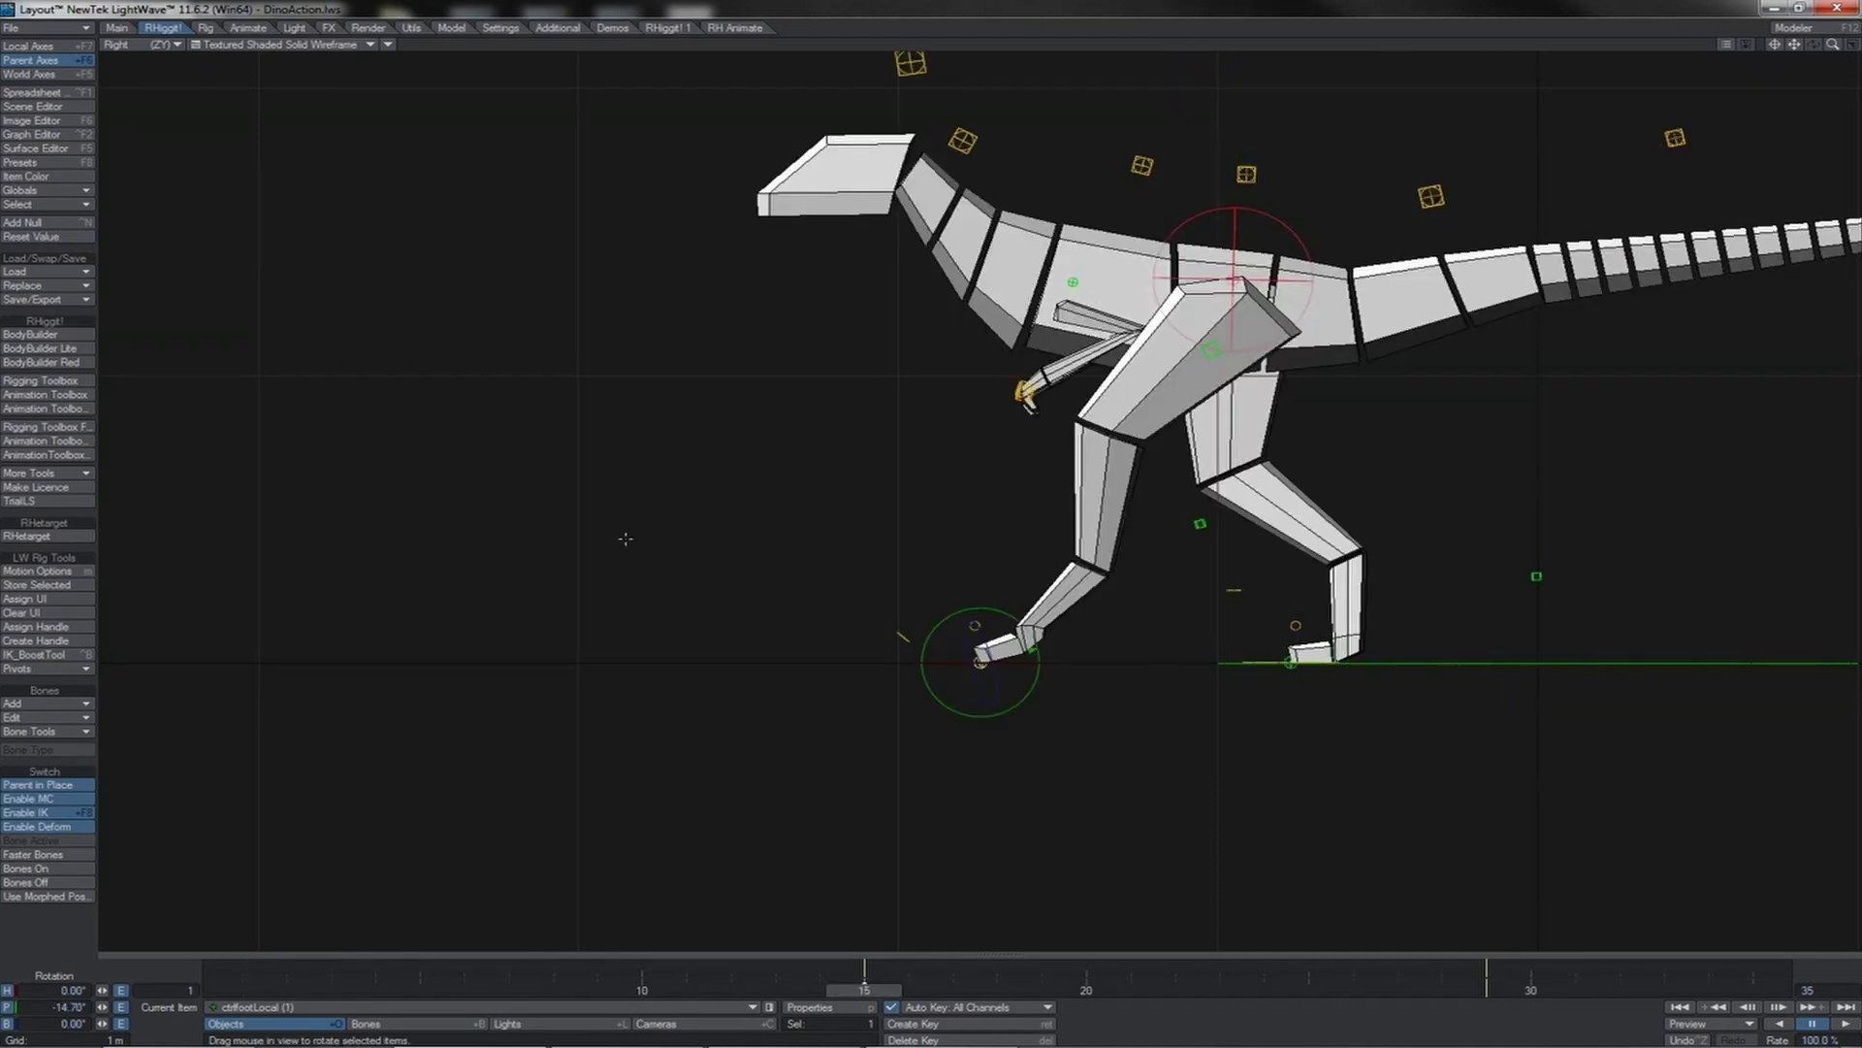
key("Right")
key("Right")
left_click(77, 242)
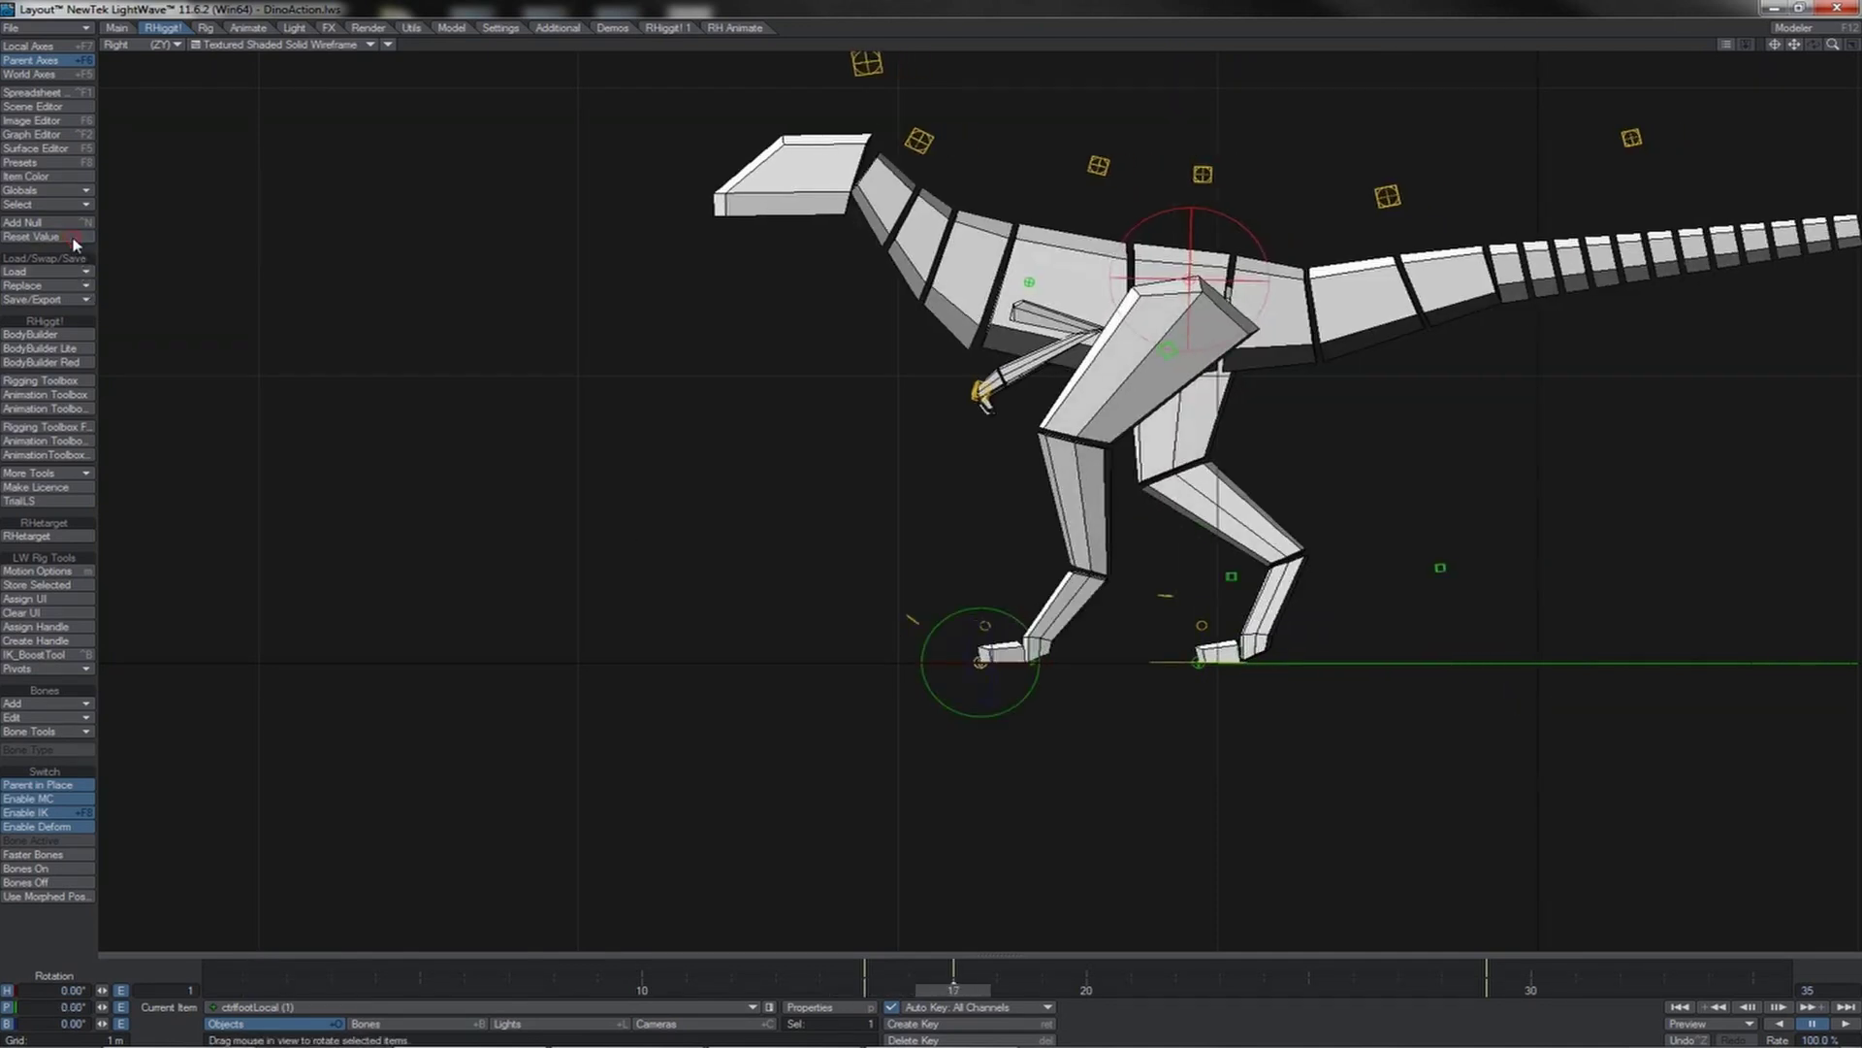
- Key ctrlfootGlobal (1) at frame 4 so the near foot holds its frame 1 contact position
key("shift+Left")
key("shift+Left")
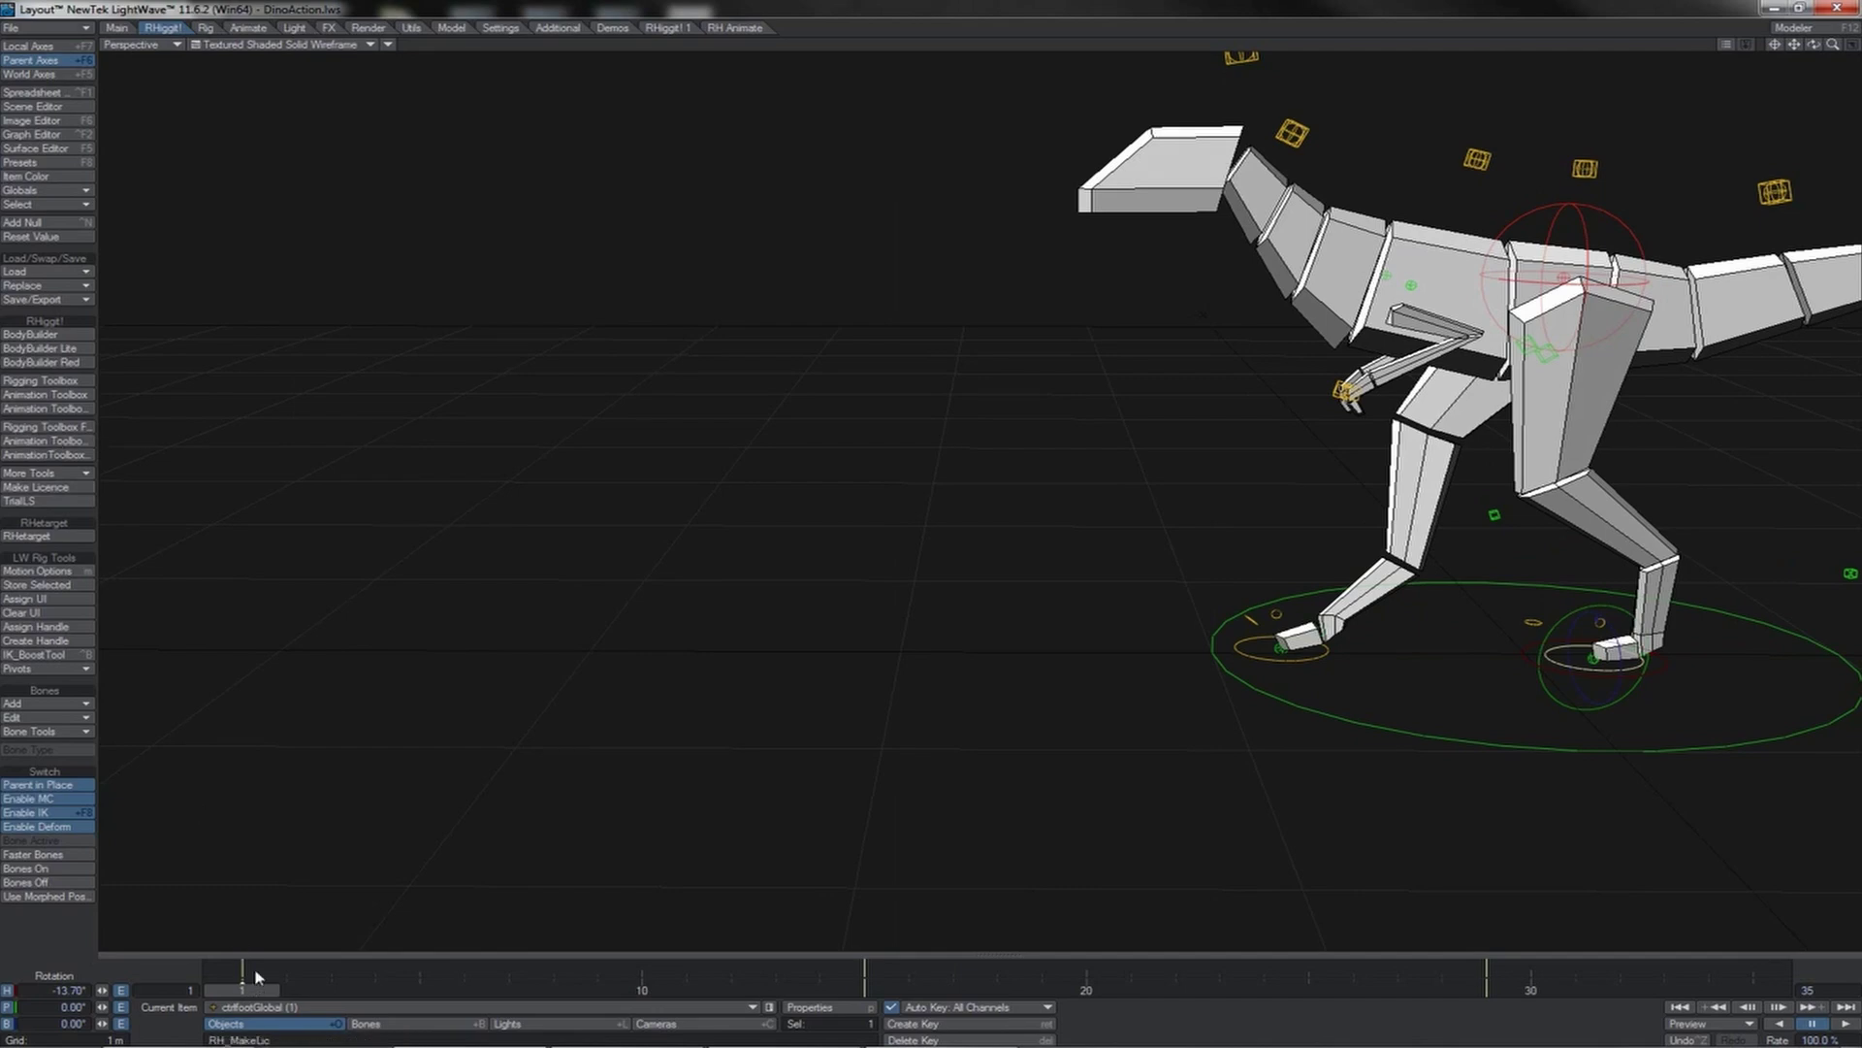
key("Right")
key("Right")
key("Left")
key("Left")
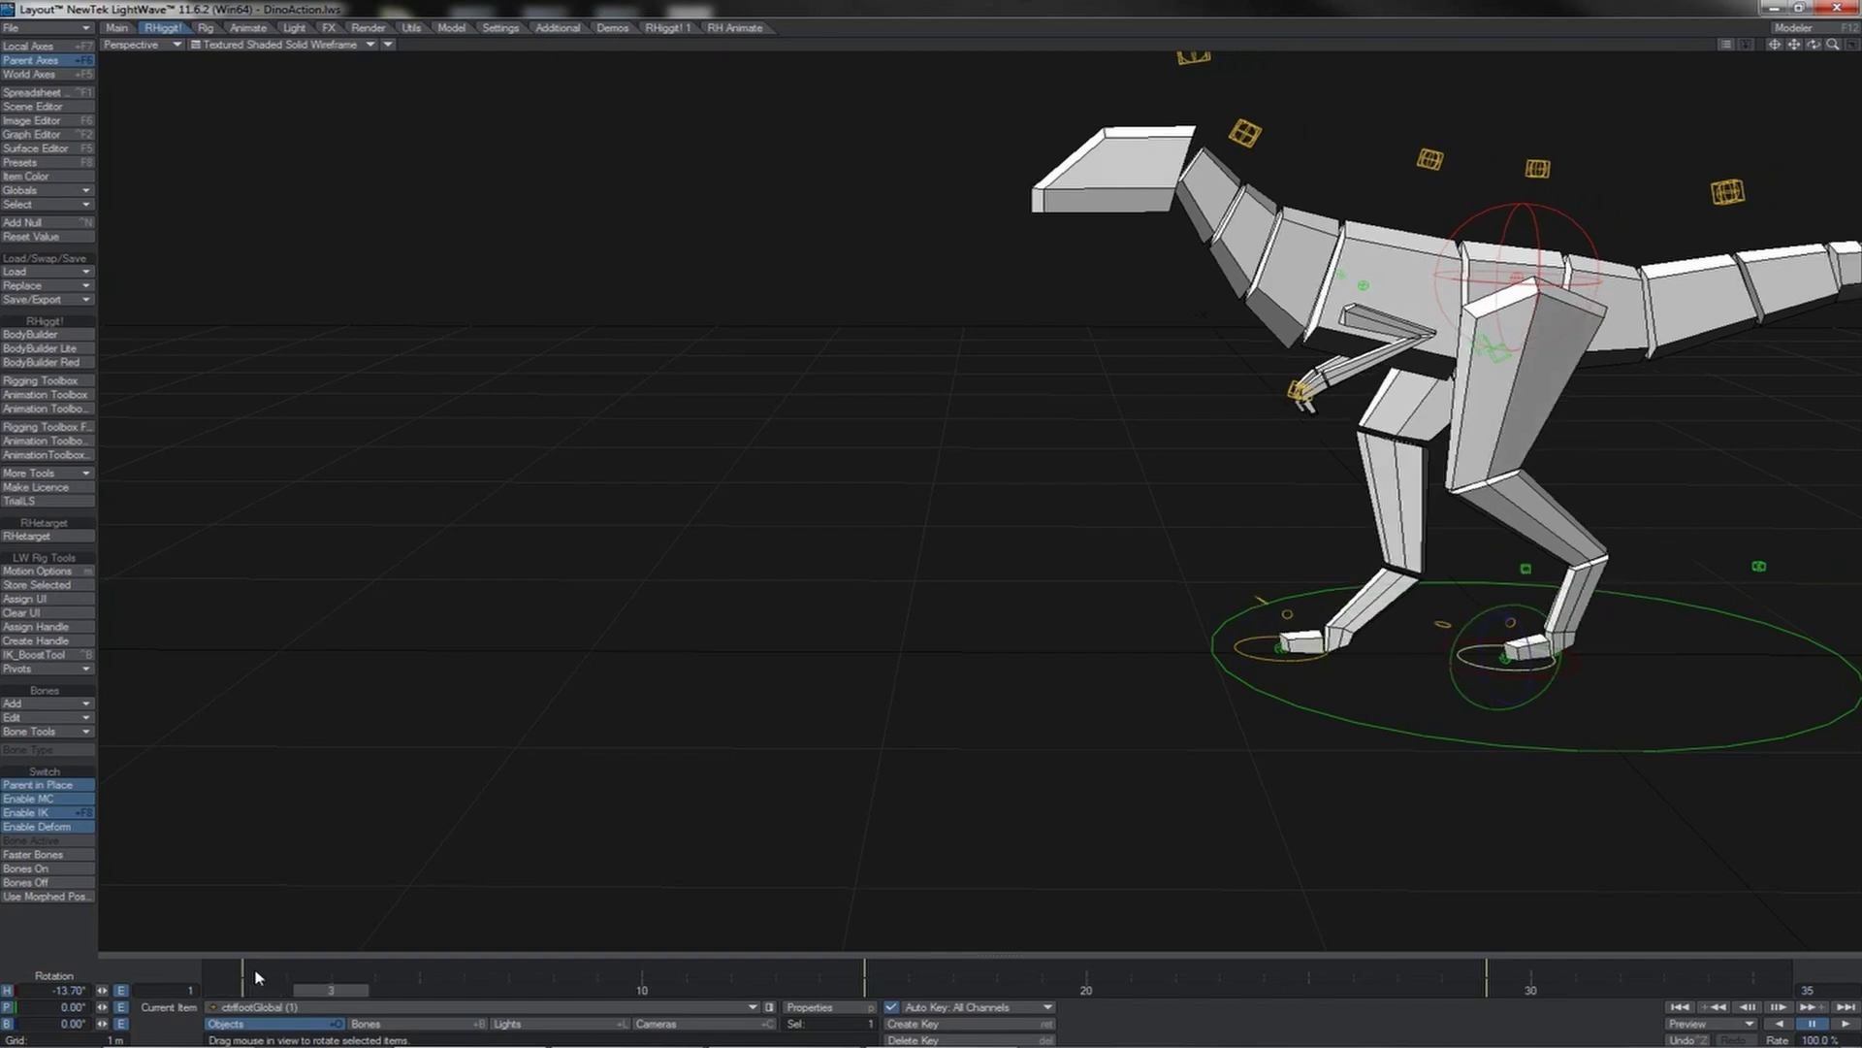
mouse_move(249, 970)
left_mouse_down("shift")
mouse_move(425, 975)
mouse_move(256, 992)
left_mouse_up("shift")
key("Return")
key("Return")
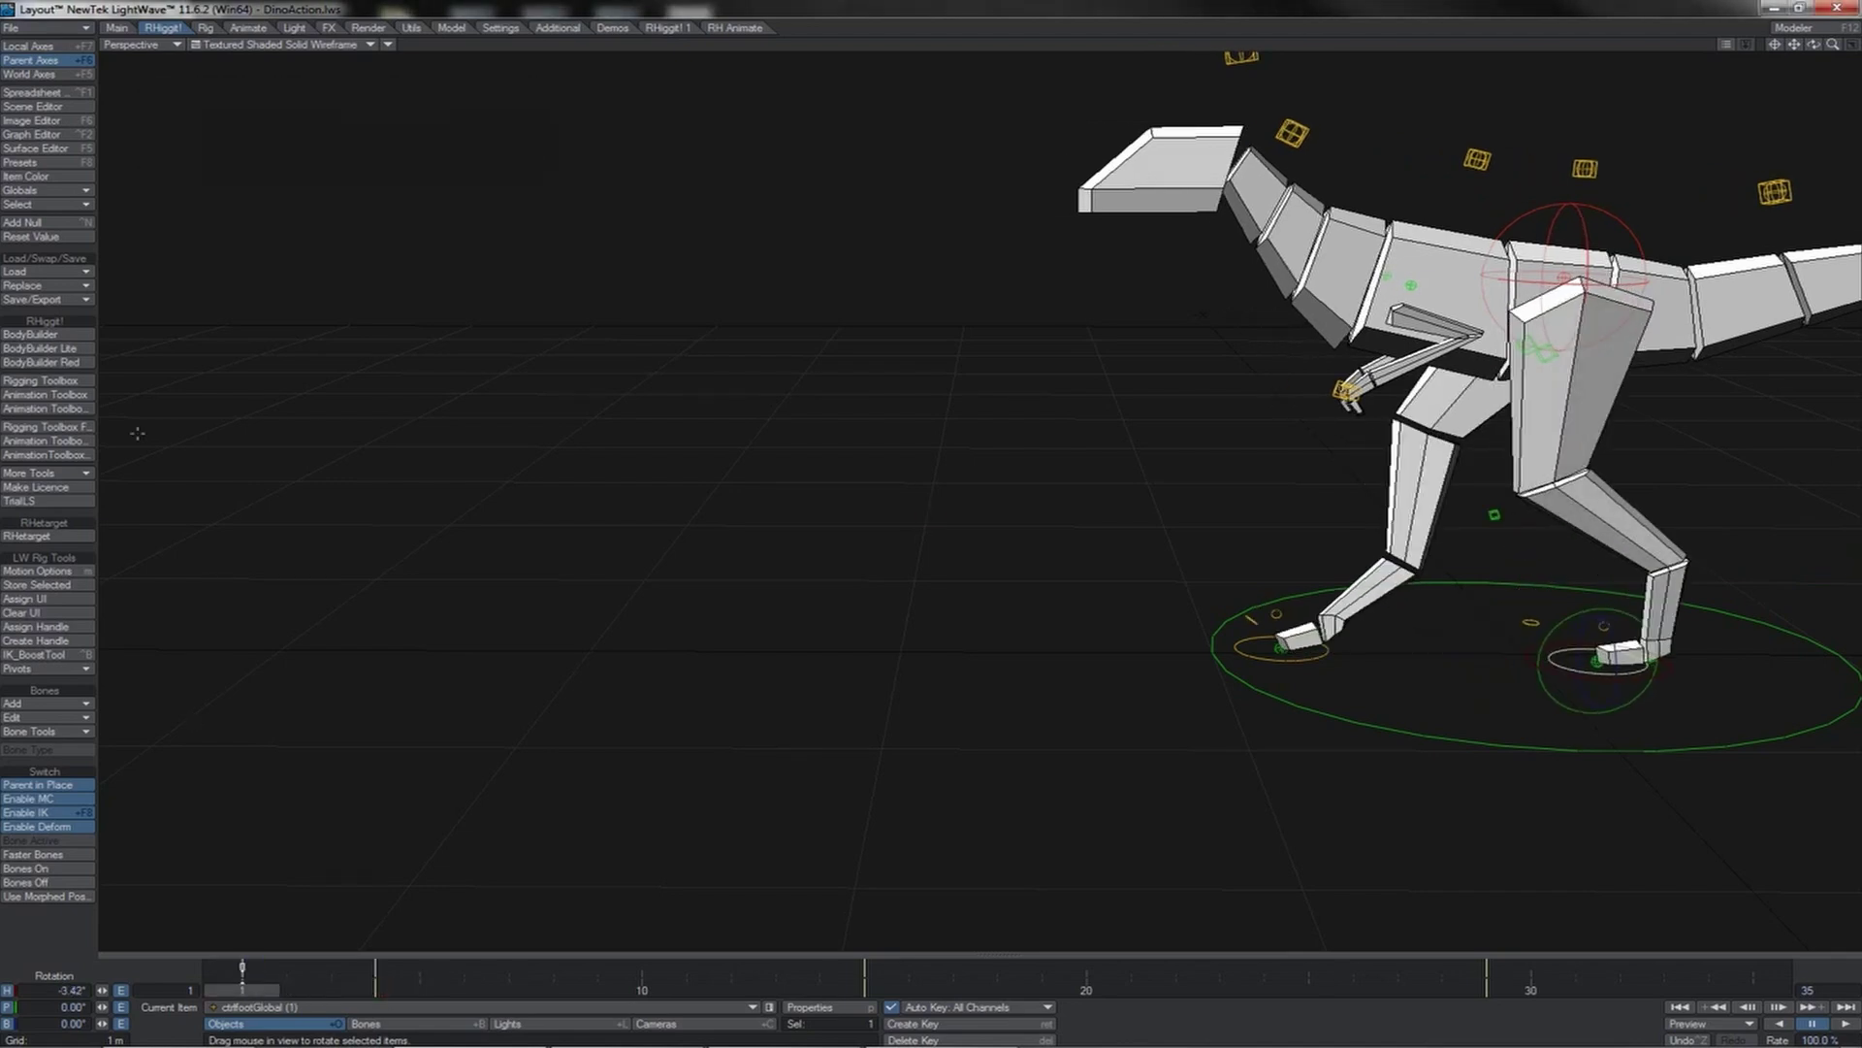
- Key ctrlfootGlobal (2) at frame 18 to hold the far foot, and review both feet's planted frames
left_click(1305, 662)
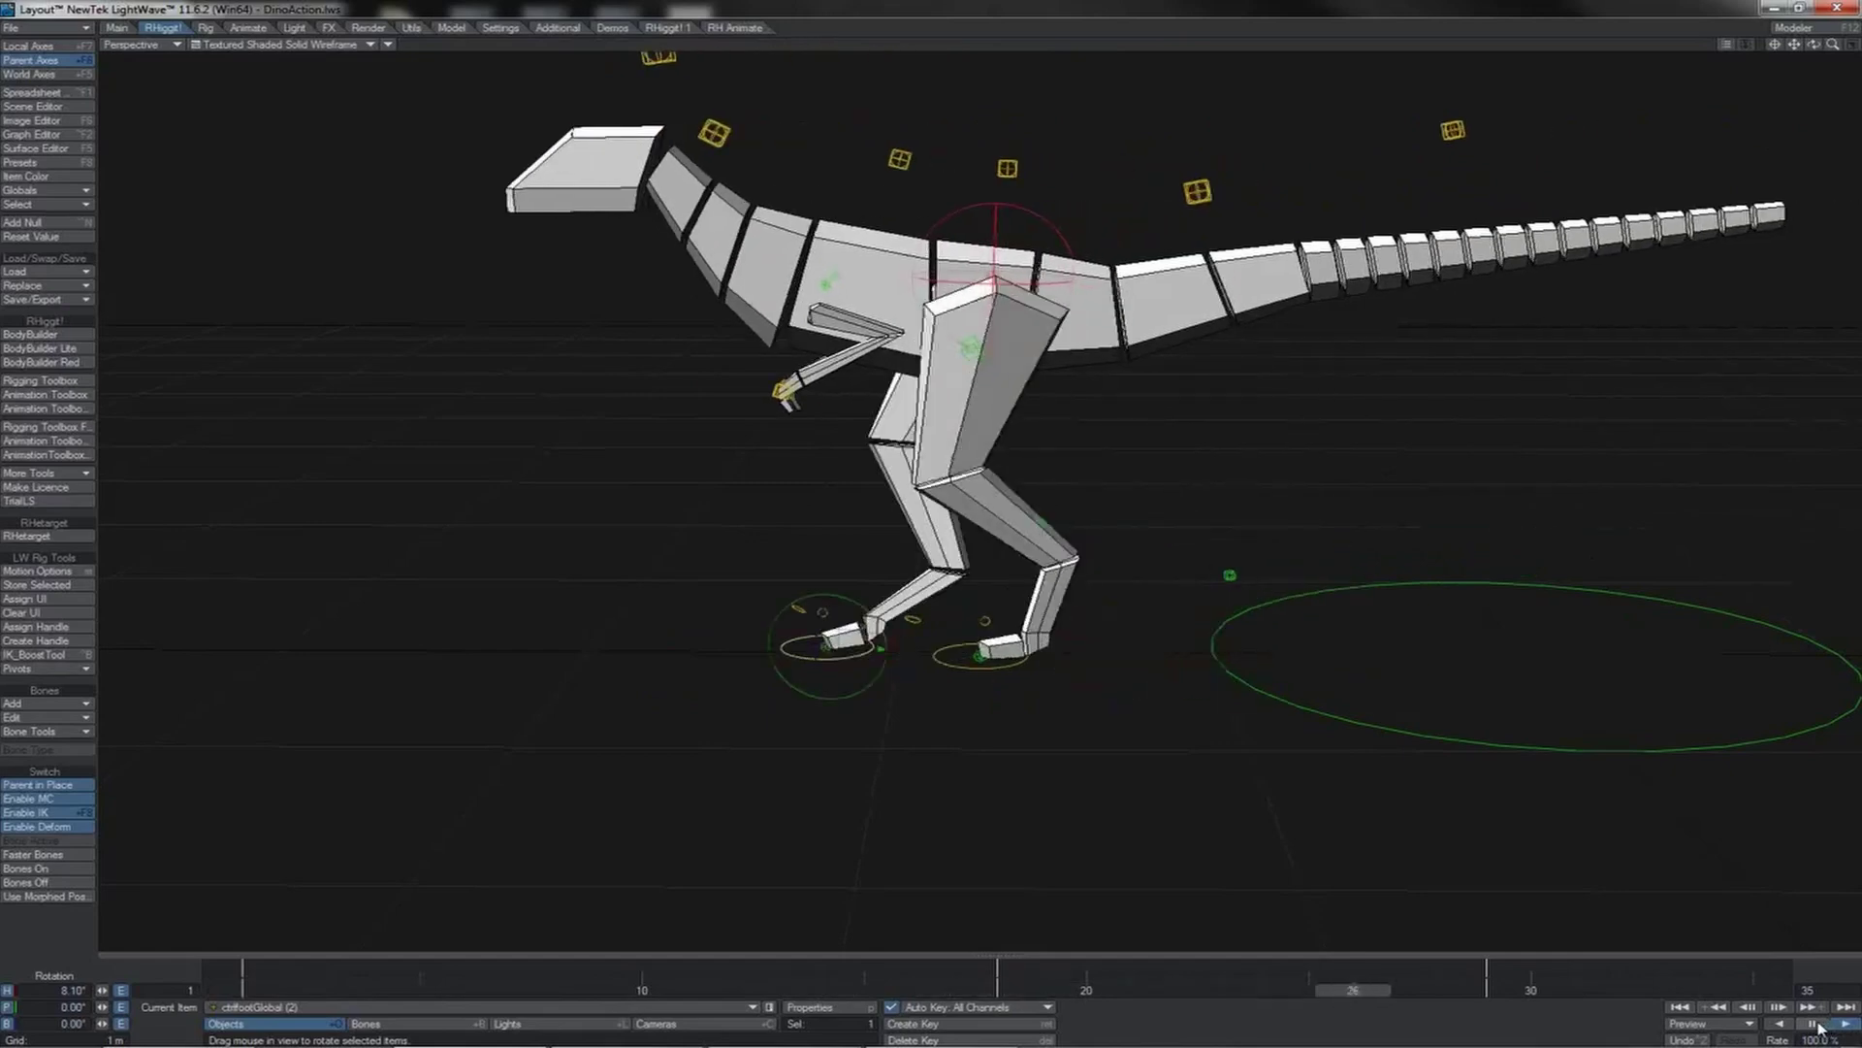
left_click(1812, 1025)
left_click(1638, 666)
key("Right")
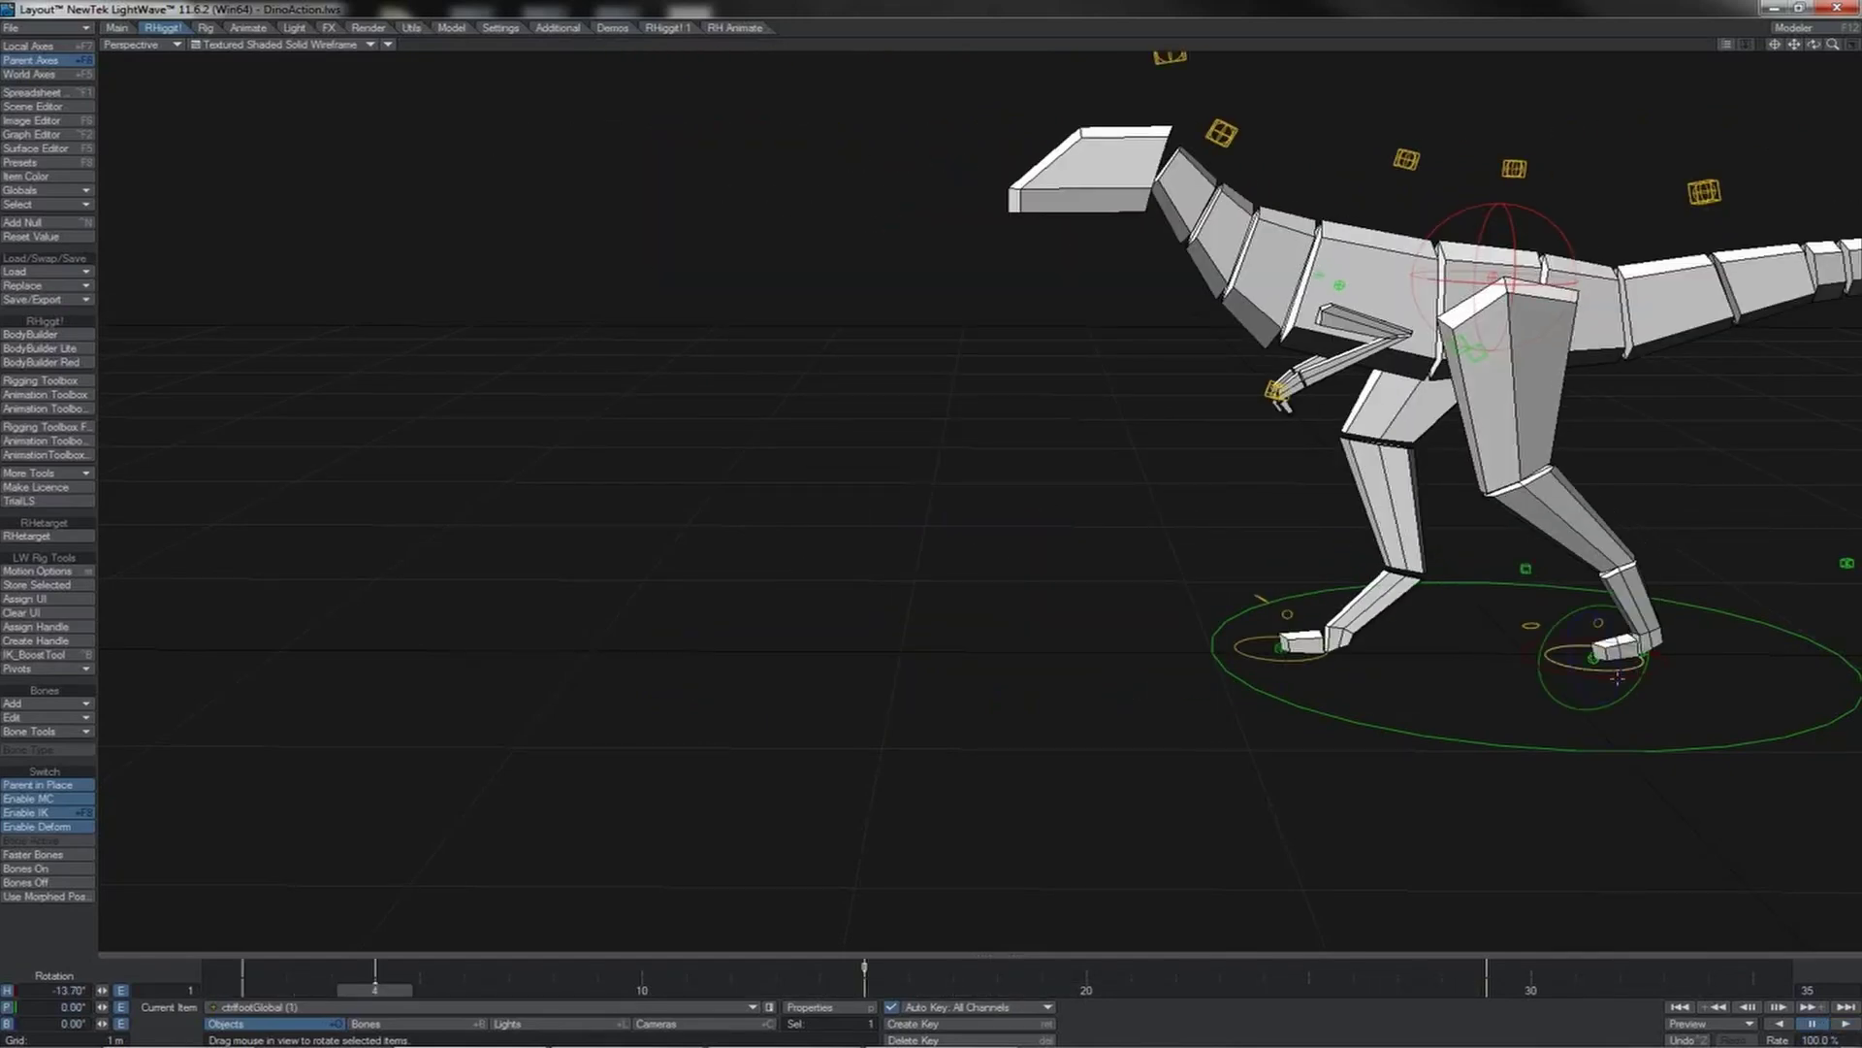
key("Right")
key("Left")
key("Left")
key("Left")
key("Left")
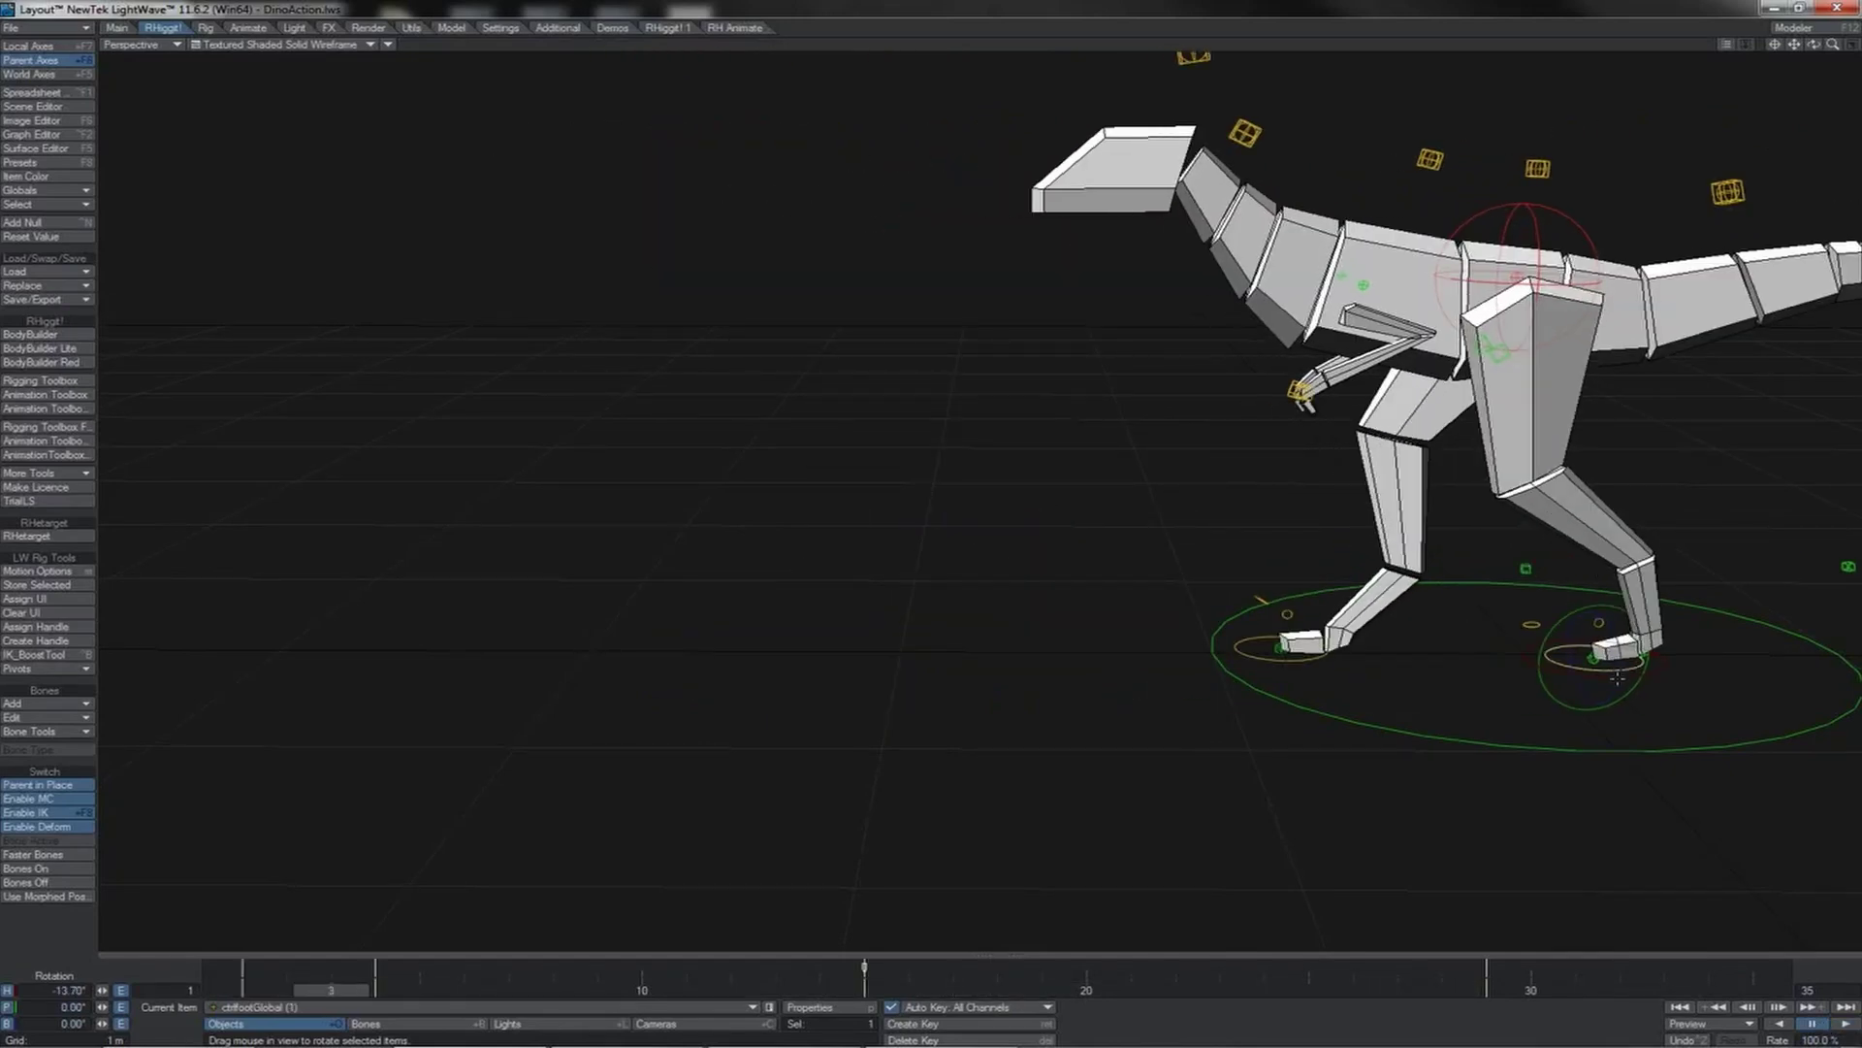
- Reset the rotation of ctrlfootLocal (1) at frame 1 and pitch it to about -72° at frame 4 for heel lift
left_click(1594, 658)
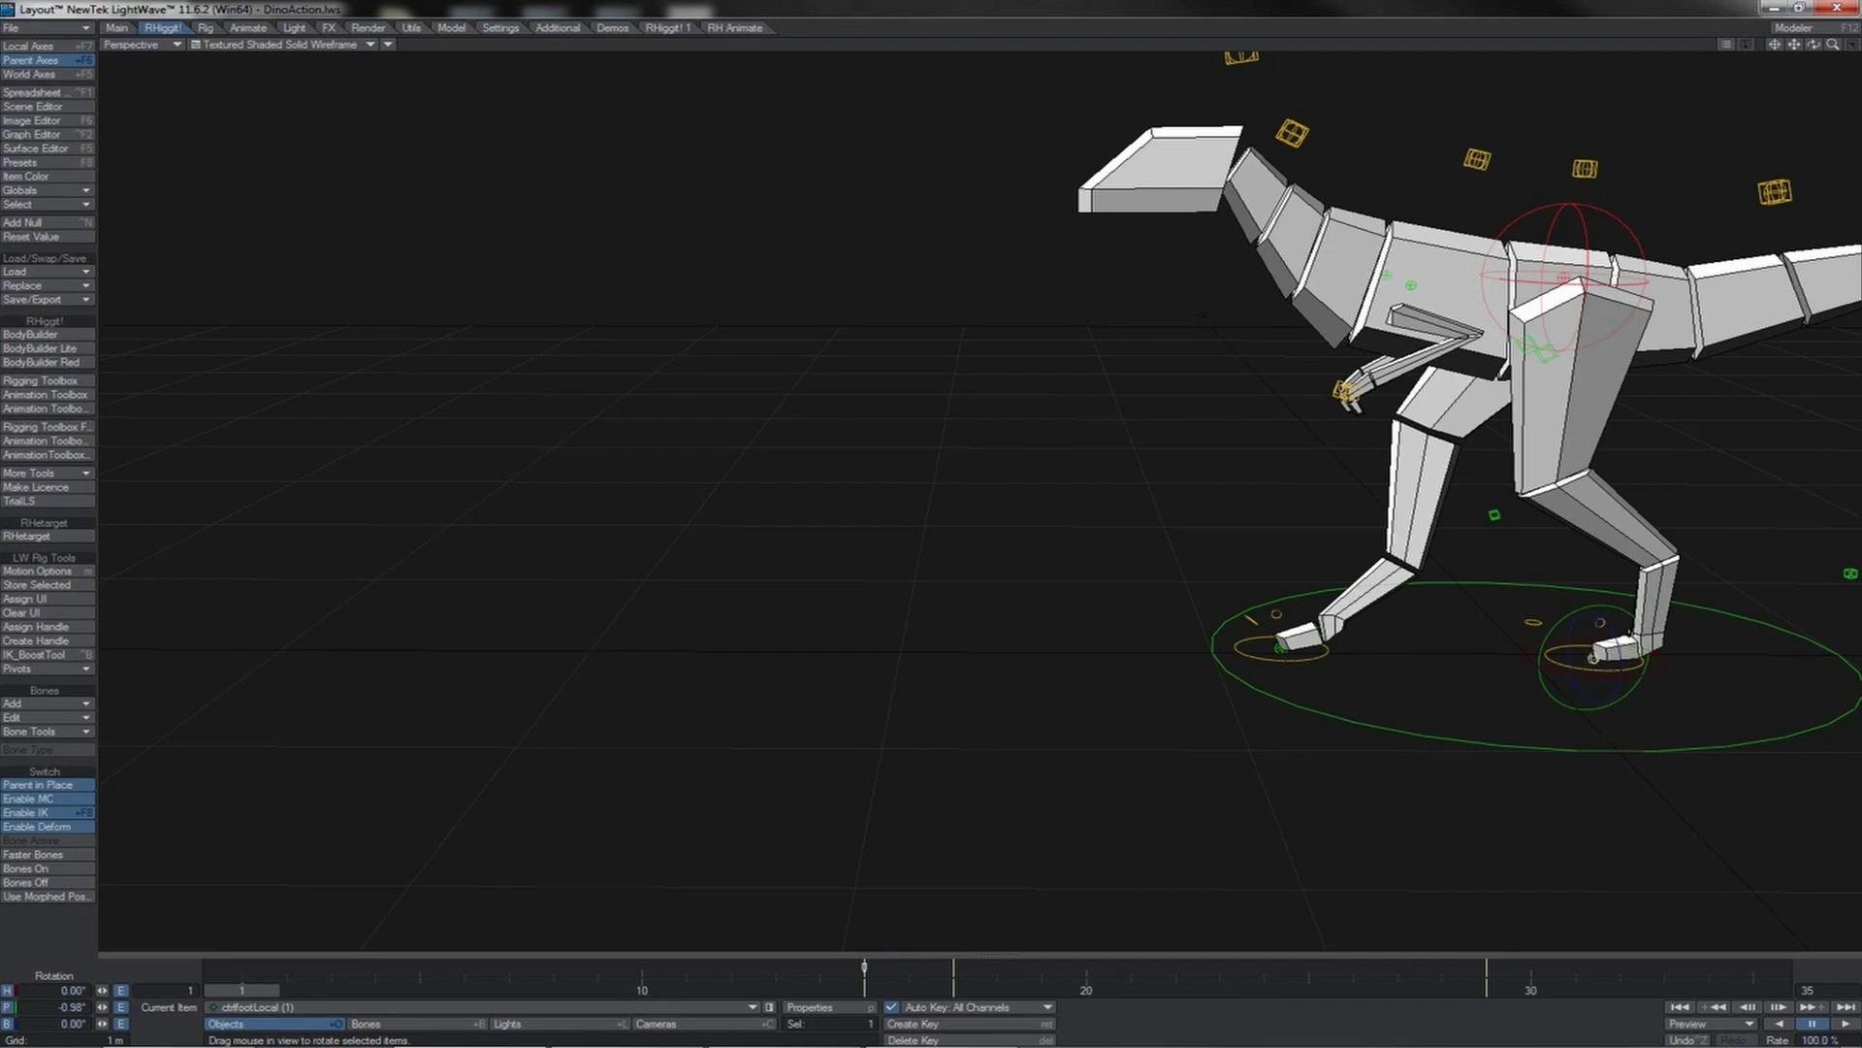
left_click(47, 237)
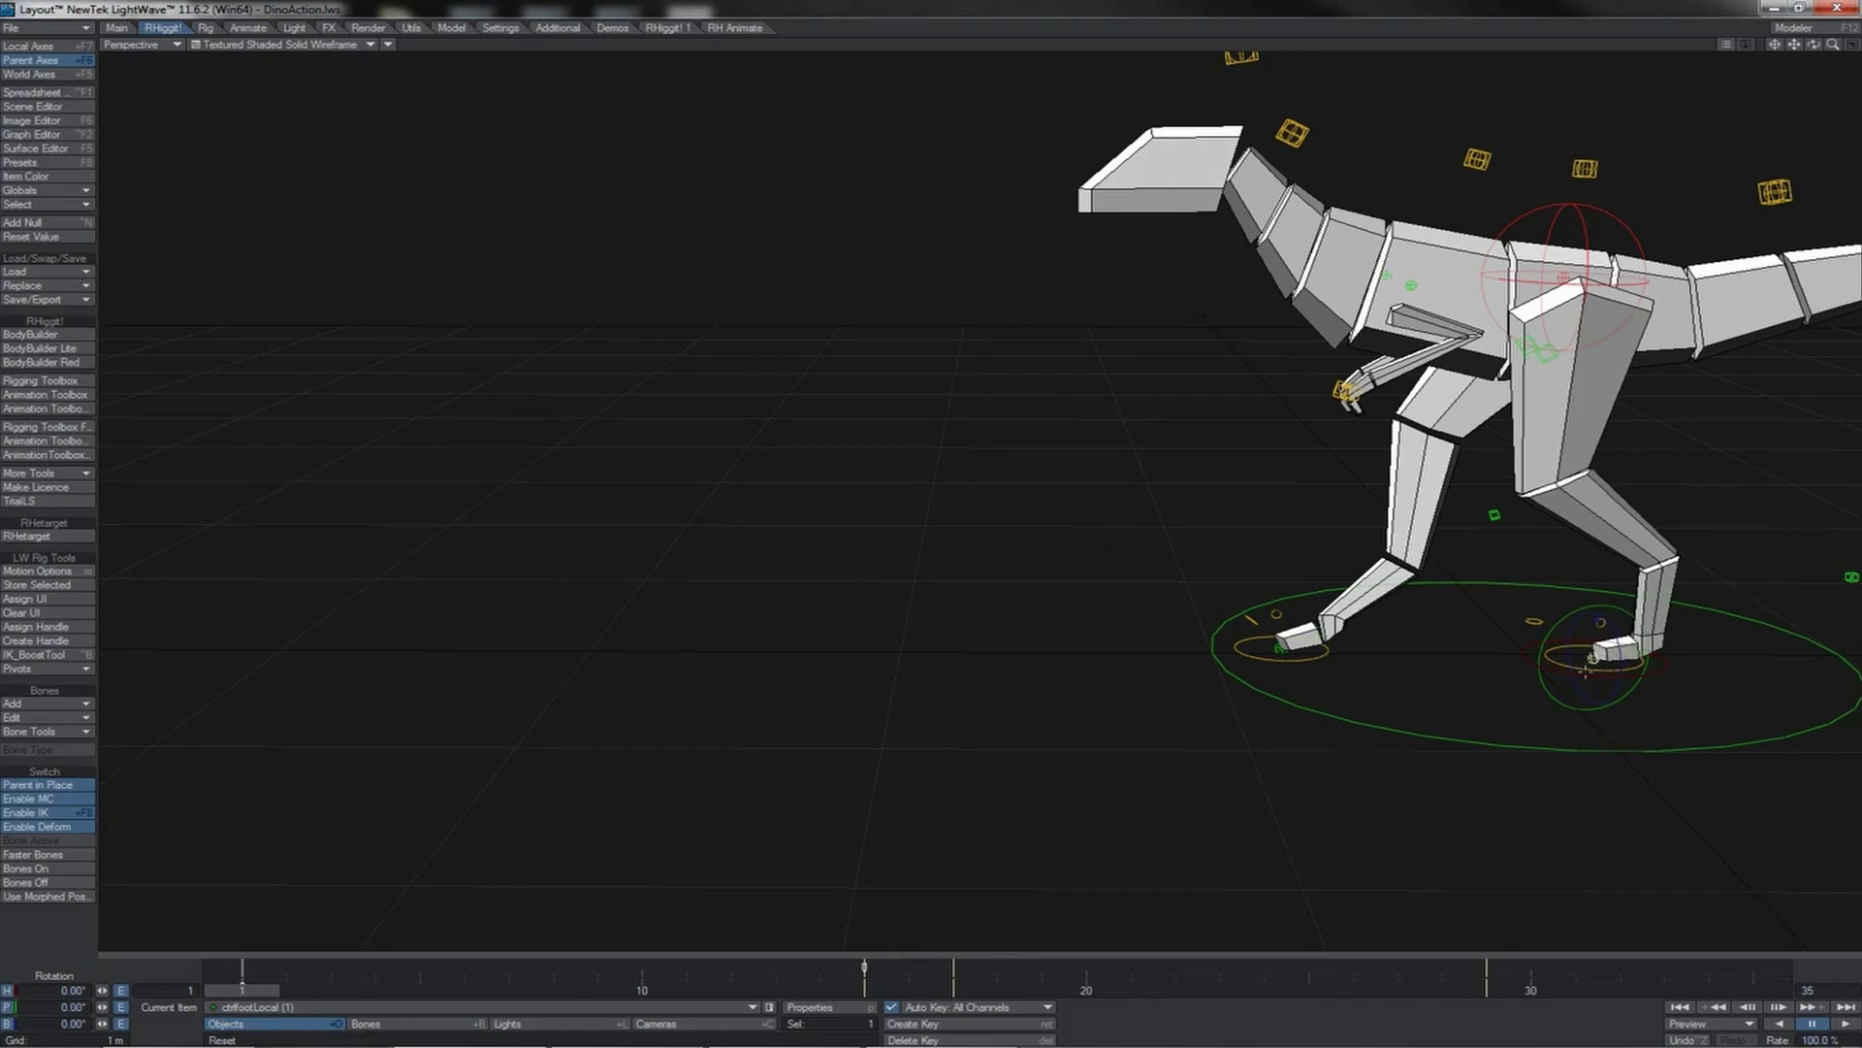
key("Right")
key("Right")
key("Right")
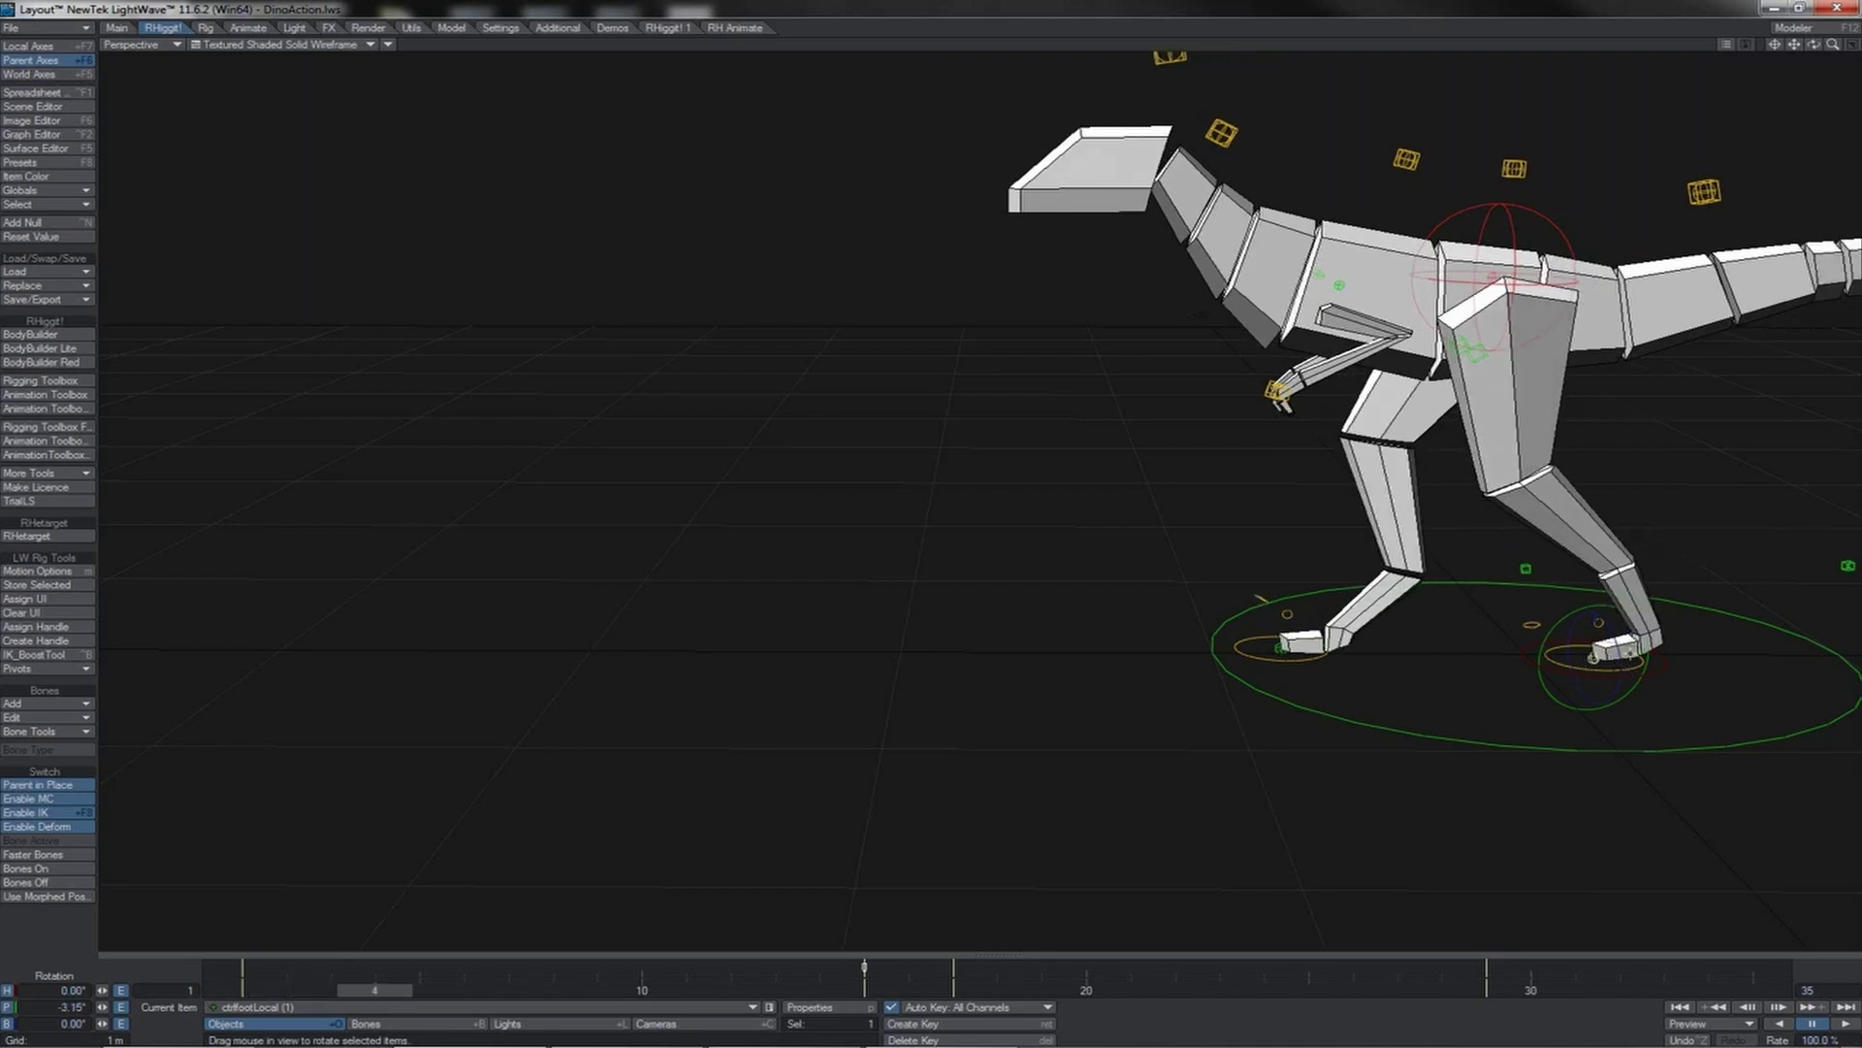
left_click_drag(1621, 609, 1556, 615)
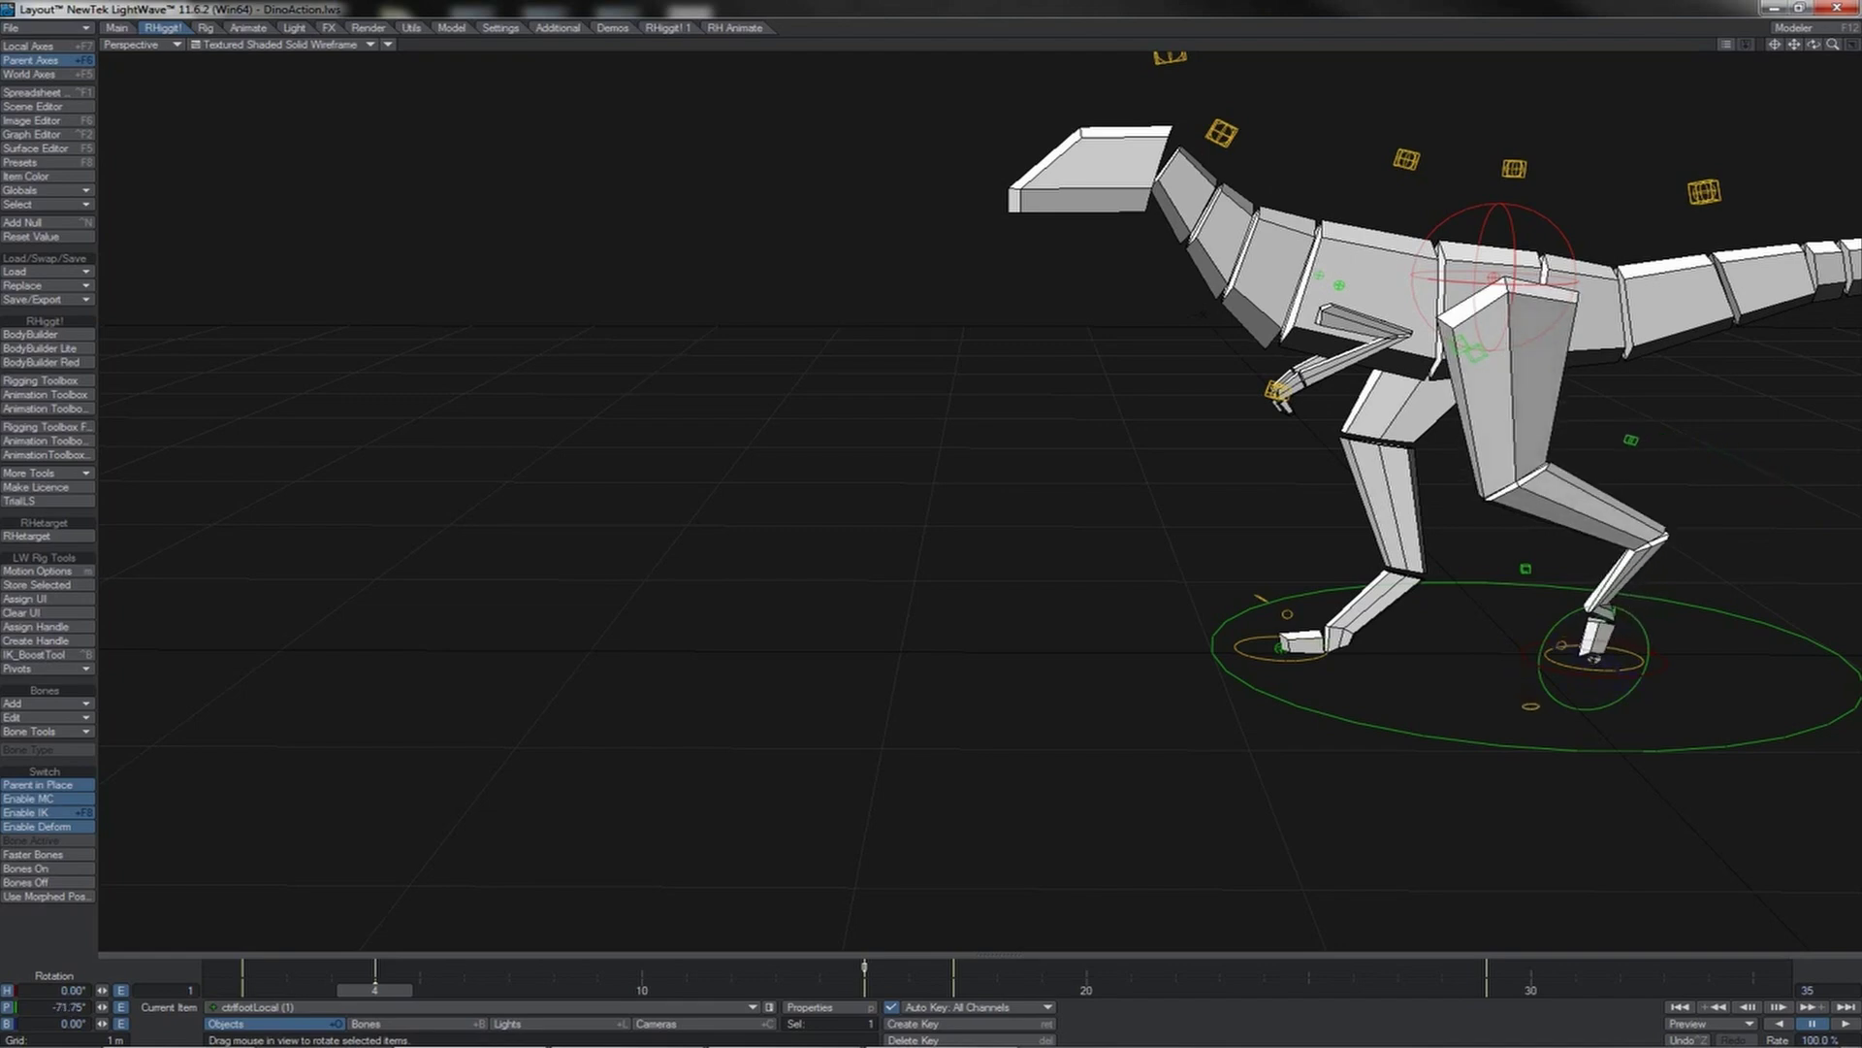
left_click_drag(1591, 531, 1591, 528)
key("Left")
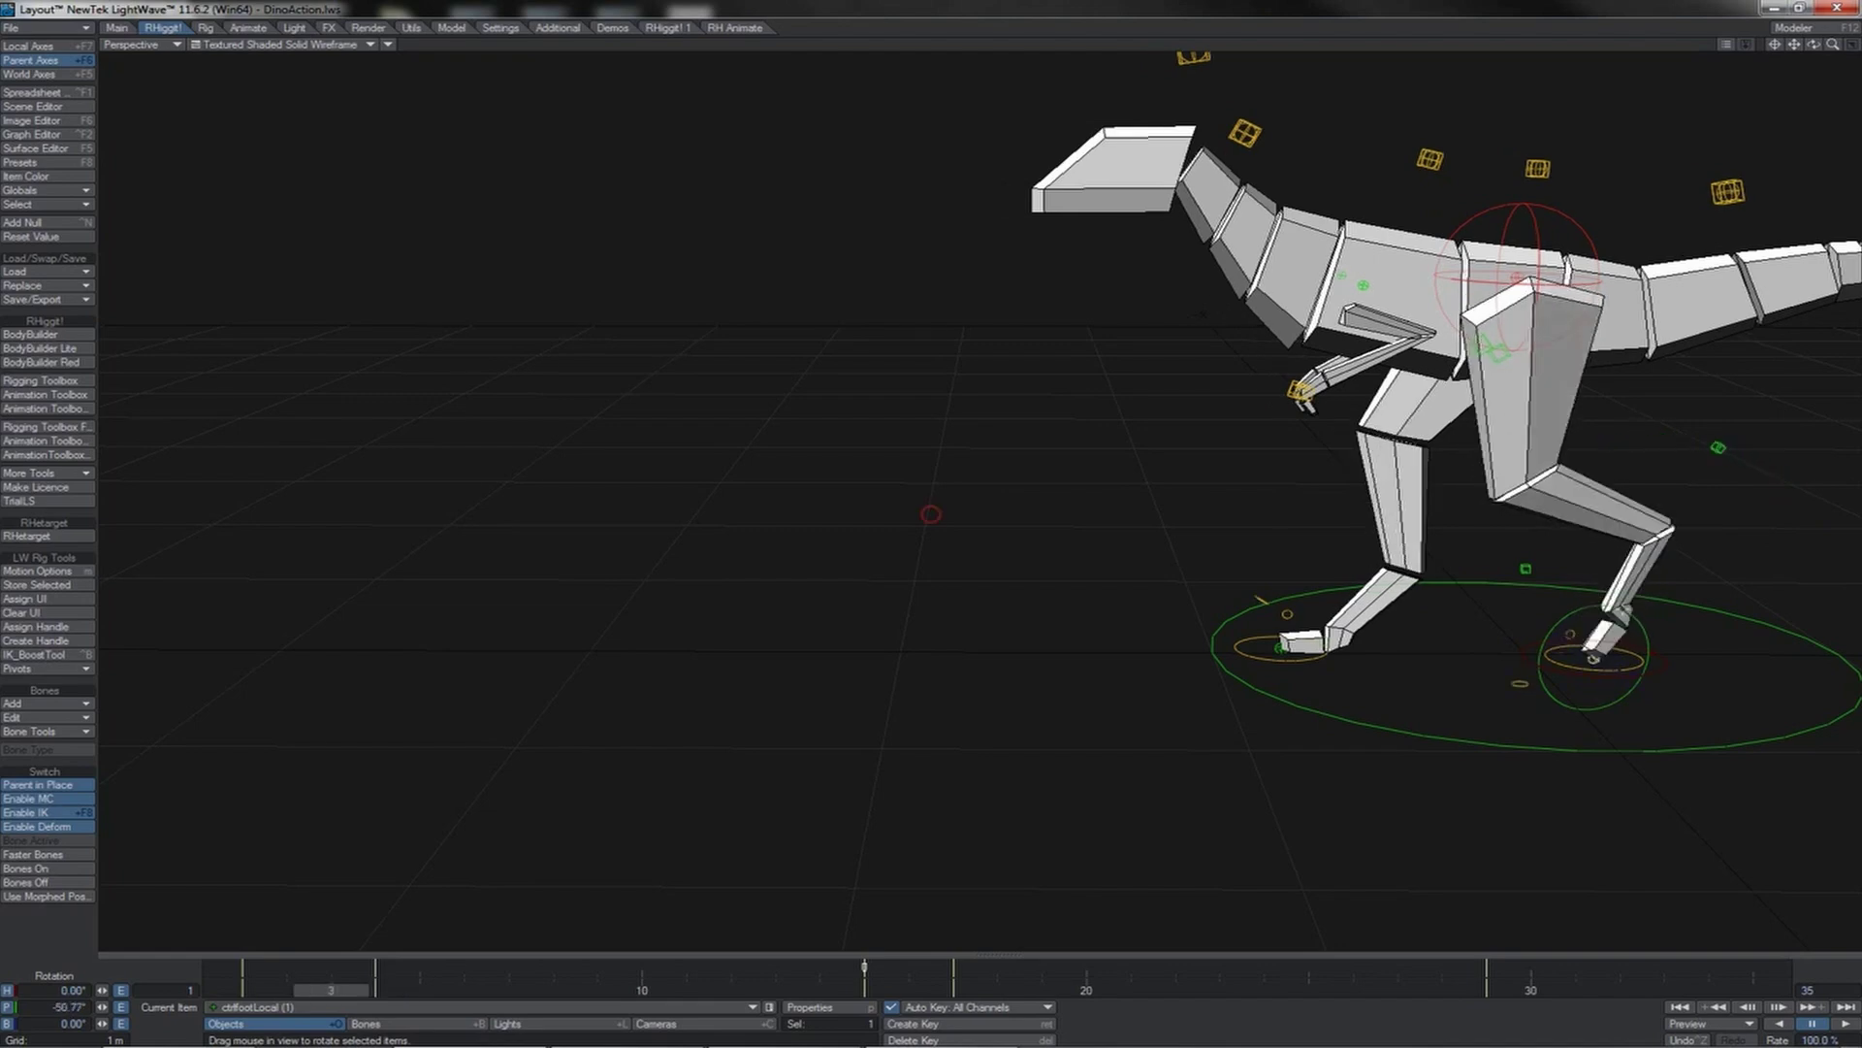
- Pitch ctrlfootLocal (2) to about -76° at frame 18 to lift the far foot's heel
key("shift+Left")
key("shift+Left")
key("shift+Right")
left_click(1279, 648)
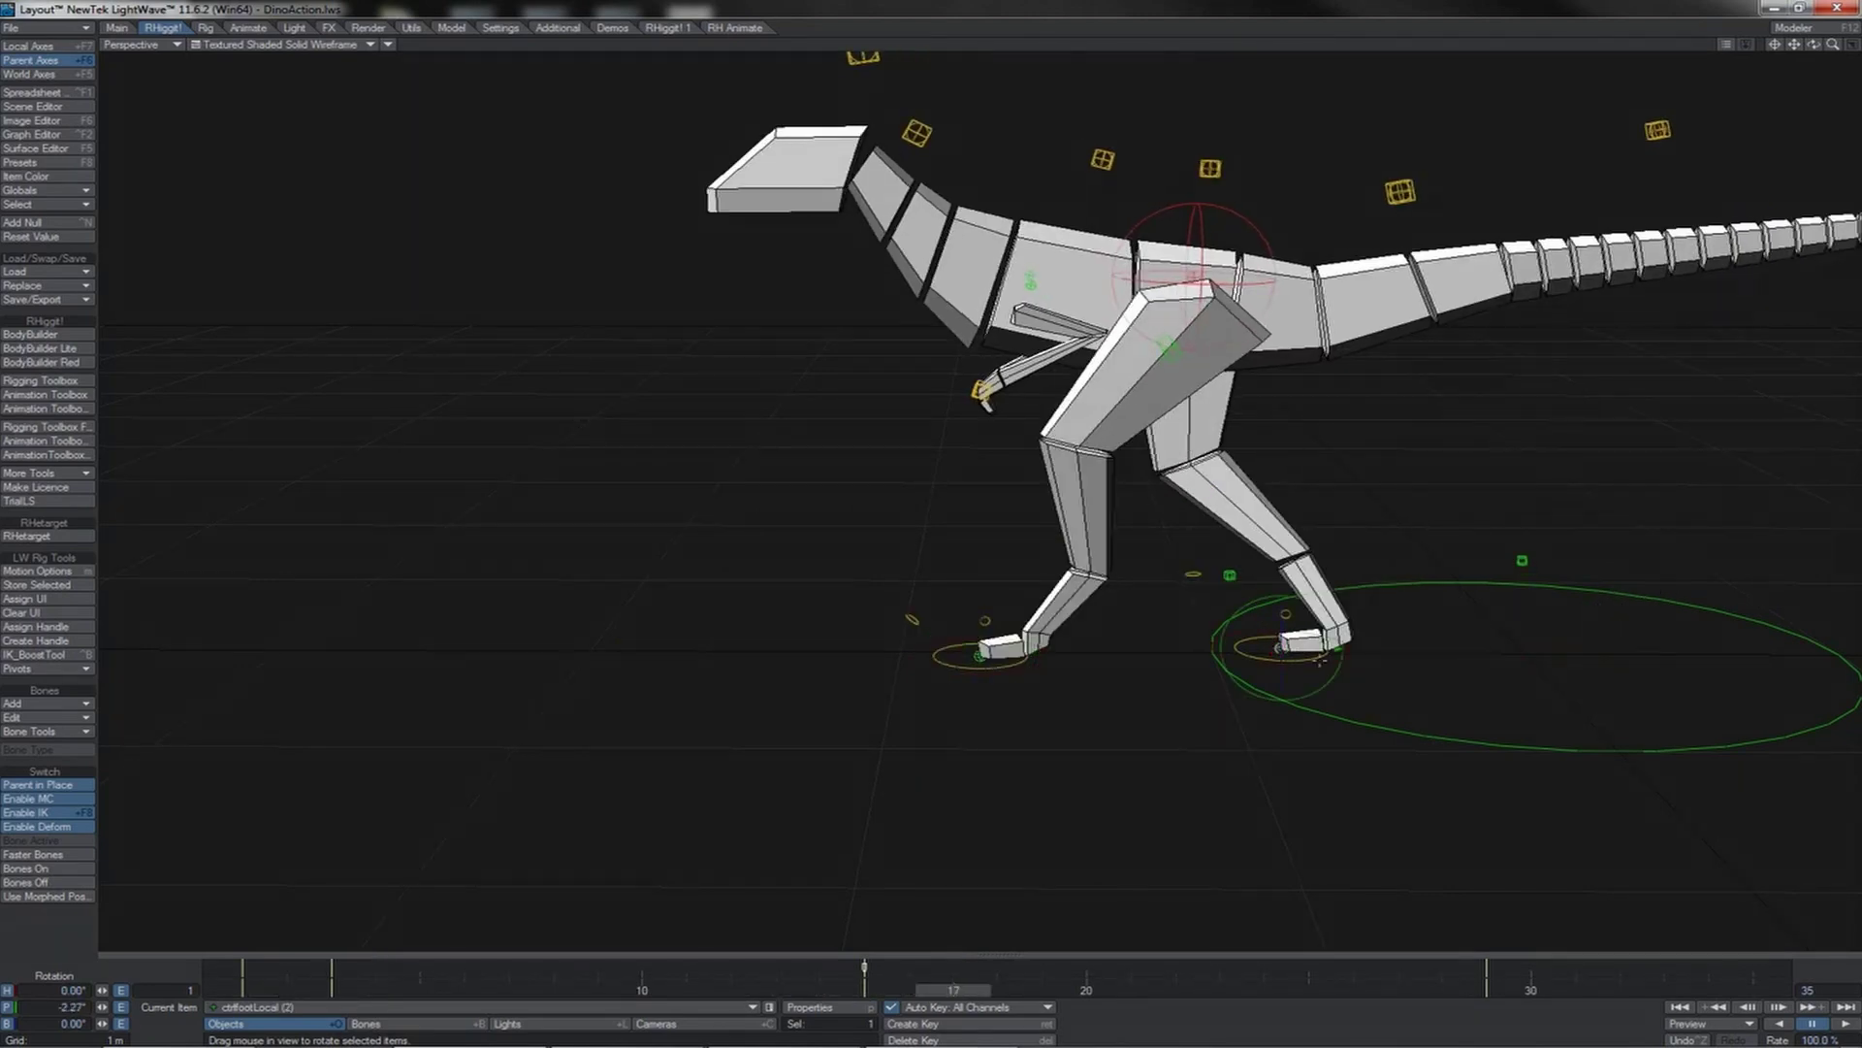
key("Left")
key("Left")
key("Right")
key("Right")
key("Right")
left_click_drag(1335, 631, 1335, 606)
left_click_drag(1321, 672, 1325, 625)
key("3")
left_click_drag(1321, 789, 1321, 853)
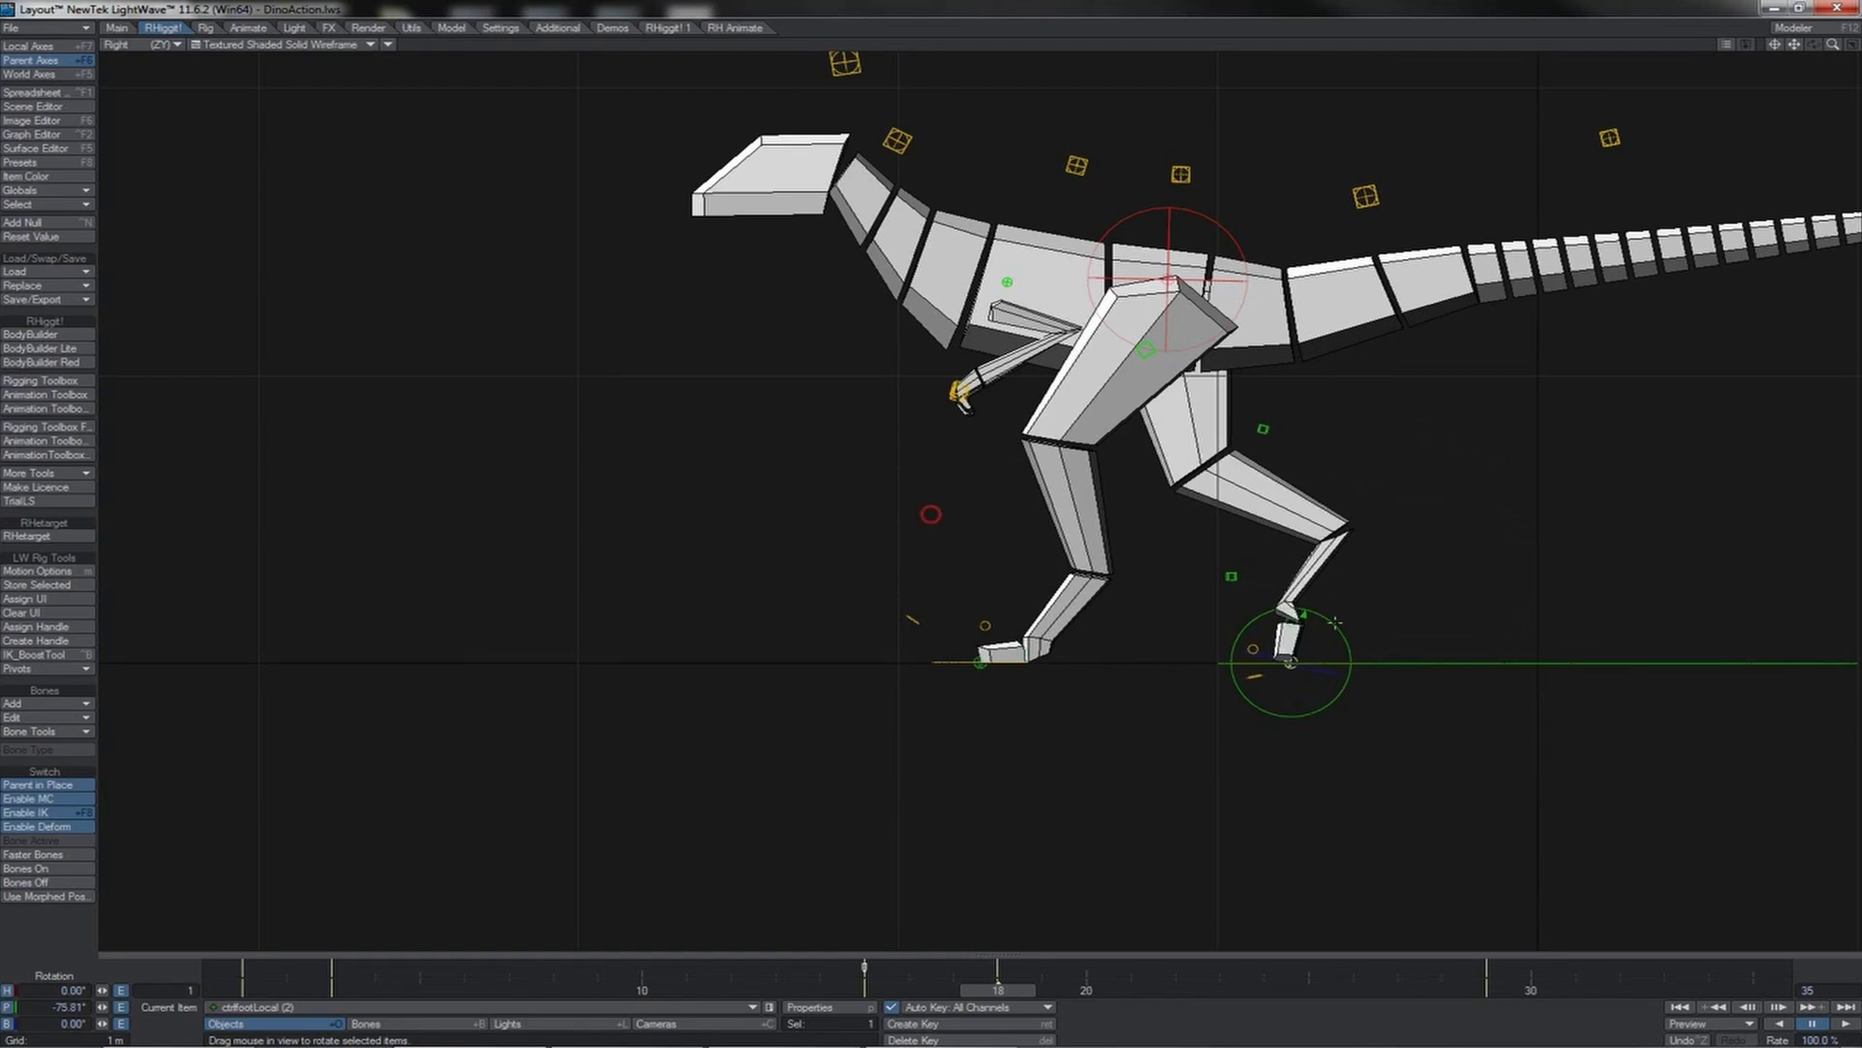
- Play back the cycle and raise ctrlfootGlobal (1) mid-swing between frames 4 and 15
left_click(1844, 1024)
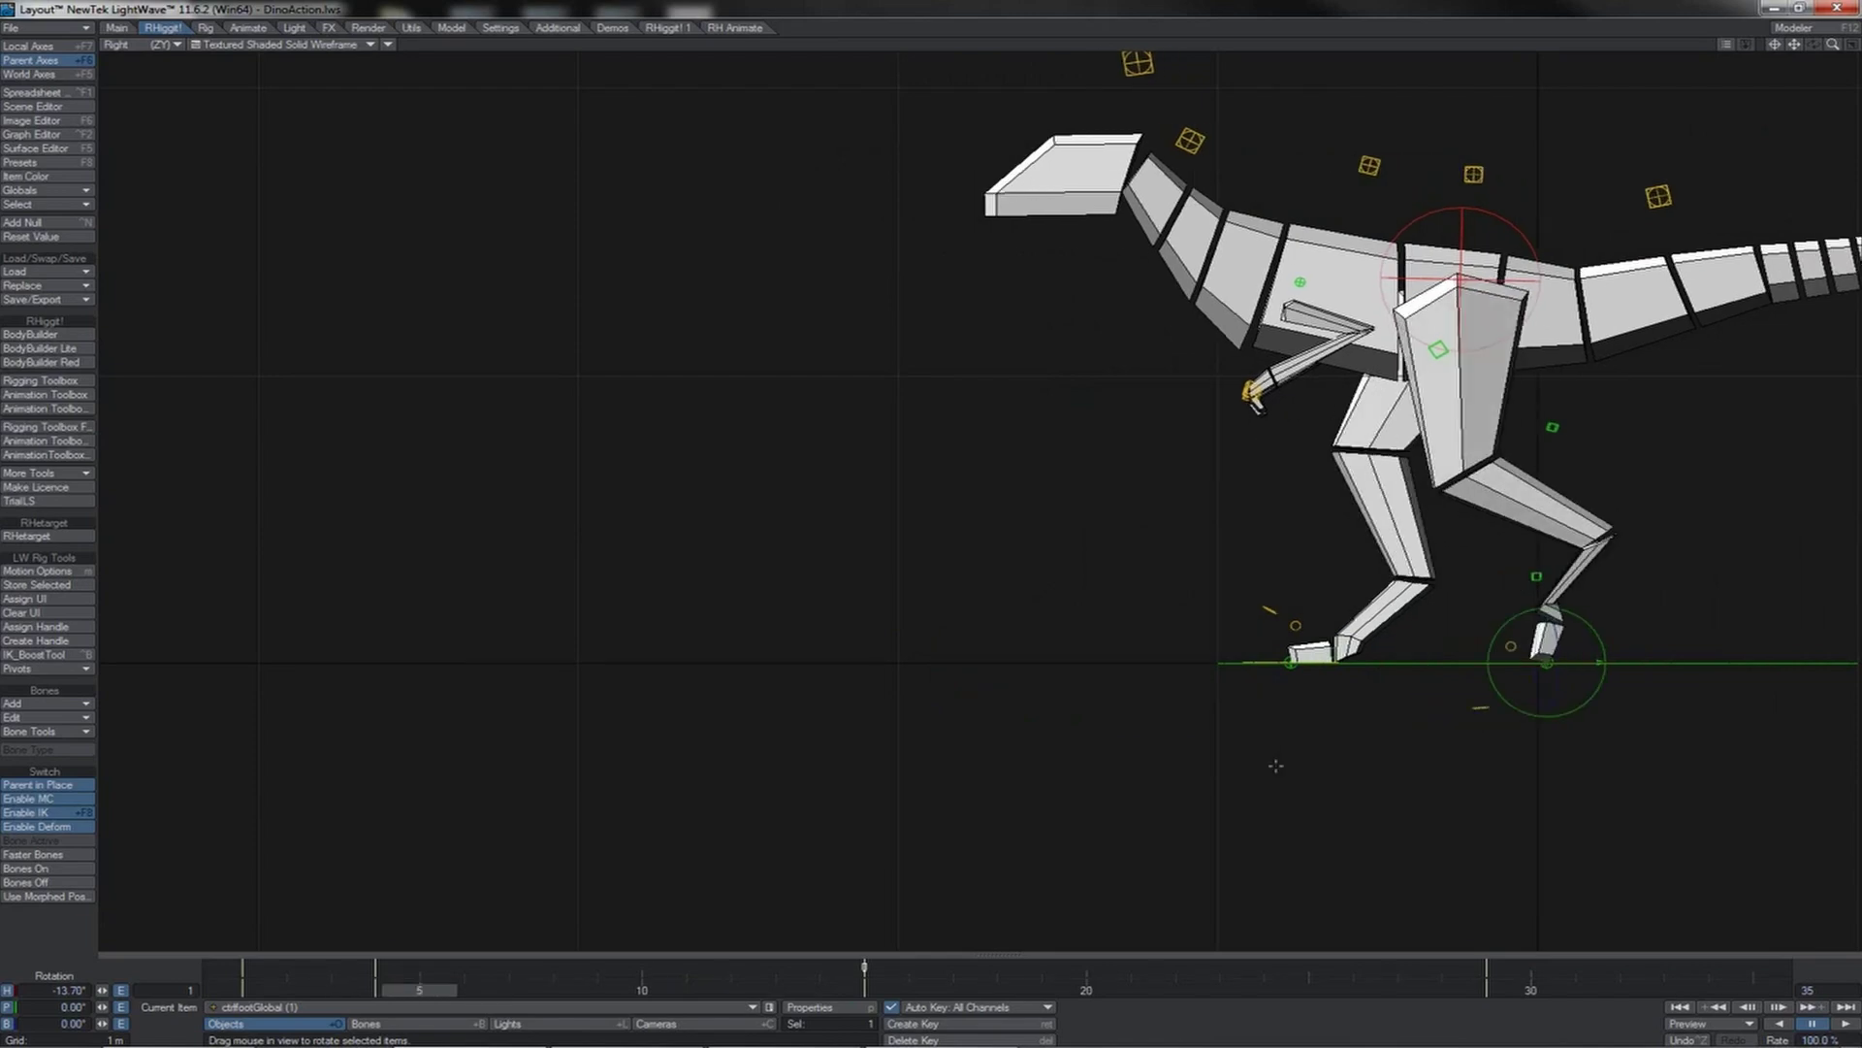
key("t")
left_click_drag(1396, 714, 1385, 655)
- Pitch the near foot's toe control, TipRot_ctrl (1), to 48° at frame 9 and reset its rotation at frame 15
left_click(1288, 571)
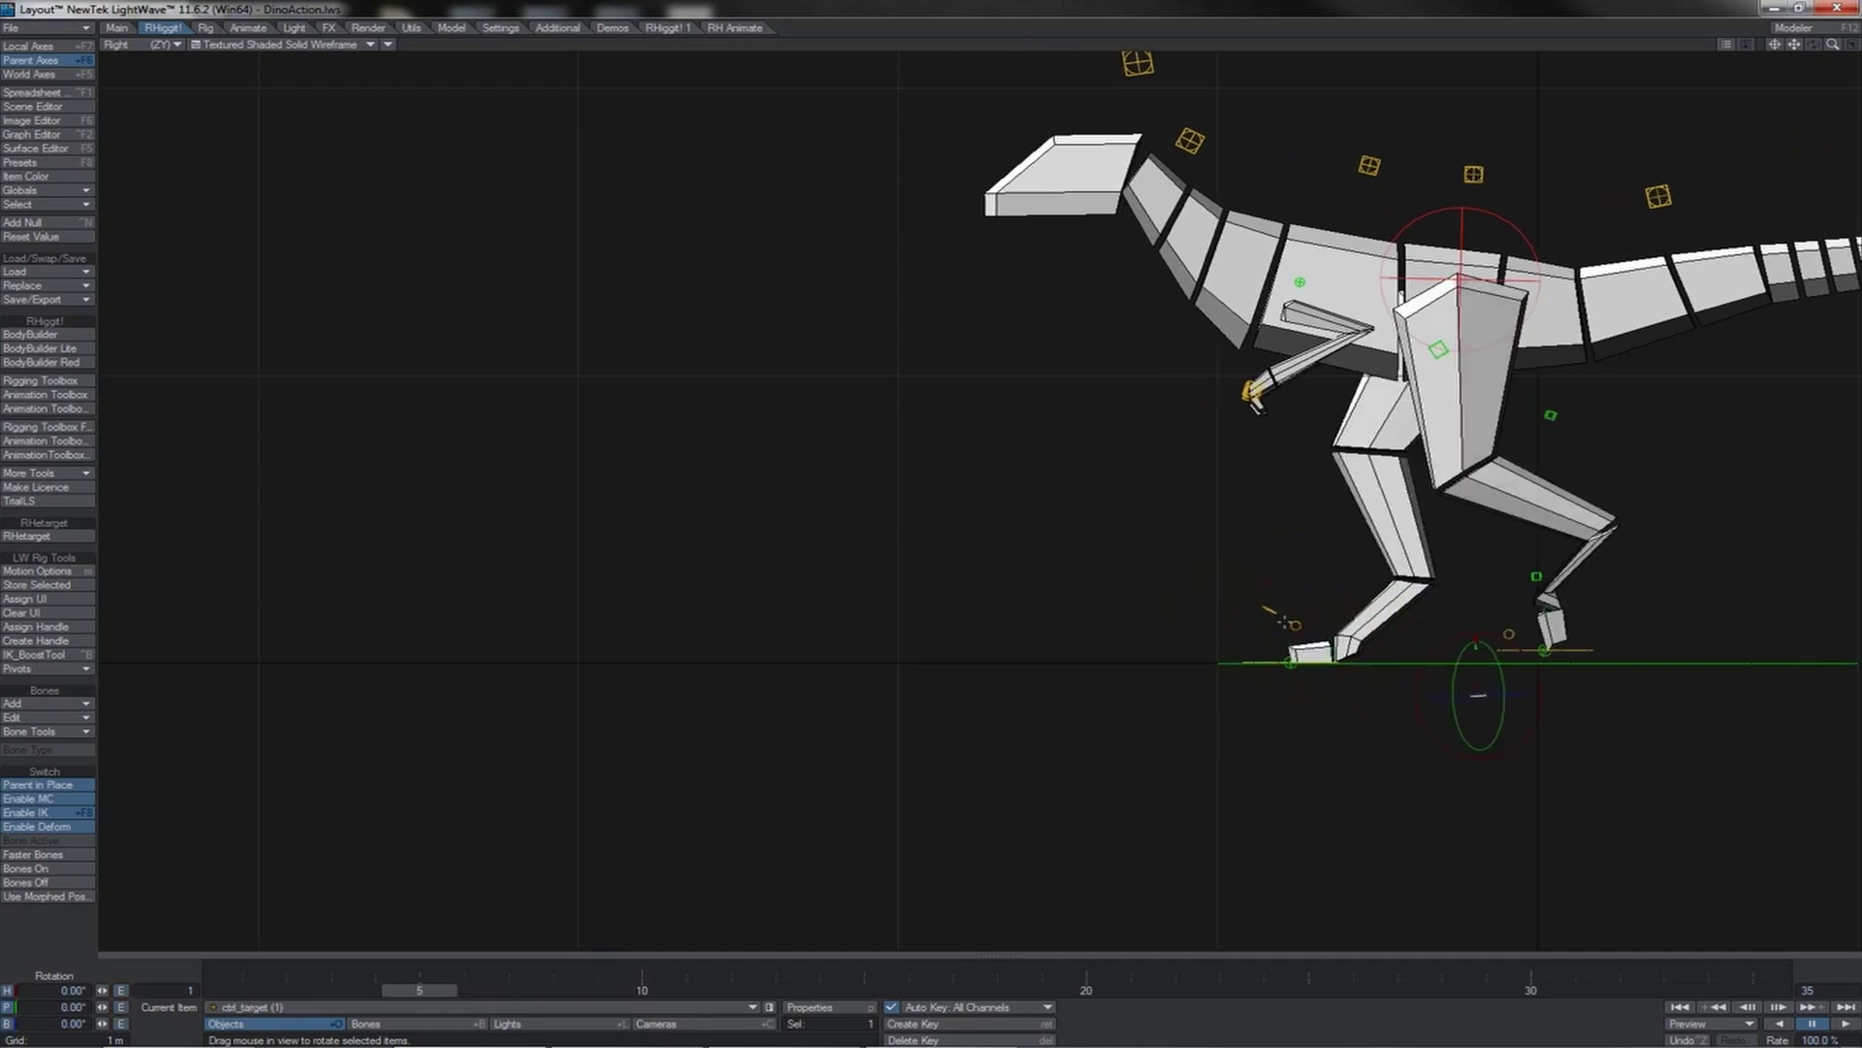
left_click(70, 238)
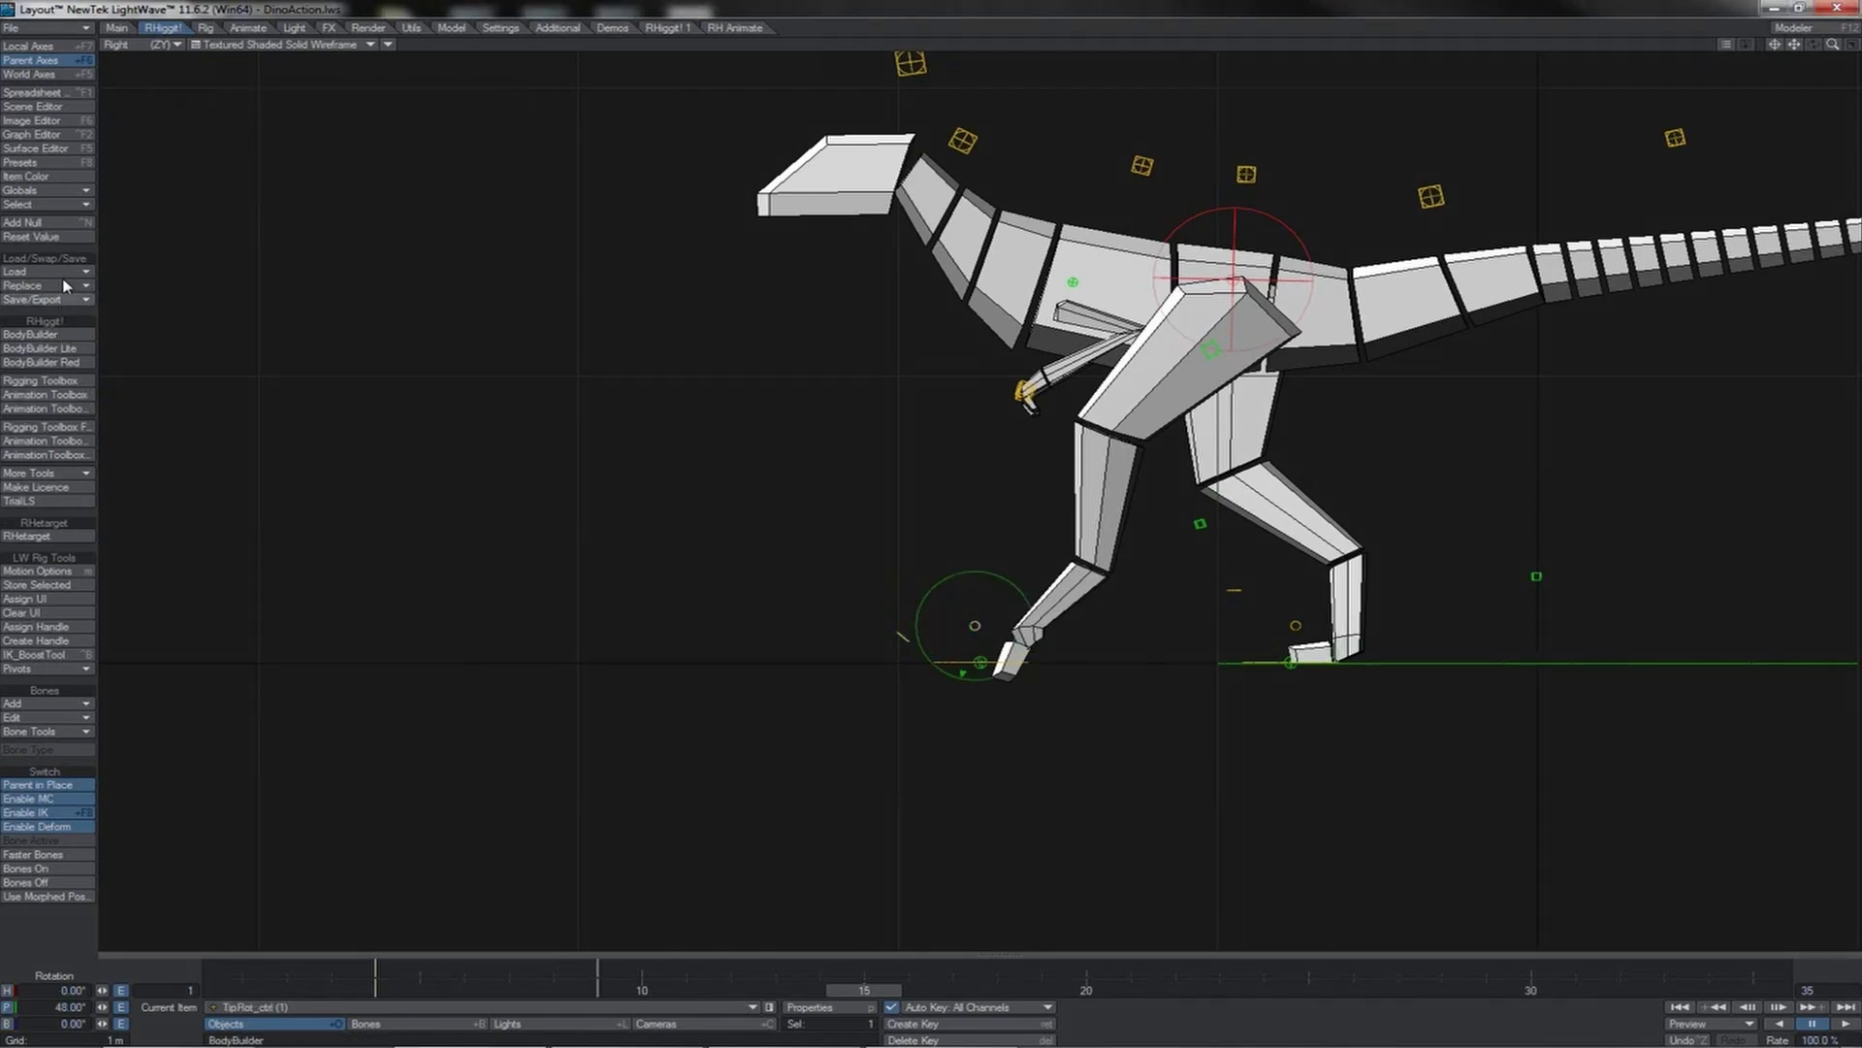
left_click(46, 236)
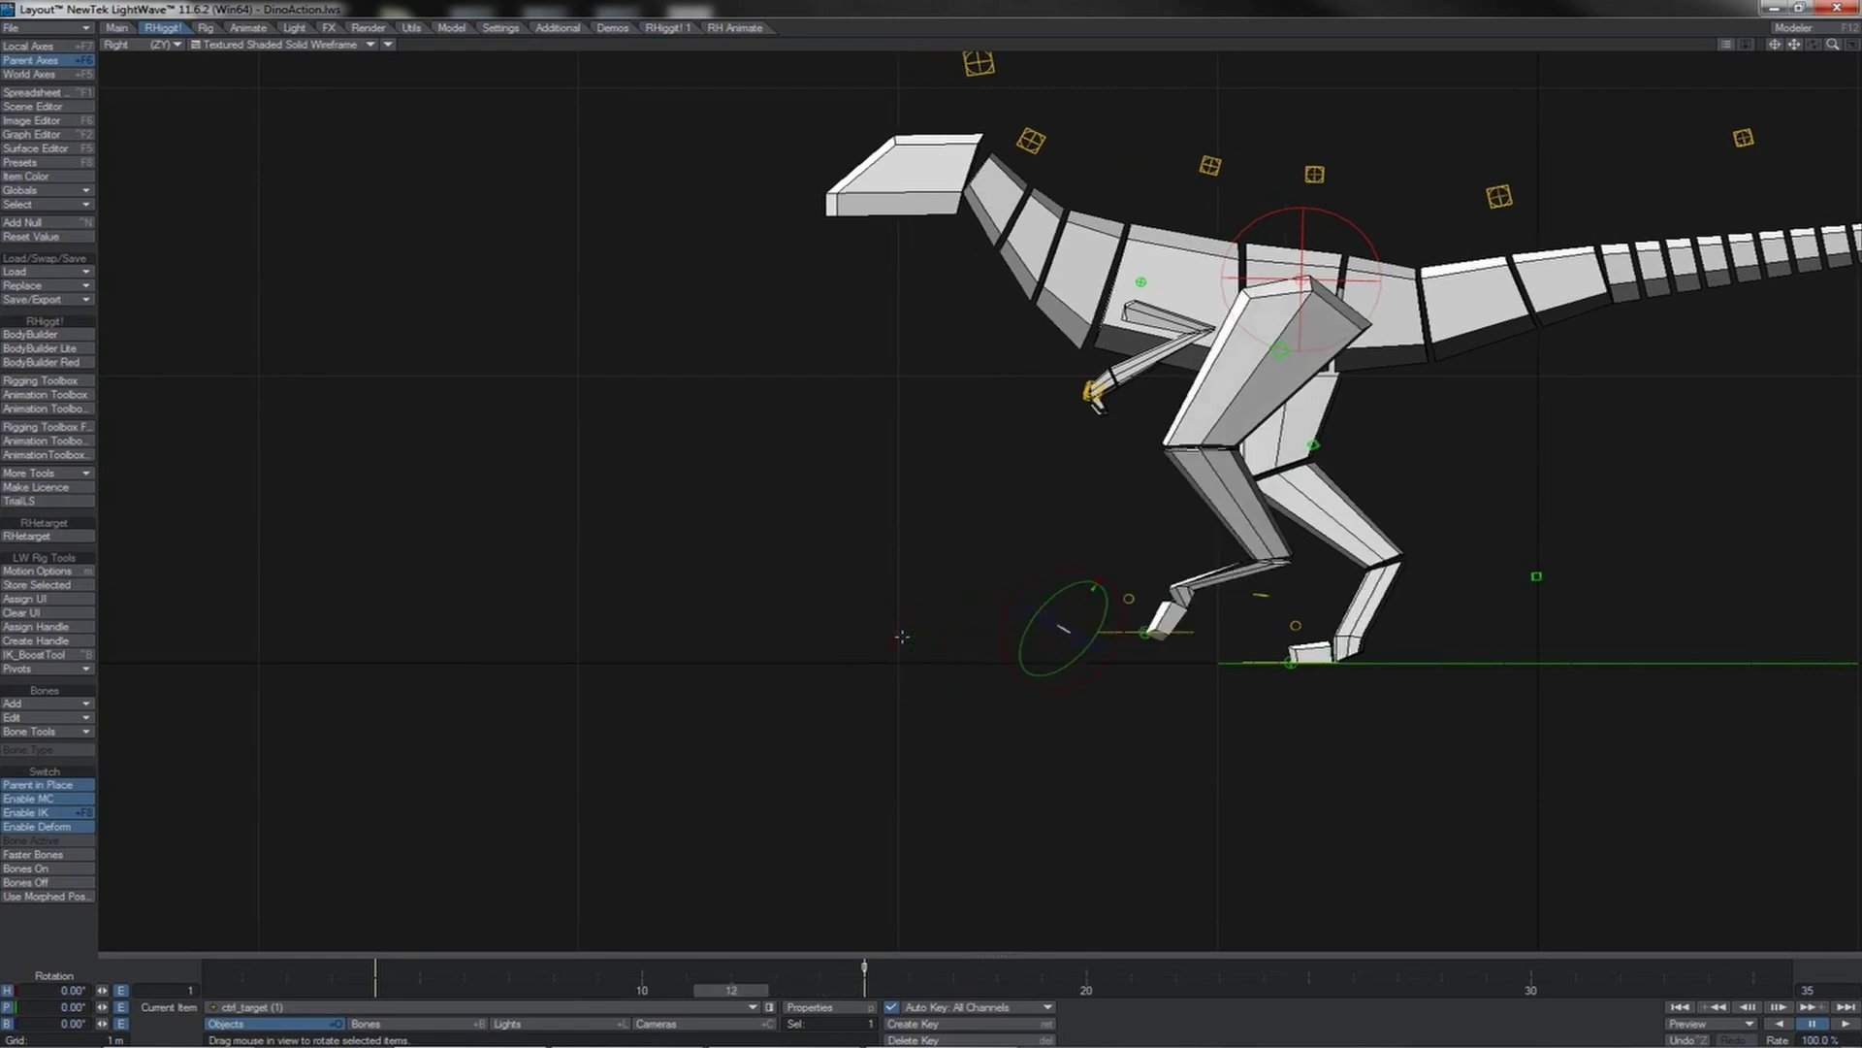
- Reposition ctrl_target (1) at frame 9 to adjust the near leg's mid-swing pose
key("t")
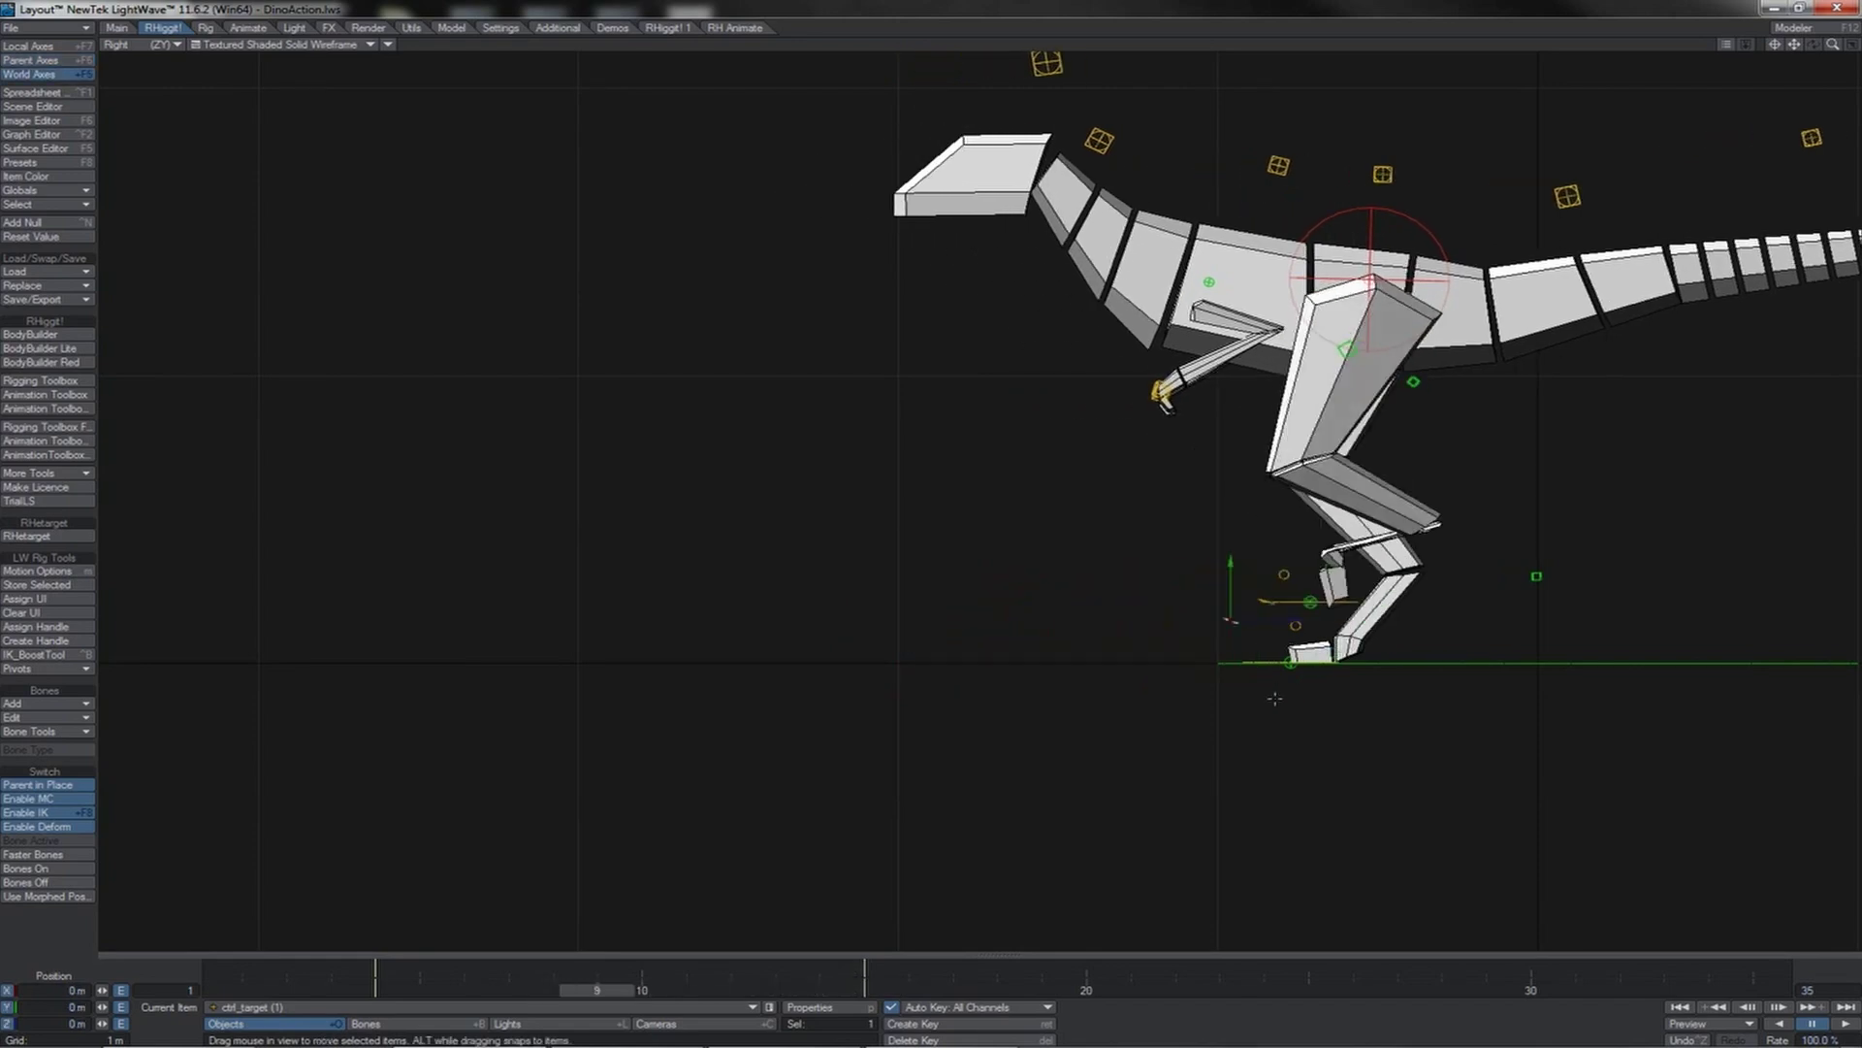
left_click_drag(1278, 707, 931, 514)
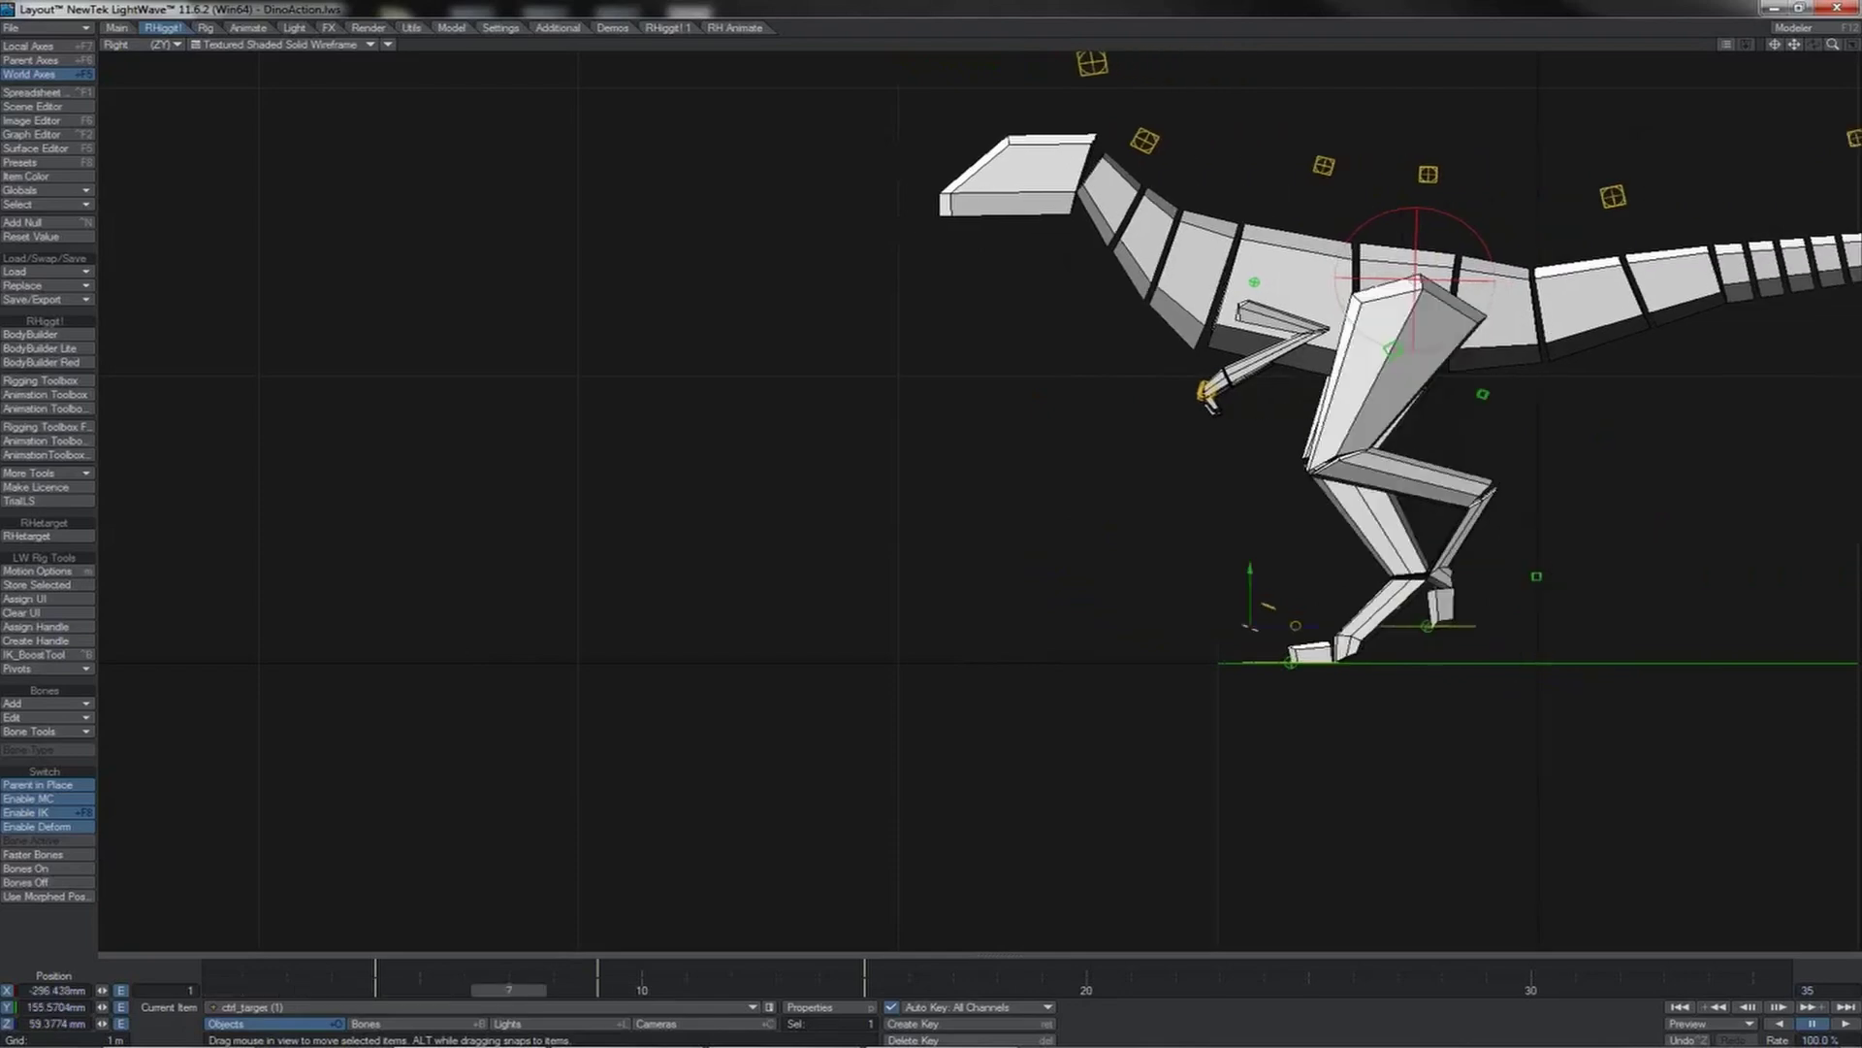
- Scrub and play back the walk to check the near leg's mid-swing pose
left_click_drag(776, 991, 596, 992)
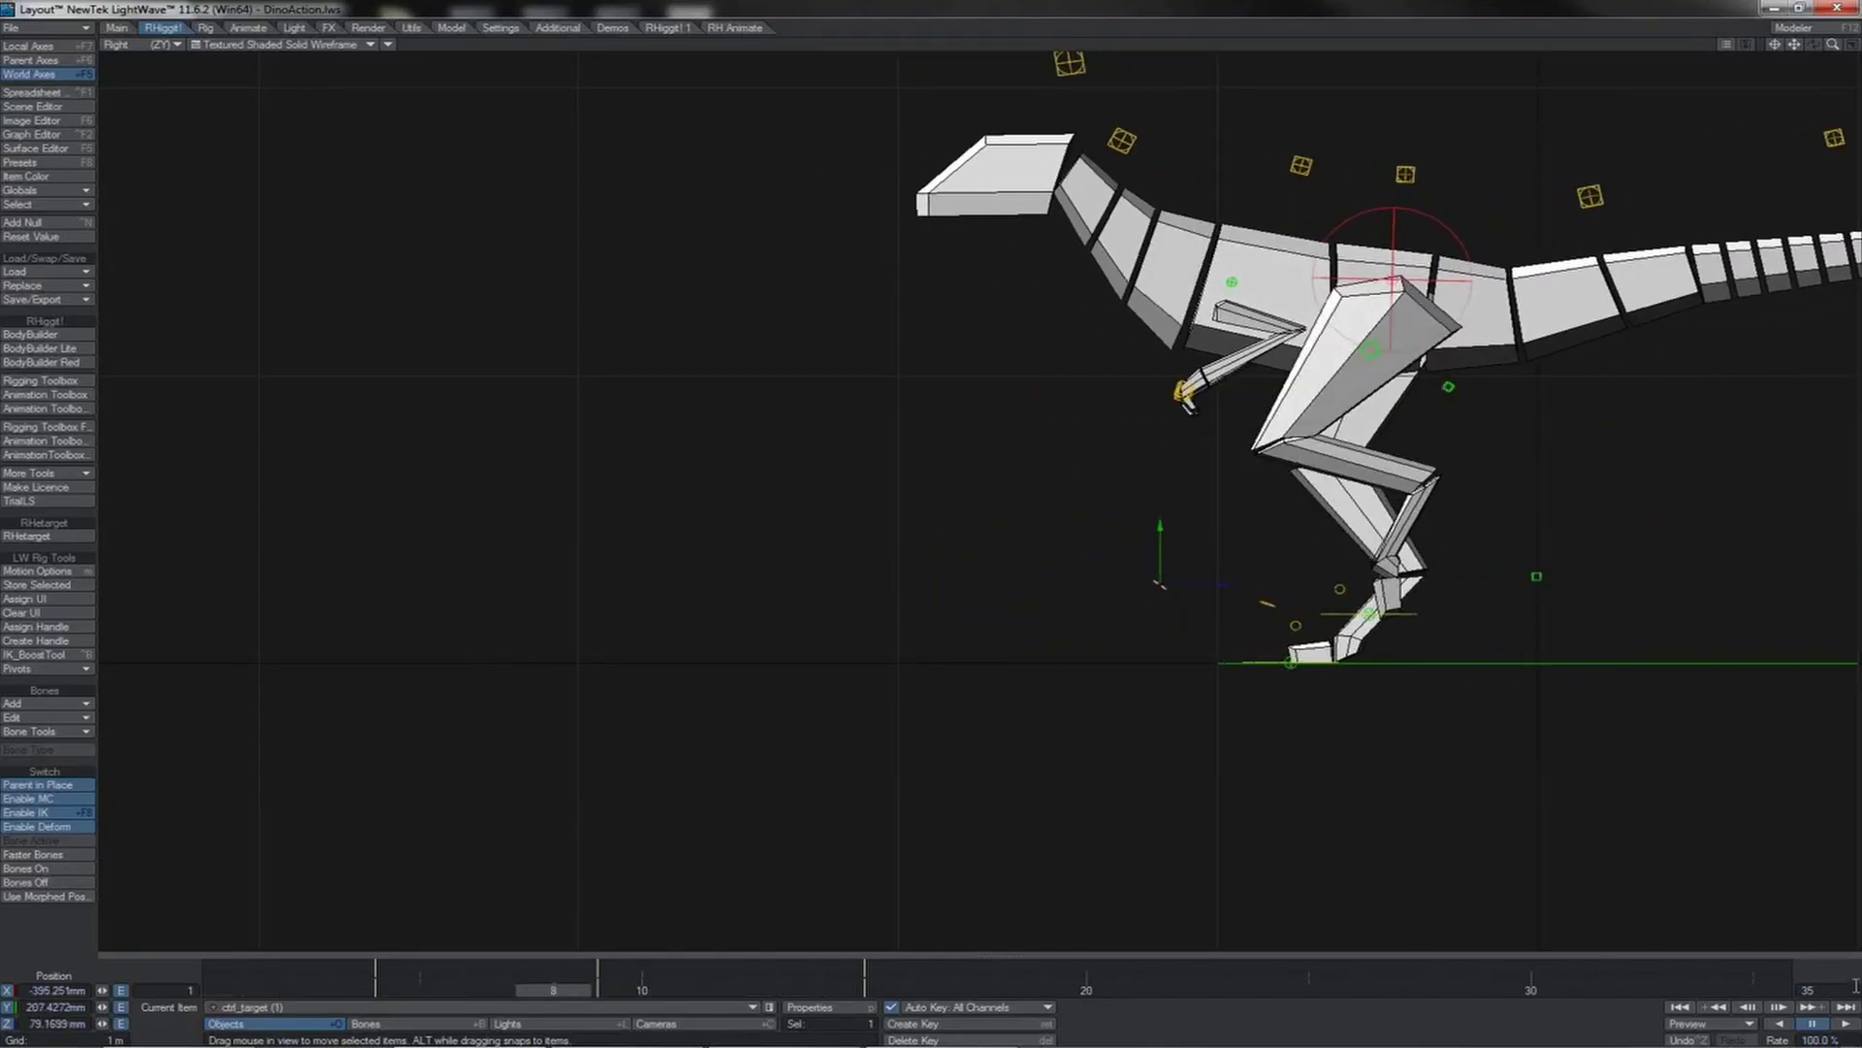
left_click(1846, 1024)
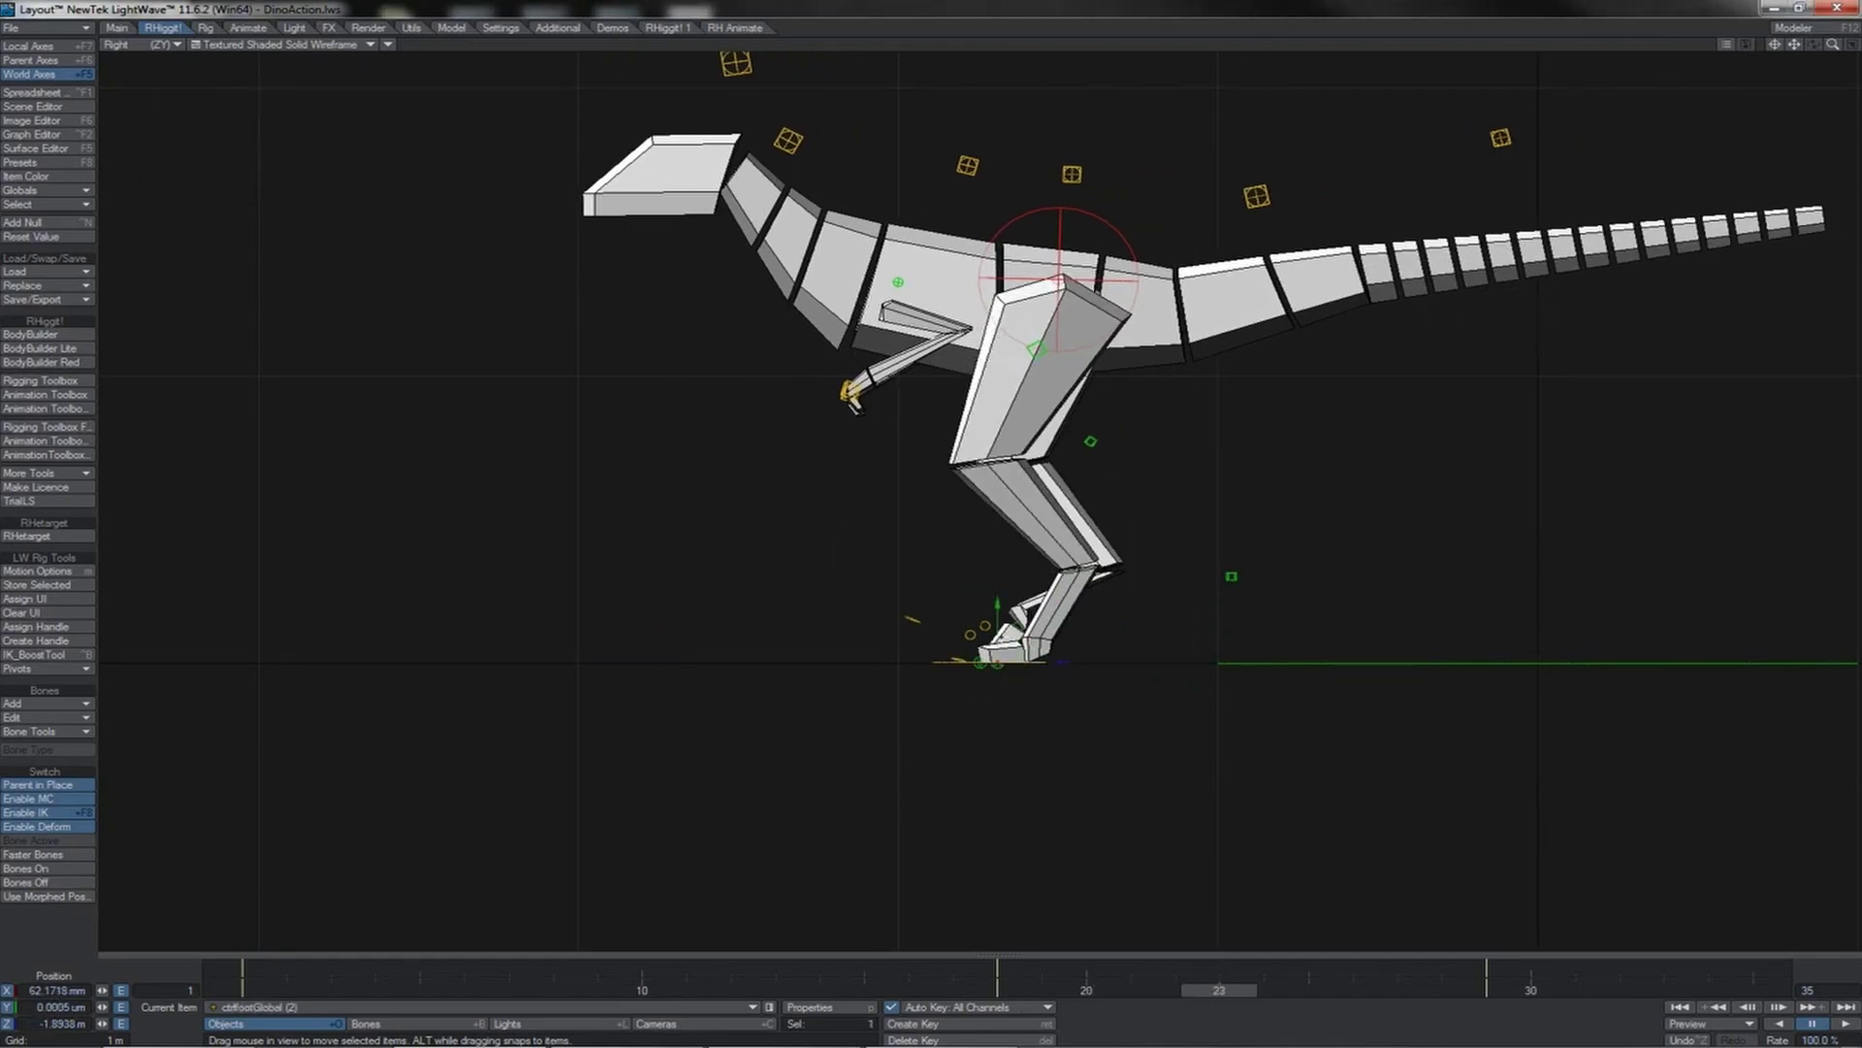
- Raise ctrlfootGlobal (2) to about 206 mm at frame 23 and rotate the far foot's toe control, TipRot_ctrl (2), for mid-swing
left_click_drag(997, 636, 998, 568)
key("shift+Left")
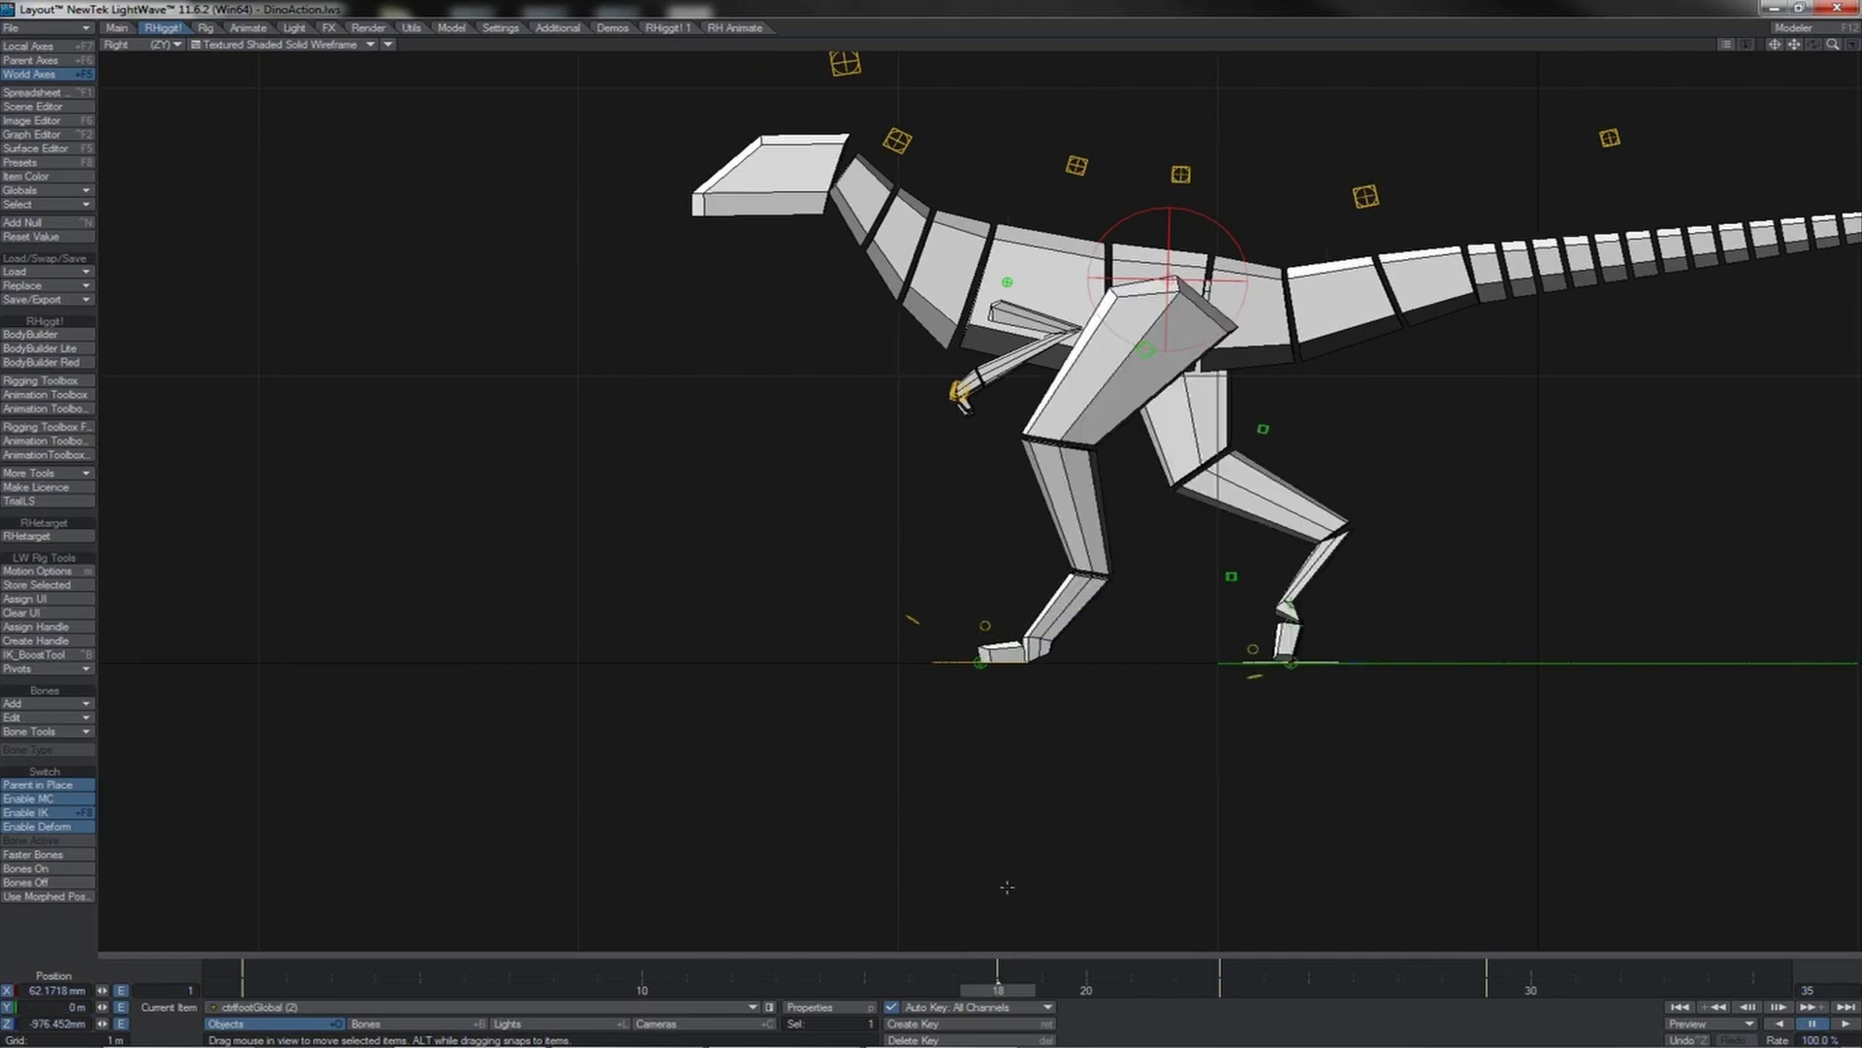
left_click_drag(1009, 988, 596, 990)
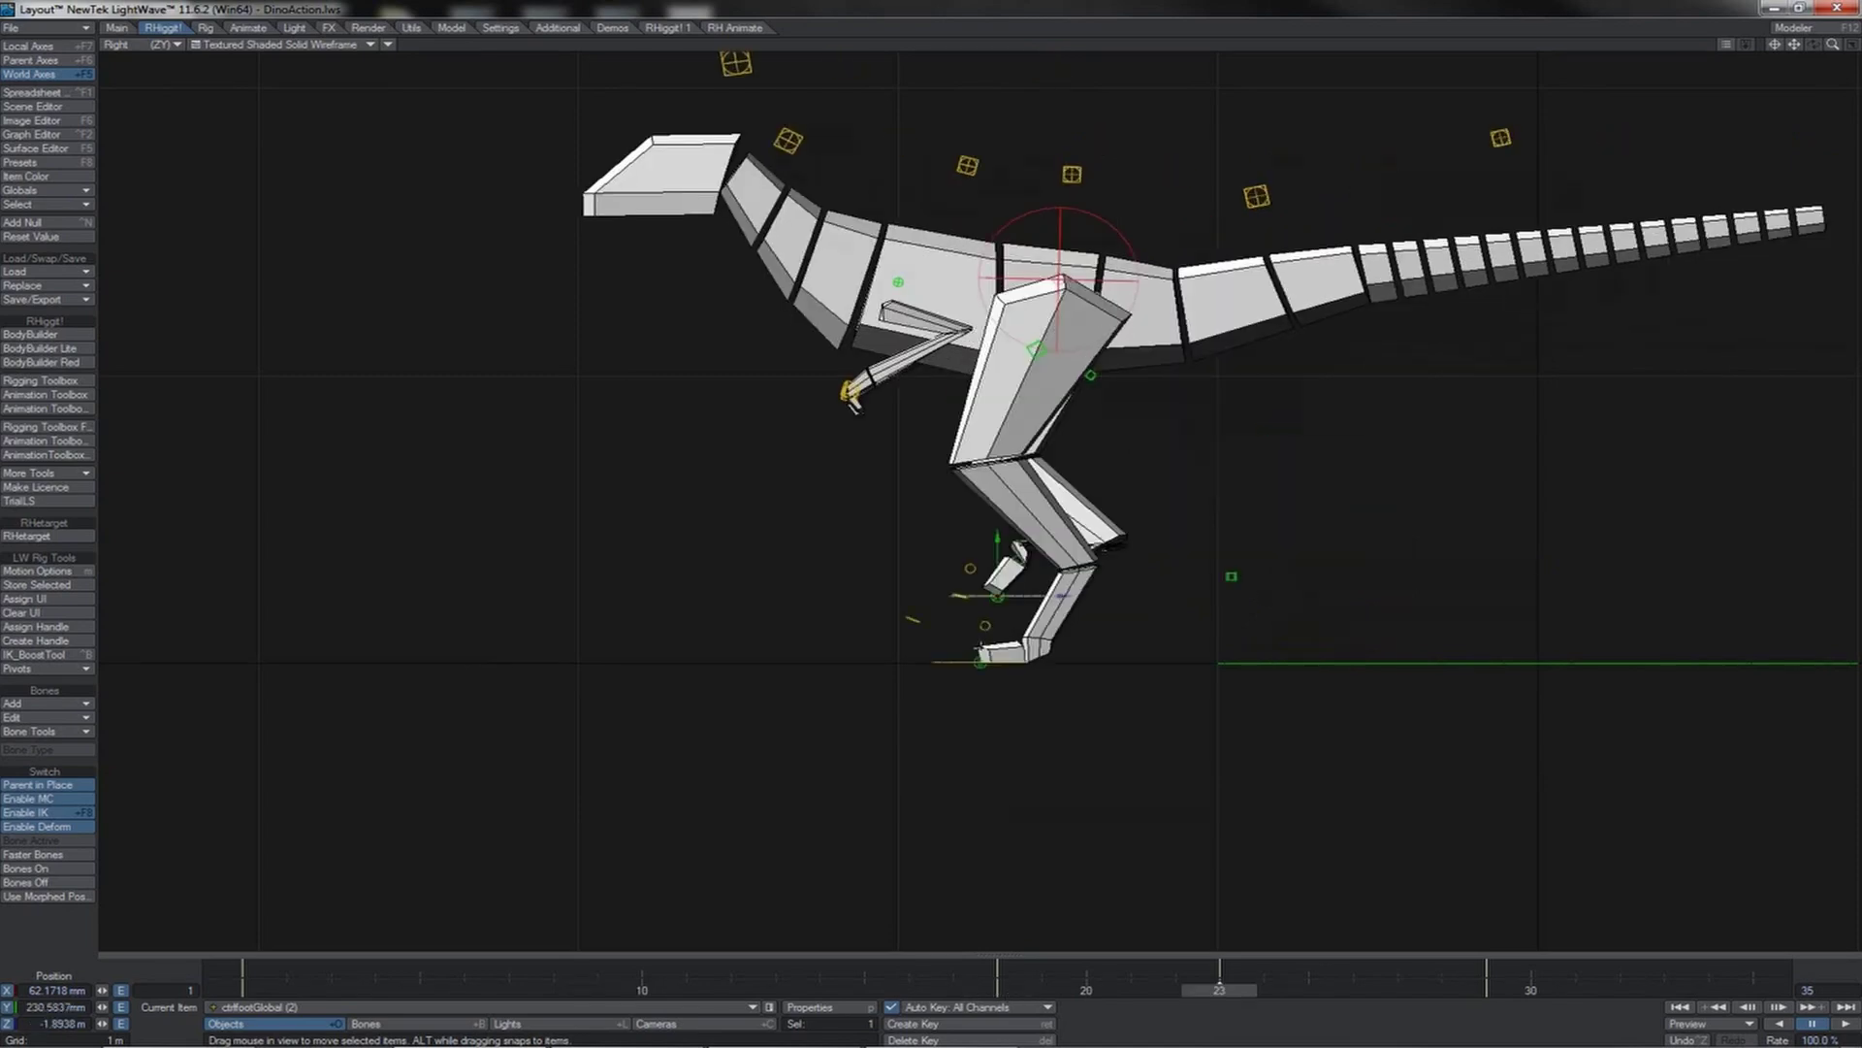
left_click_drag(998, 539, 790, 524)
key("y")
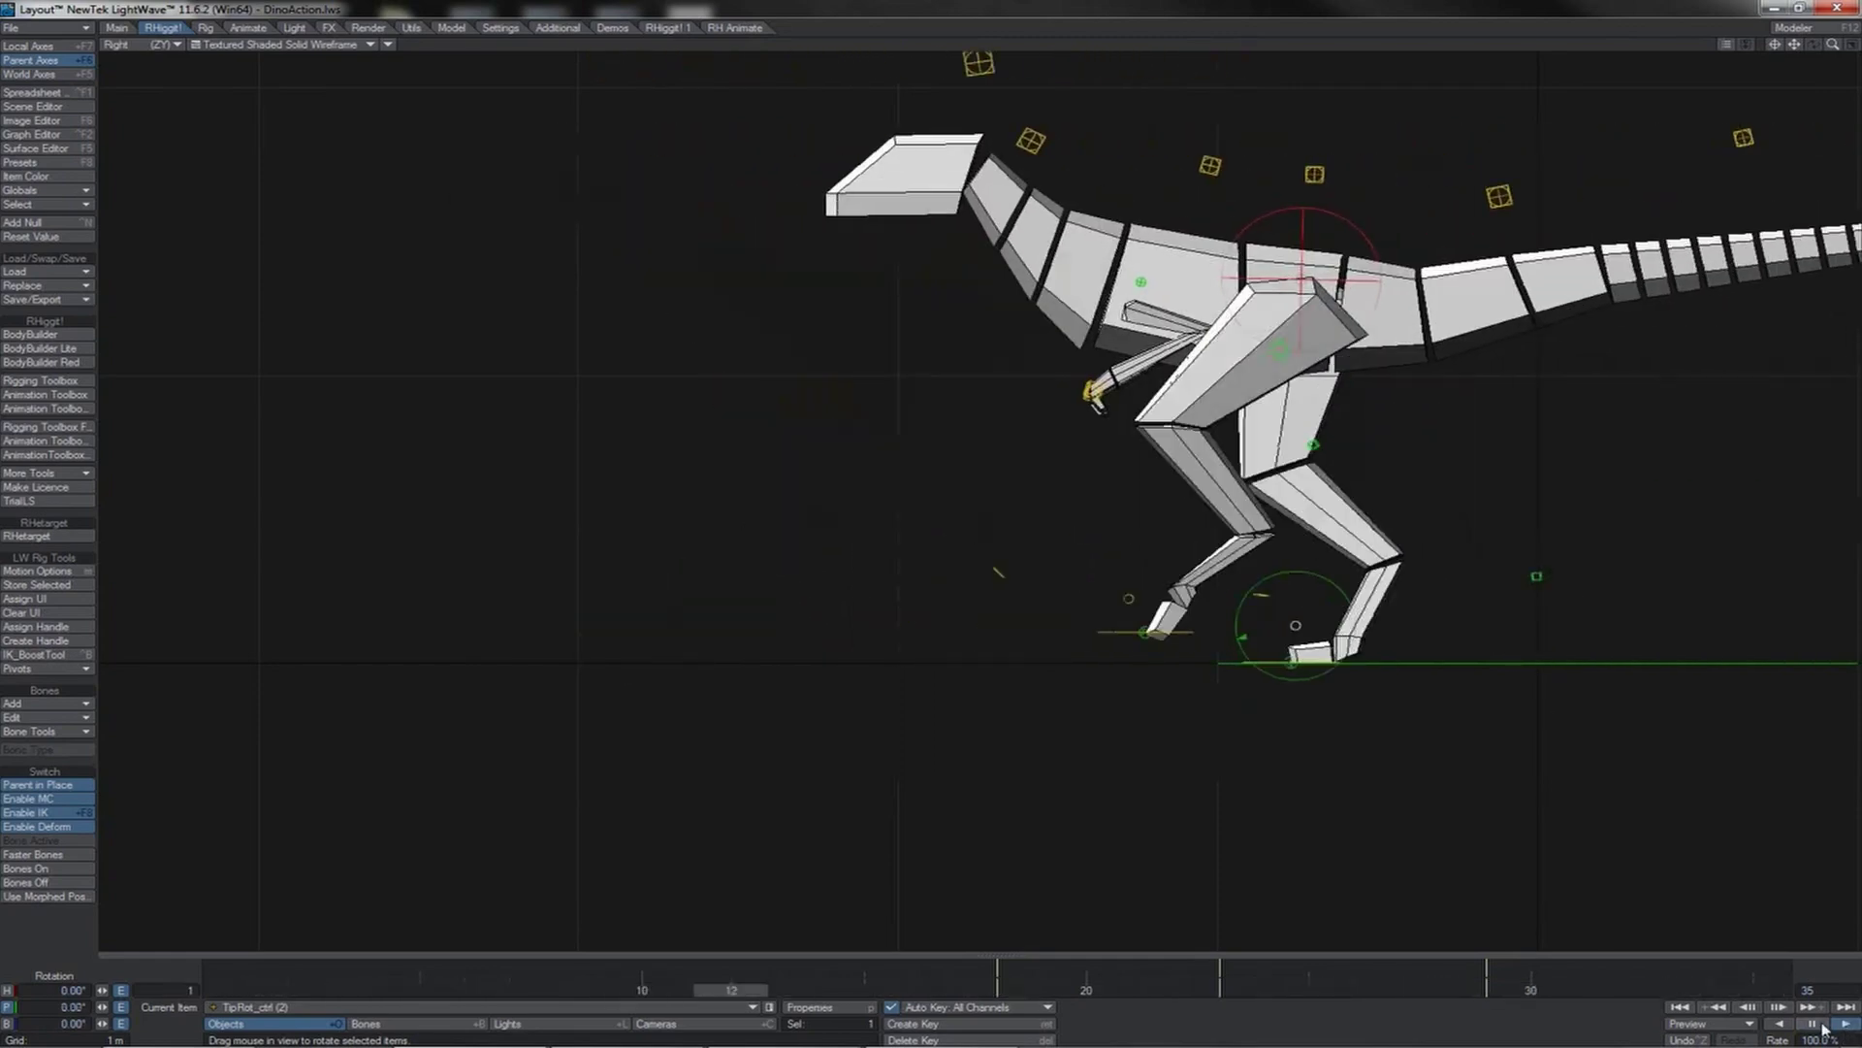
- Set the last frame to 28 and play back the cycle with the side view centred on the hip control, ctrl_hpb (1)
left_click(1823, 1028)
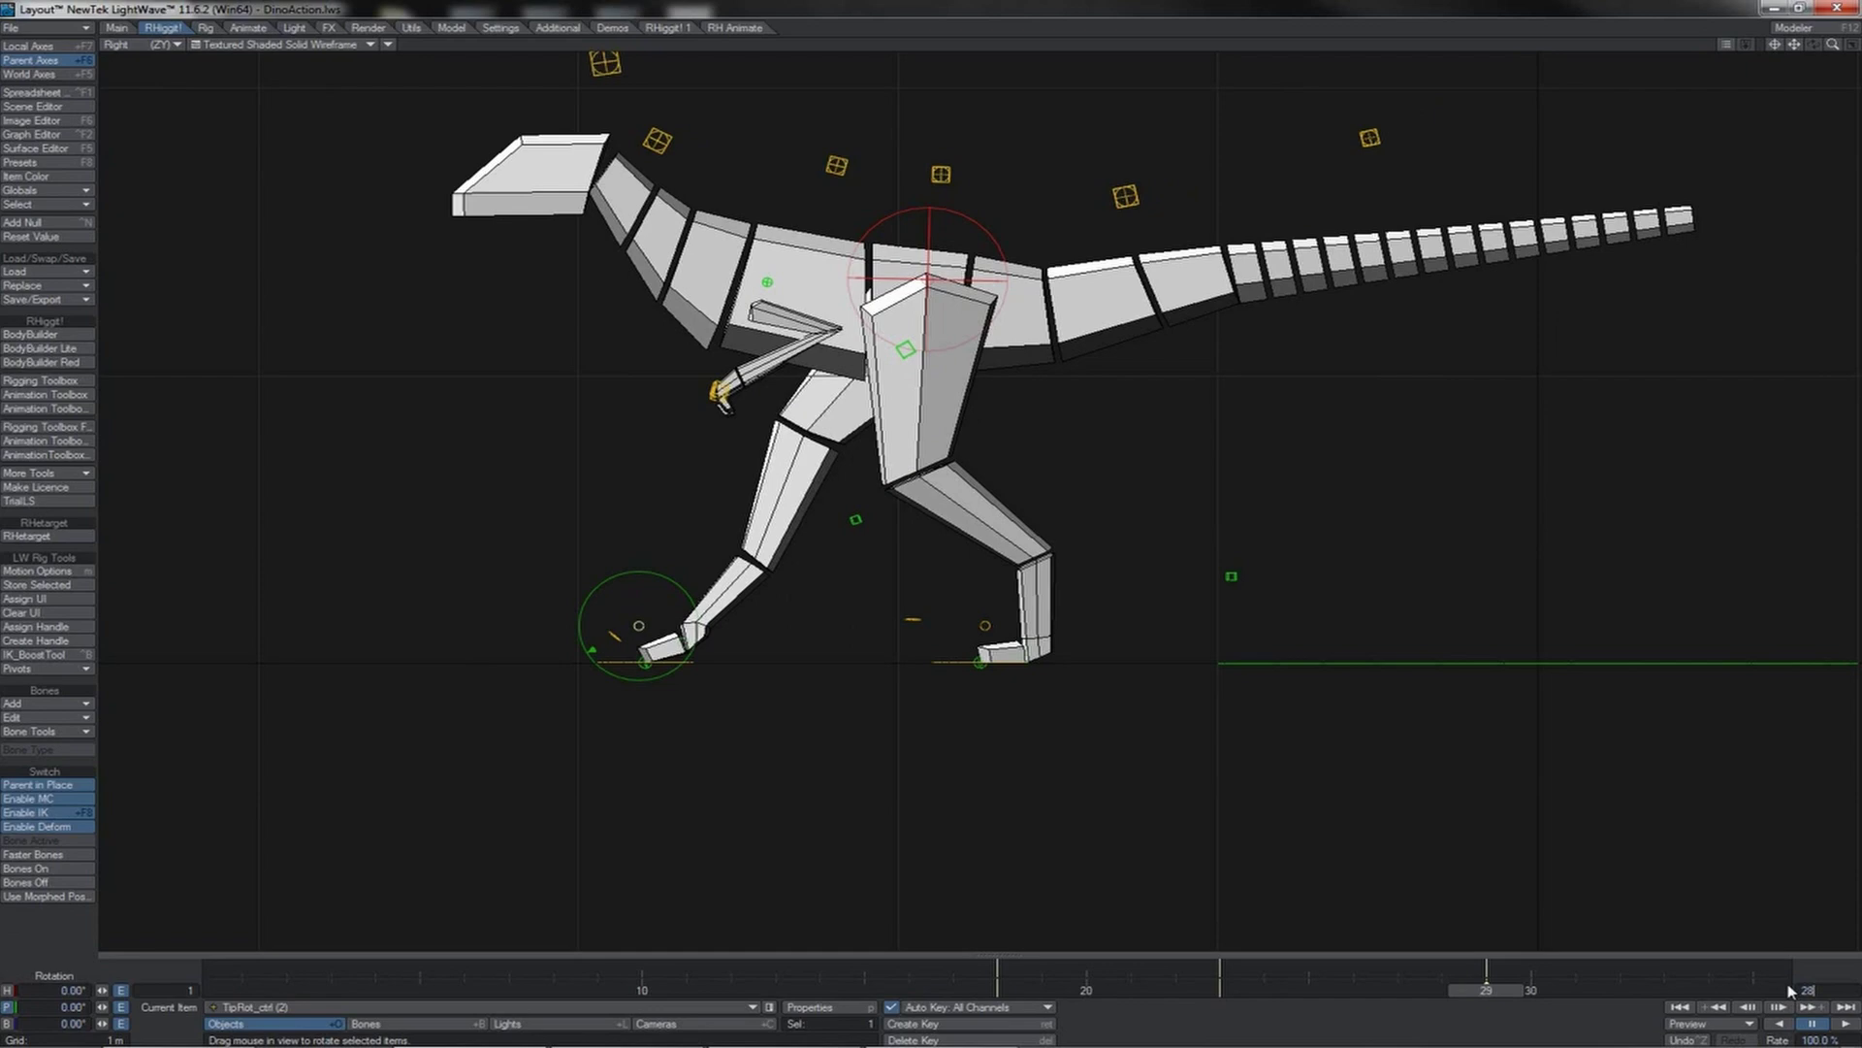
key("Return")
left_click(1020, 243)
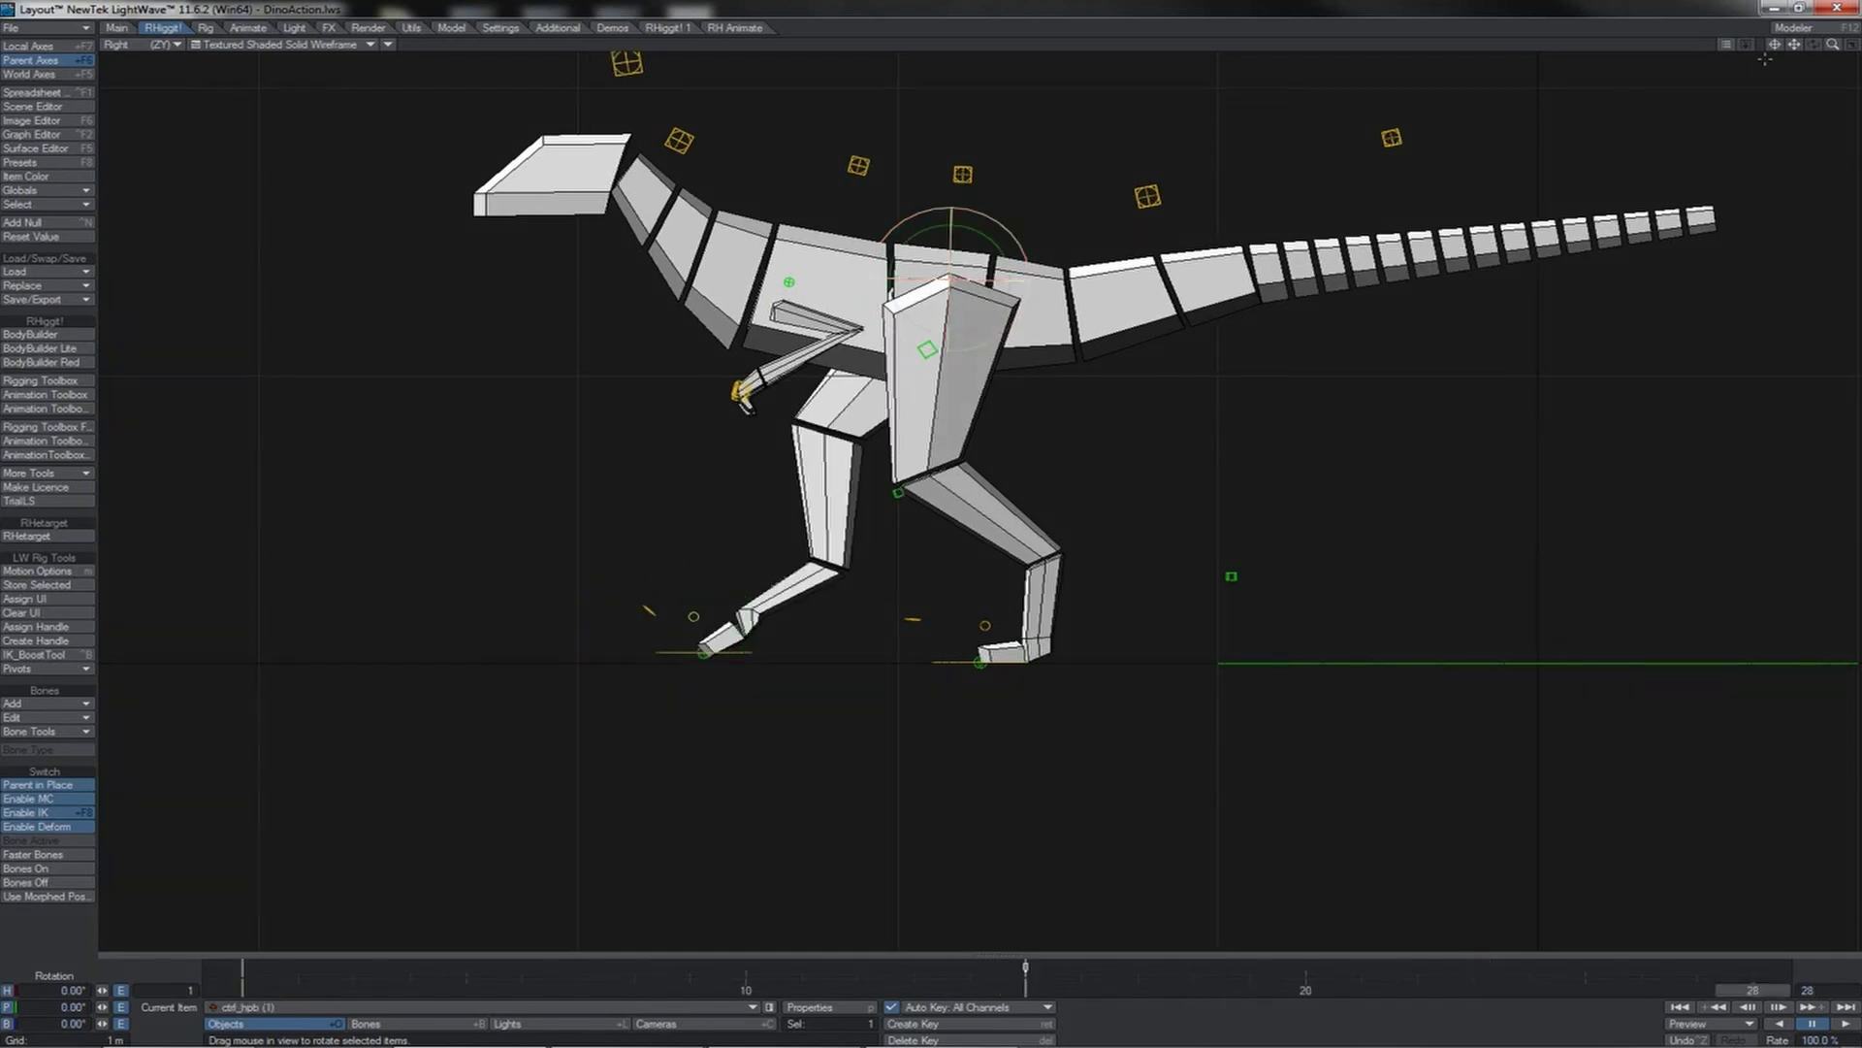
left_click_drag(1775, 48, 1846, 538)
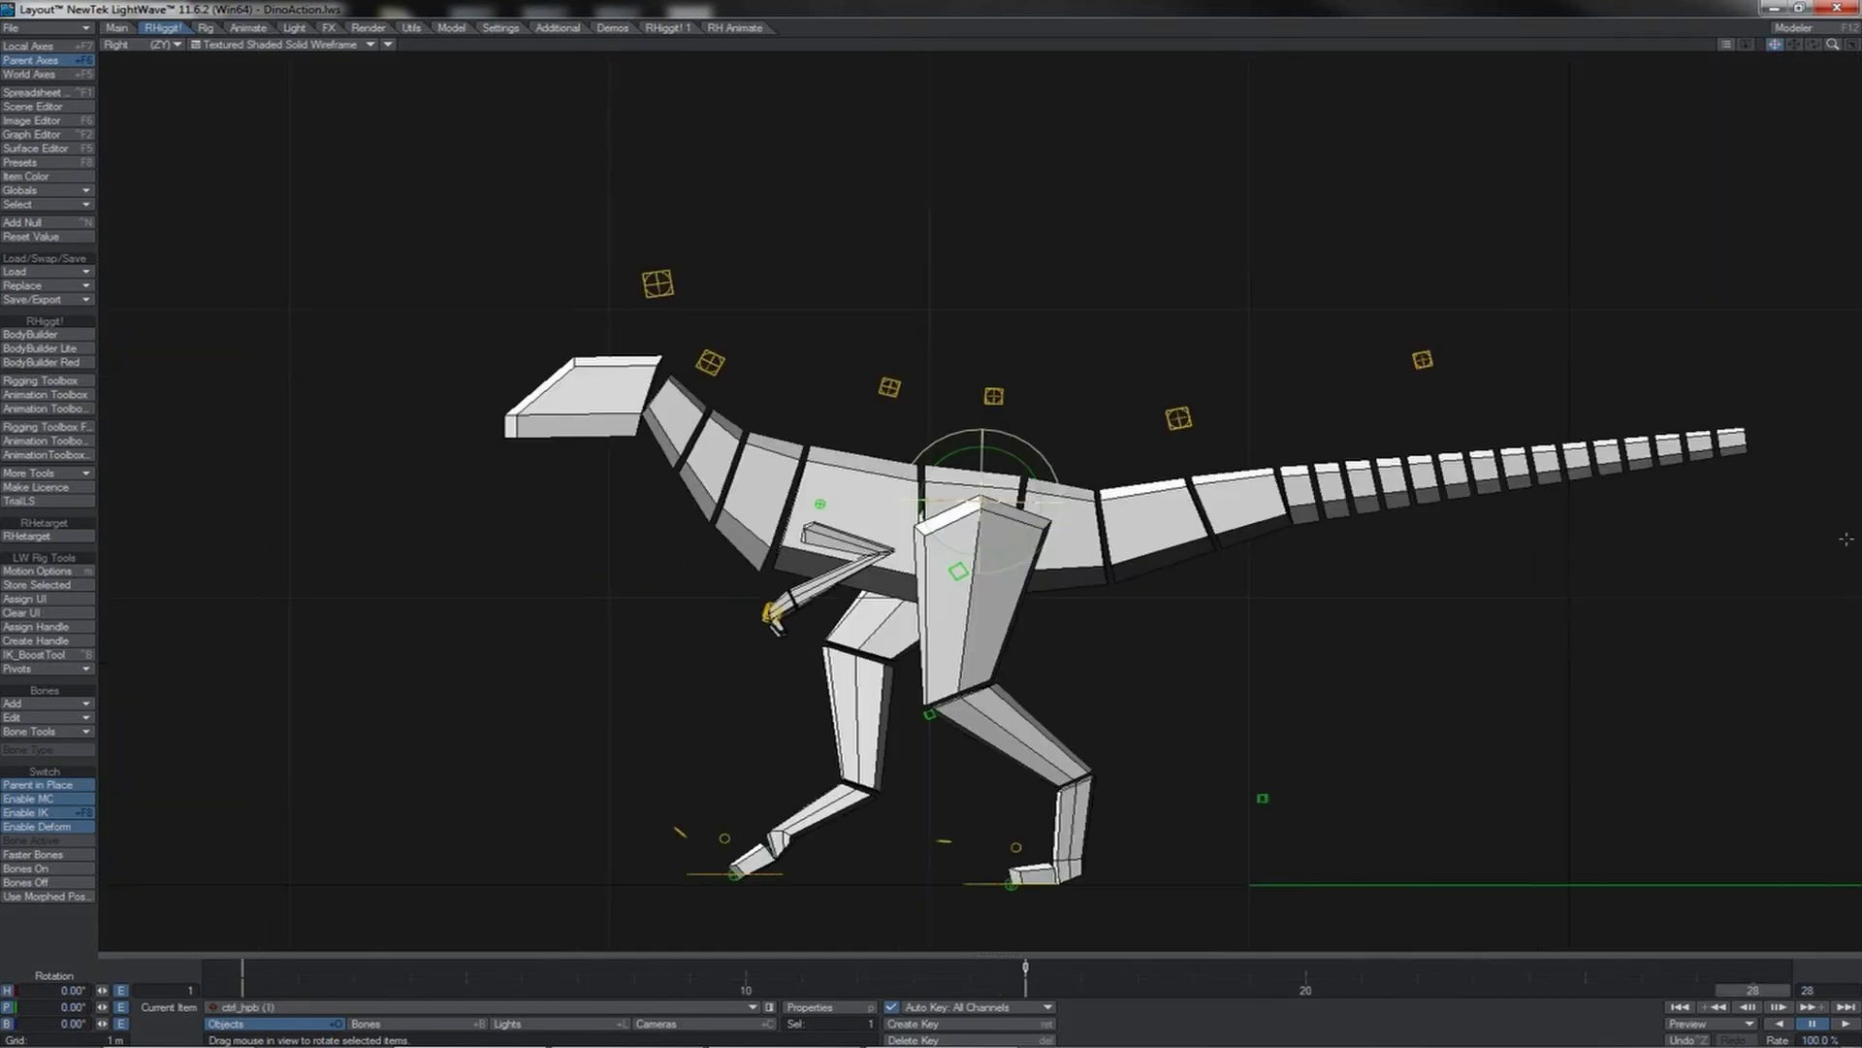
left_click(1840, 1026)
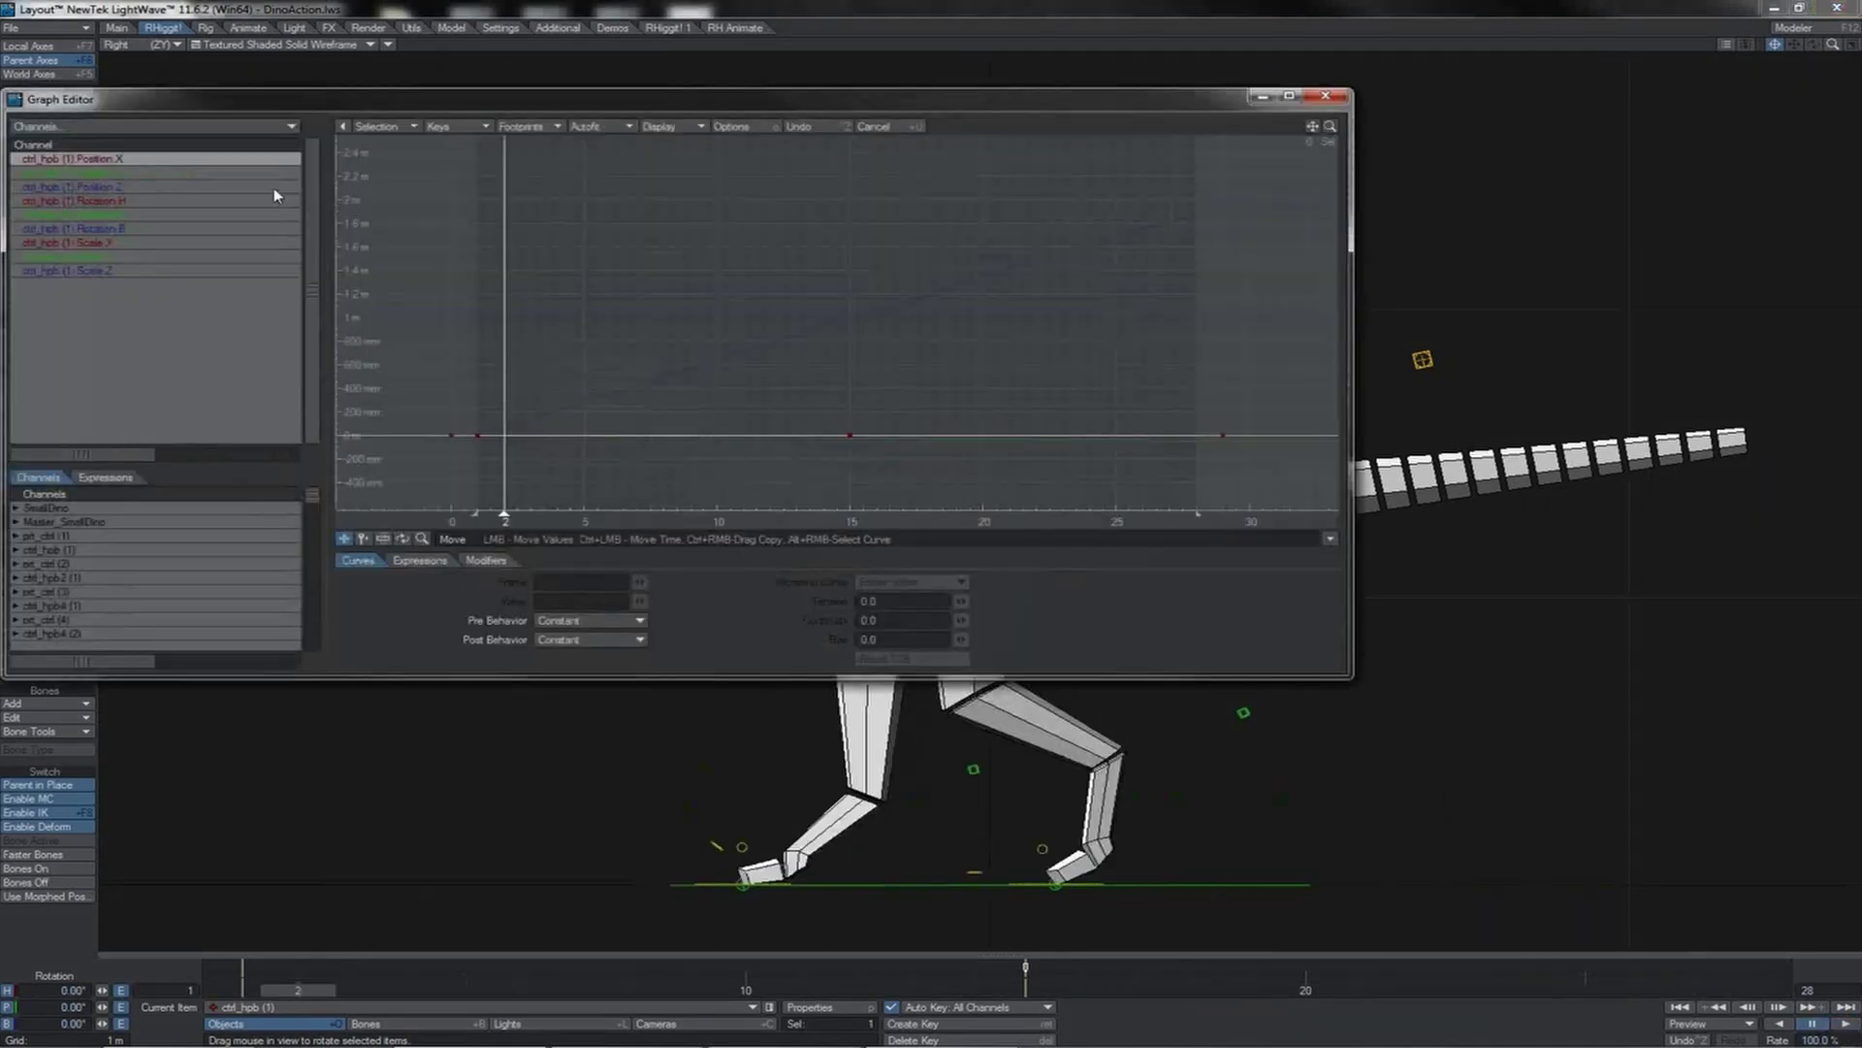
- Shift all Position Z keys of ctrl_hpb (1) forward in the Graph Editor, to about 384 mm at frame 1, and close the editor
left_click(275, 187)
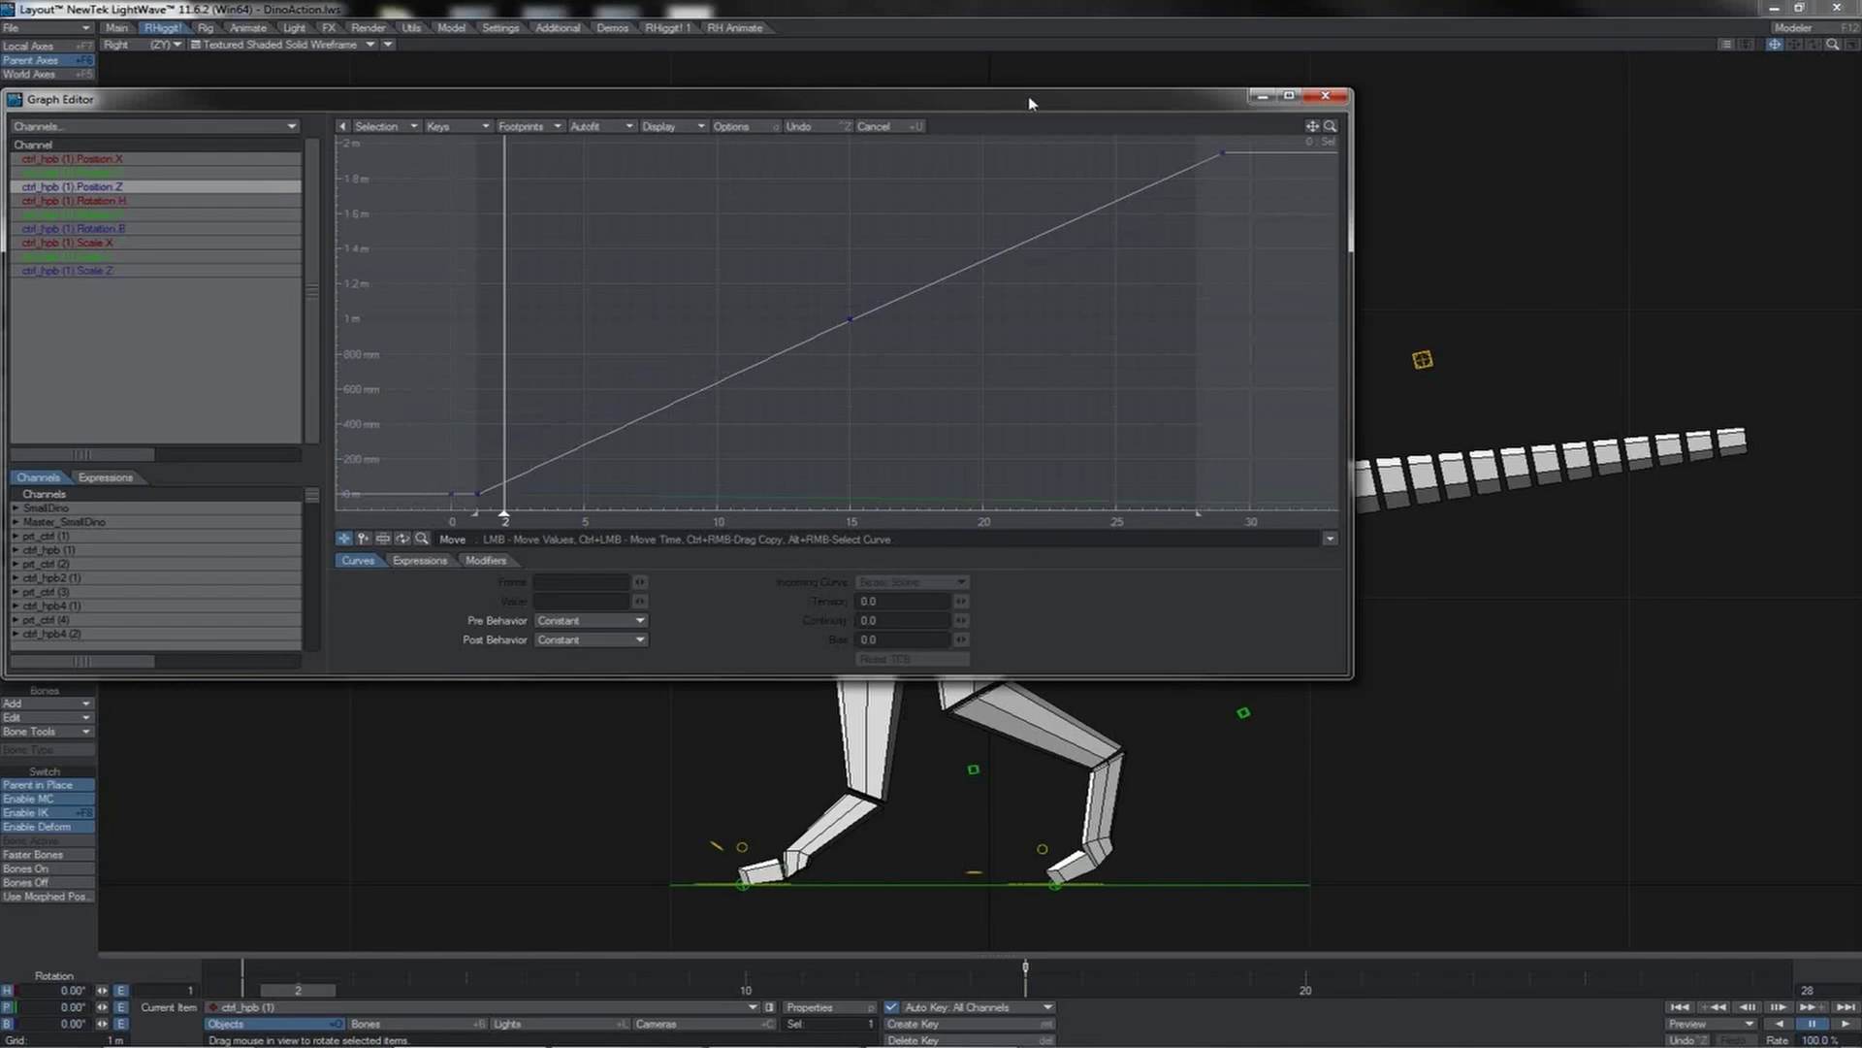
left_click_drag(883, 110, 573, 108)
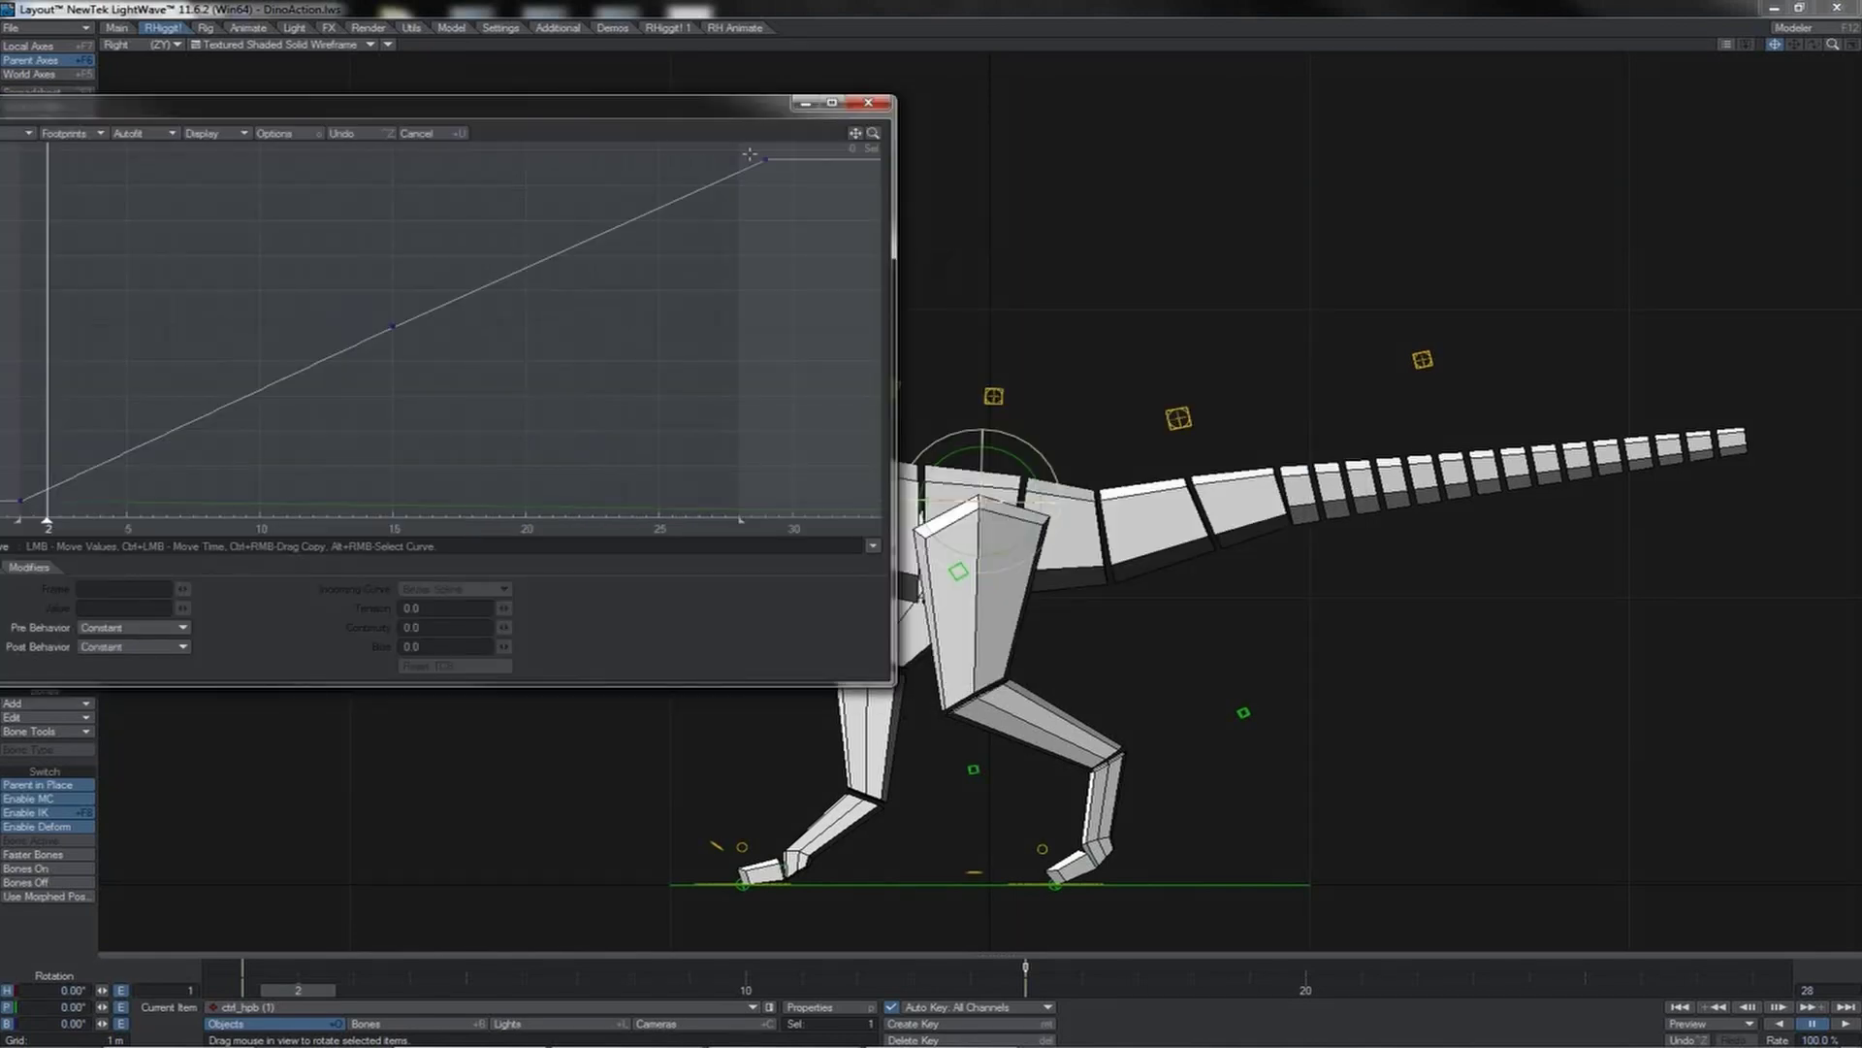
right_click_drag(389, 328, 8, 510)
left_click_drag(389, 453, 389, 436)
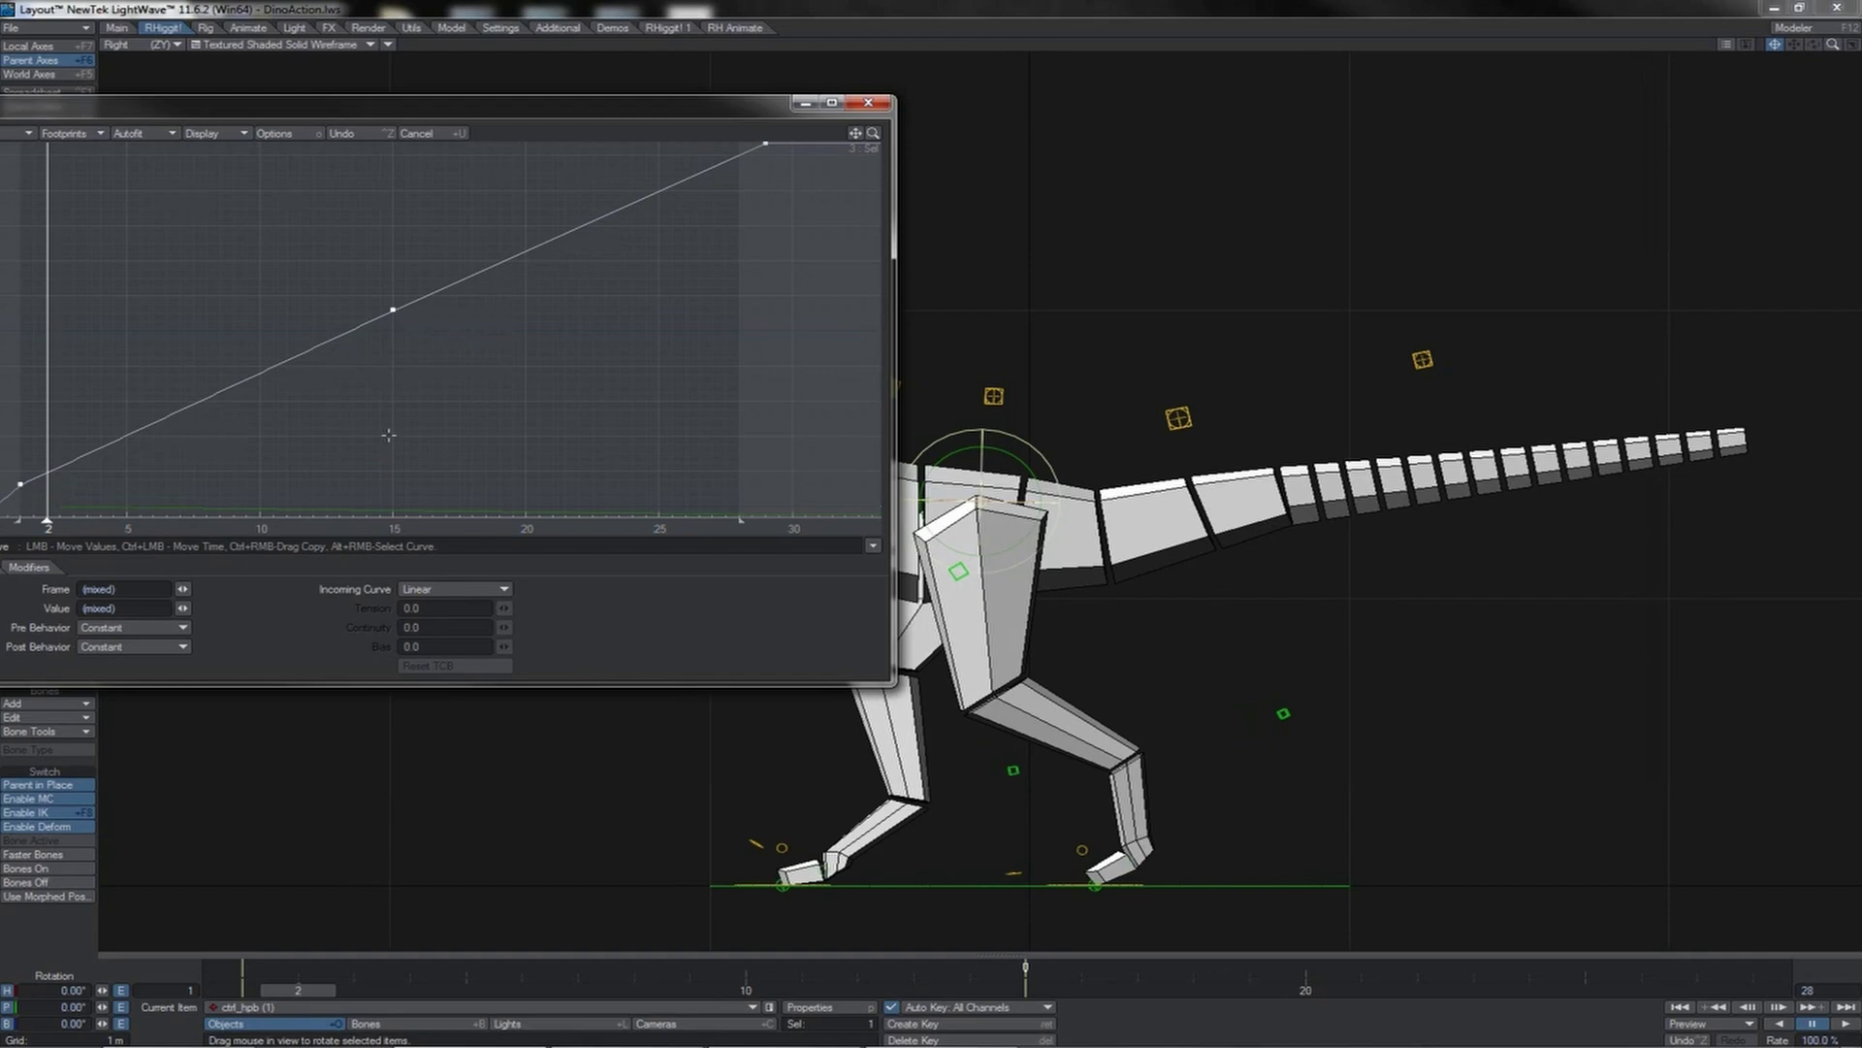
left_click_drag(478, 105, 361, 383)
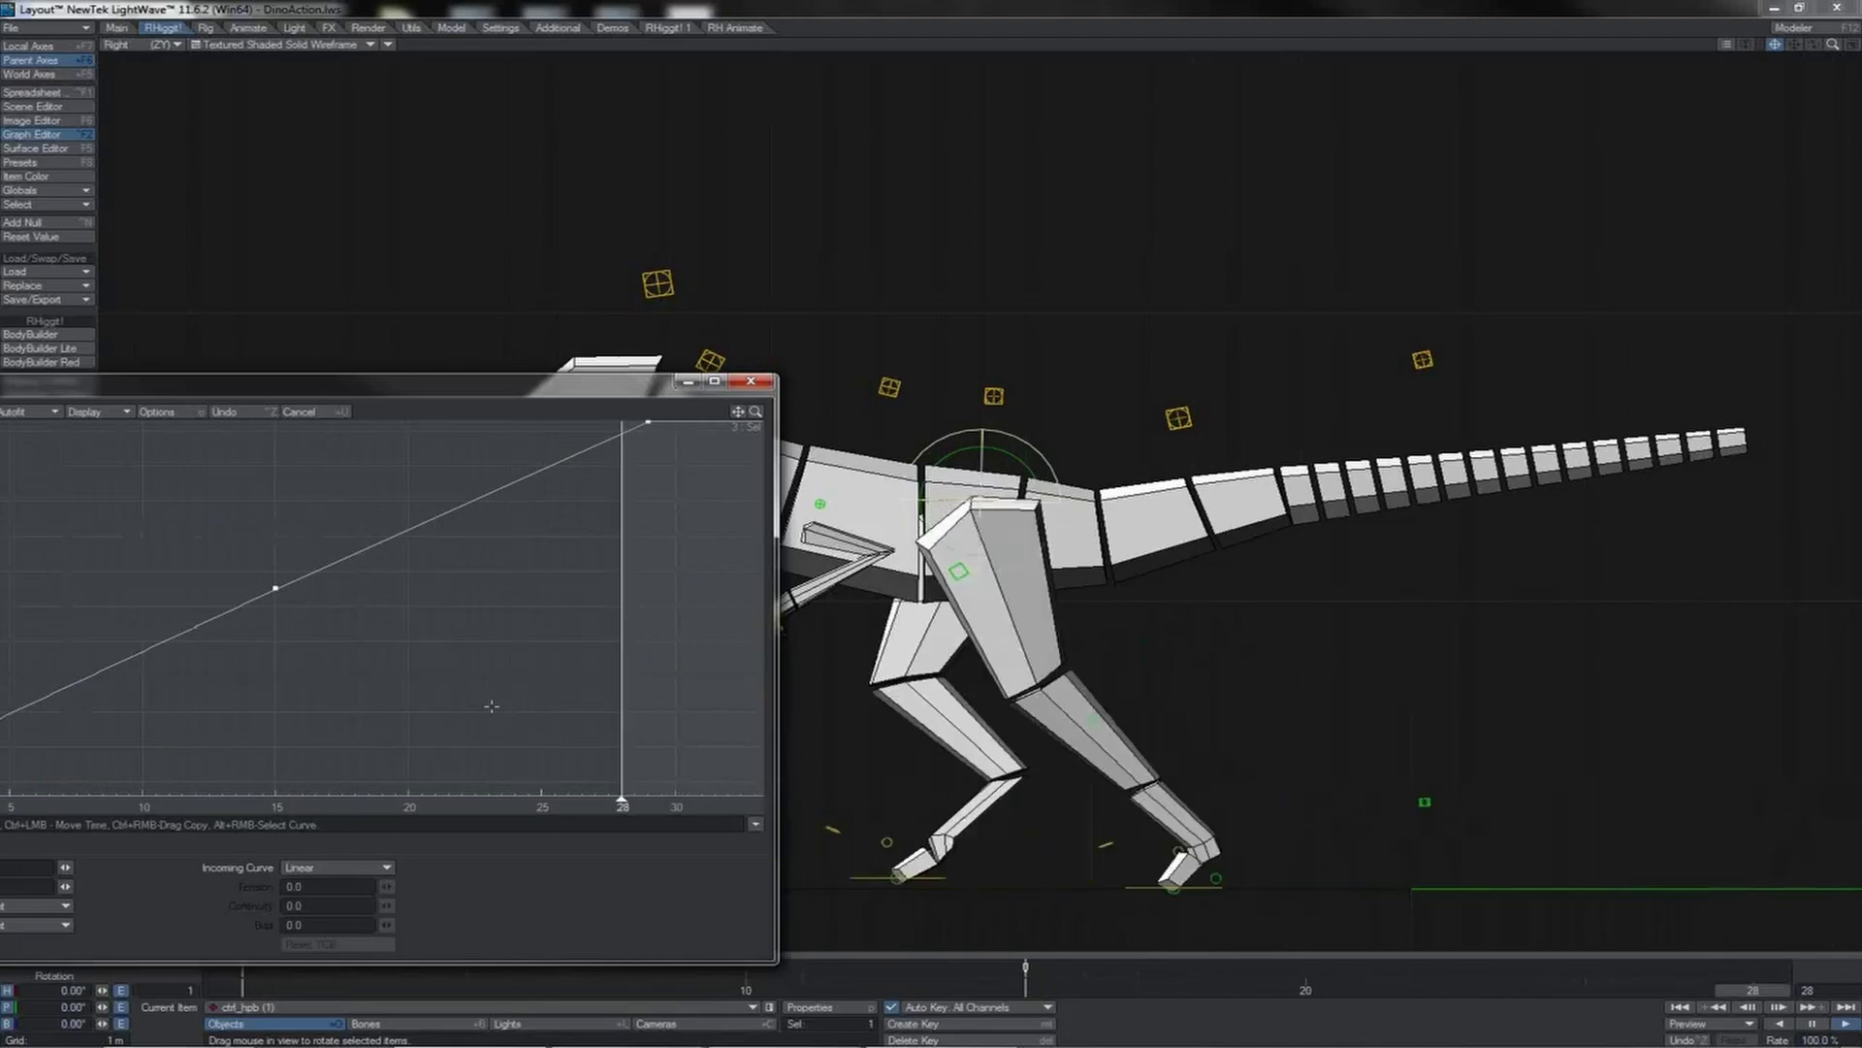
left_click_drag(488, 392, 350, 380)
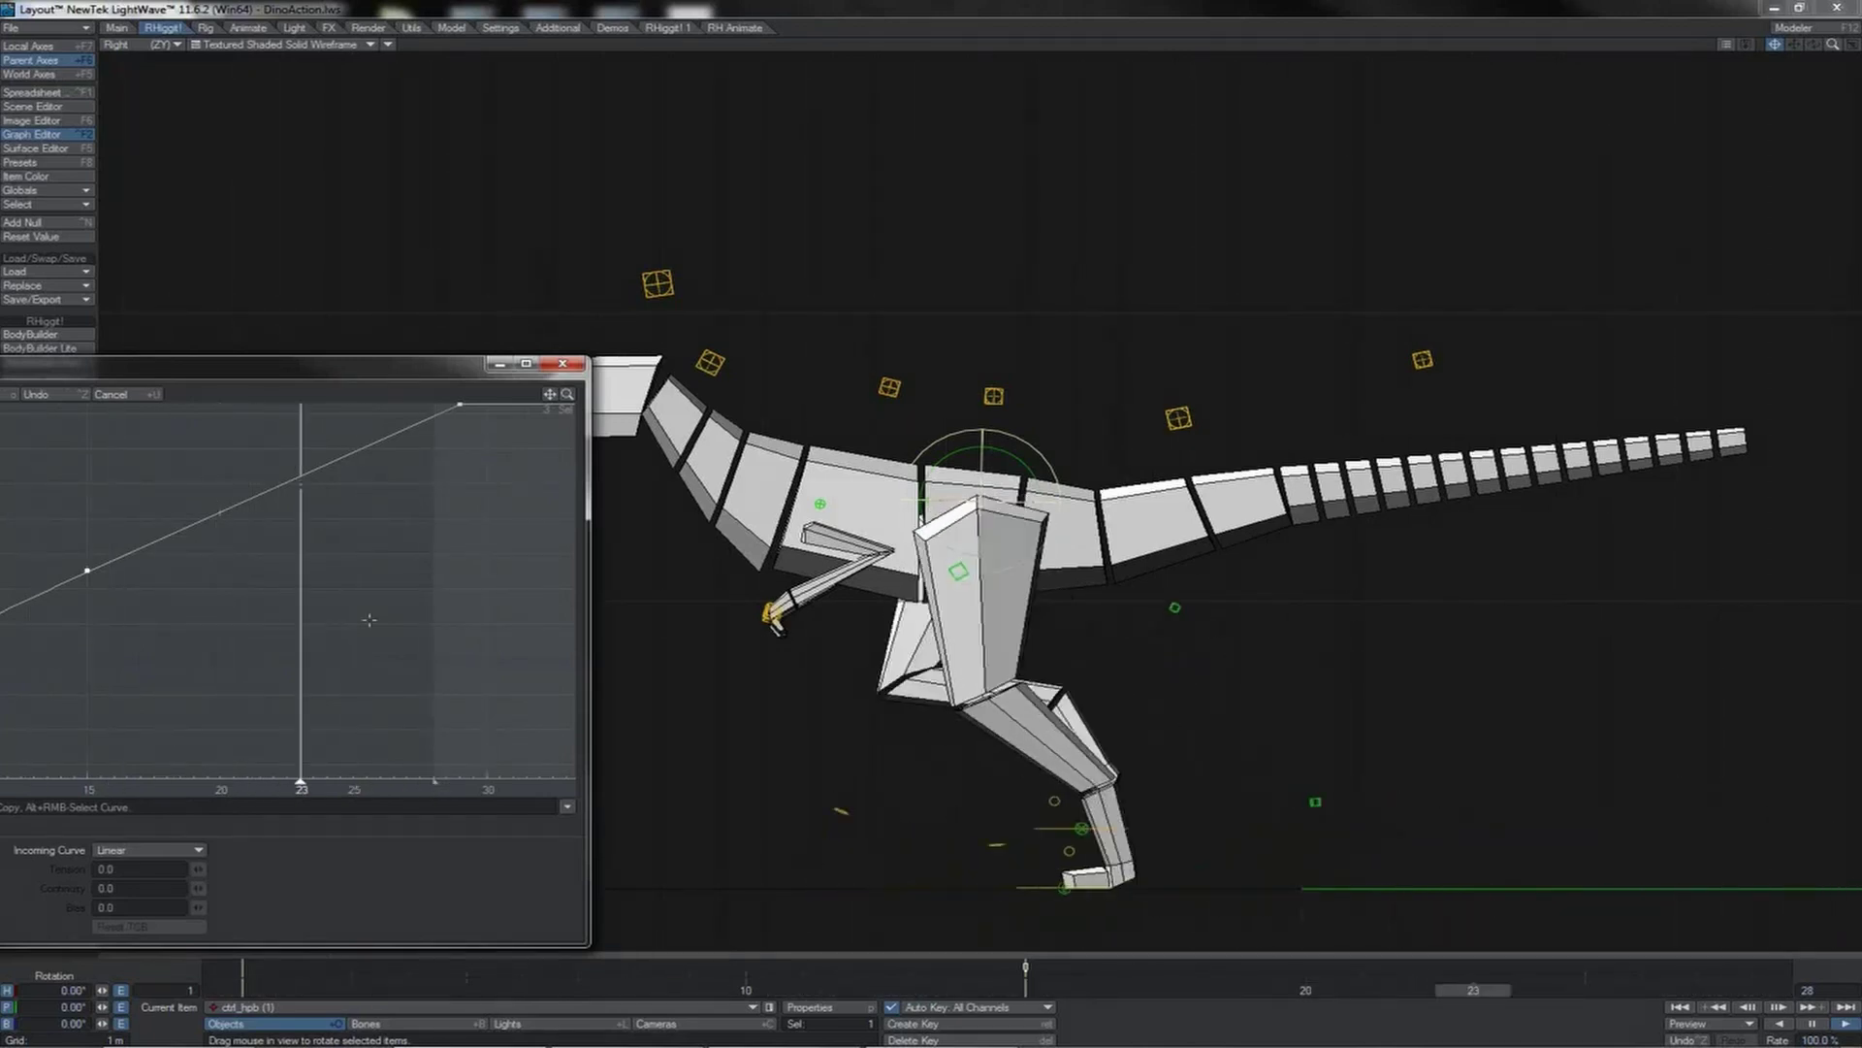
left_click_drag(366, 586, 367, 597)
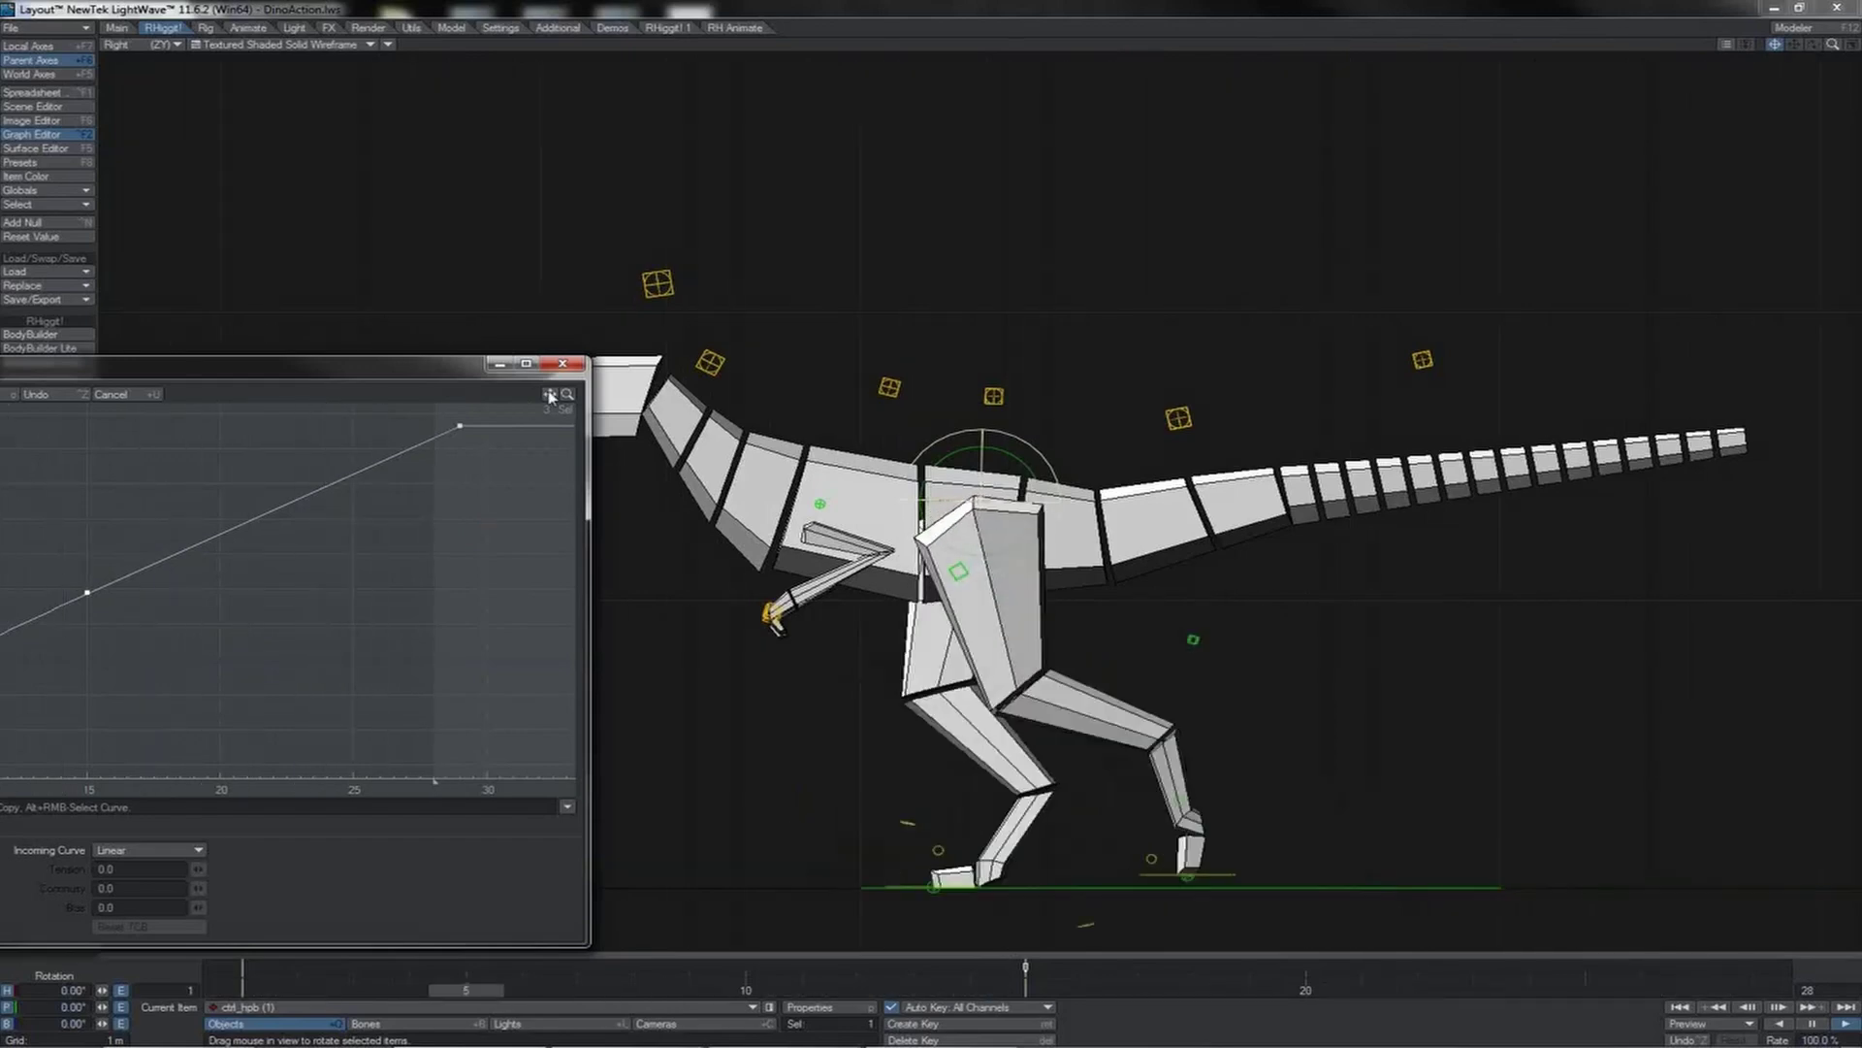
left_click(563, 363)
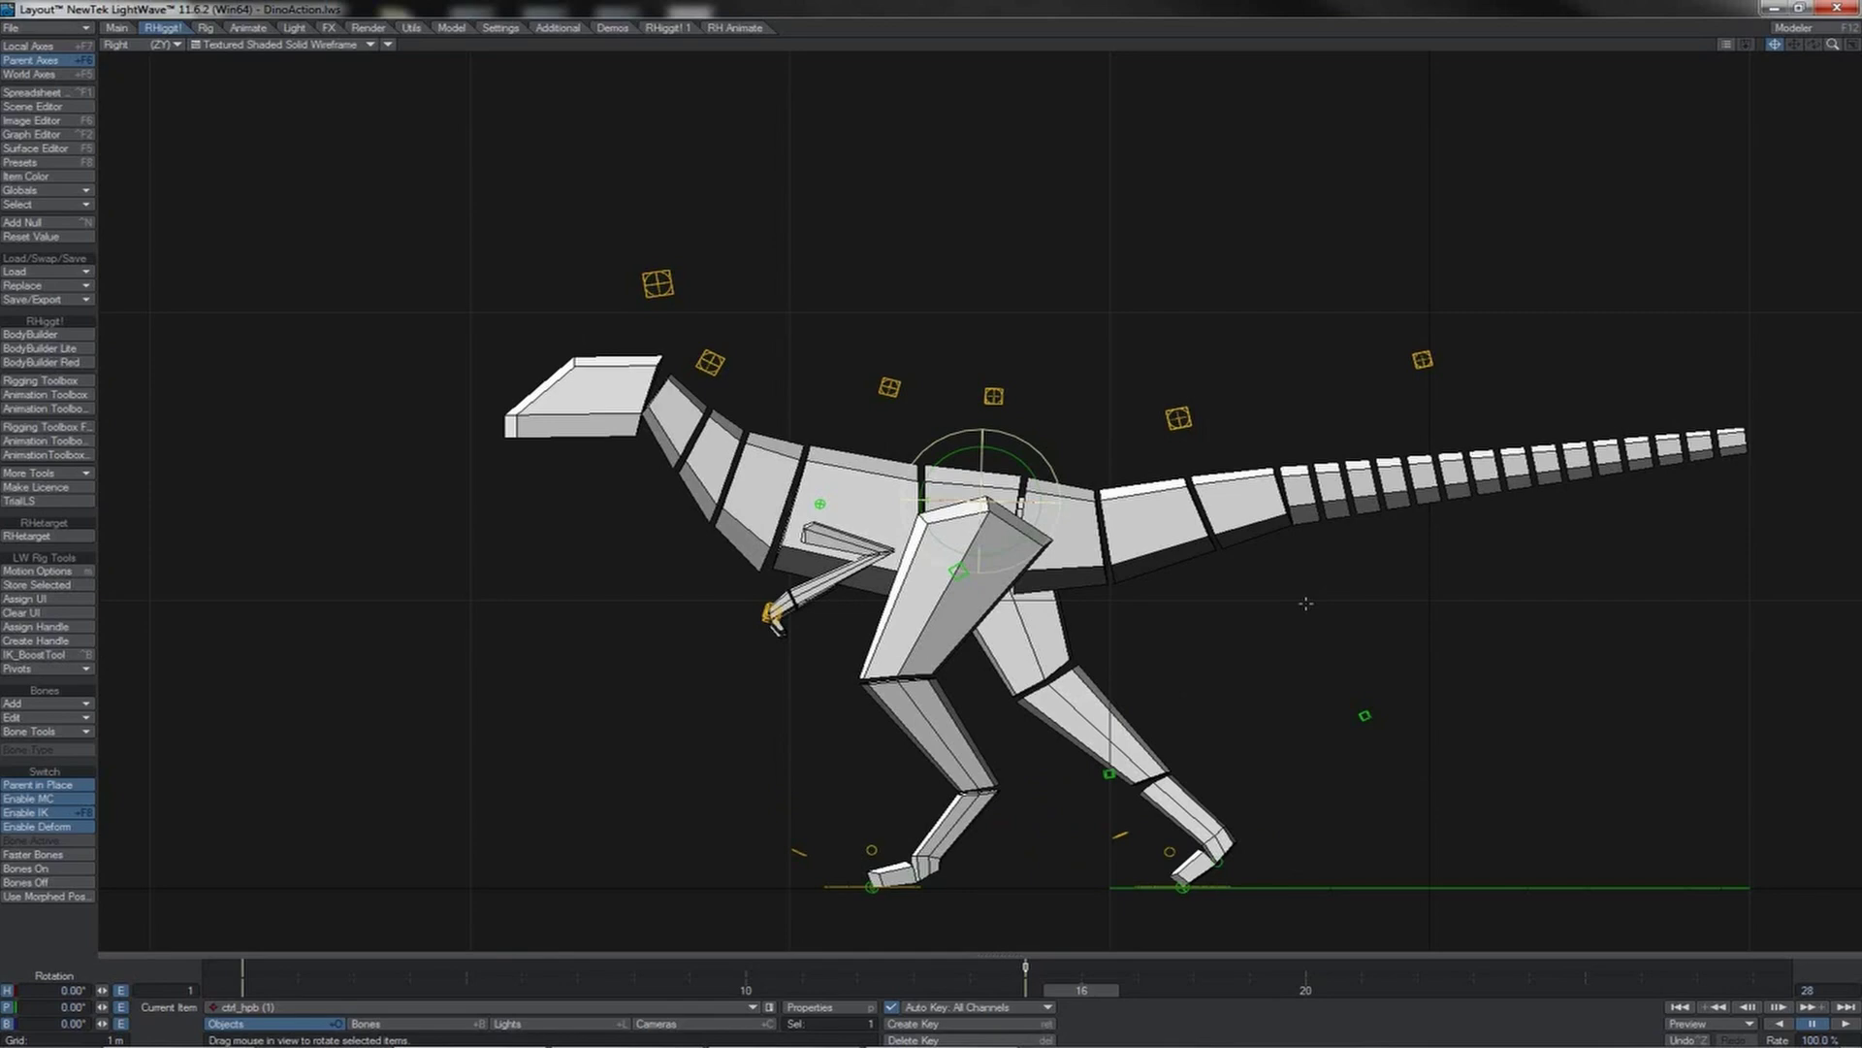
- In the back view with world axes, shift ctrl_hpb (1) sideways to X about 27 mm at frame 9 and to the opposite side at frame 23
key("1")
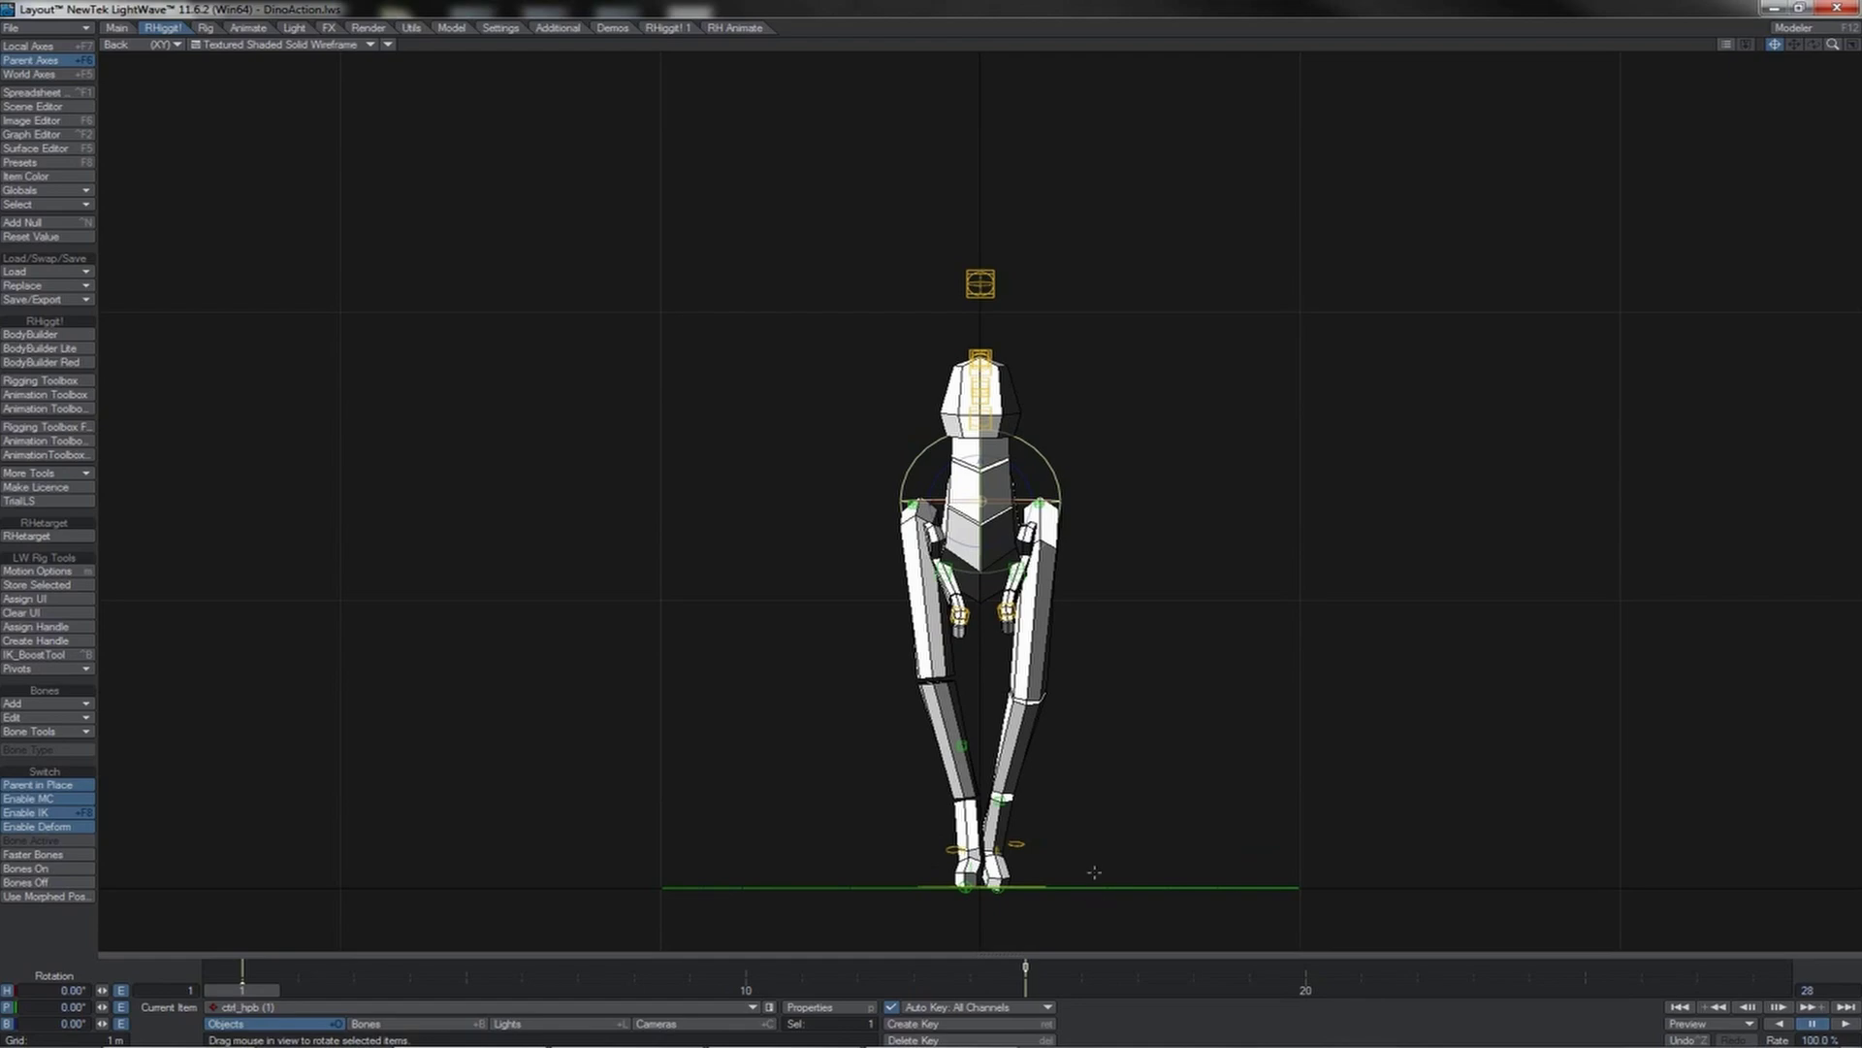
key("t")
key("shift+F5")
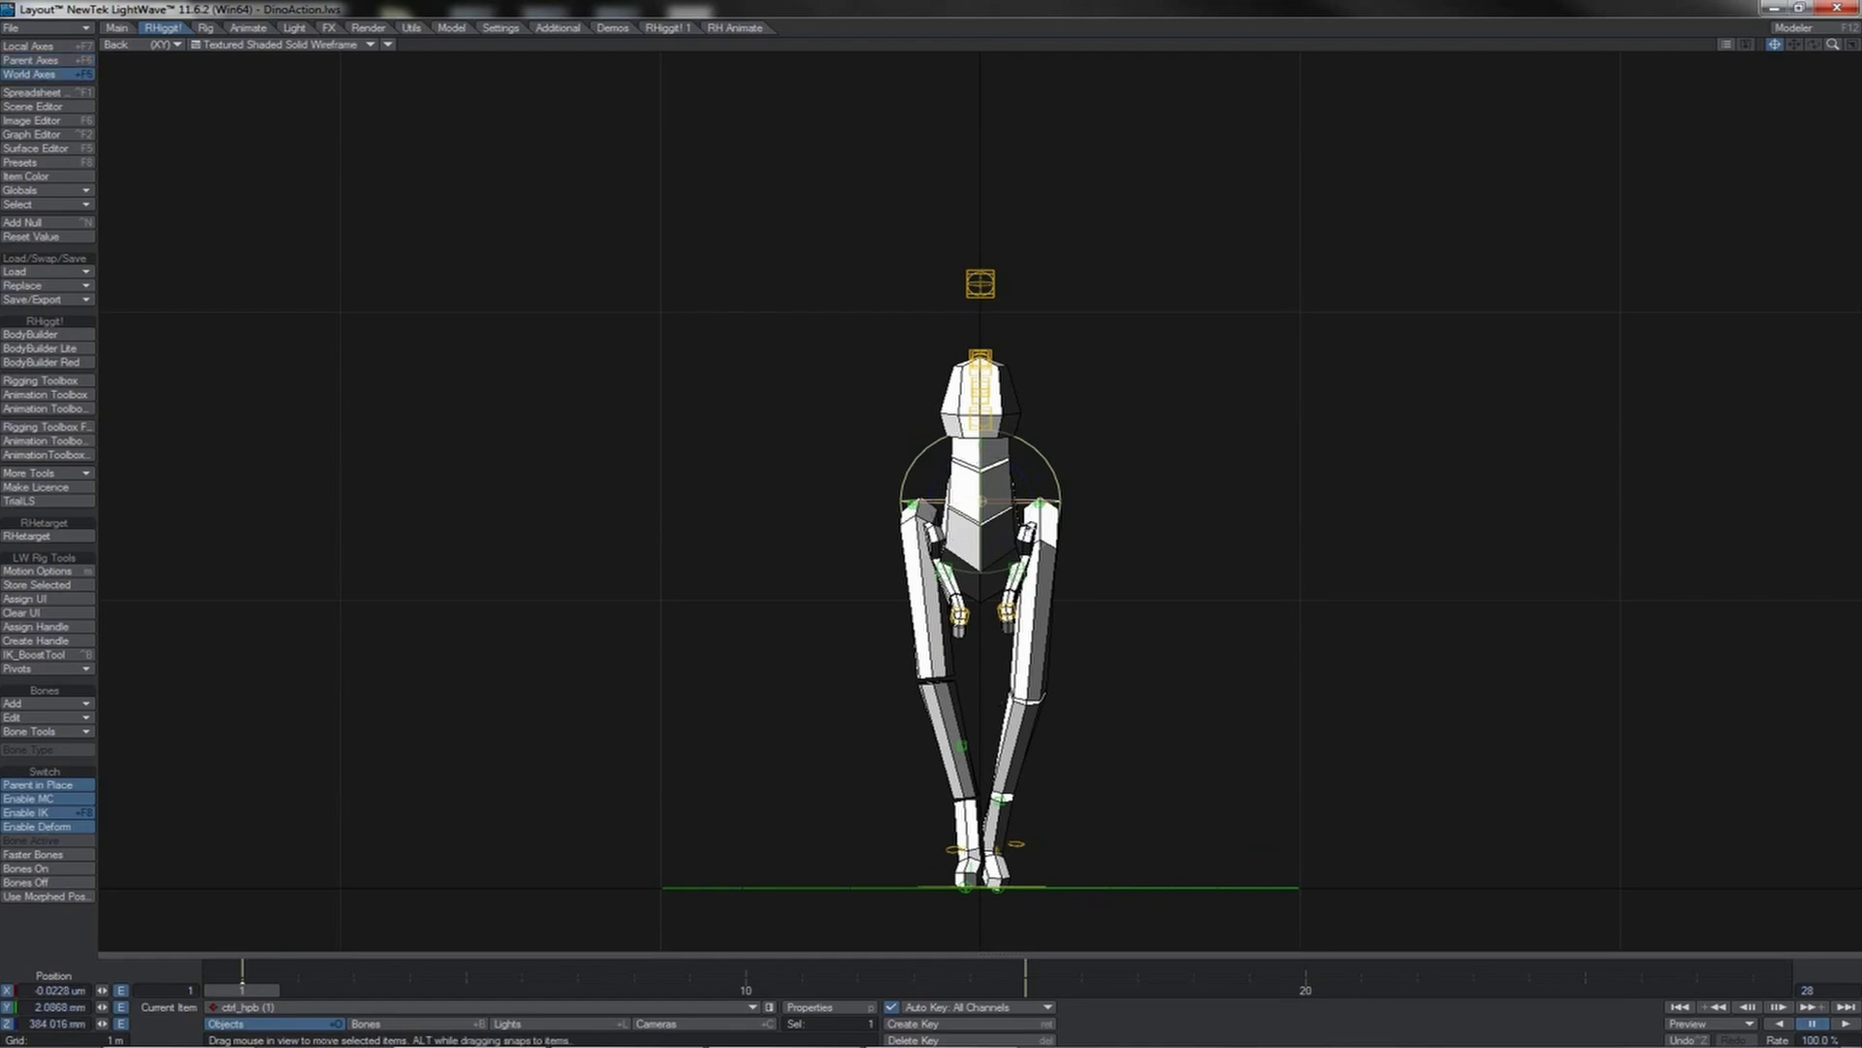
left_click_drag(1025, 502, 930, 513)
key("ctrl+z")
left_click_drag(252, 989, 1082, 989)
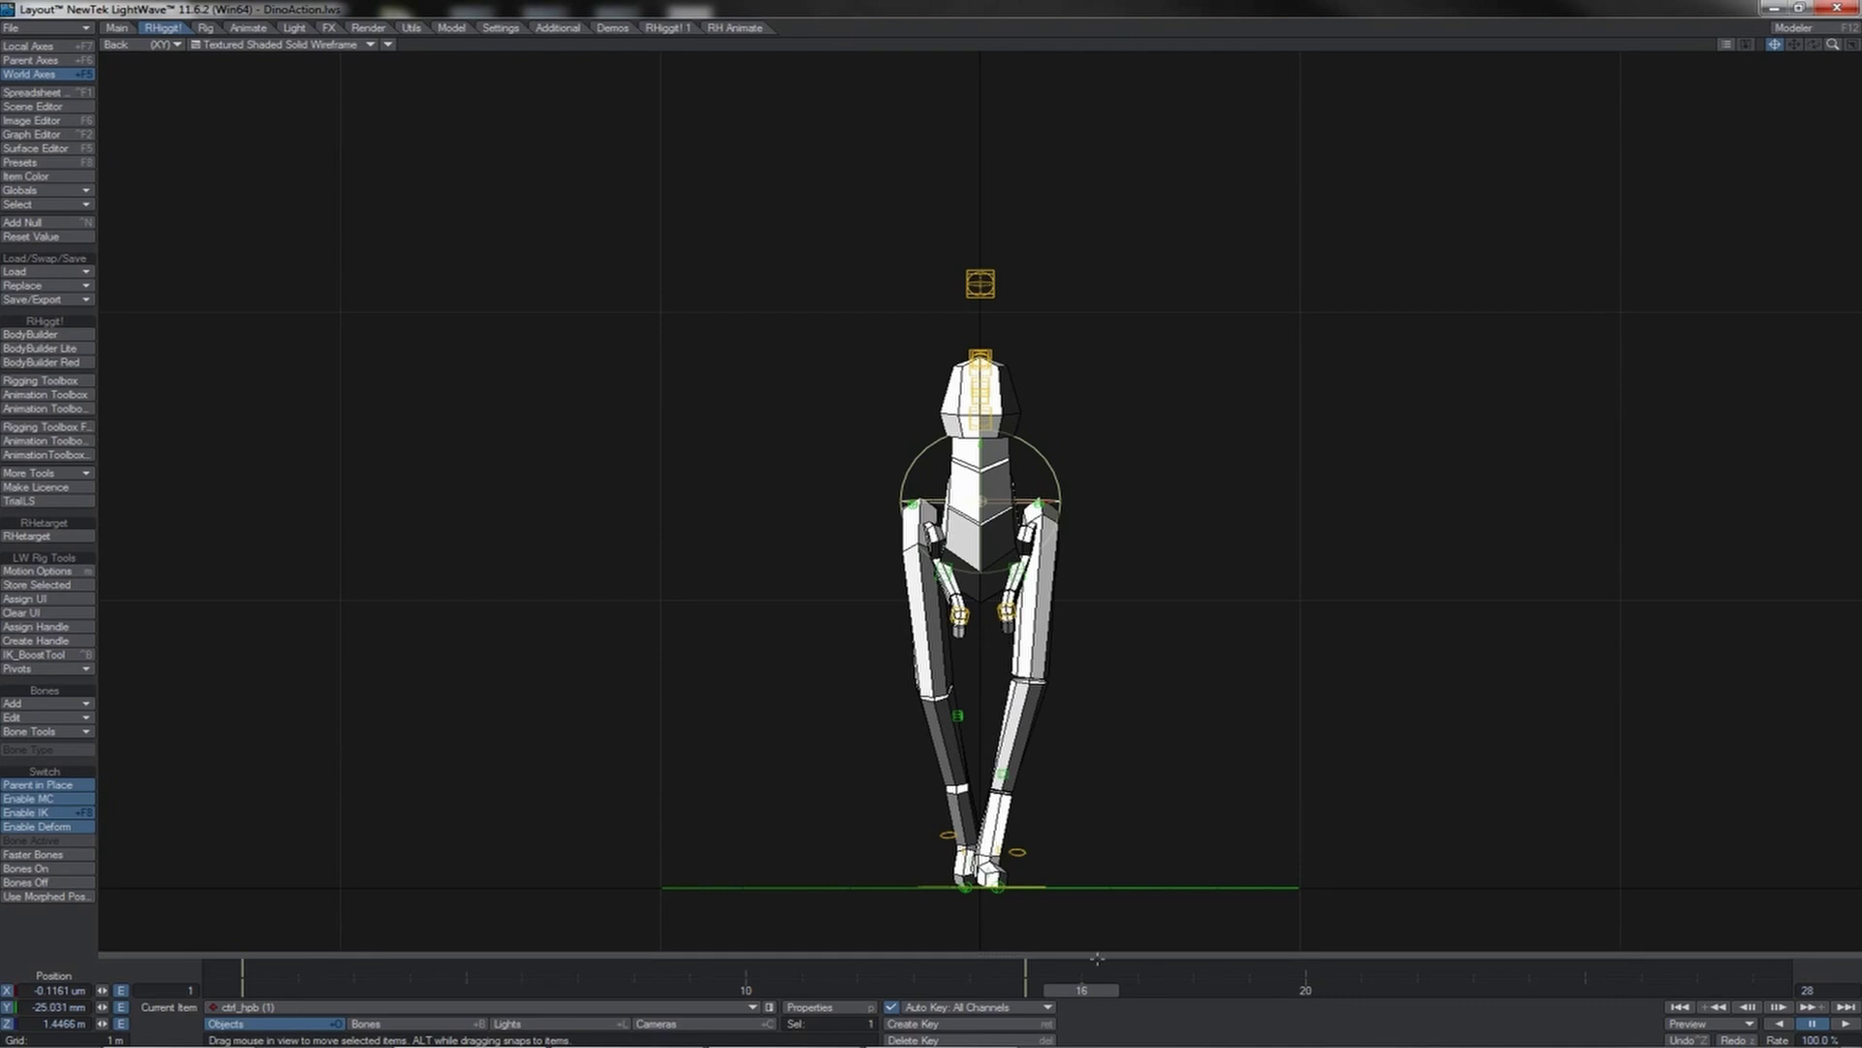
left_click_drag(1081, 989, 689, 989)
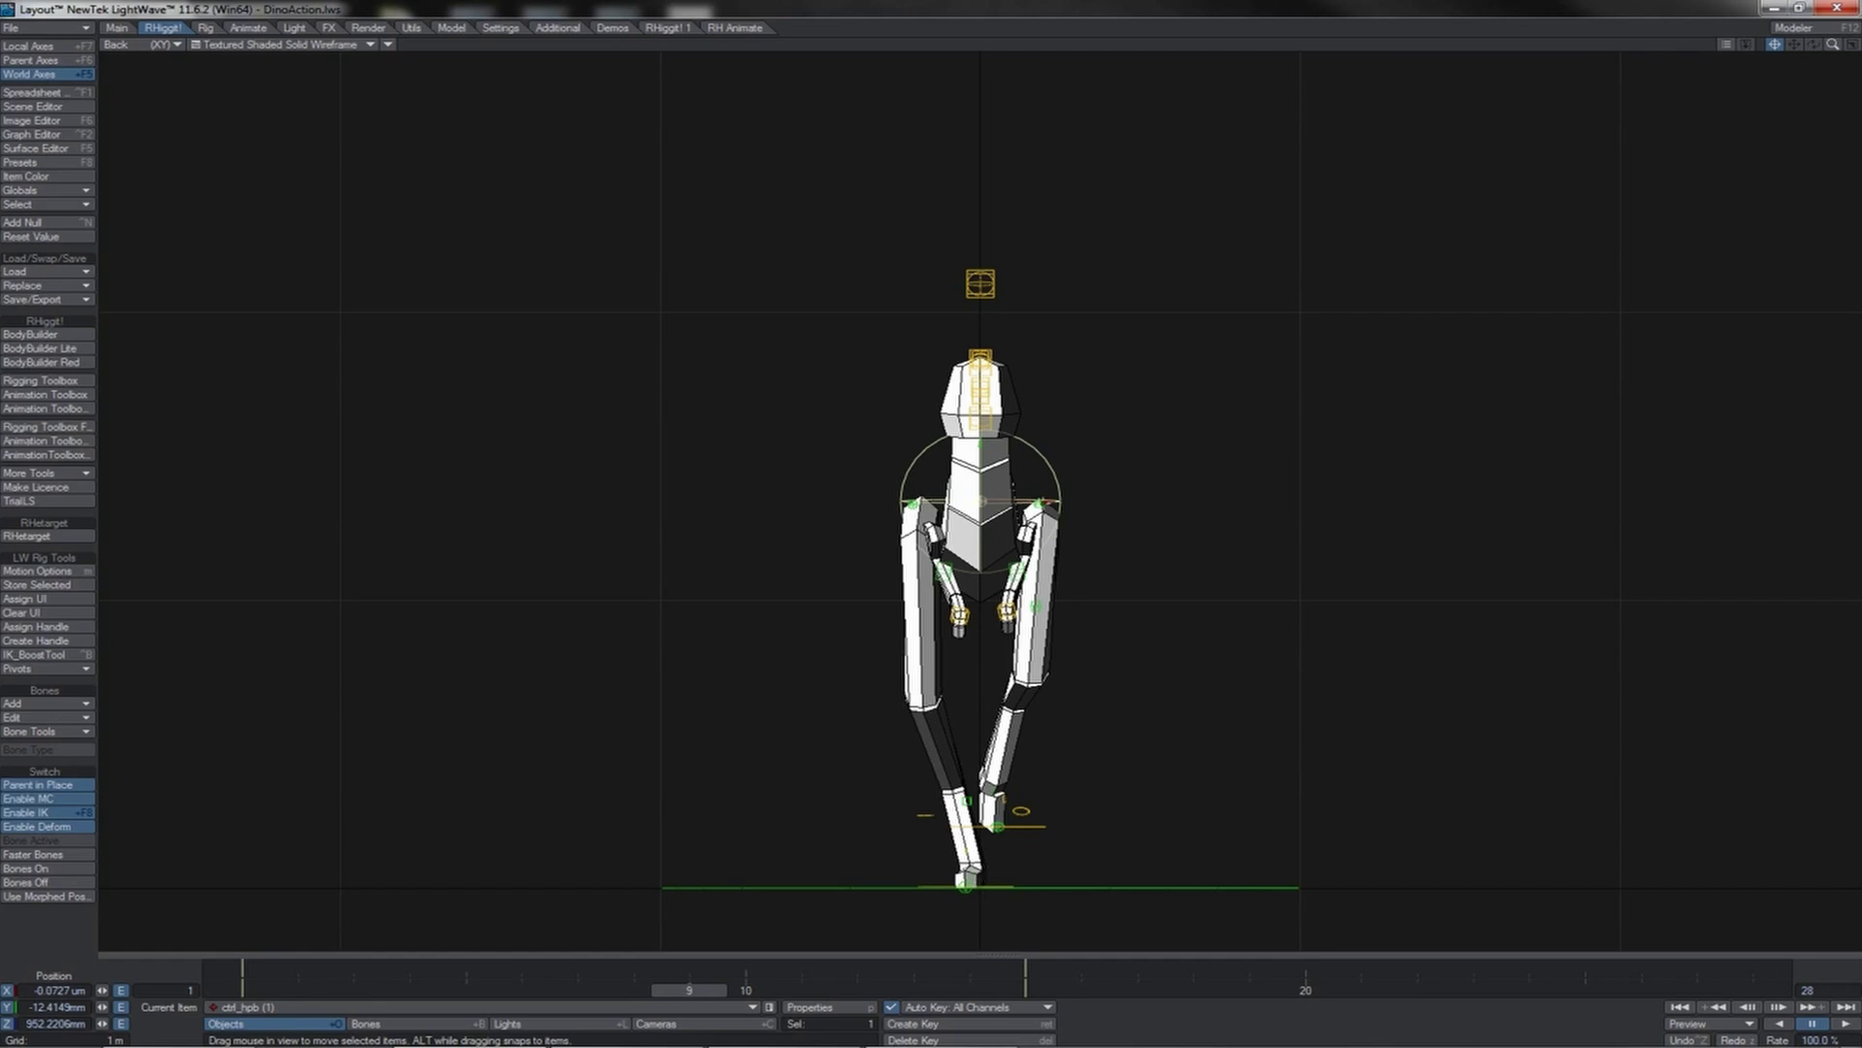
left_click_drag(1048, 503, 1039, 503)
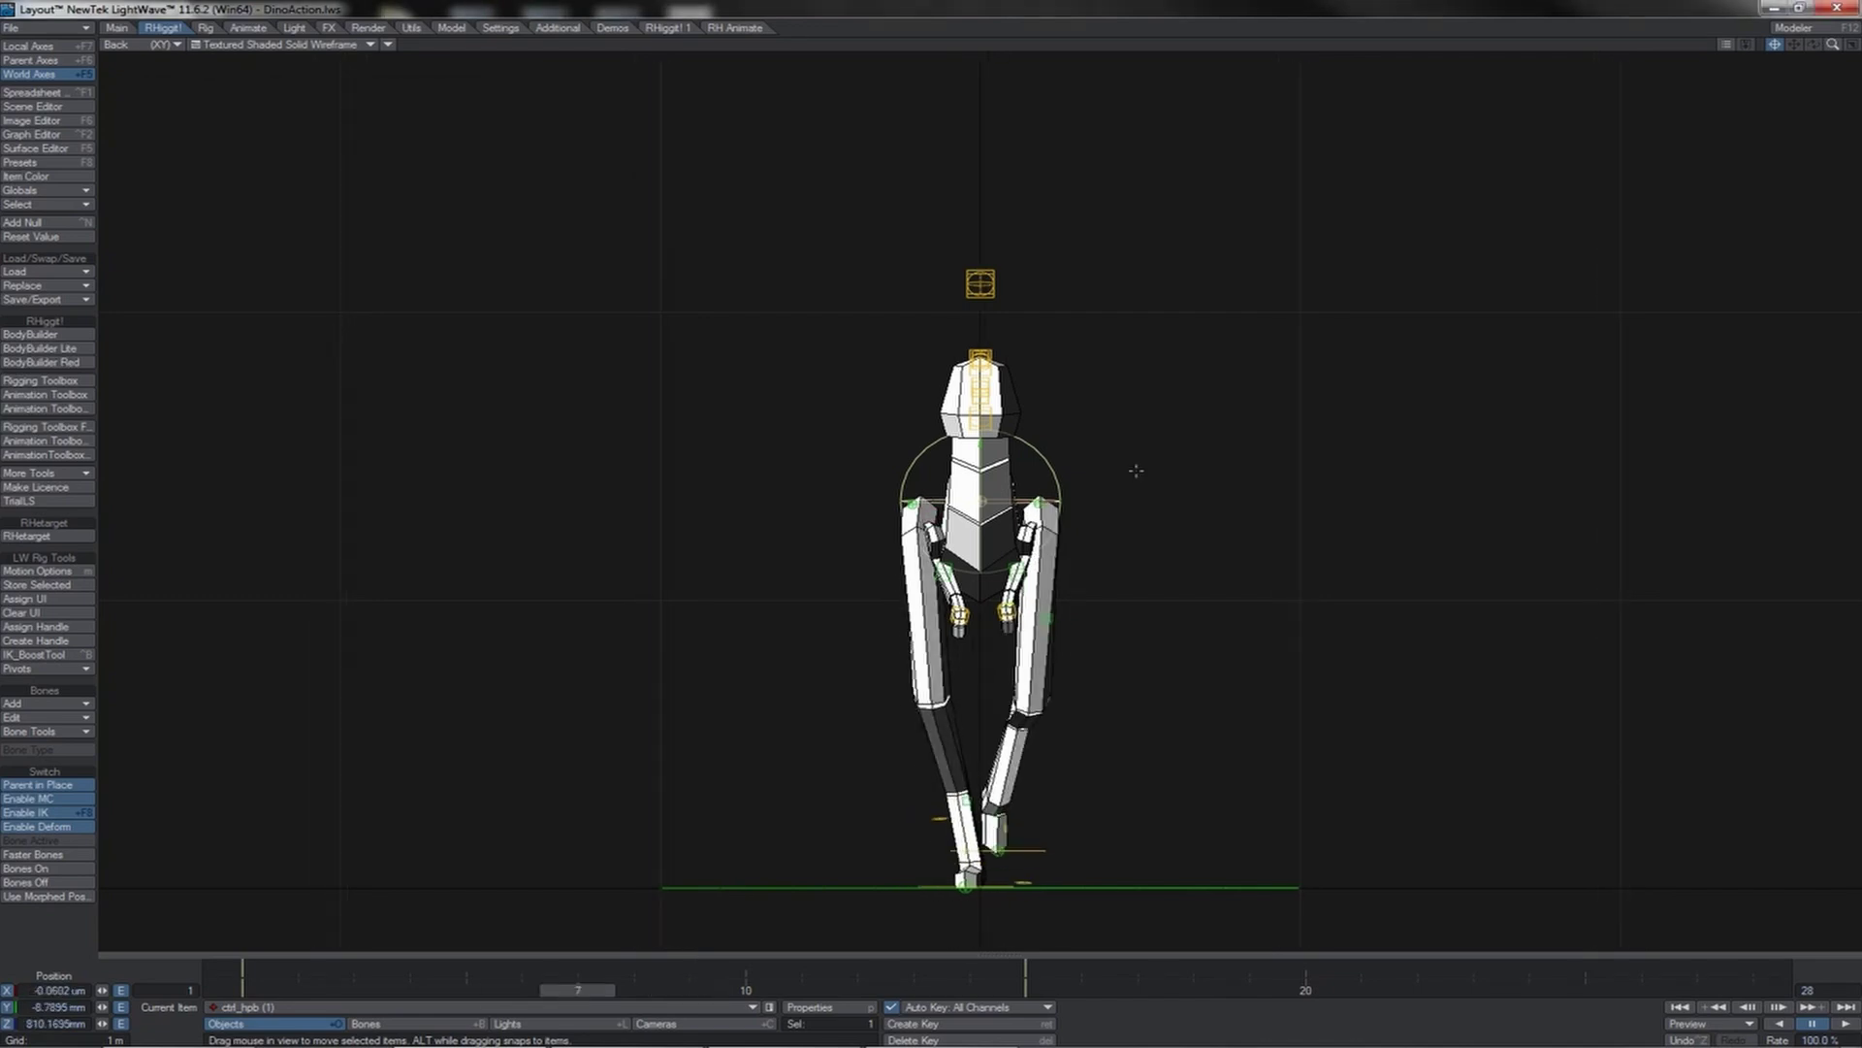
key("Left")
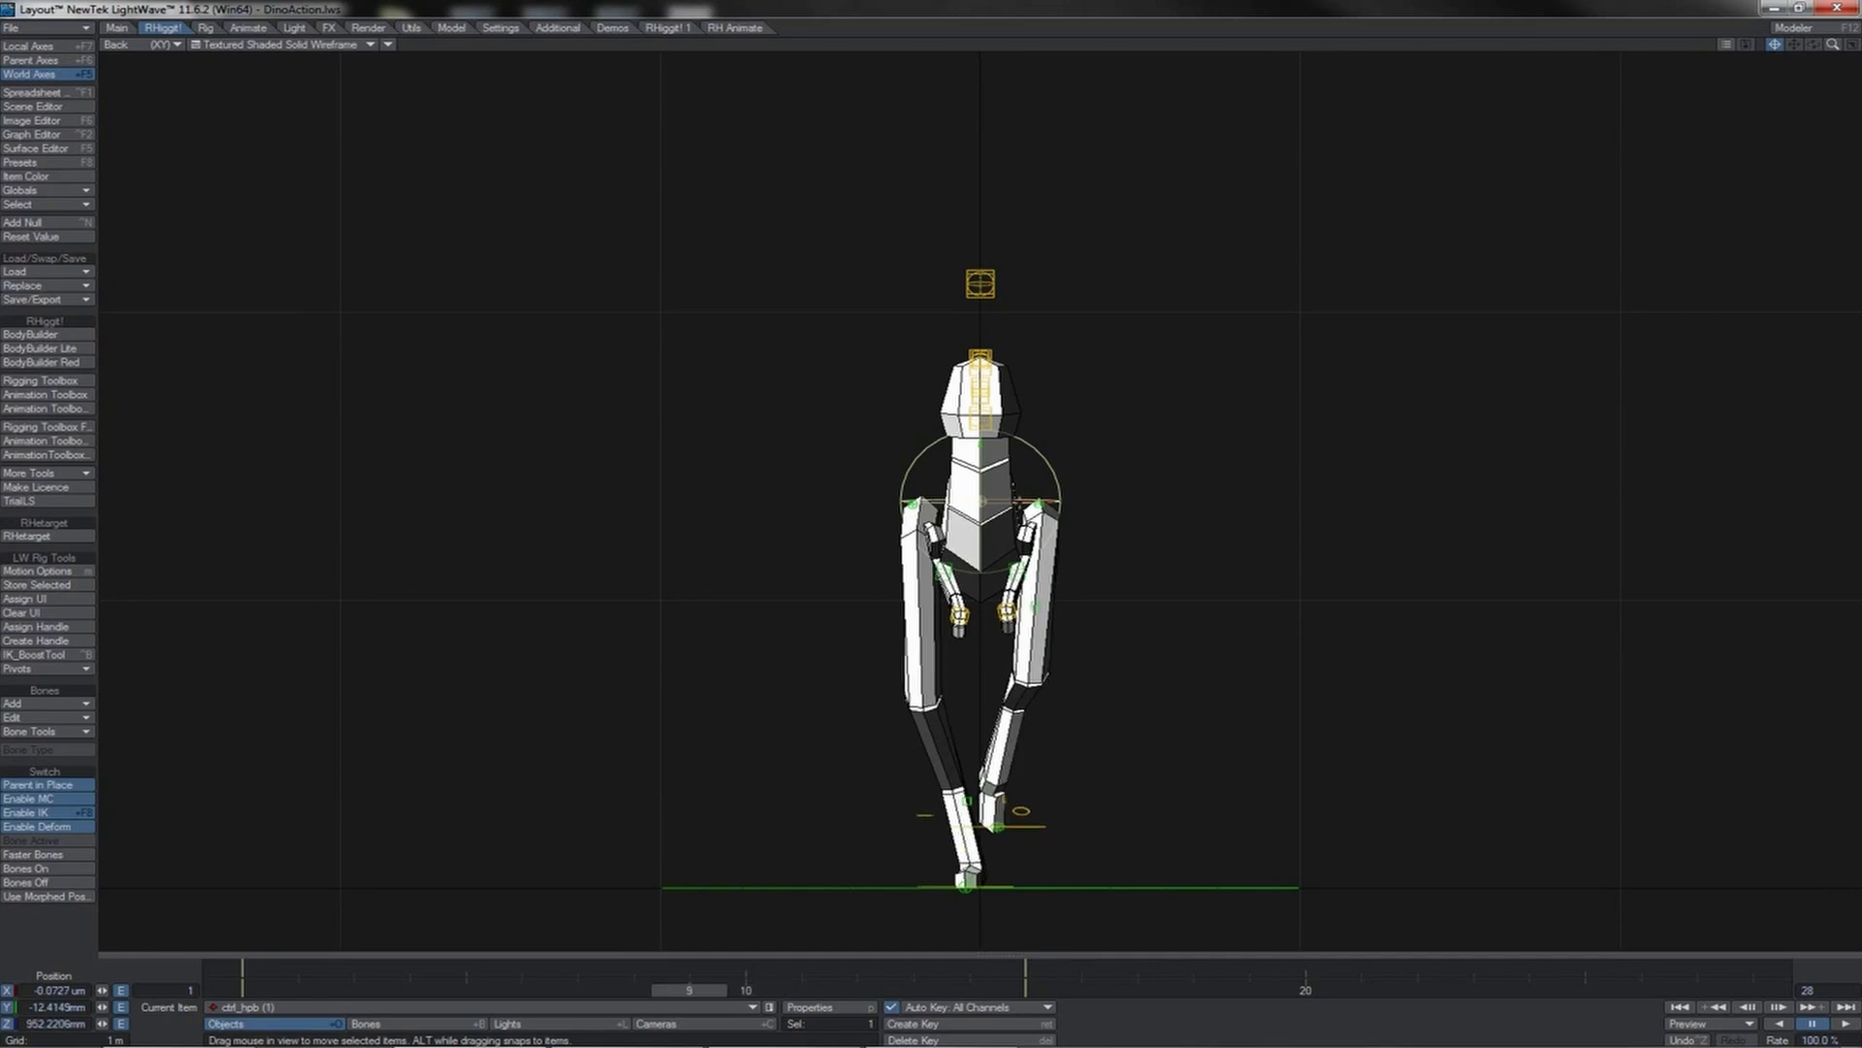
left_click_drag(1039, 502, 931, 515)
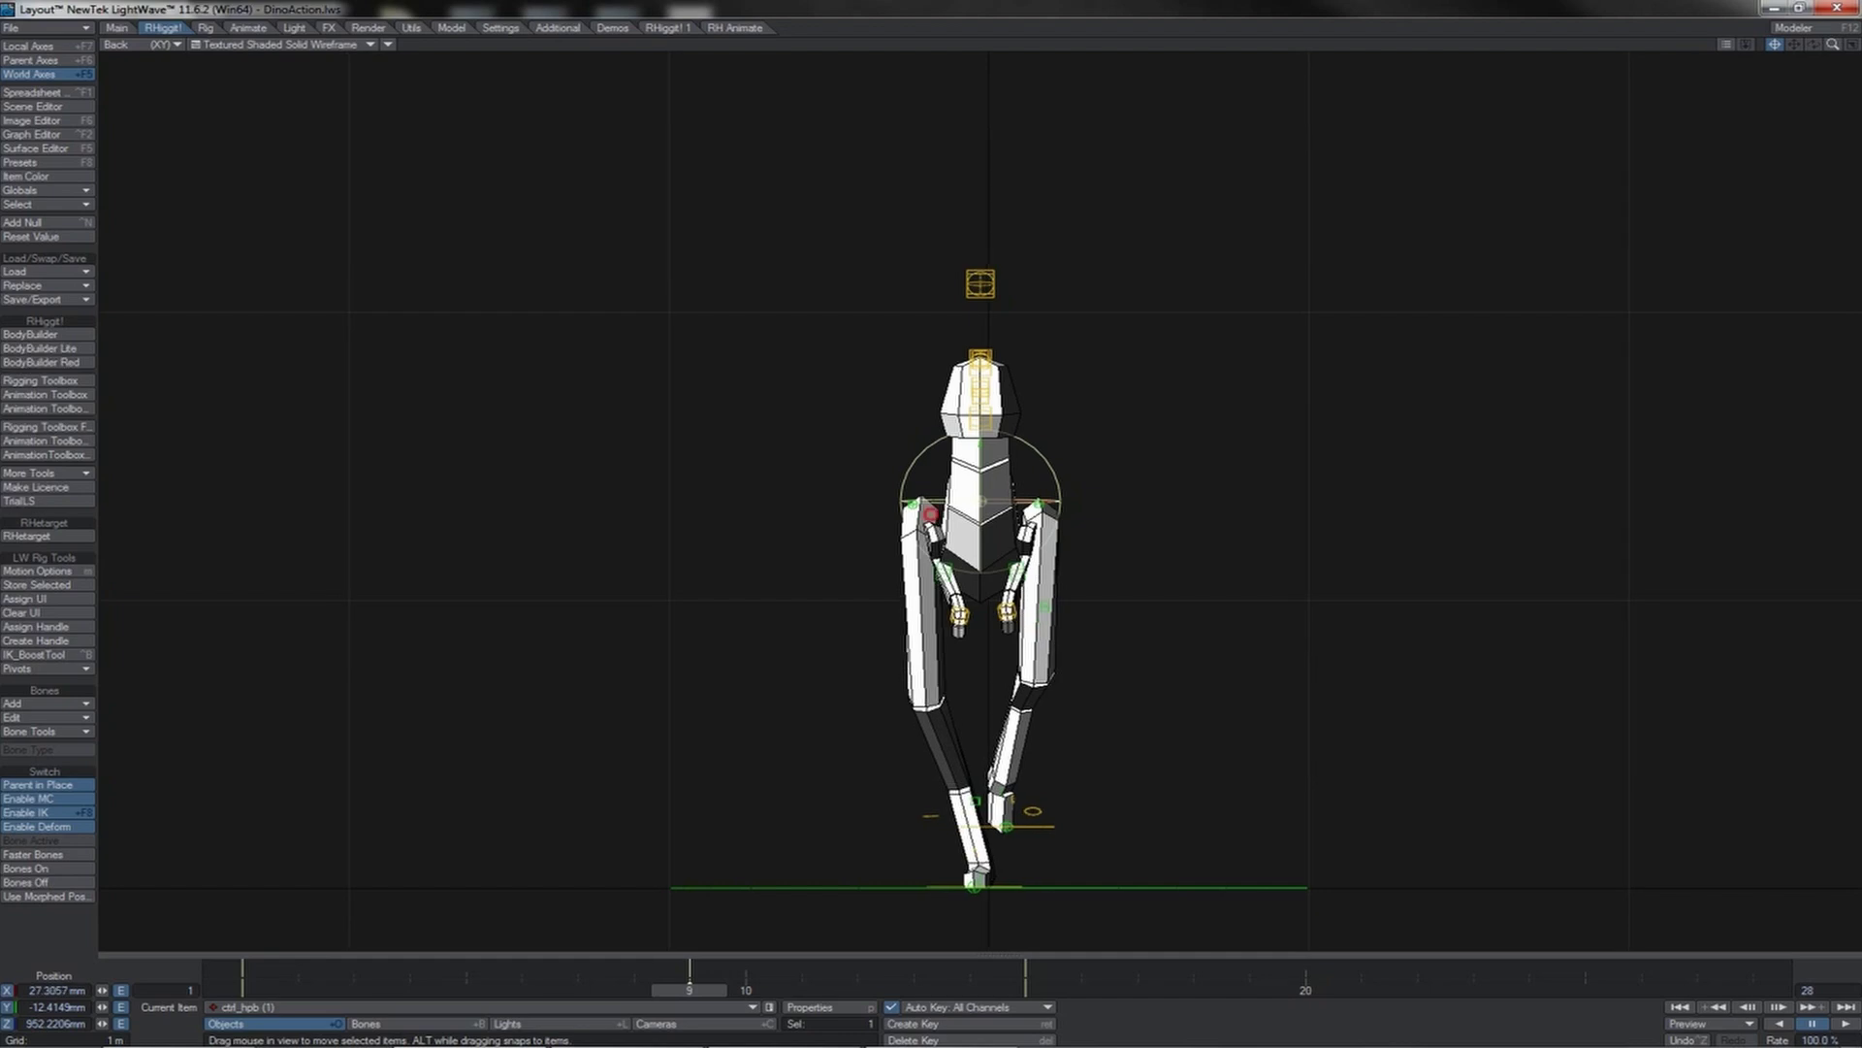
key("shift+Right")
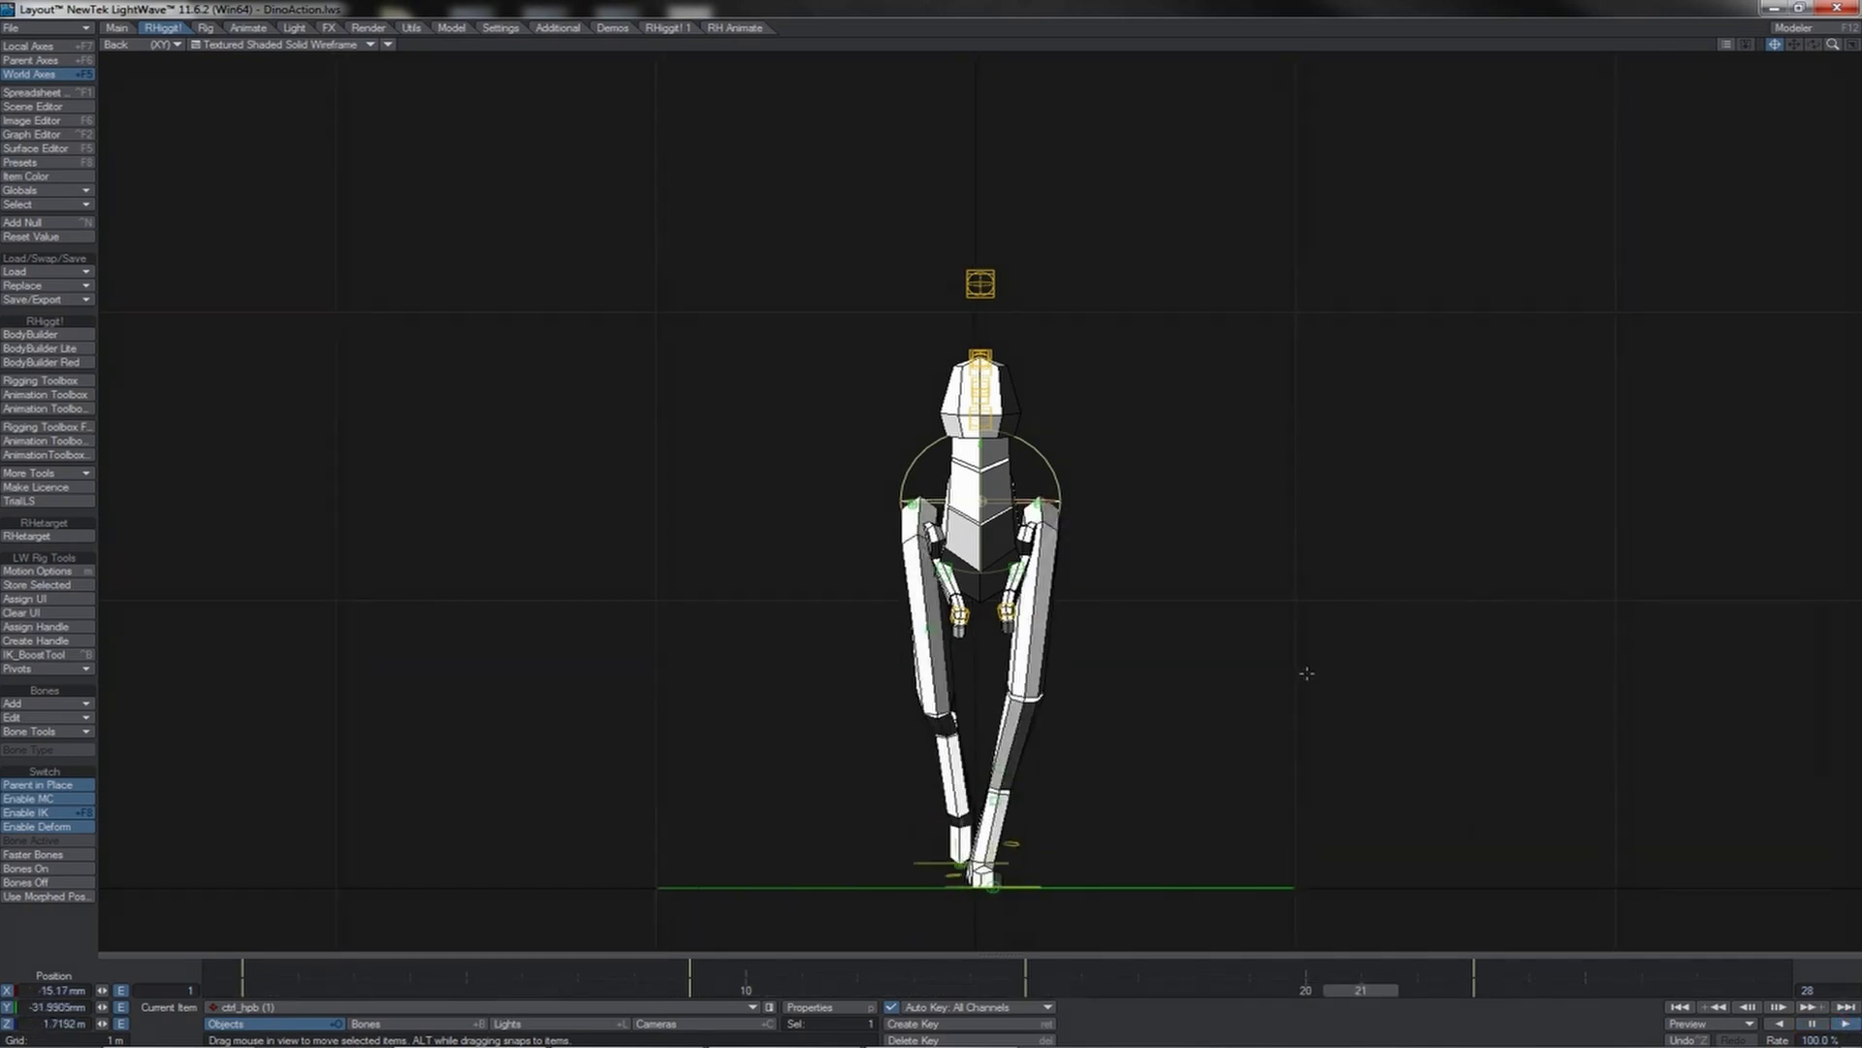
- Turn on motion paths and move ctrlfootGlobal (2) inward to X about 47 mm at frame 23
key("1")
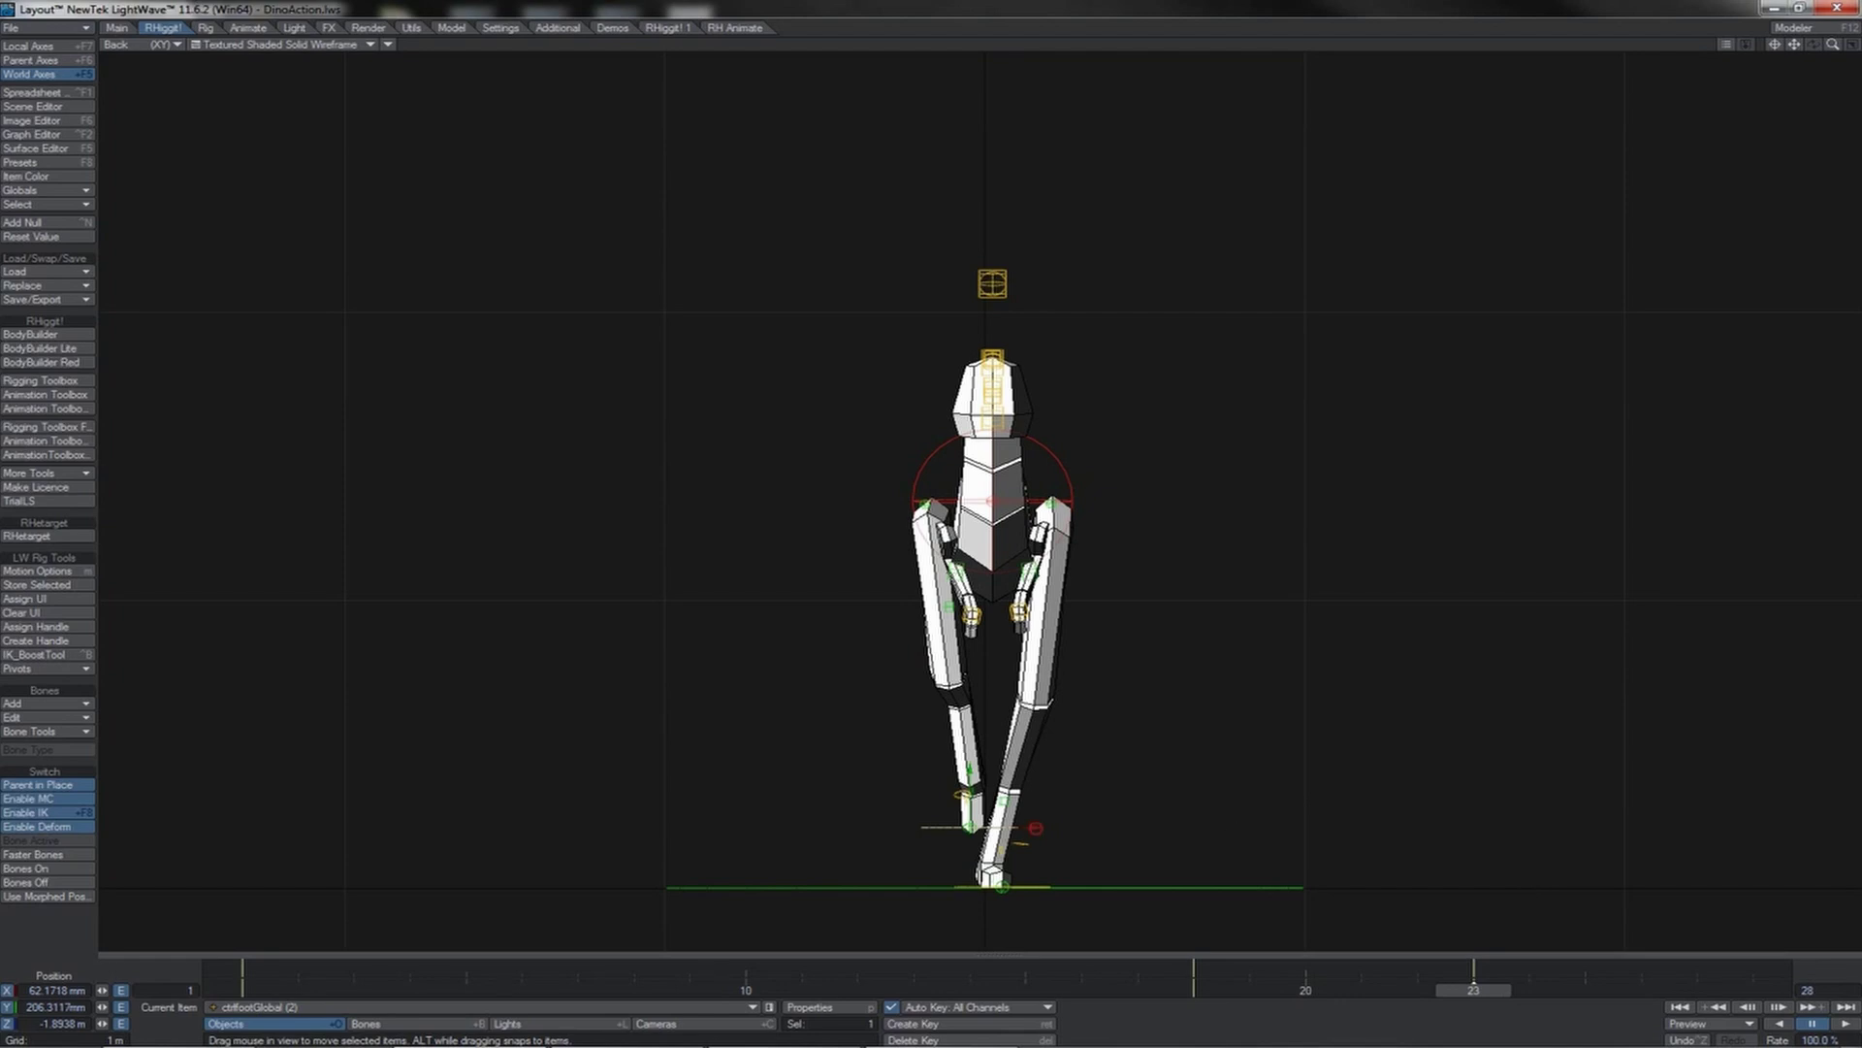
left_click_drag(1035, 827, 1027, 828)
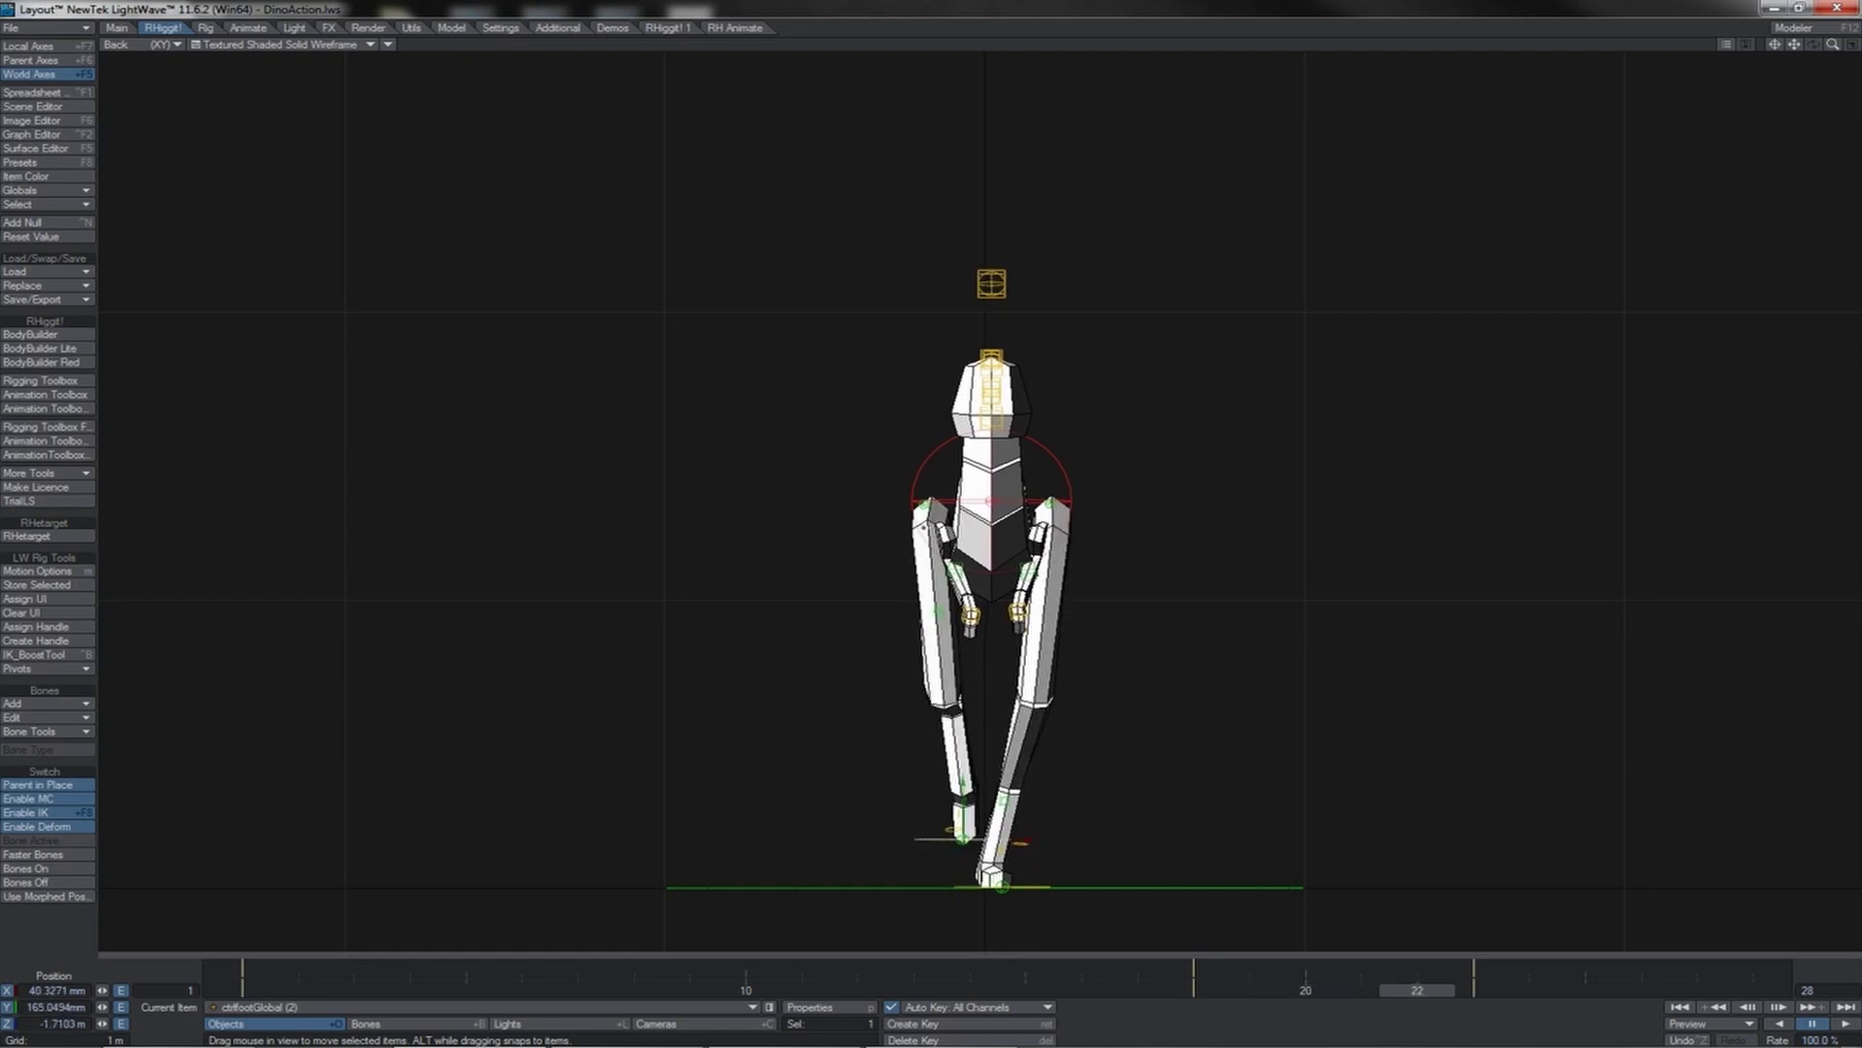
key("d")
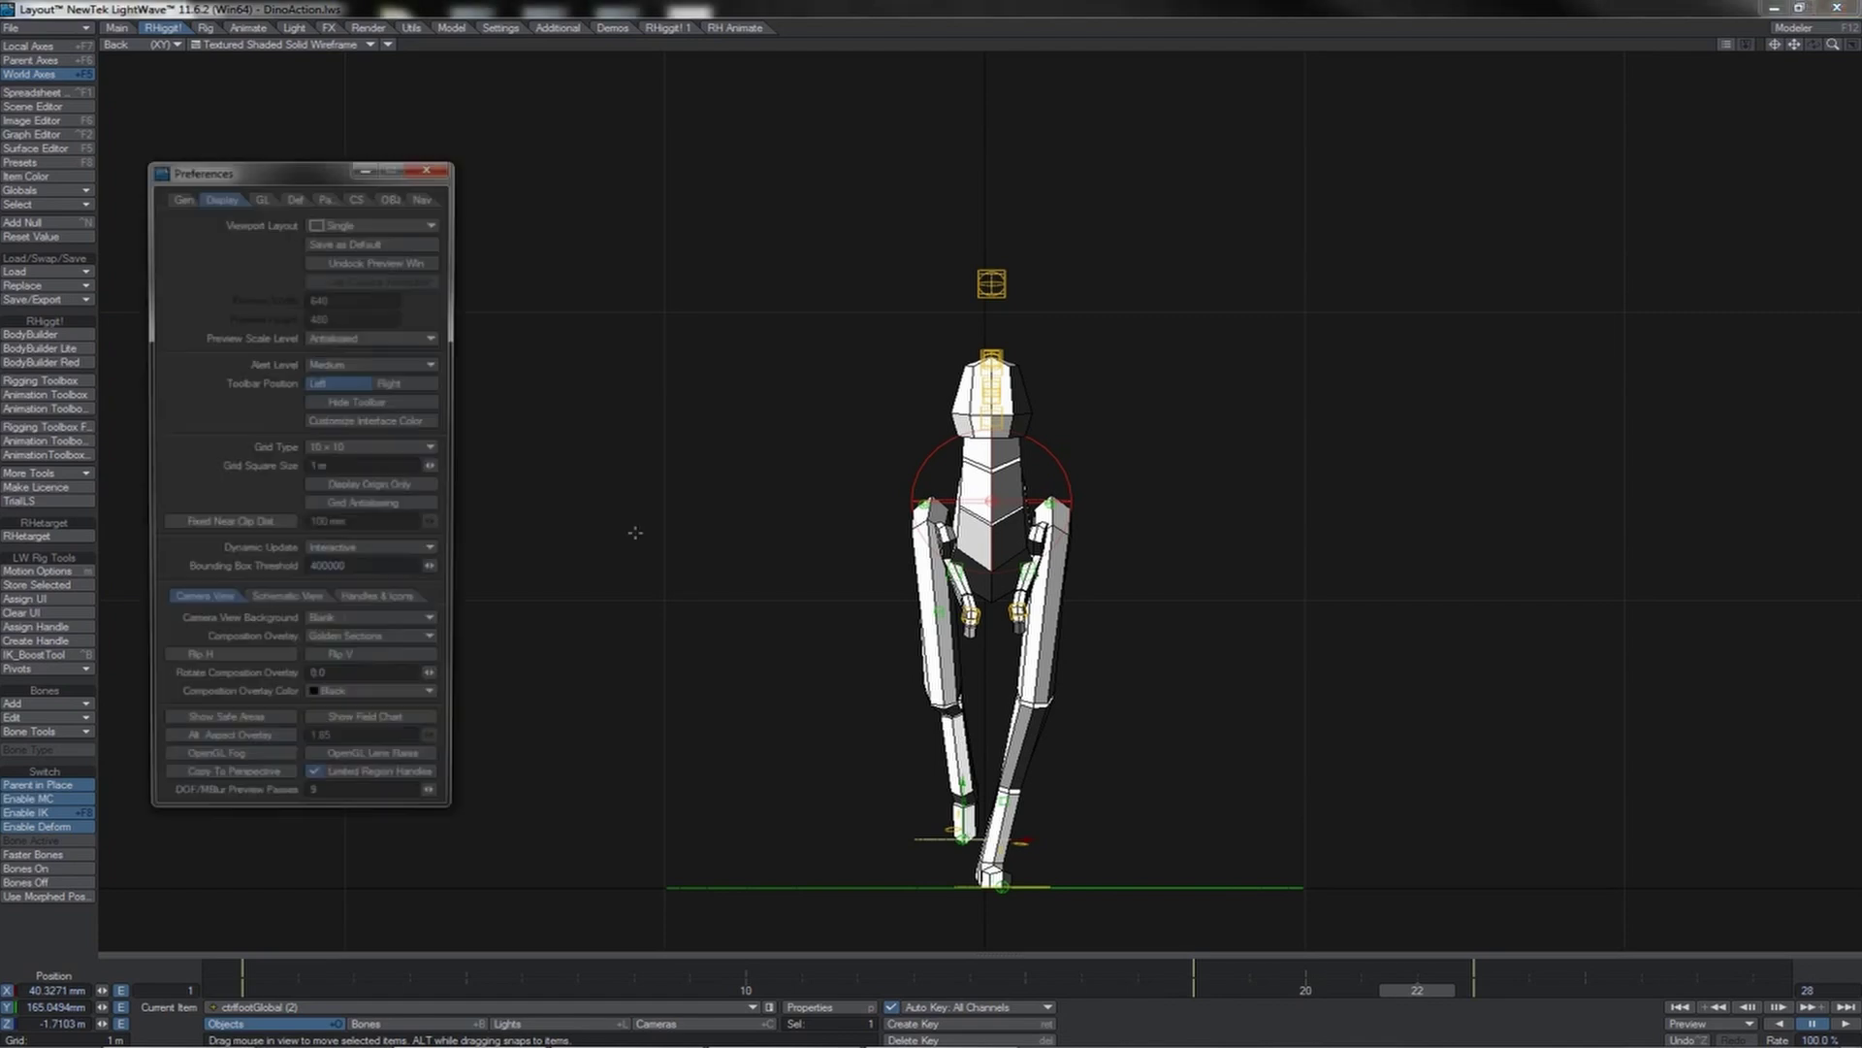
left_click(262, 195)
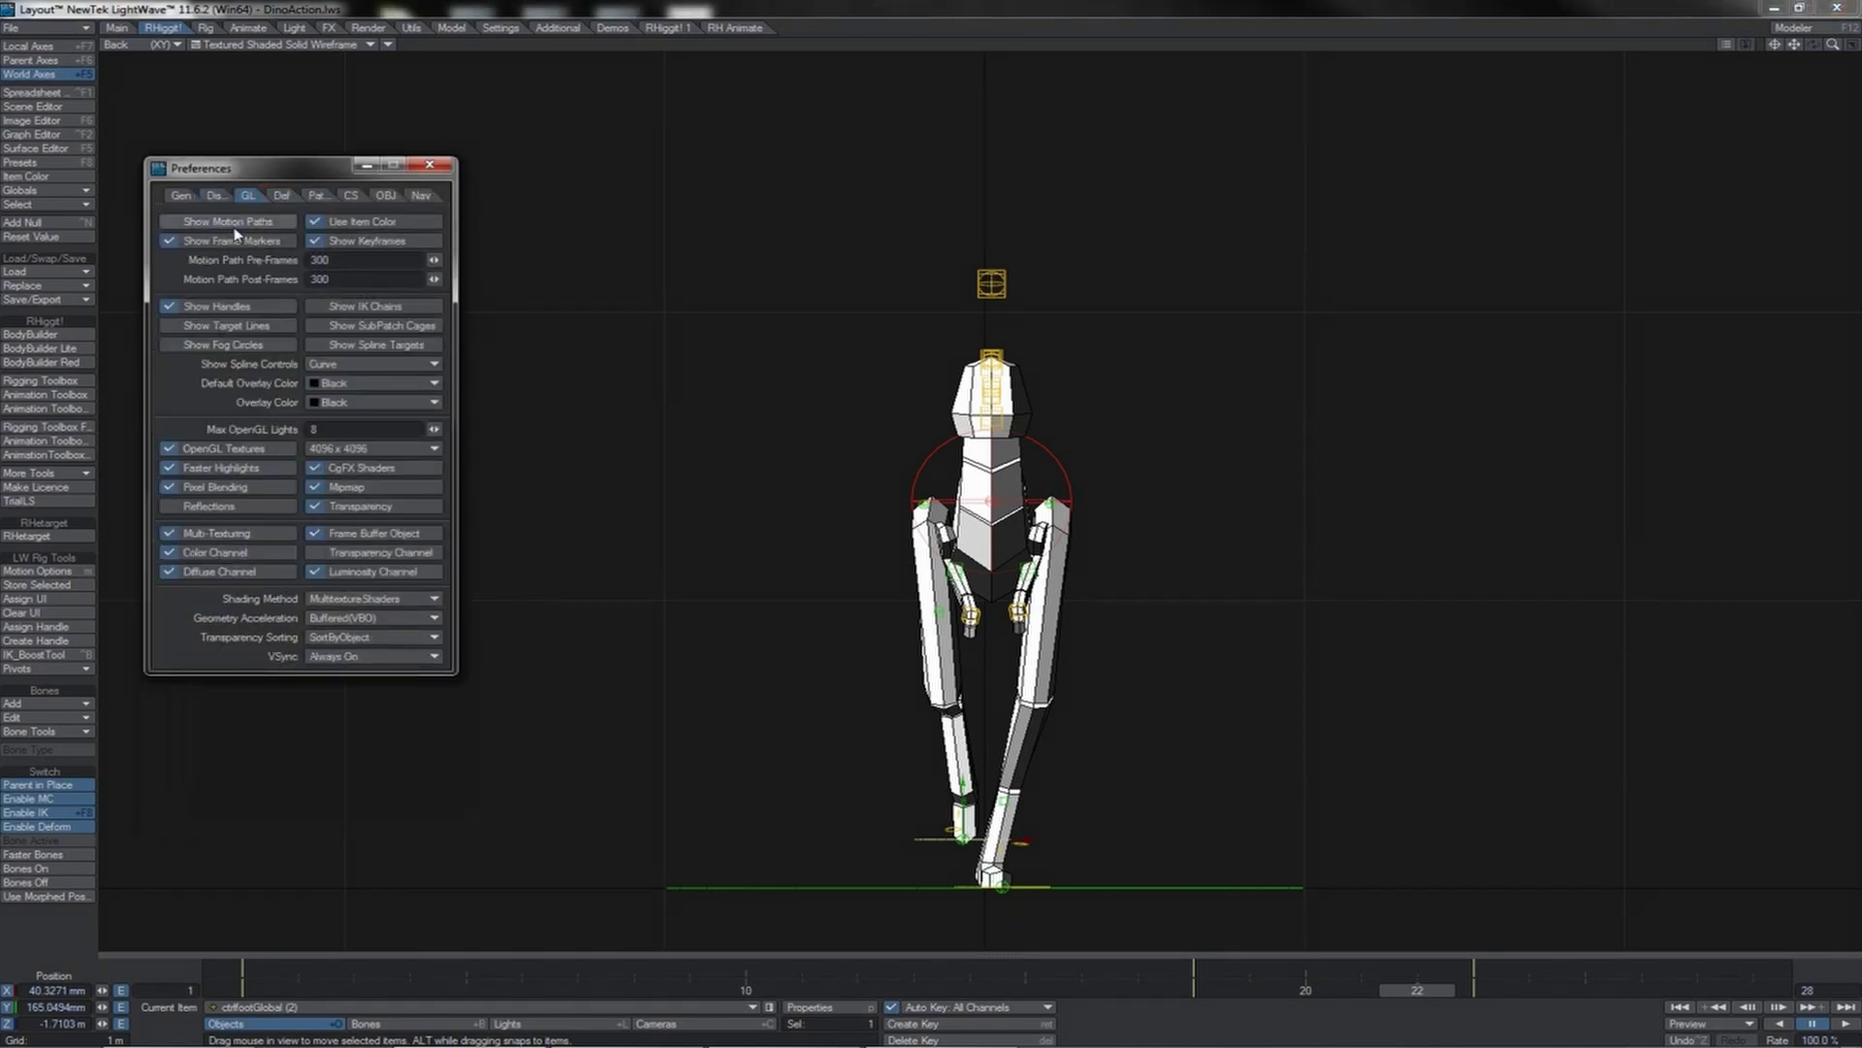
left_click(423, 170)
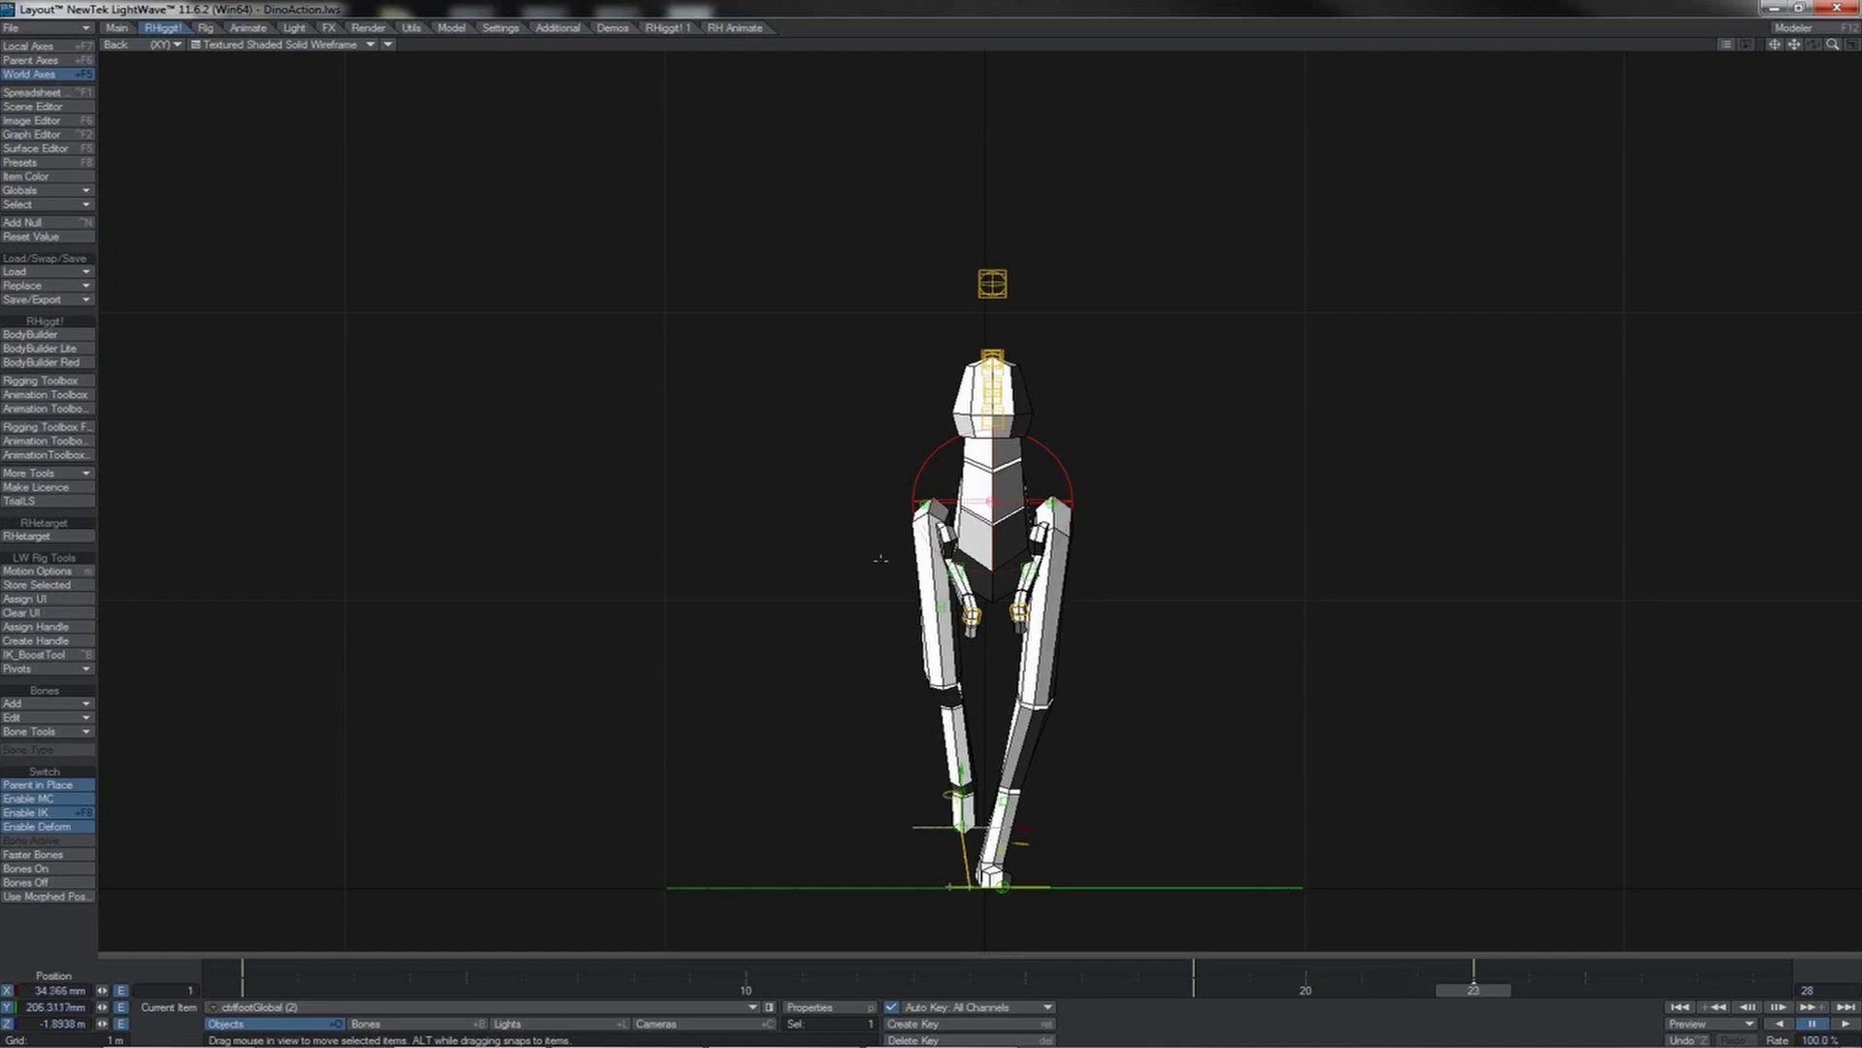
left_click_drag(1016, 831, 1019, 831)
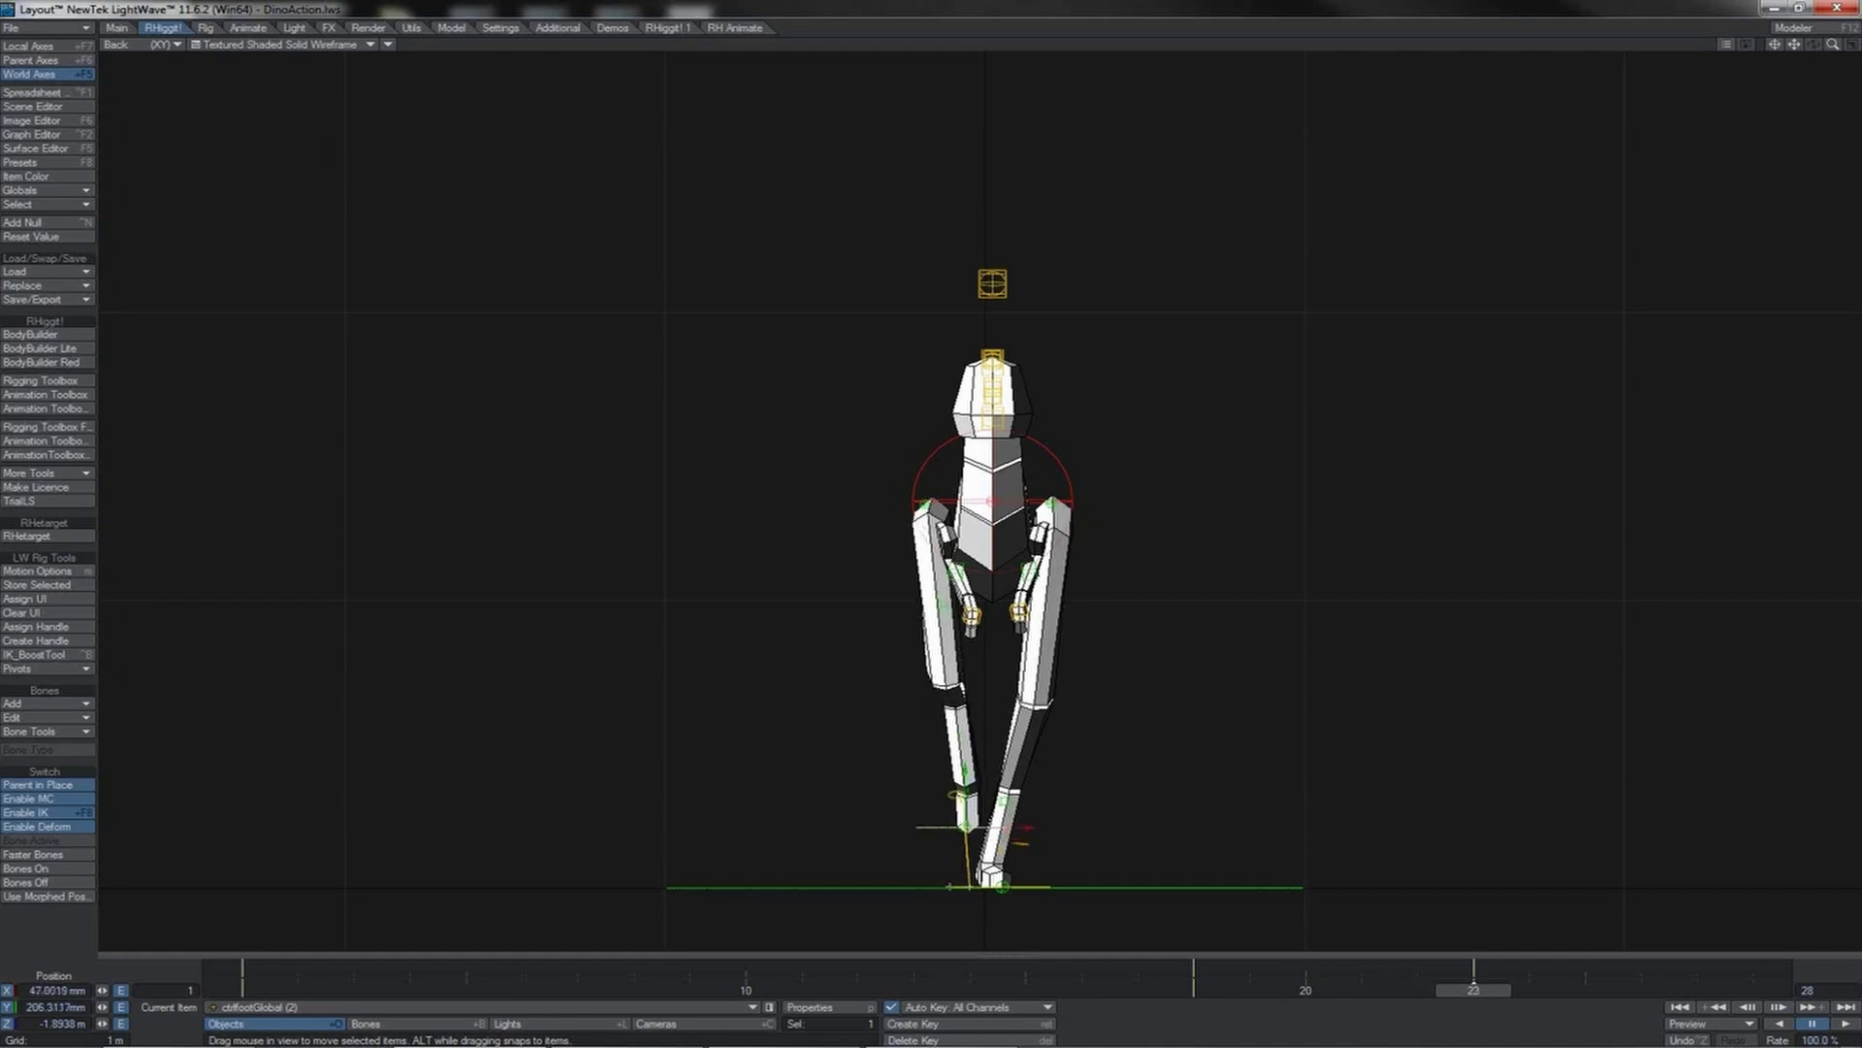
- Move ctrlfootGlobal (1) sideways to X about -40 mm at frame 9 to adjust the other foot's mid-swing path
left_click(1031, 882)
key("shift+Left")
key("shift+Left")
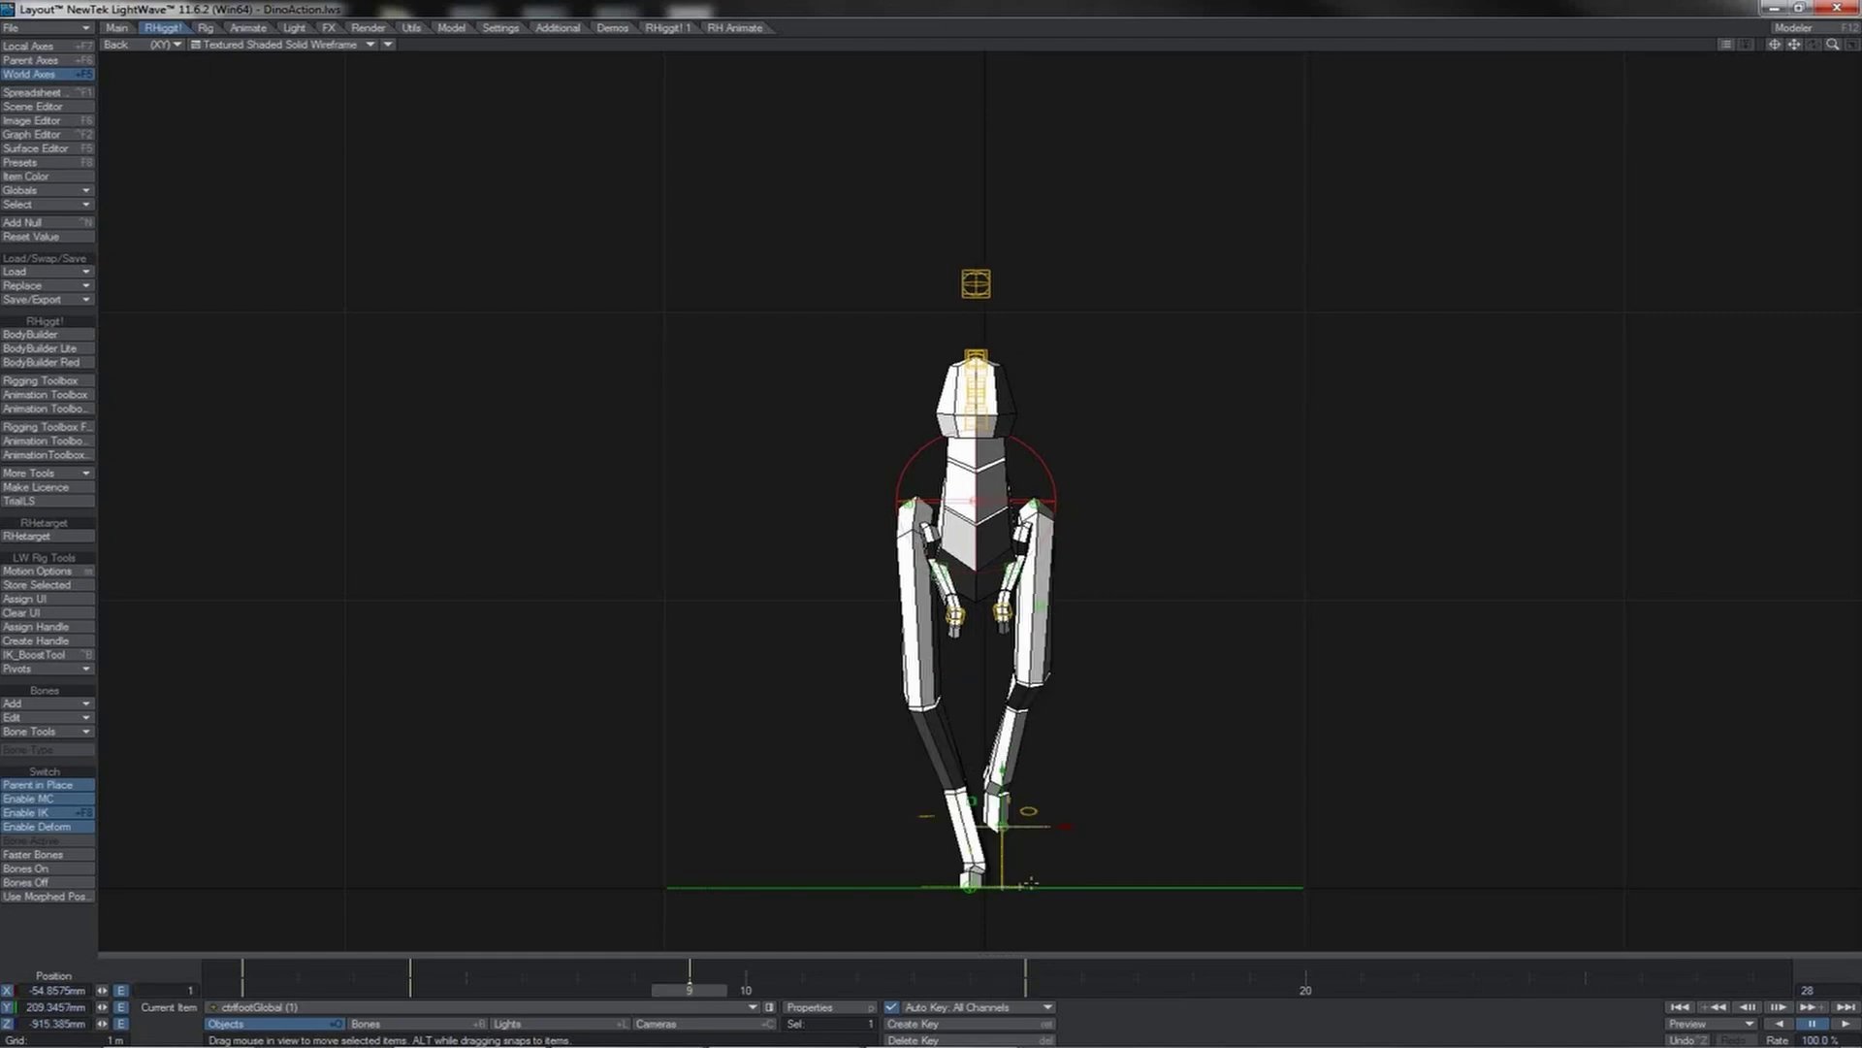
left_click_drag(1061, 825, 1068, 826)
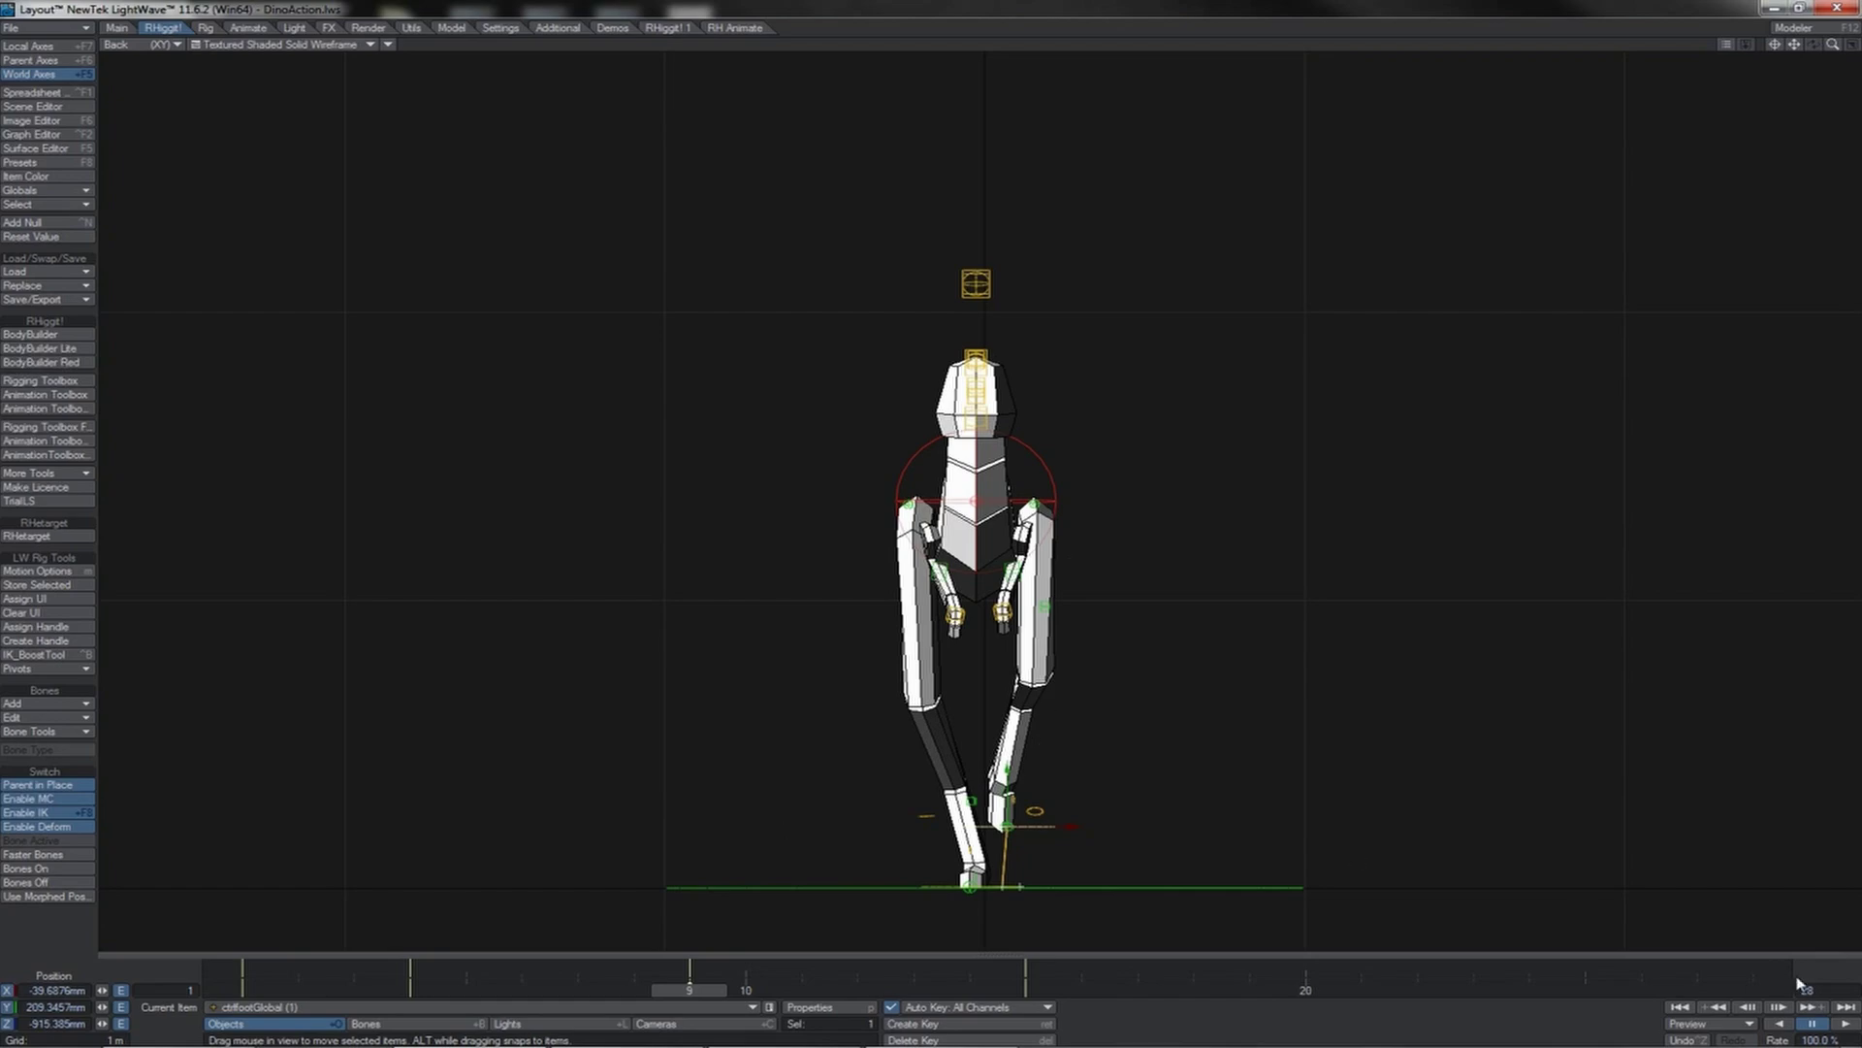
- Review the walk in perspective, return to the side view with ctrl_hpb (1) selected, and set the last frame to 29
key("4")
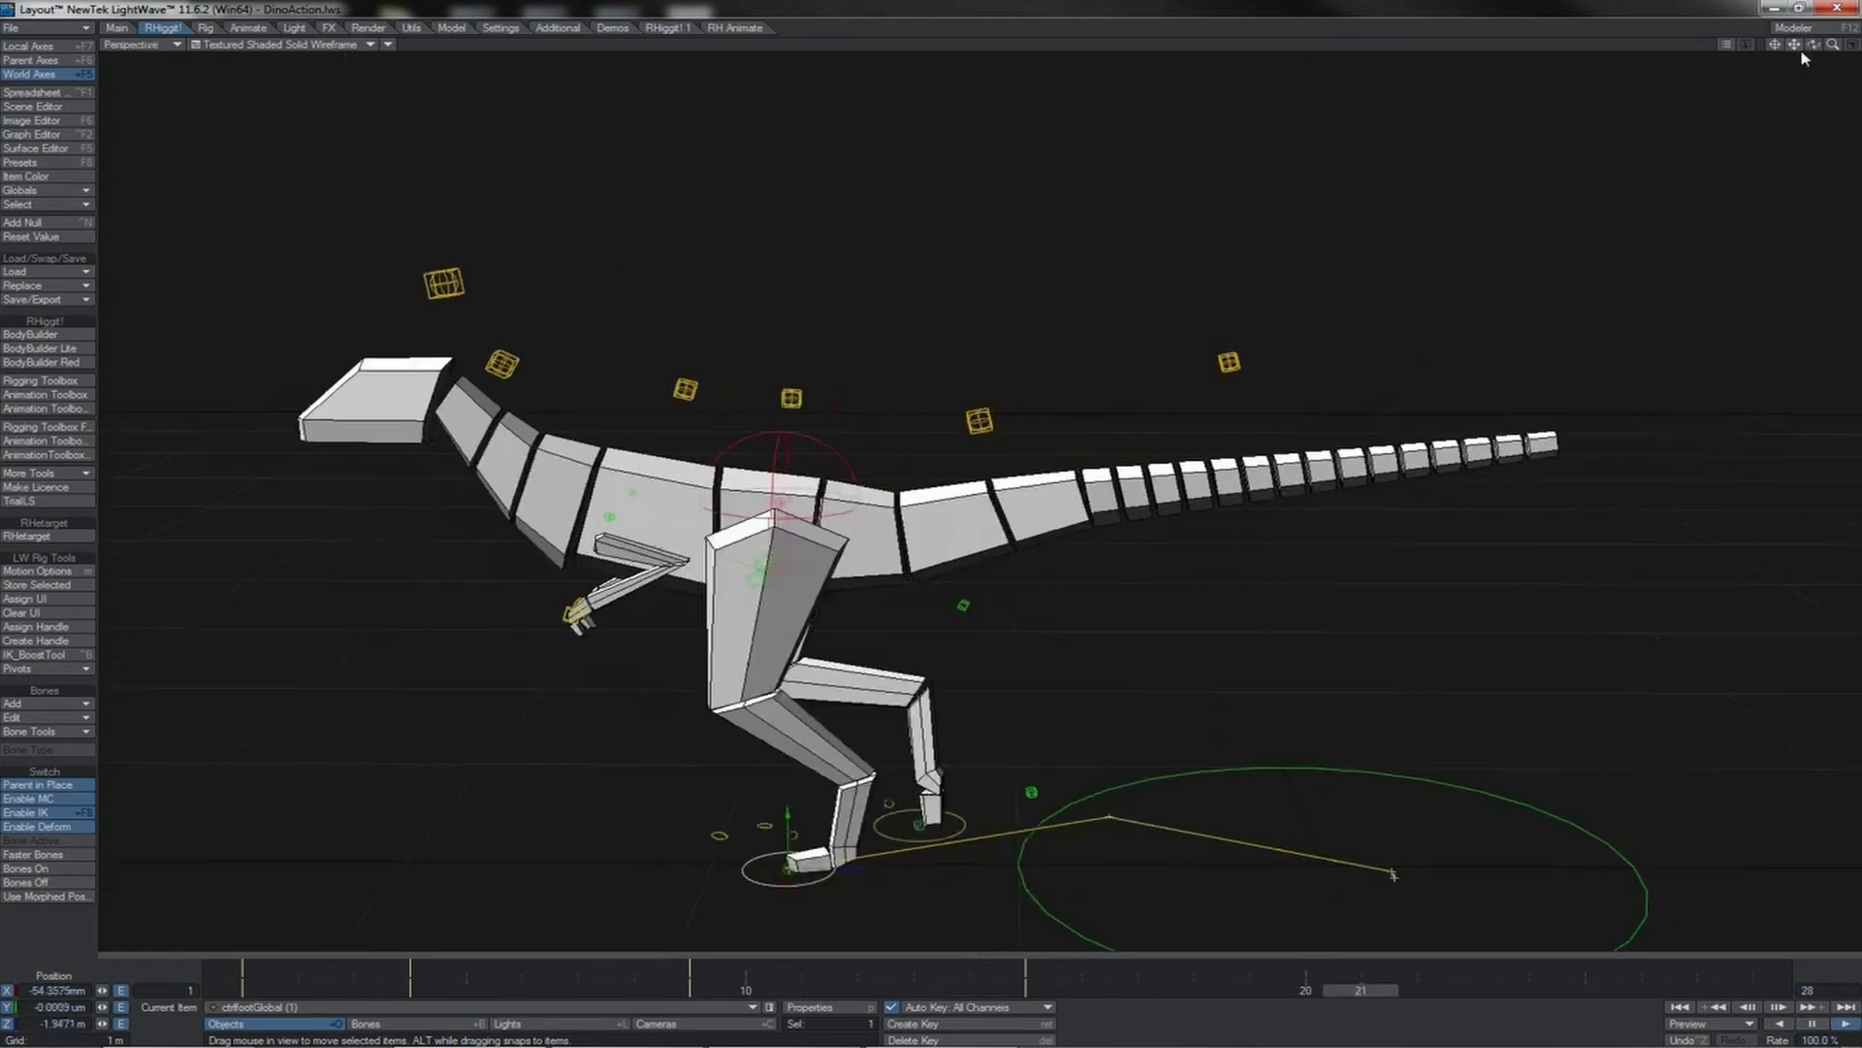
left_click_drag(1815, 44, 1854, 45)
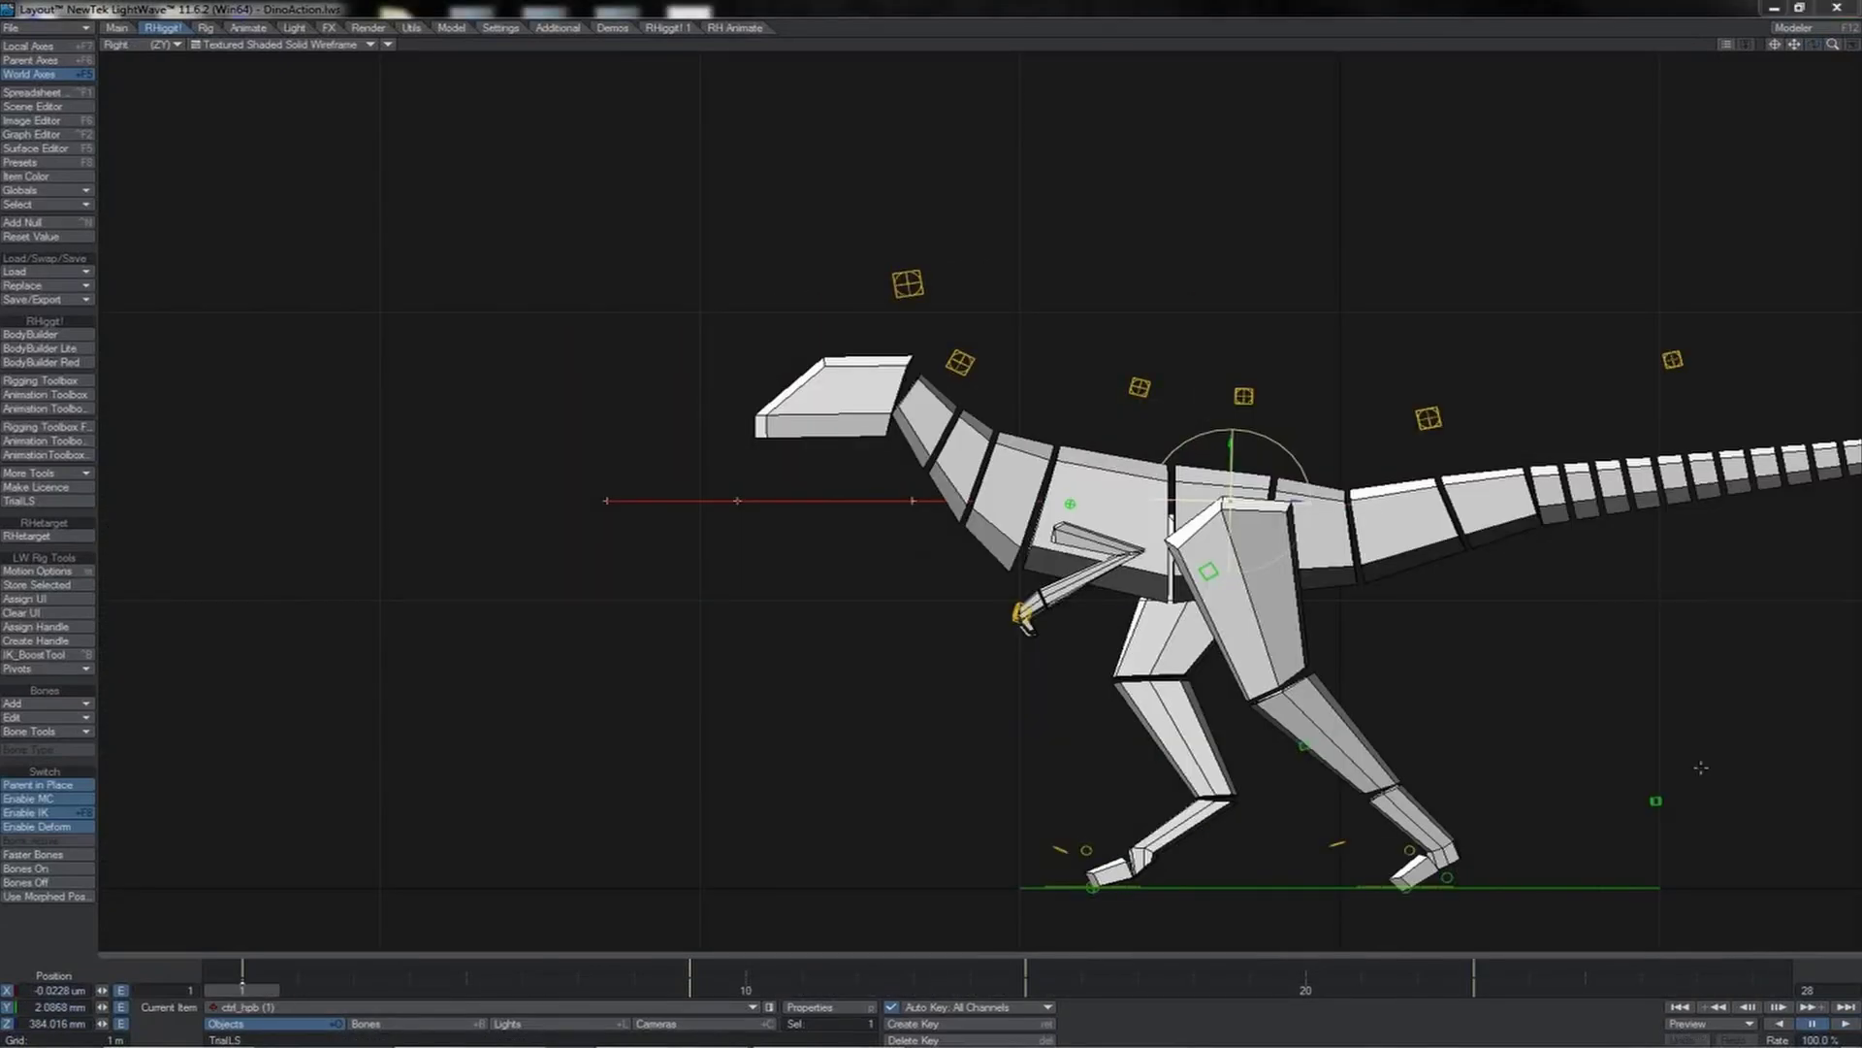
left_click(1824, 989)
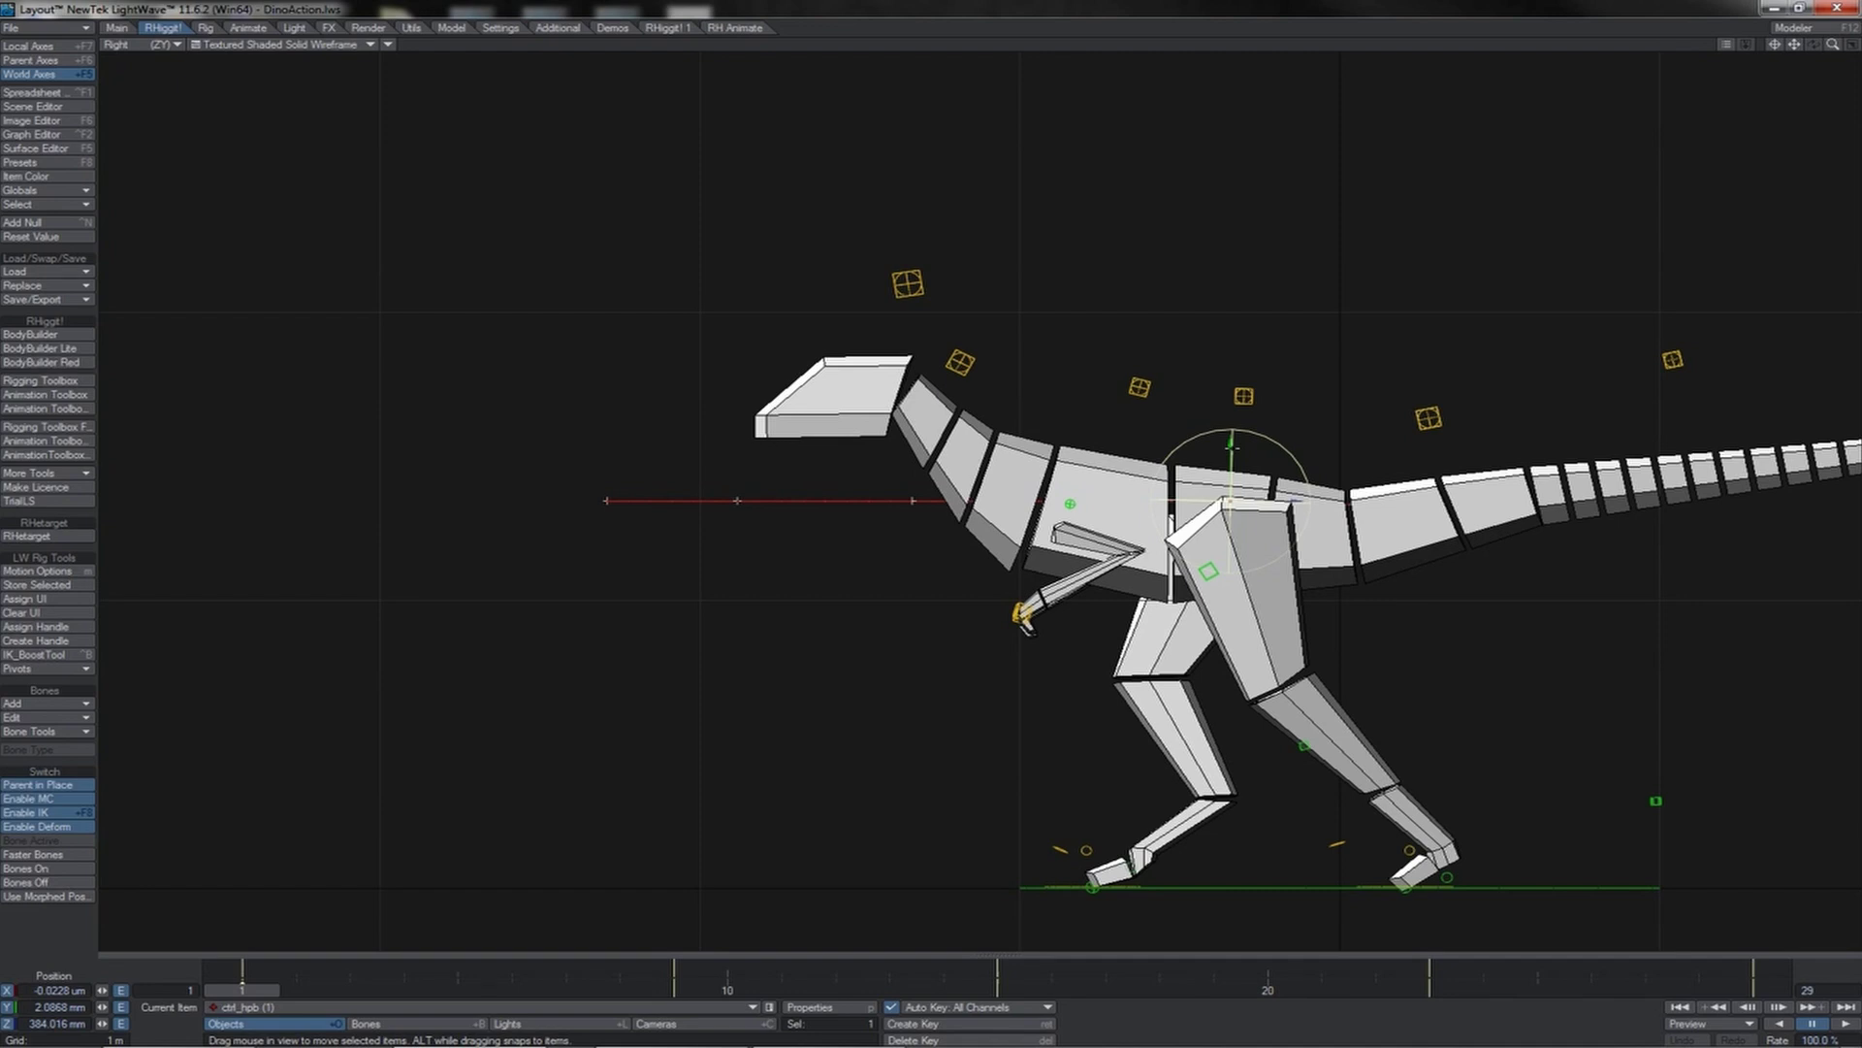
- Lower ctrl_hpb (1) at frame 1 to Y about -56 mm, and lower it by a similar amount at frames 29 and 15
left_click_drag(1232, 447, 1230, 464)
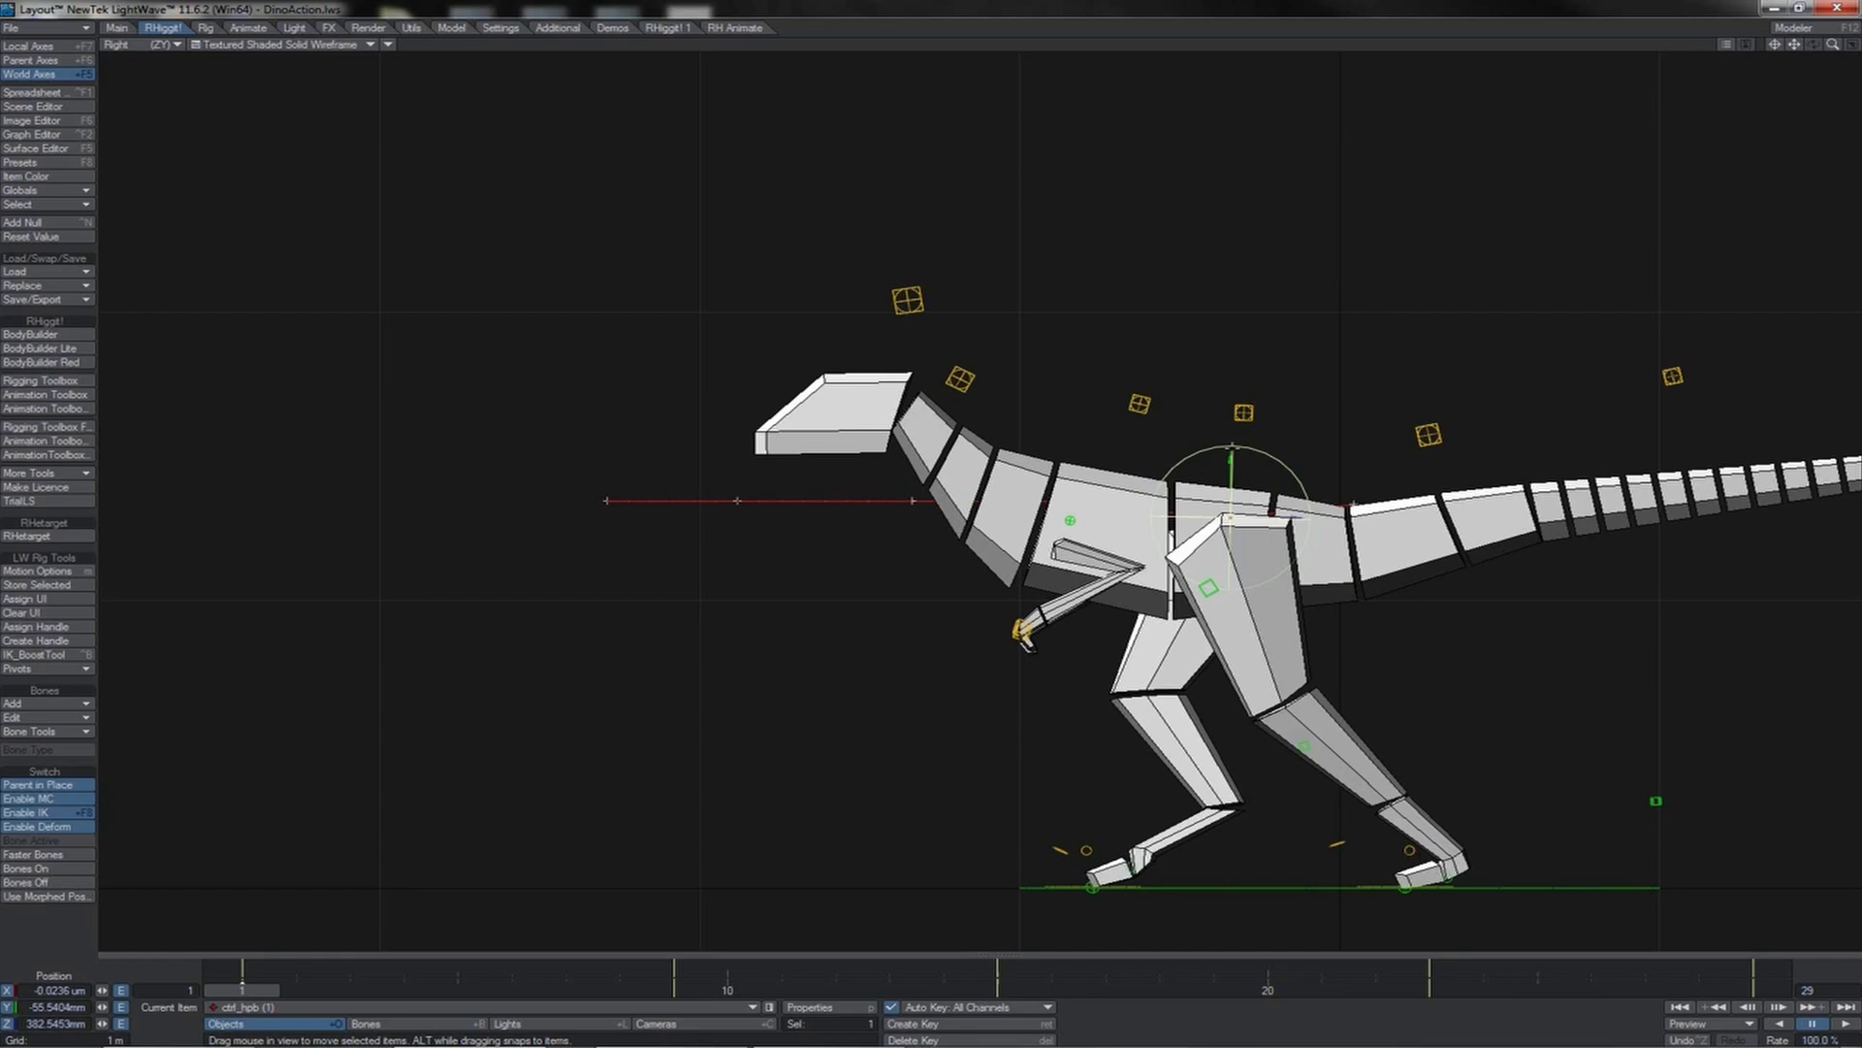
key("shift+Right")
key("shift+Right")
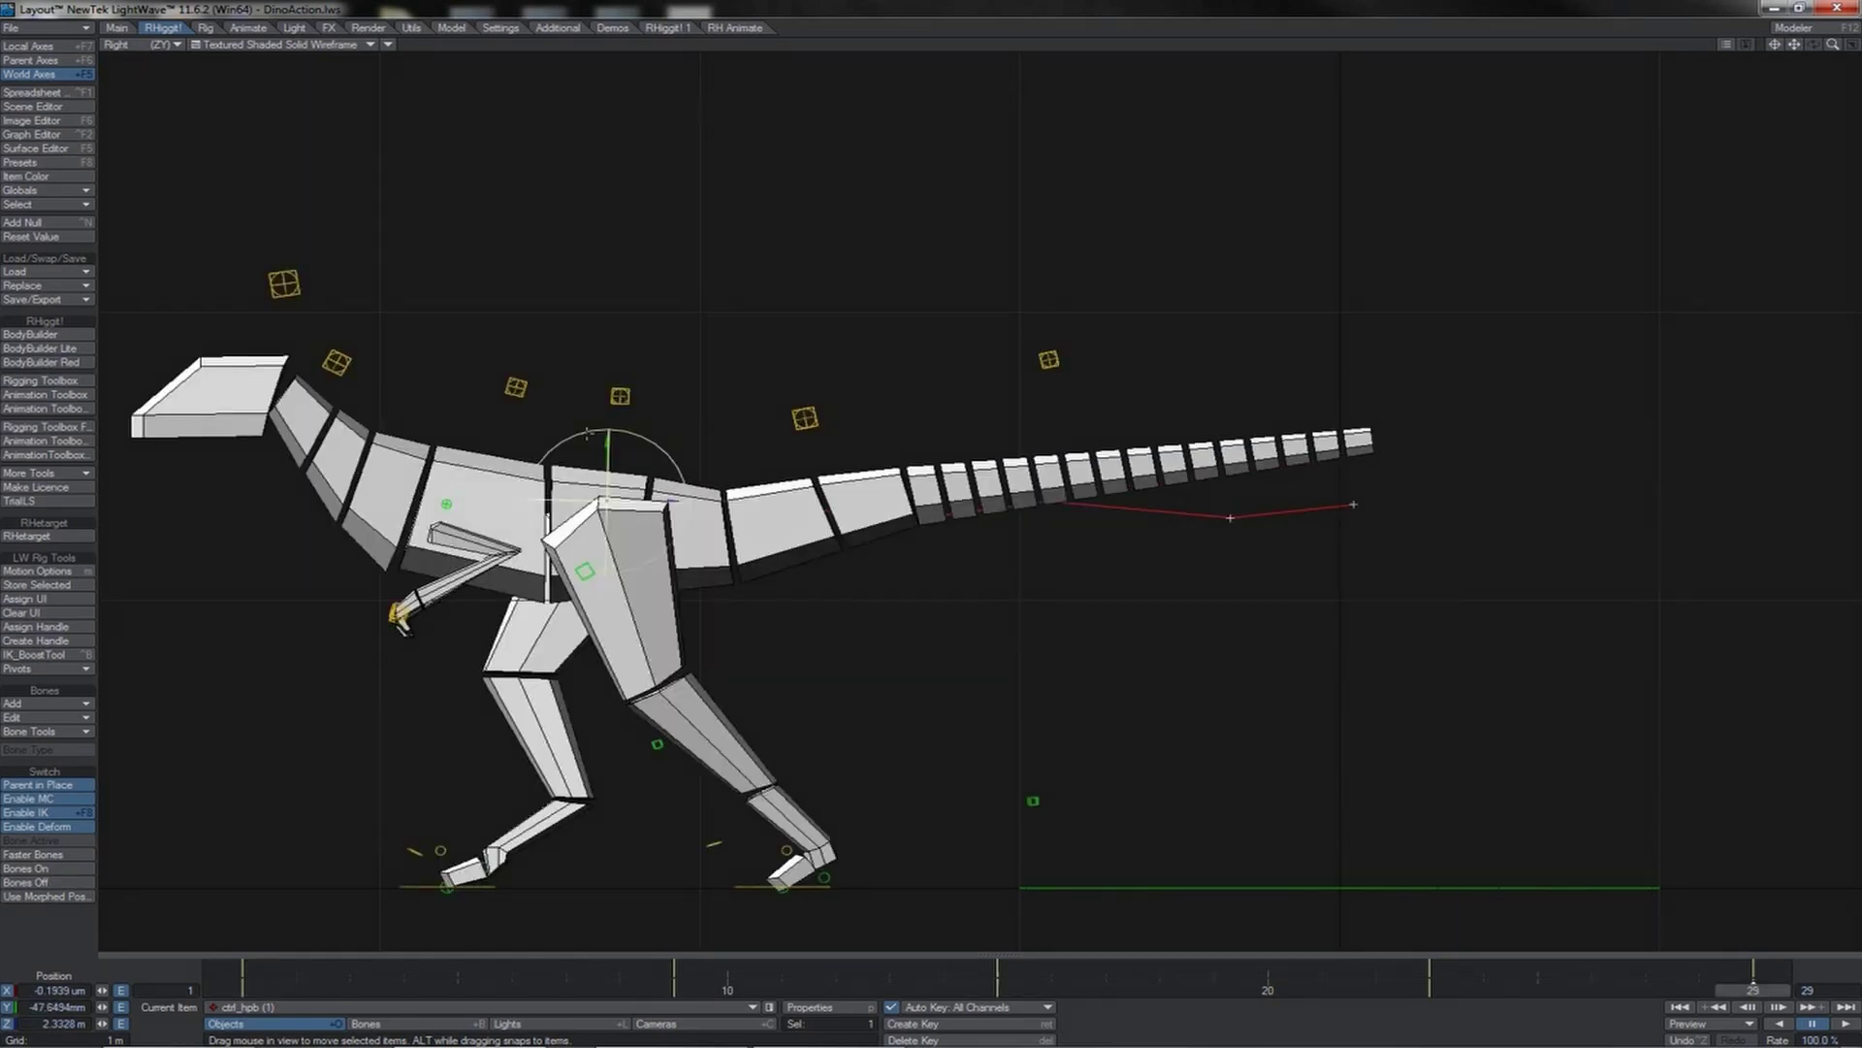
left_click_drag(605, 441, 607, 459)
left_click(233, 45)
left_click(225, 28)
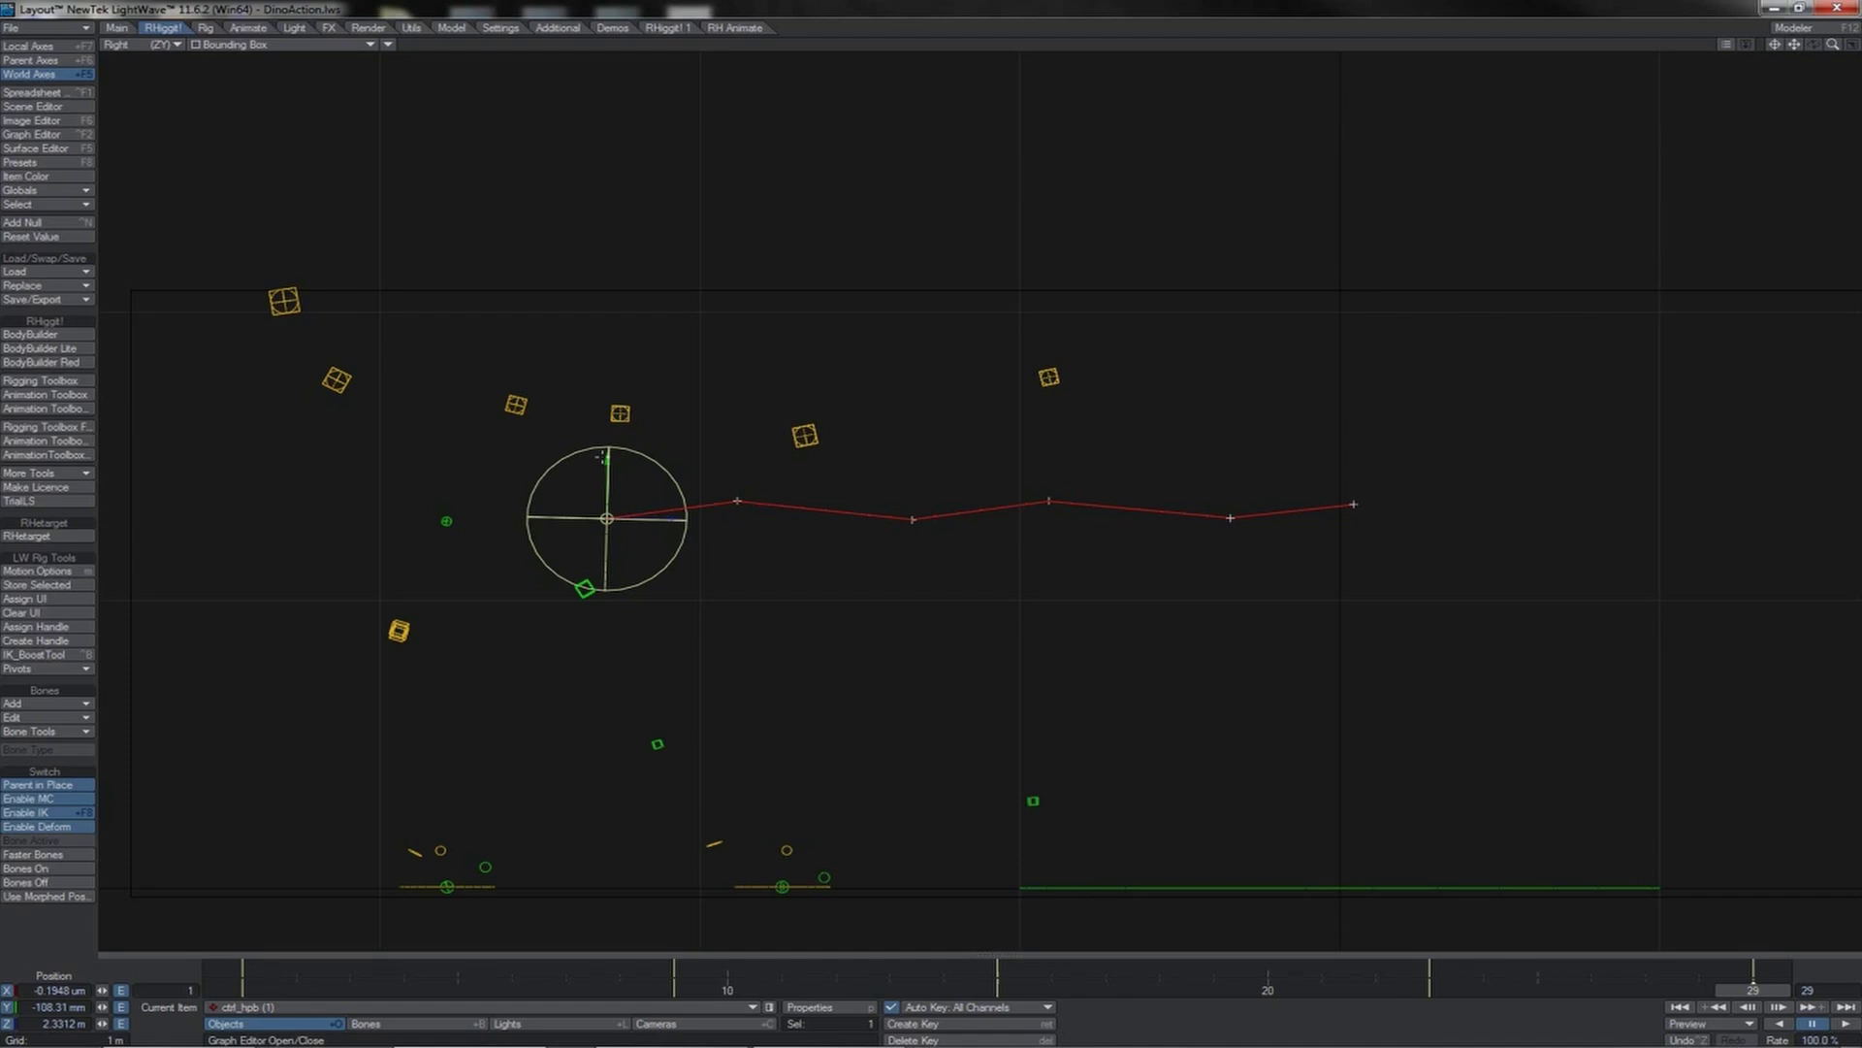
left_click_drag(604, 458, 910, 461)
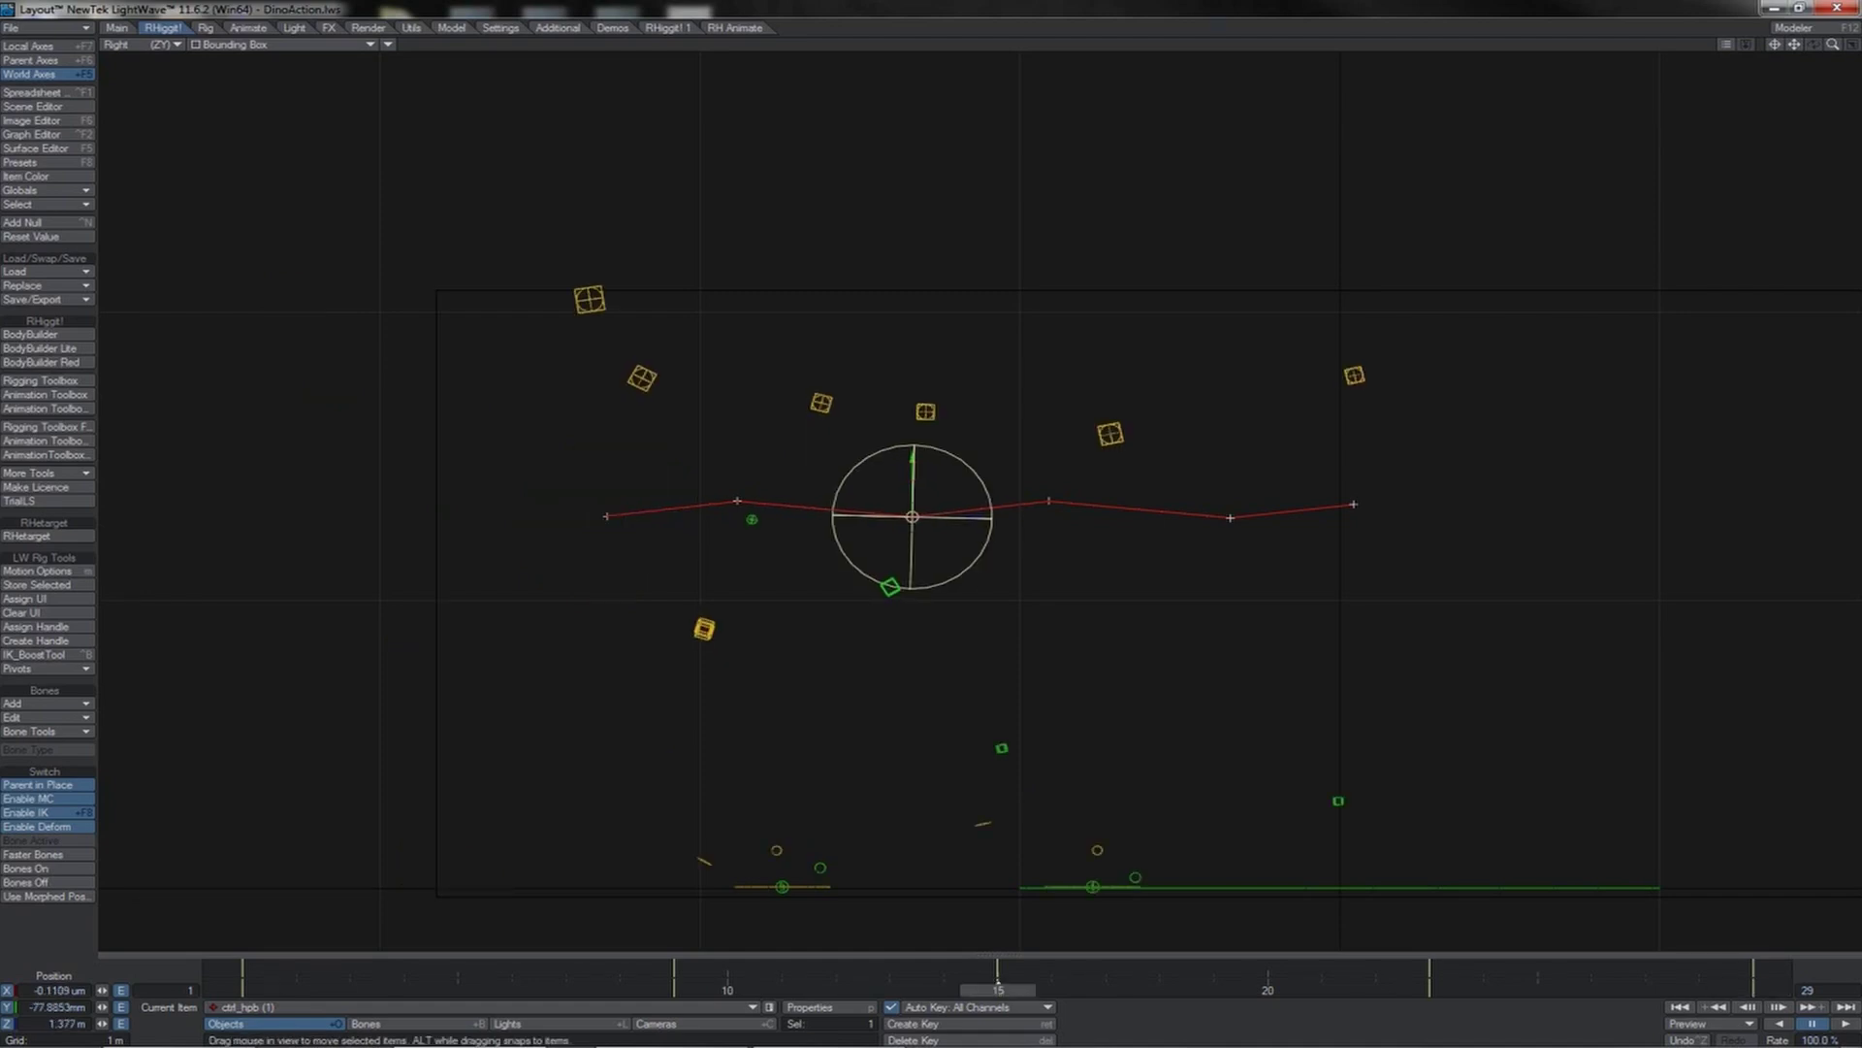
- Lower ctrl_hpb (1) to Y about -100 mm at frame 4 and lower it correspondingly at frame 18
key("shift+Left")
key("shift+Left")
key("shift+Right")
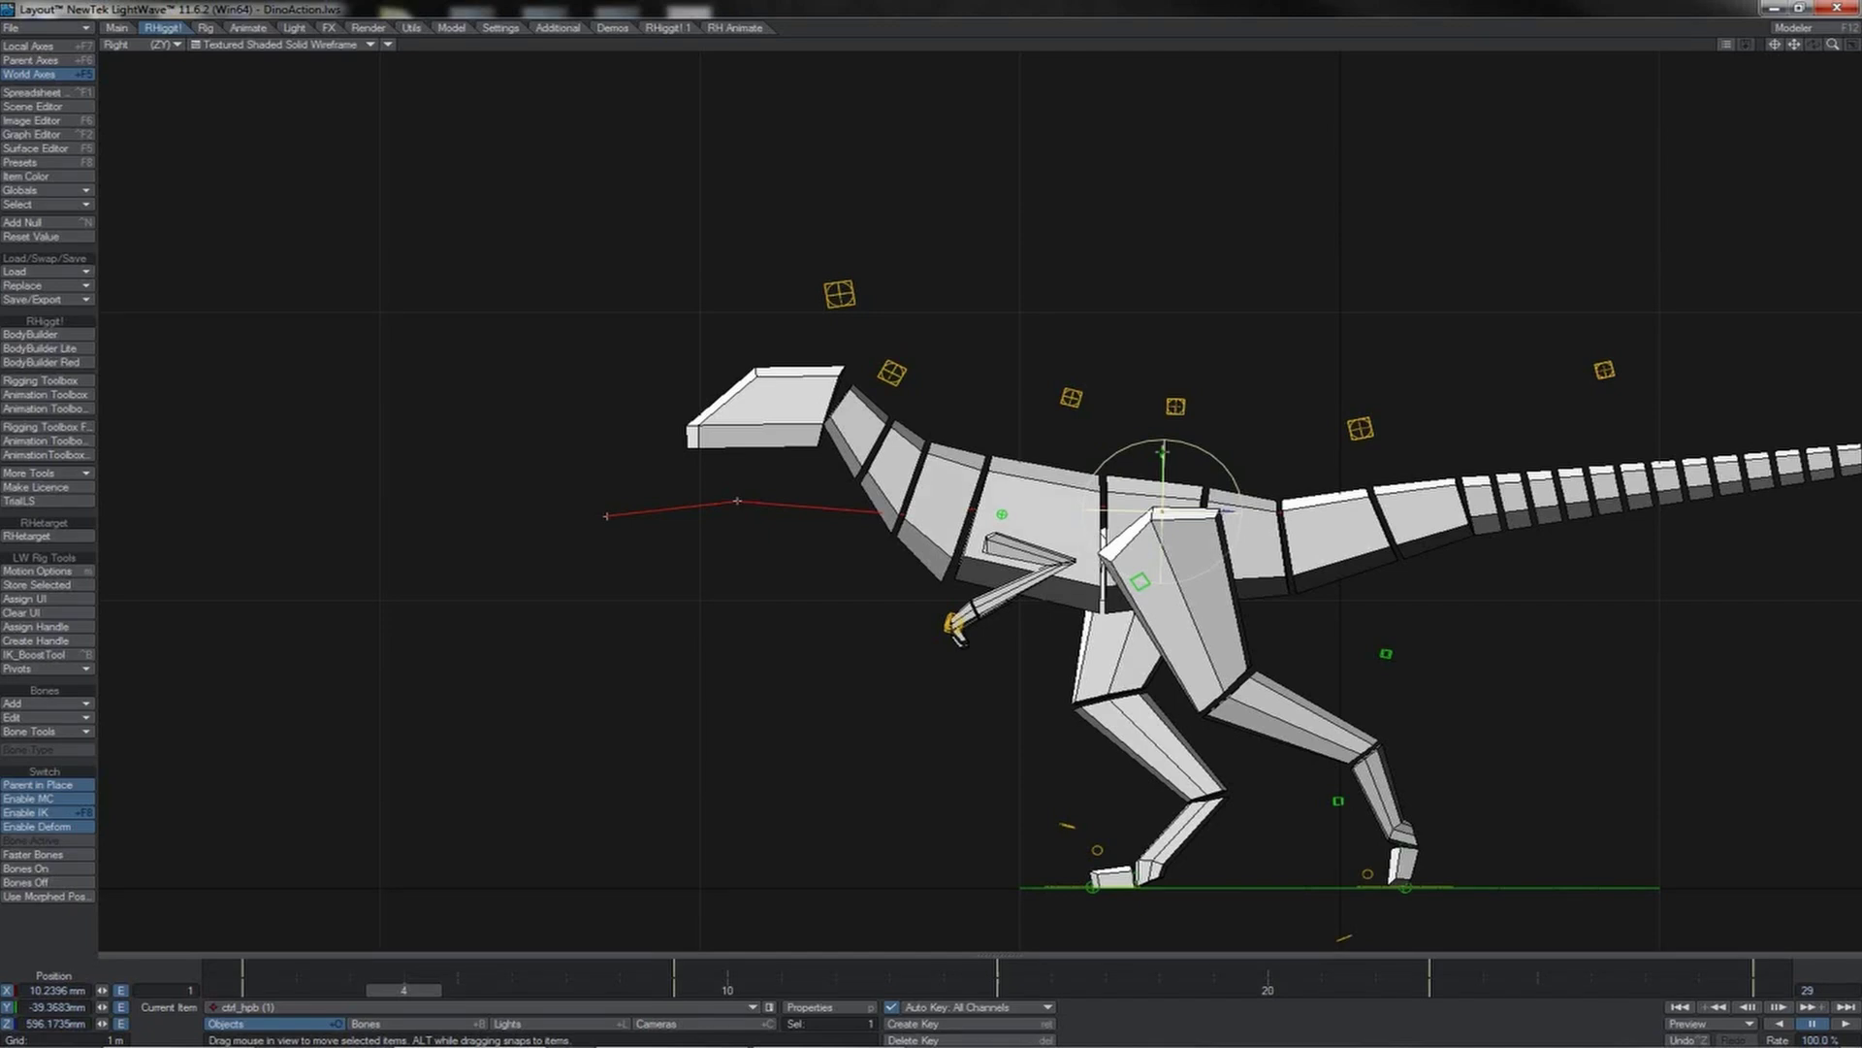
left_click_drag(1163, 448, 1163, 466)
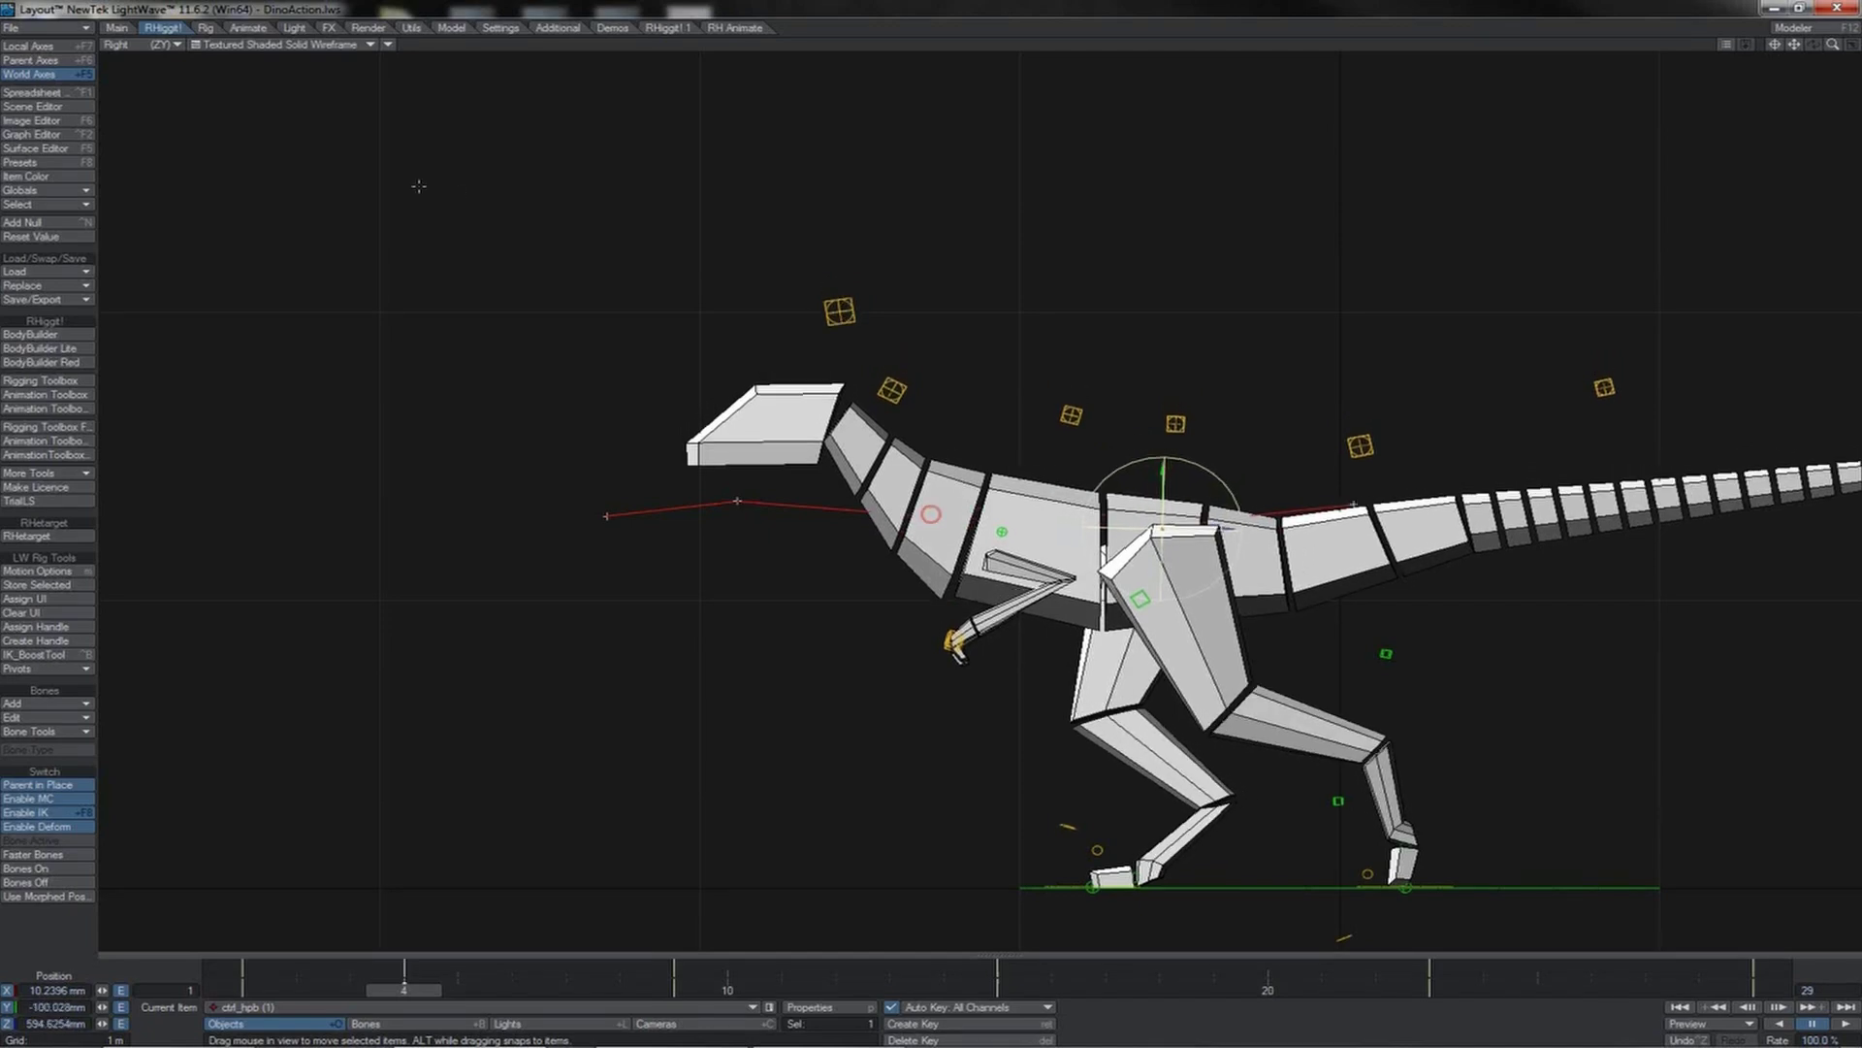
left_click(349, 44)
left_click(310, 14)
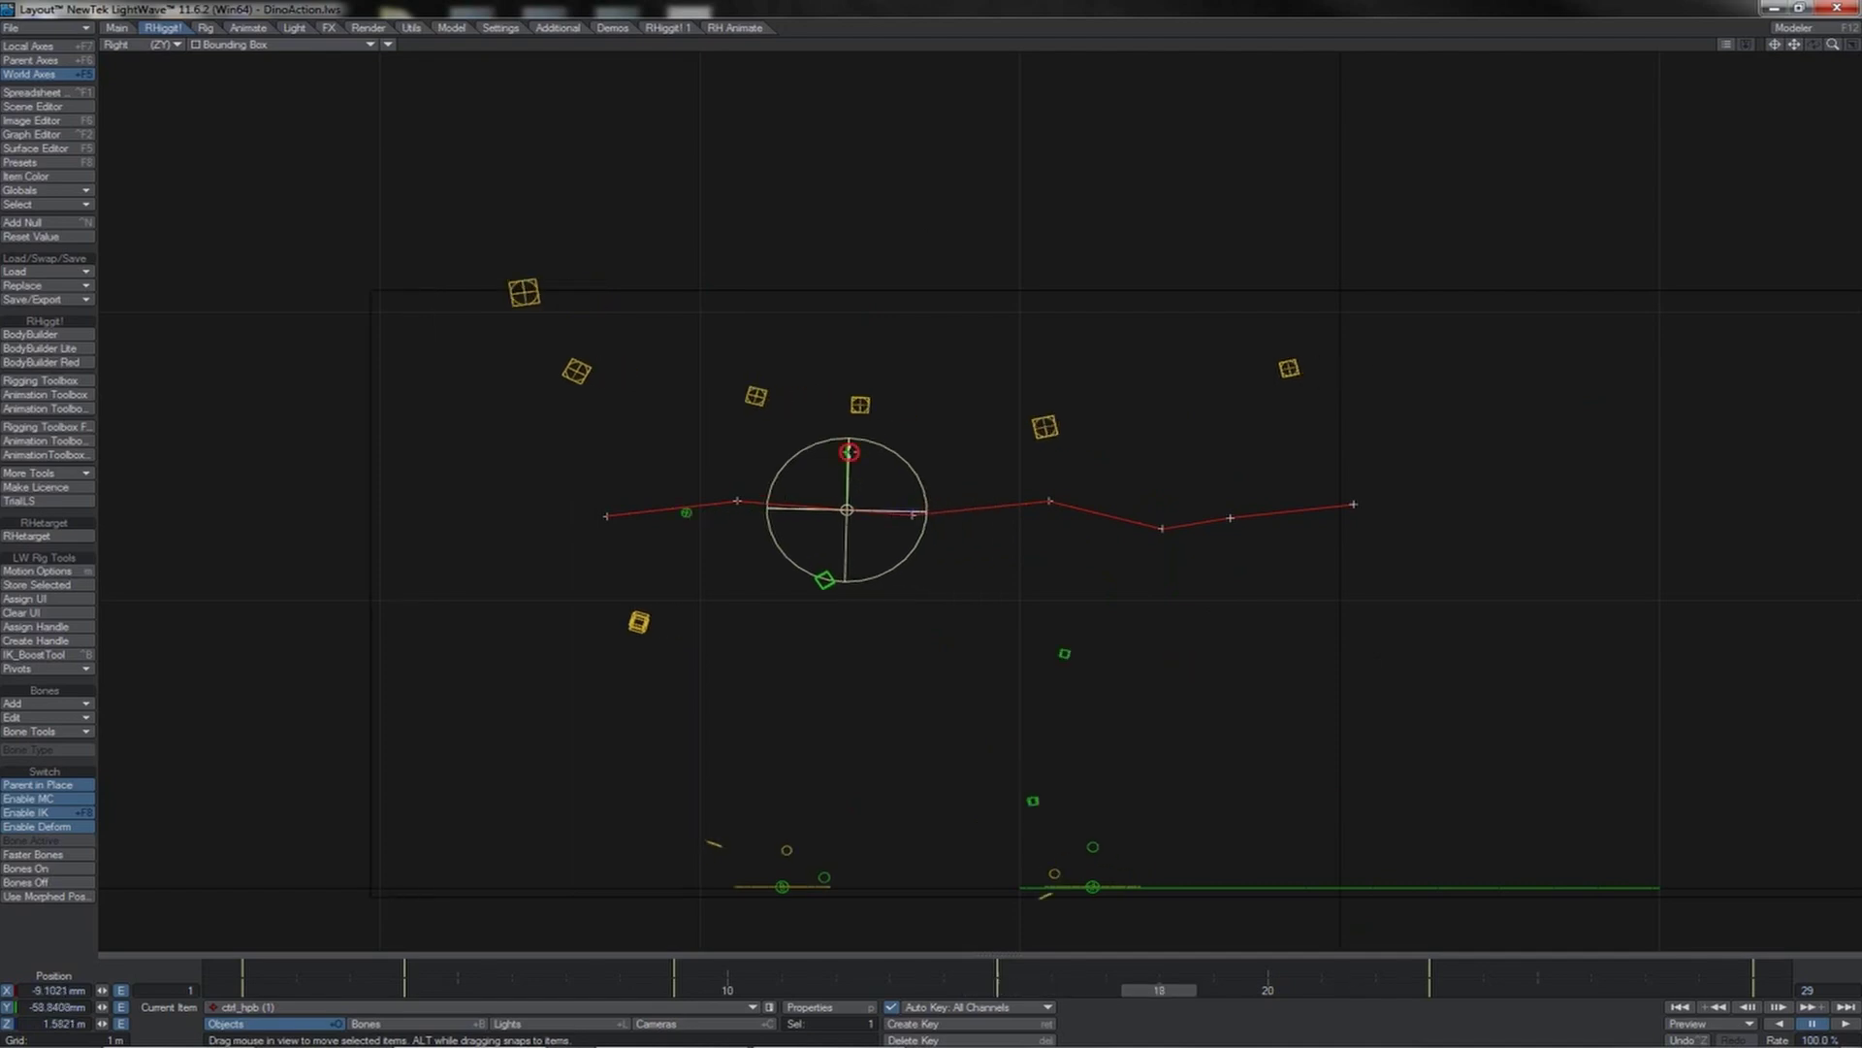
left_click_drag(847, 456, 847, 469)
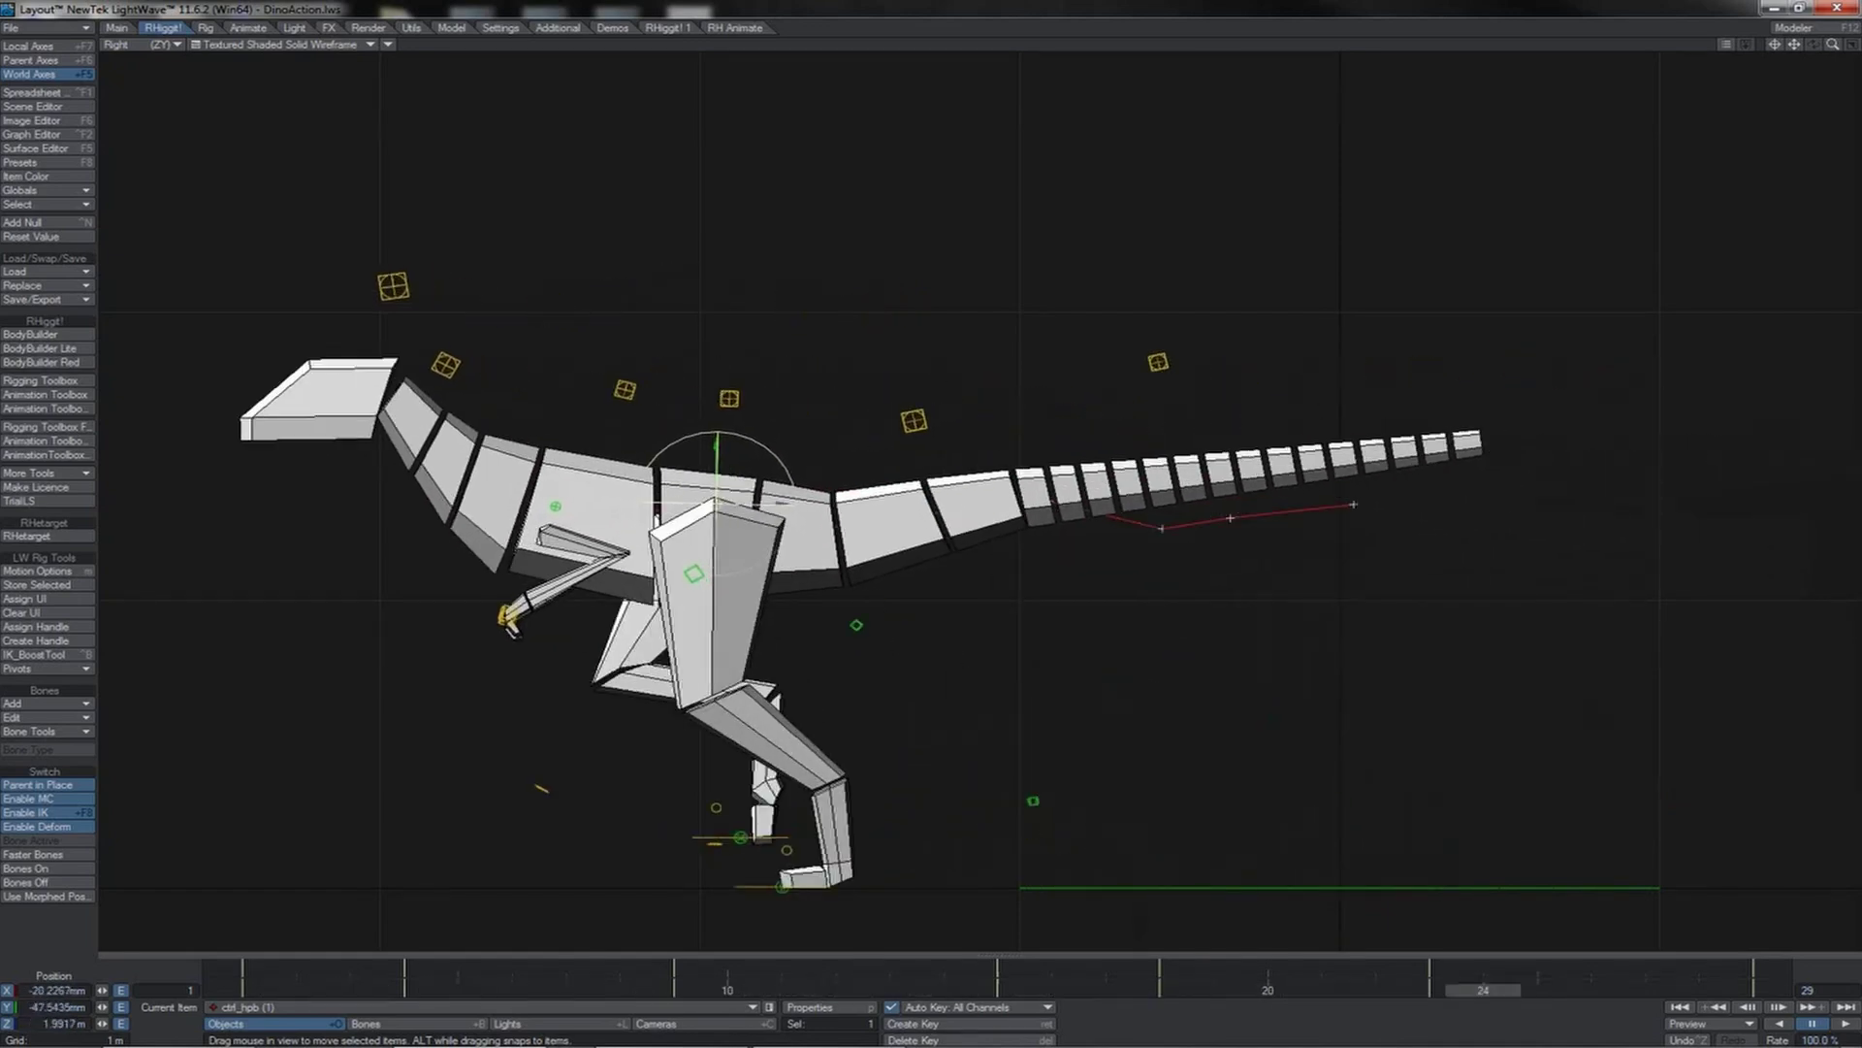
- Play back the walk and scrub between keyframes to examine the ctrlfootLocal (2) and ctrlfootLocal (1) foot motion
left_click(1848, 1024)
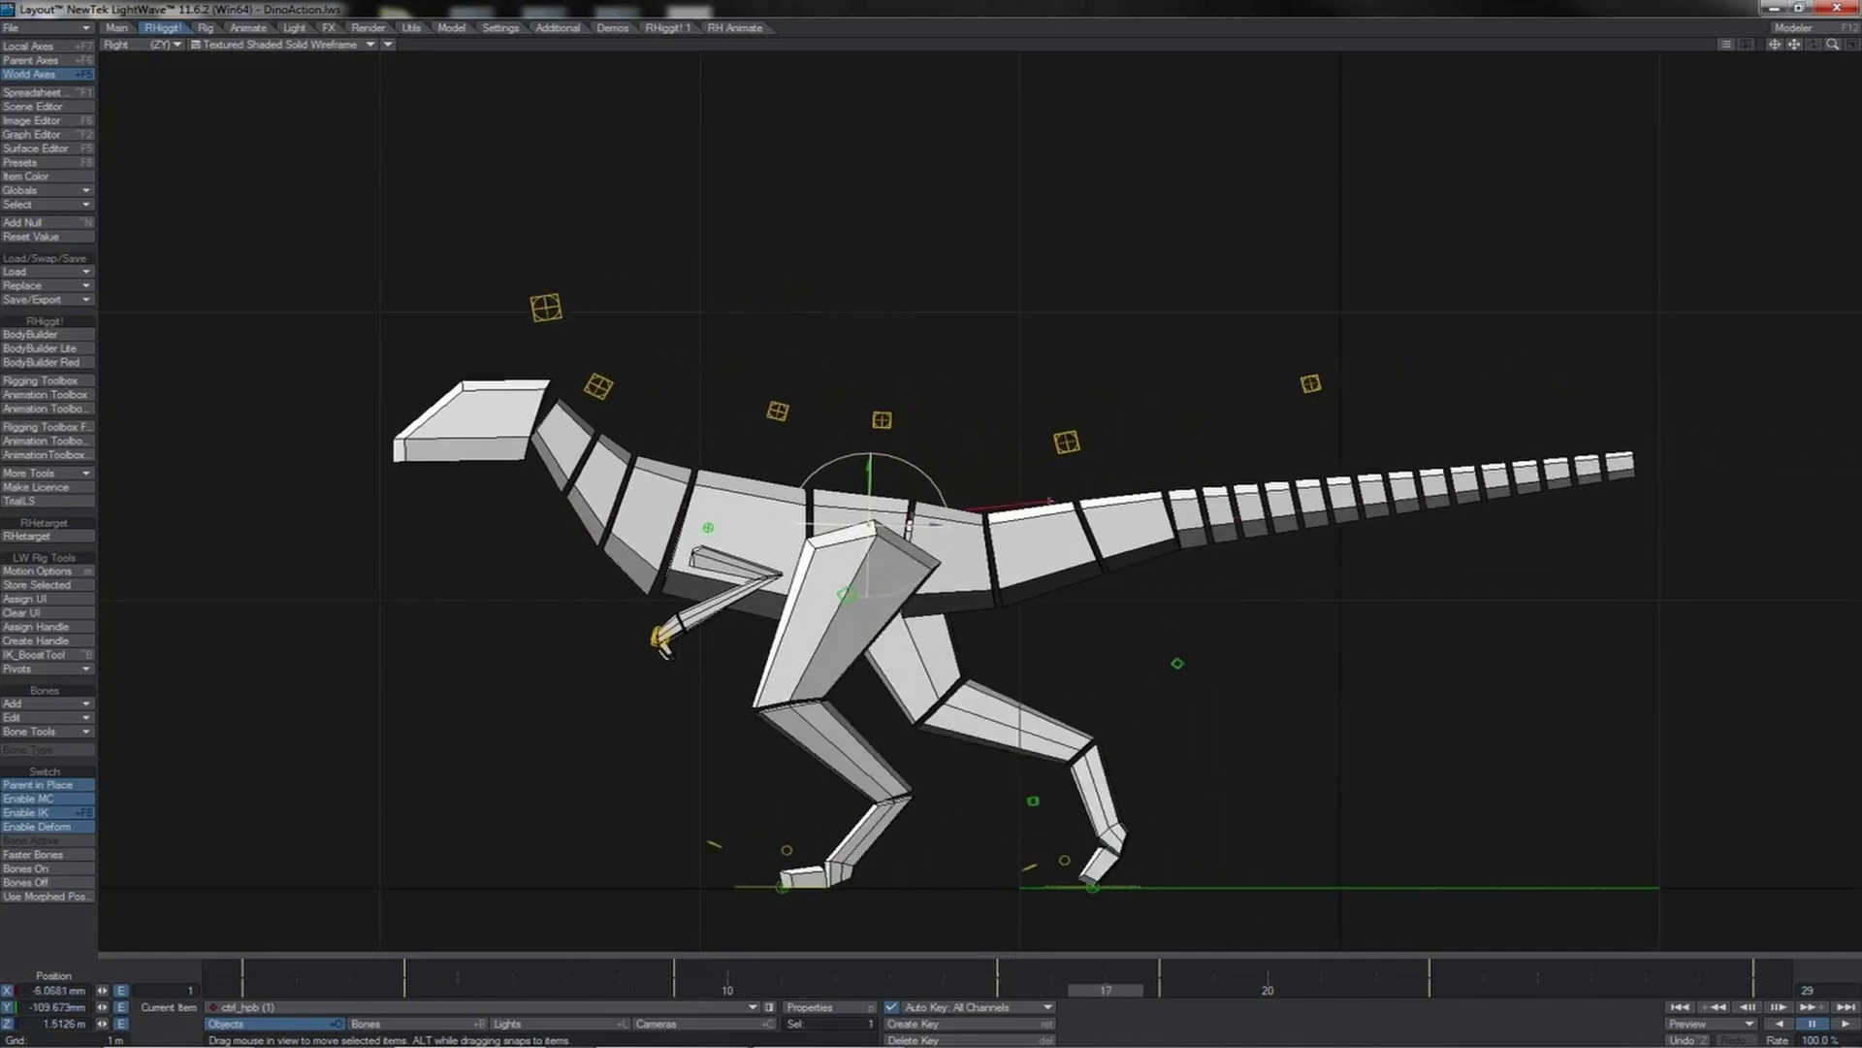
key("Left")
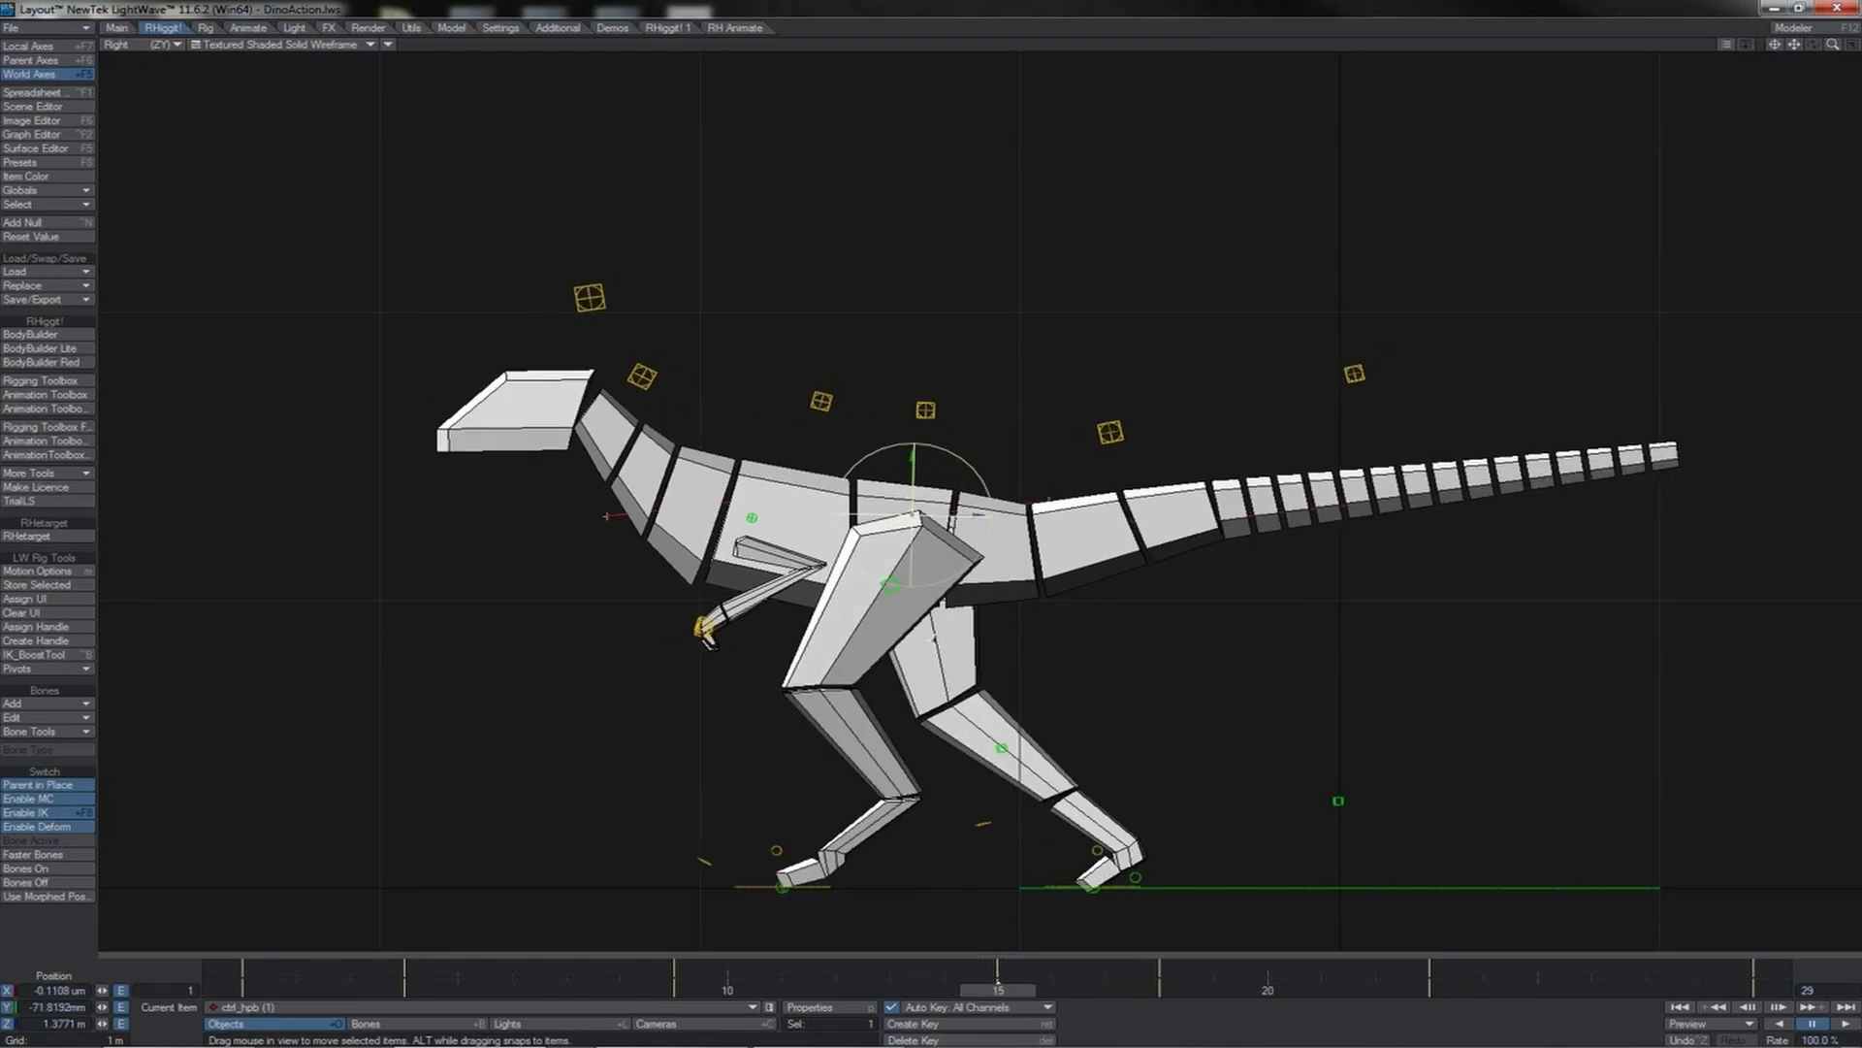
left_click(1095, 894)
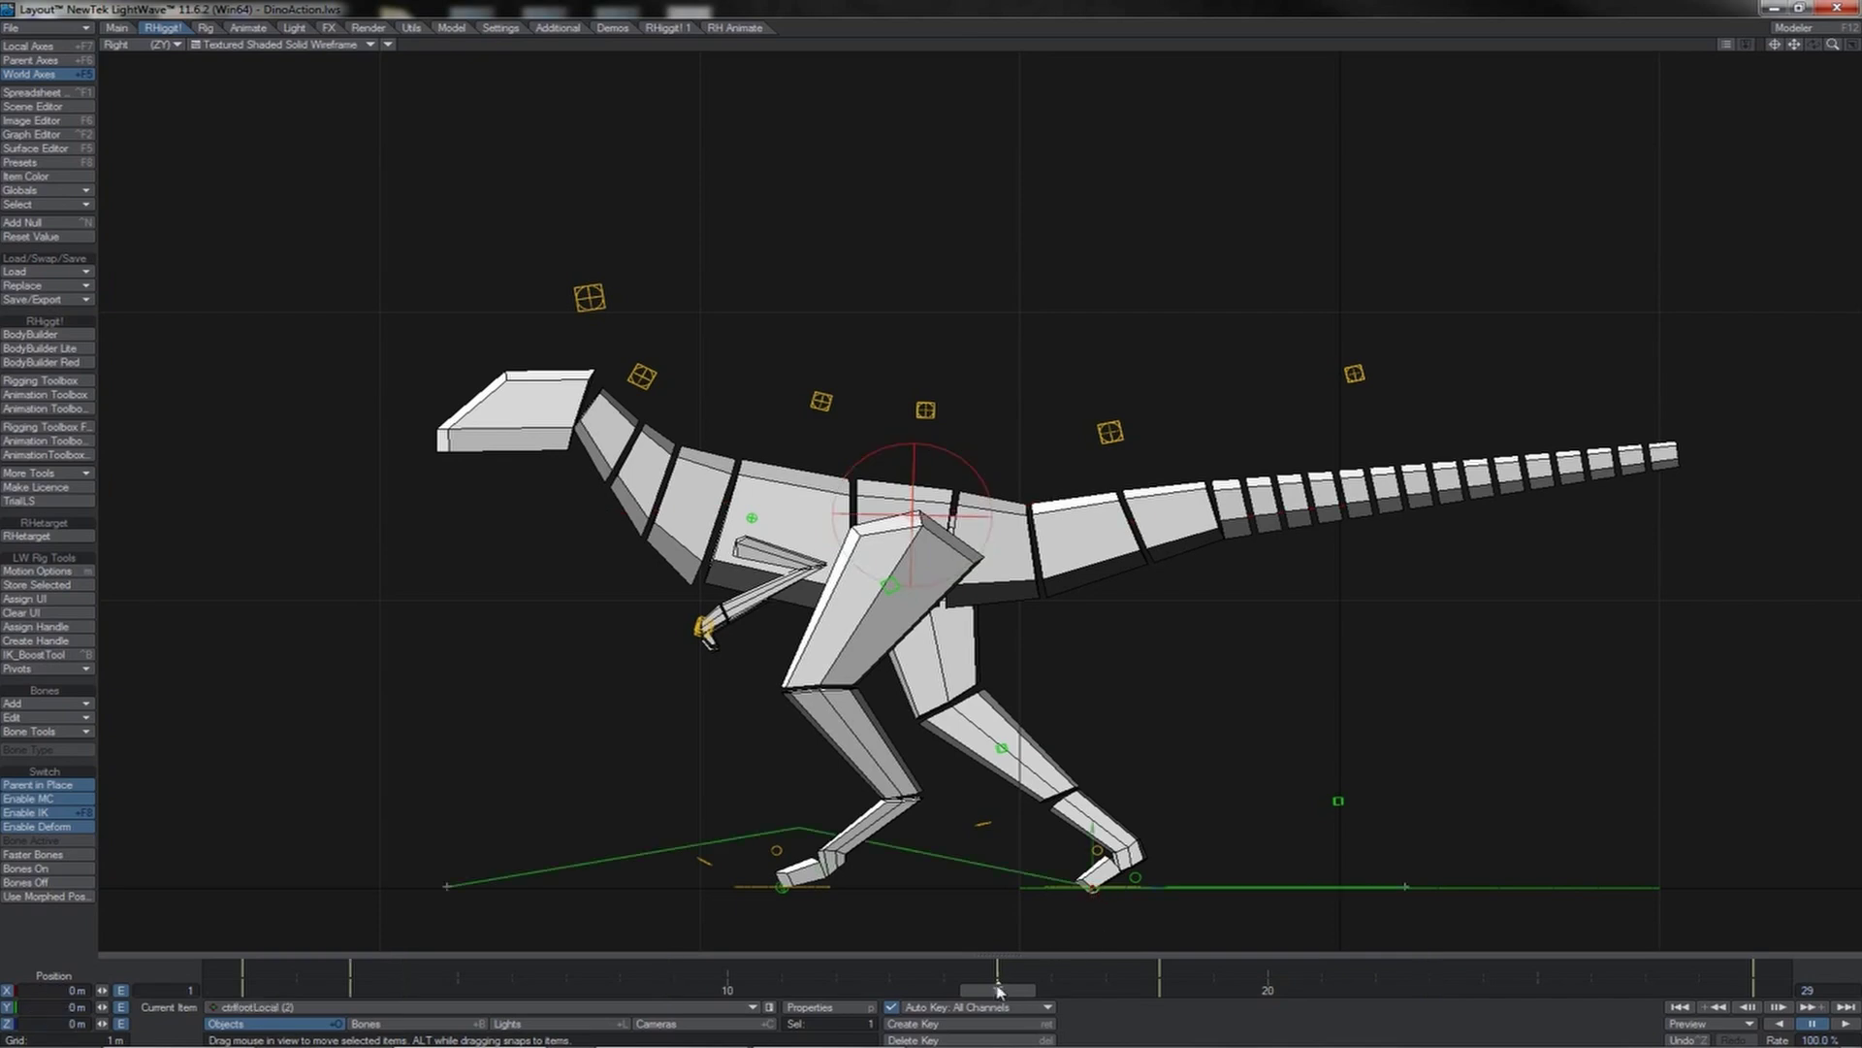
left_click_drag(1000, 991, 848, 992)
key("y")
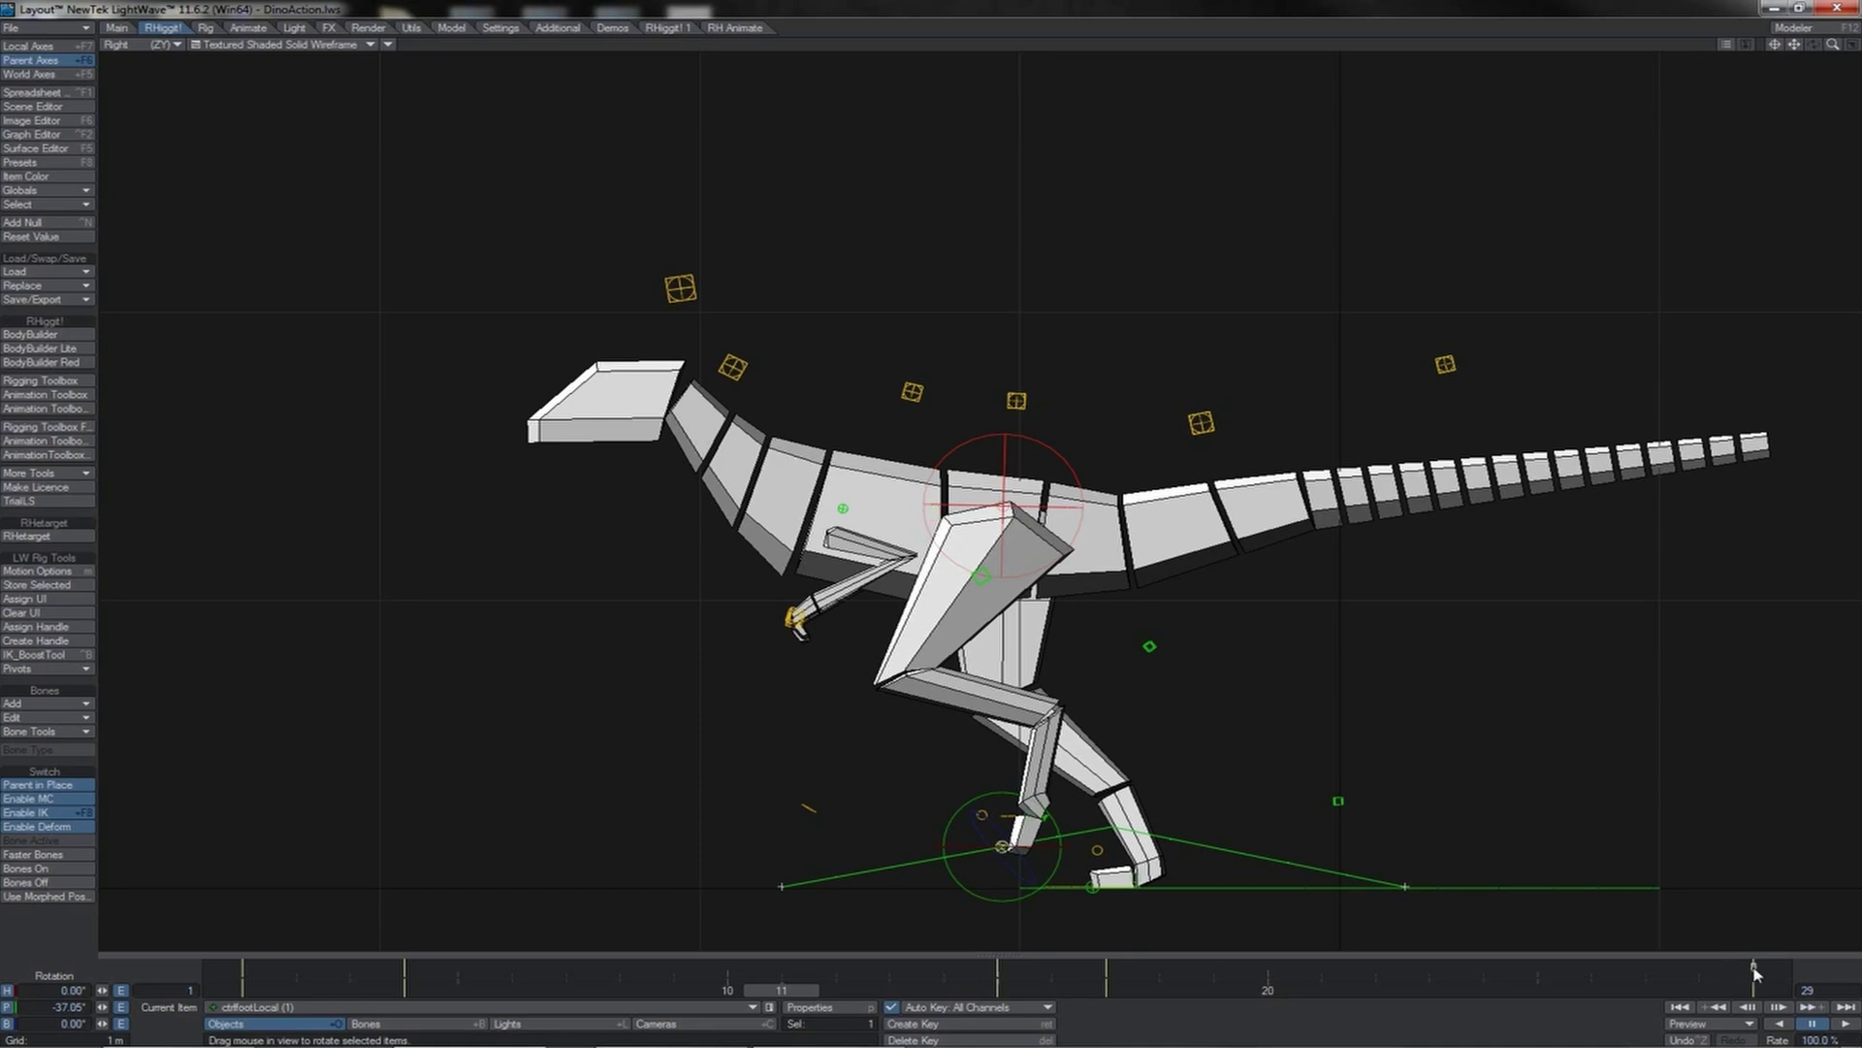
left_click(1753, 973)
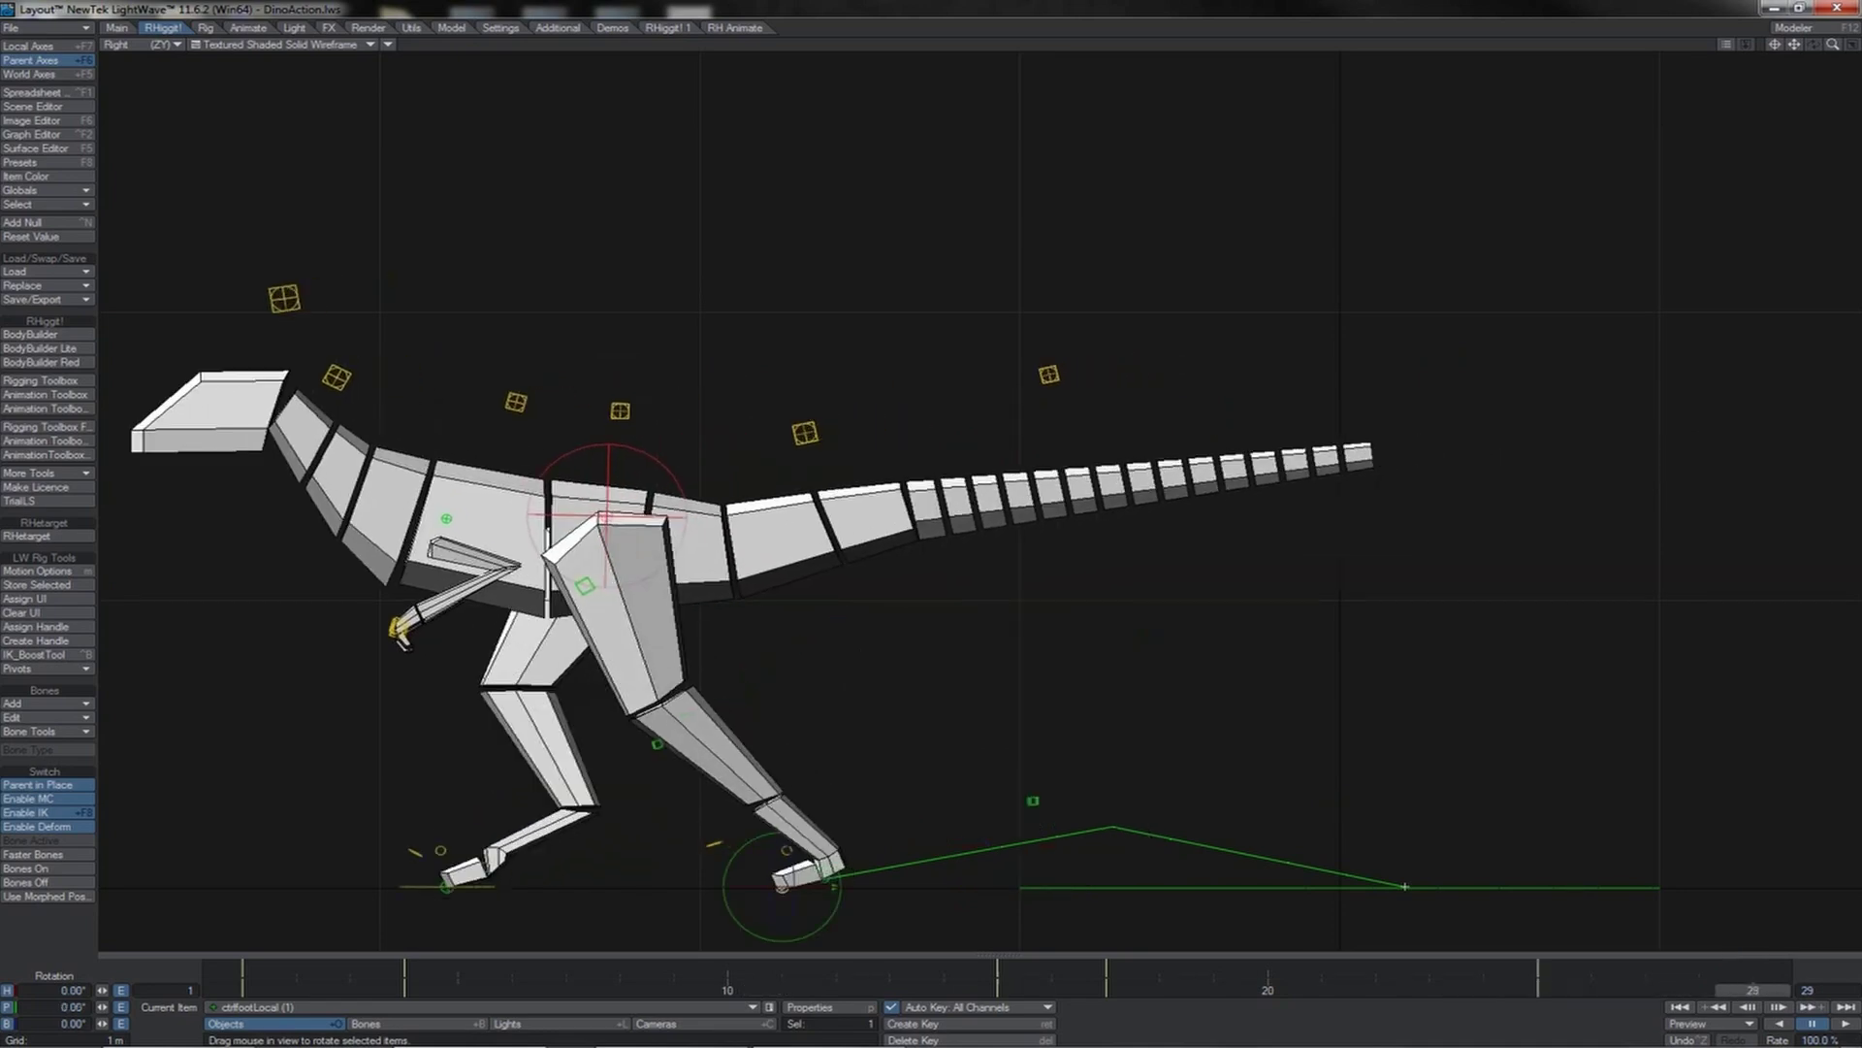
left_click_drag(1754, 972, 1701, 973)
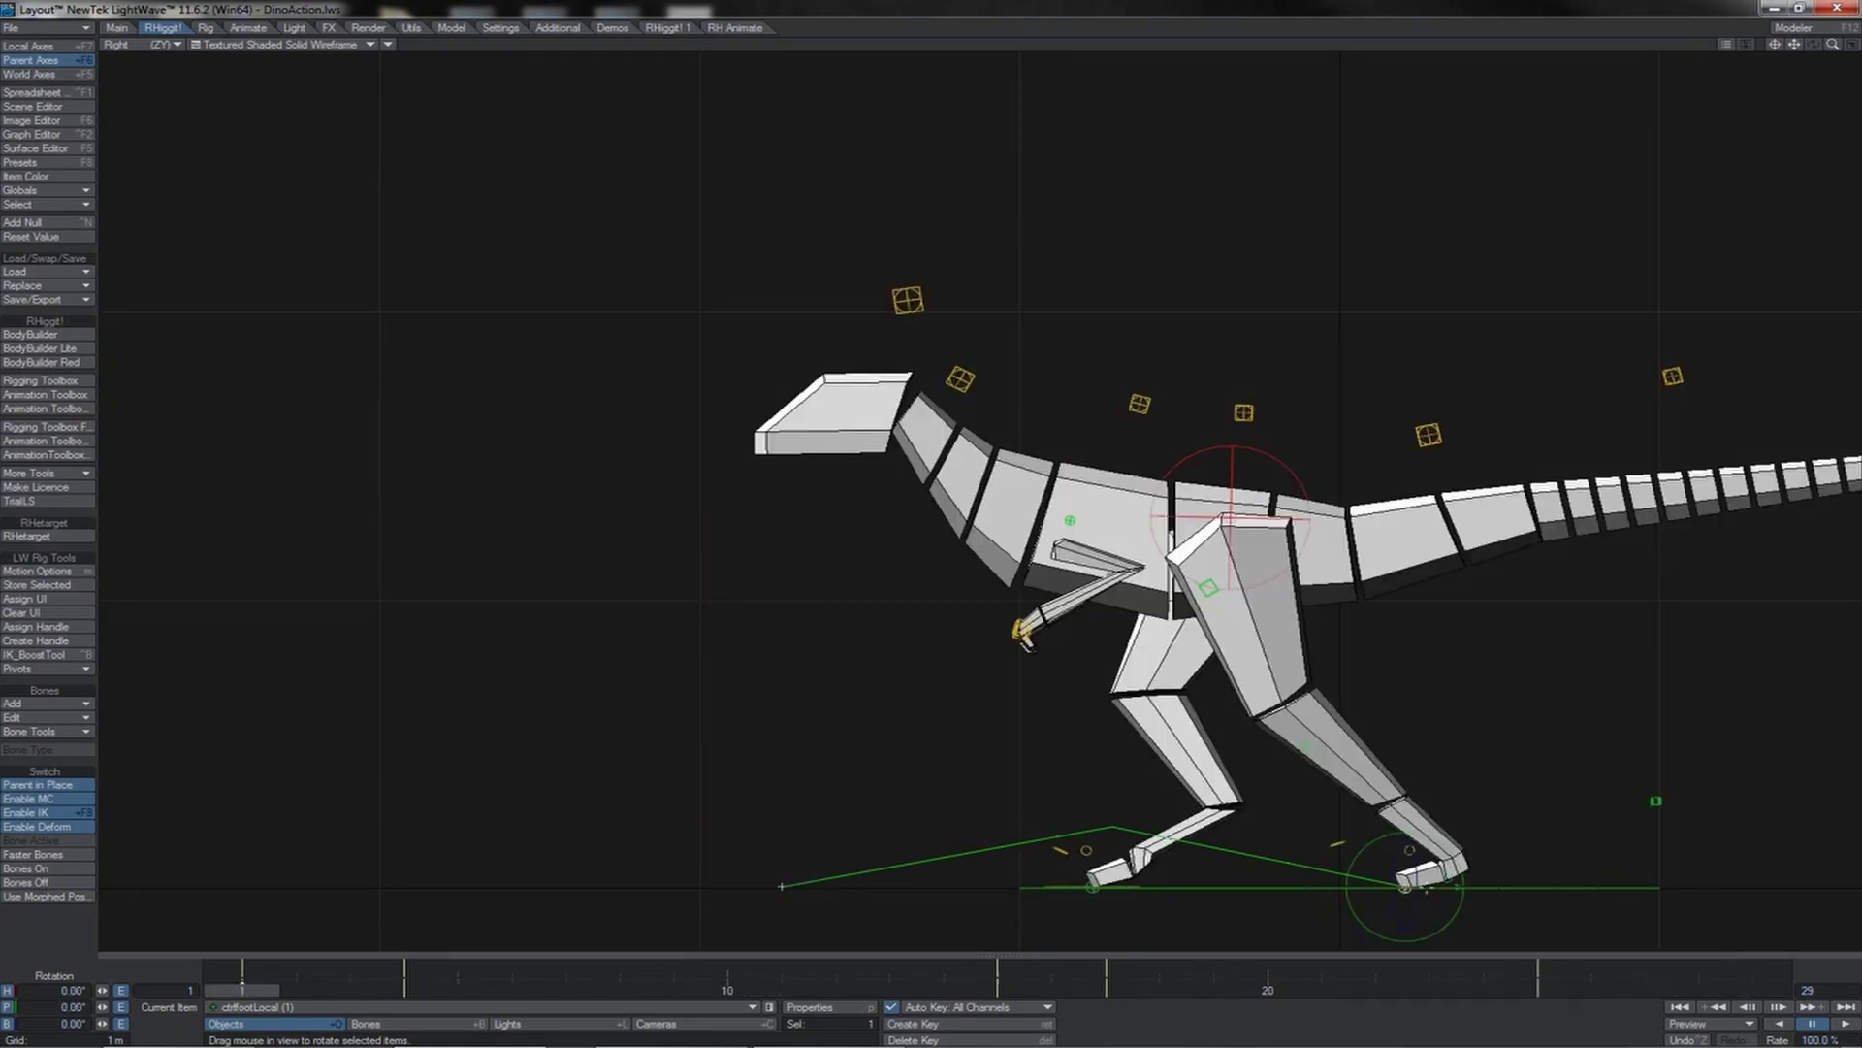
mouse_move(1453, 847)
left_mouse_down()
mouse_move(1412, 809)
mouse_move(1439, 776)
mouse_move(1432, 698)
left_mouse_up()
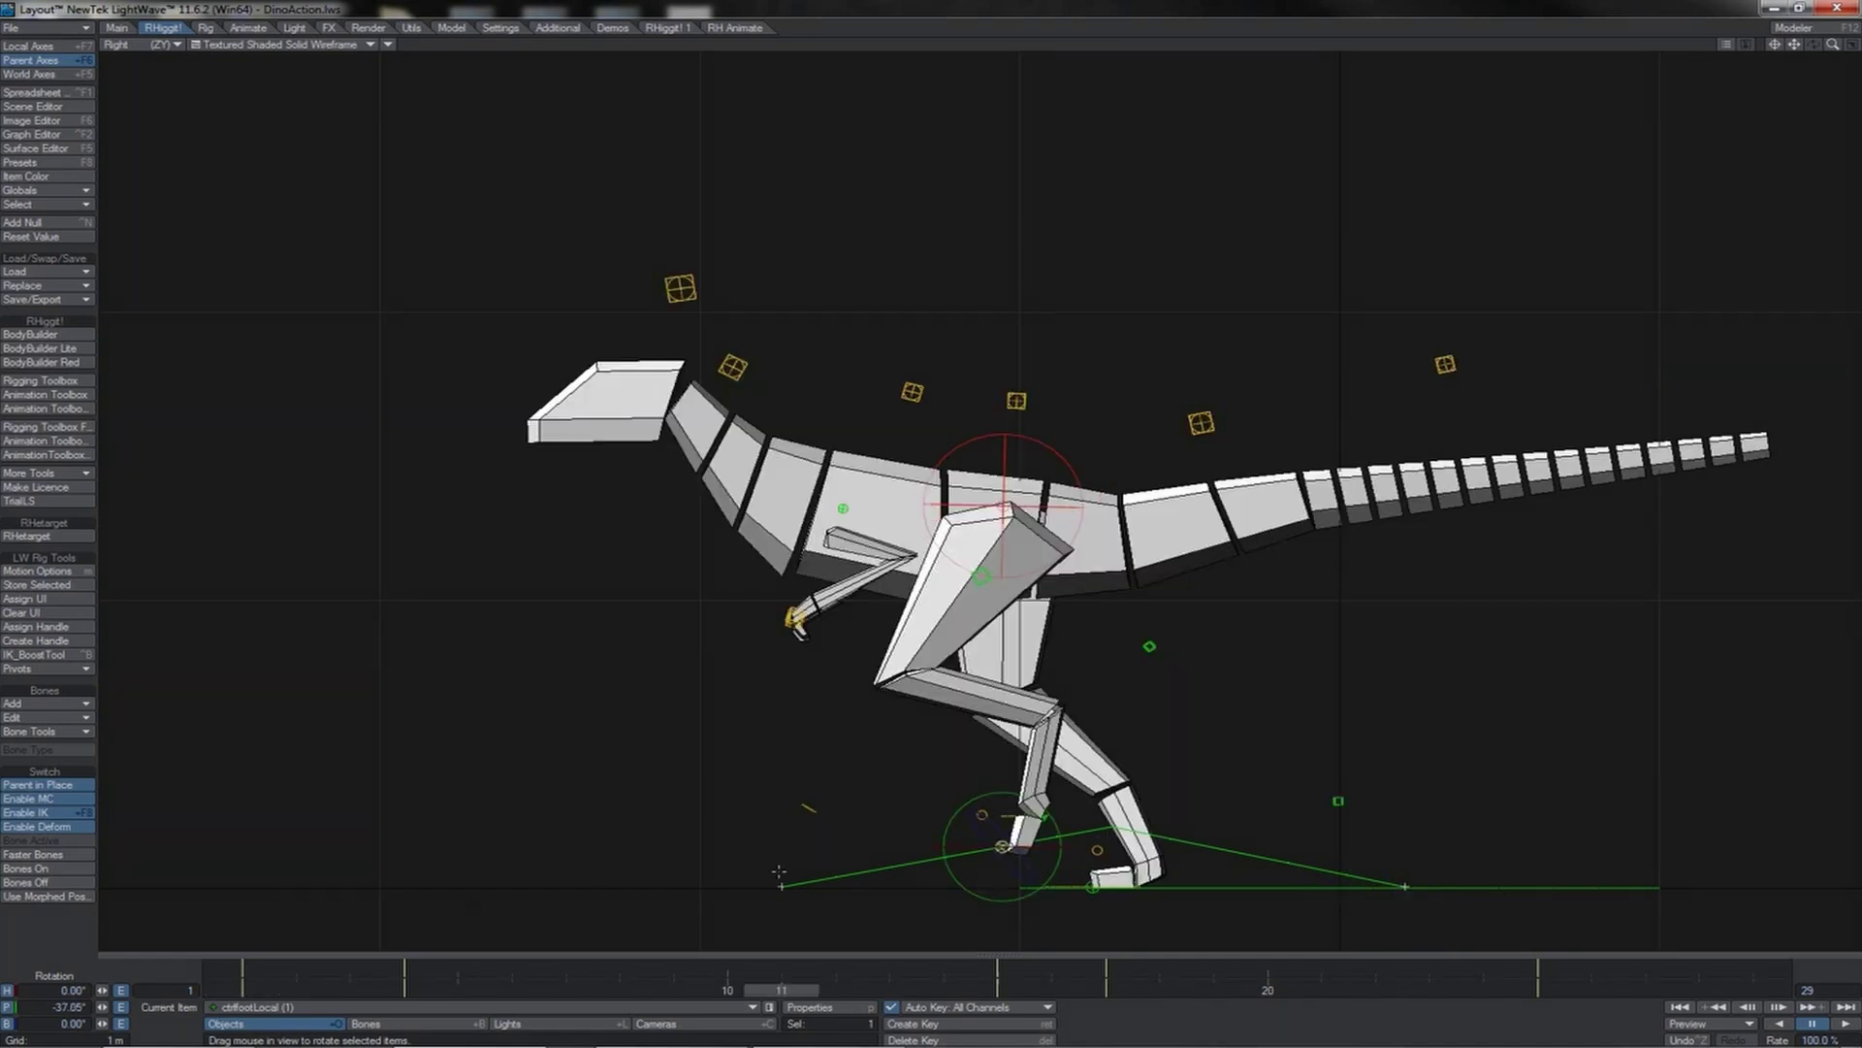
- At frame 11, move ctrl_target (2) to about X 103 mm, Y -140 mm, Z 123 mm in world axes and replay the walk
left_click_drag(794, 995, 674, 991)
left_click(1043, 815)
left_click_drag(679, 992, 782, 991)
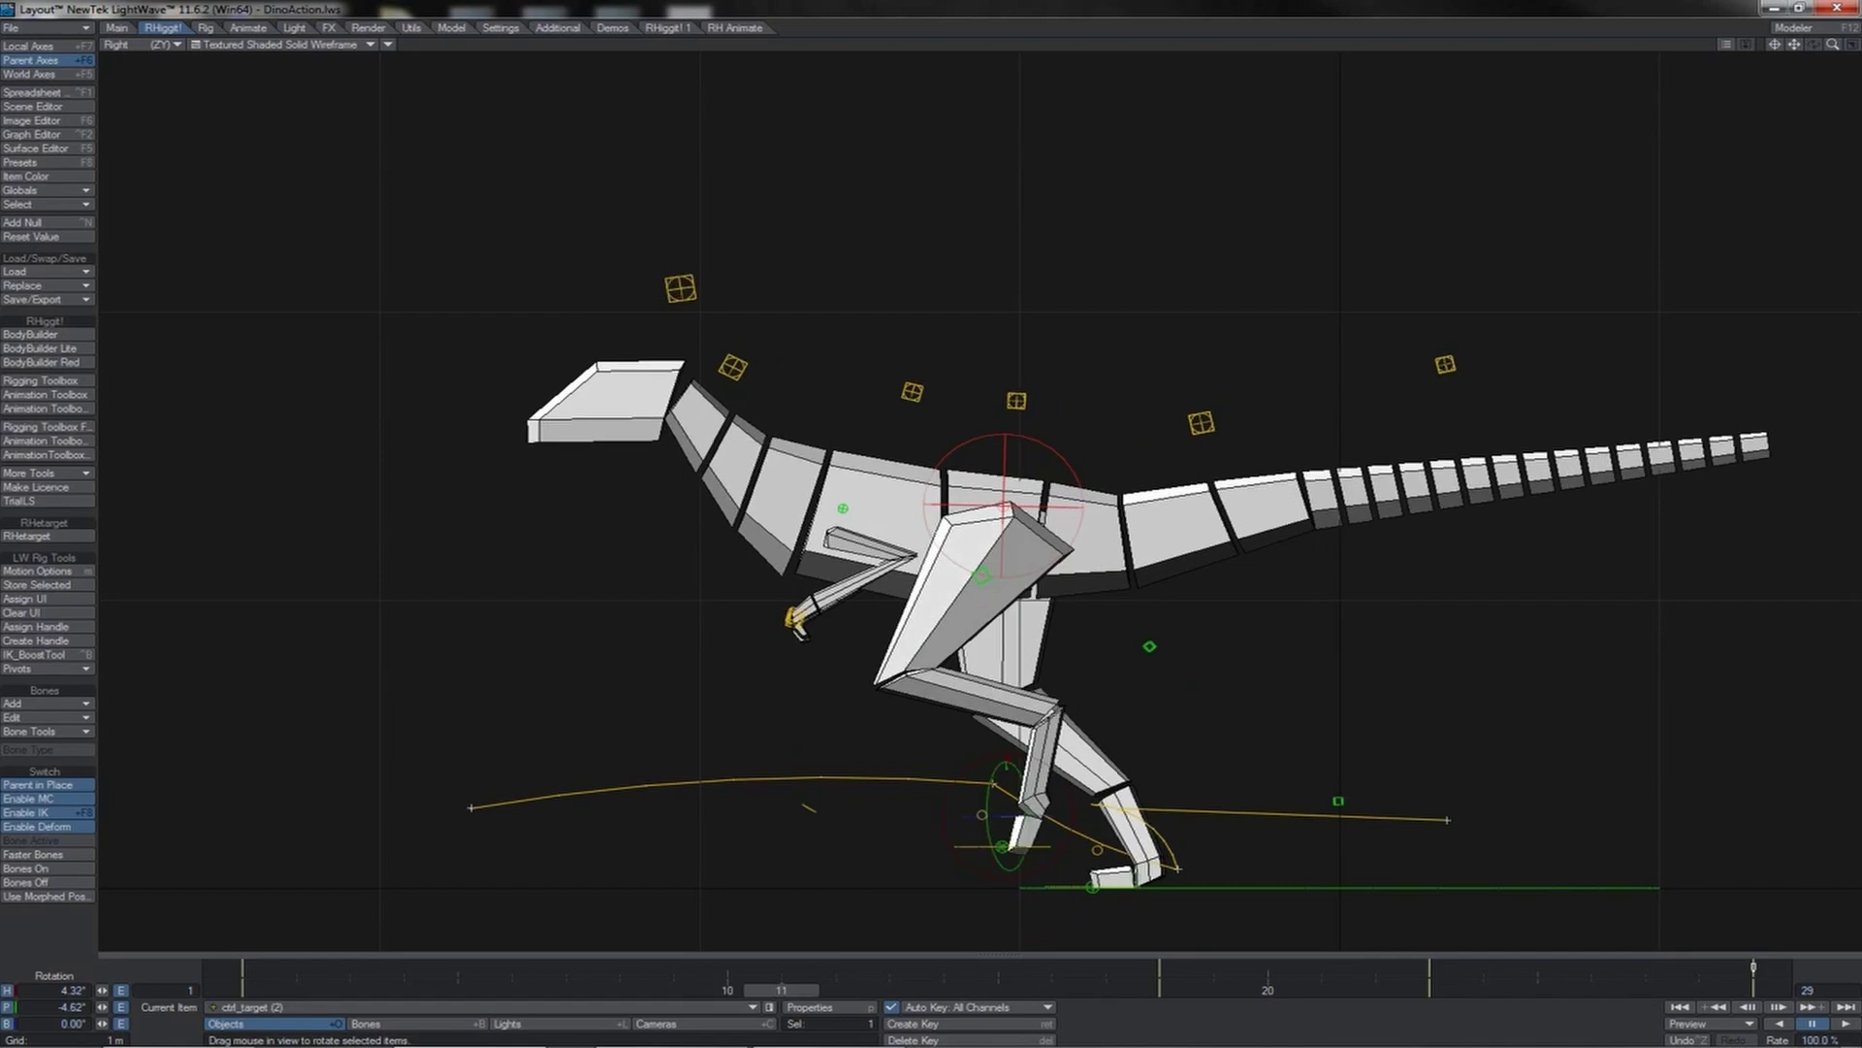
key("t")
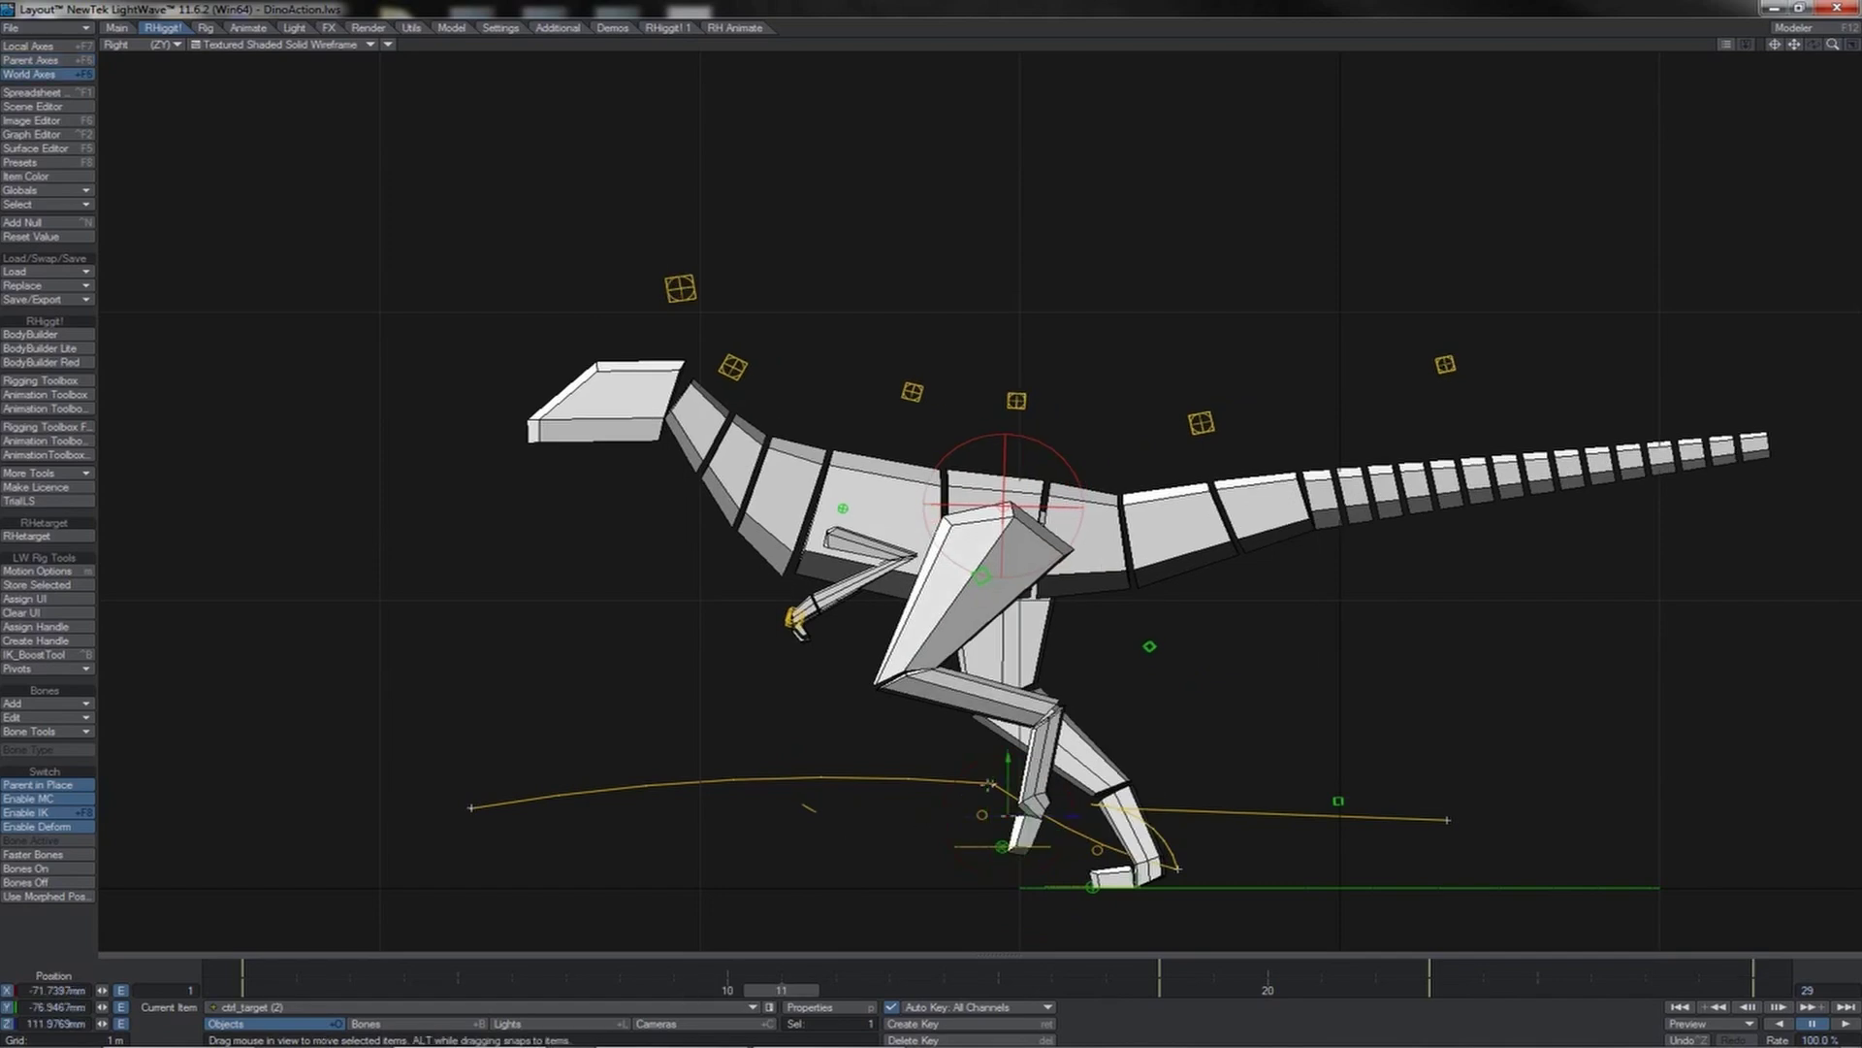
left_click_drag(1007, 778, 1128, 808)
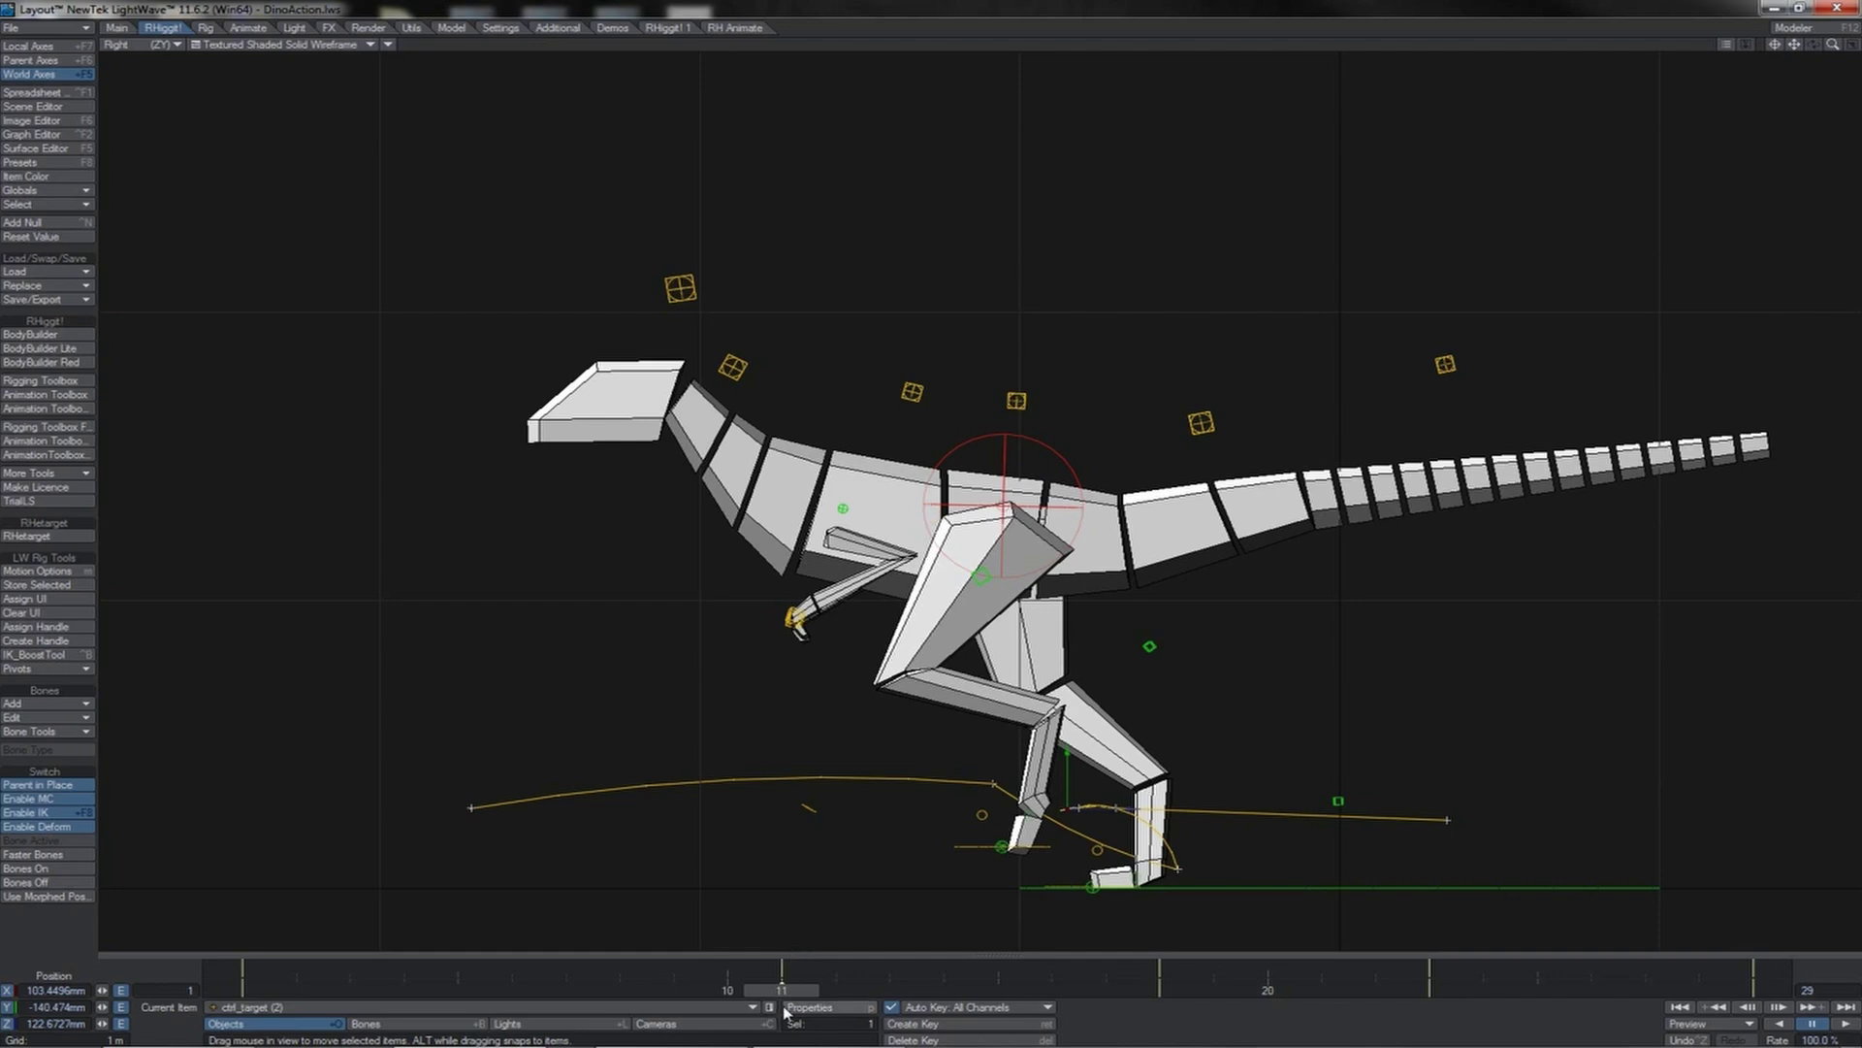
left_click_drag(781, 990, 1376, 990)
left_click(1846, 1025)
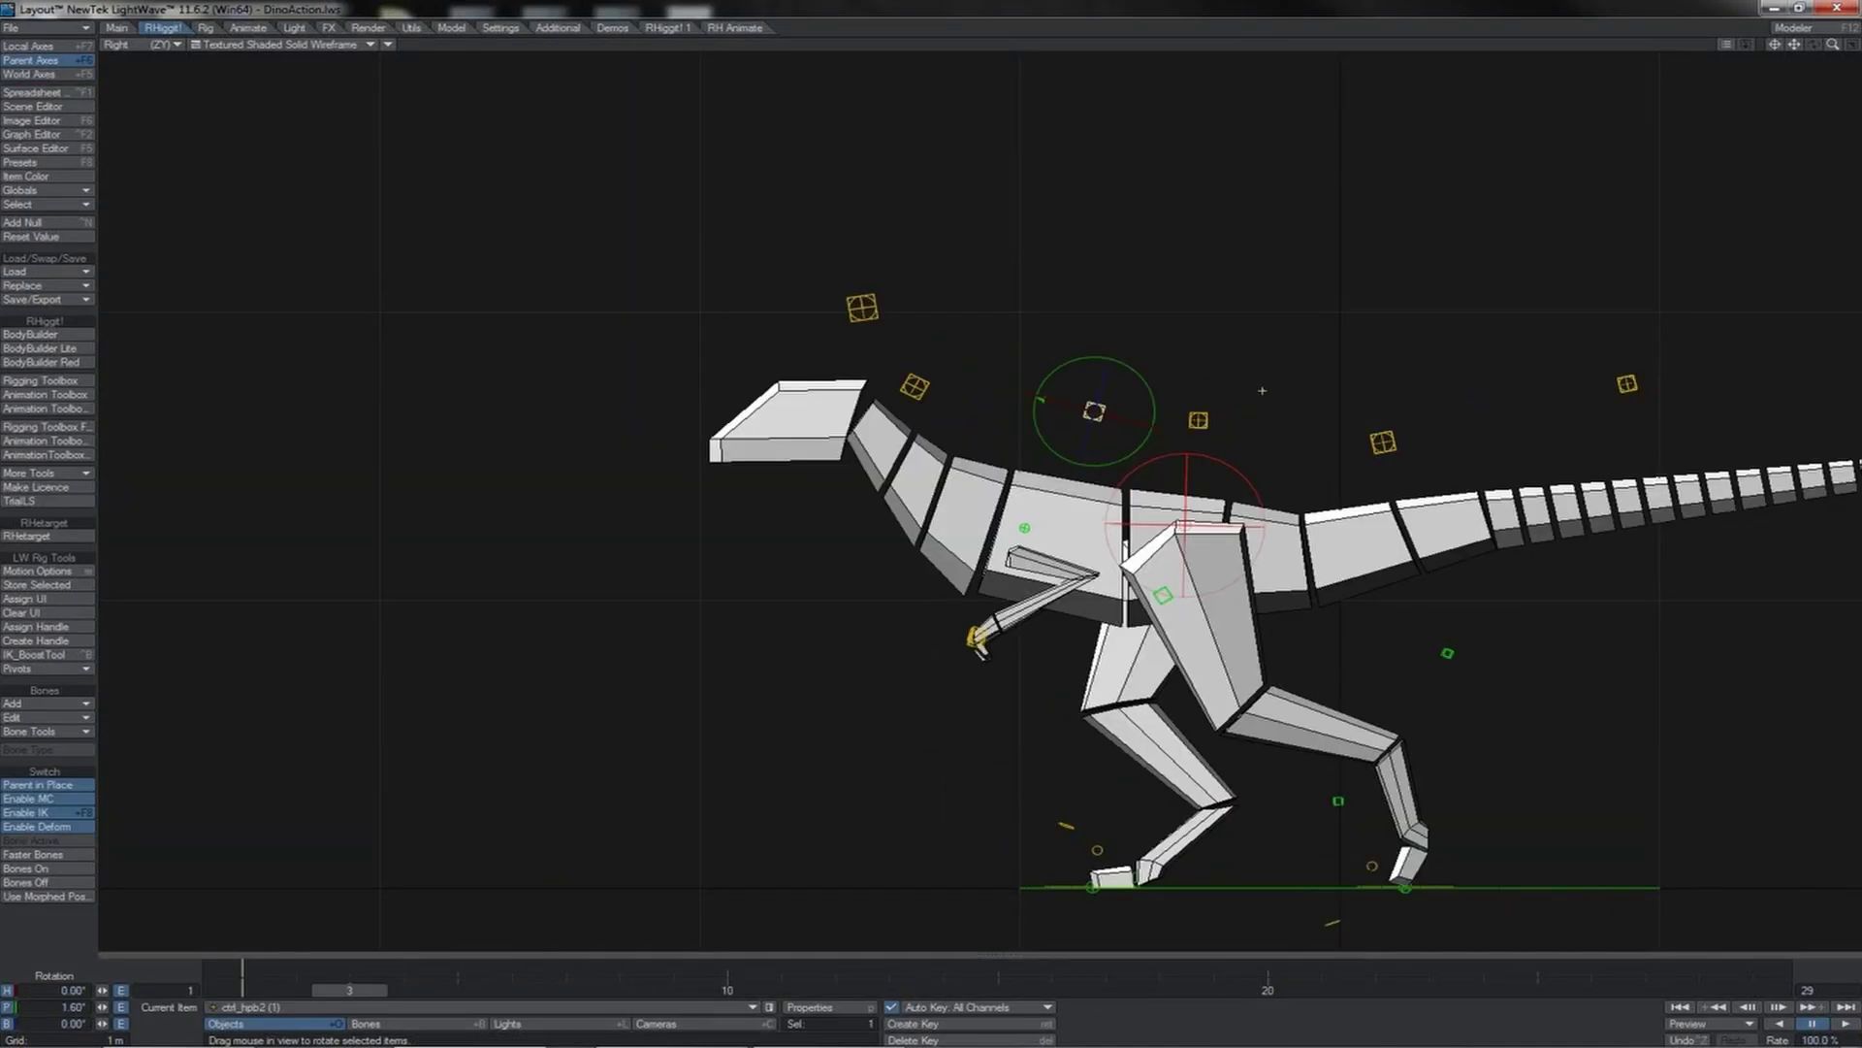
- Step through the first nine frames to compare the hip's low point with the leg poses and find where the upper body should react
key("Right")
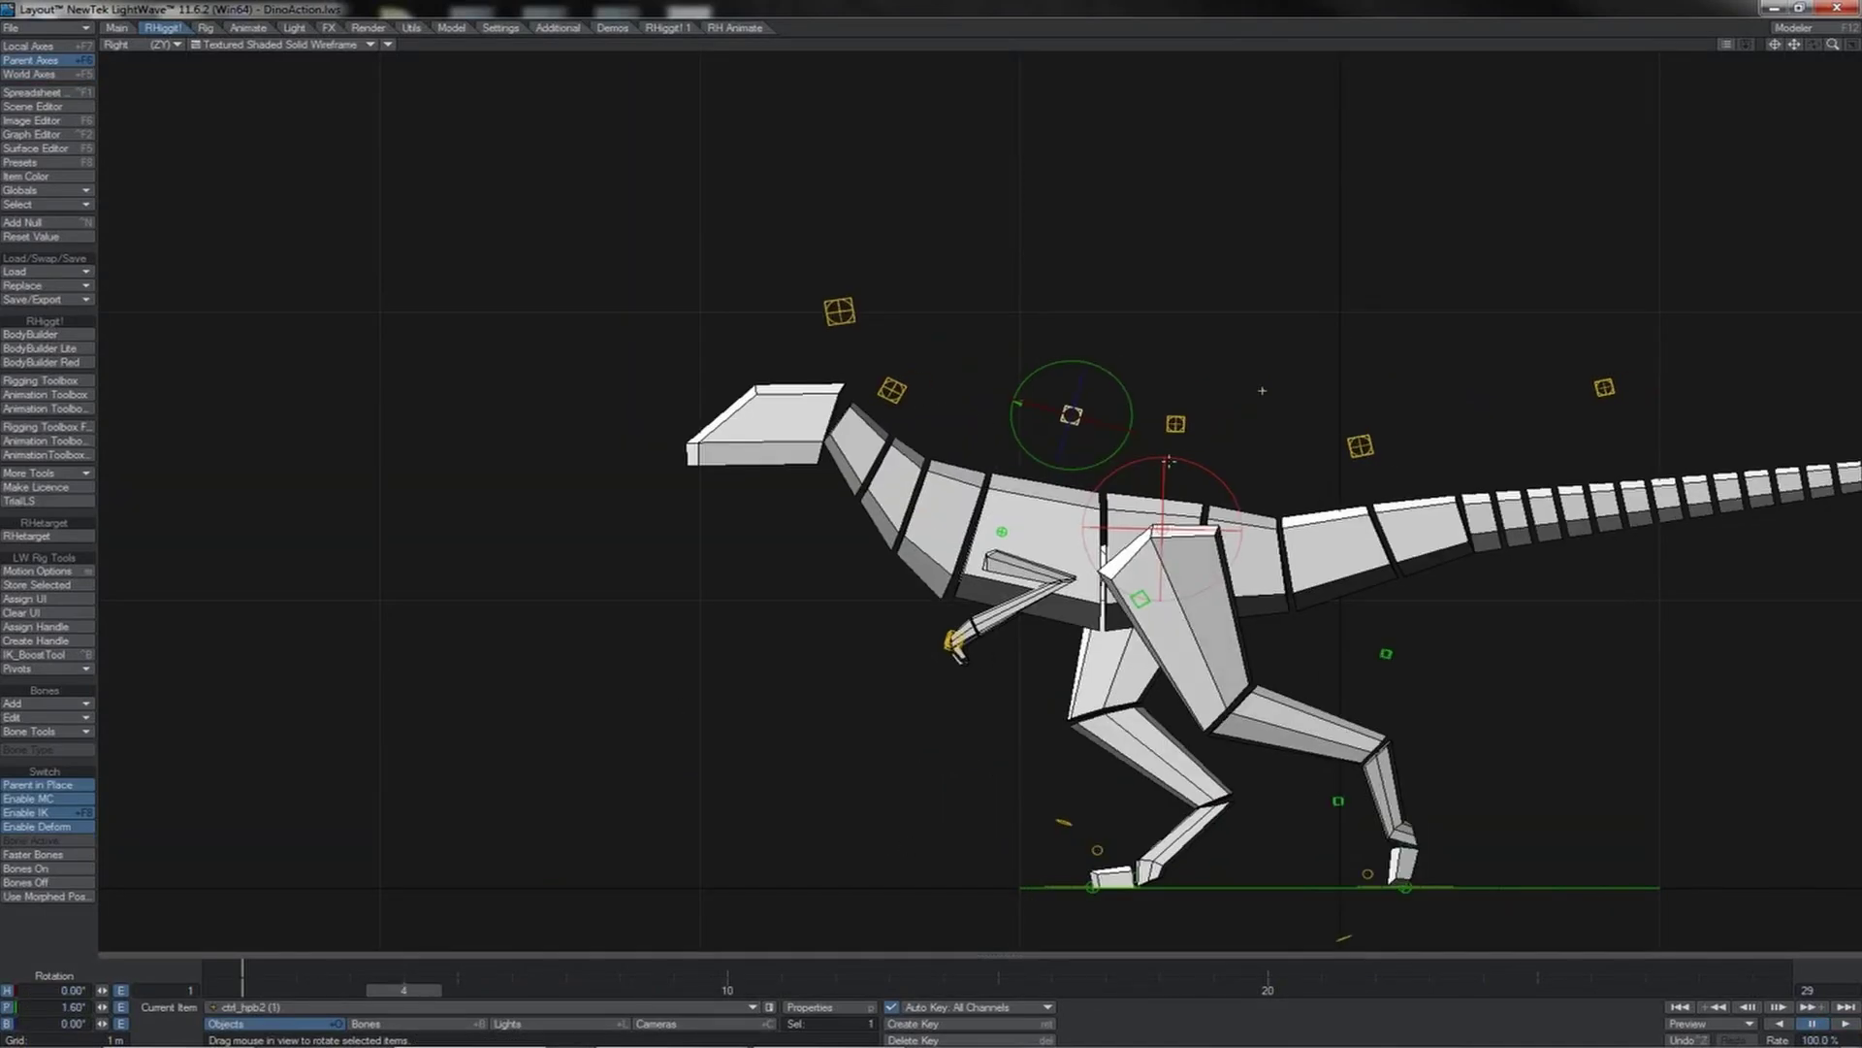
left_click_drag(405, 989, 457, 990)
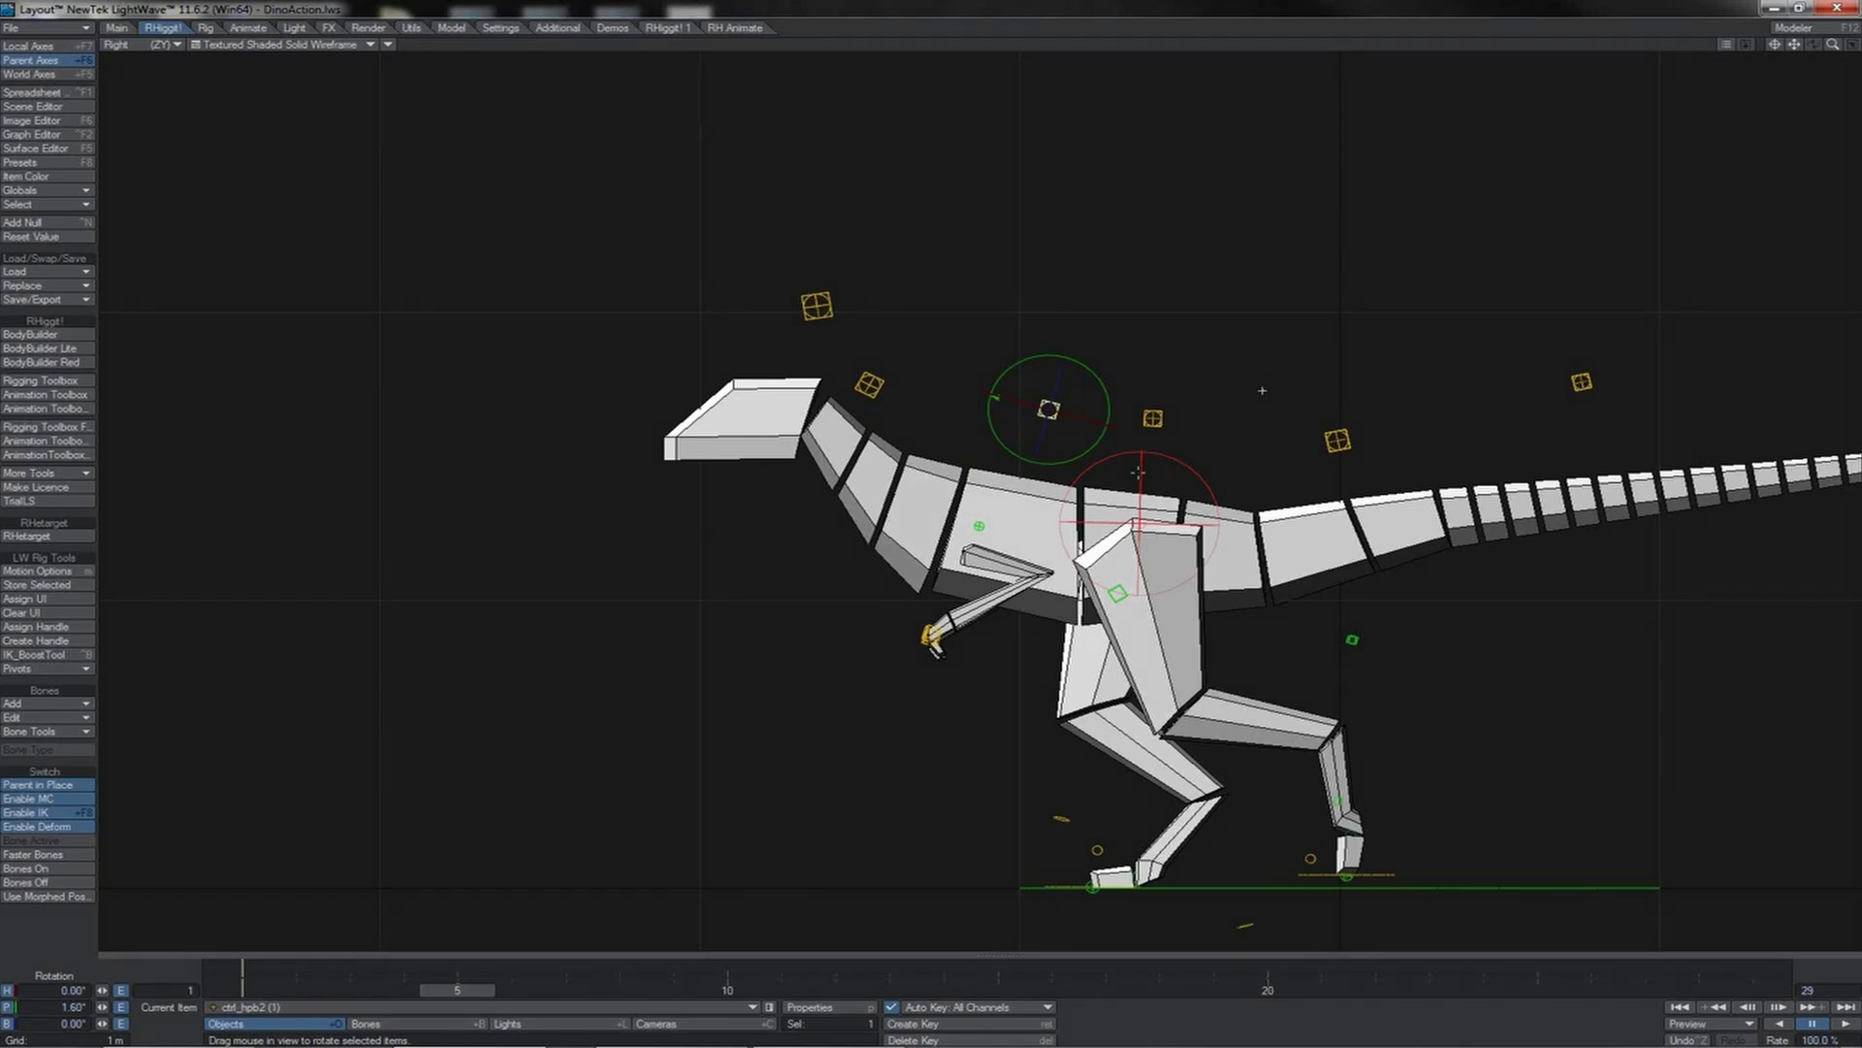
left_click(1138, 472)
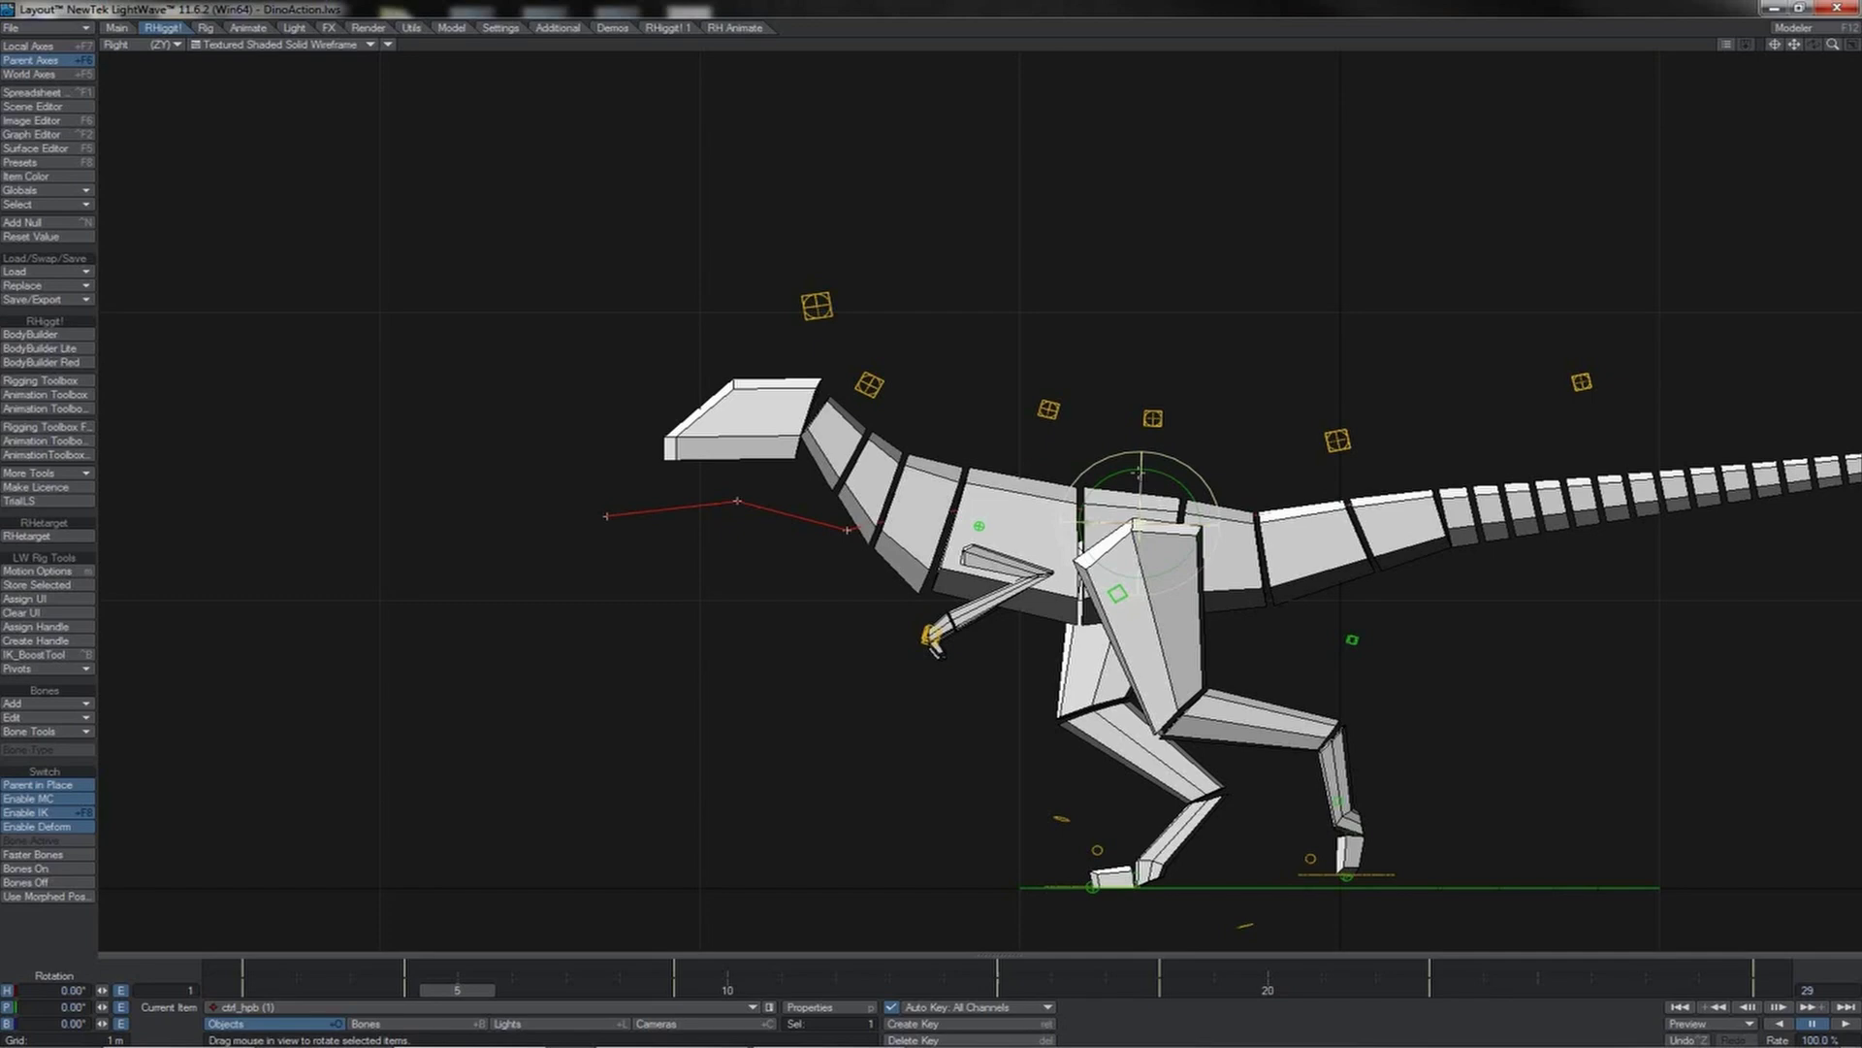
key("Left")
key("shift+Right")
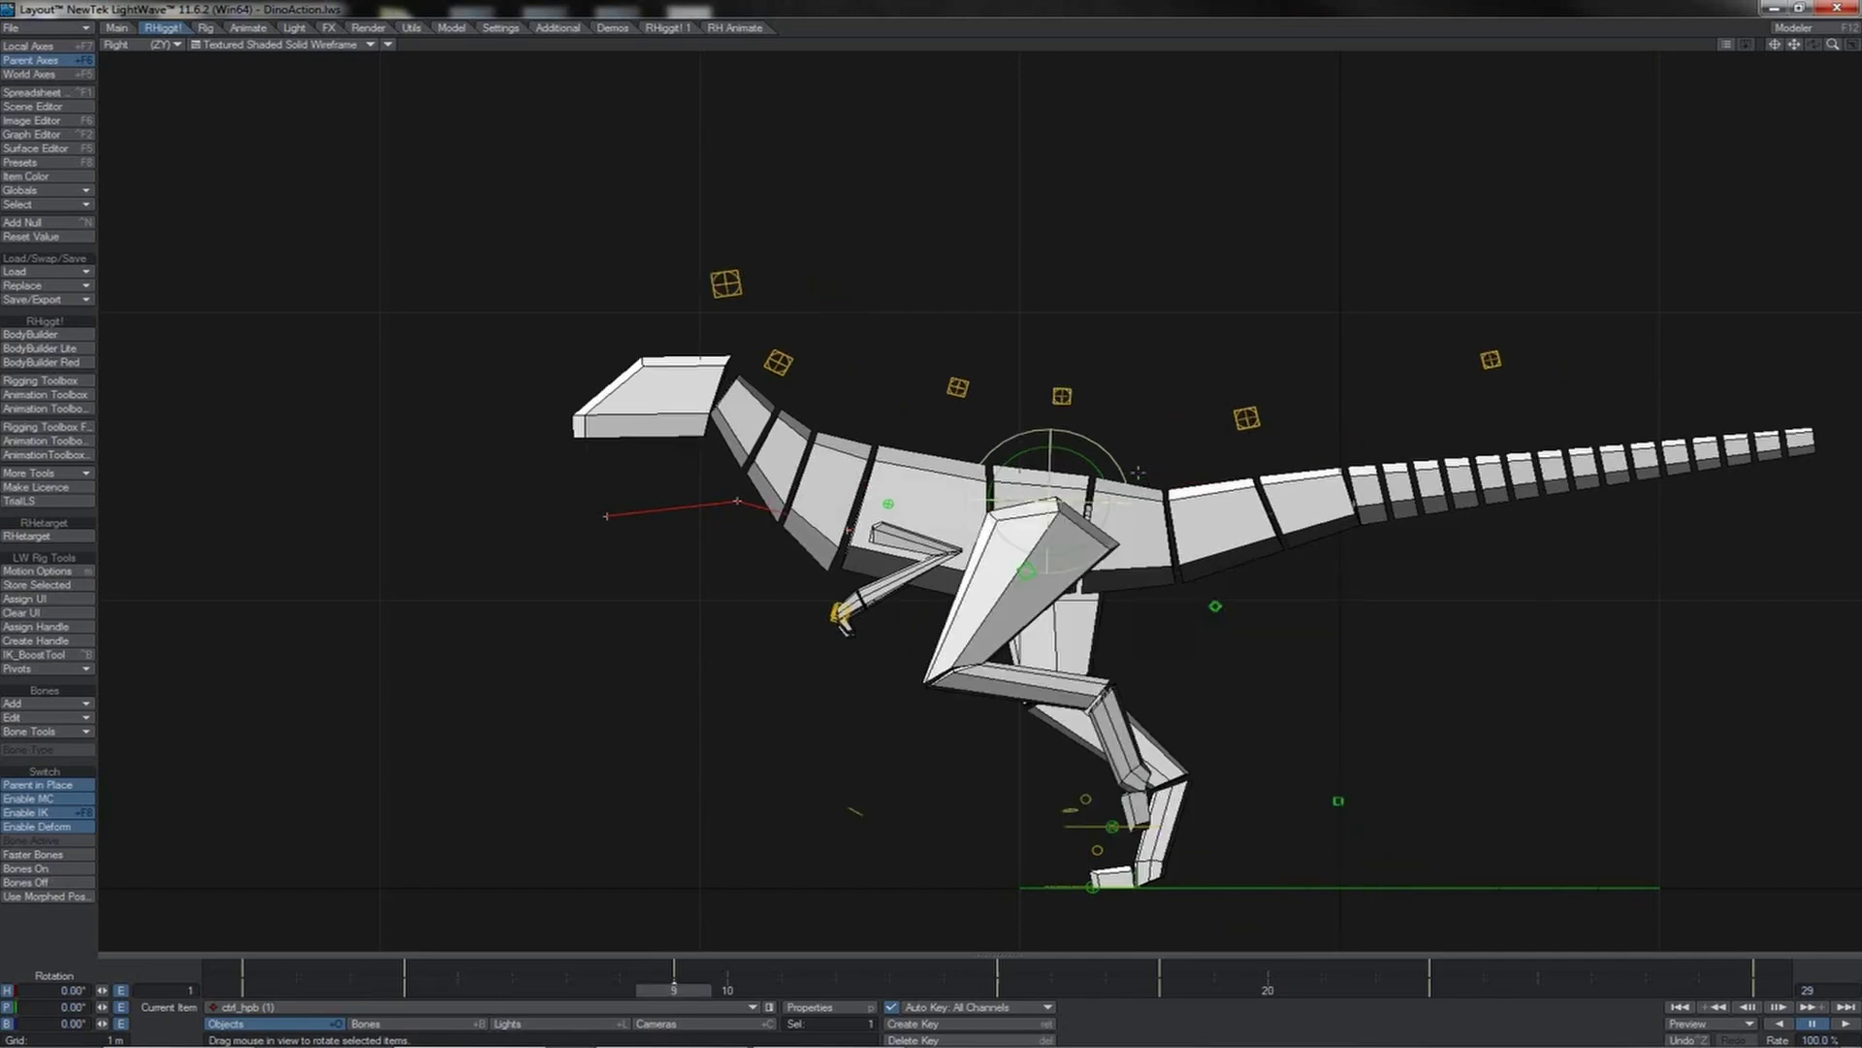
key("Left")
key("Left")
key("Left")
key("Left")
key("Left")
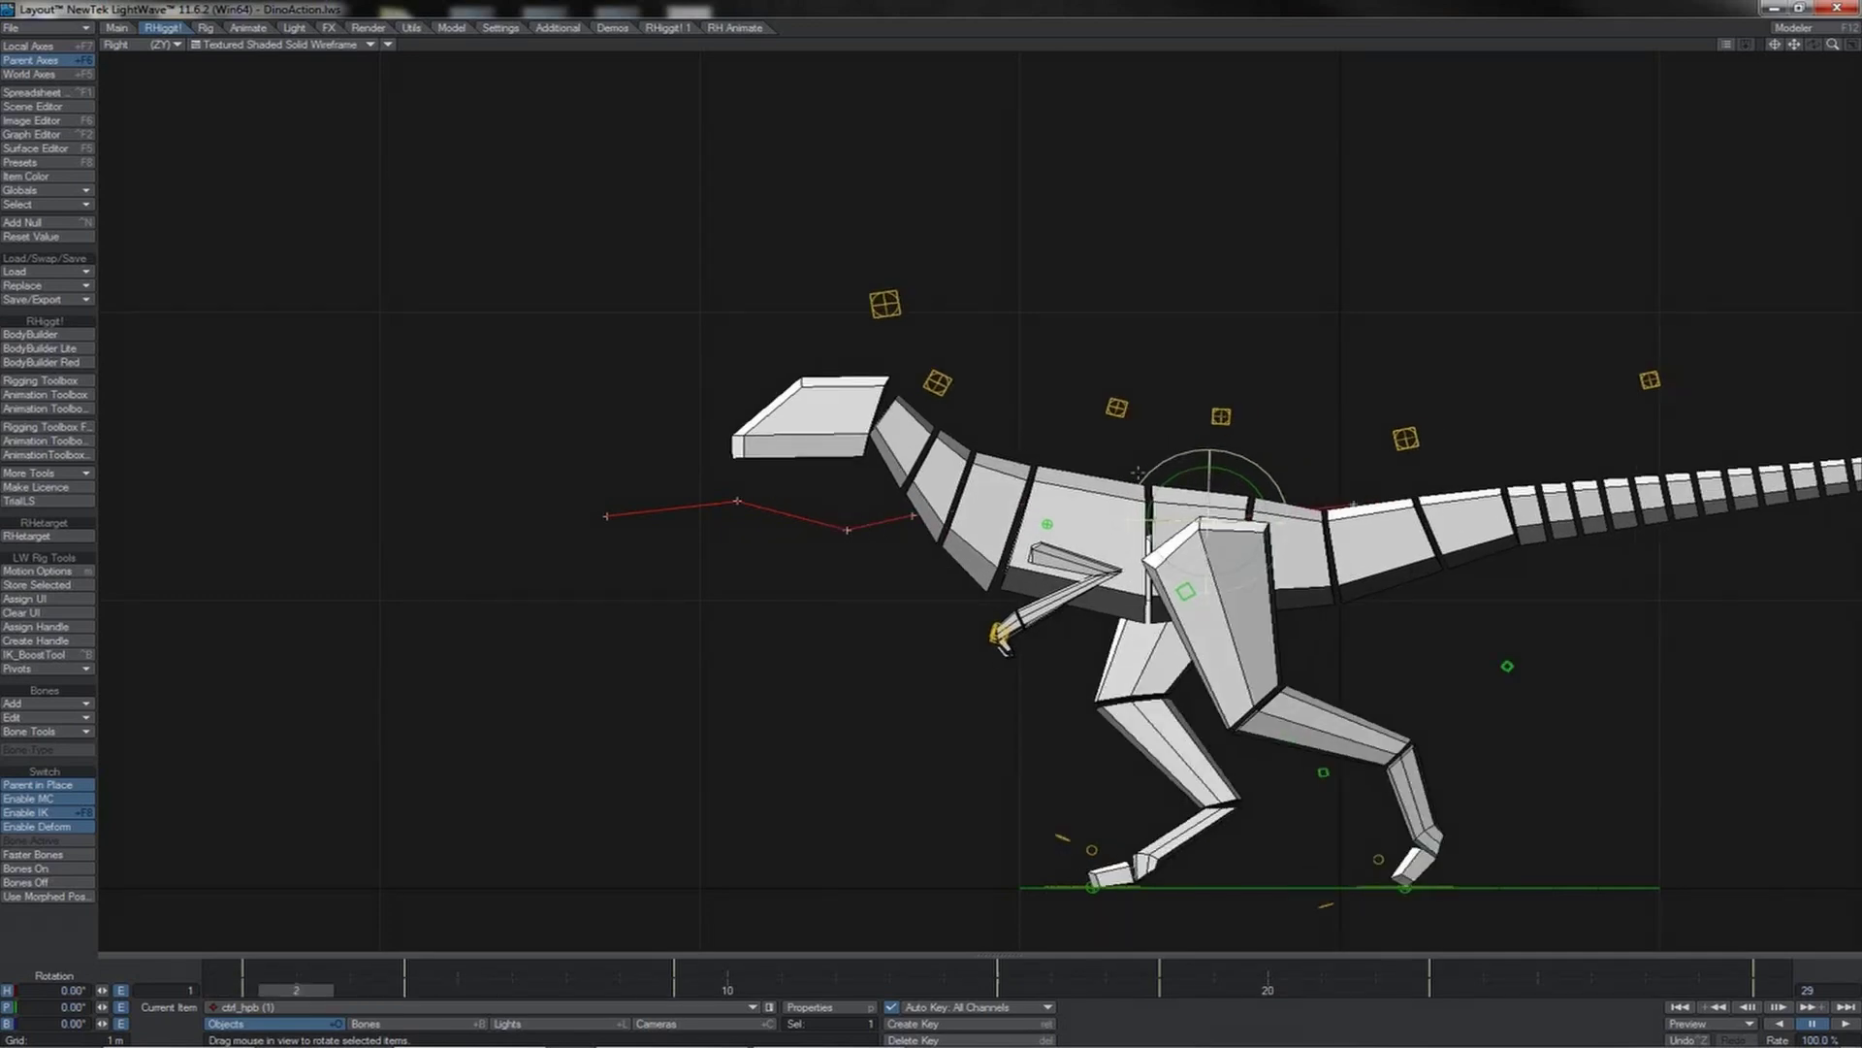
key("Right")
key("Left")
key("Left")
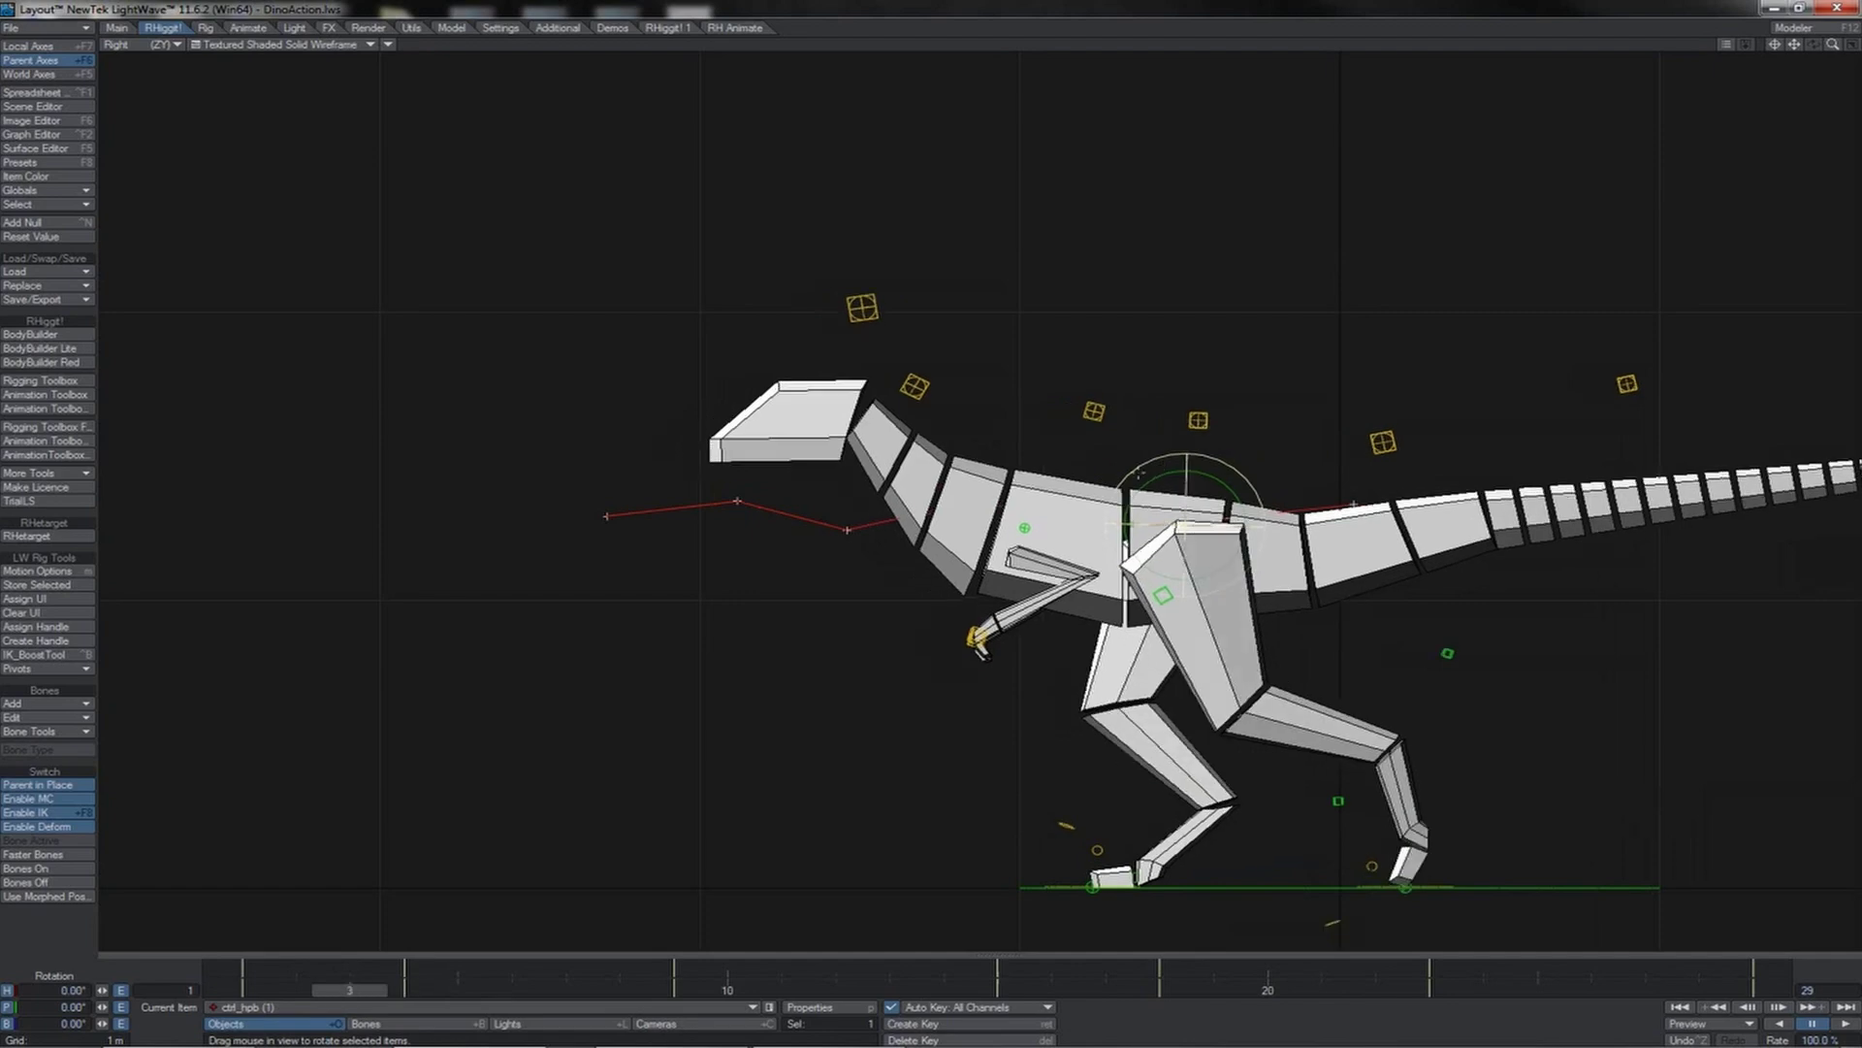
key("Right")
key("Left")
key("Right")
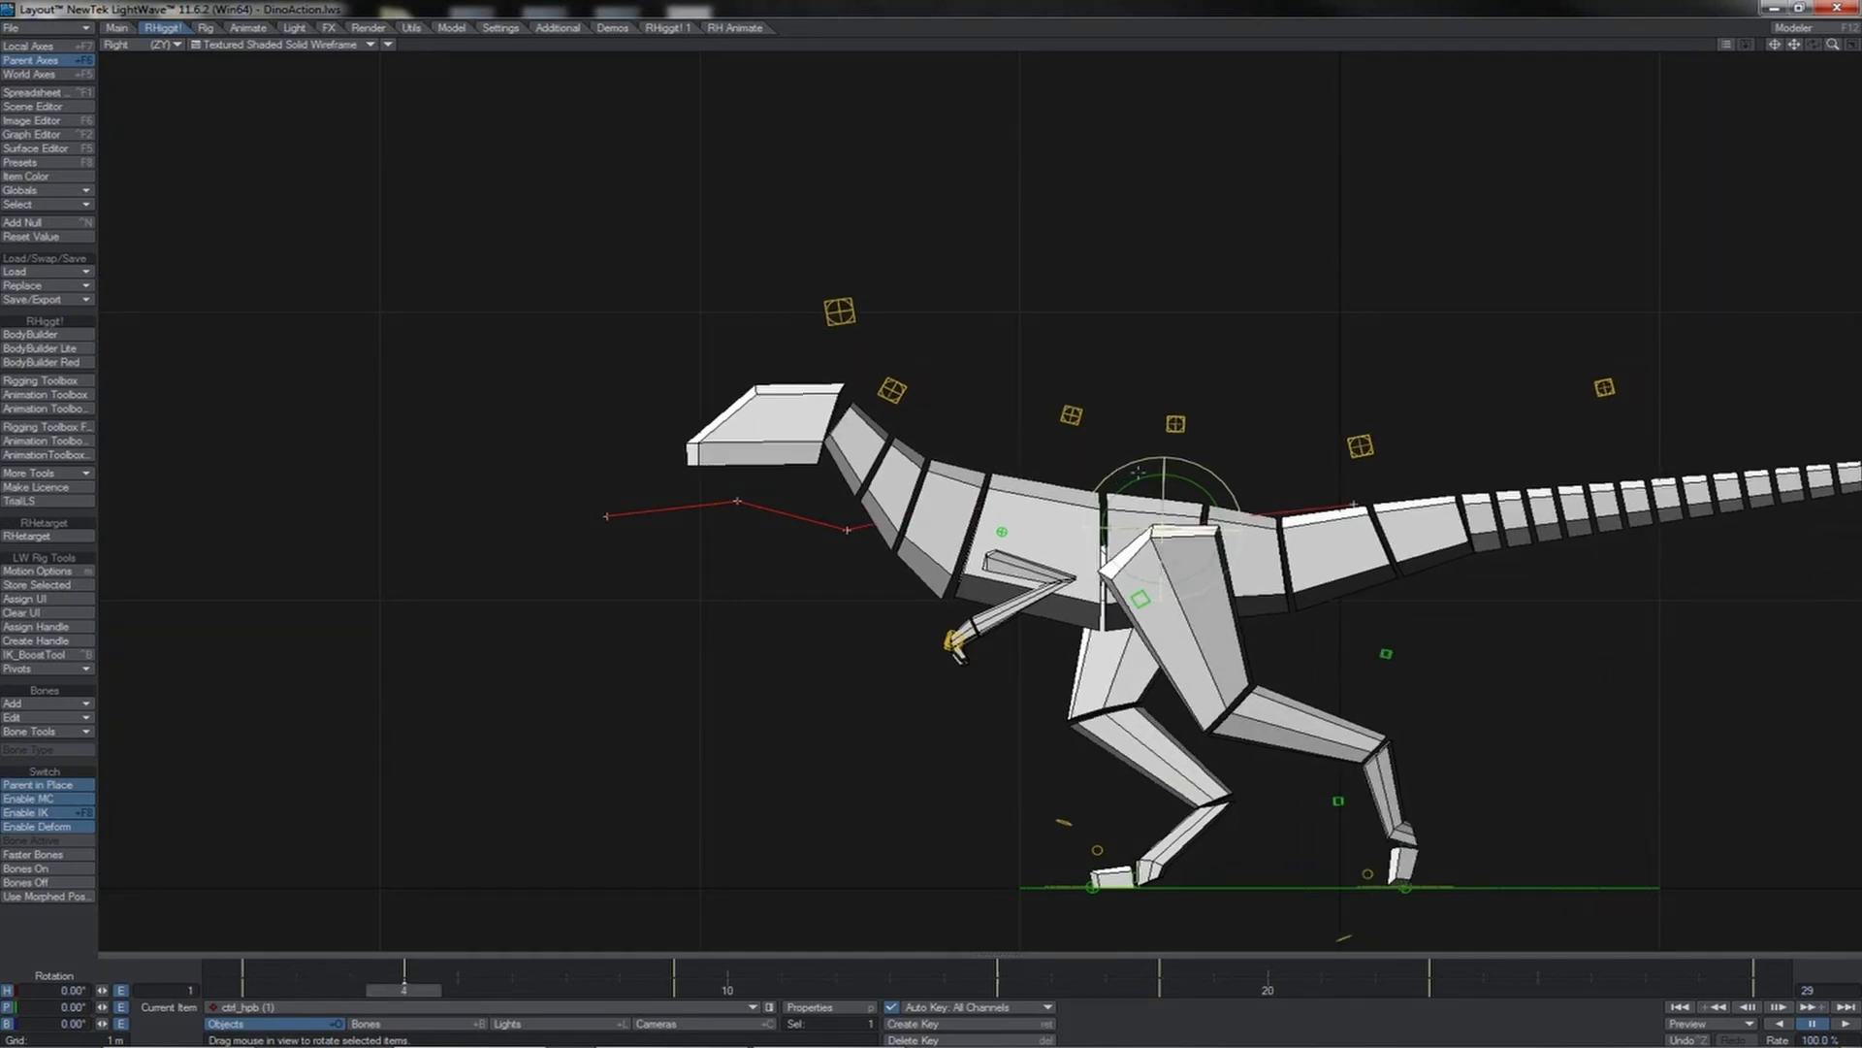
key("Right")
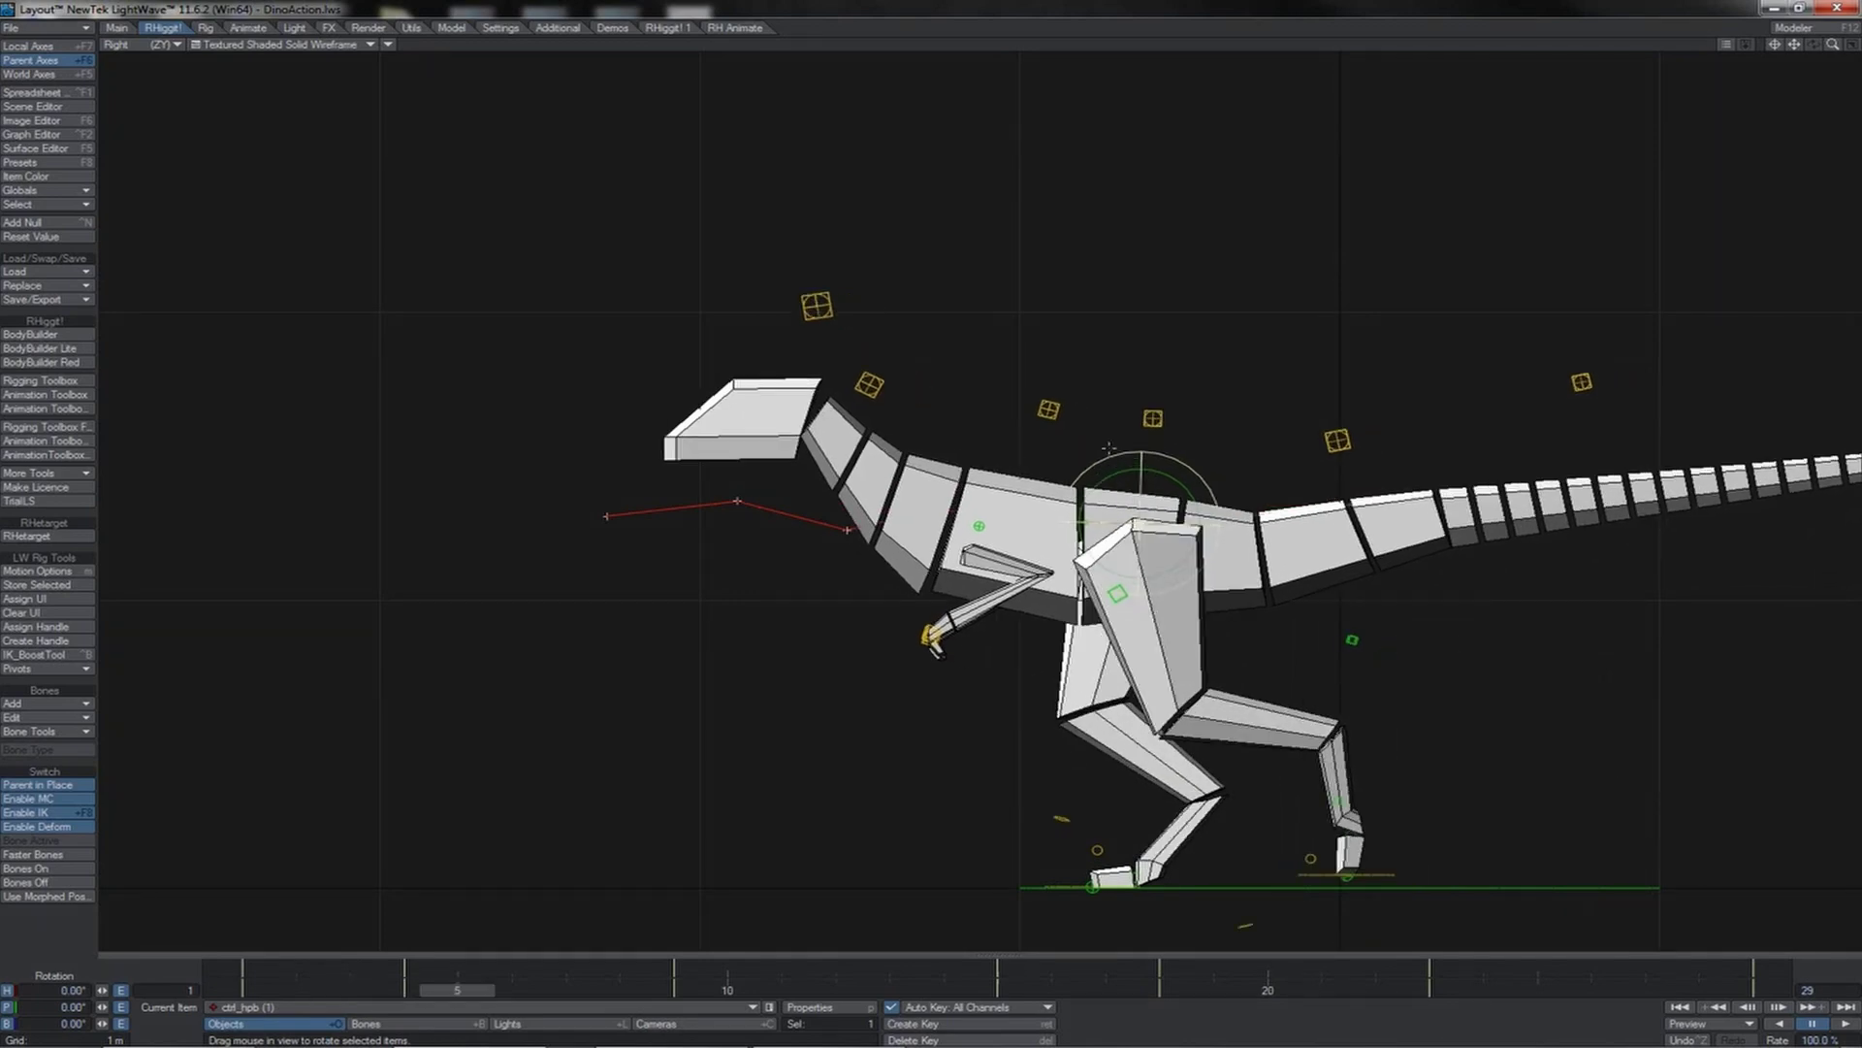
- Set the pitch of ctrl_hpb2 (1) to 0° at frame 5 and key the same rotation at frame 19
left_click(1050, 409)
left_click_drag(1069, 413, 1069, 399)
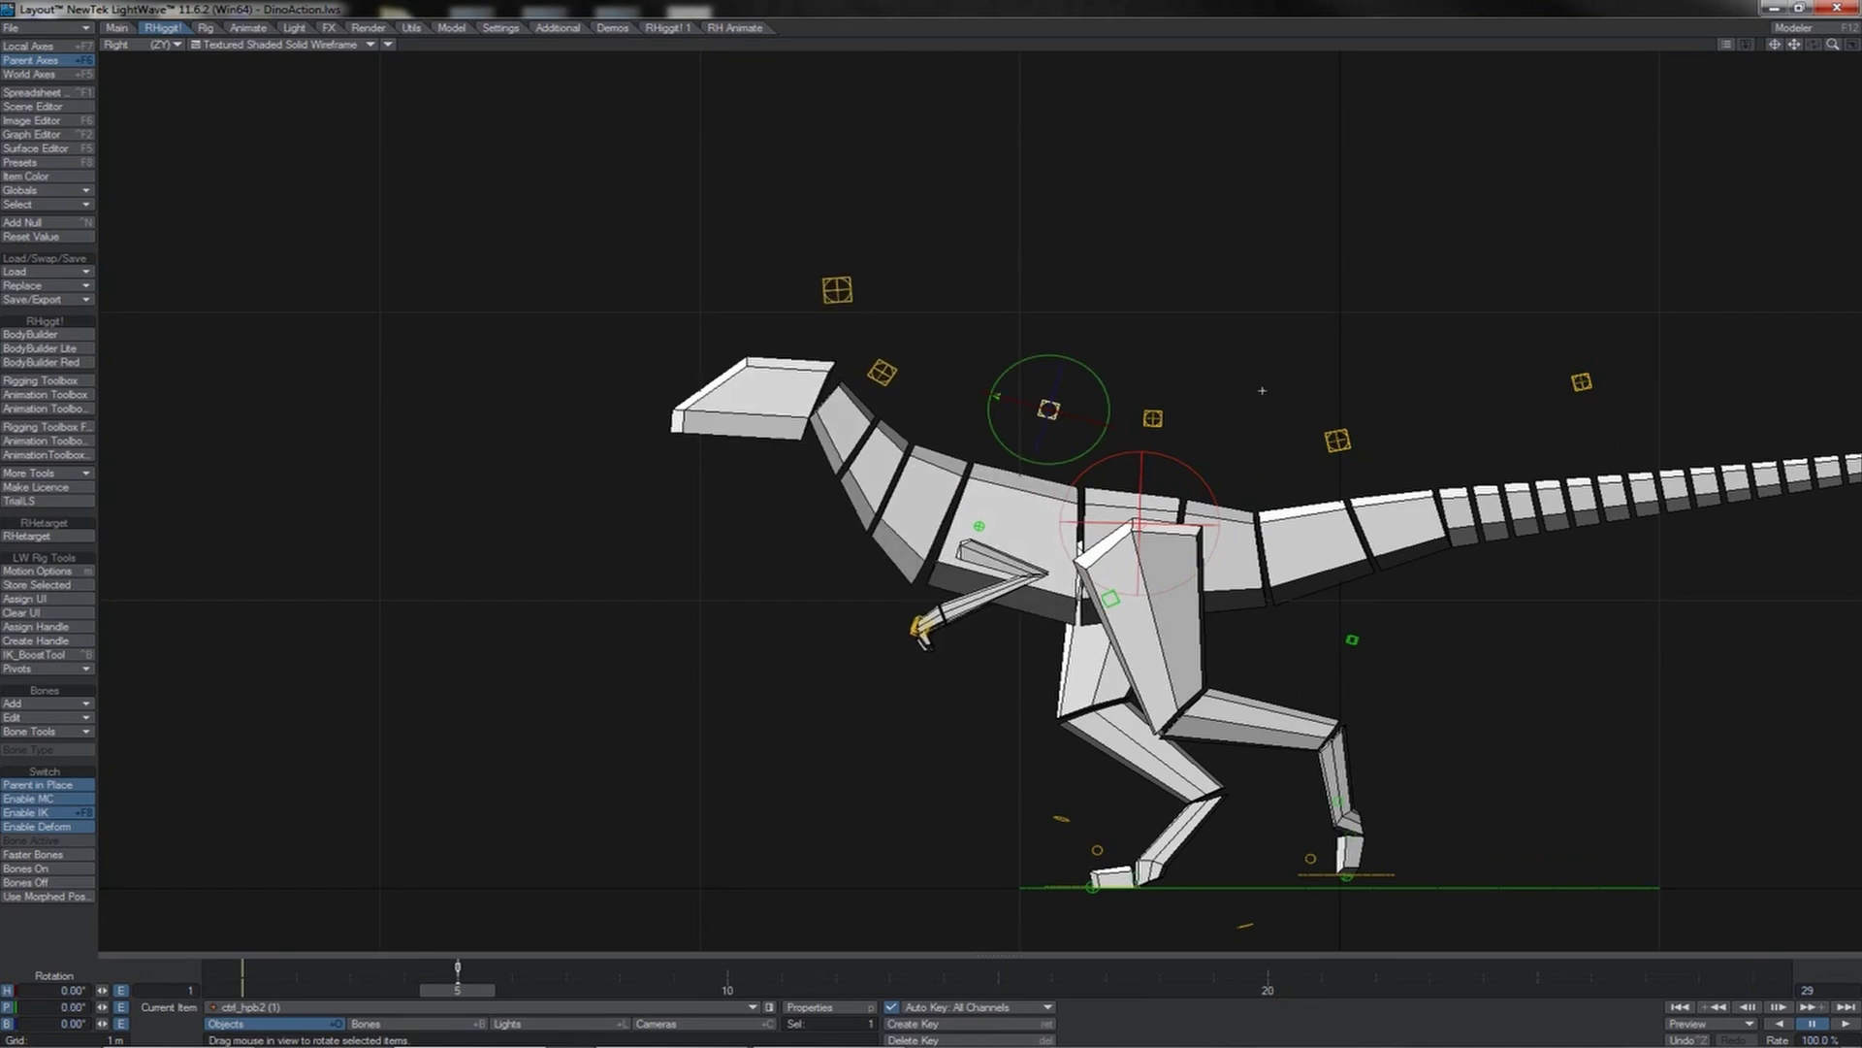
left_click(1137, 448)
key("shift+Right")
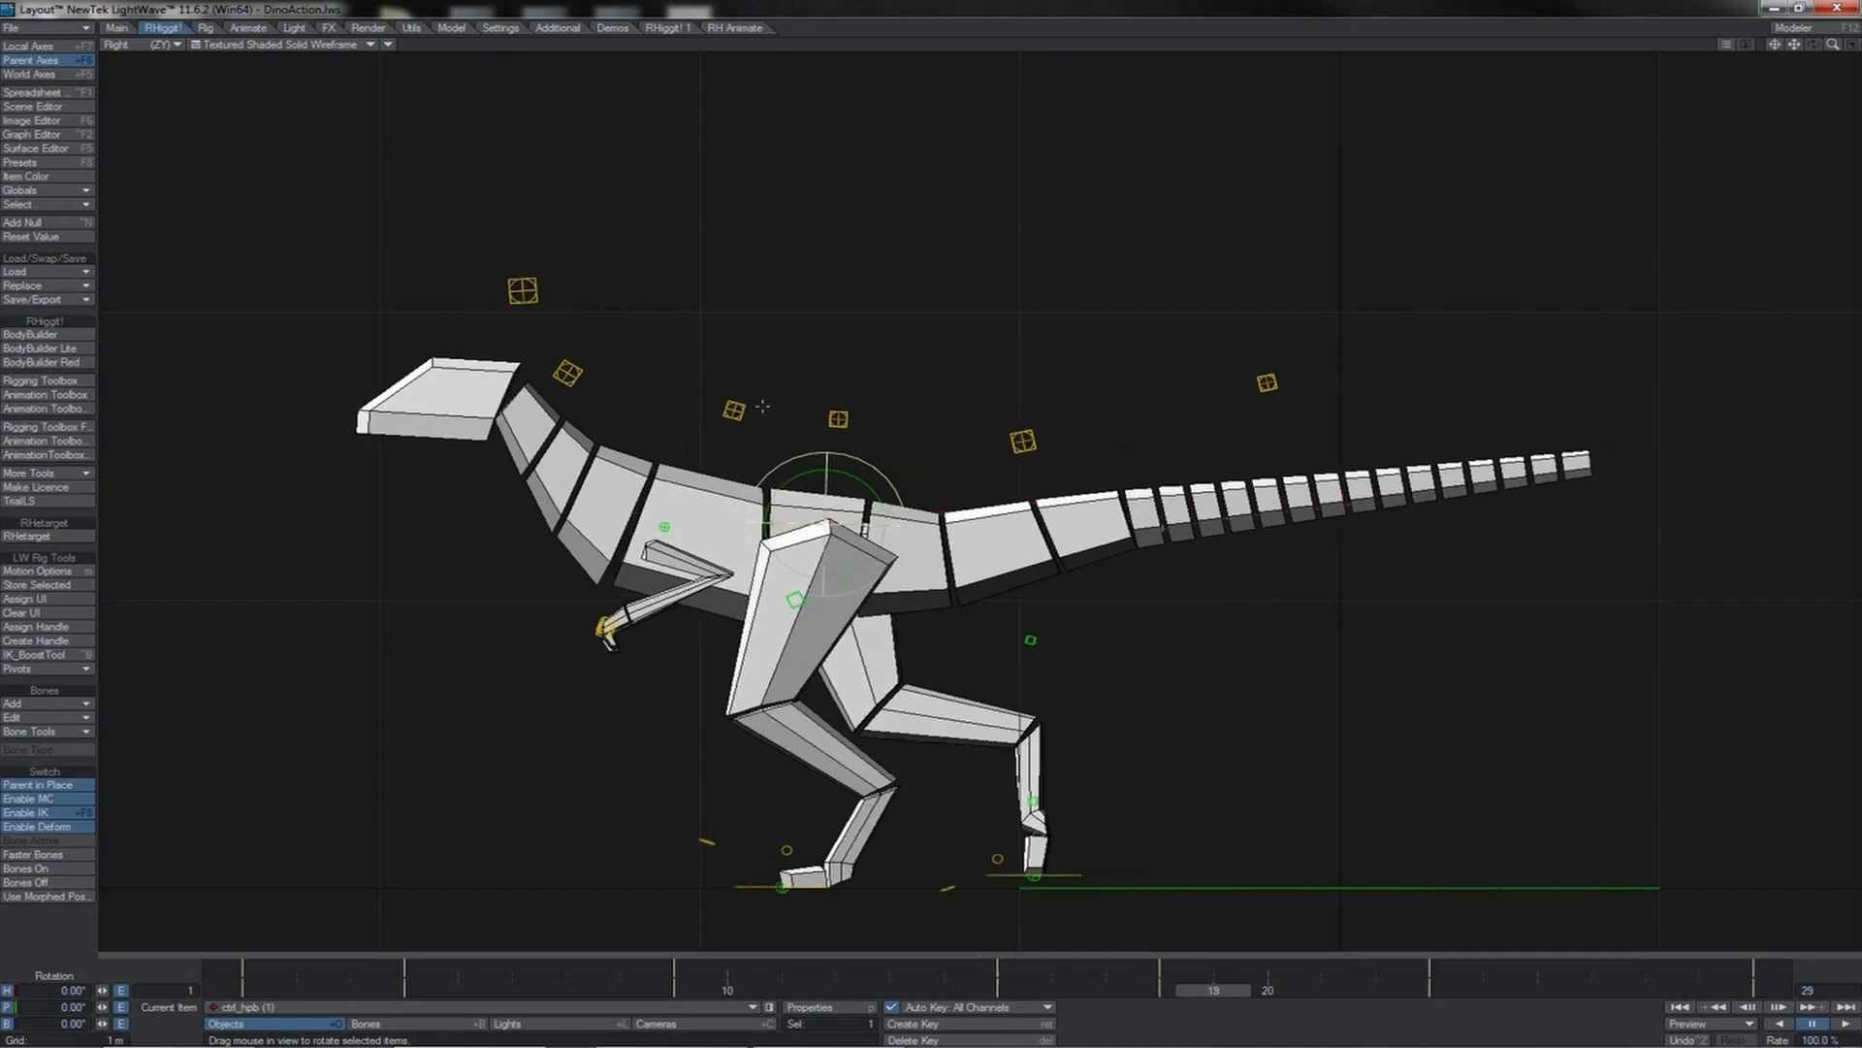
left_click(740, 407)
key("Return")
key("Return")
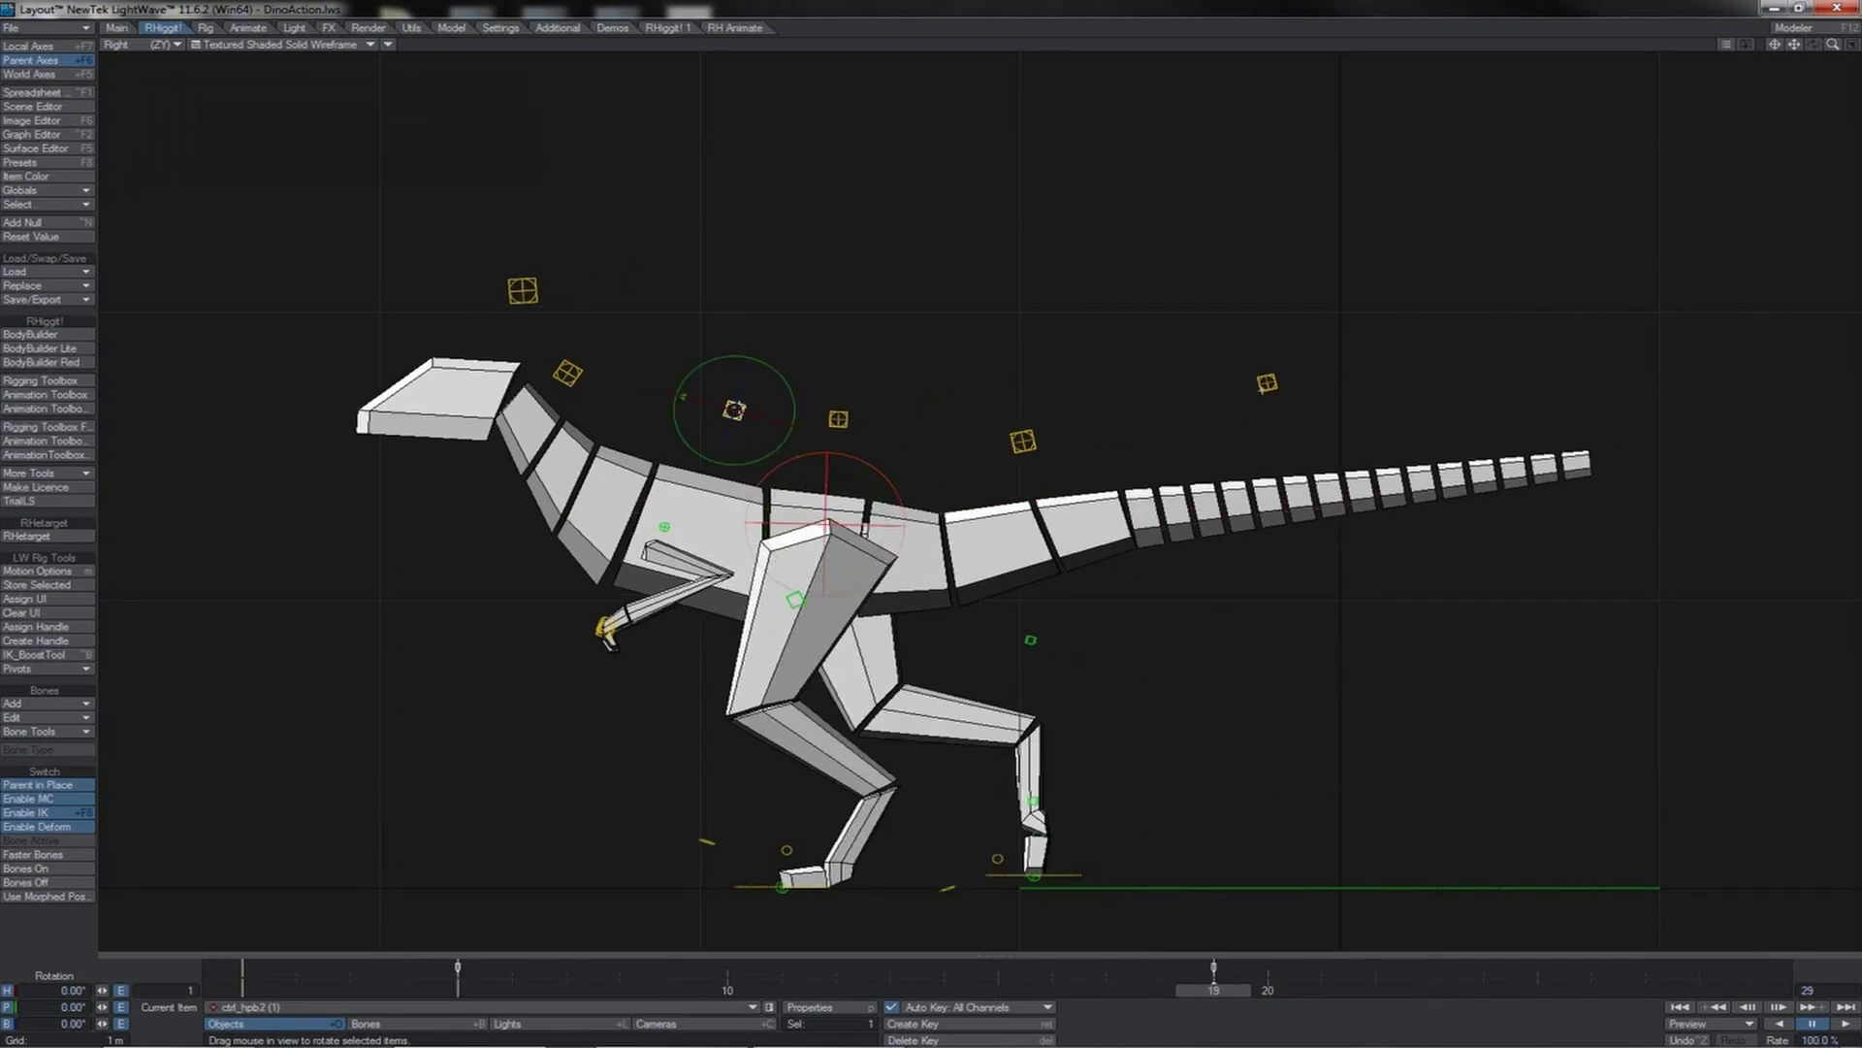
- Rotate ctrl_hpb2 (1) to a pitch of 3.50° at frame 10, just after the hip's high point
key("shift+Left")
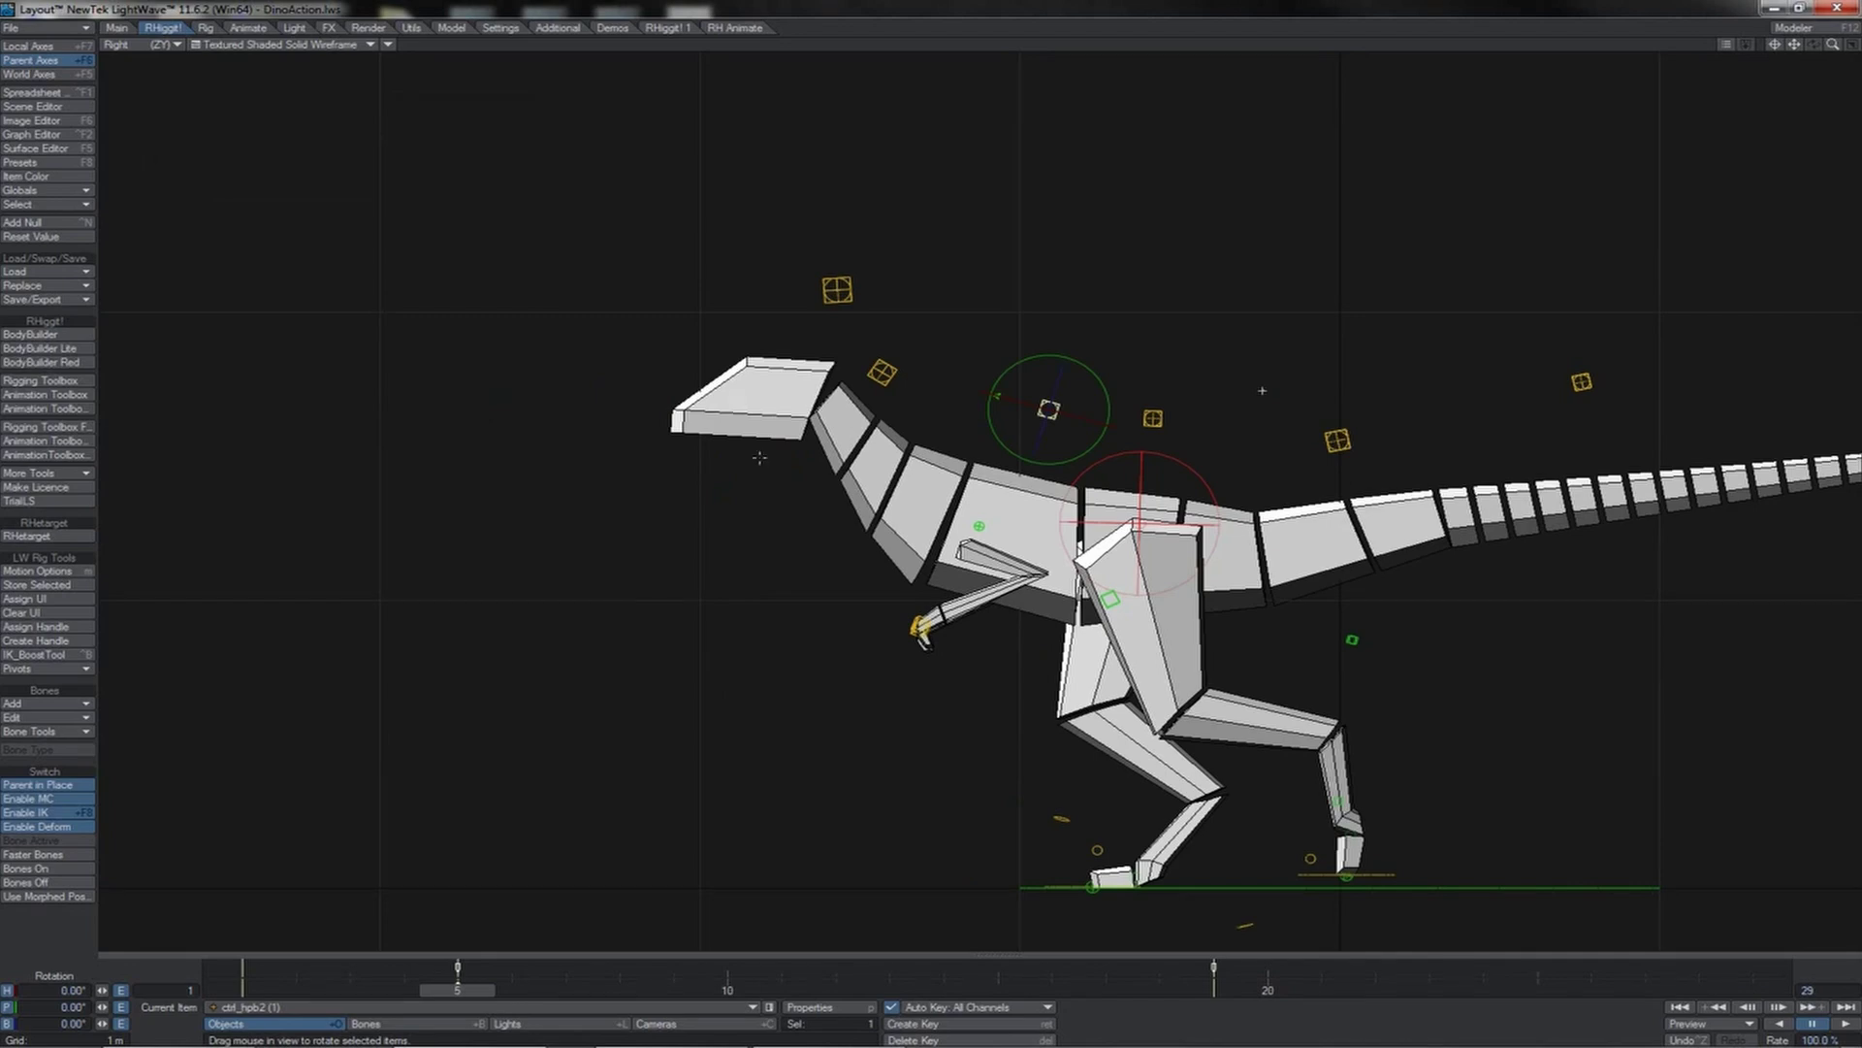
left_click(1168, 463)
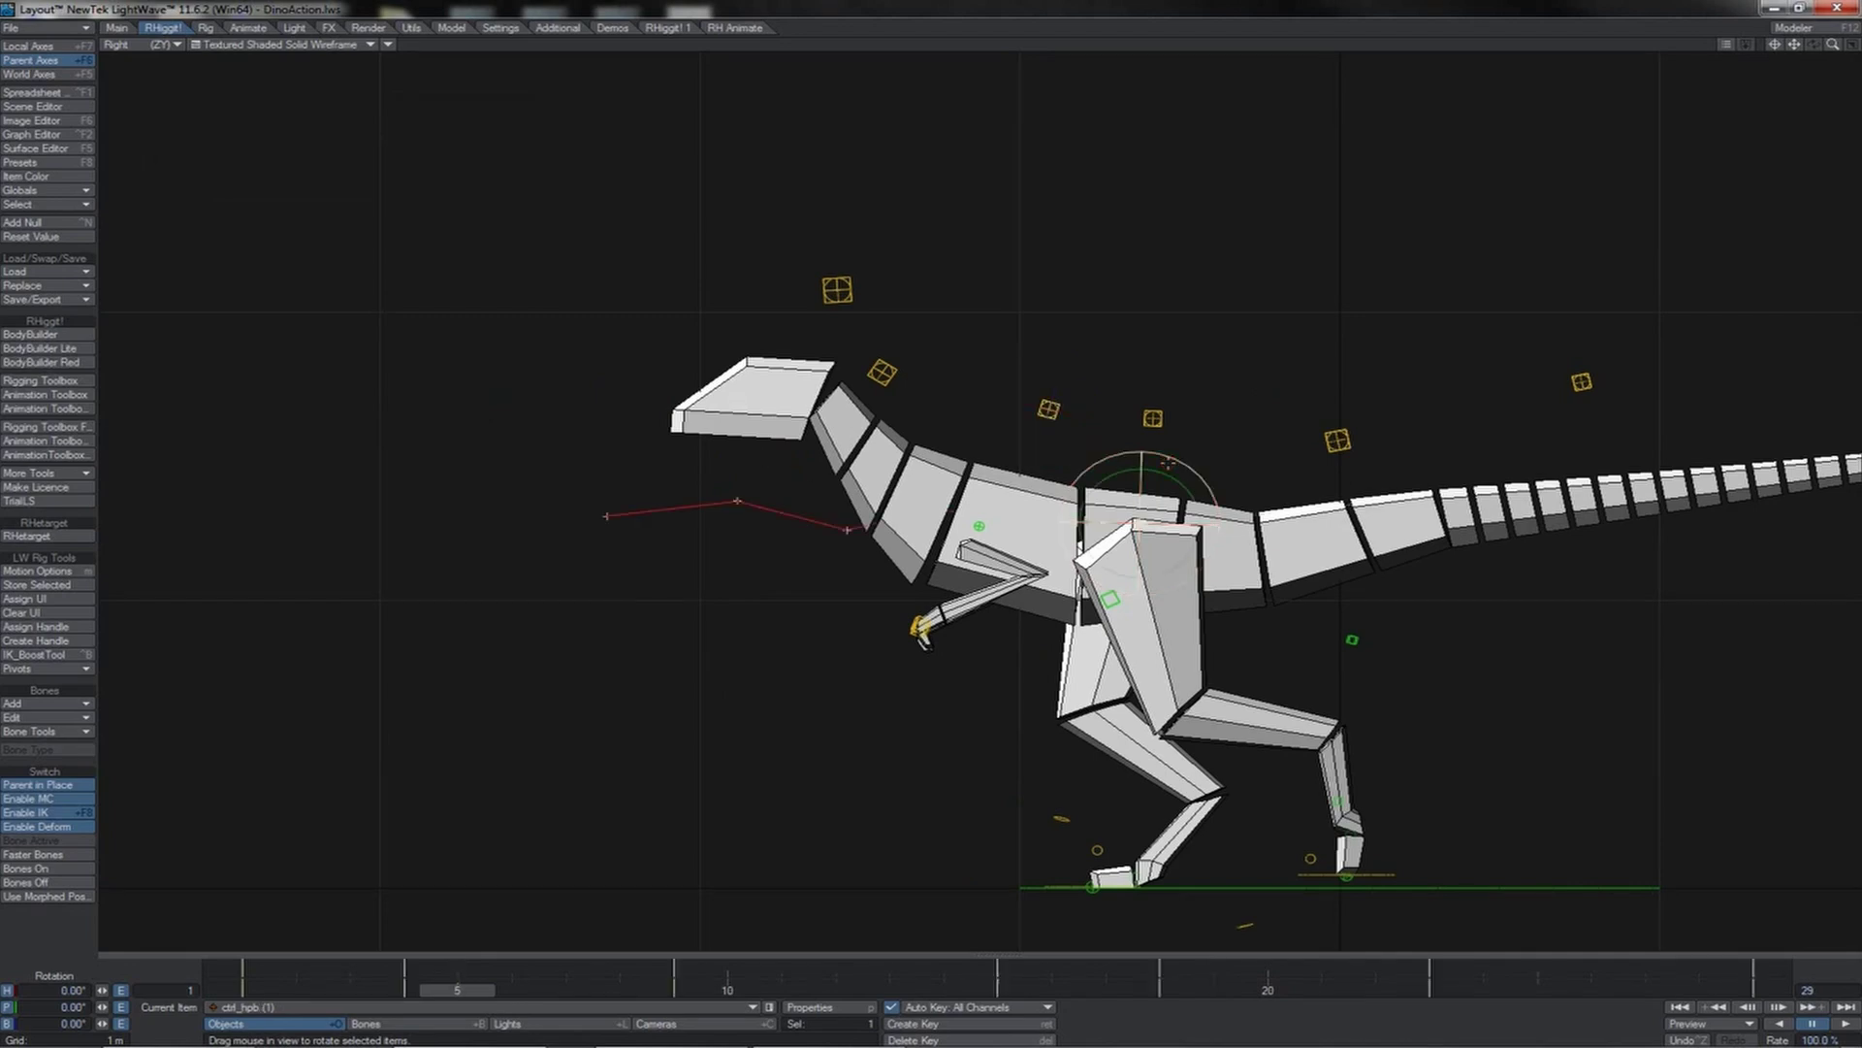
key("ctrl+Right")
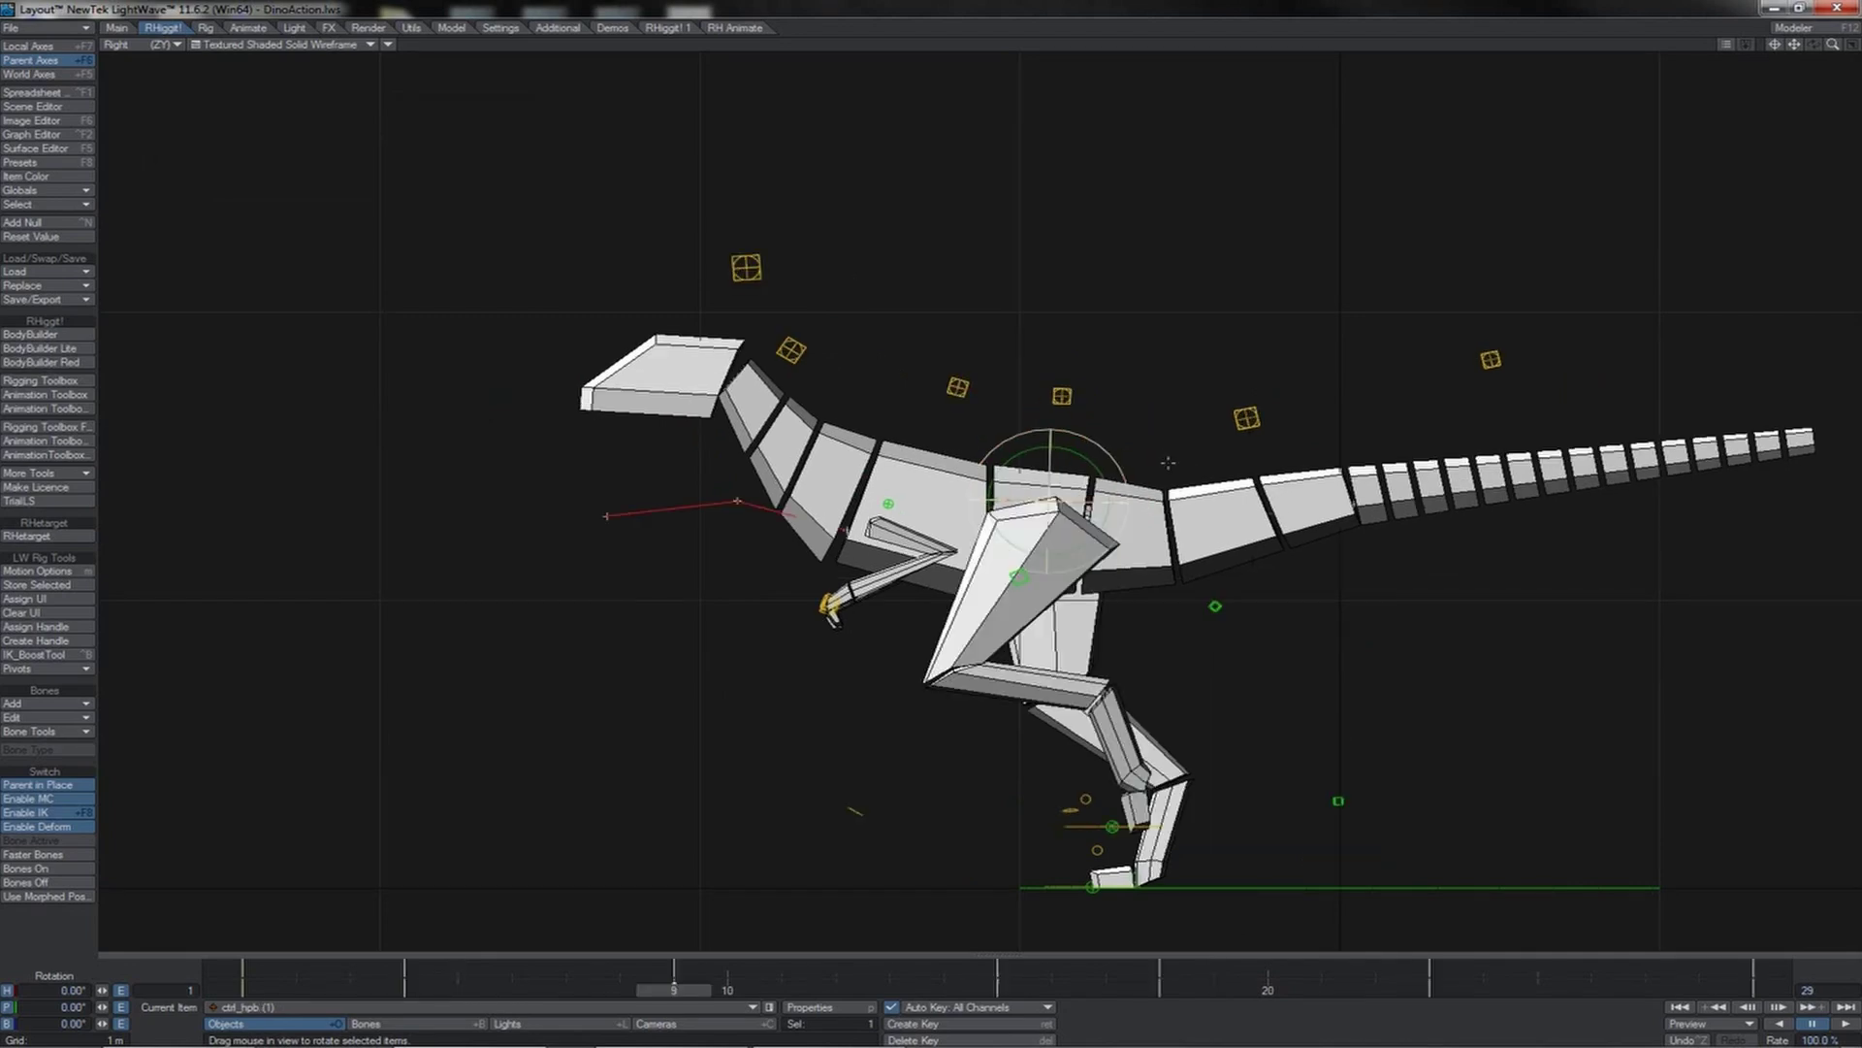
key("Right")
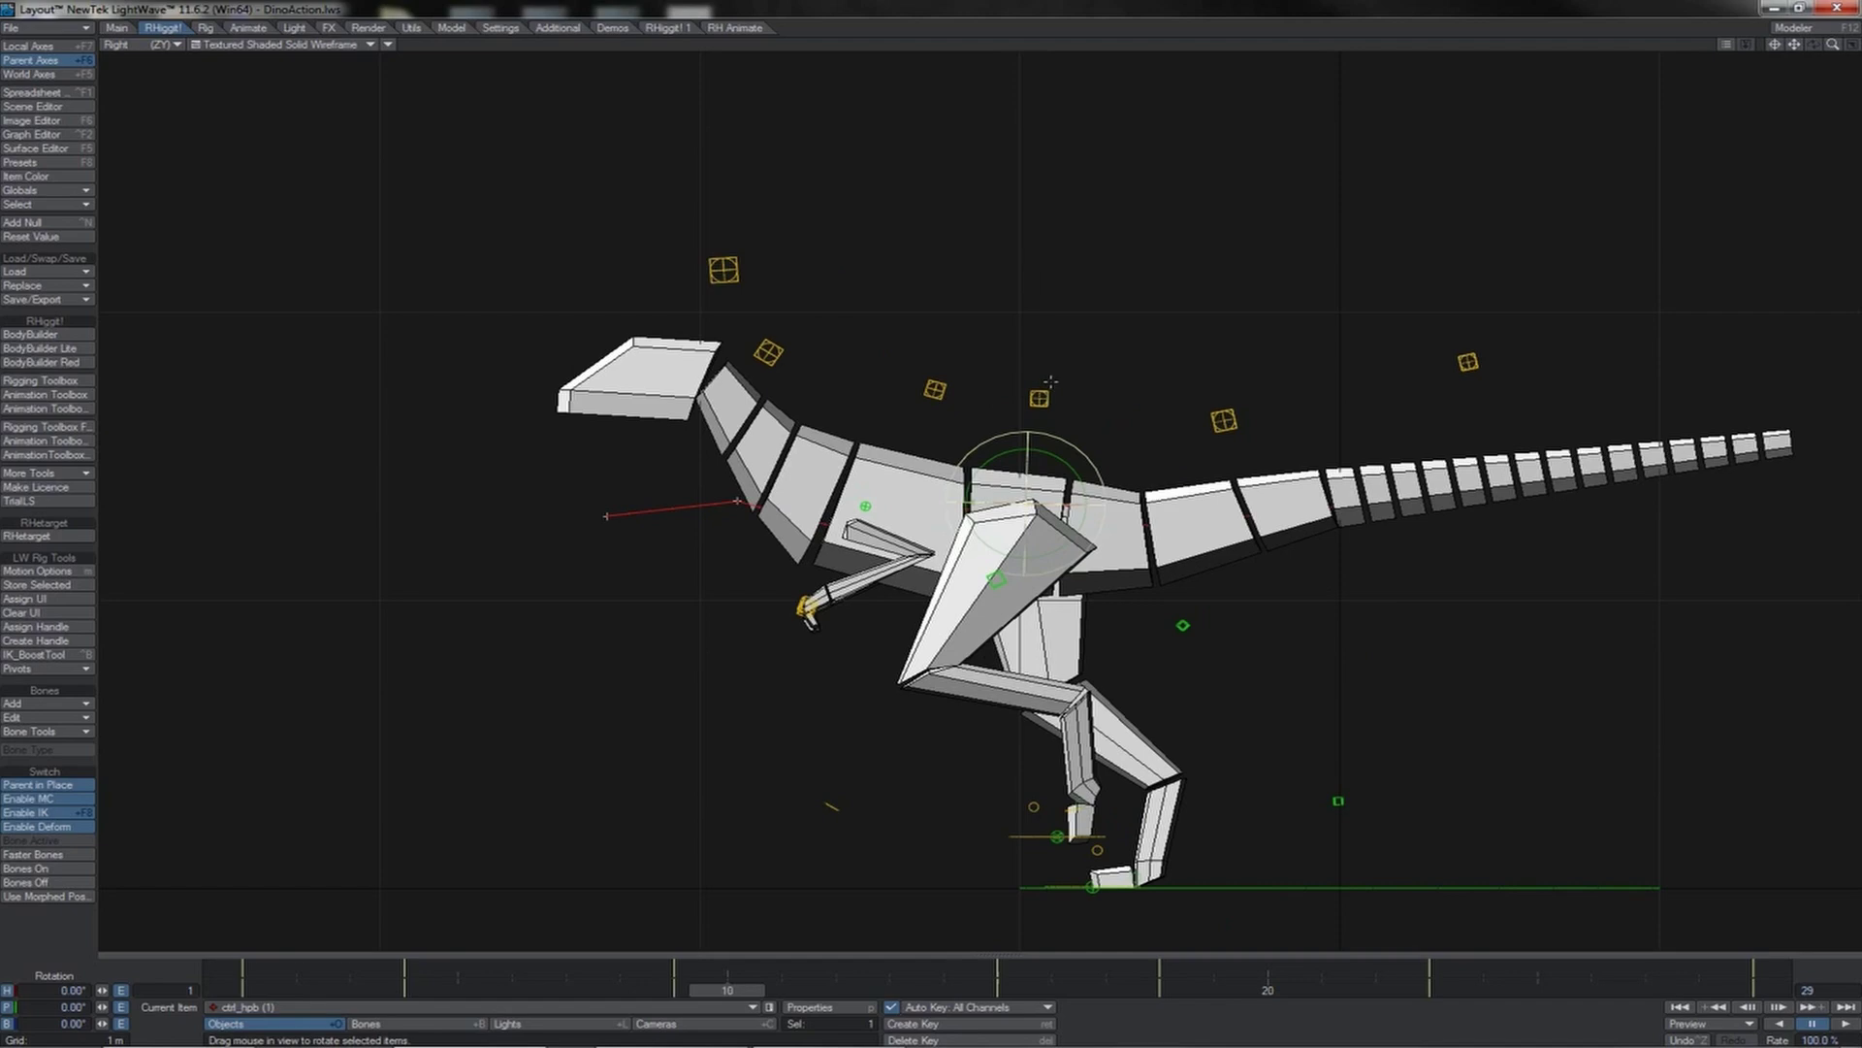
left_click(960, 391)
left_click_drag(1262, 390, 1261, 398)
left_click_drag(881, 377, 880, 378)
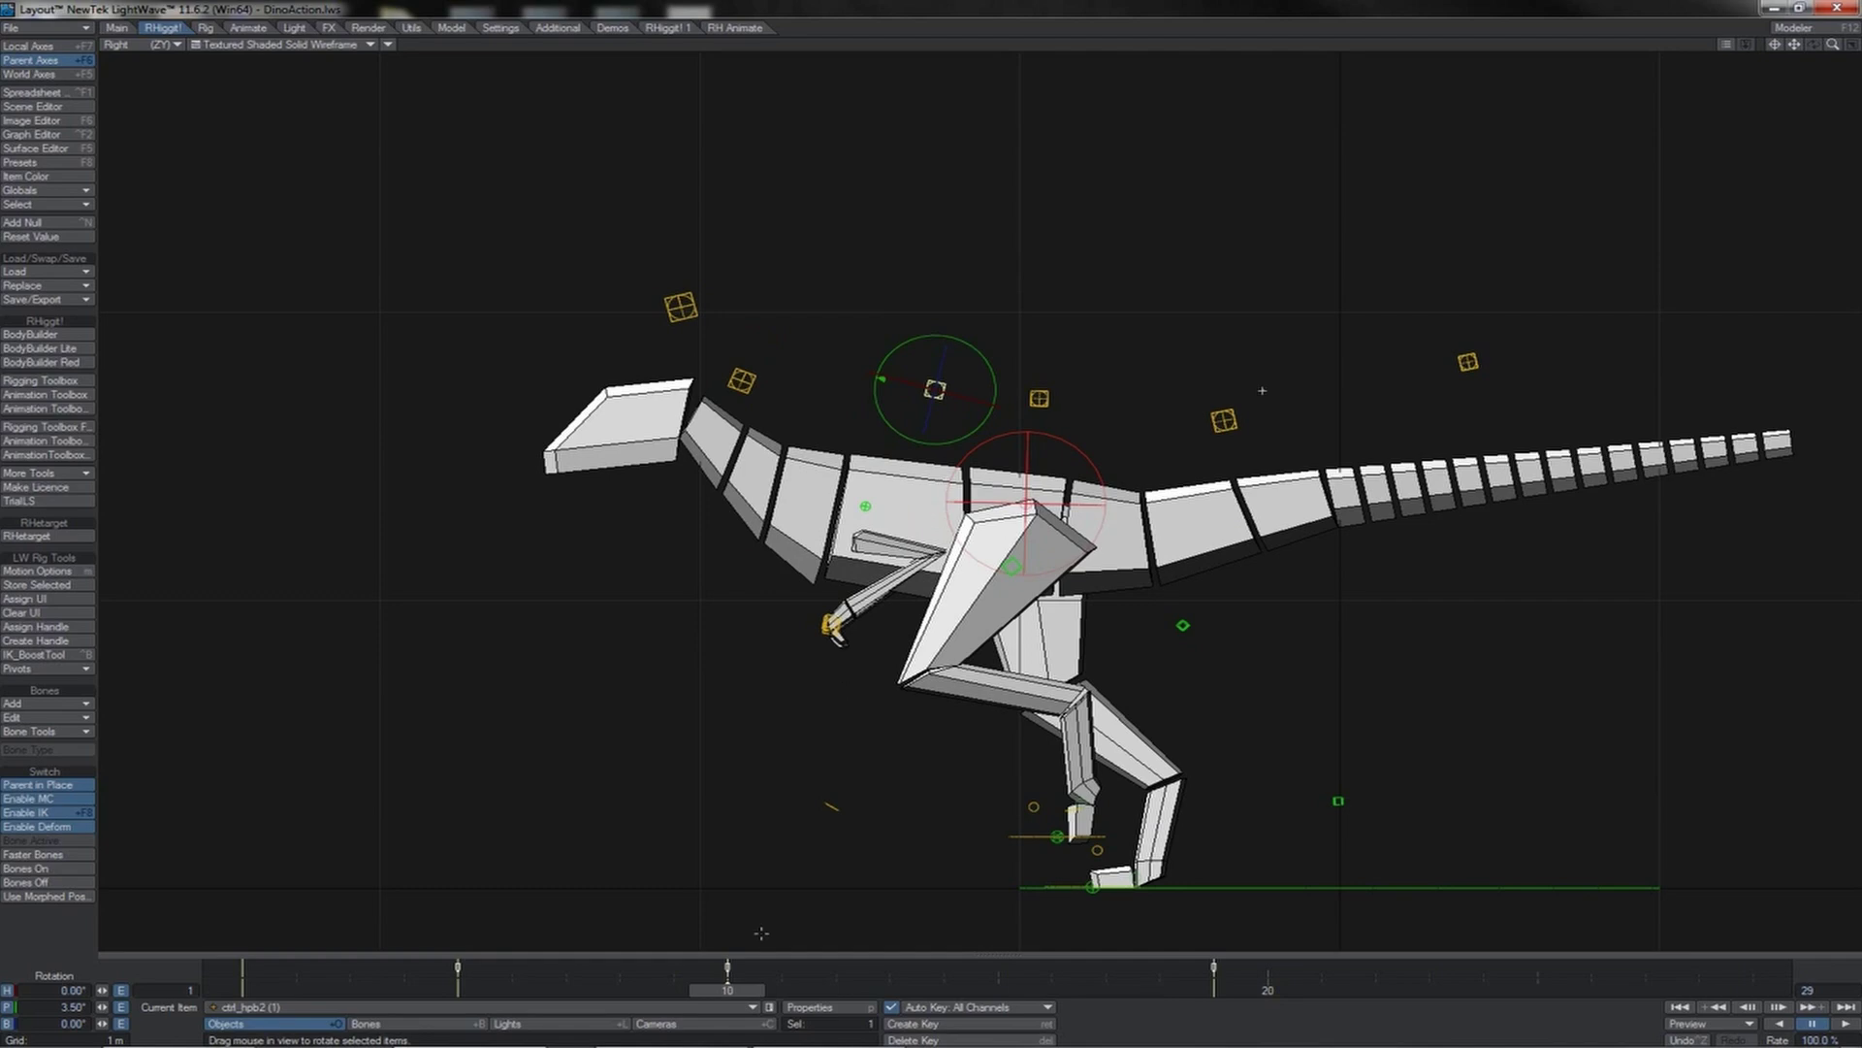
- At frame 5, rotate the neck control ctrl_hpb2 (2) to a pitch of -2.90° and the head control ctrl_hpb (5) to 8.60°
left_click_drag(746, 989, 457, 990)
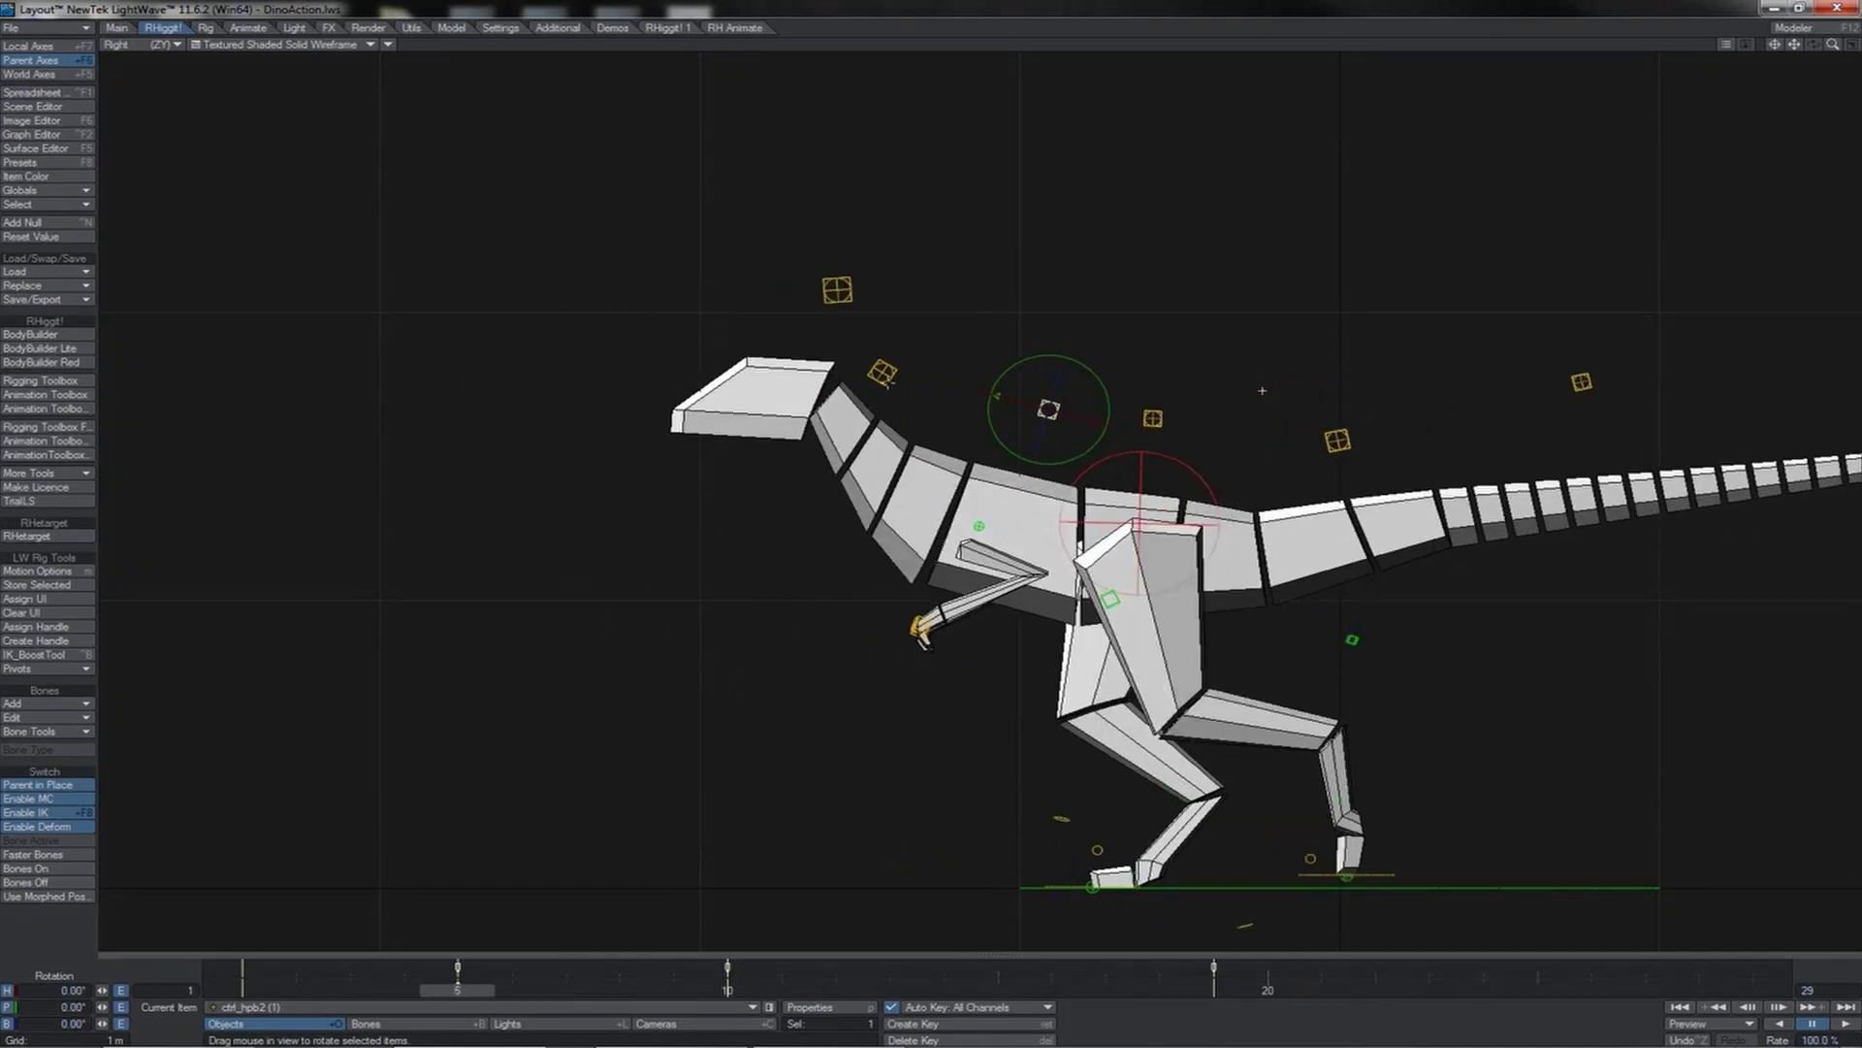
key("Down")
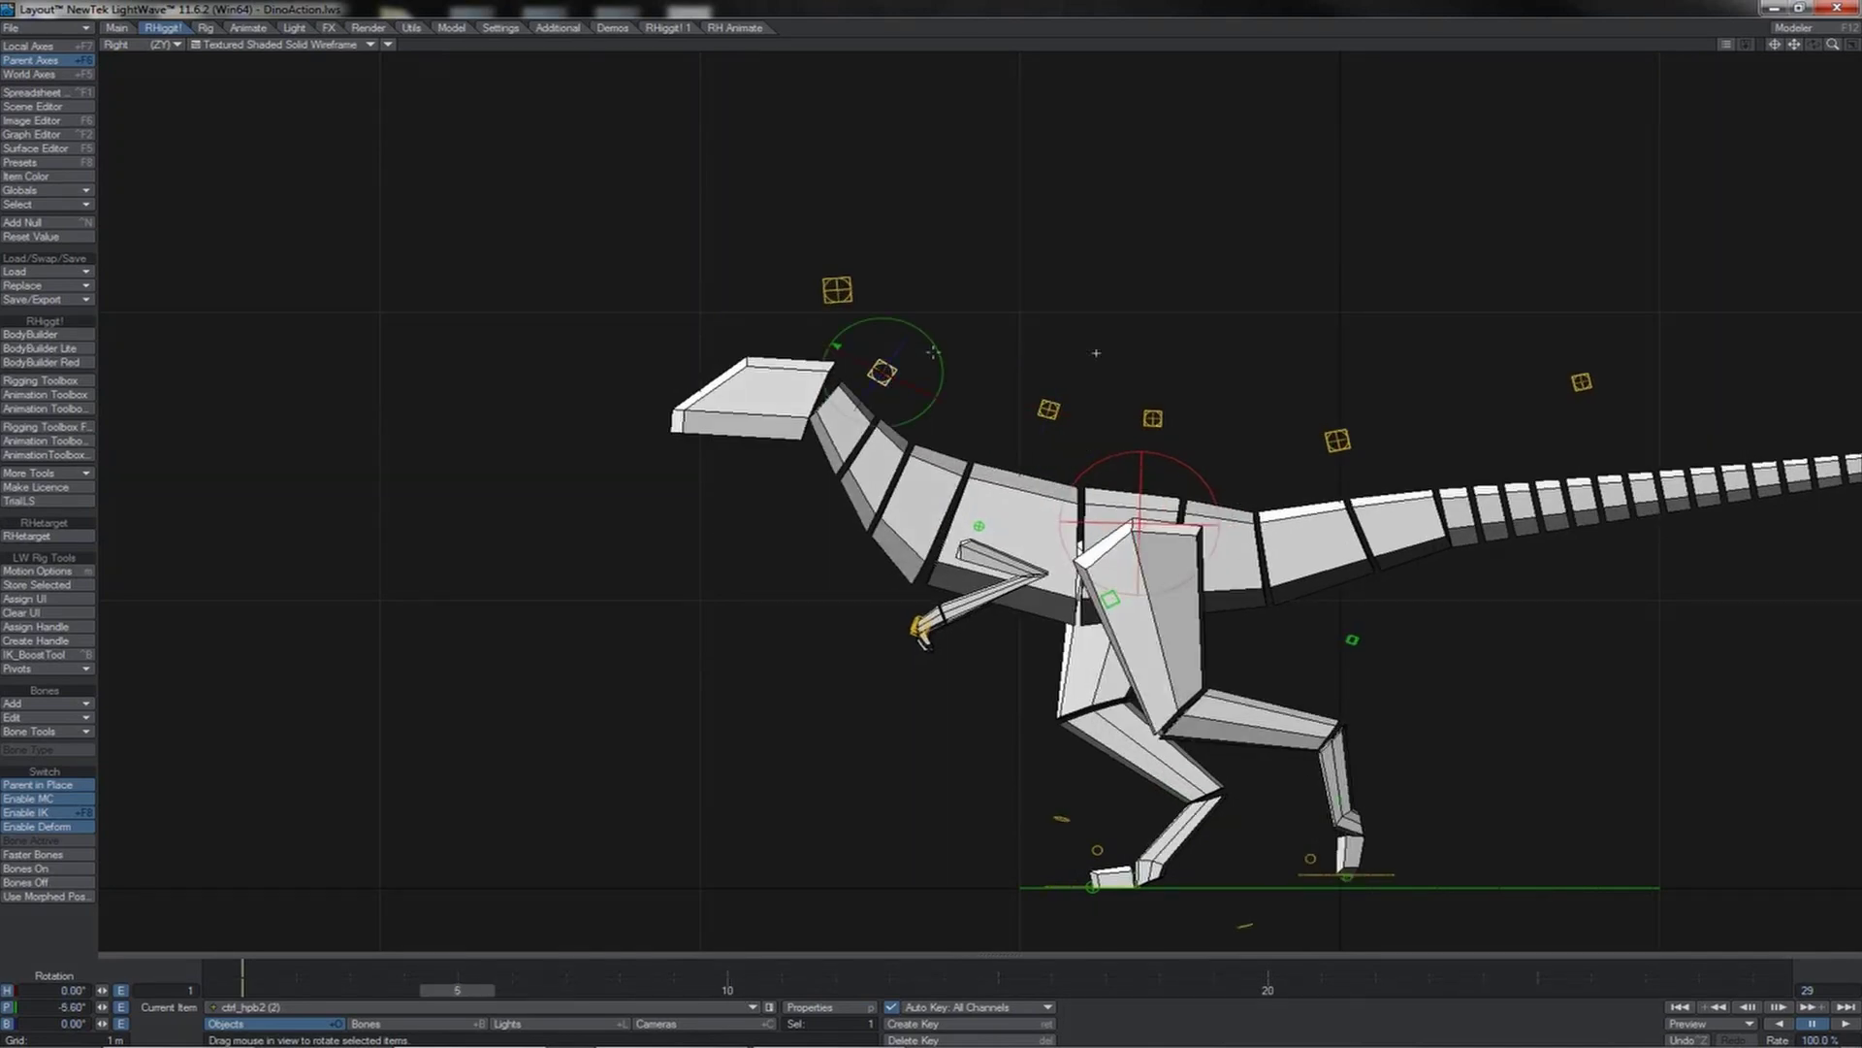
left_click_drag(1096, 353, 1096, 354)
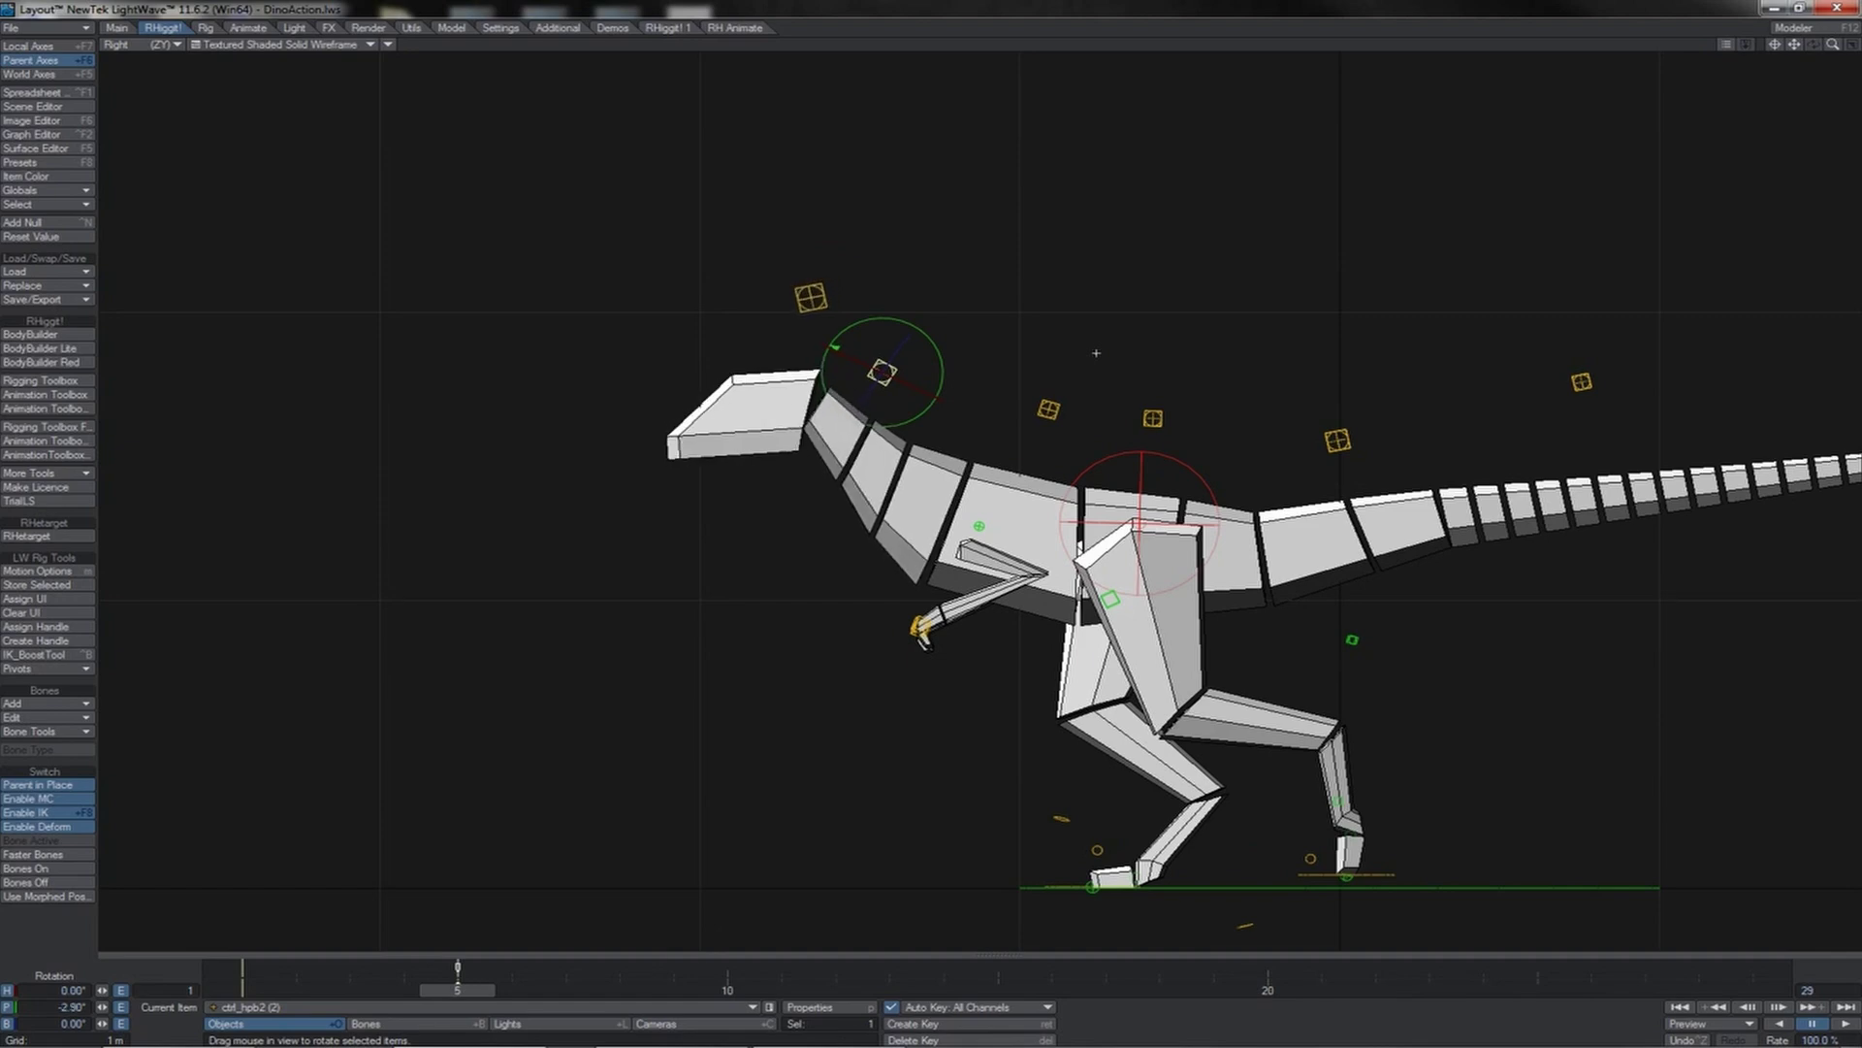
left_click(1054, 416)
key("Down")
left_click(826, 302)
left_click_drag(853, 264, 852, 264)
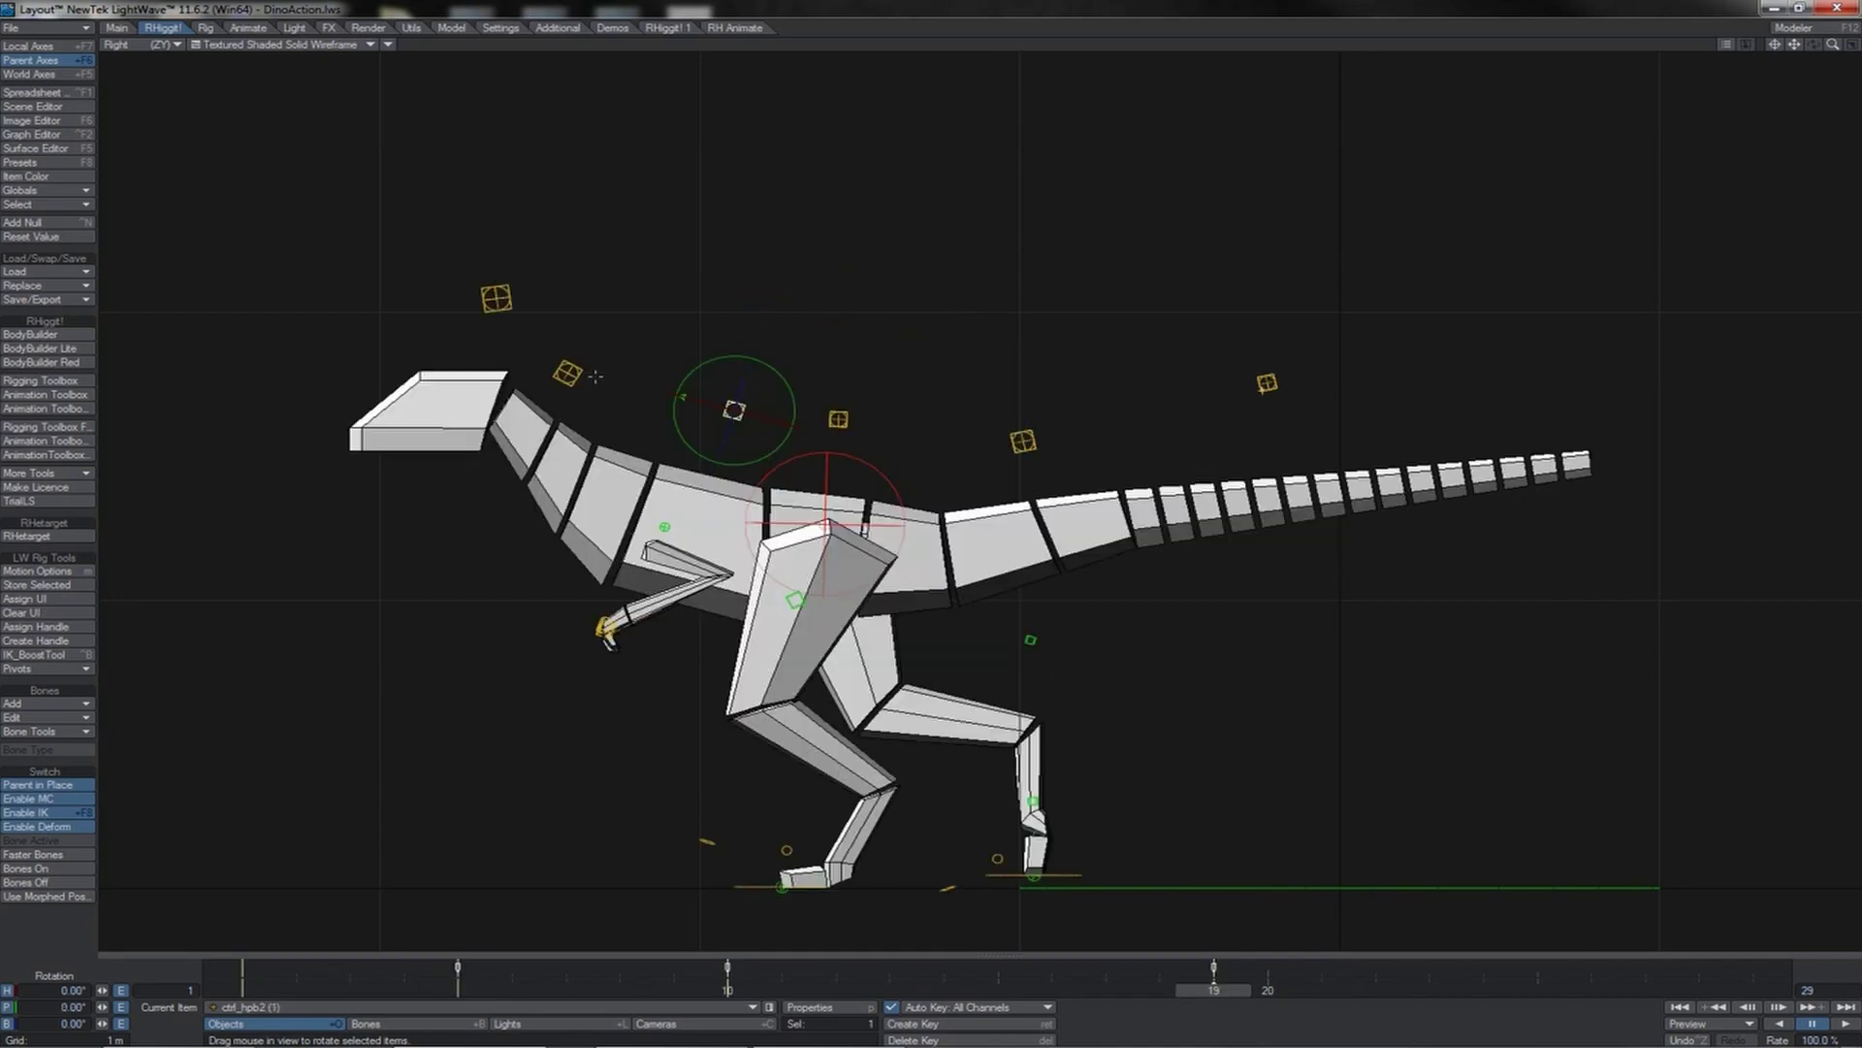
- Key the current rotations of ctrl_hpb2 (2) and ctrl_hpb (5) at frame 19
key("Down")
left_click(512, 299, "shift")
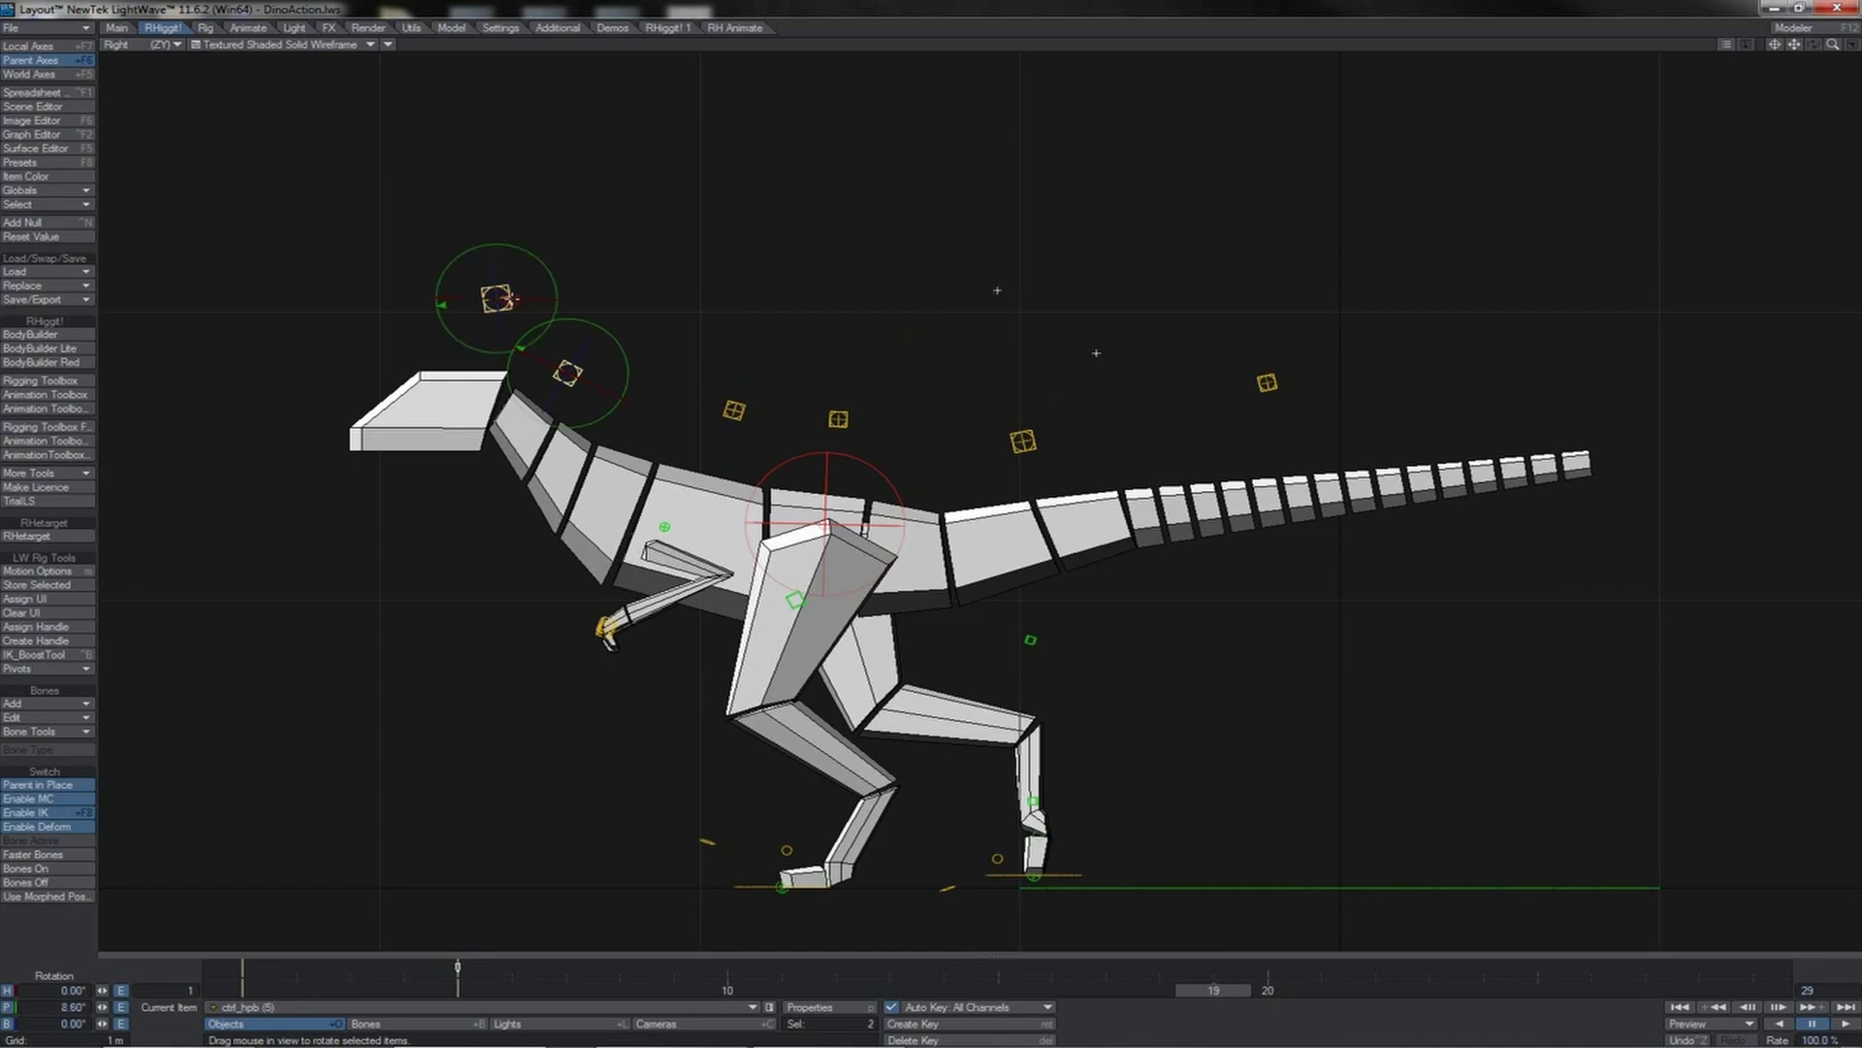
key("Return")
key("Return")
key("Down")
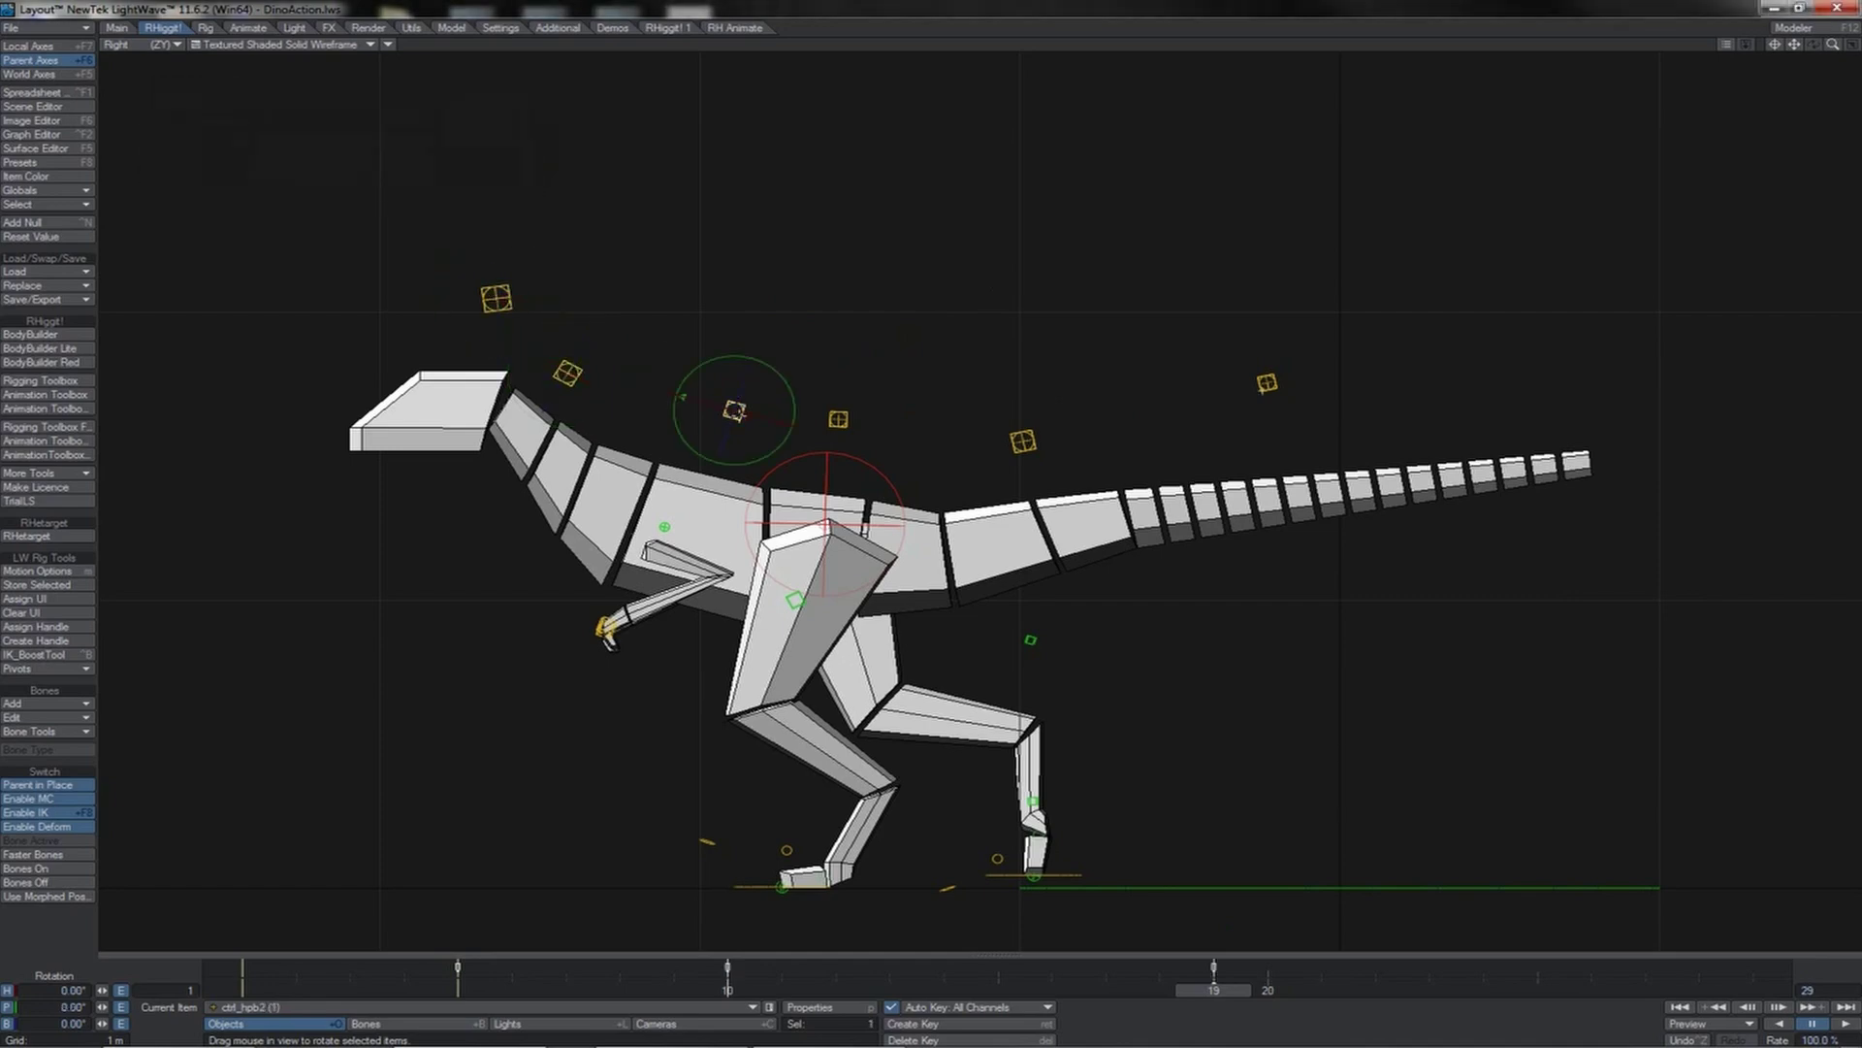
- At frame 10, rotate the neck control ctrl_hpb2 (2) to a pitch of about -10° and the head control ctrl_hpb (5) to 19.40°
key("shift+Left")
left_click(742, 381)
left_click_drag(800, 350, 800, 349)
left_click(735, 292)
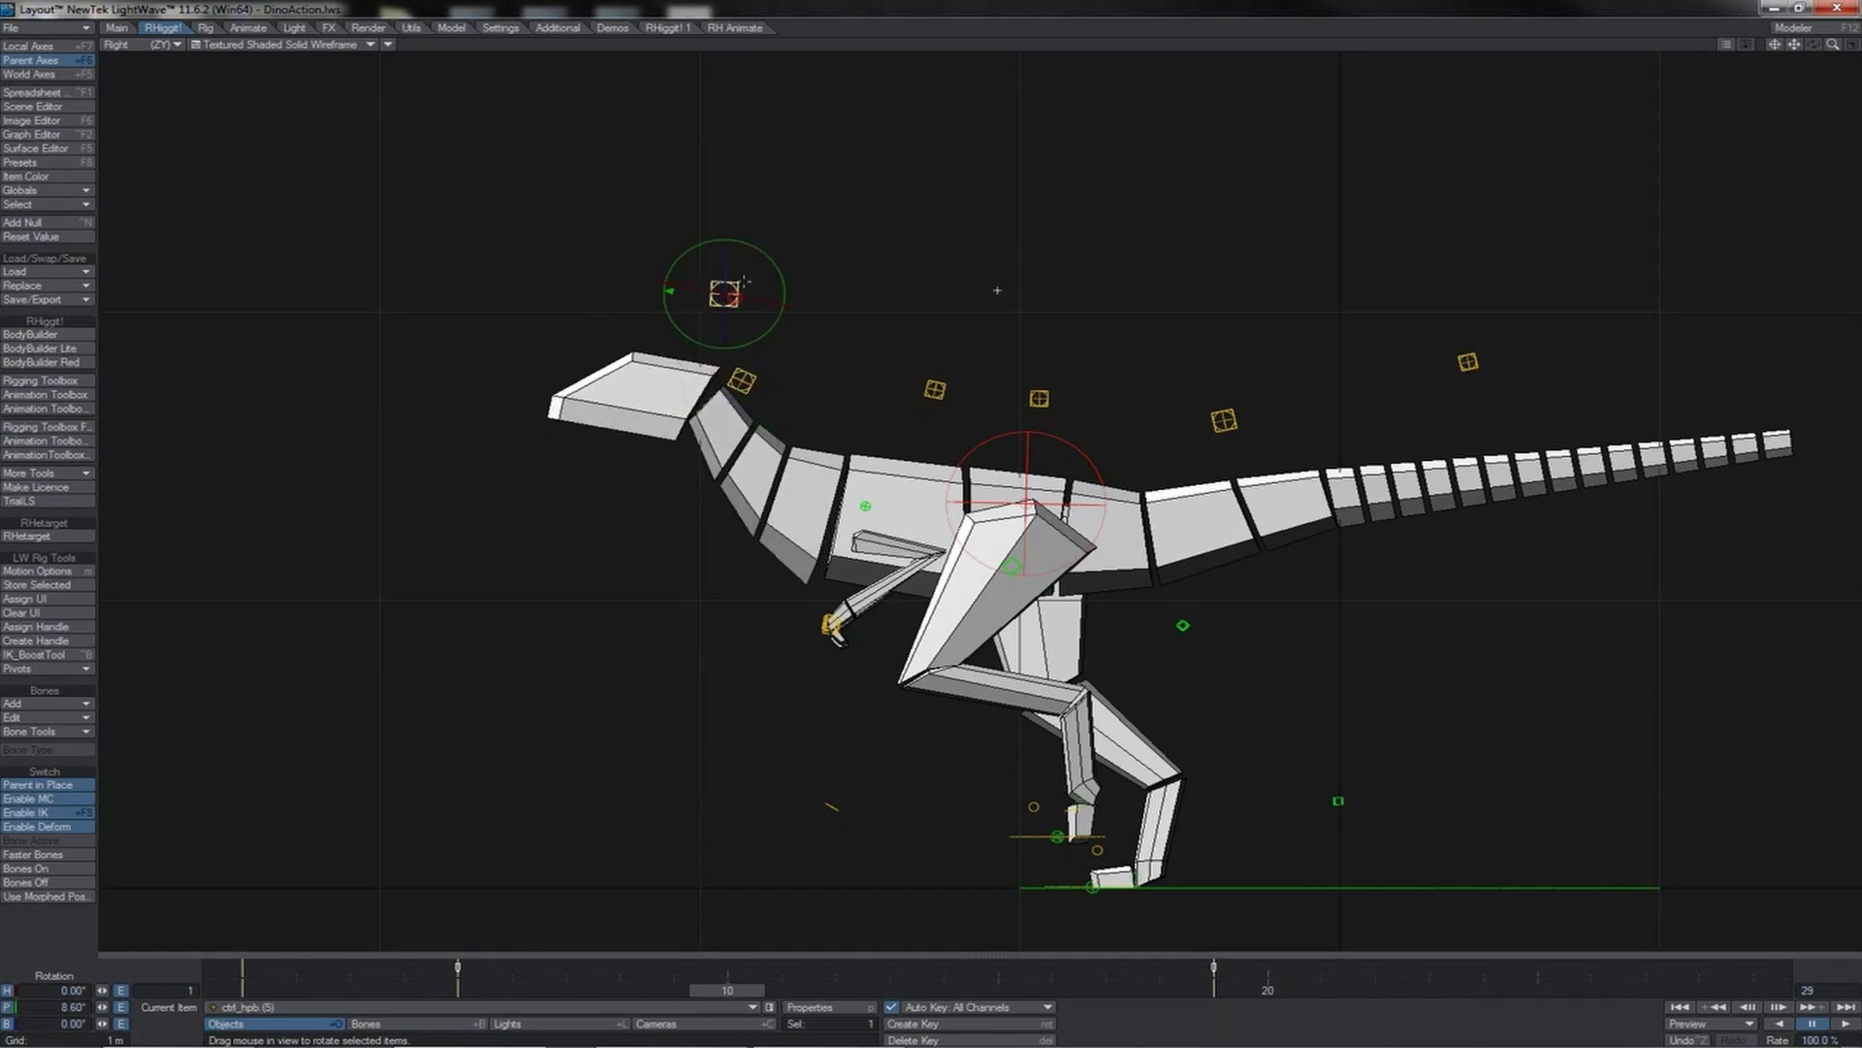
- Step back and forth through the frames around 5 to 10 to examine how the head and neck counter the body's motion
key("Left")
key("Left")
key("Left")
key("Right")
key("Right")
key("Right")
key("Right")
key("Right")
key("Right")
key("Right")
key("Right")
key("Right")
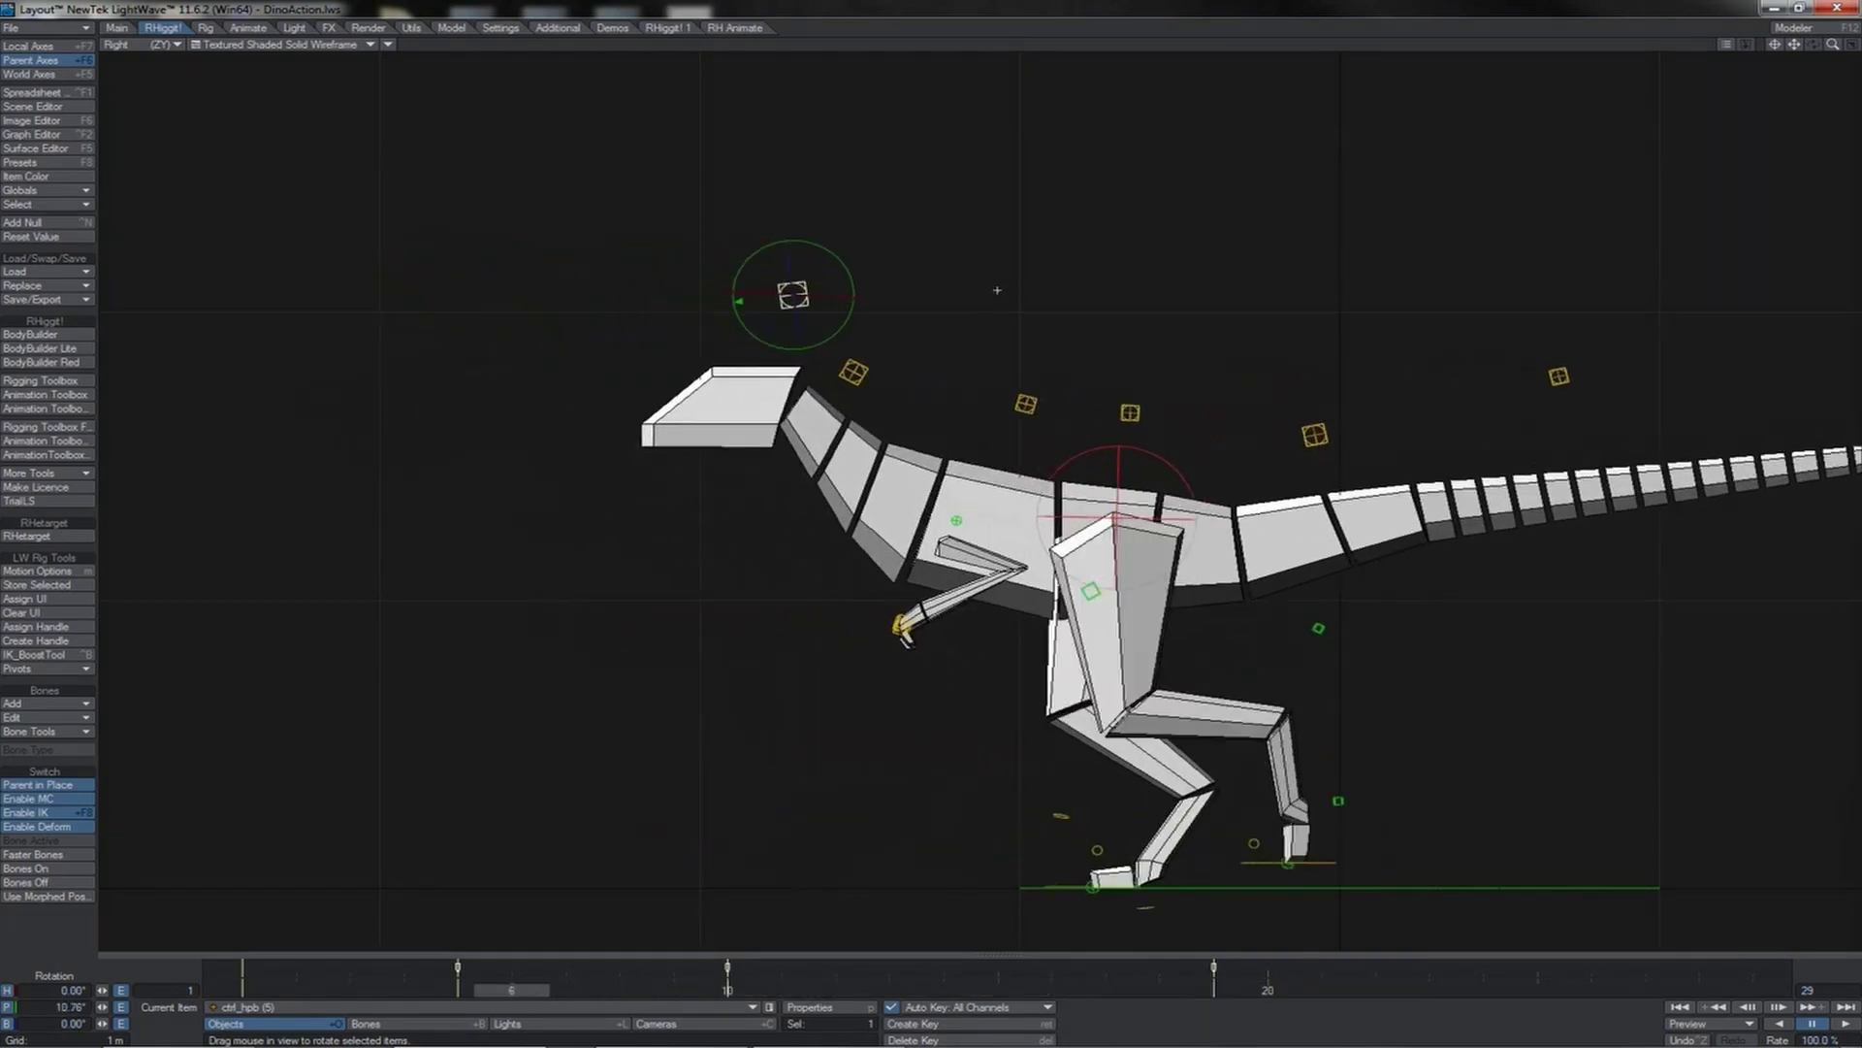
key("Left")
key("Left")
key("Left")
key("Left")
- Raise the pitch curve keys of ctrl_hpb2 (2) at frames 5 and 19 together to about -0.71°
left_click(818, 366)
key("Left")
key("Left")
key("Left")
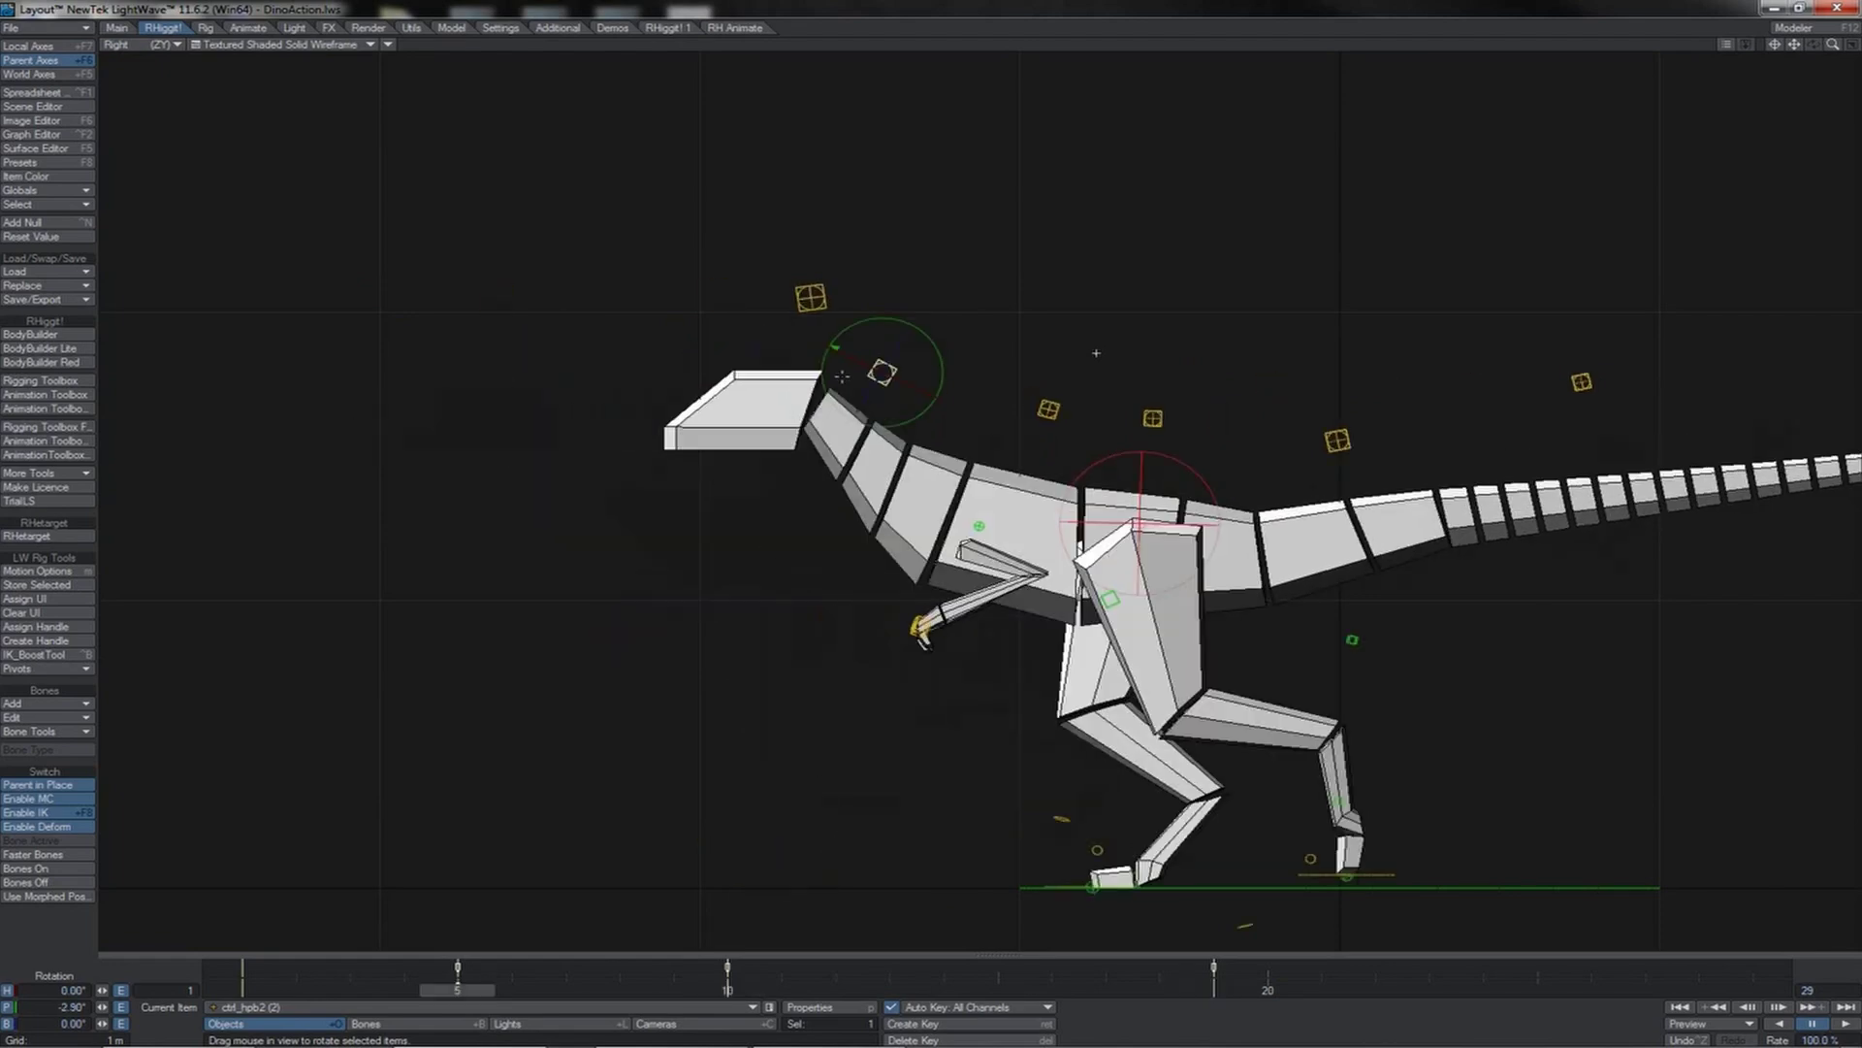
key("ctrl+F2")
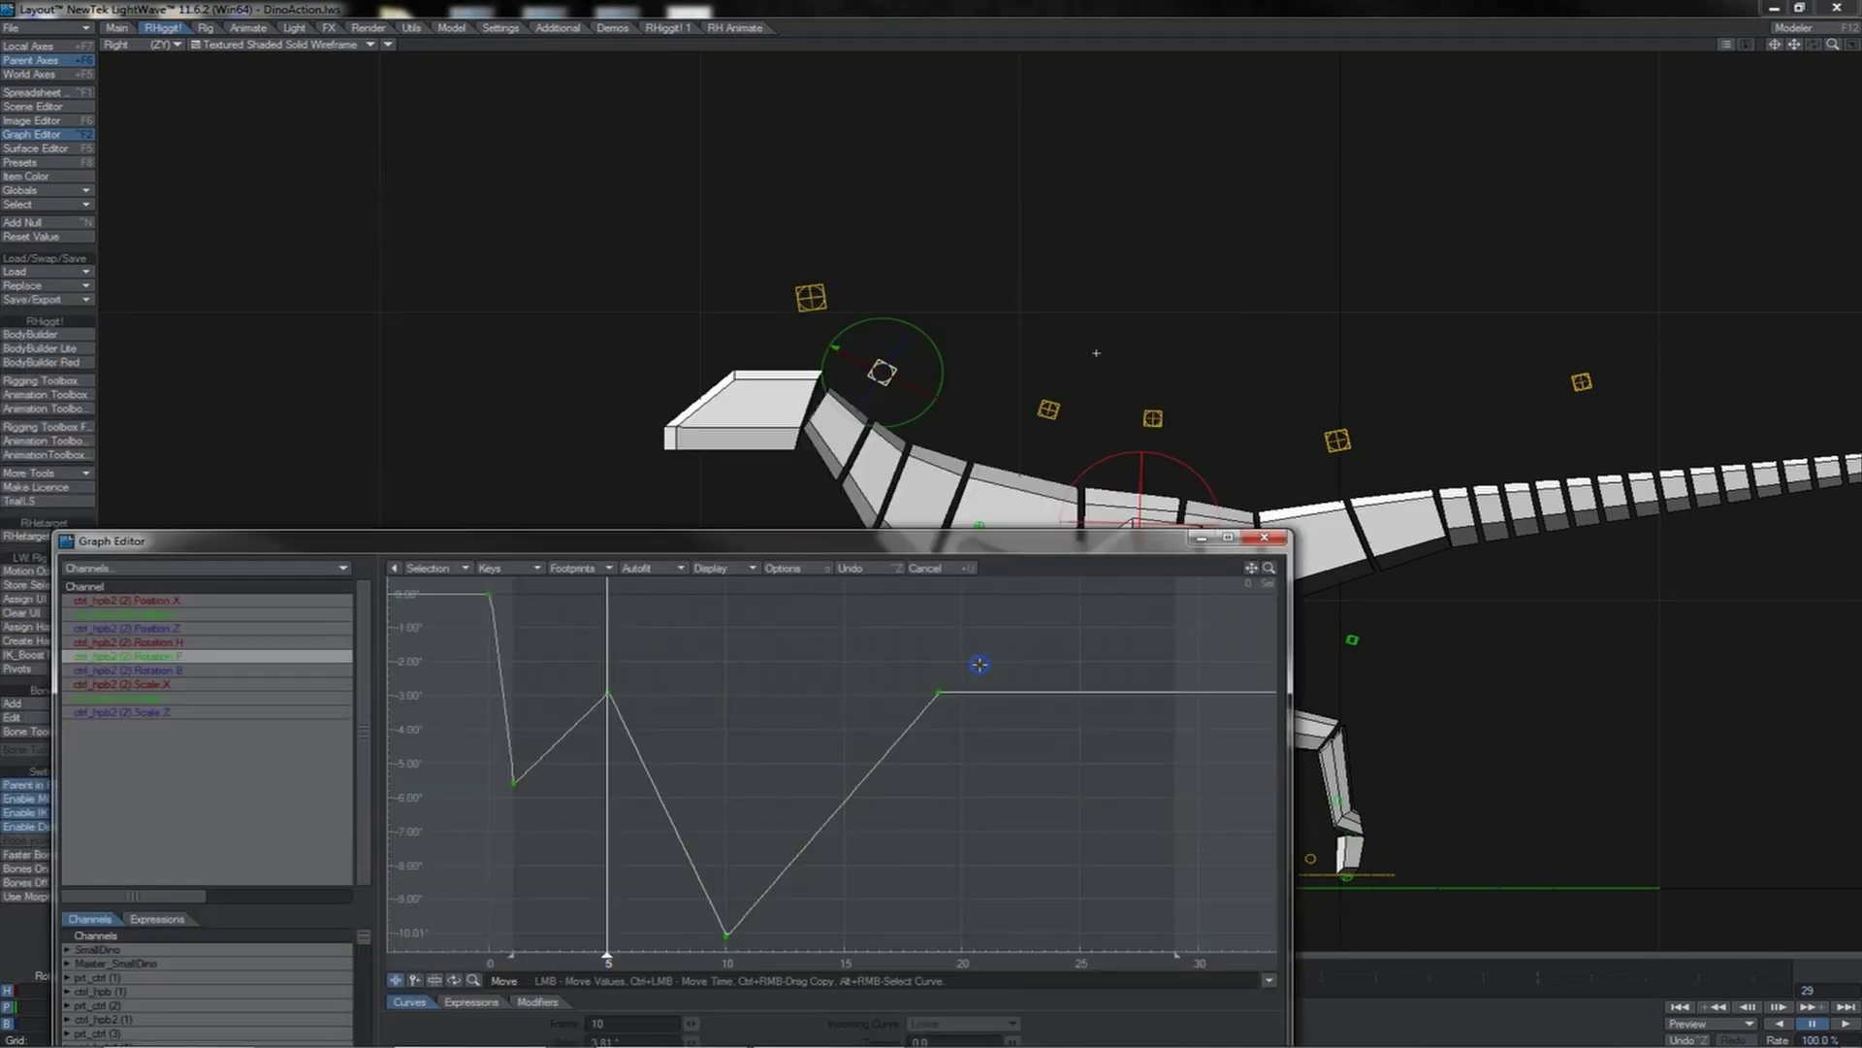
right_click_drag(979, 665, 569, 752)
left_click_drag(747, 726, 746, 654)
- Lower the pitch curve keys of the head control ctrl_hpb (5) at frames 5 and 19 together to 2.47°
left_click(791, 306)
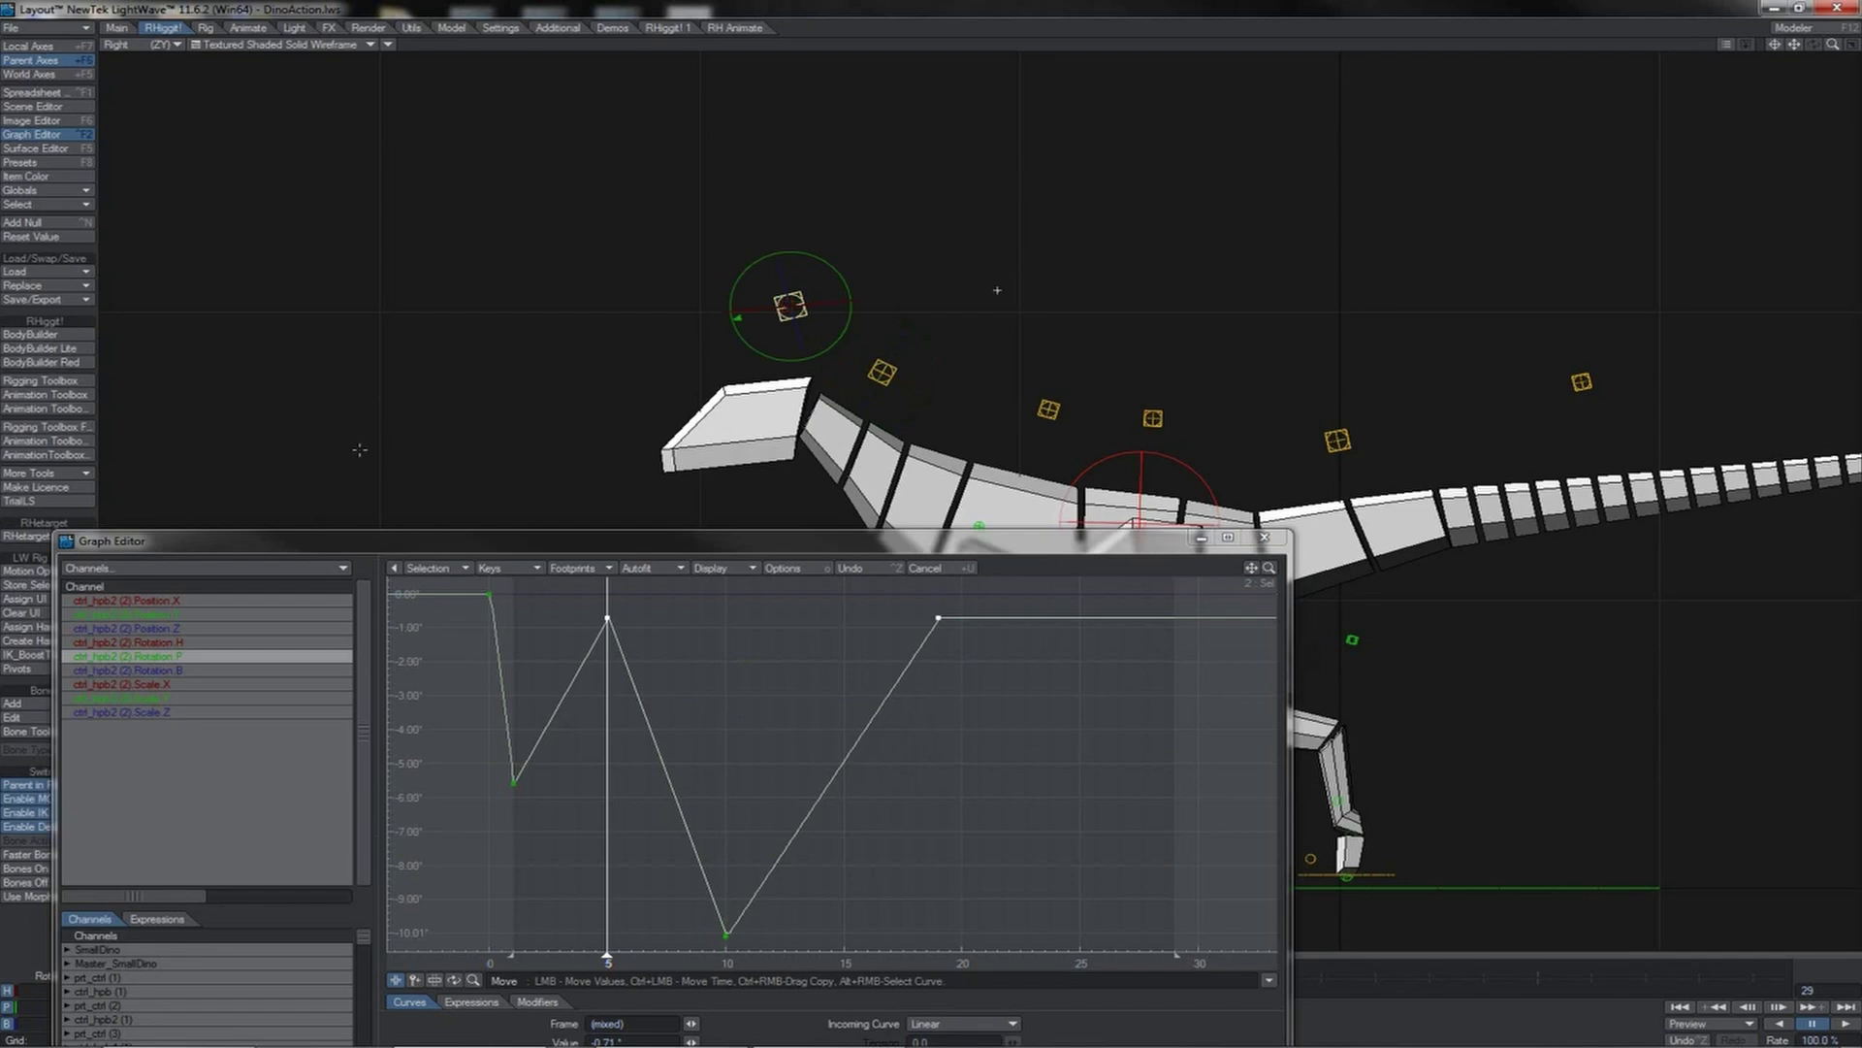
left_click(364, 544)
key("shift+g")
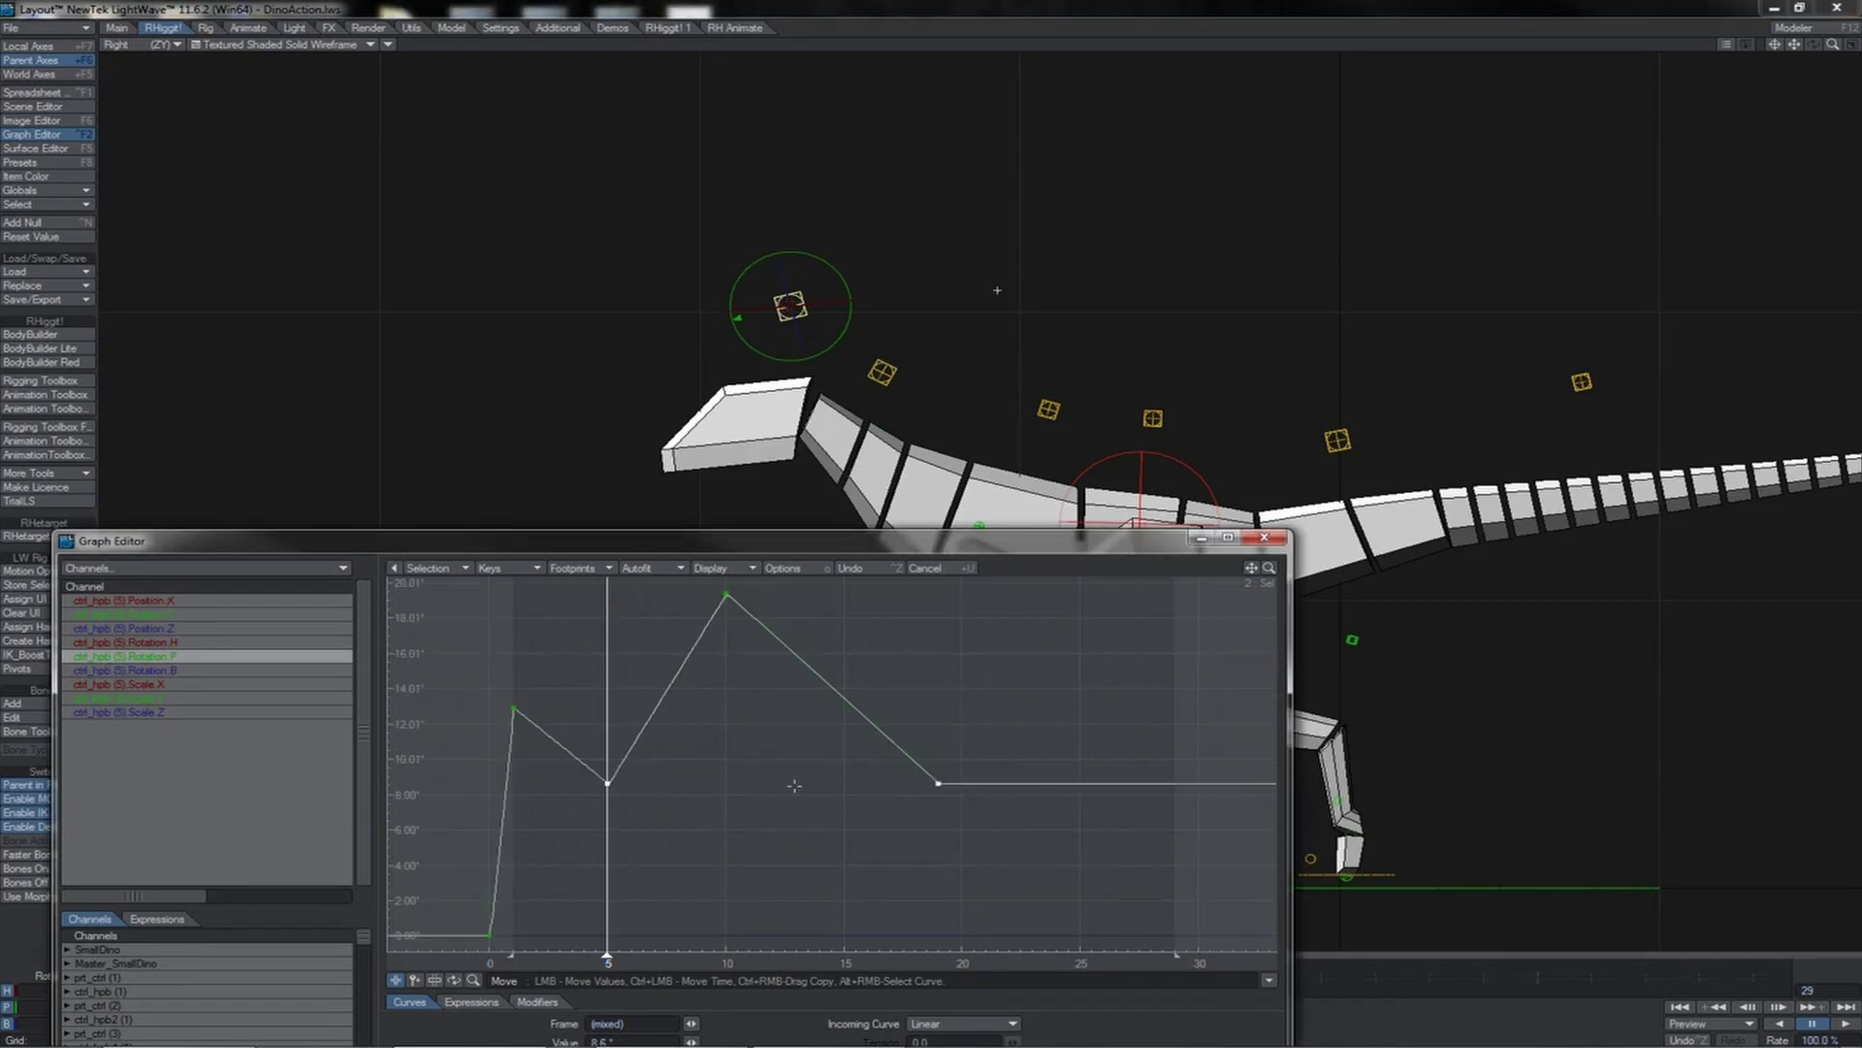
left_click_drag(793, 785, 790, 858)
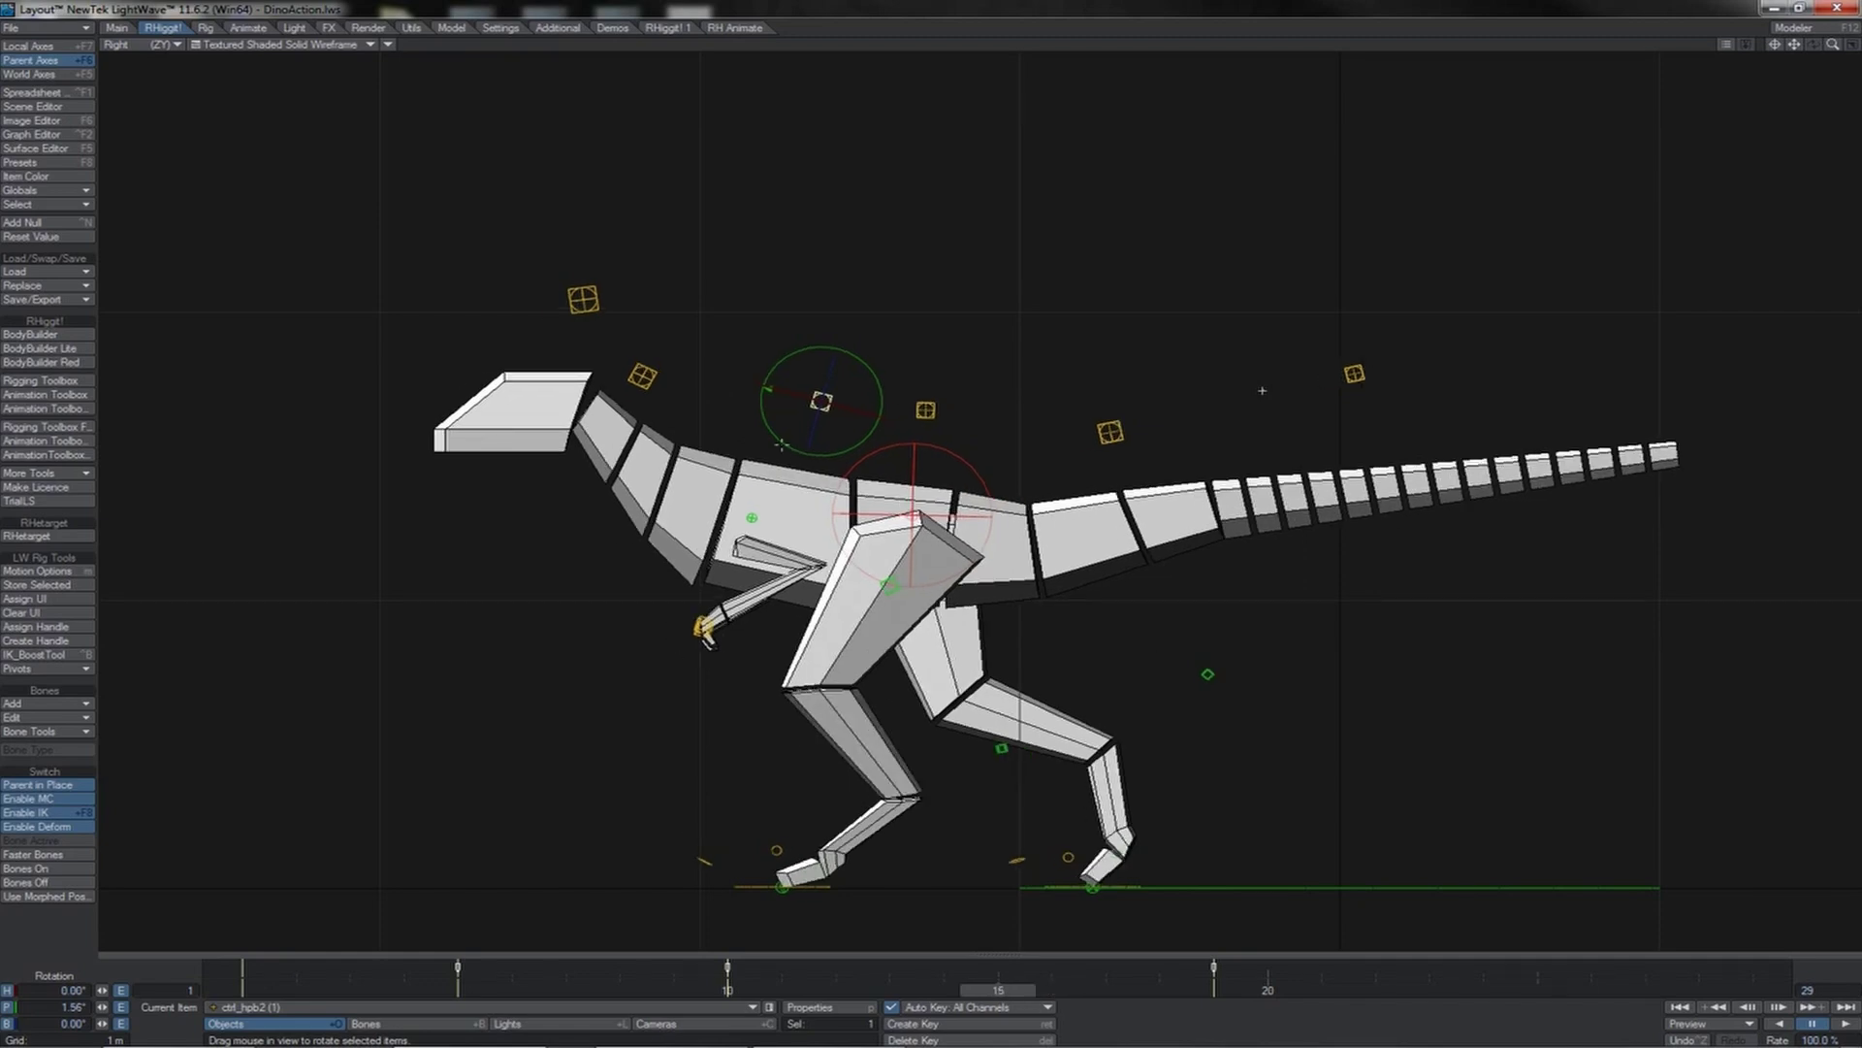
- Copy the frame 15 pose of ctrl_hpb2 (1), ctrl_hpb2 (2) and ctrl_hpb (5) and paste it at frame 29 with linear keys
left_click(648, 378, "shift")
left_click(585, 300, "shift")
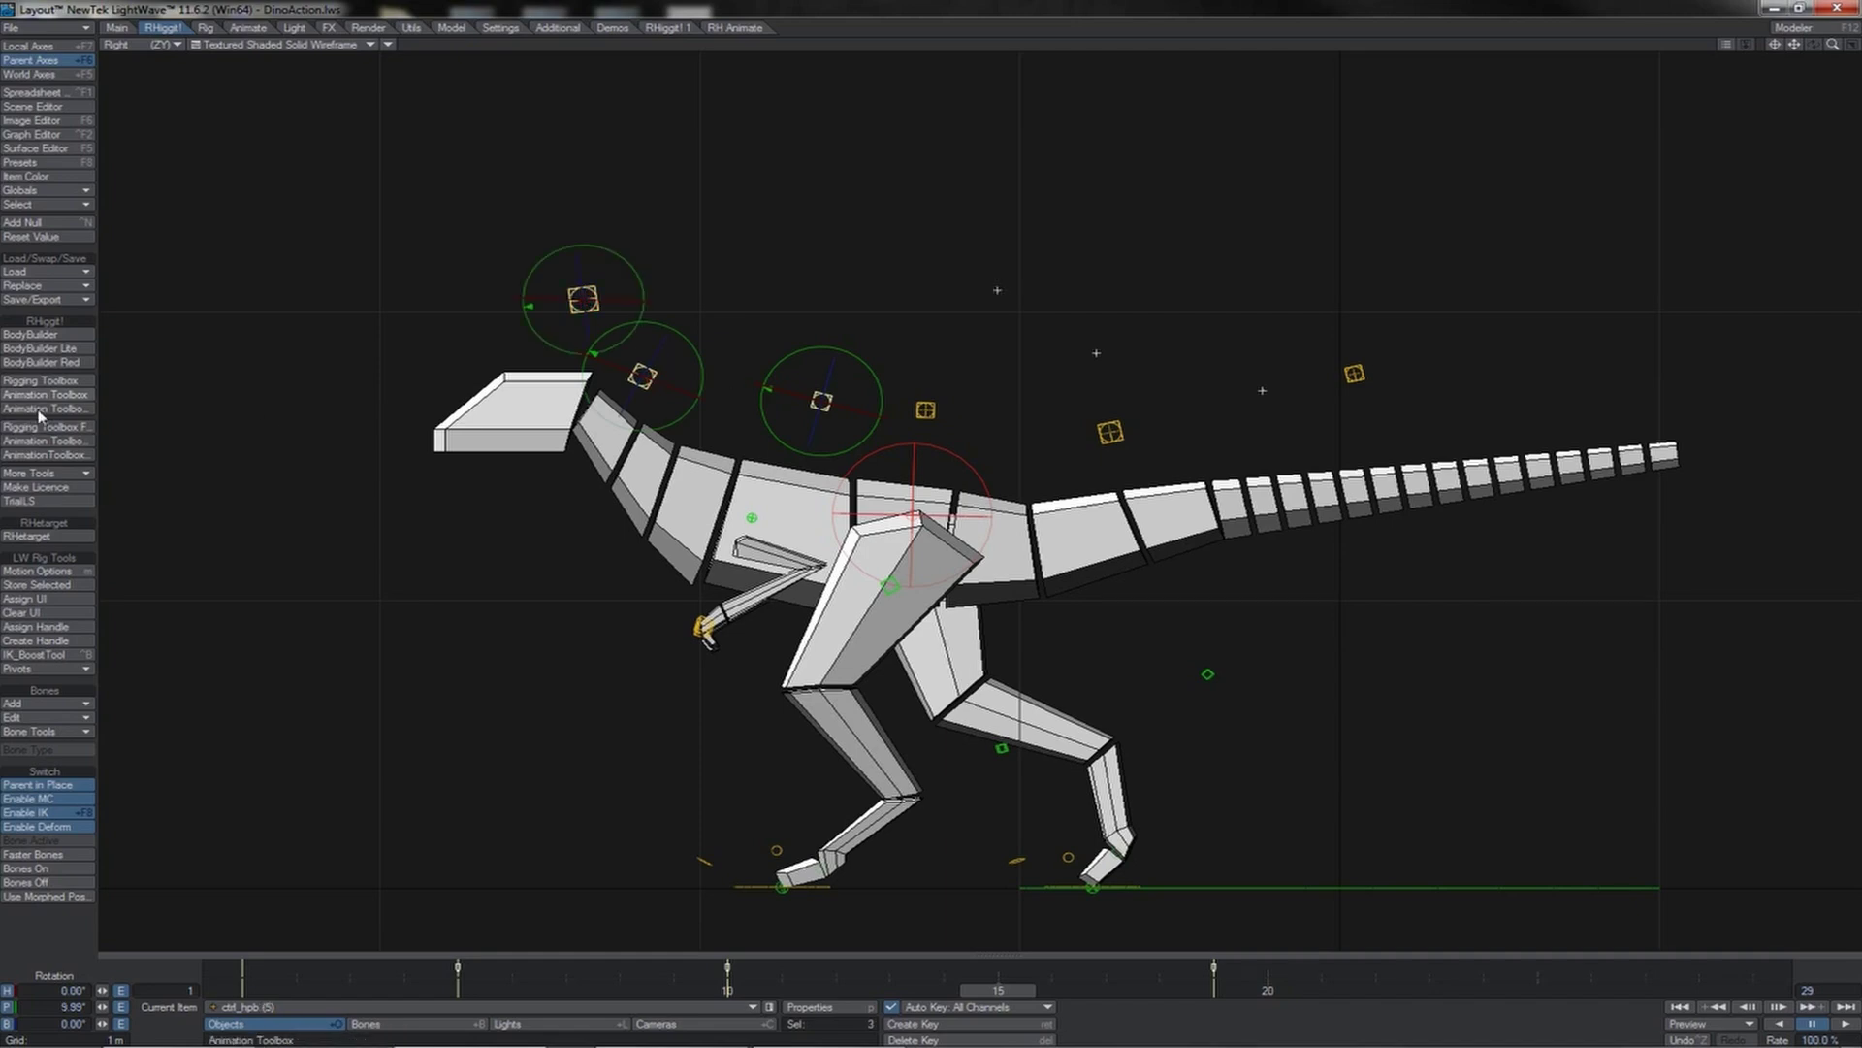
left_click(40, 441)
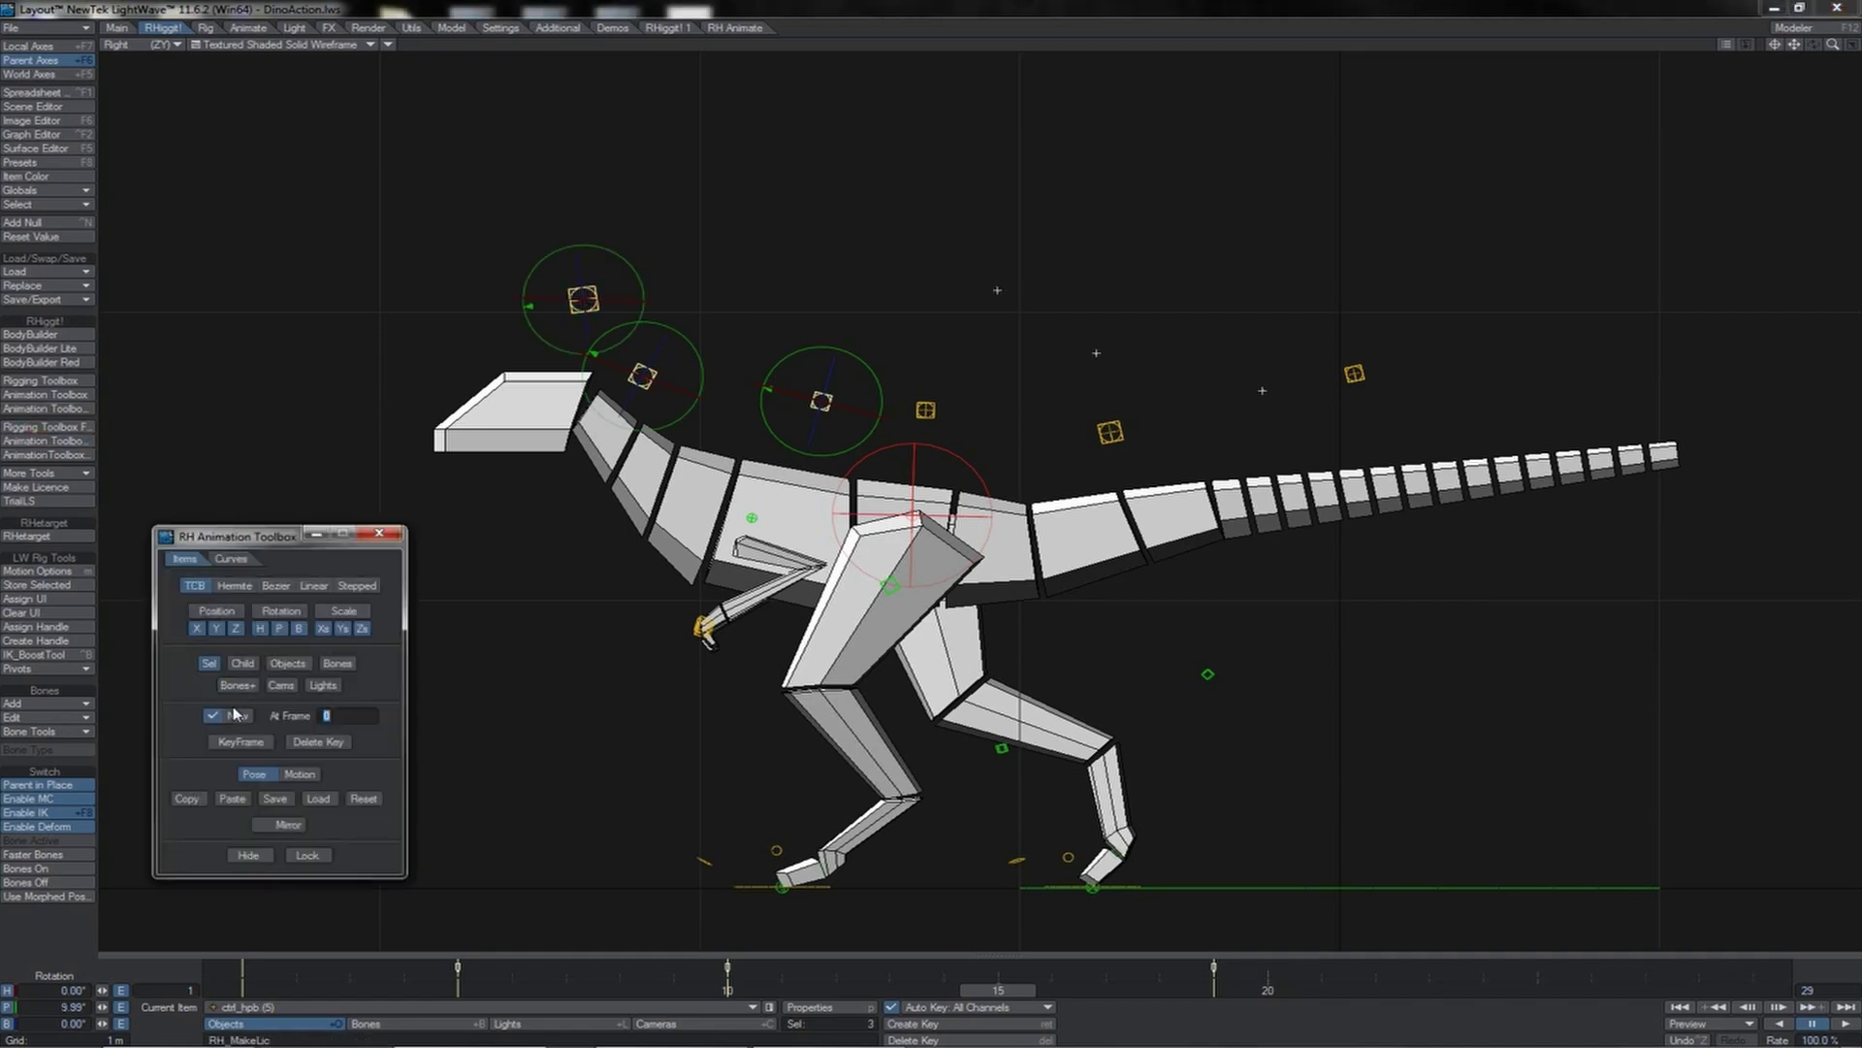
left_click(186, 799)
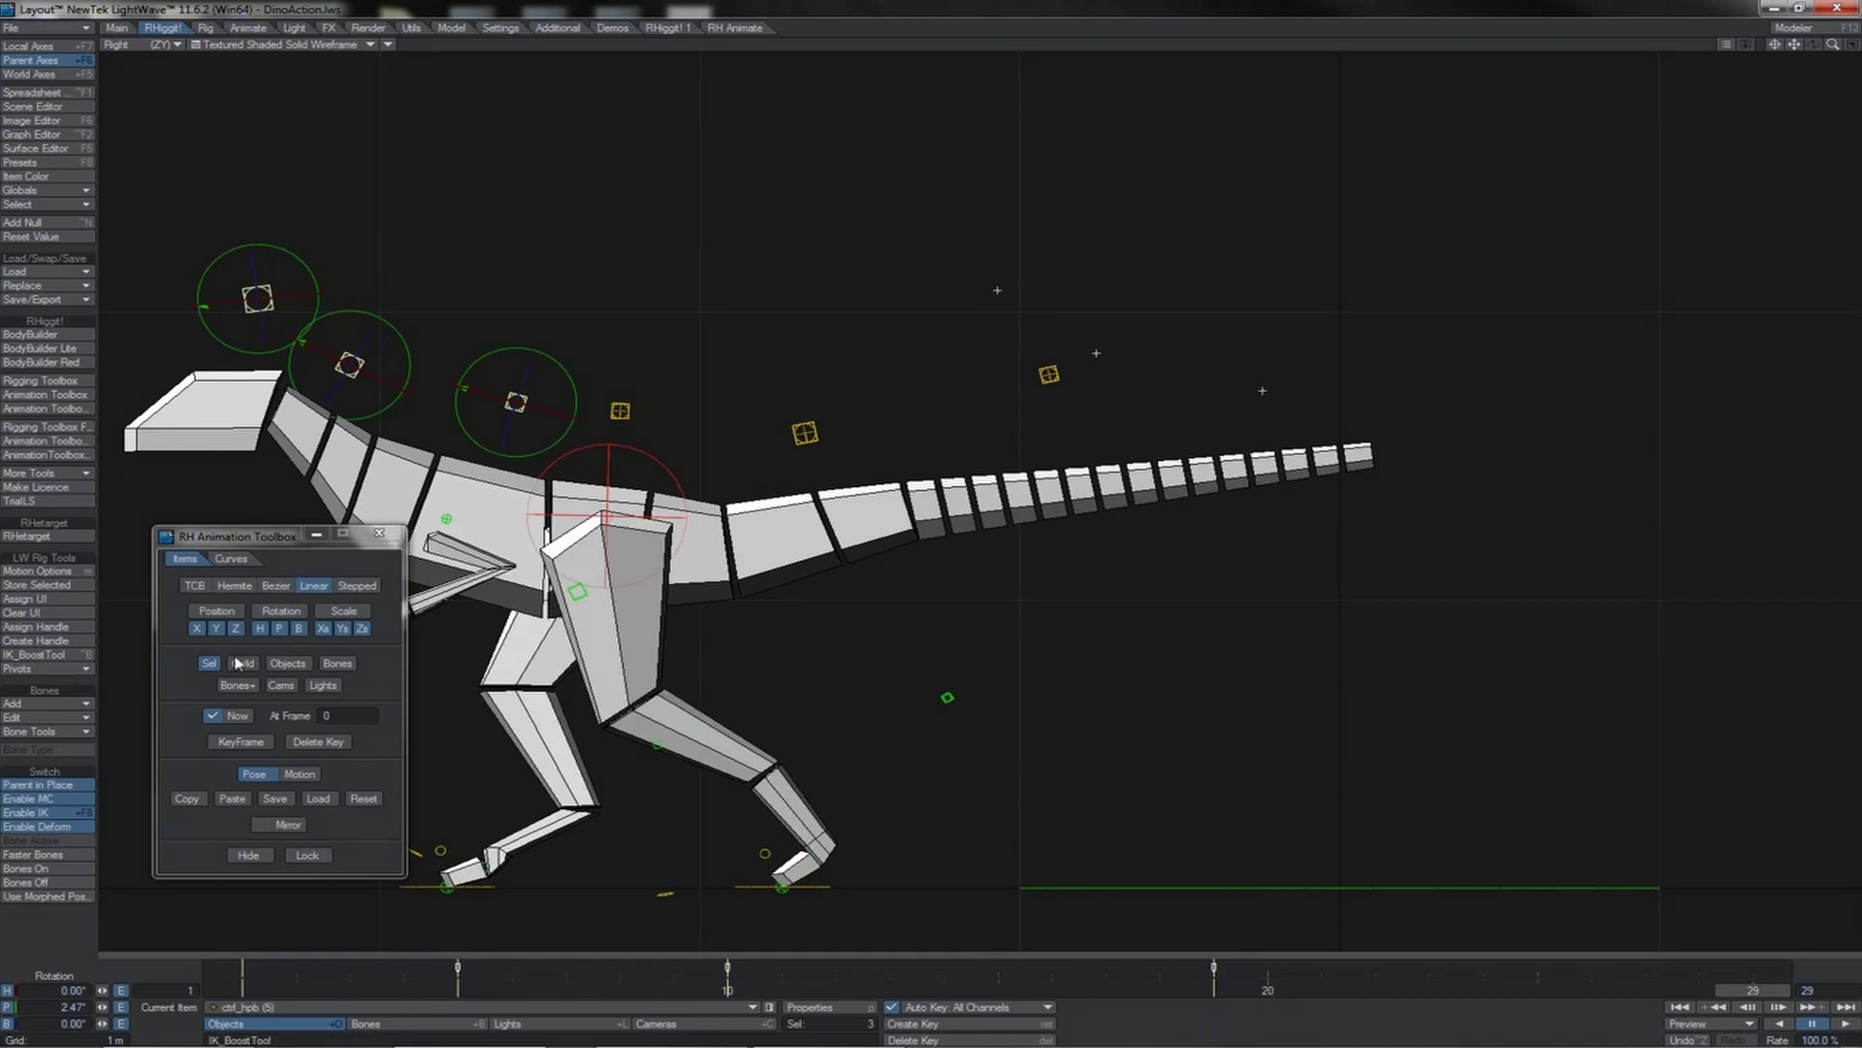
left_click(231, 799)
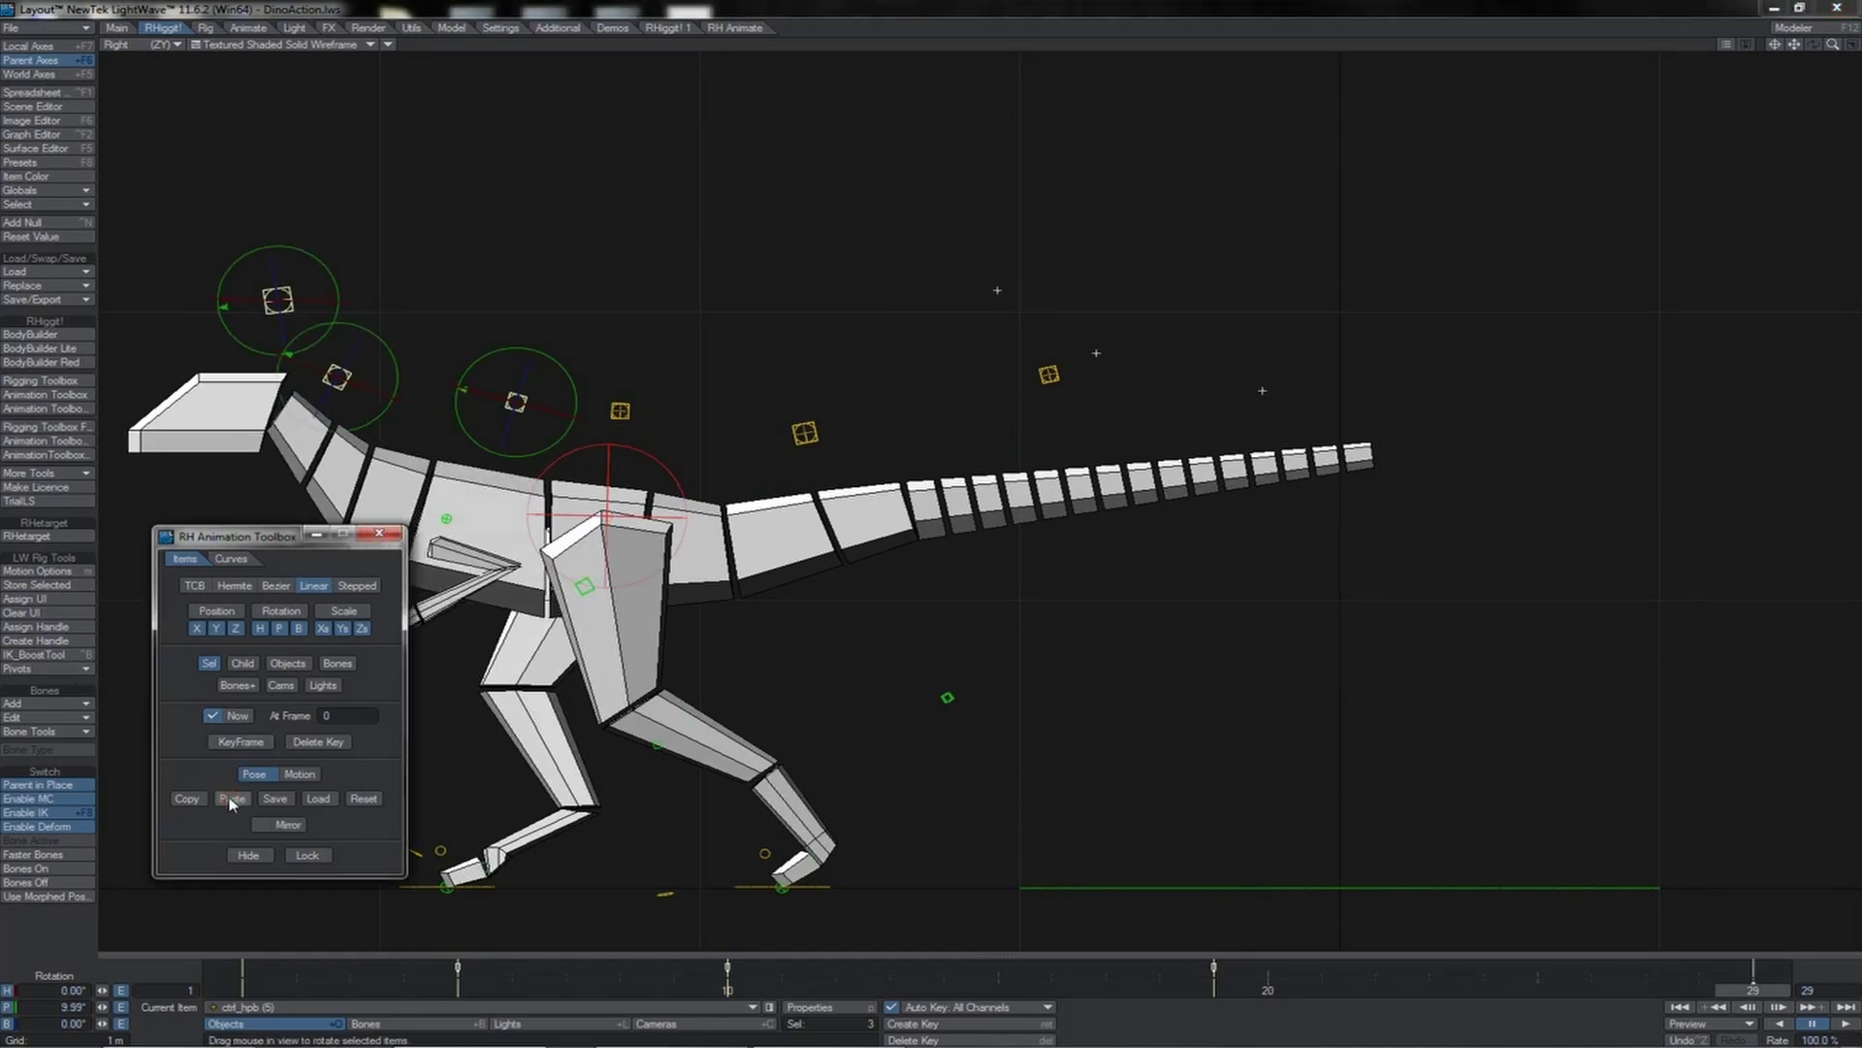
left_click(376, 536)
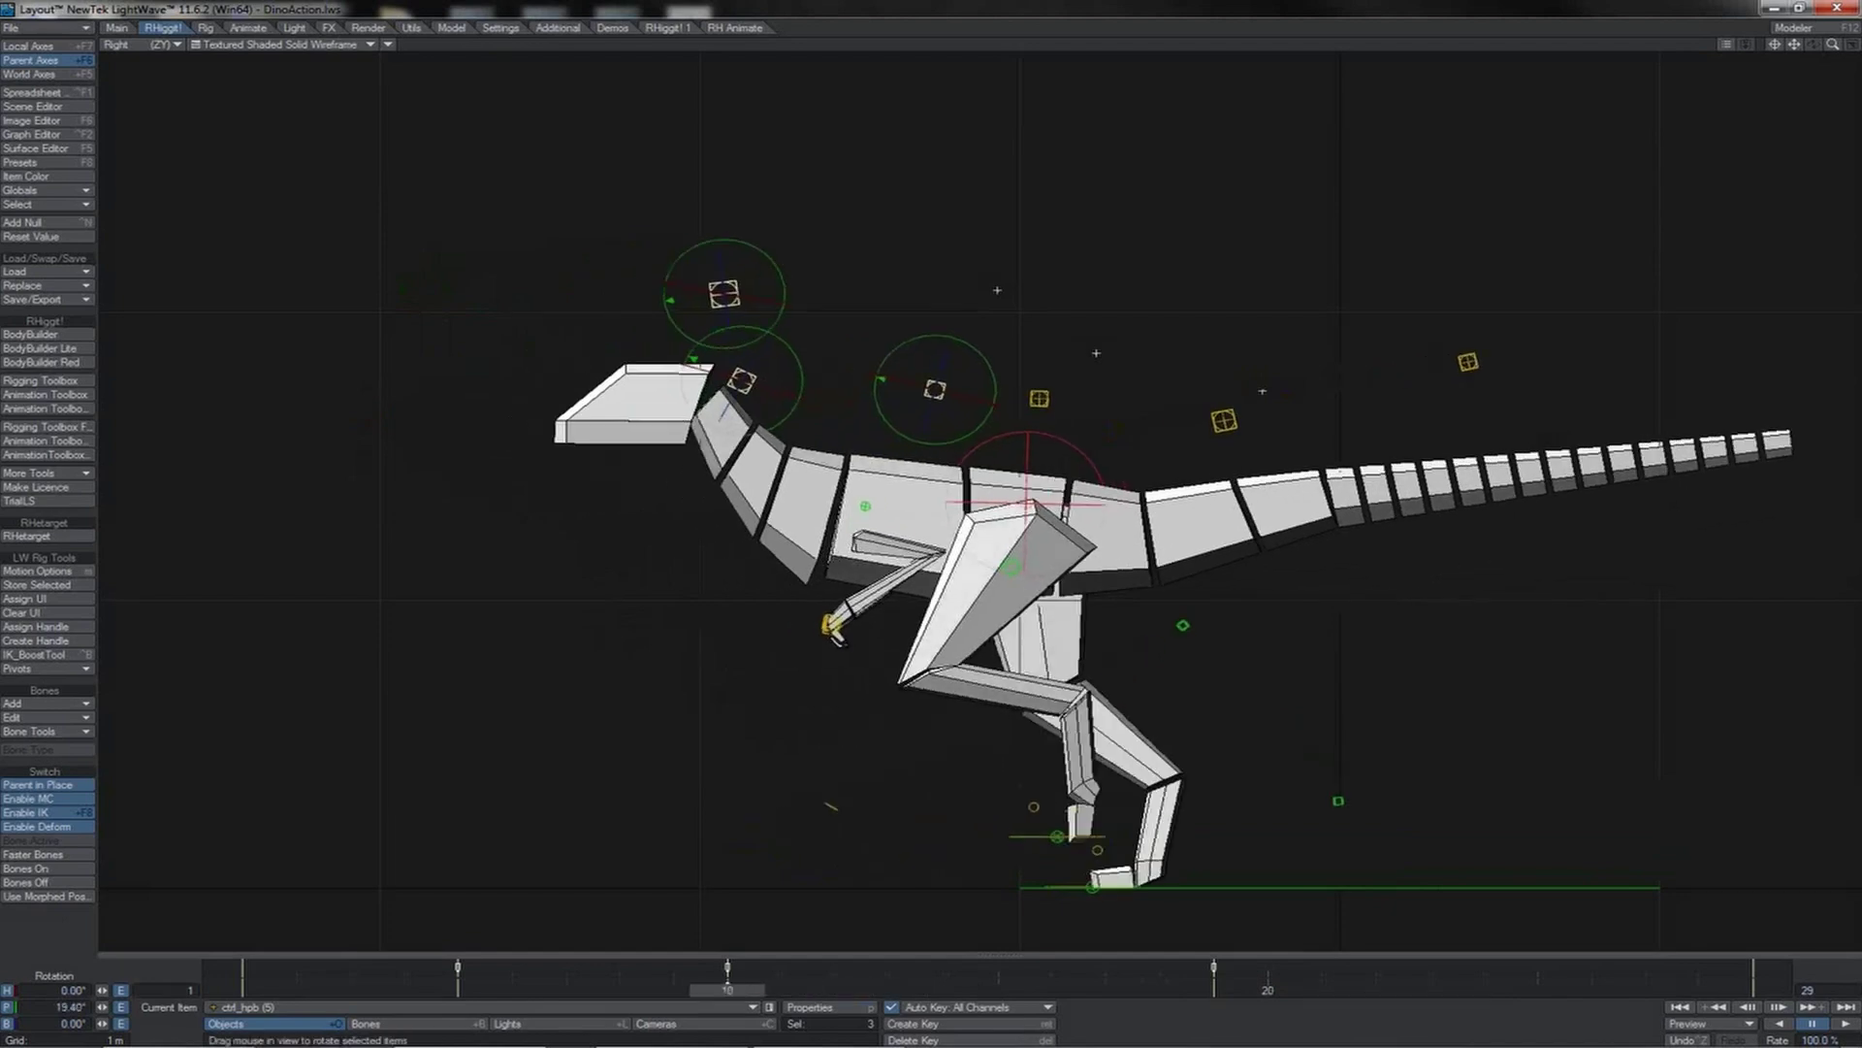
- Paste the frame 10 pose of the chest, neck and head controls at frame 24 and compare it with frame 23
left_click(46, 455)
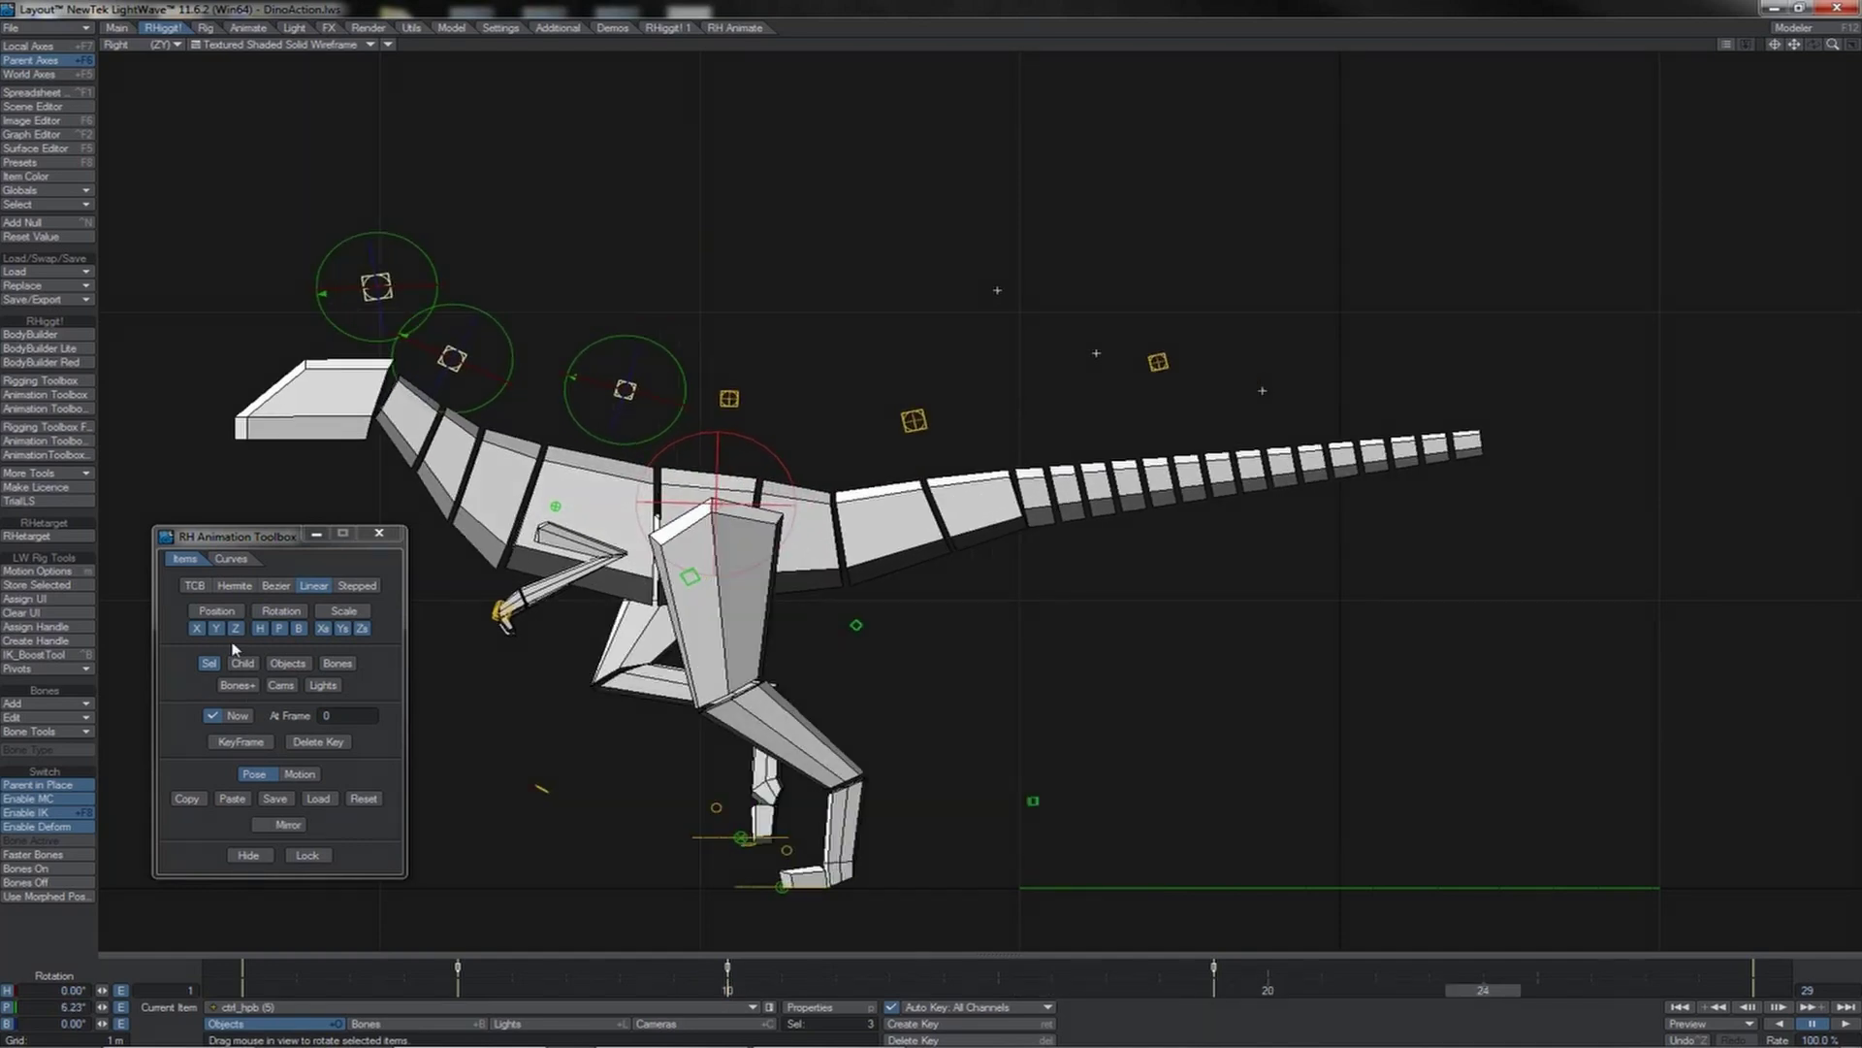
left_click(241, 800)
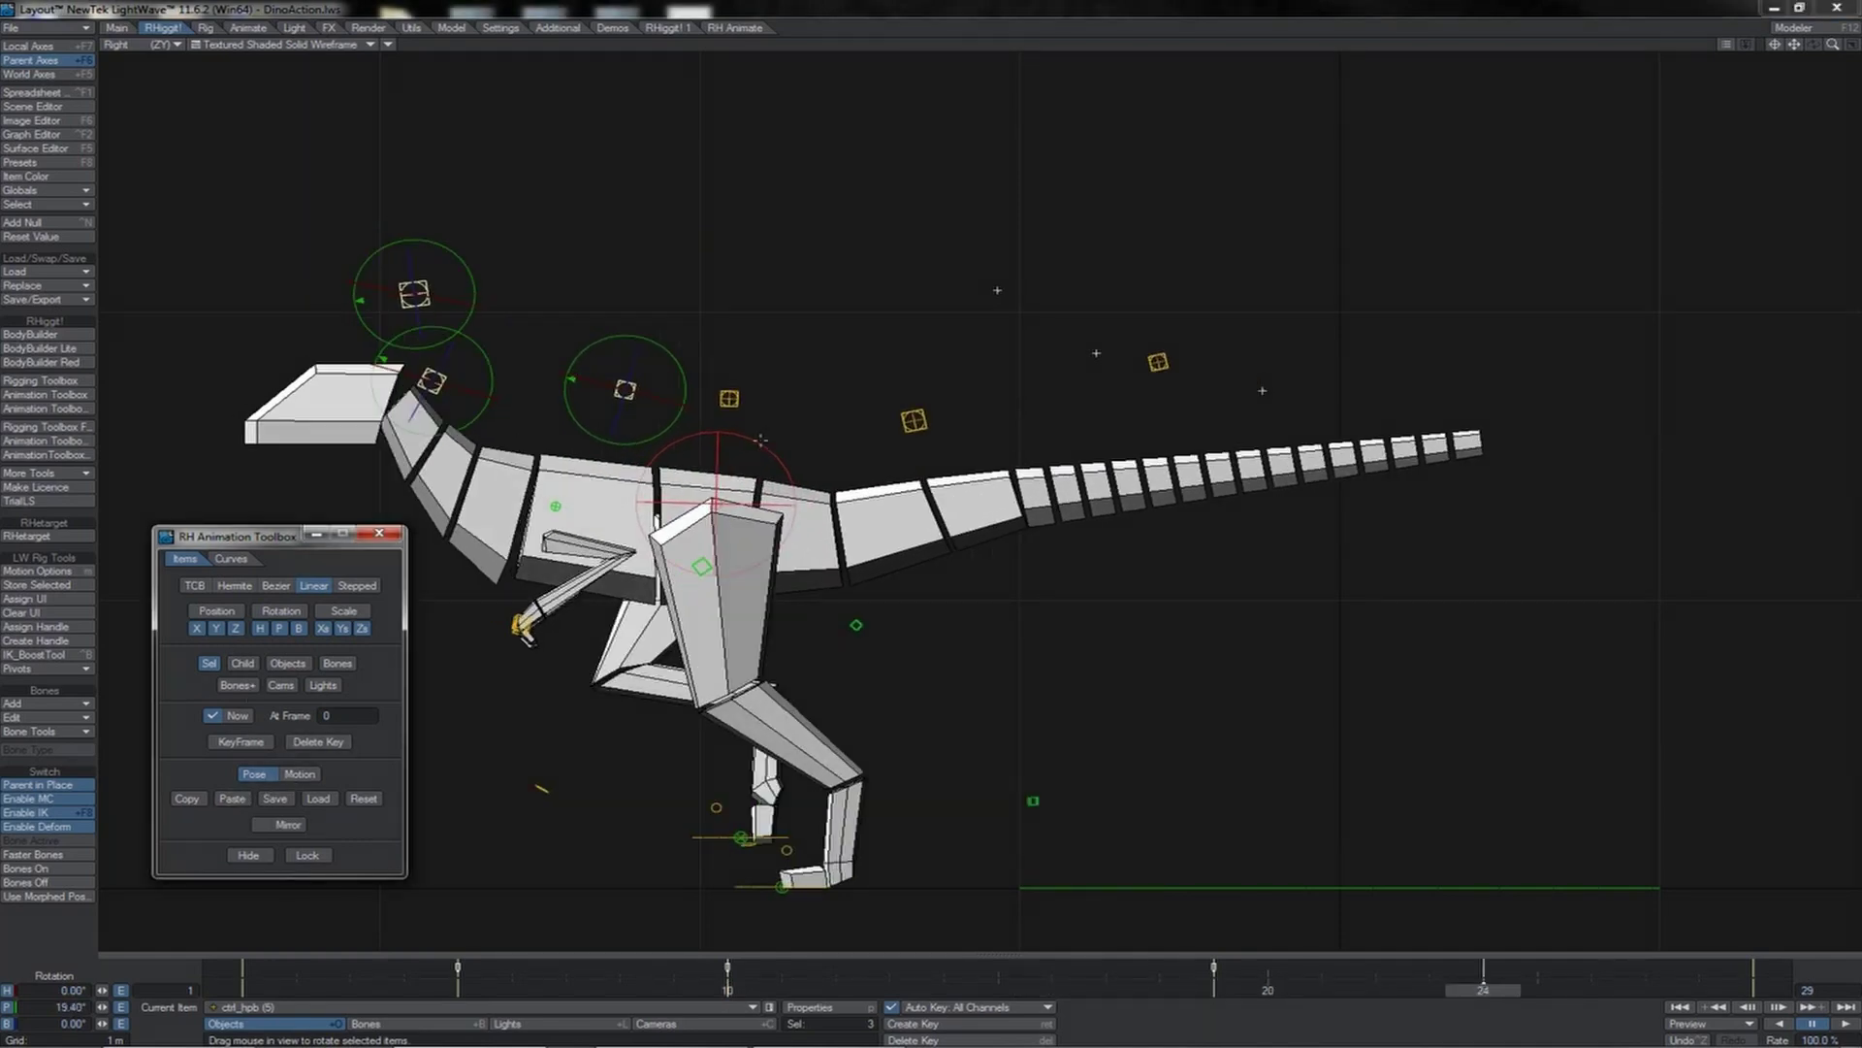
left_click(762, 445)
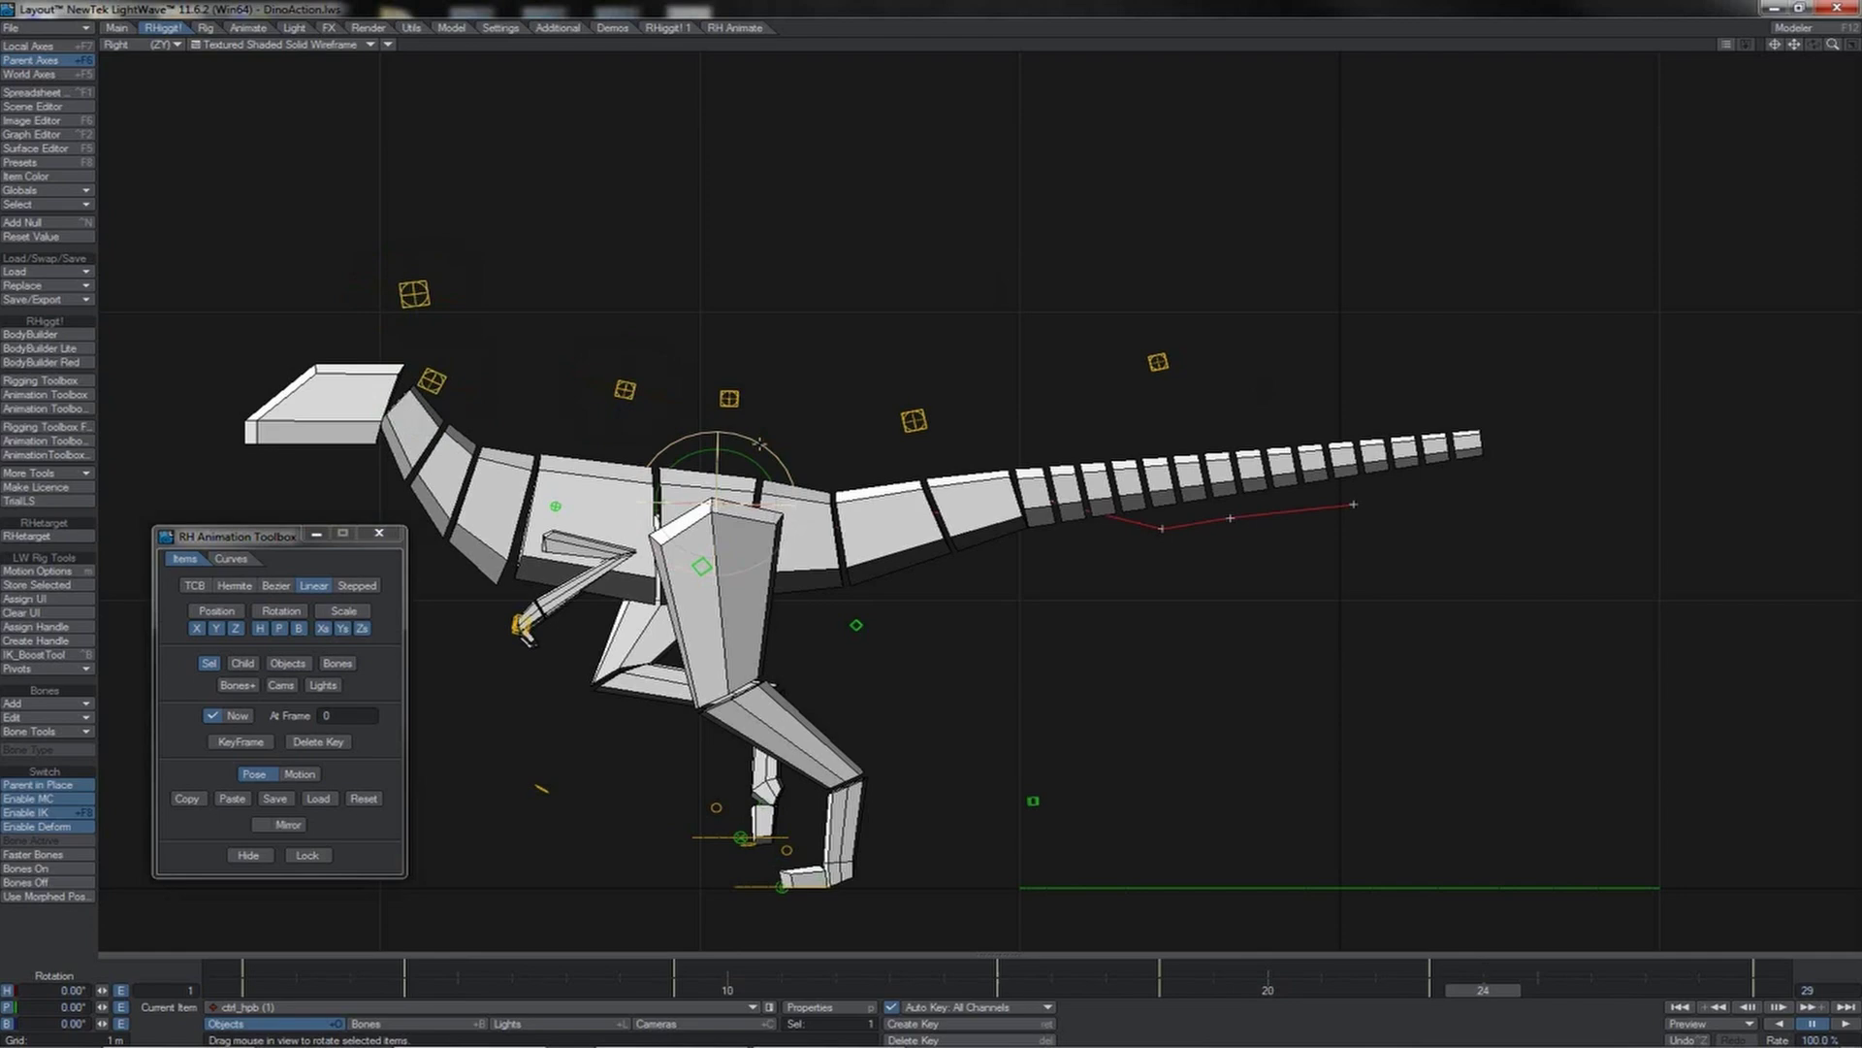
key("Left")
key("Right")
key("Left")
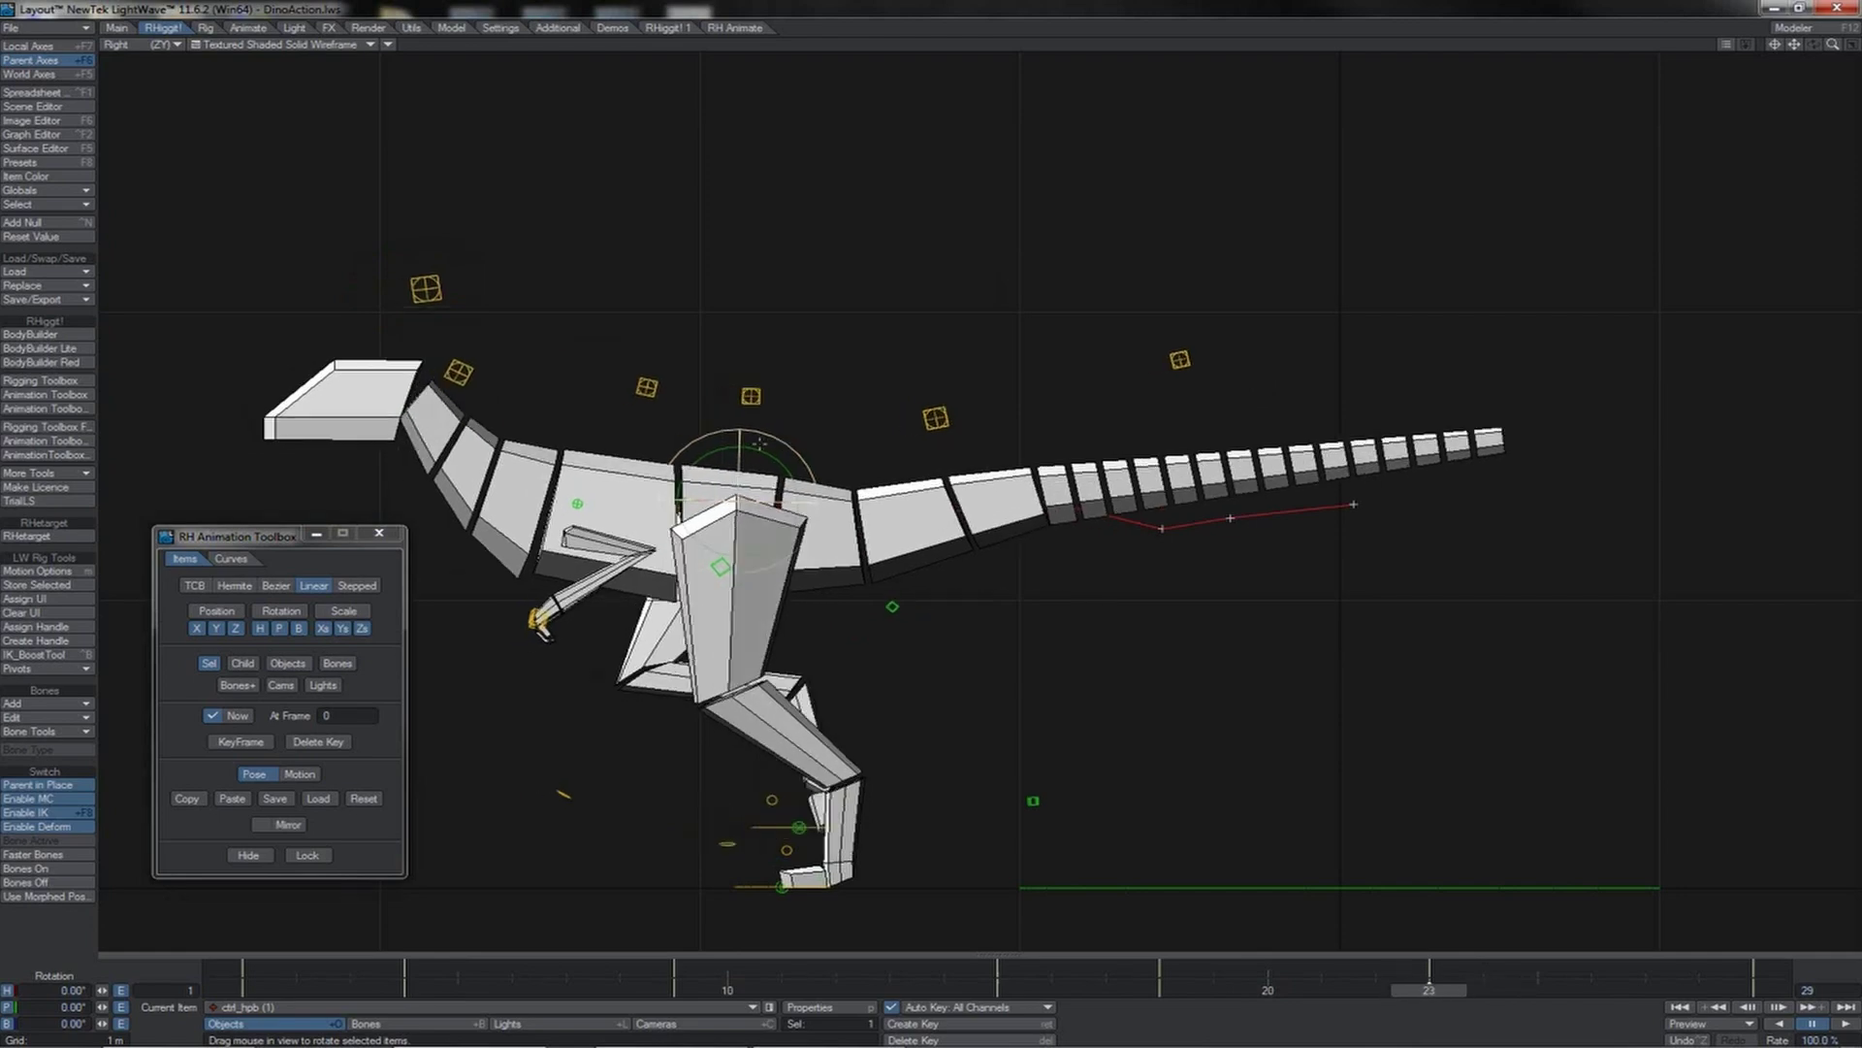
- Set the last frame of the timeline to 28 and play the looping walk
left_click(1845, 1024)
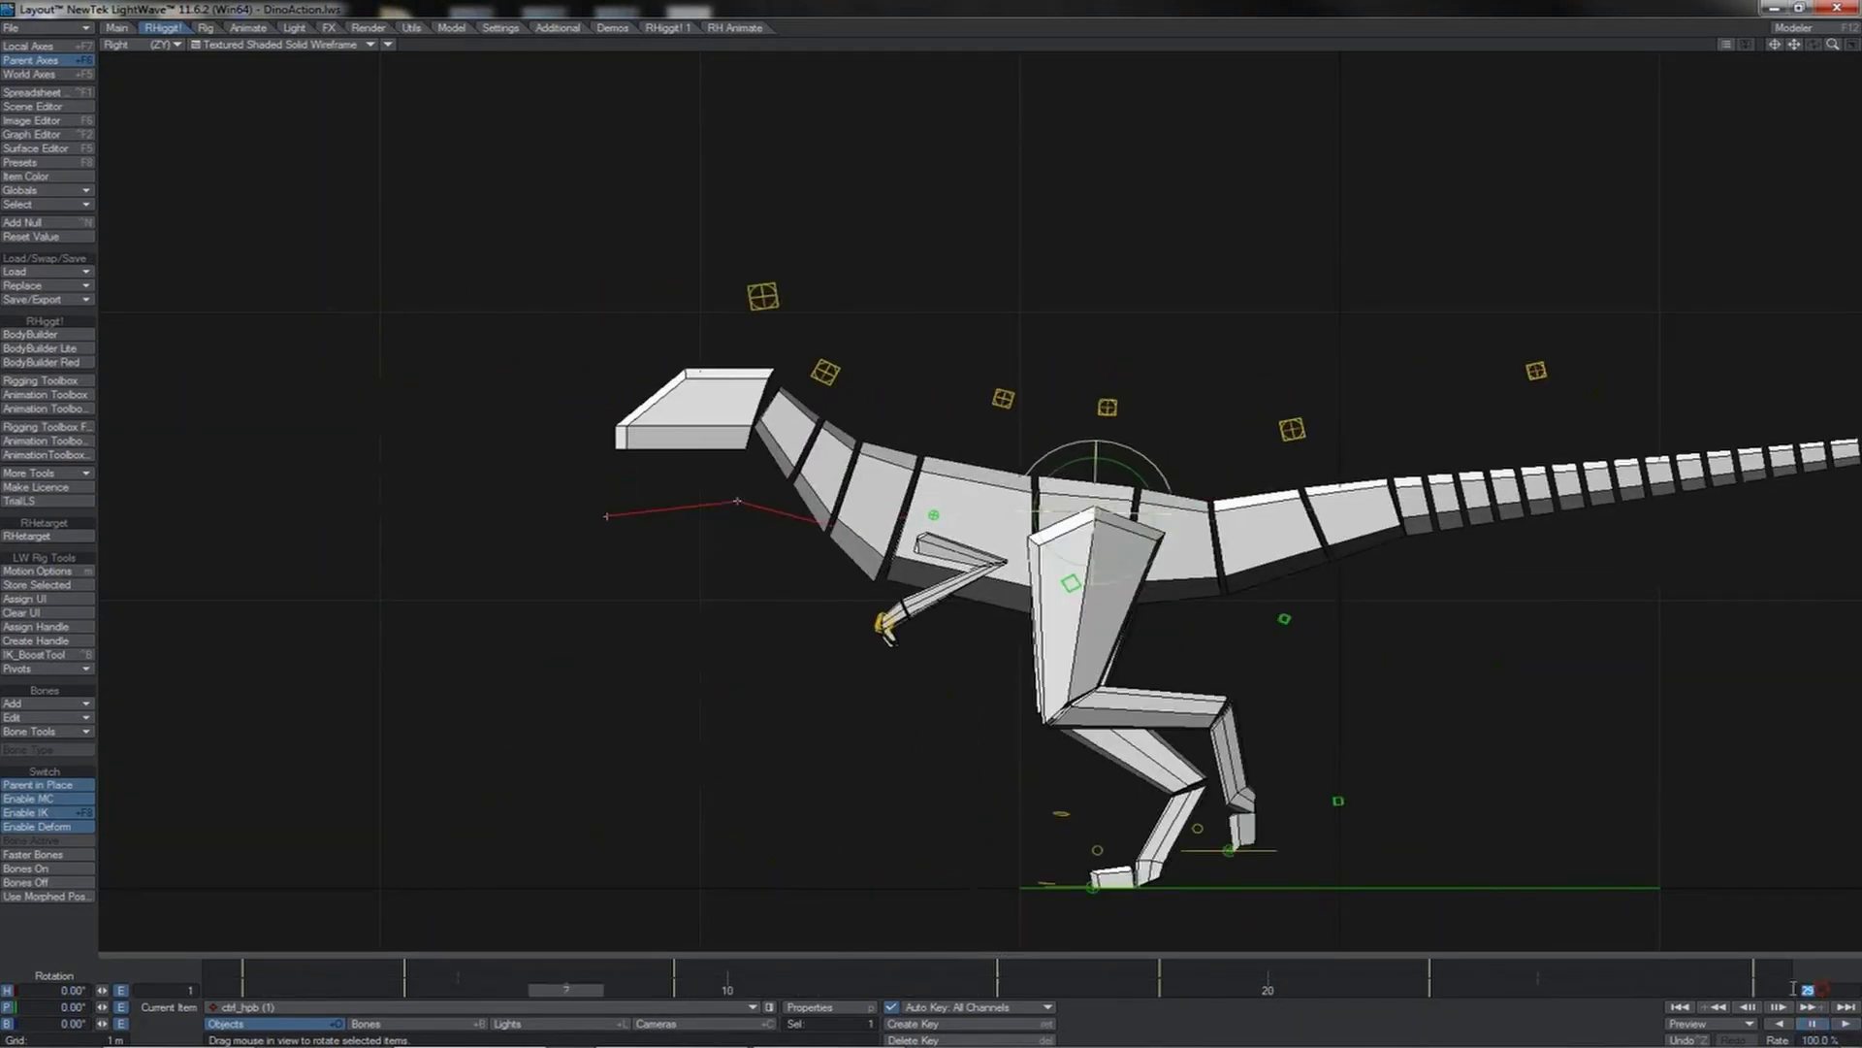
key("Return")
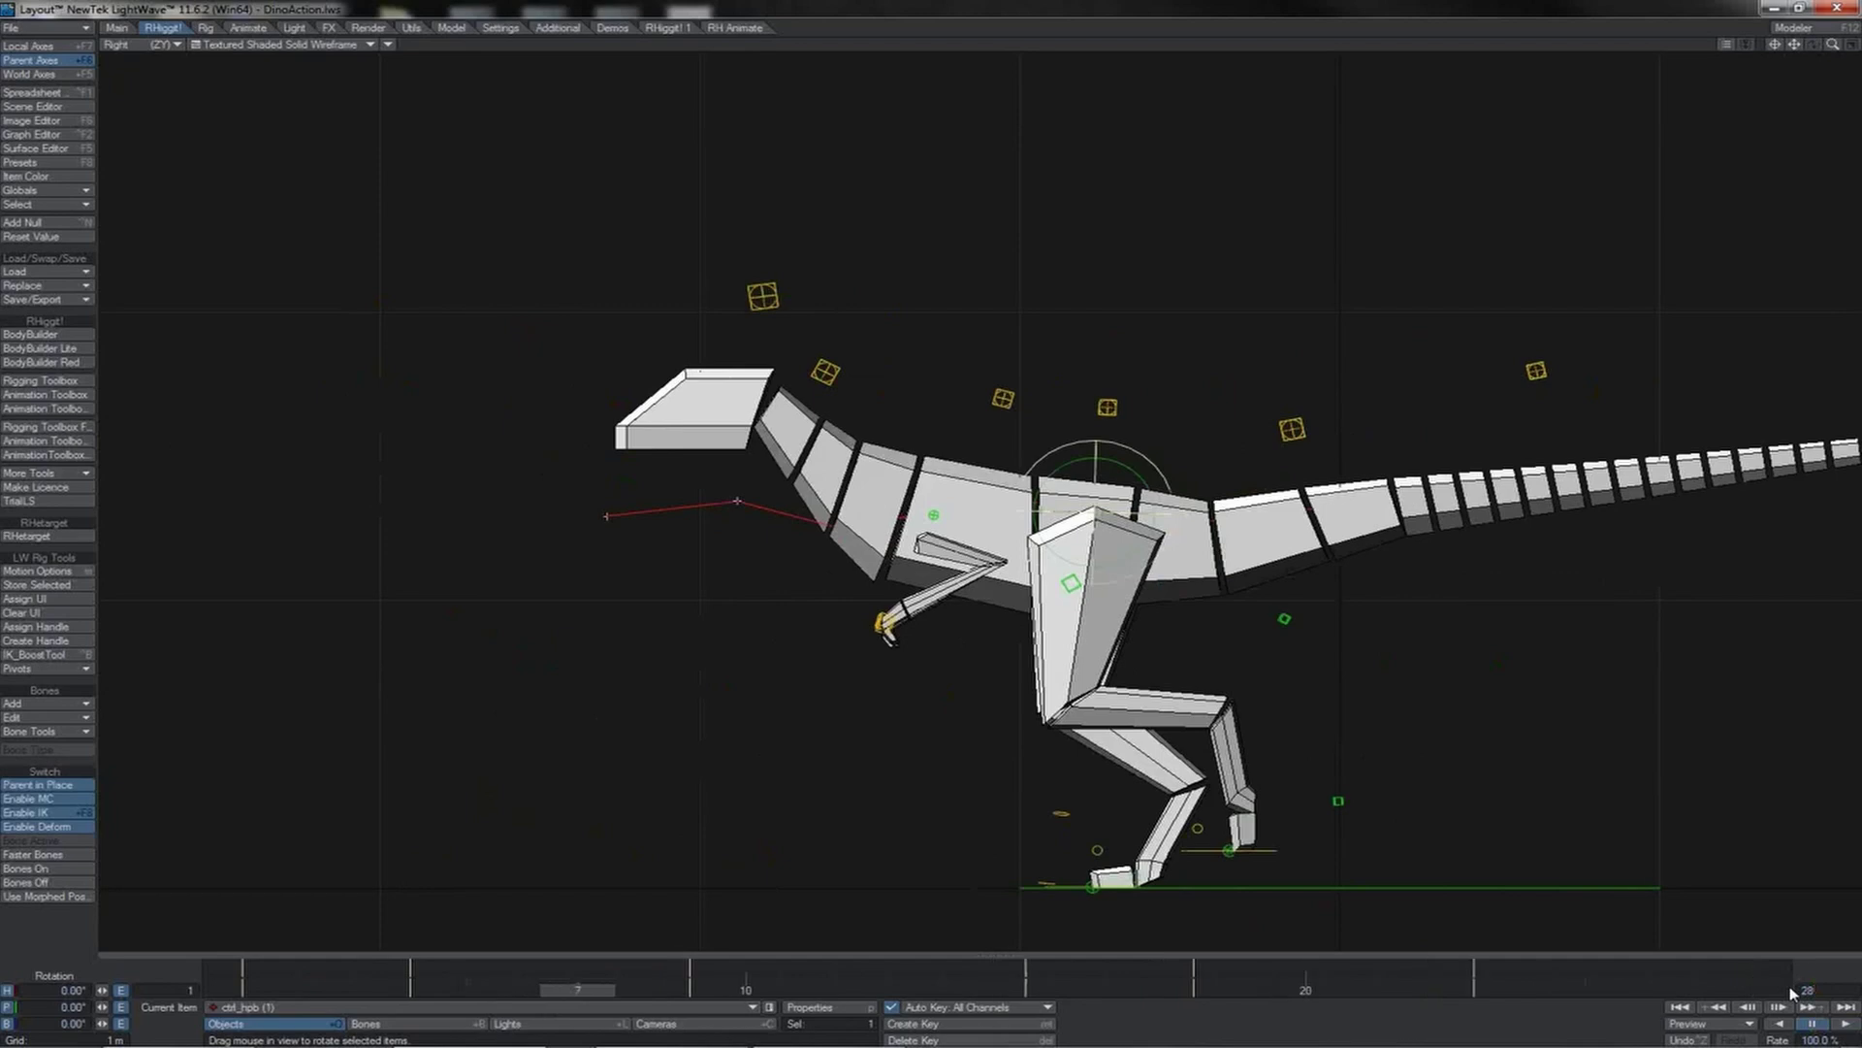
left_click(1778, 47)
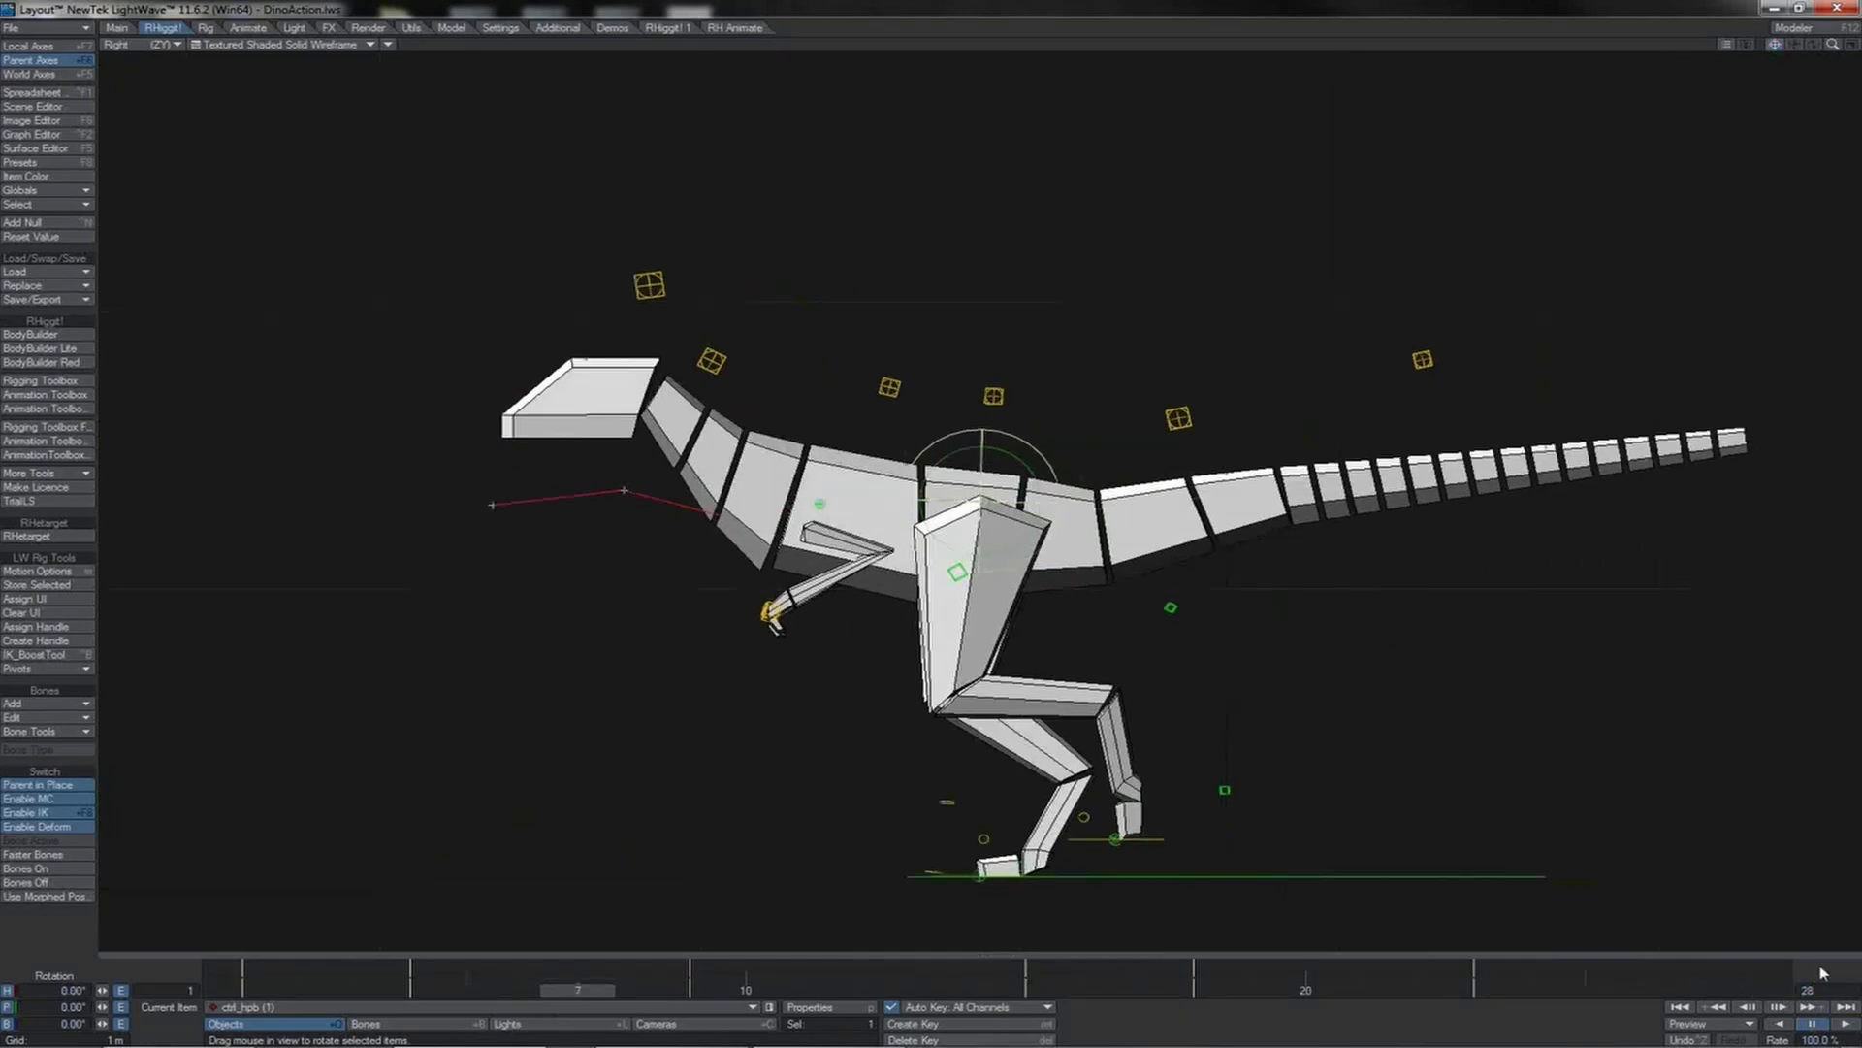
left_click(1845, 1024)
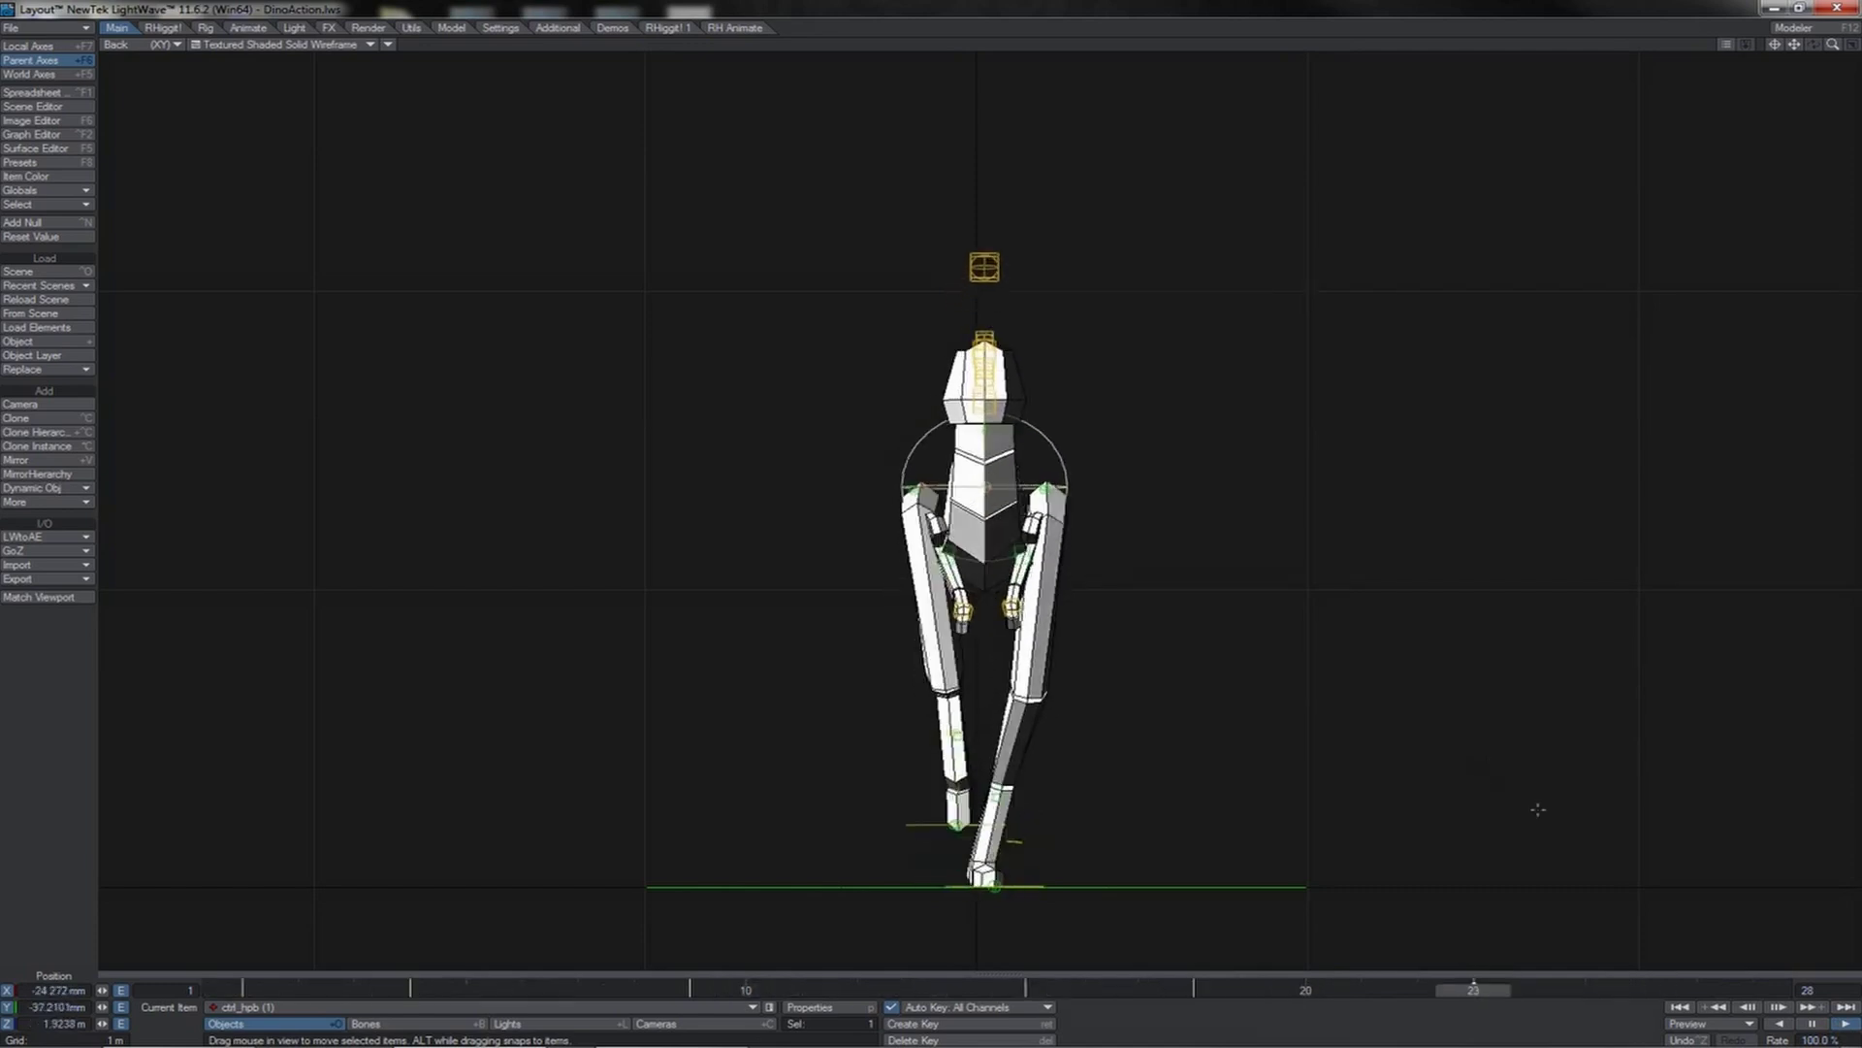
- Set the last frame of the timeline to 29 after viewing the walk from the back
key("2")
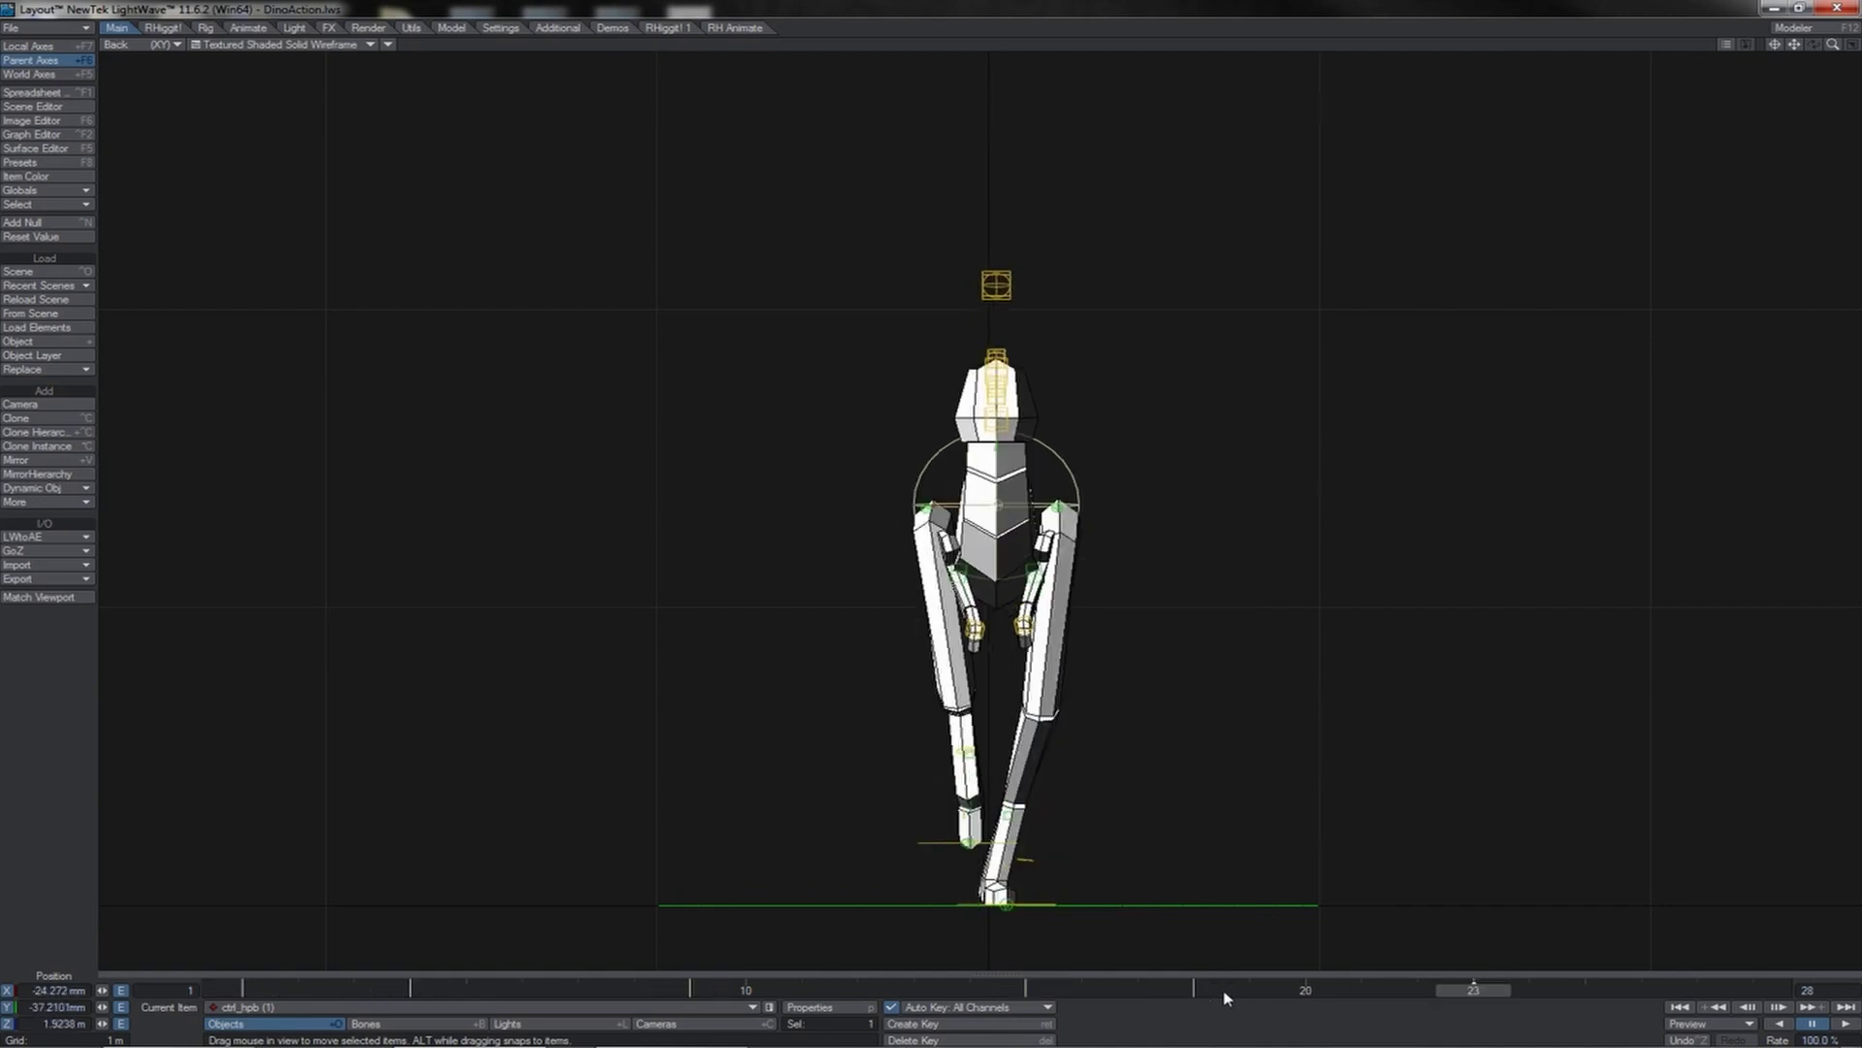
type("9")
key("Return")
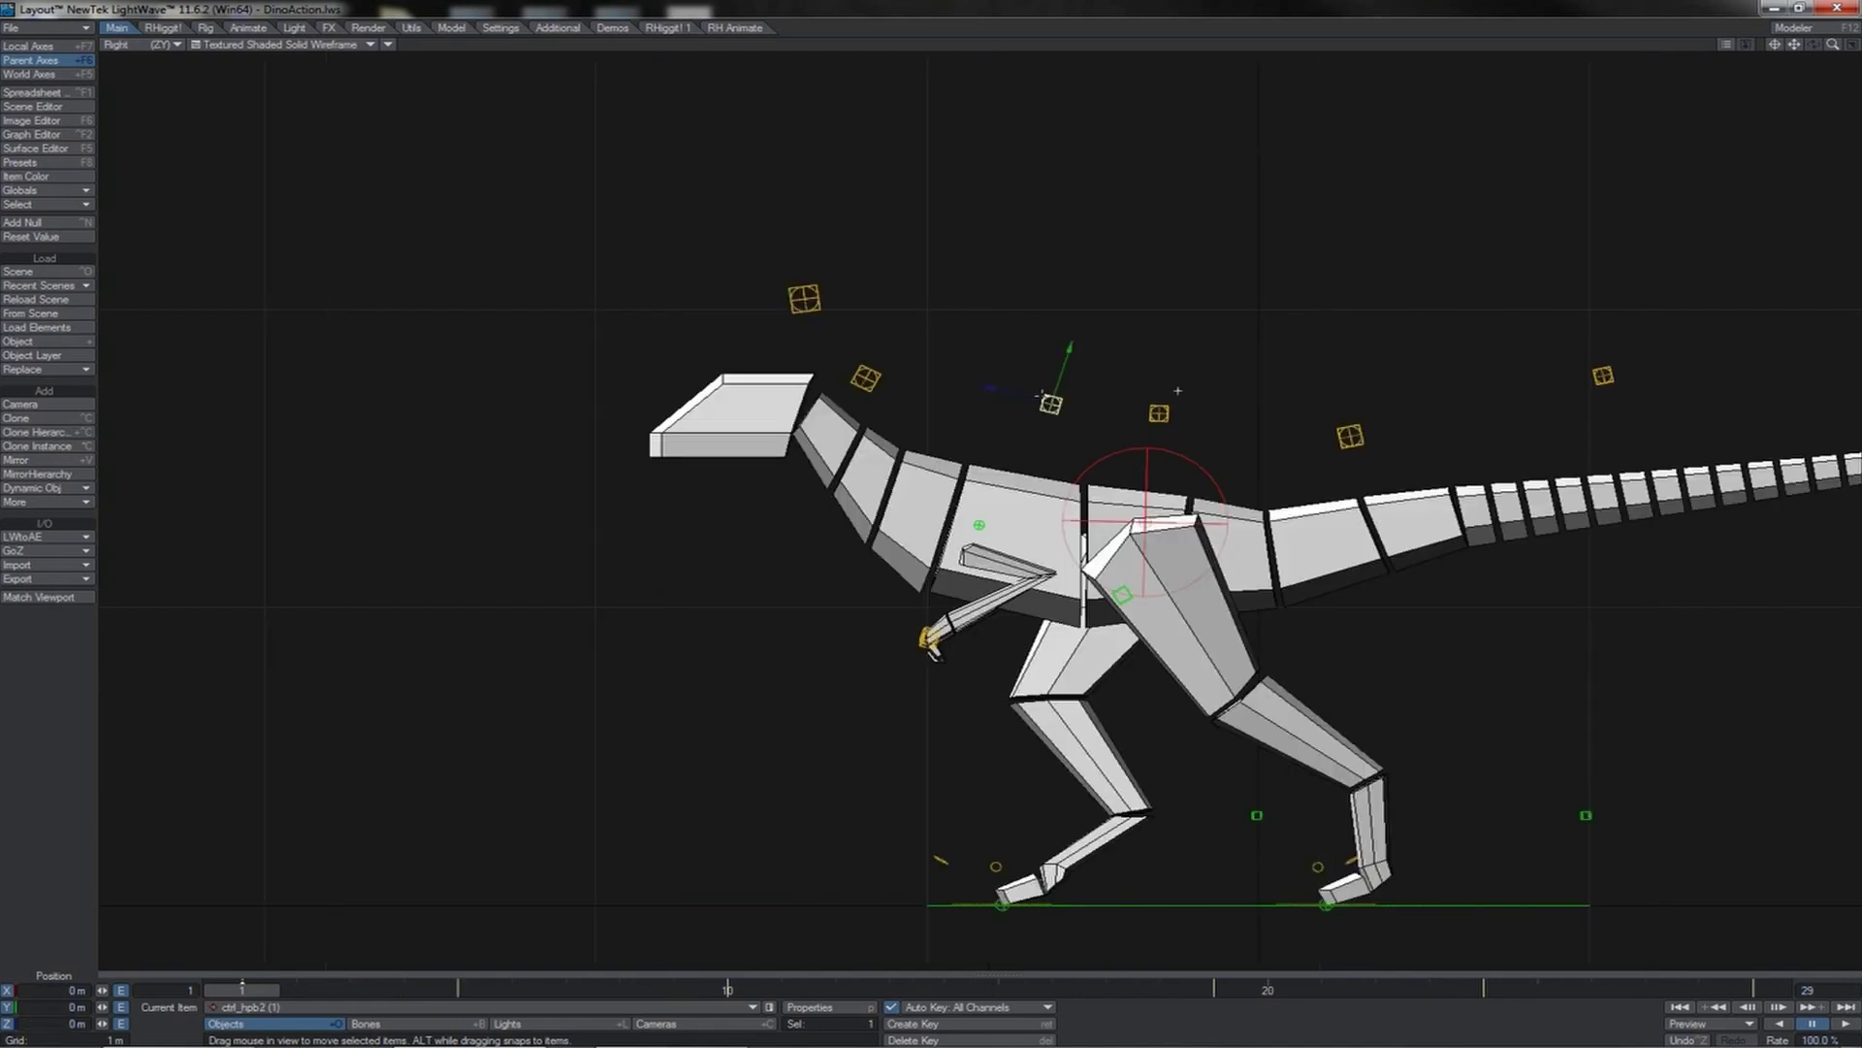
- Clear the heading (Rotation H) keys of ctrl_hpb2 (1) from frame 5 to frame 29
key("y")
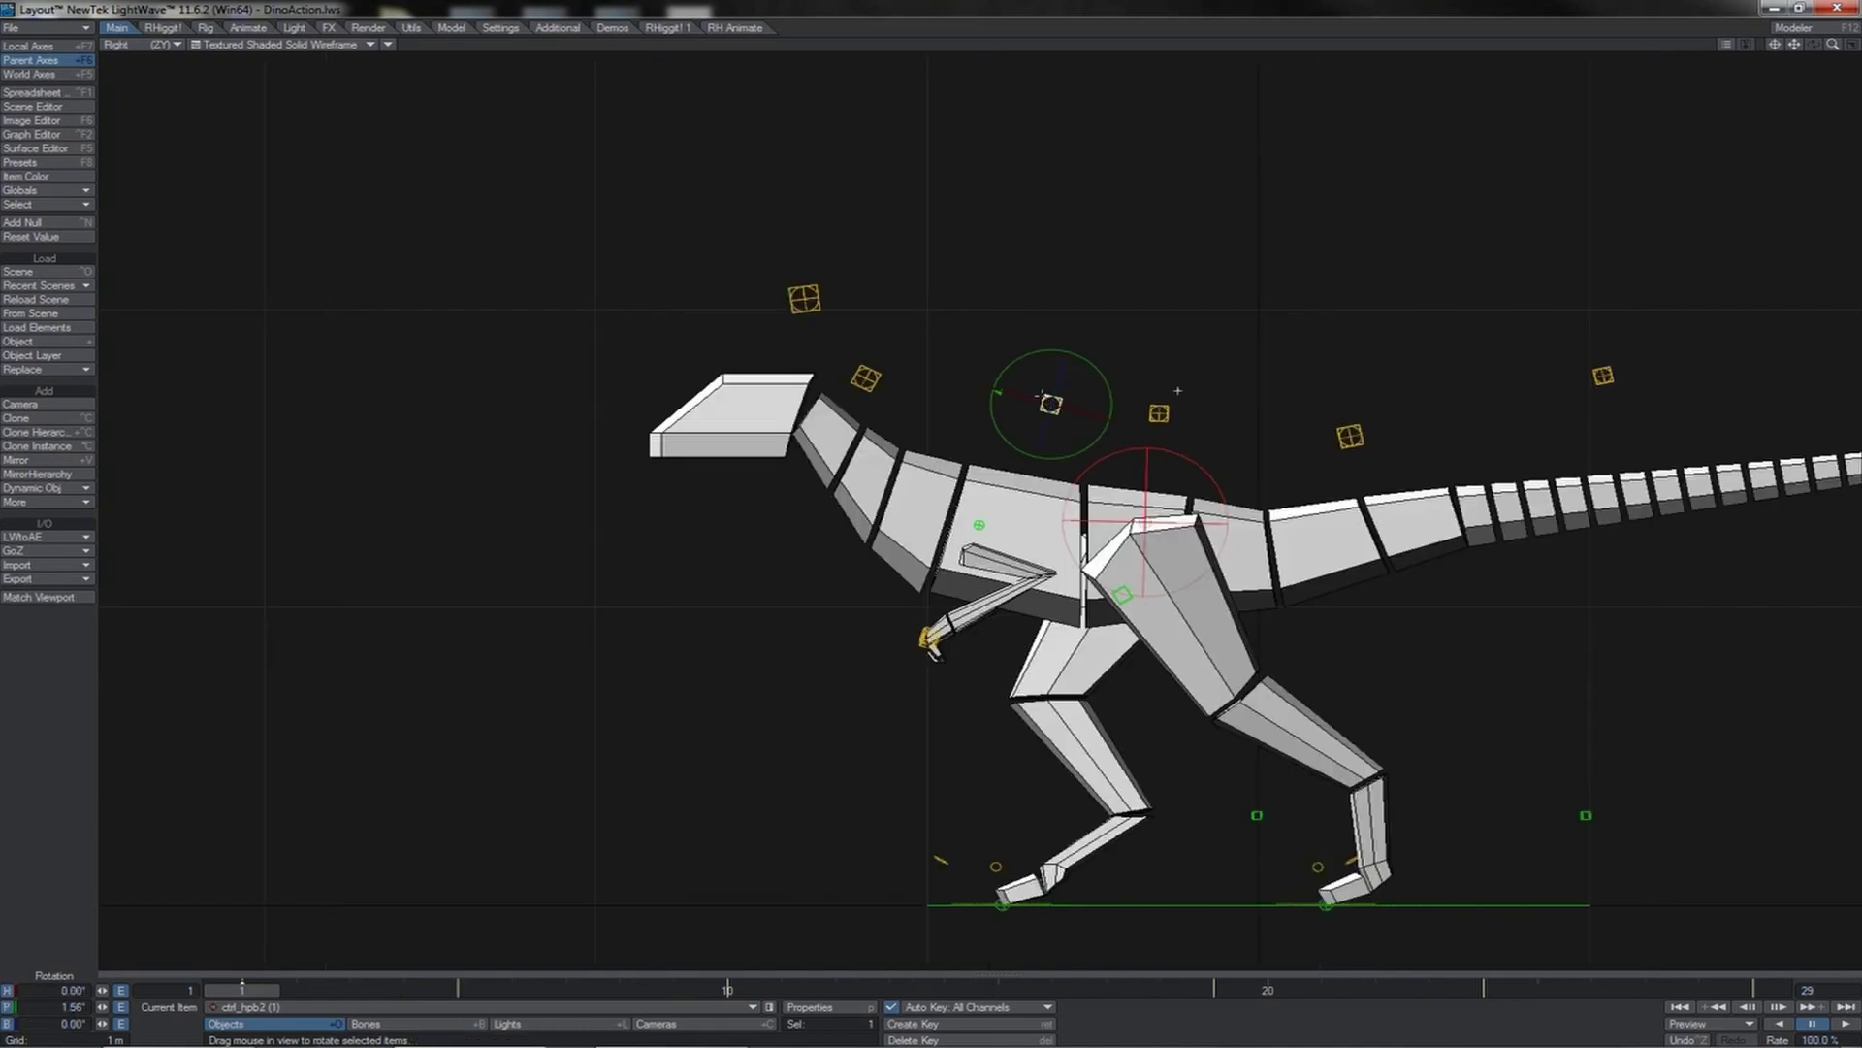
key("2")
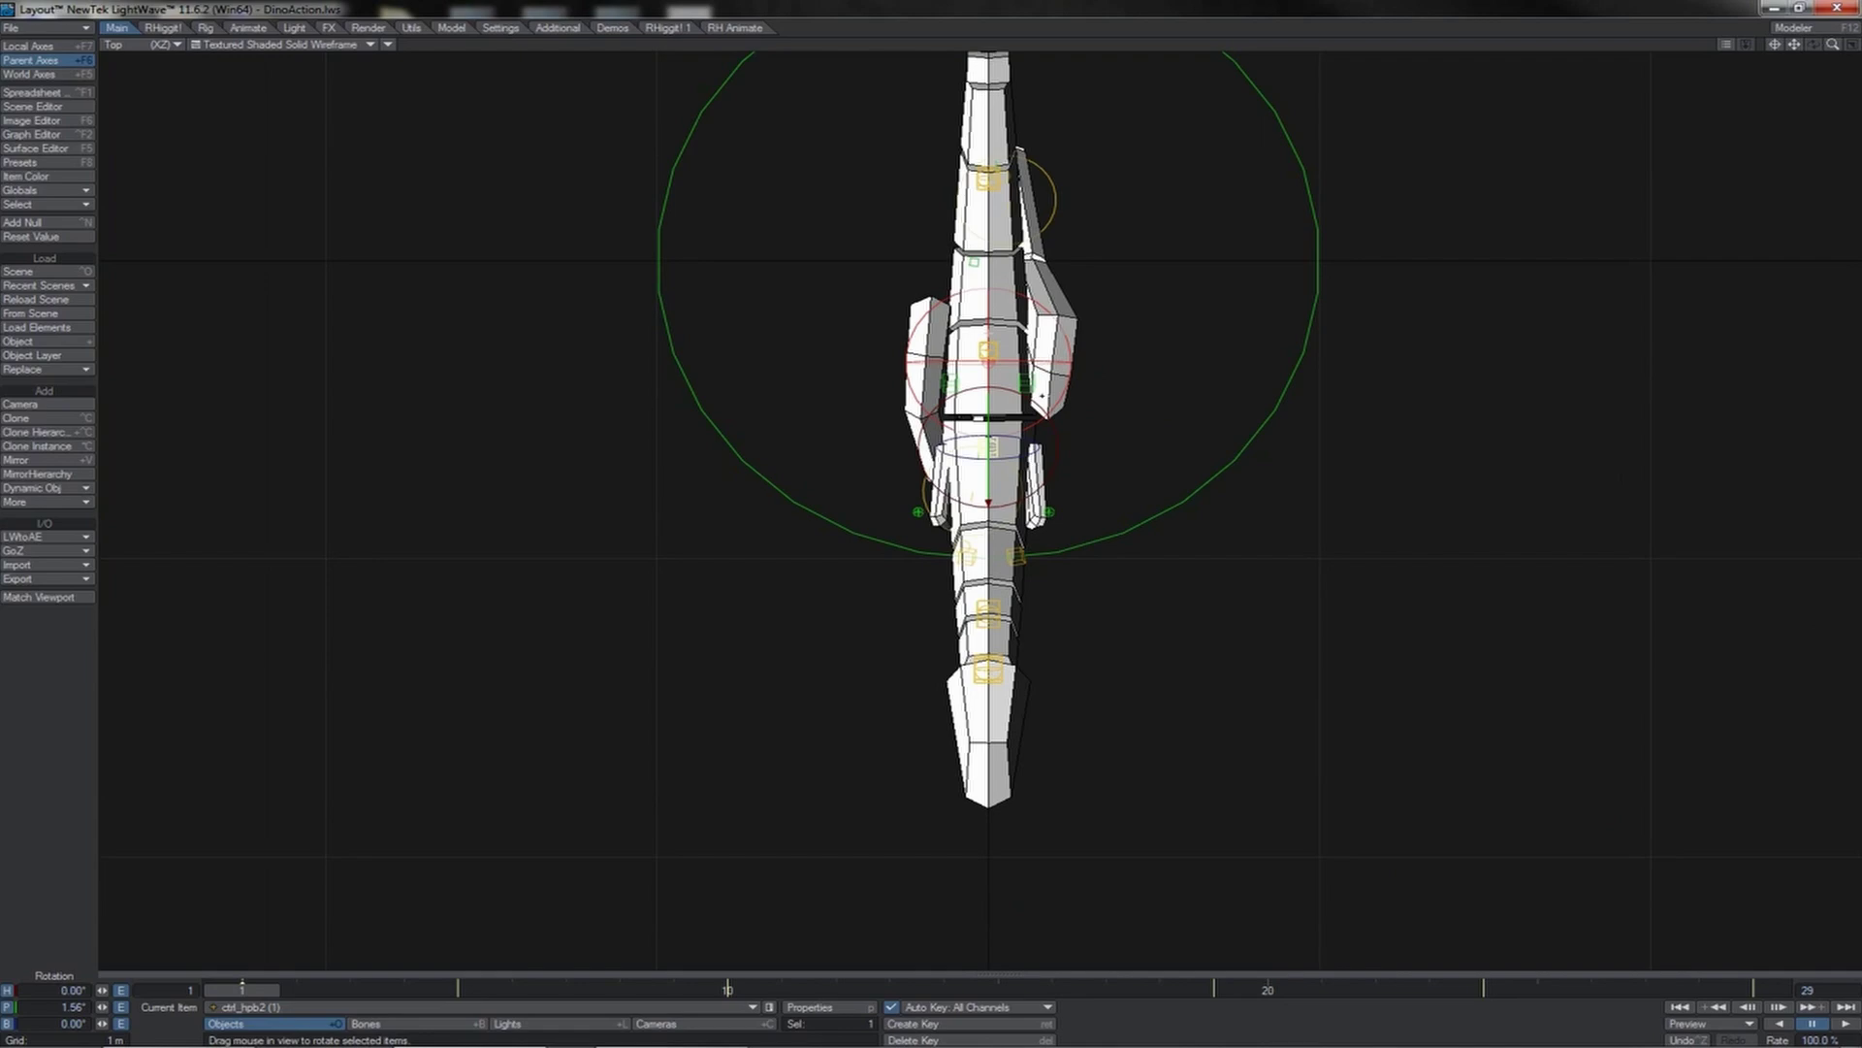
key("ctrl+F2")
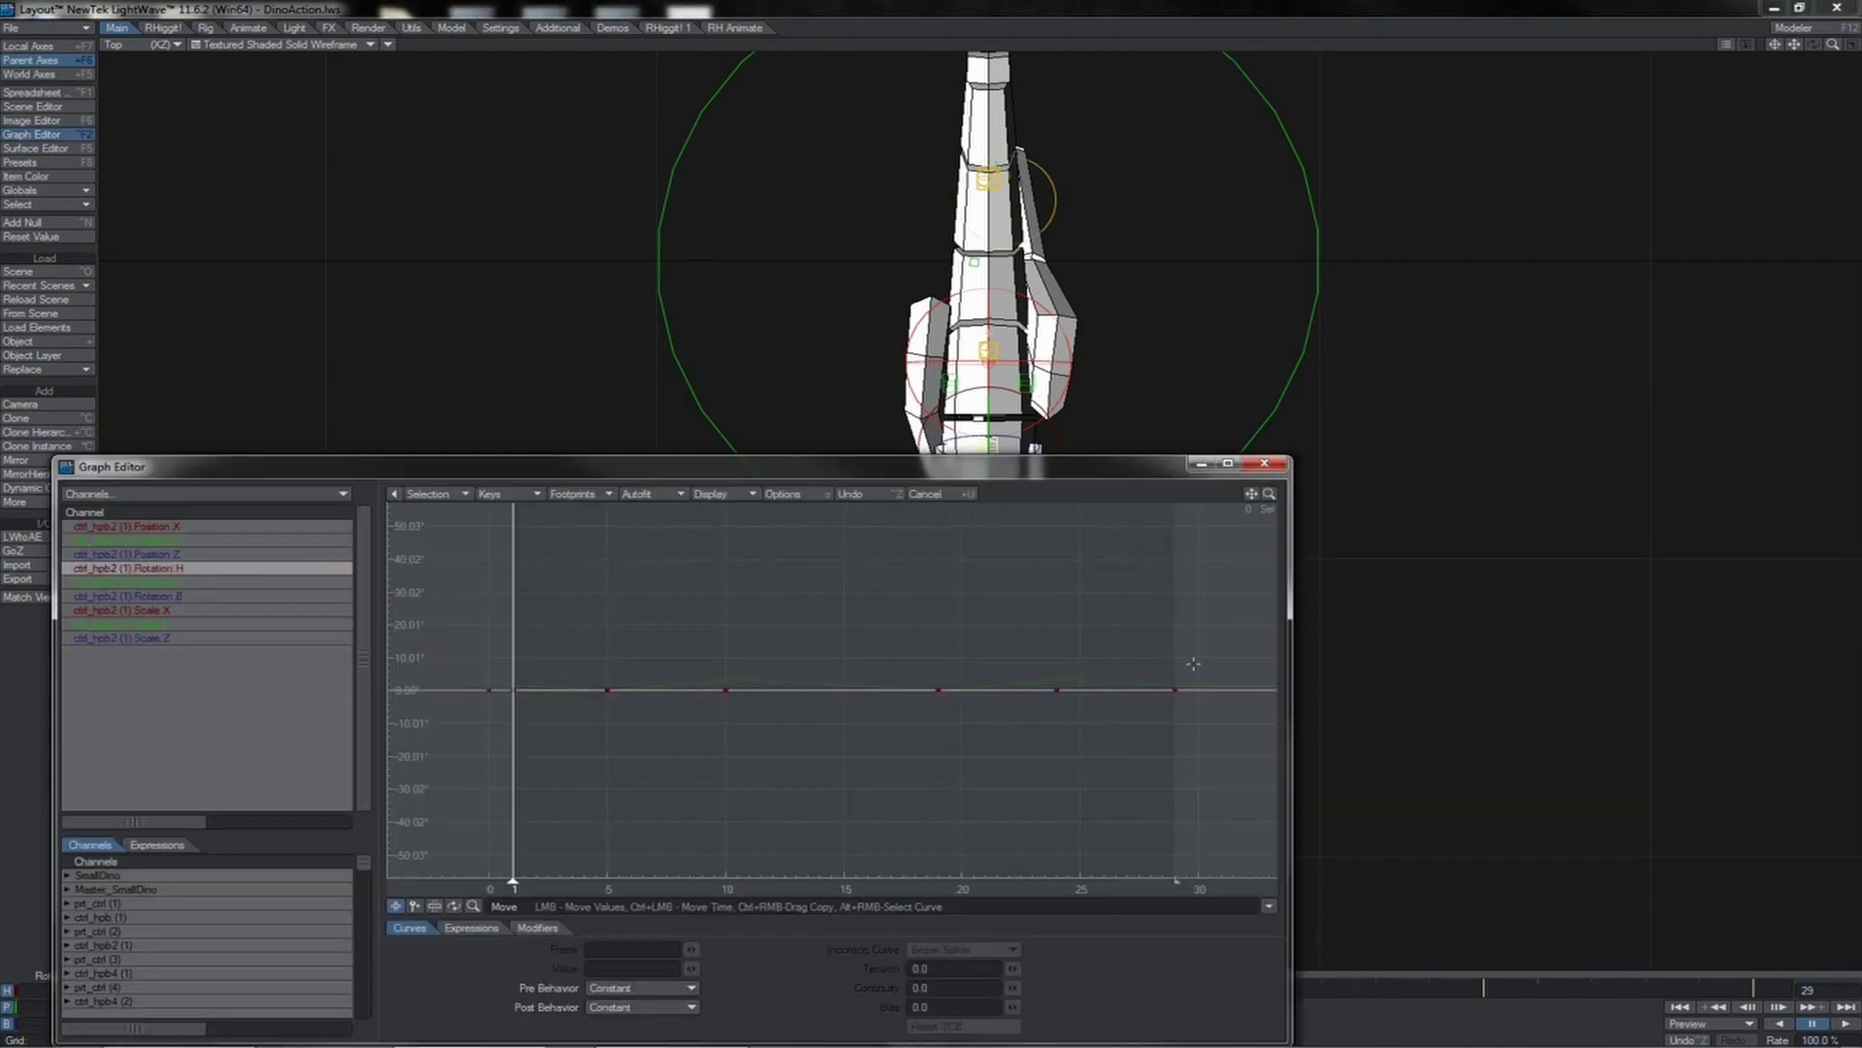
left_click_drag(1196, 660, 553, 731)
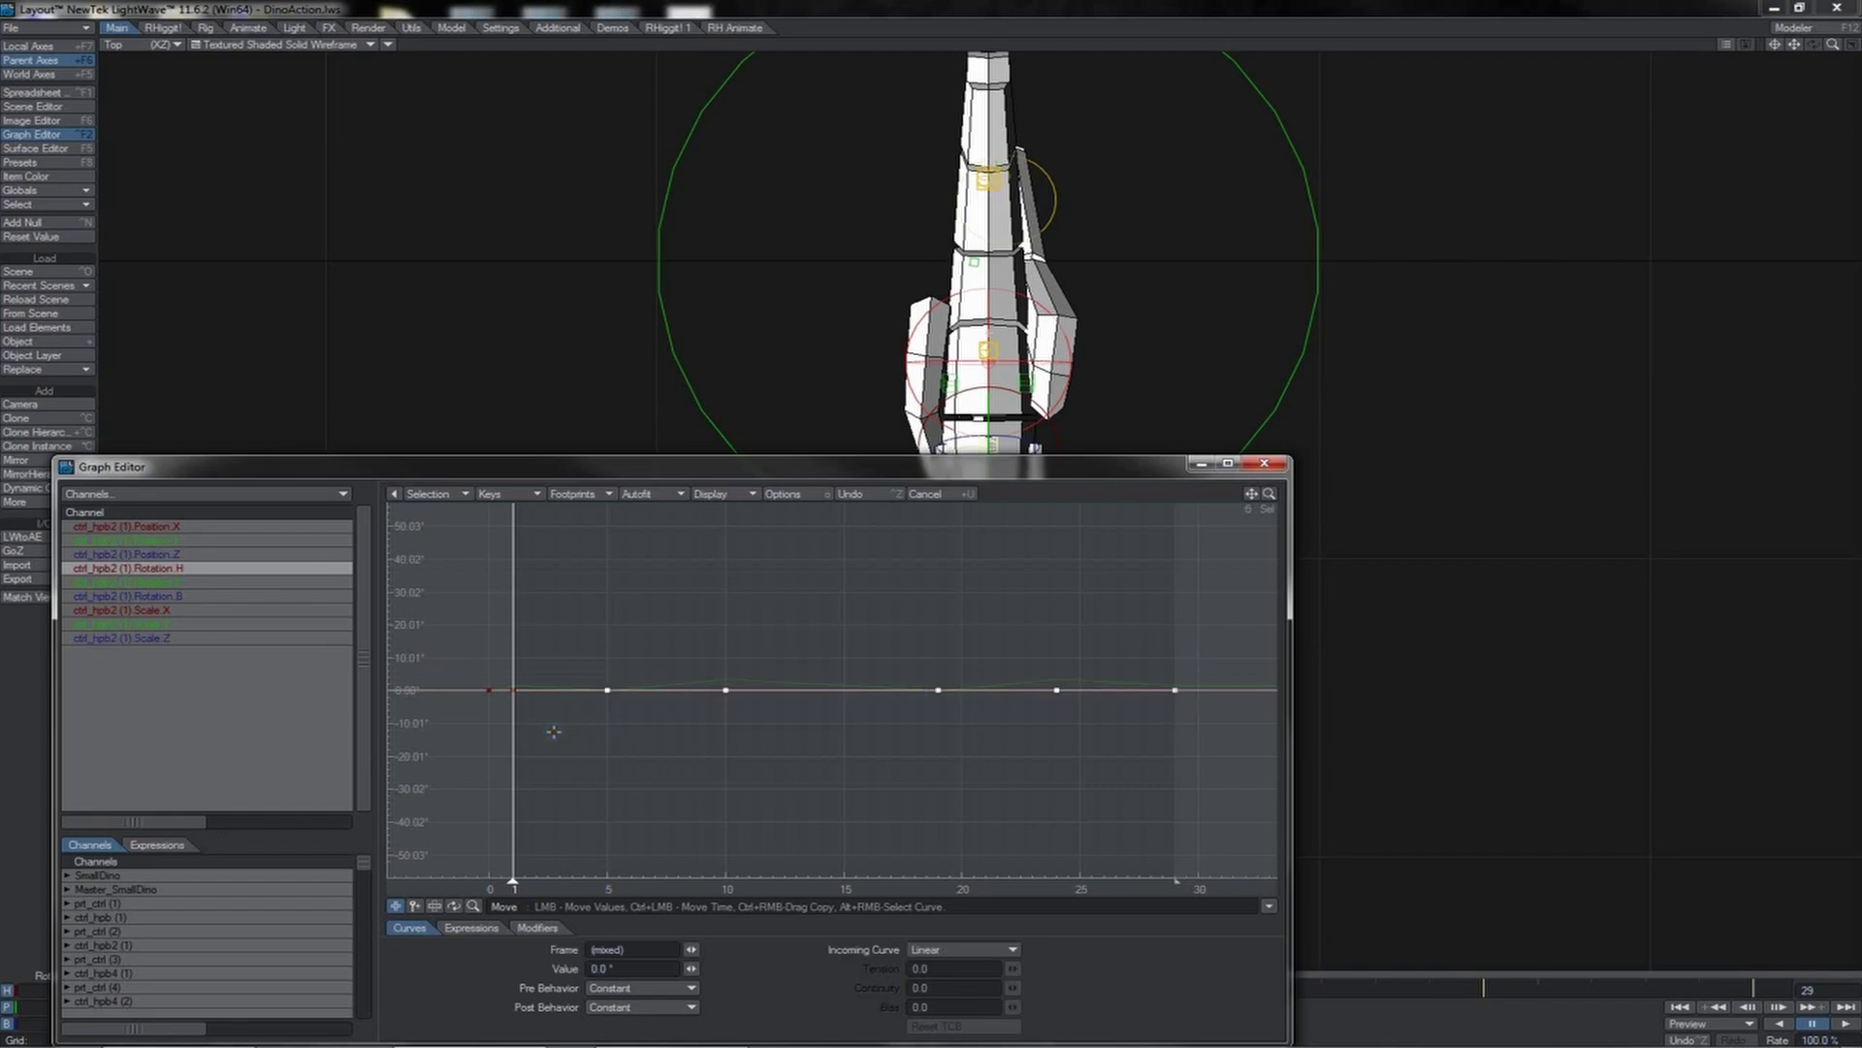
left_click(1265, 463)
- Isolate the Rotation H curves of ctrl_hpb2 (2) and ctrl_hpb (5) and clear their keys from frame 5 onward
key("3")
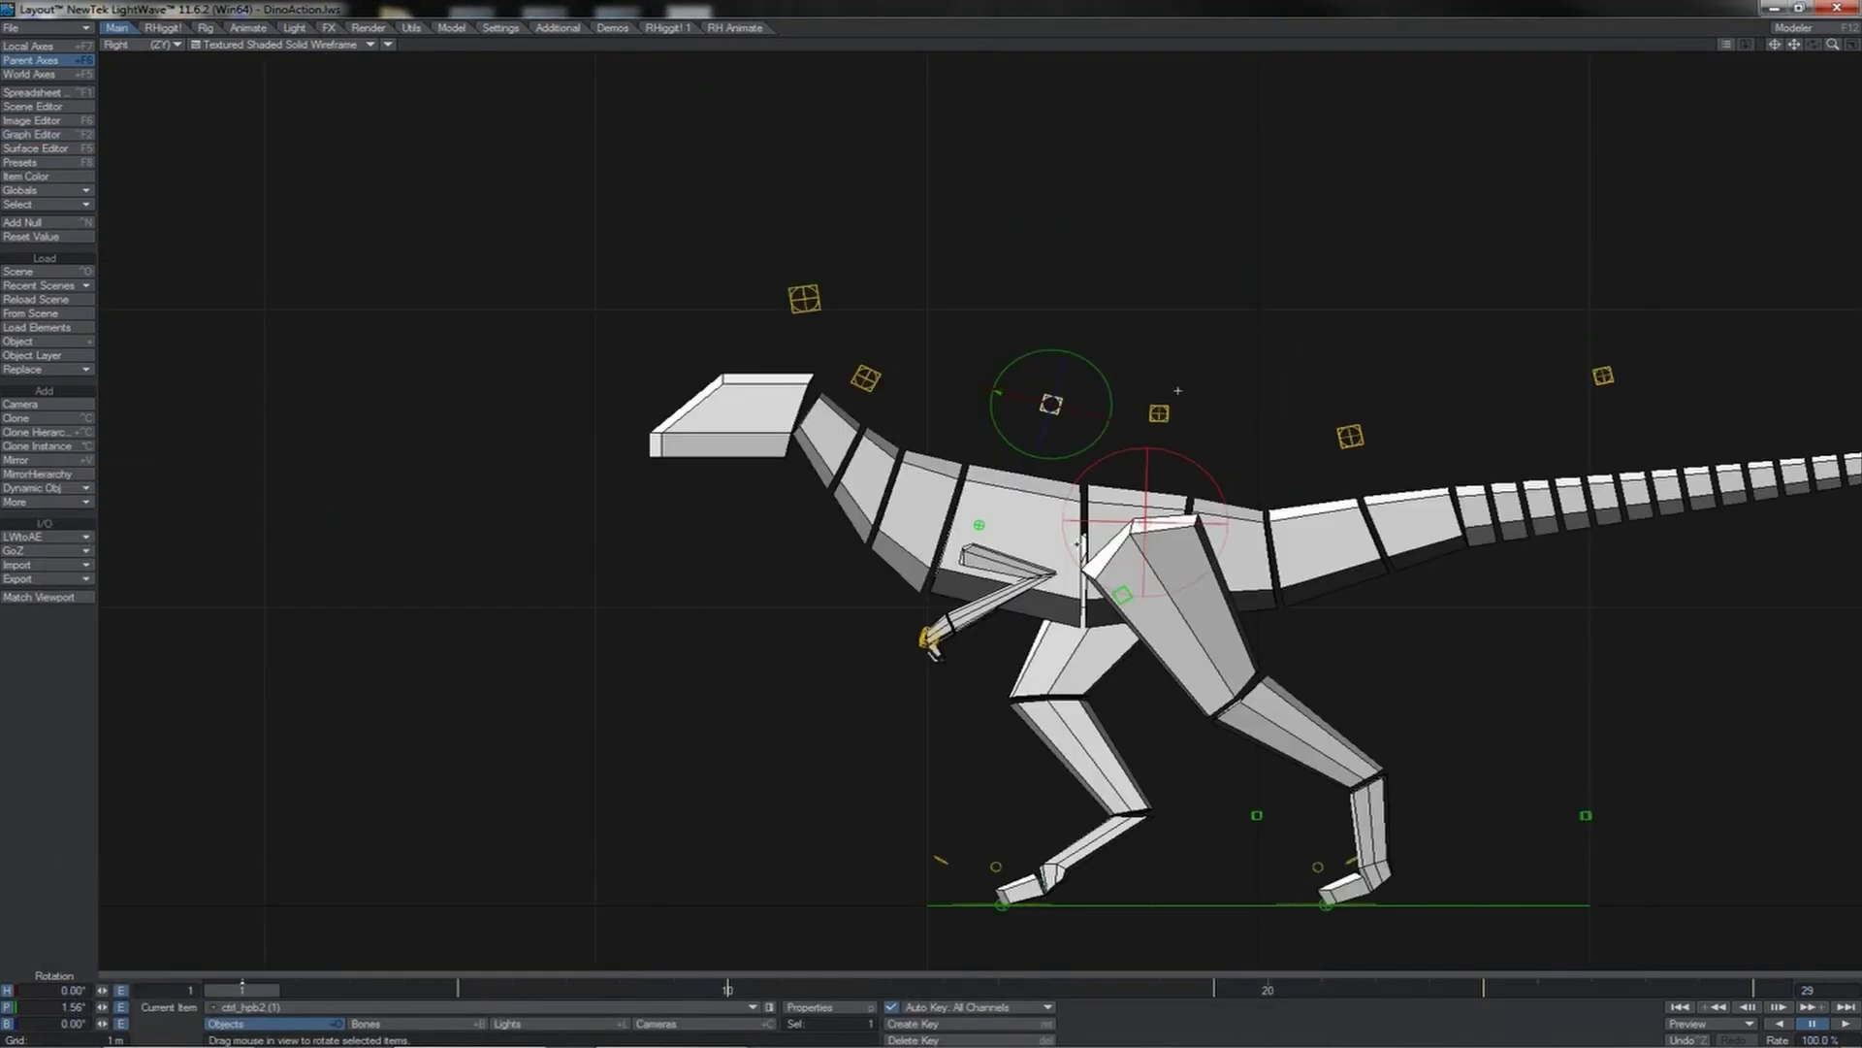
left_click(867, 378)
left_click(804, 296, "shift")
key("ctrl+F2")
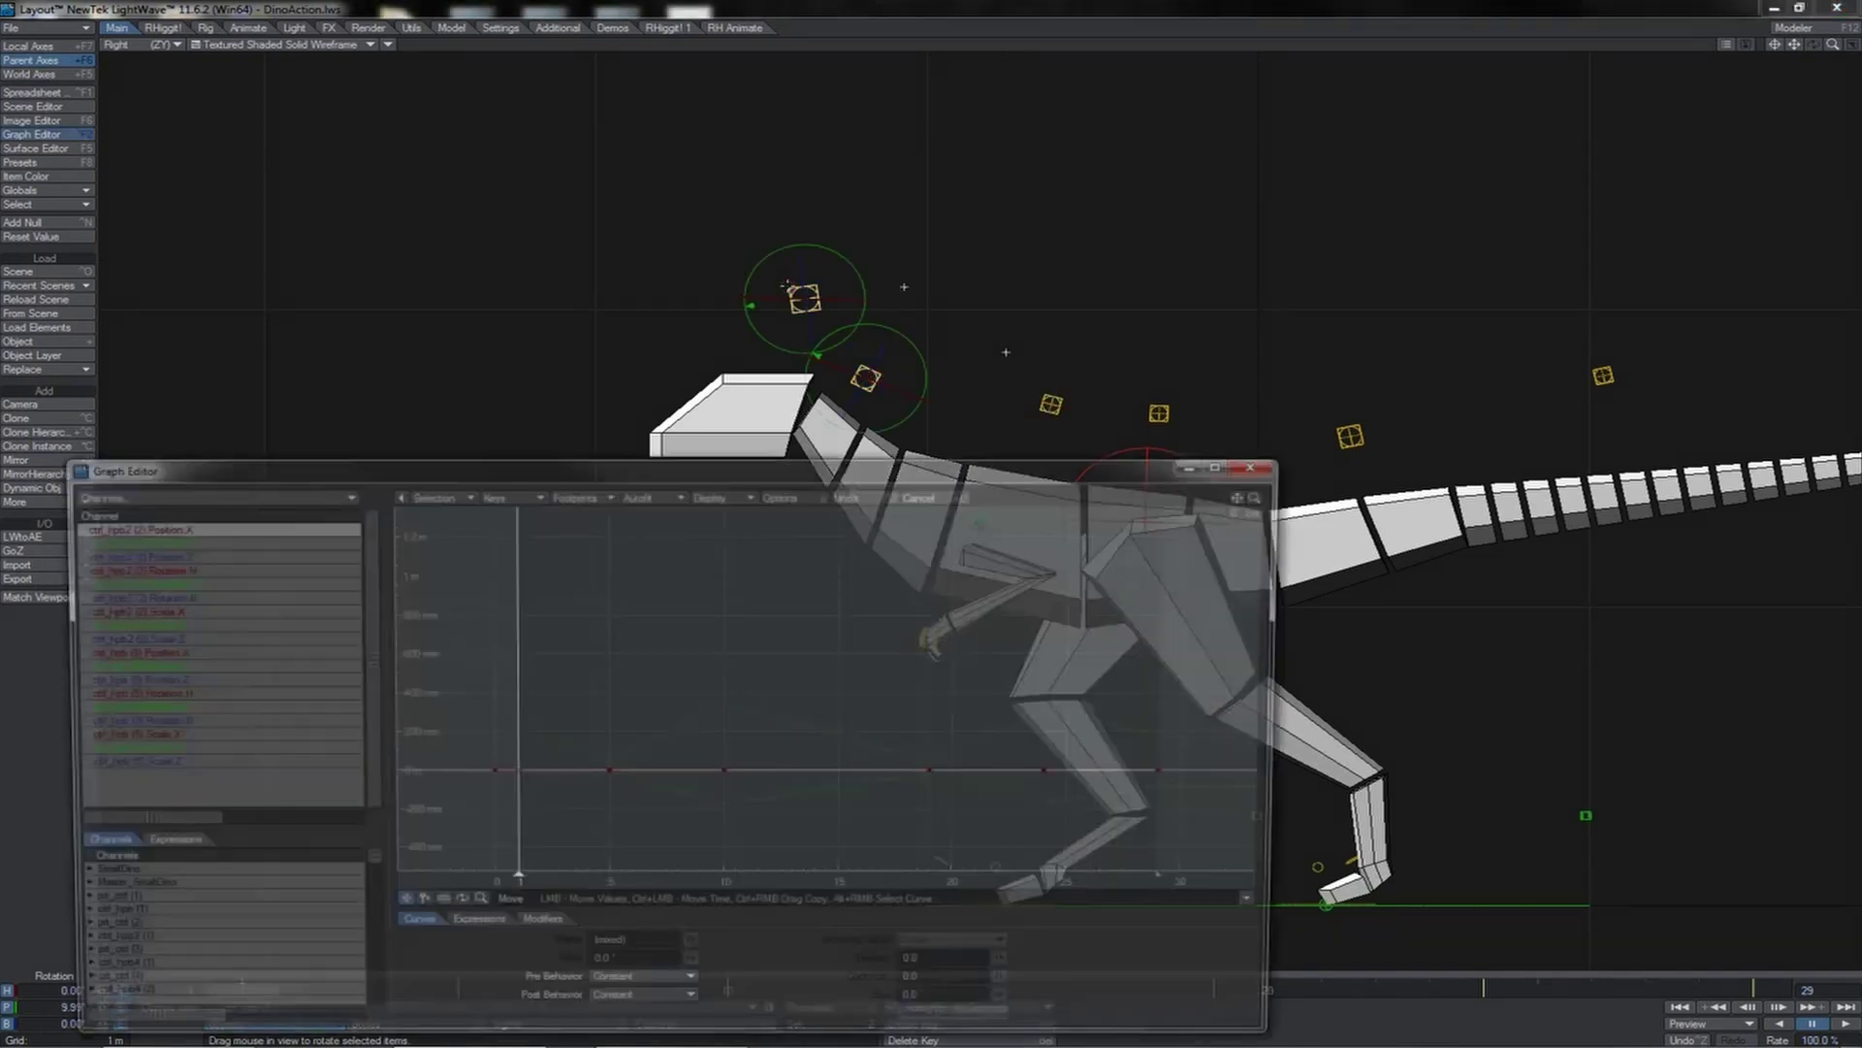
left_click(293, 569)
left_click(293, 694, "ctrl")
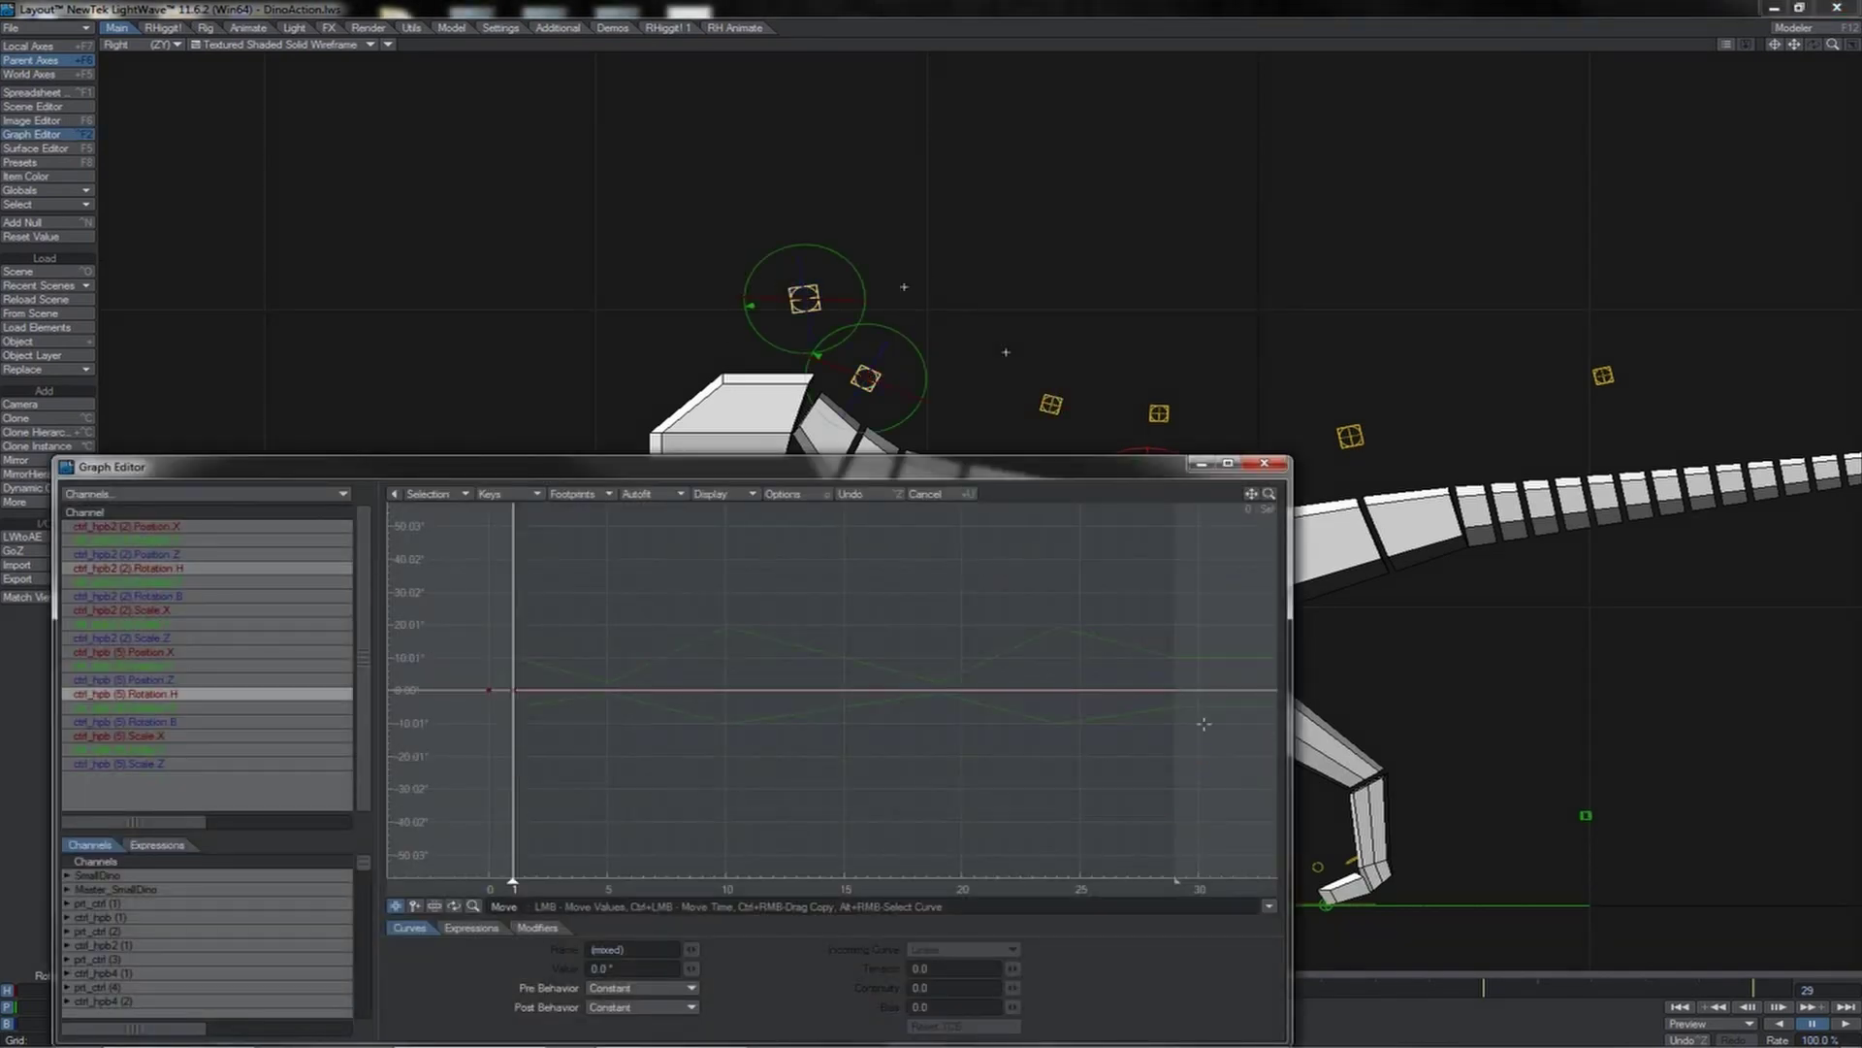
- Close the curve editor, select the chest, neck and head controls together, and create keys for them at frame 29
left_click(1265, 463)
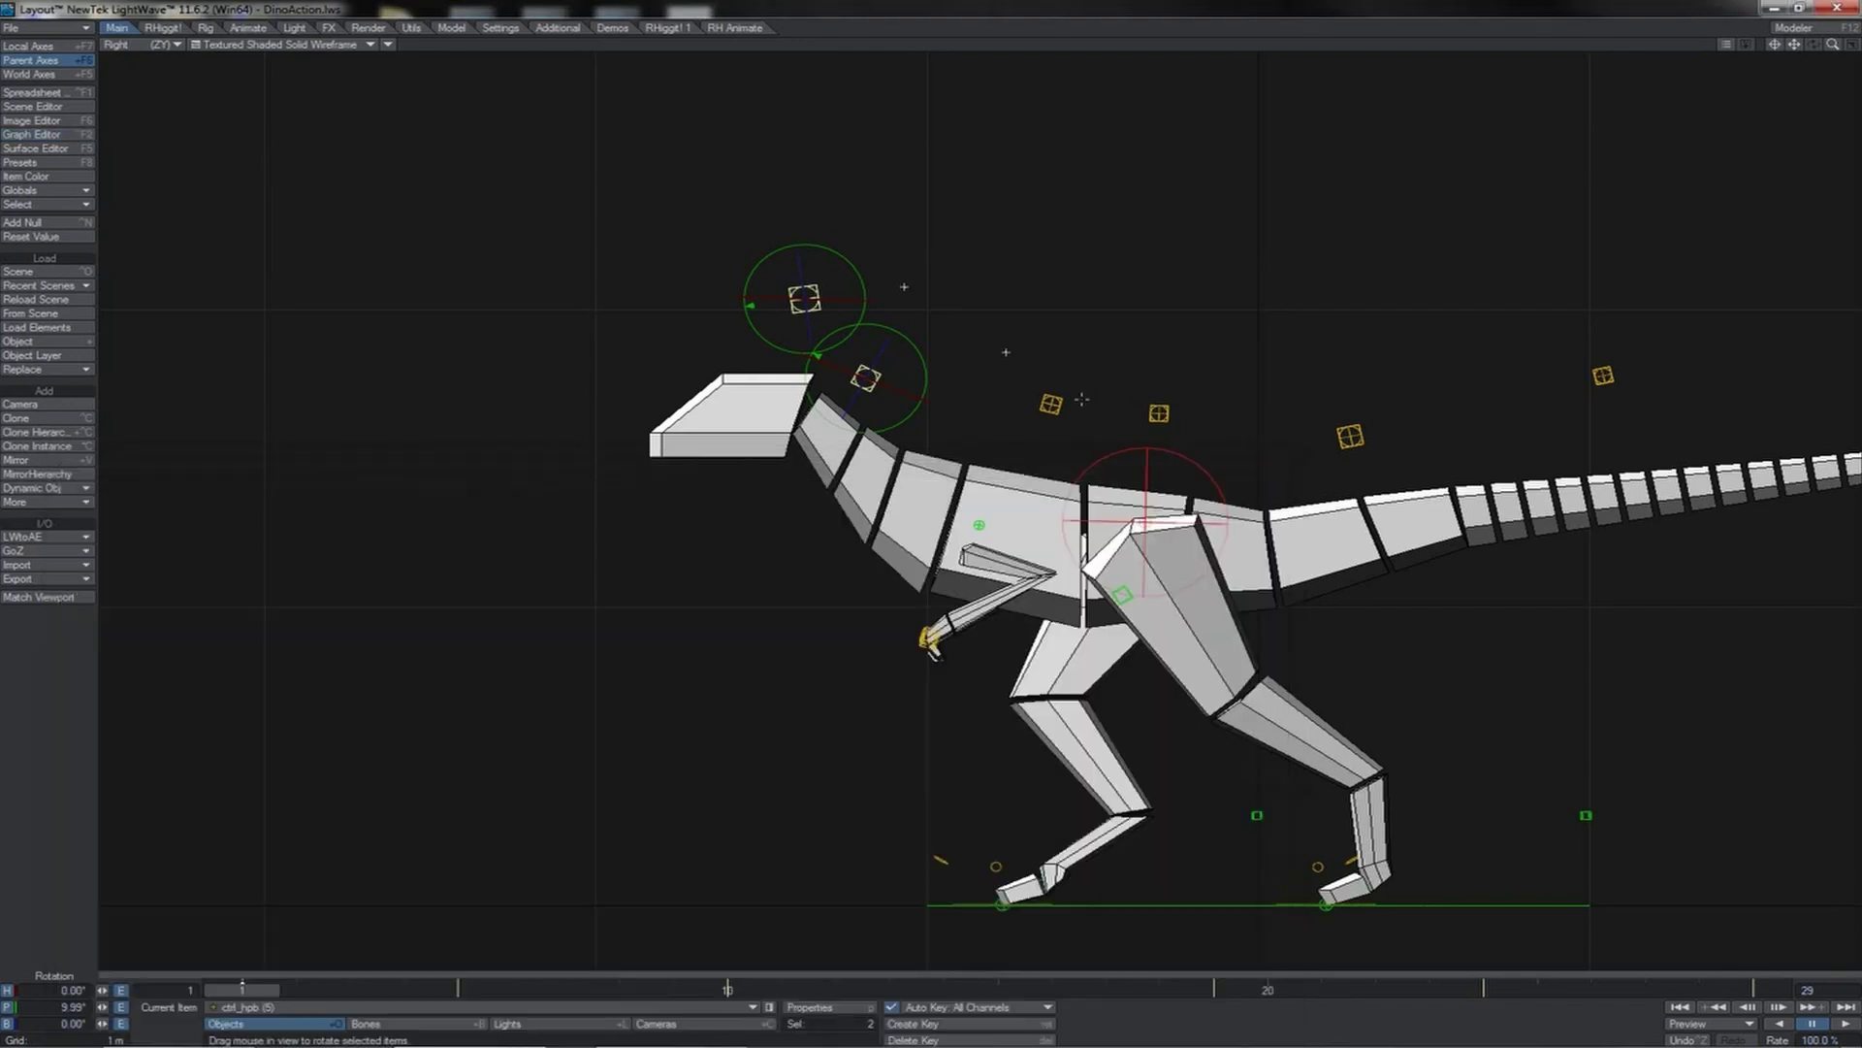
left_click(1053, 402)
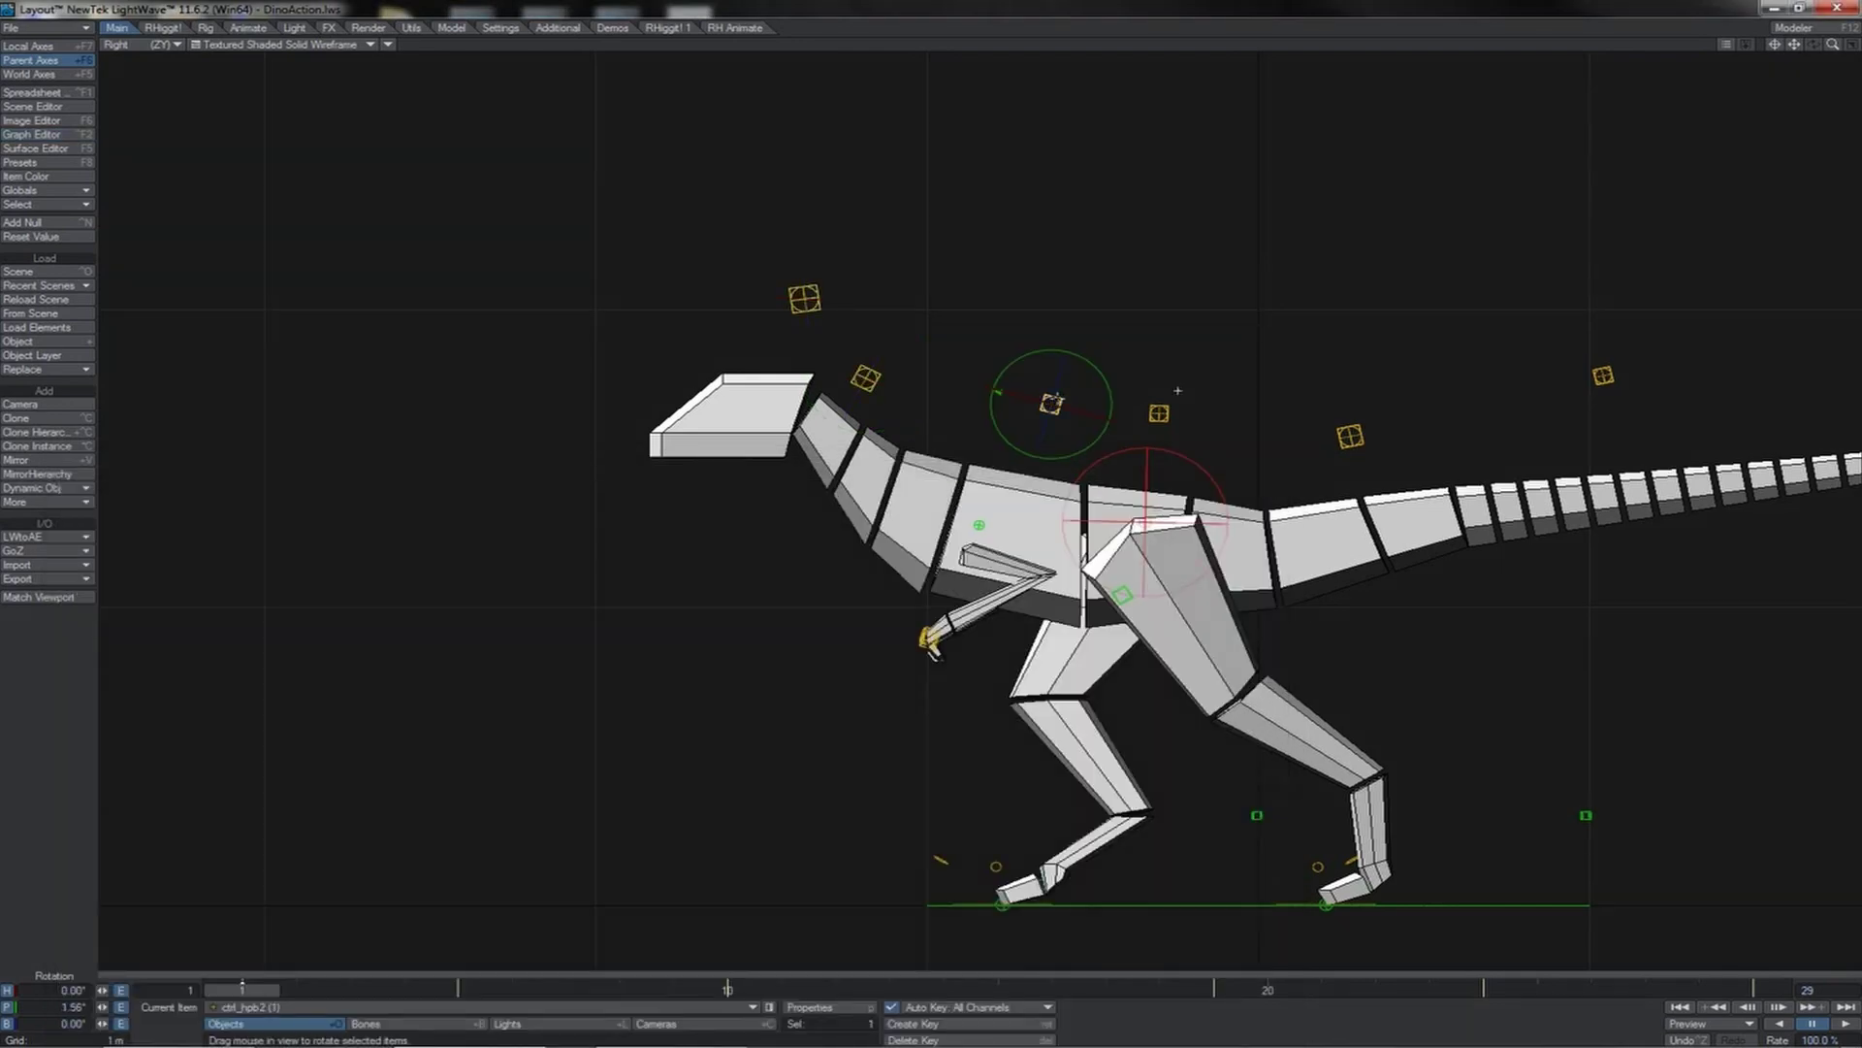
key("shift+Left")
left_click(220, 377, "shift")
left_click(159, 296, "shift")
key("Return")
key("Return")
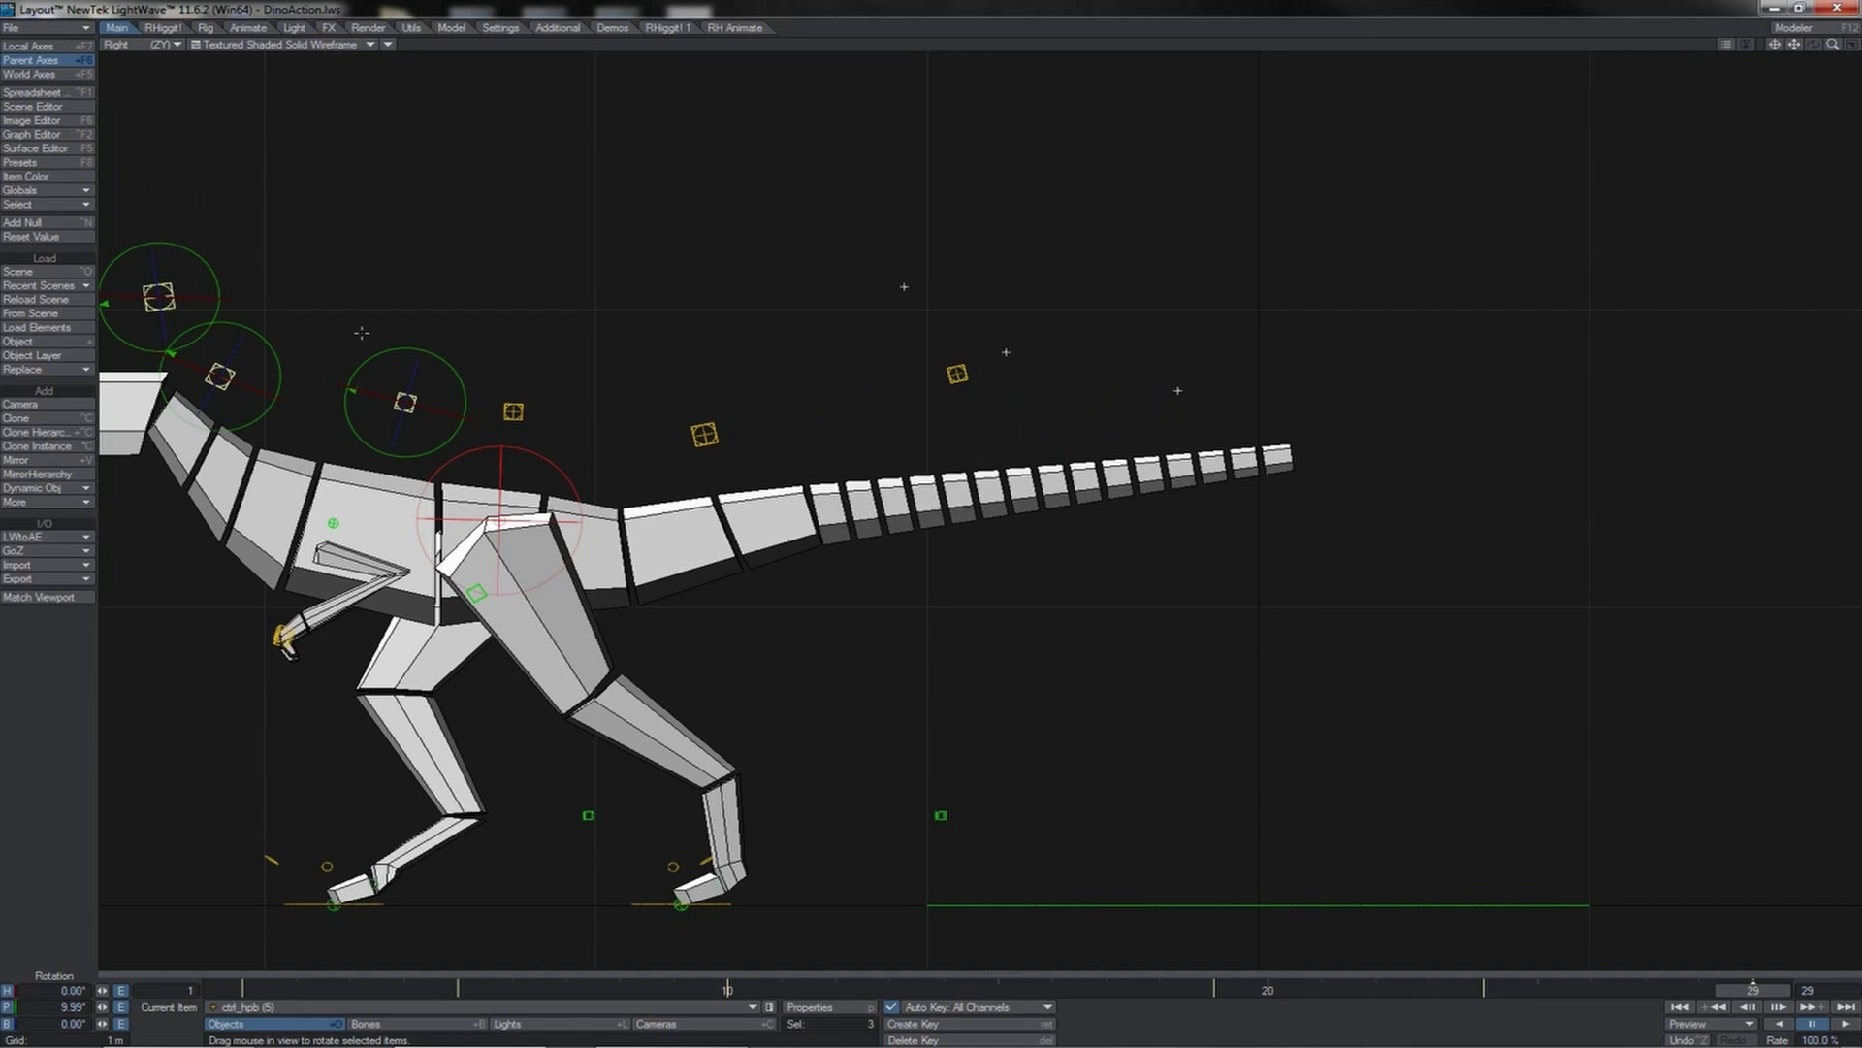
- Create a key at frame 15 for the selected chest, neck and head controls on the heading rotation channel only
key("shift+Left")
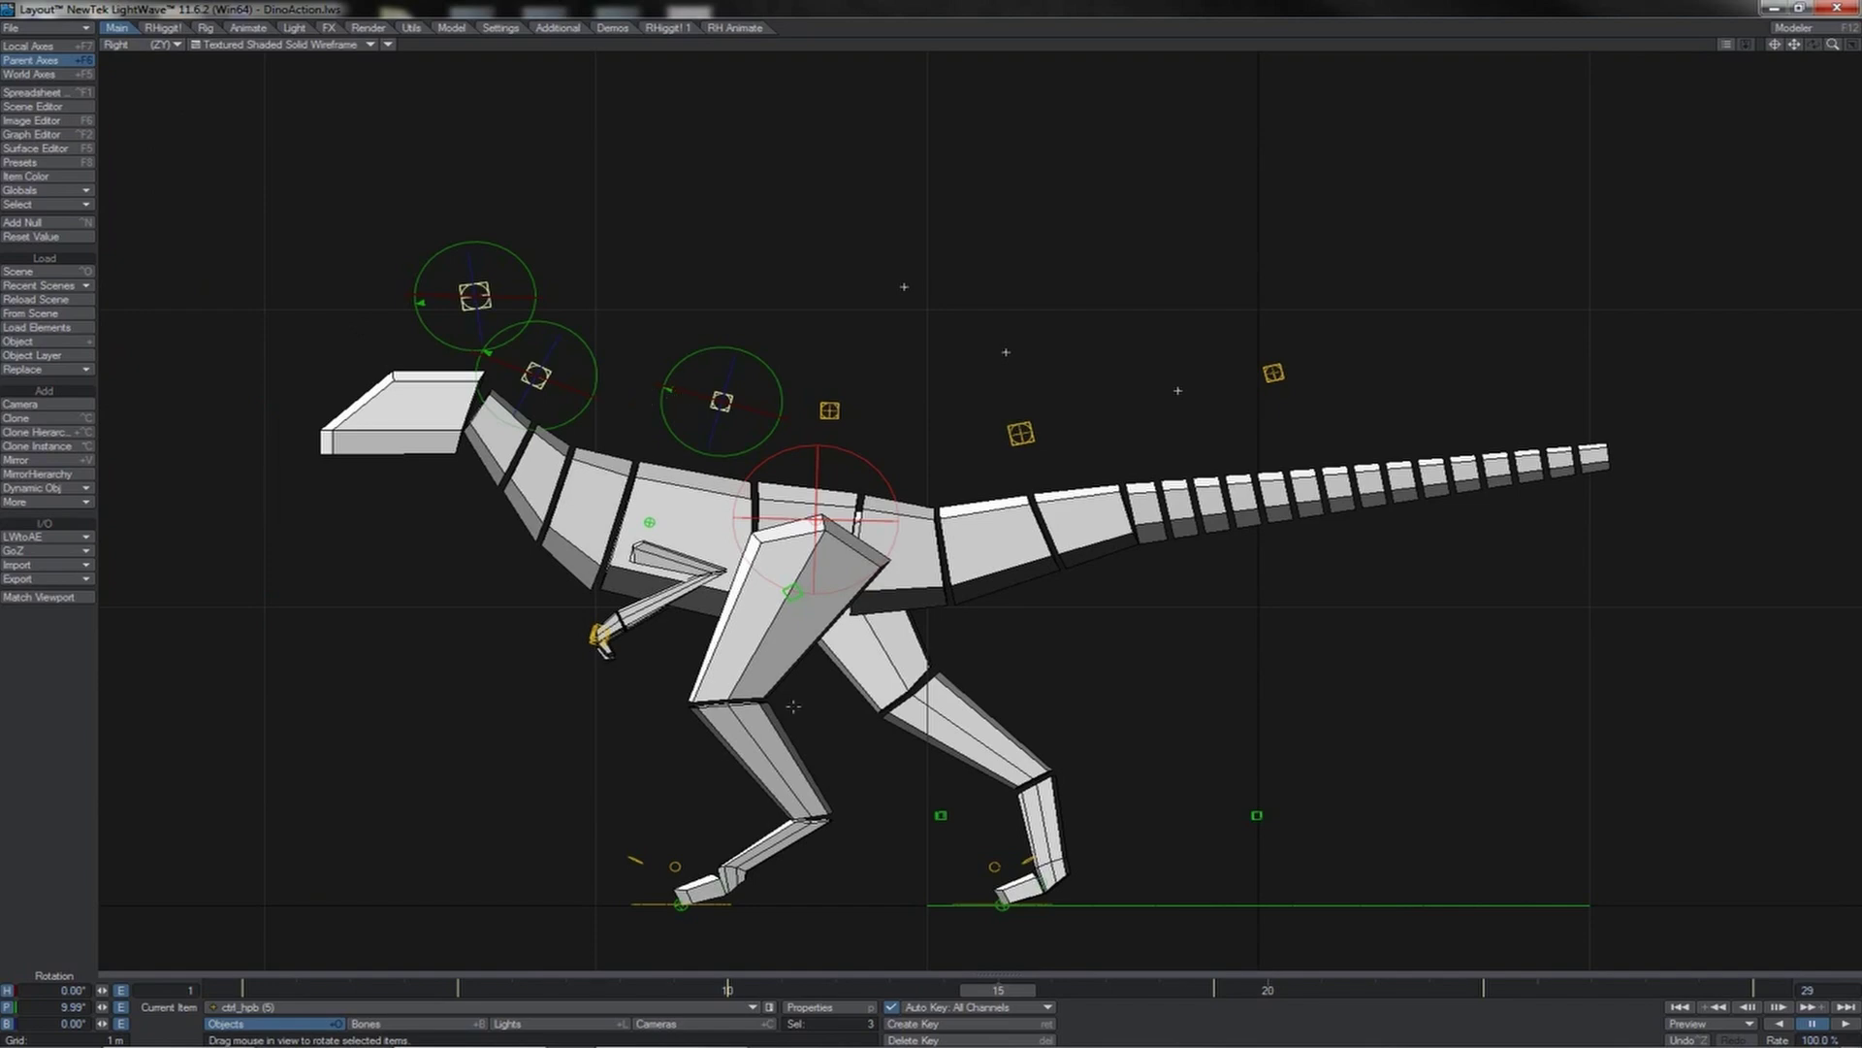
key("Return")
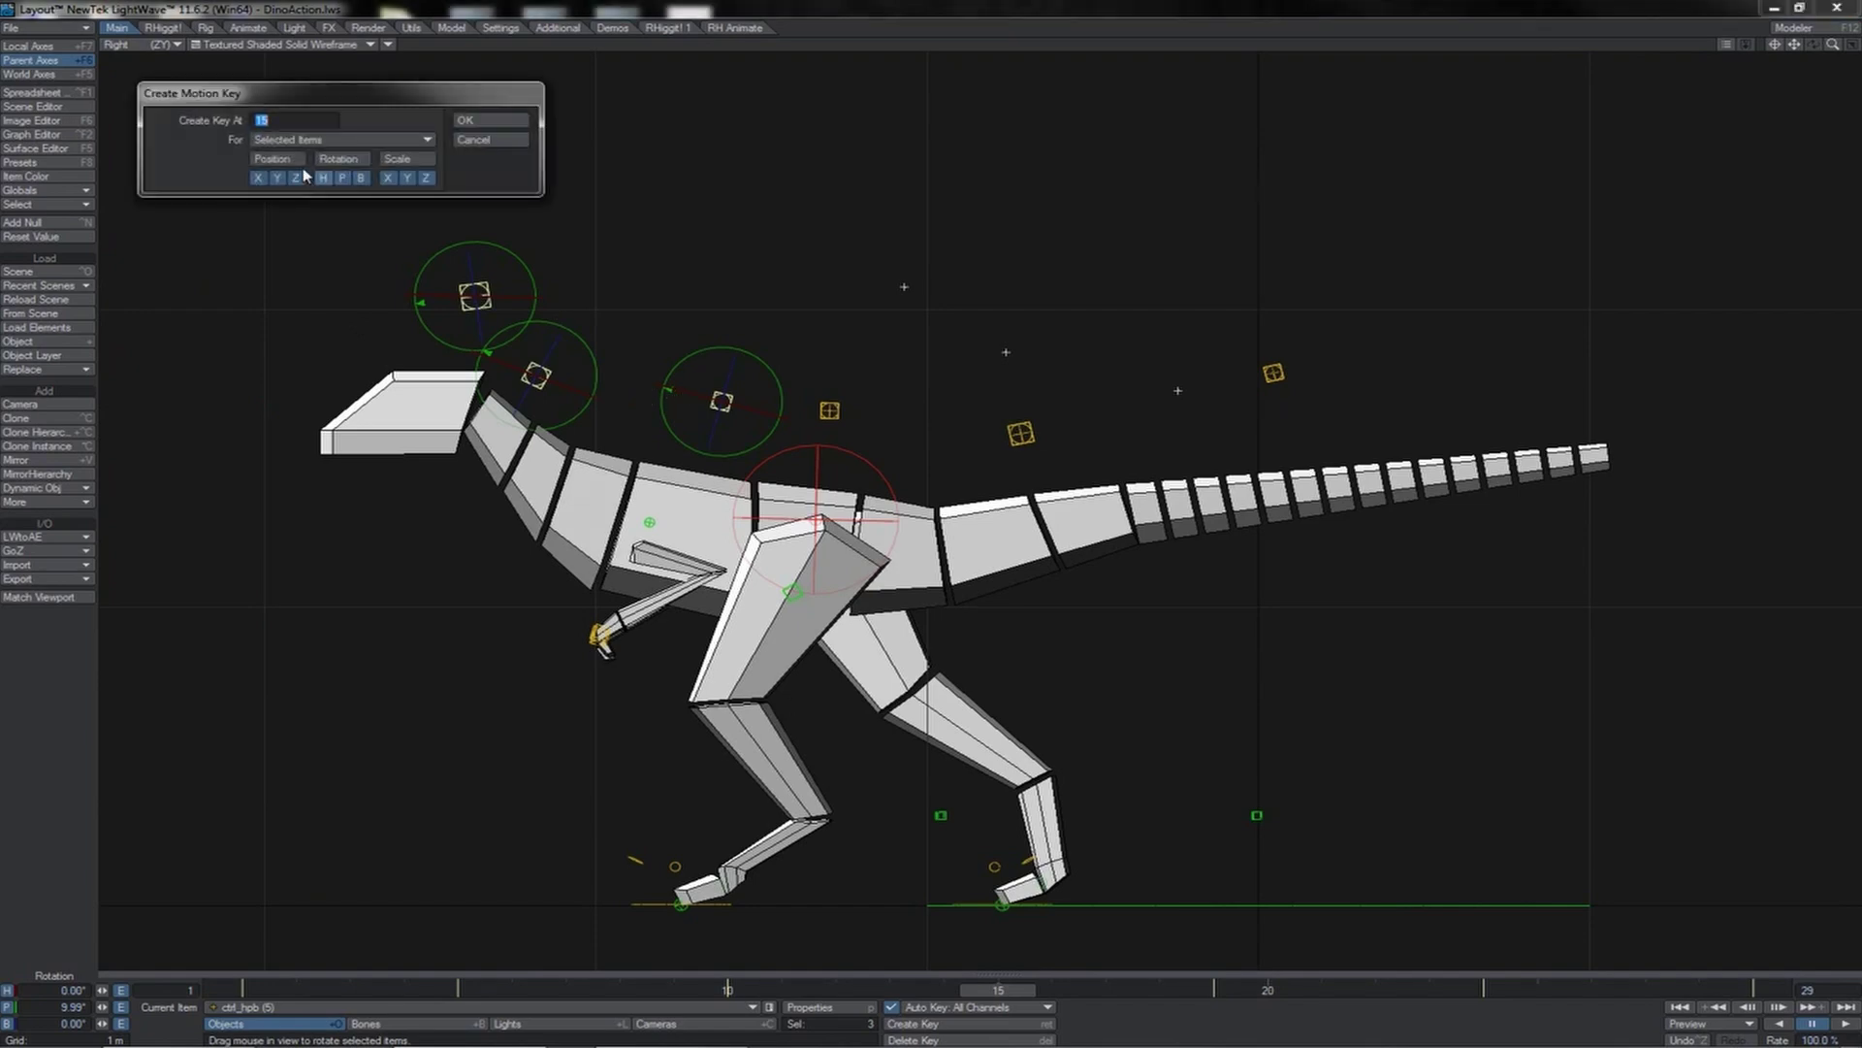
left_click(271, 158)
left_click(398, 158)
left_click(361, 178)
left_click(342, 178)
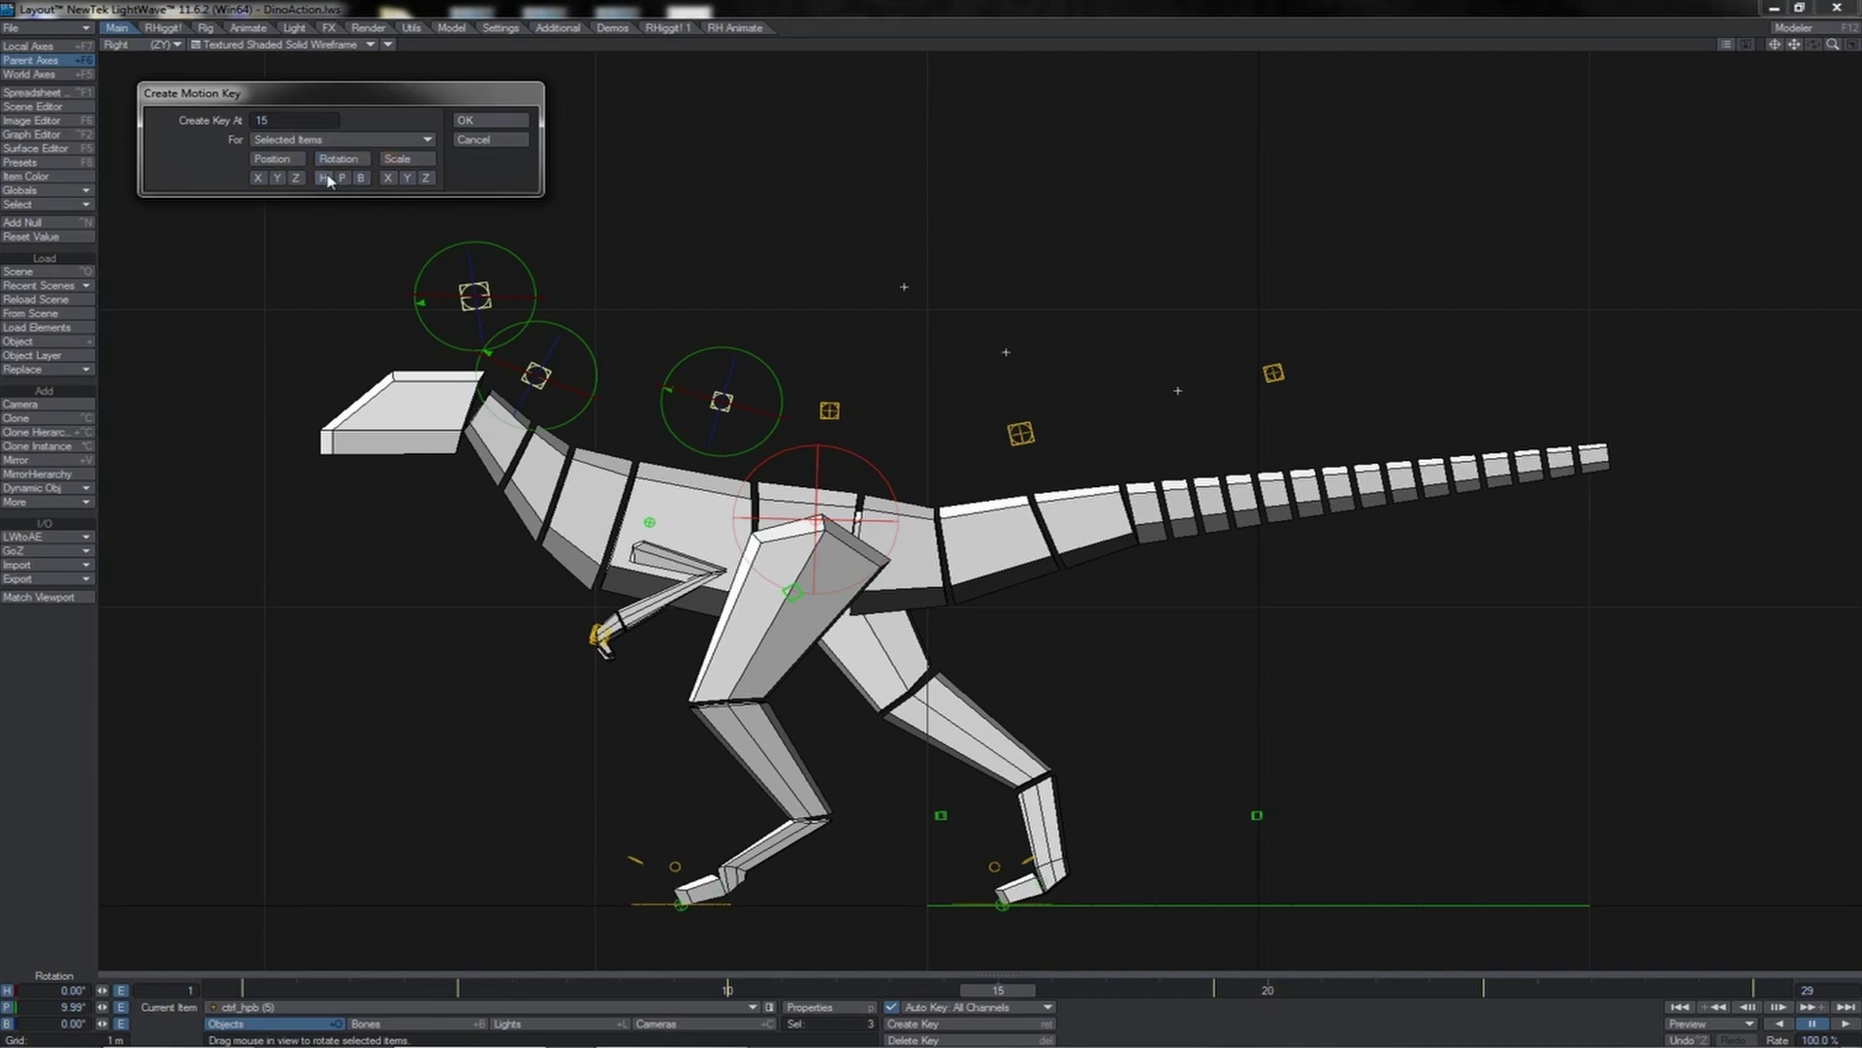
left_click(487, 122)
- At frame 10 in the top view, set the heading of chest control ctrl_hpb2 (1) to -1.00° and of neck control ctrl_hpb2 (2) to 1.50°
key("1")
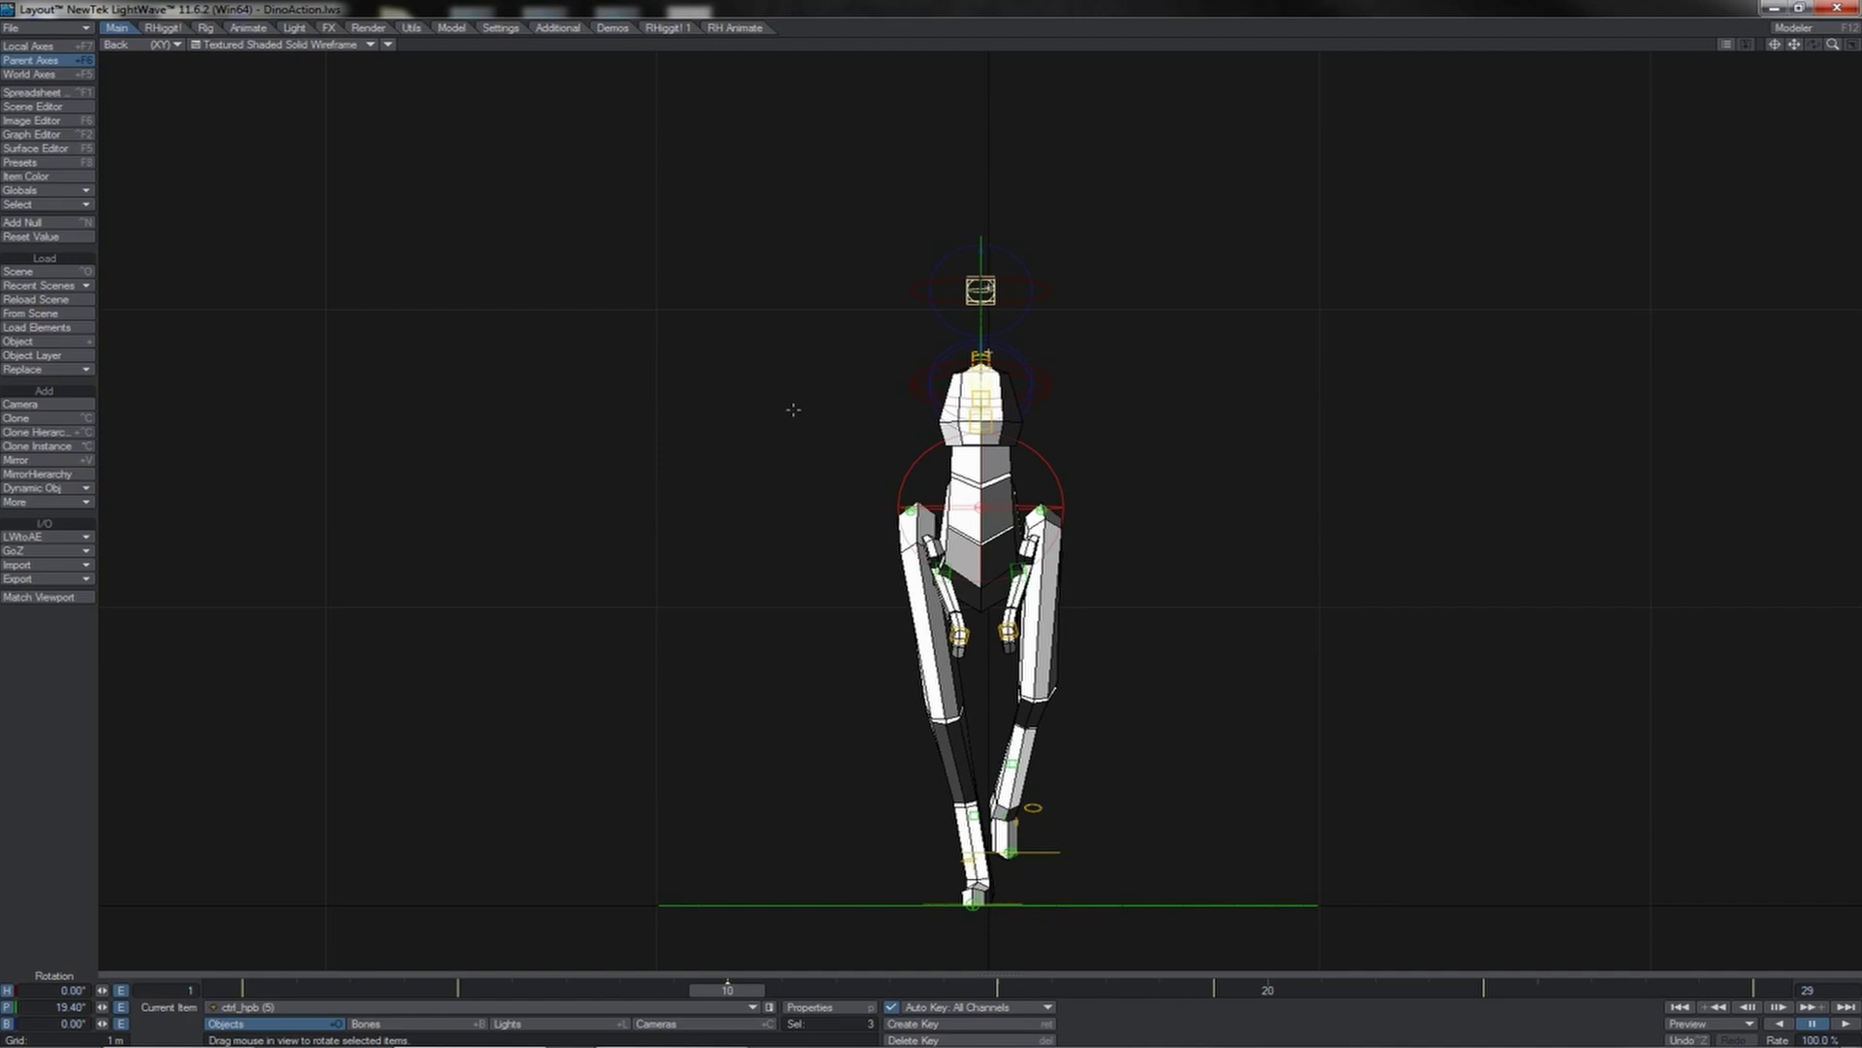
key("1")
left_click(990, 637)
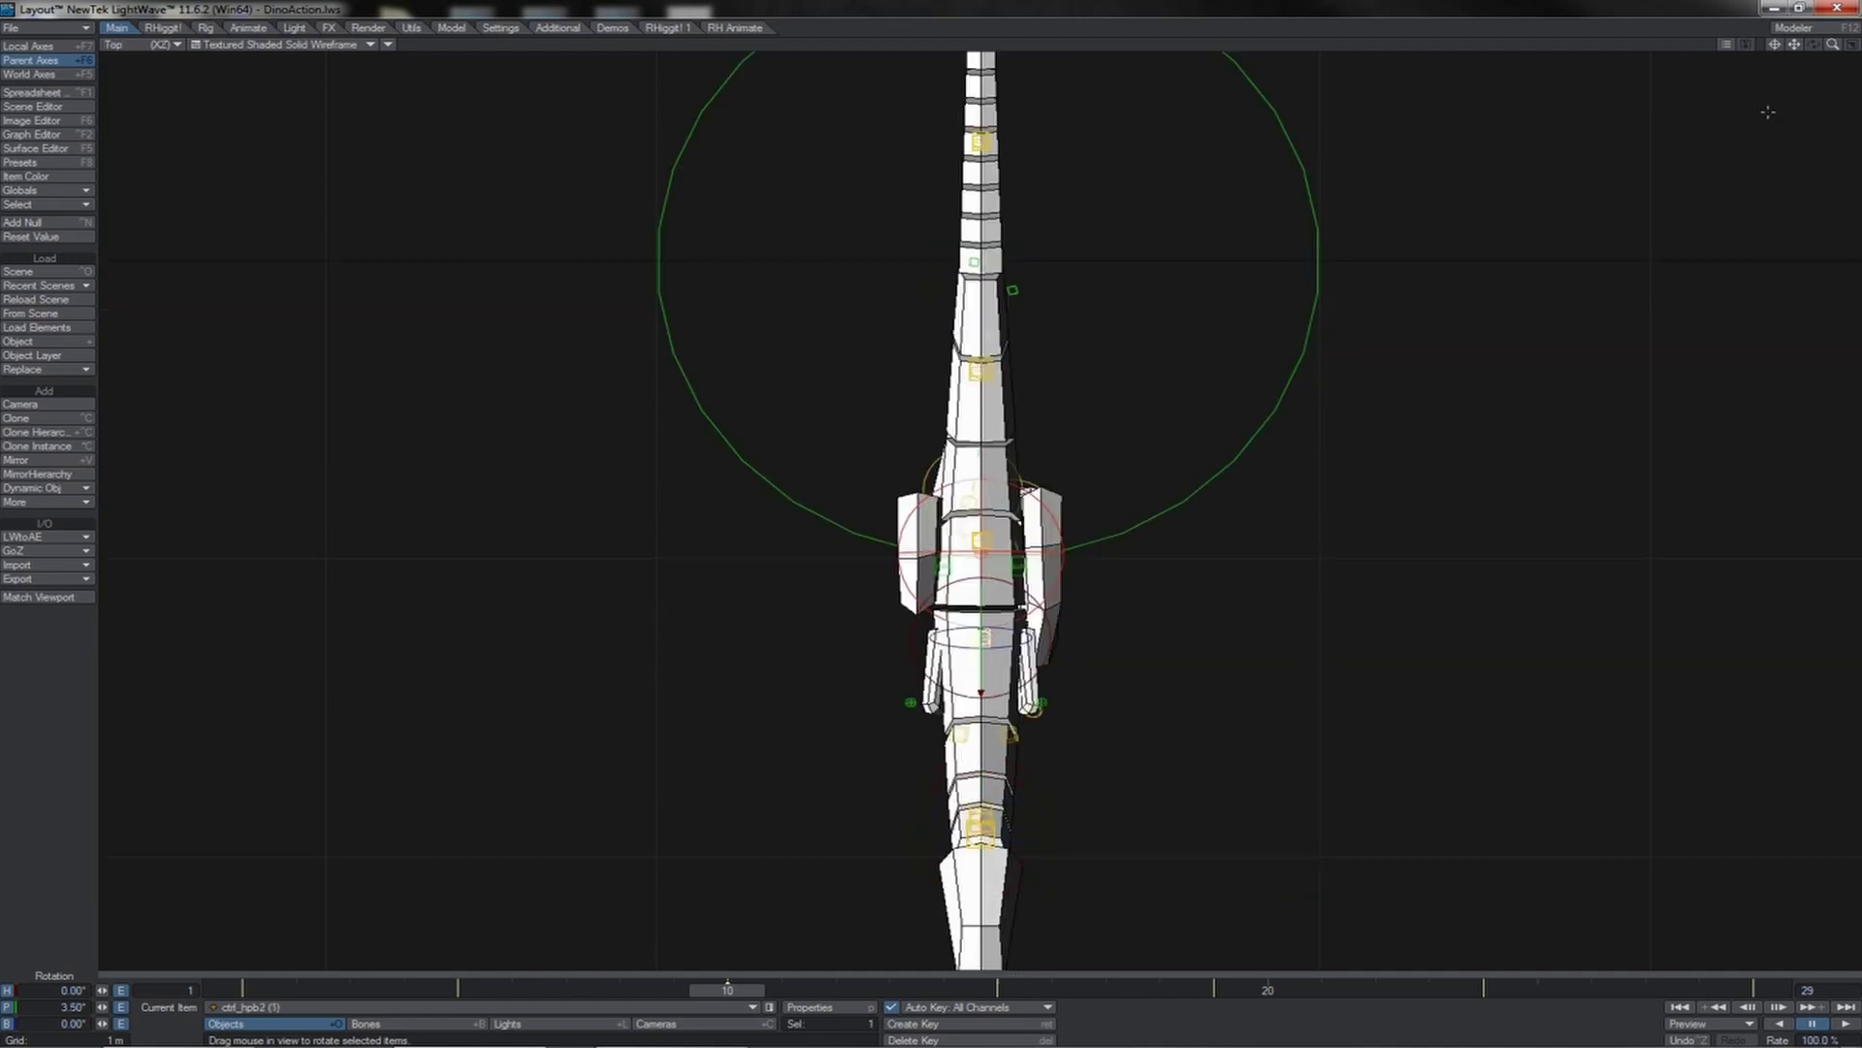
left_click_drag(1794, 46, 1795, 2)
left_click_drag(1030, 405, 1020, 405)
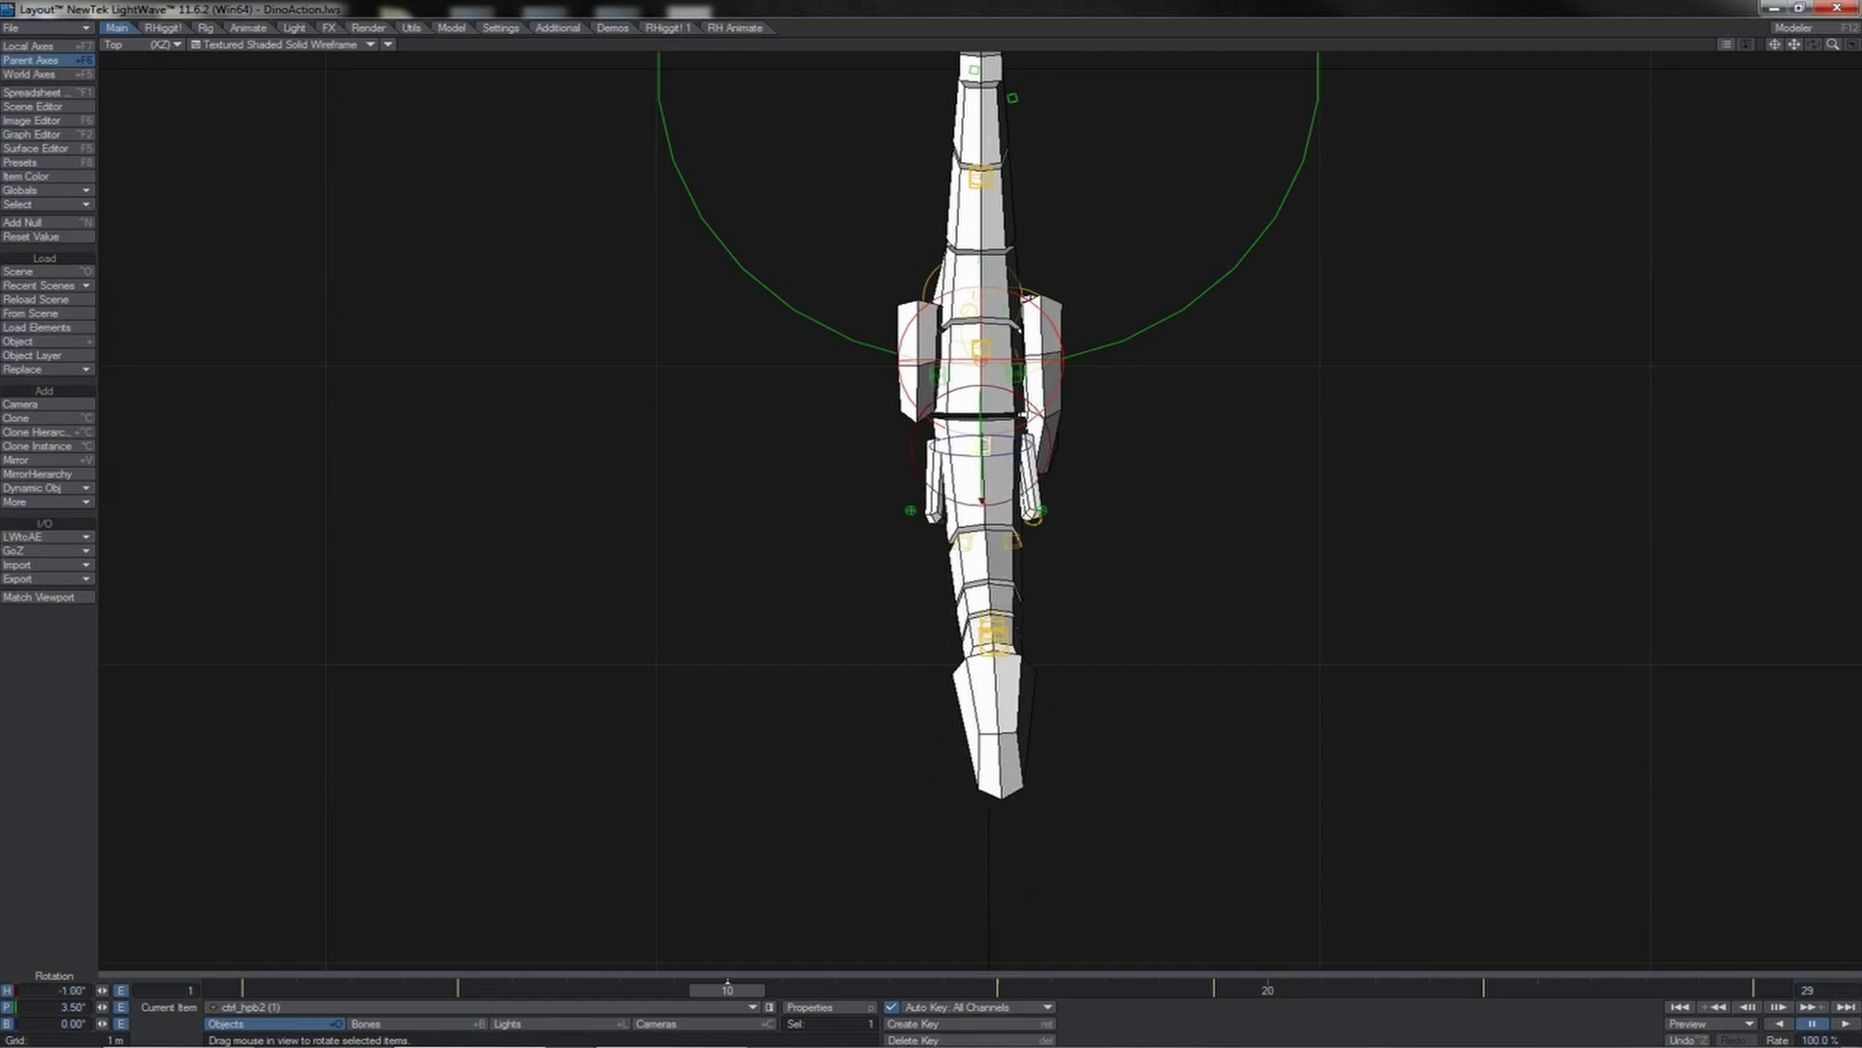
left_click(999, 616)
left_click_drag(1030, 576, 1042, 616)
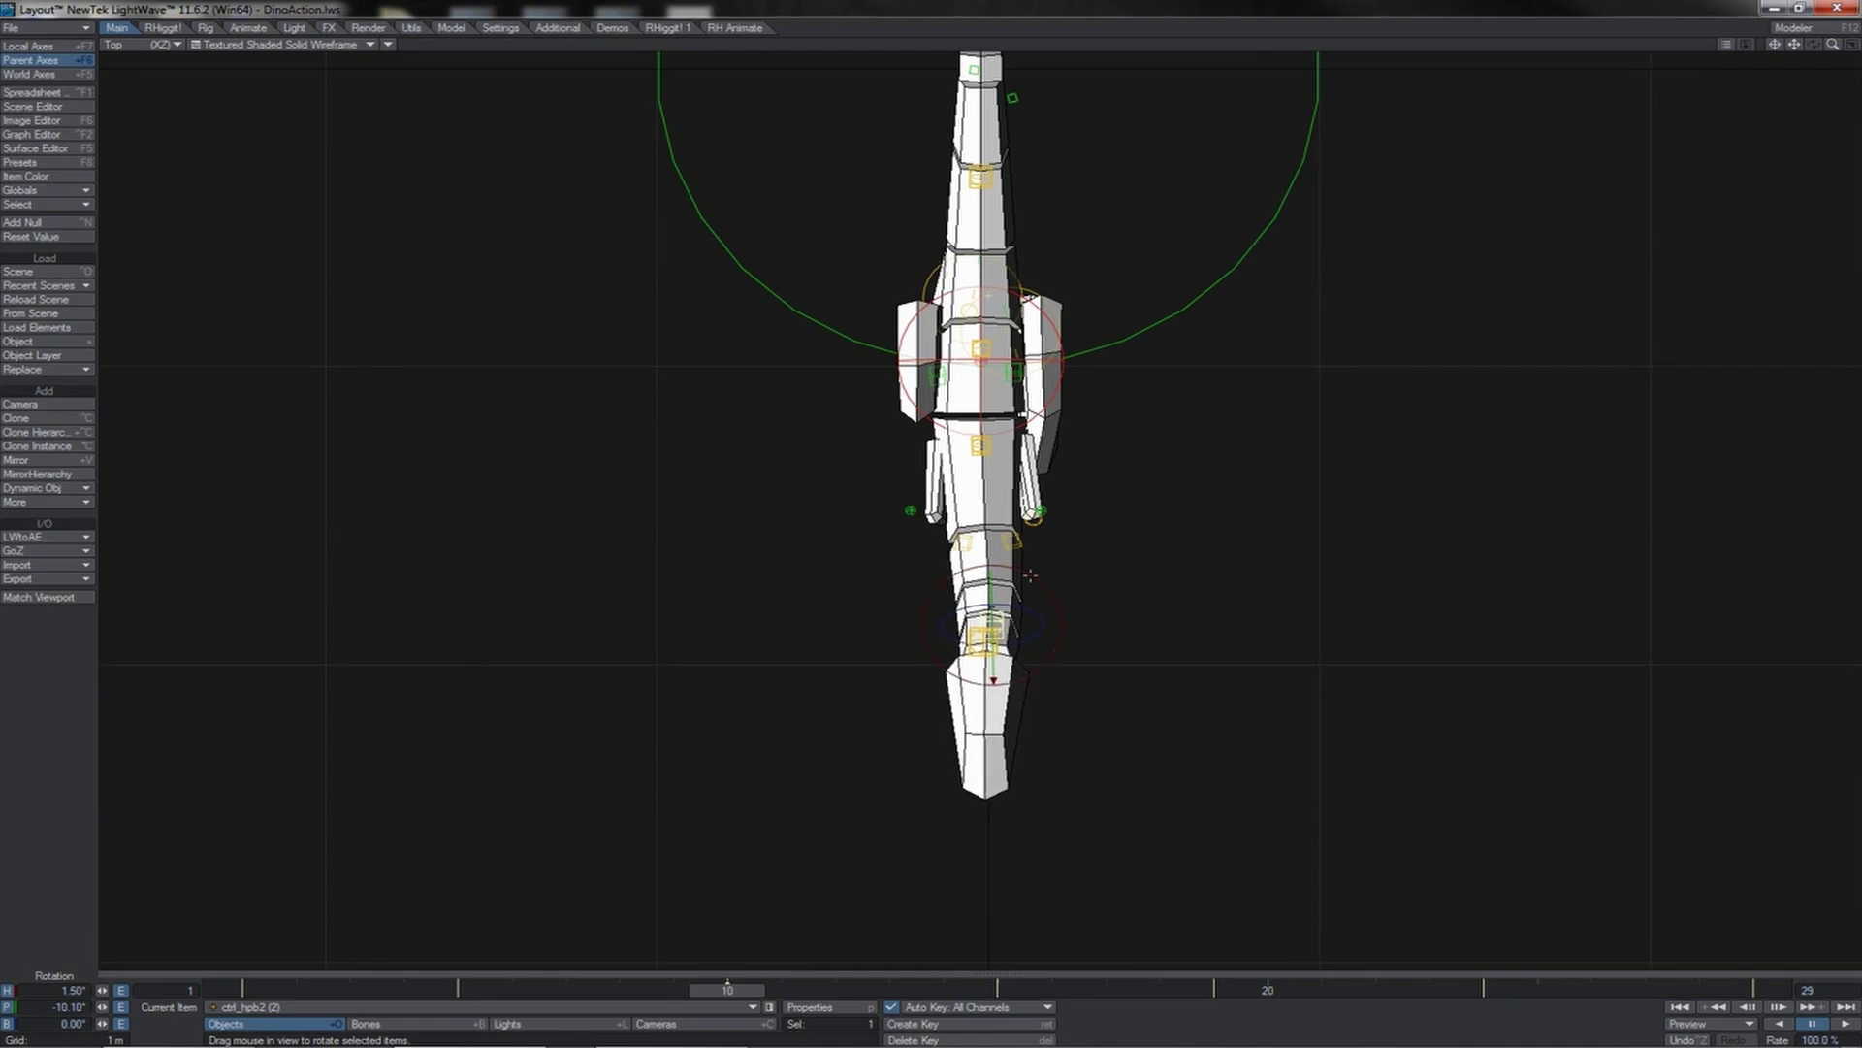
- Step frame by frame back toward the start and forward to frame 10 to examine the upper-body swing from above
key("Left")
key("Left")
key("Left")
key("Left")
key("Left")
key("Left")
key("Left")
key("Left")
key("Left")
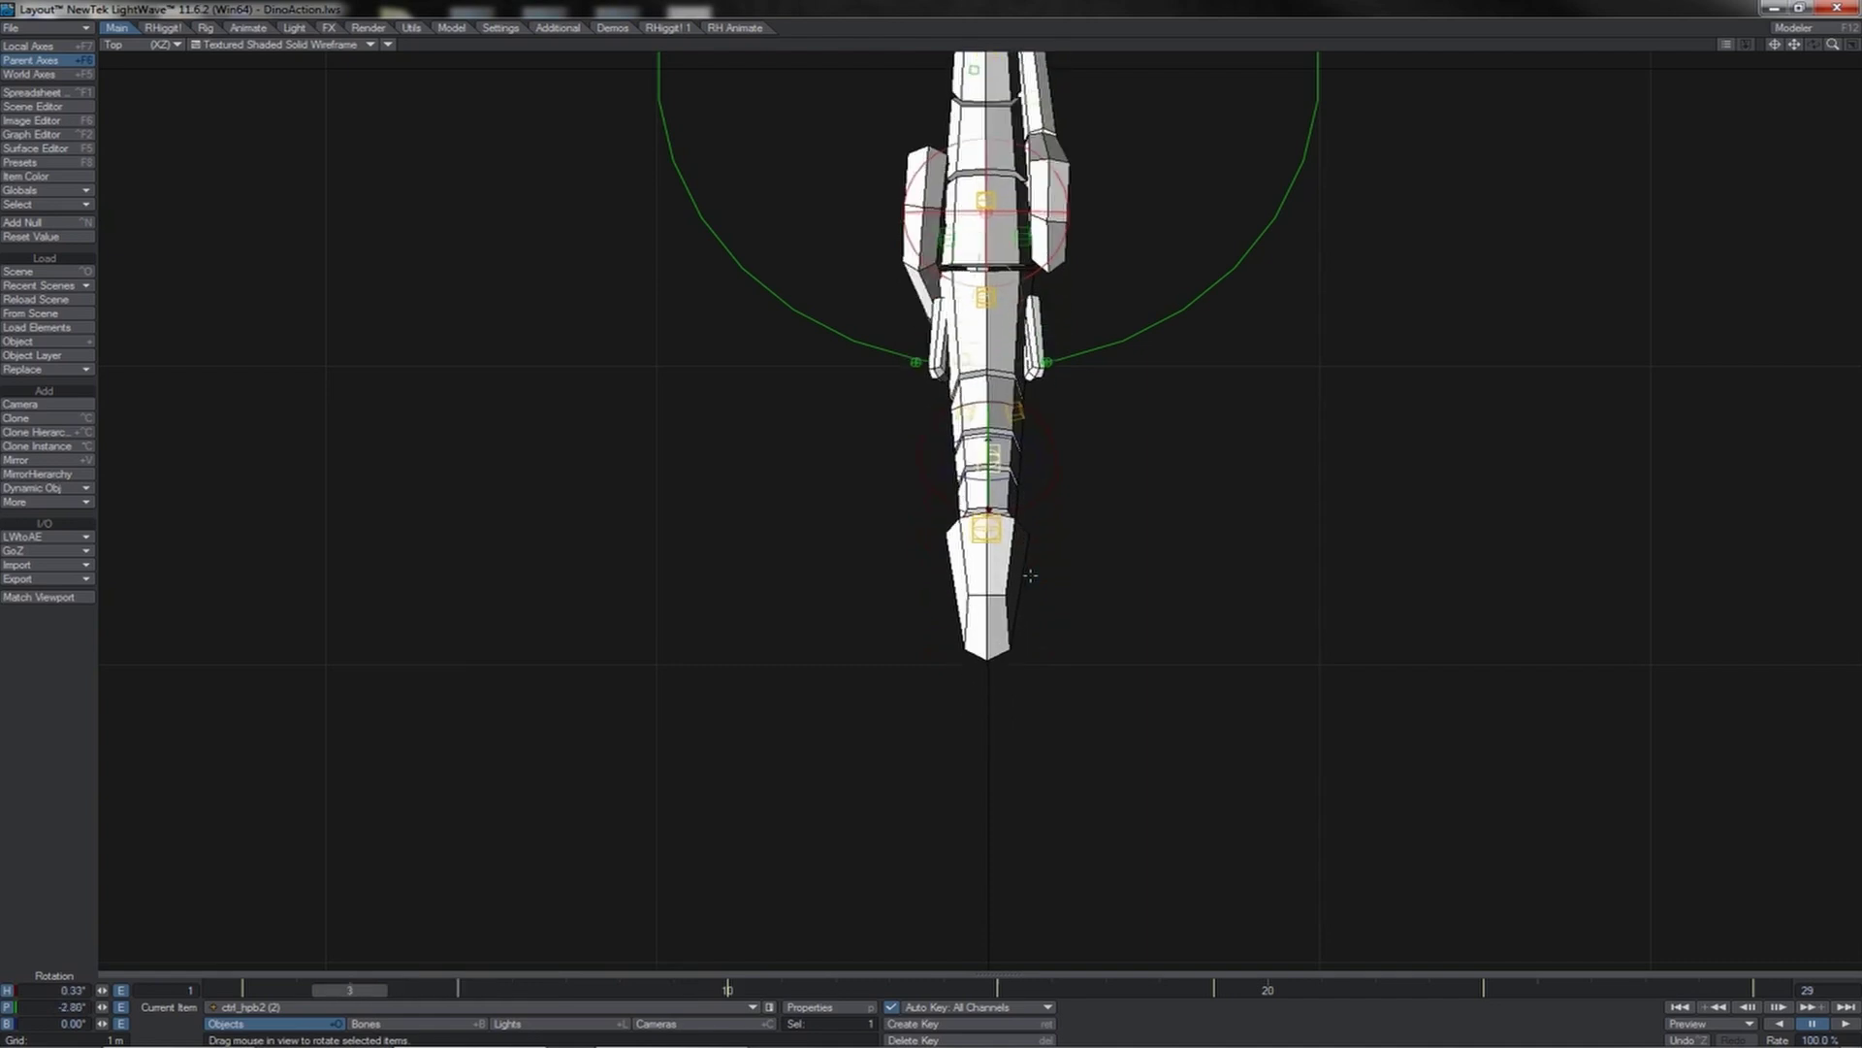
key("Right")
key("Right")
key("Right")
key("Right")
key("Right")
key("Right")
key("Right")
key("Right")
key("Right")
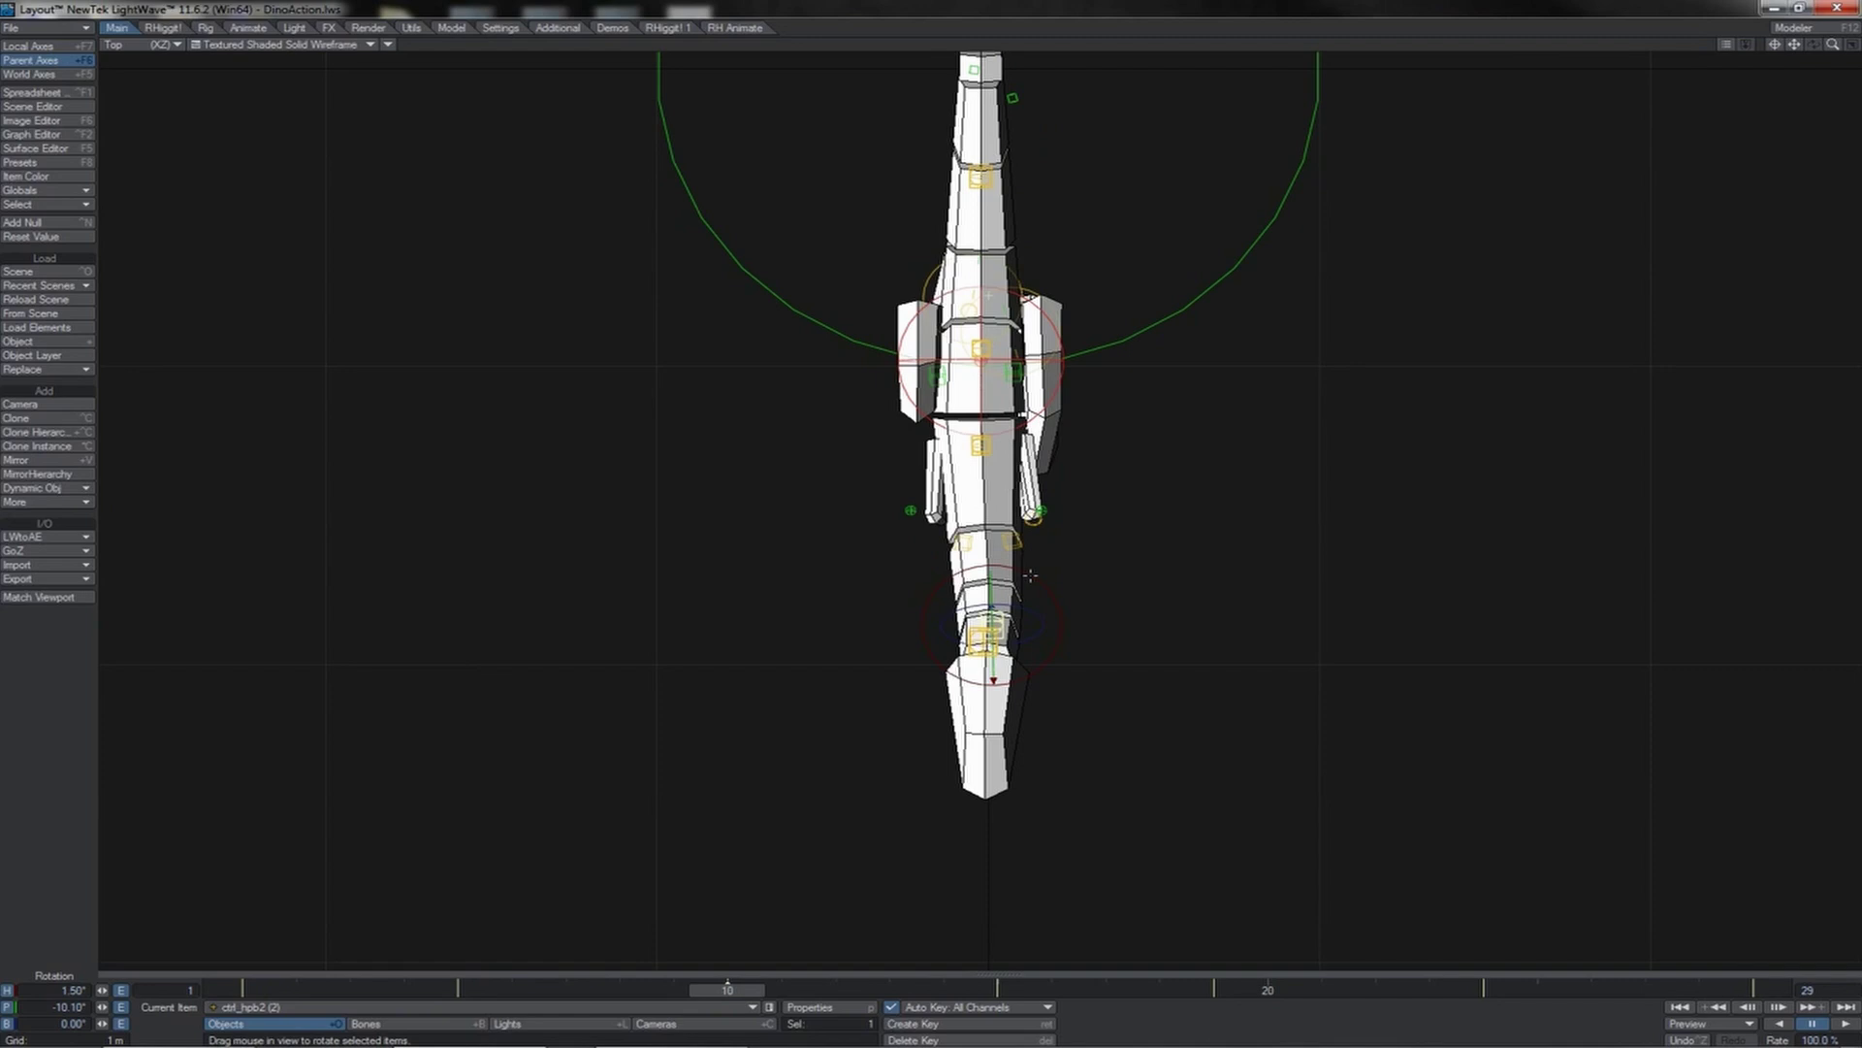
- At frame 24, rotate the heading of chest control ctrl_hpb2 (1) to about 1.40° and counter-rotate the heading of neck control ctrl_hpb2 (2)
key("1")
key("Right")
key("Right")
key("Right")
key("Right")
key("Right")
key("Right")
key("Right")
key("Right")
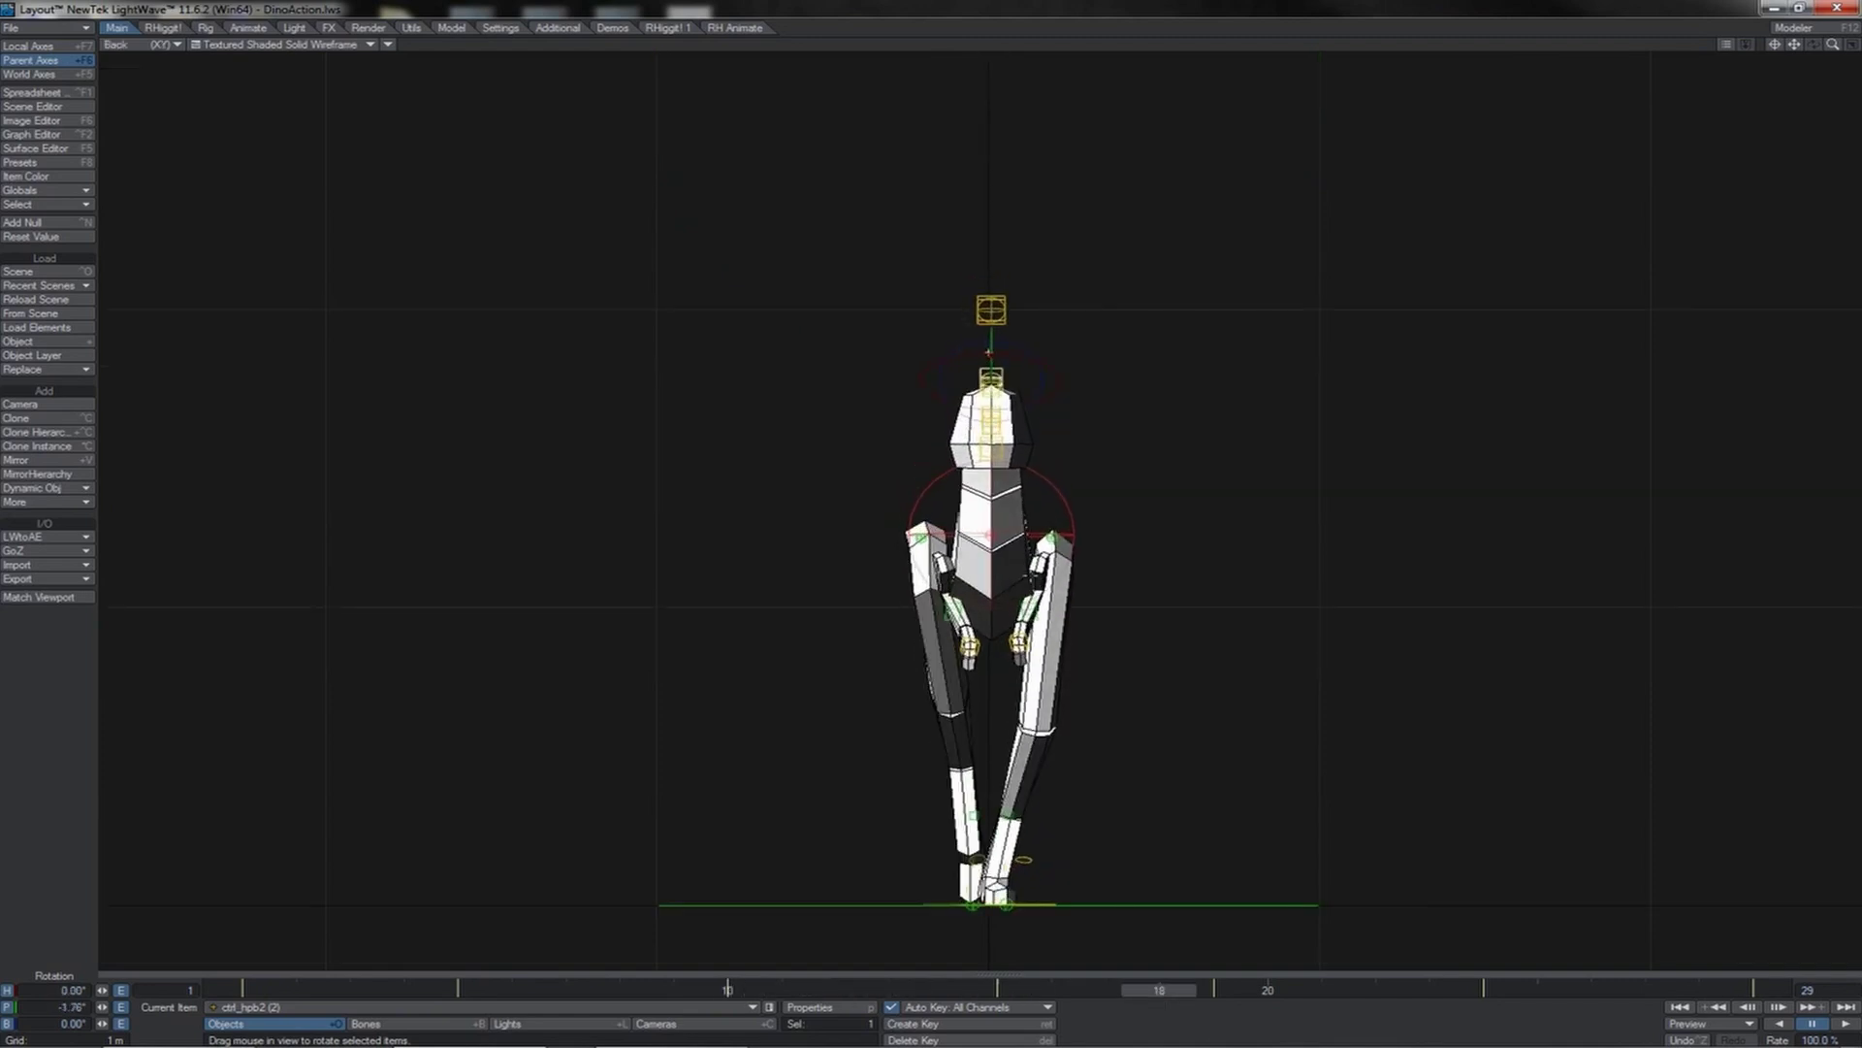
key("Right")
key("Right")
key("Right")
key("Right")
key("Right")
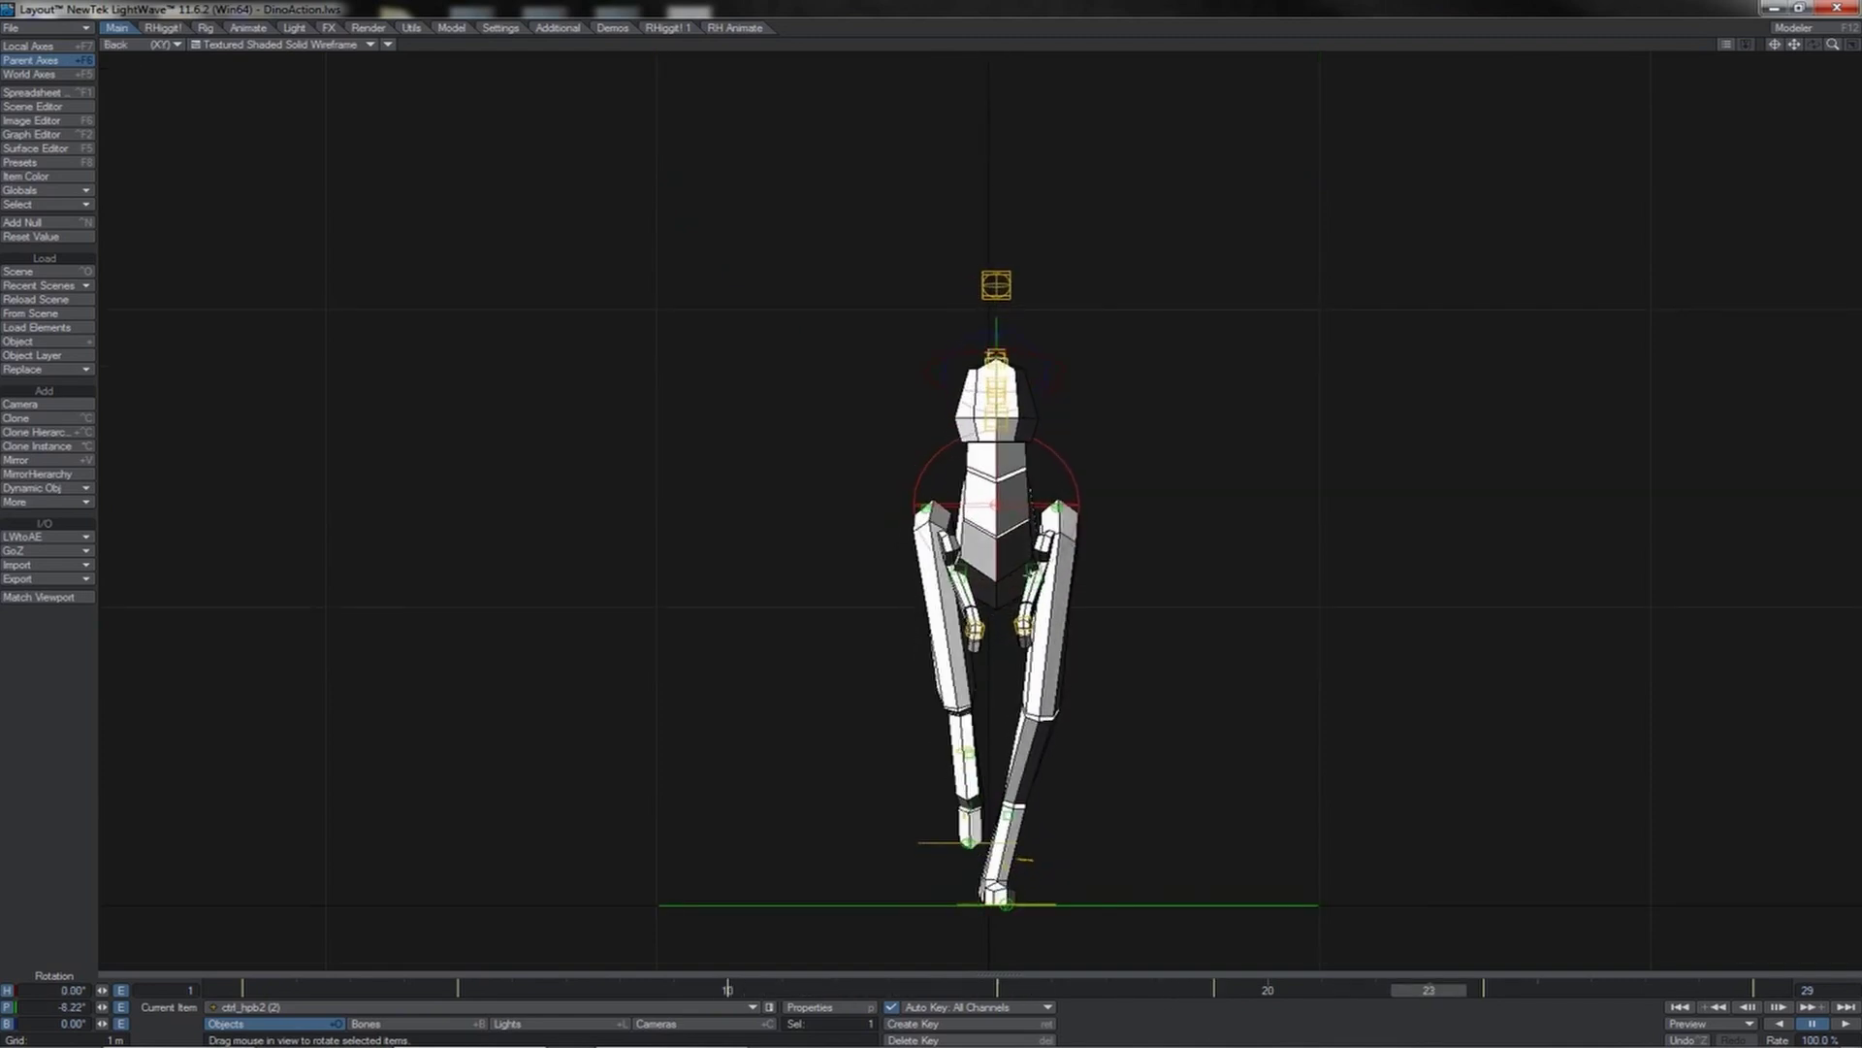
key("Right")
key("2")
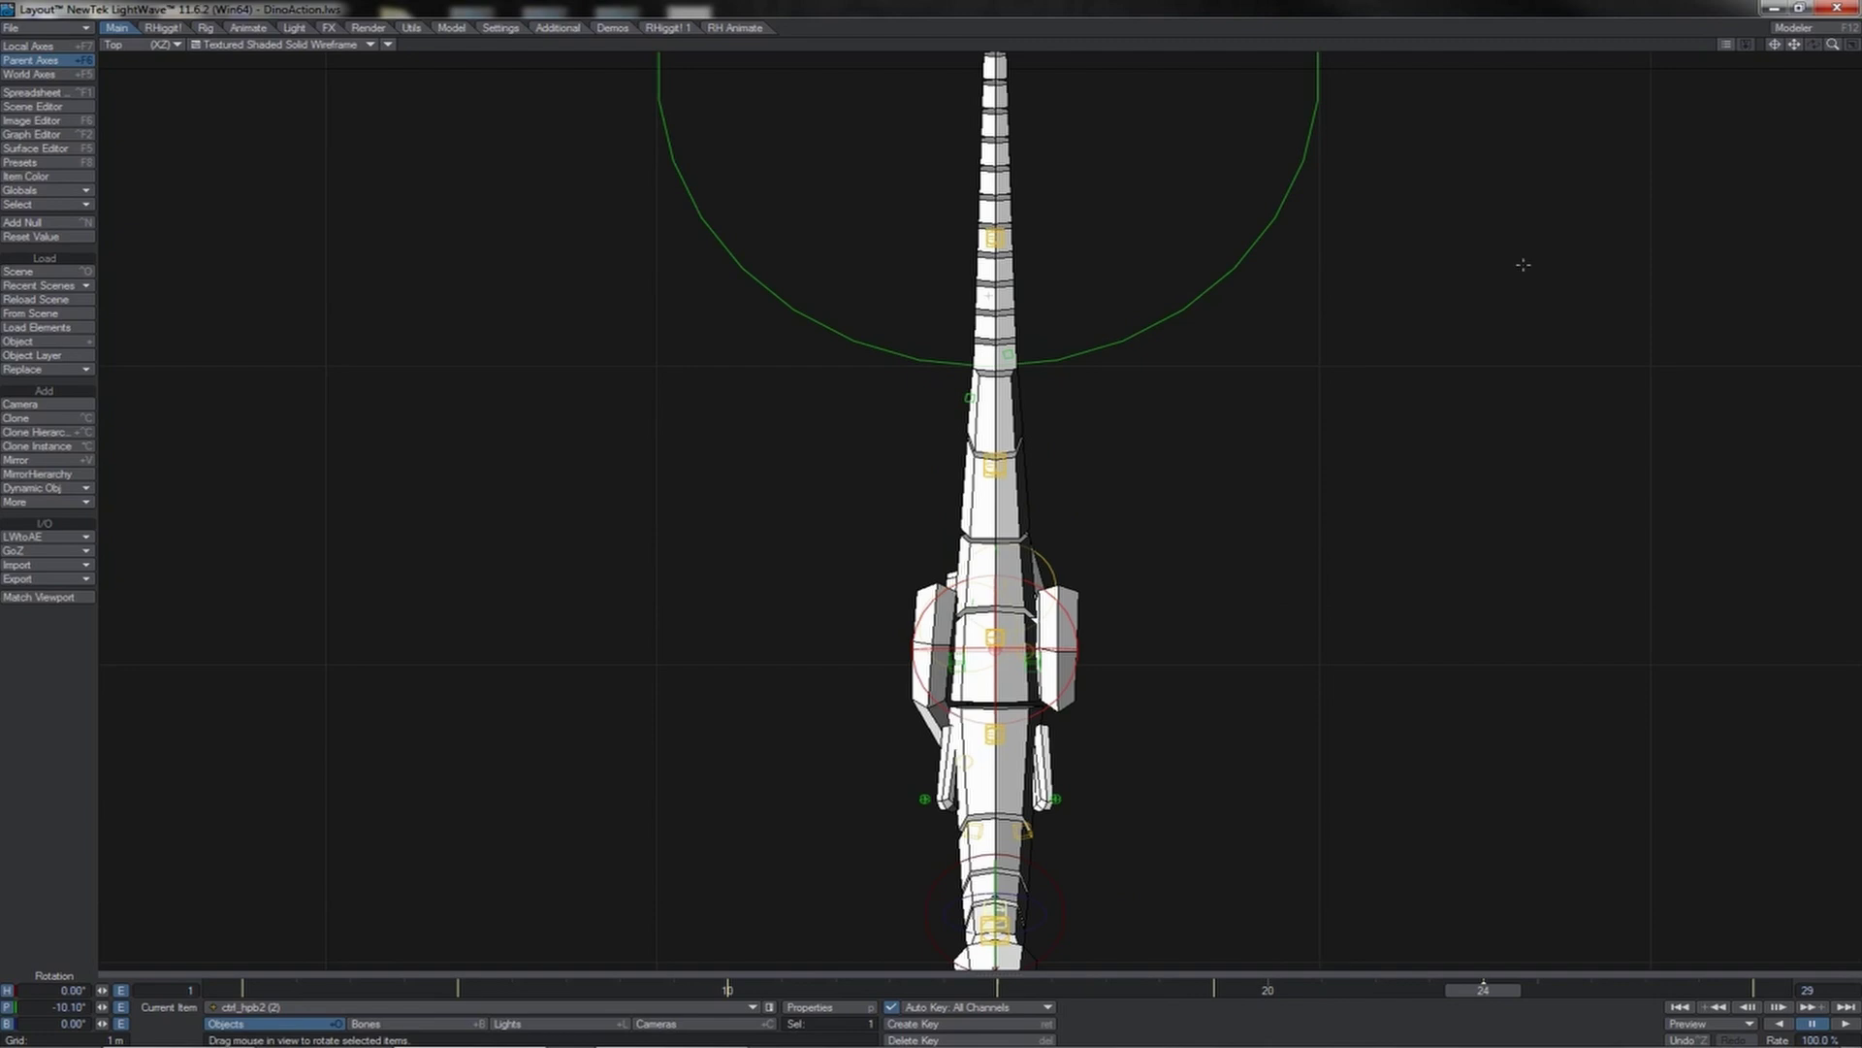
left_click_drag(1795, 44, 1799, 35)
left_click(1098, 496)
key("Up")
left_click_drag(1142, 445, 1173, 444)
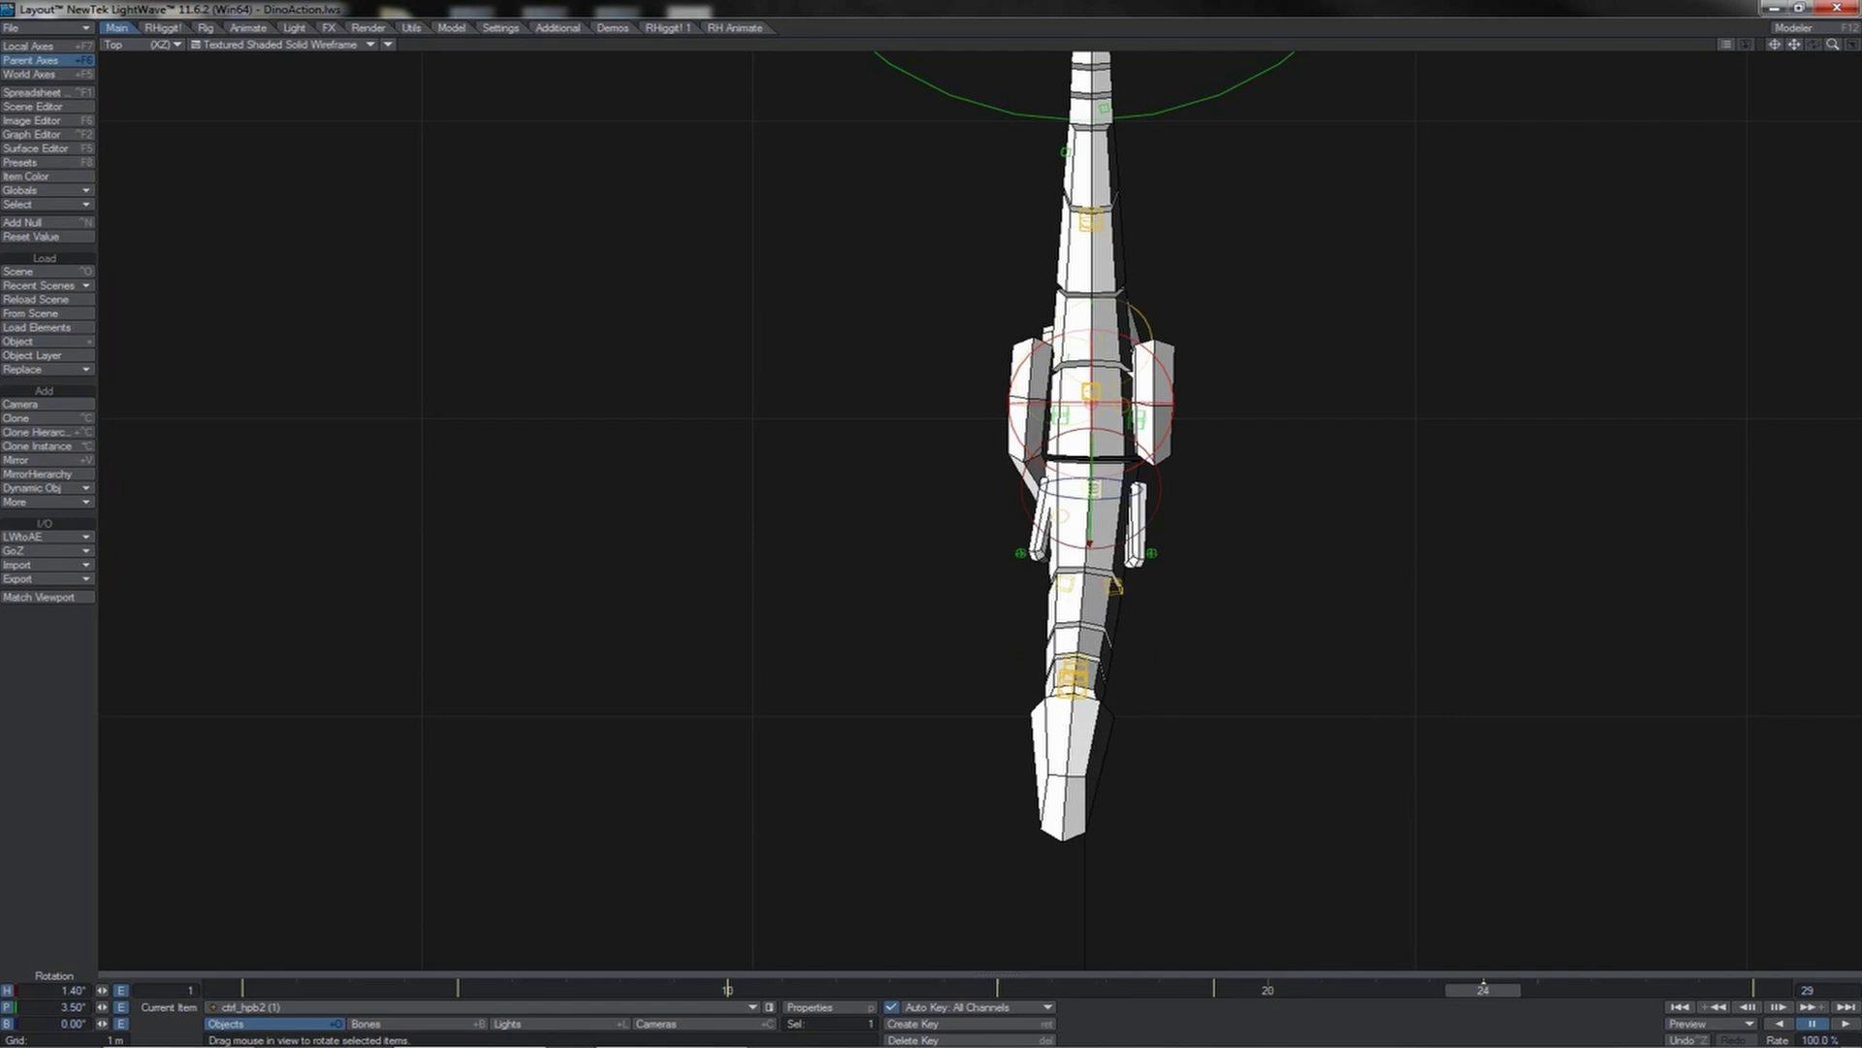
key("Down")
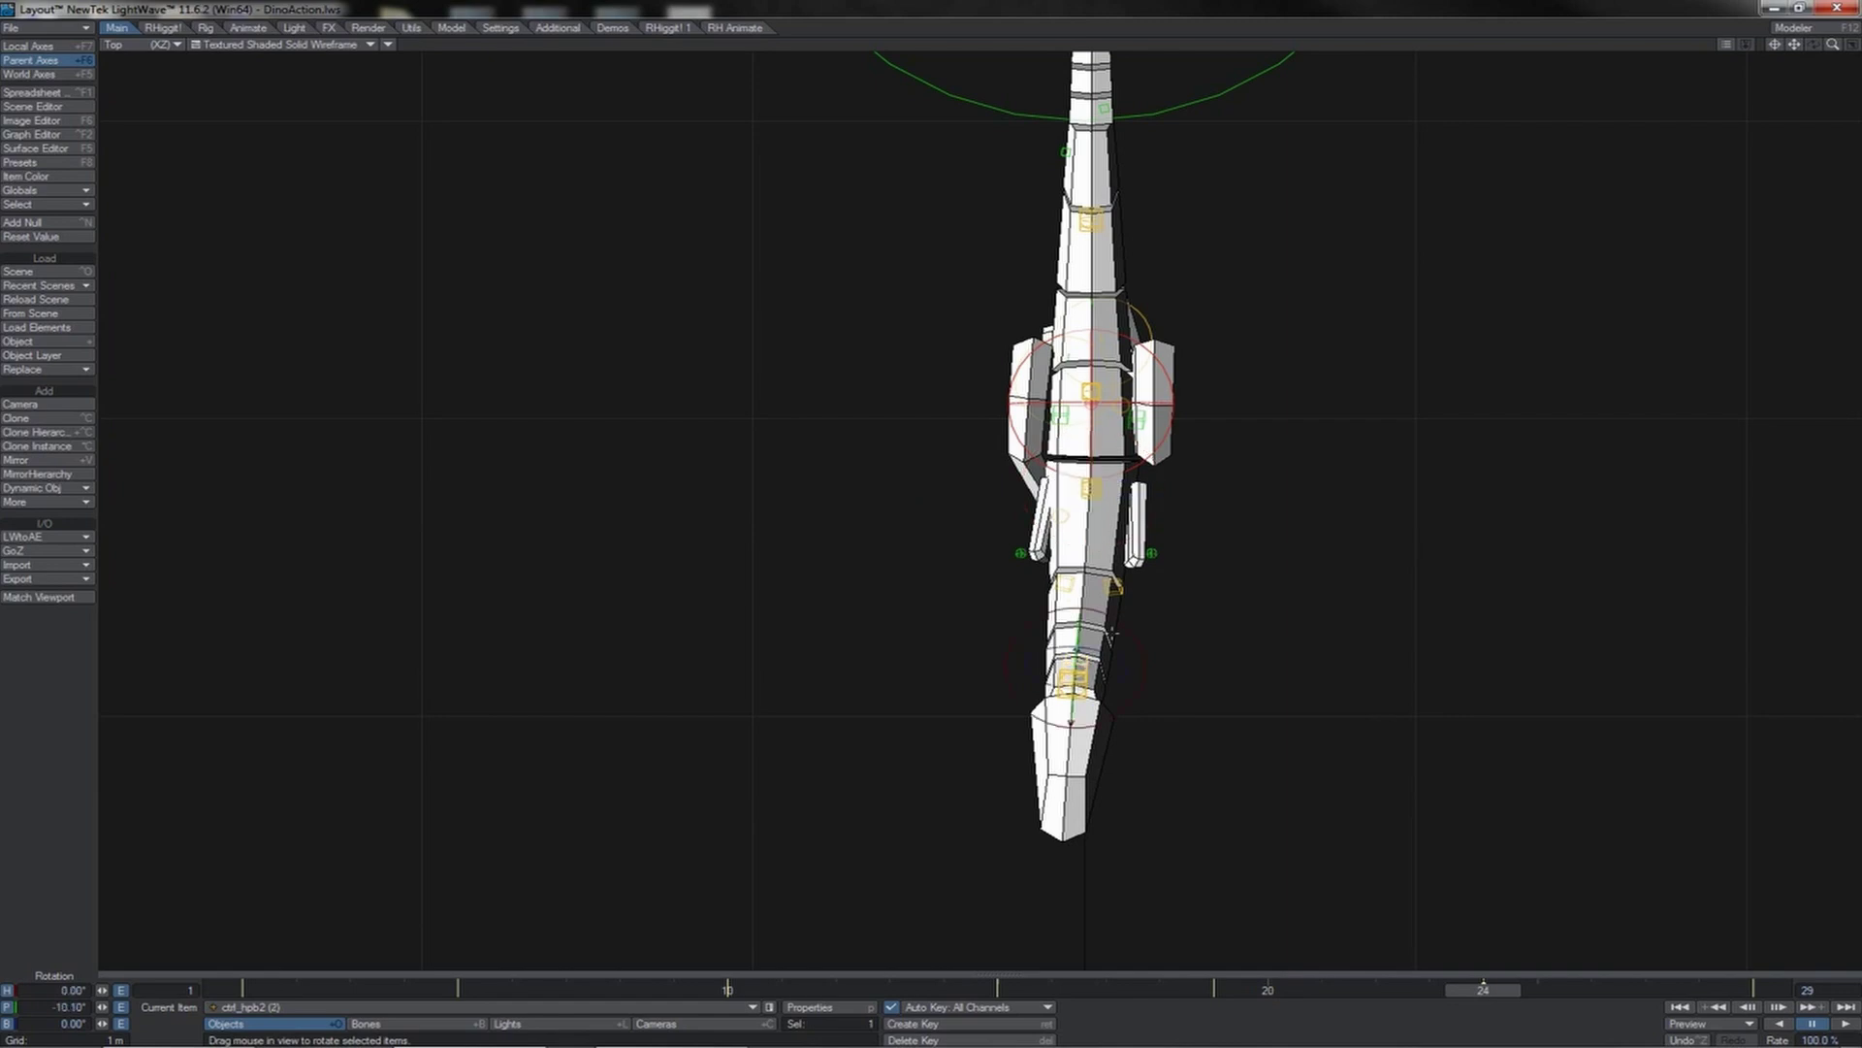
left_click_drag(1113, 632, 1054, 643)
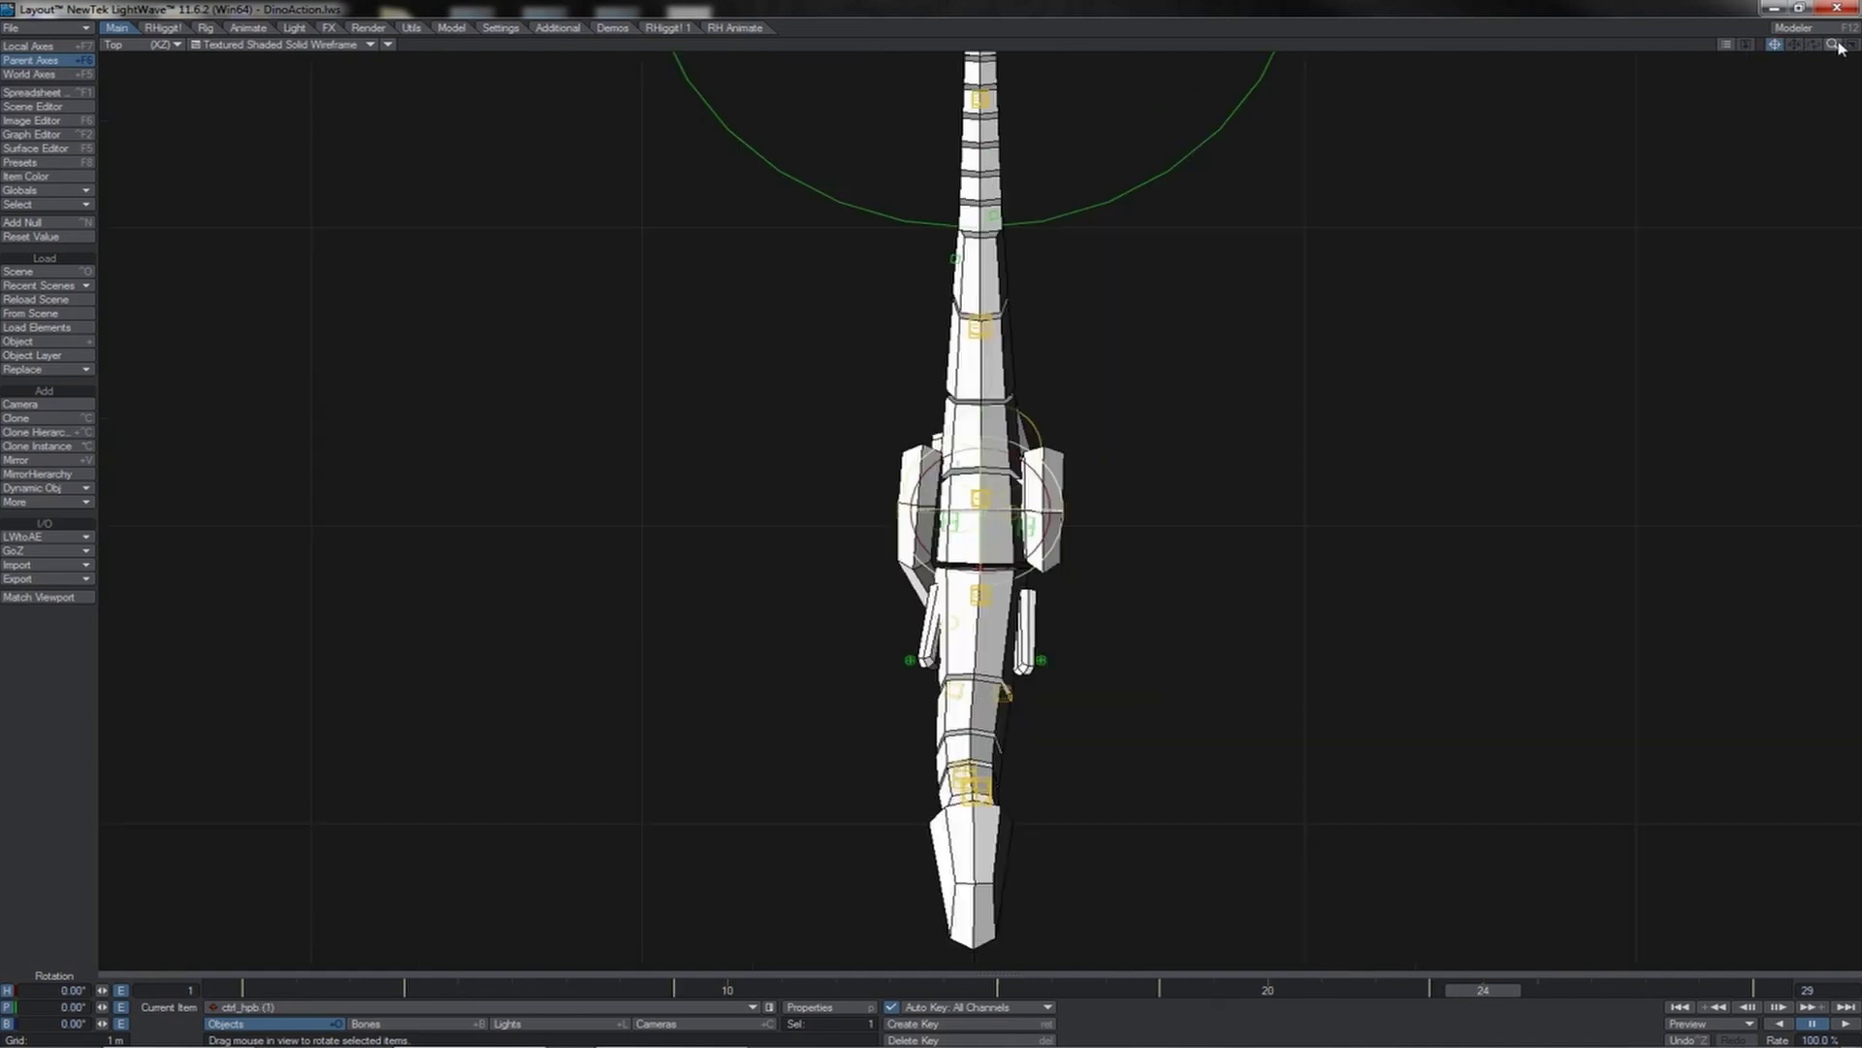
- Play the looping walk and examine the upper-body swing from the top, back and right side
left_click_drag(1833, 45, 1828, 180)
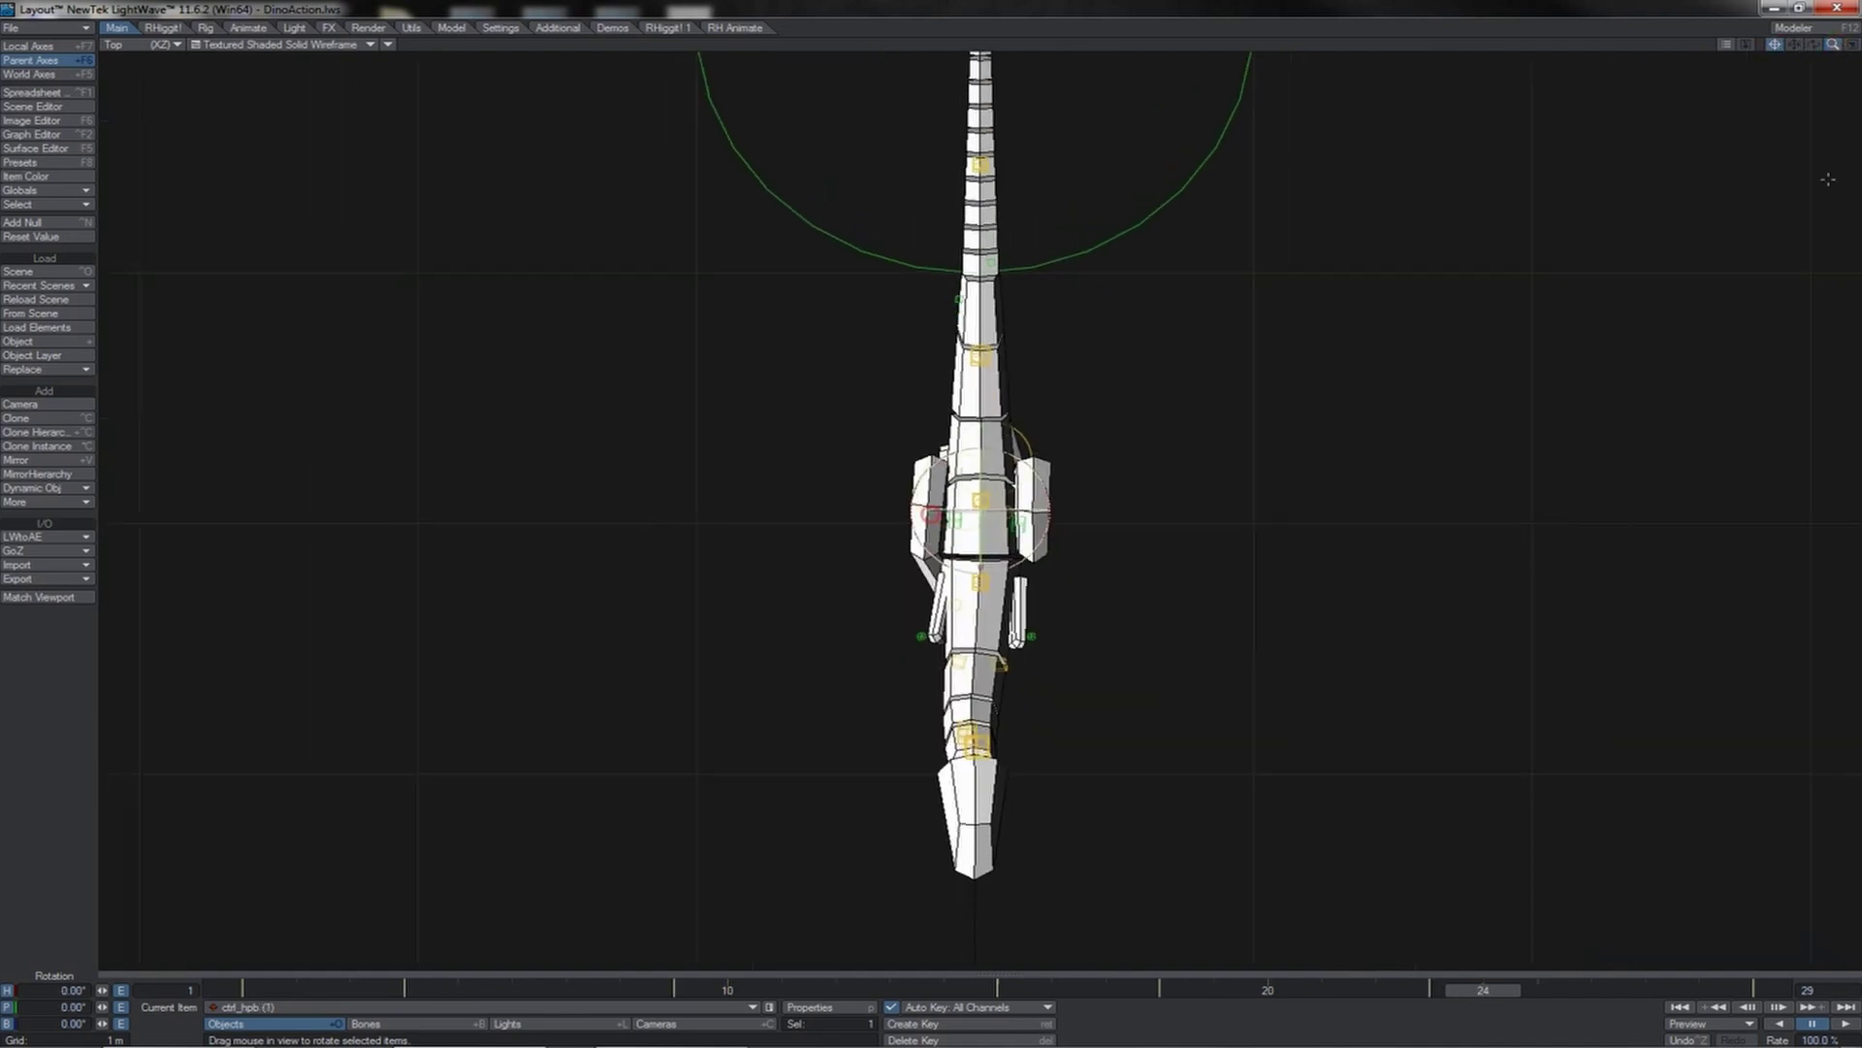
left_click(1847, 1025)
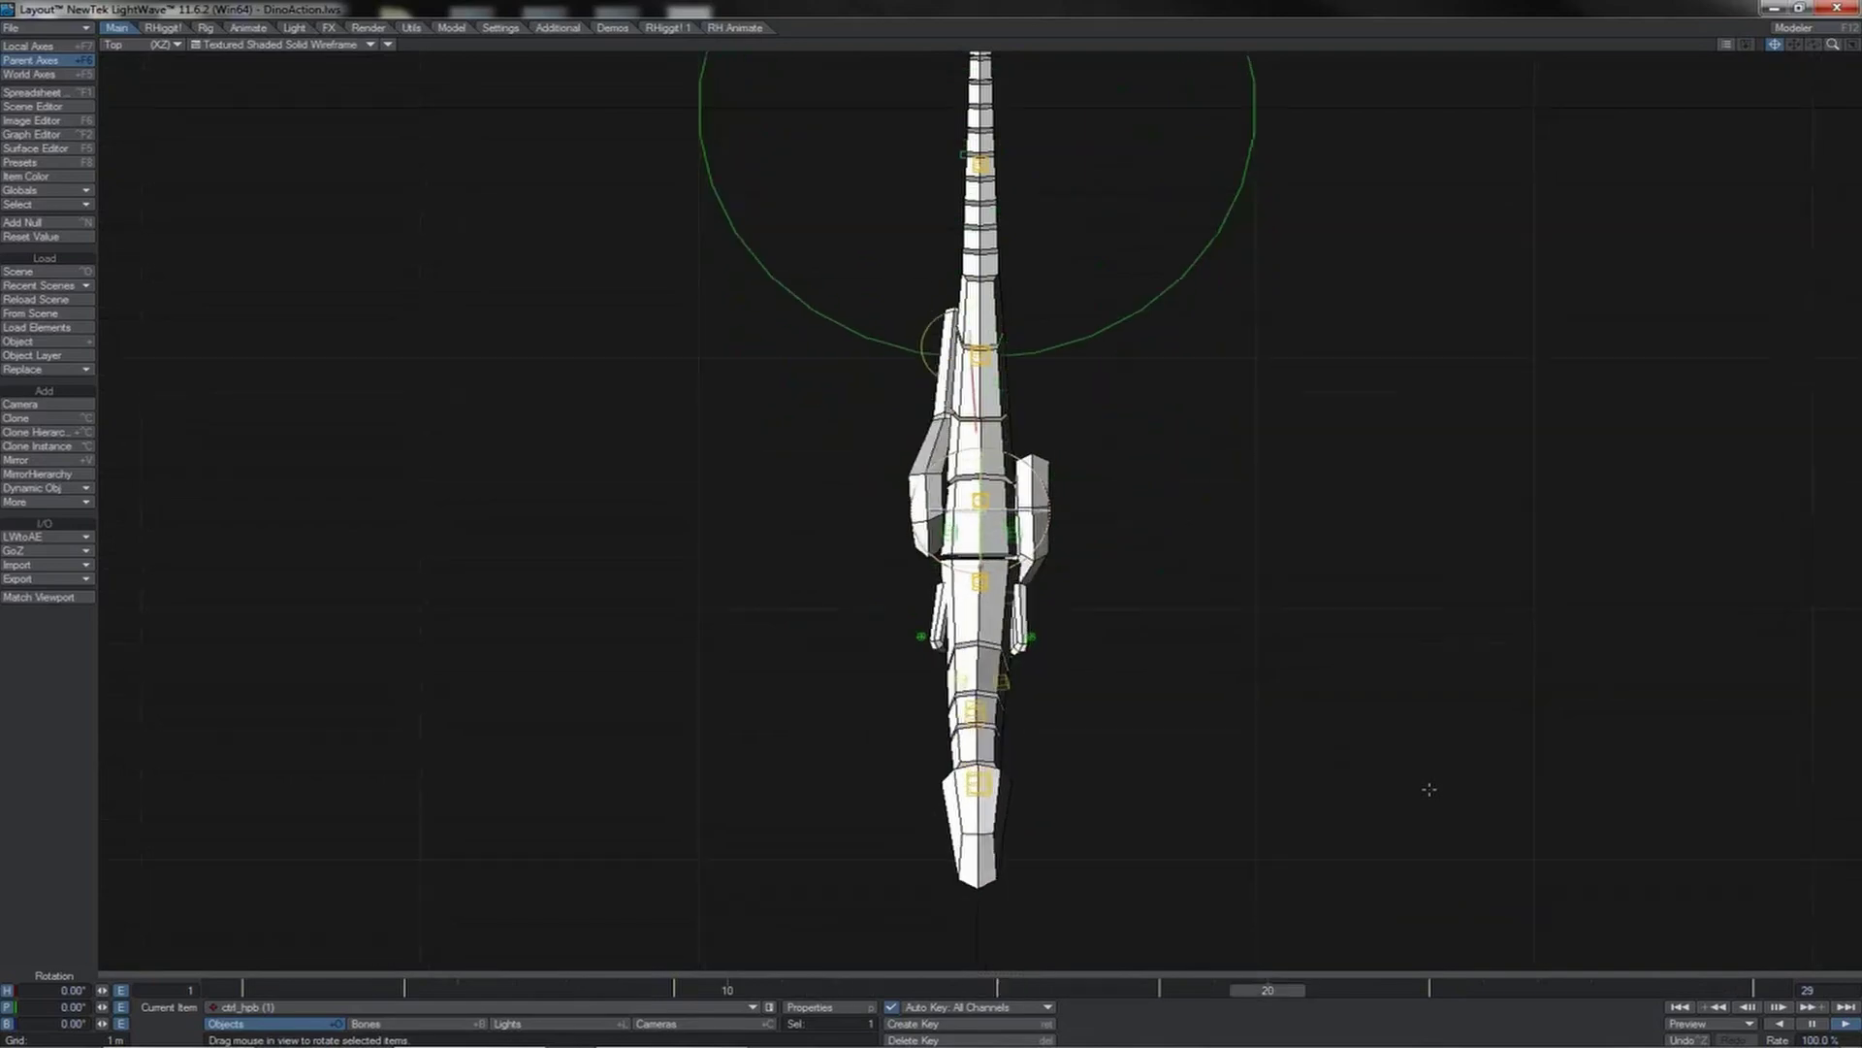
key("1")
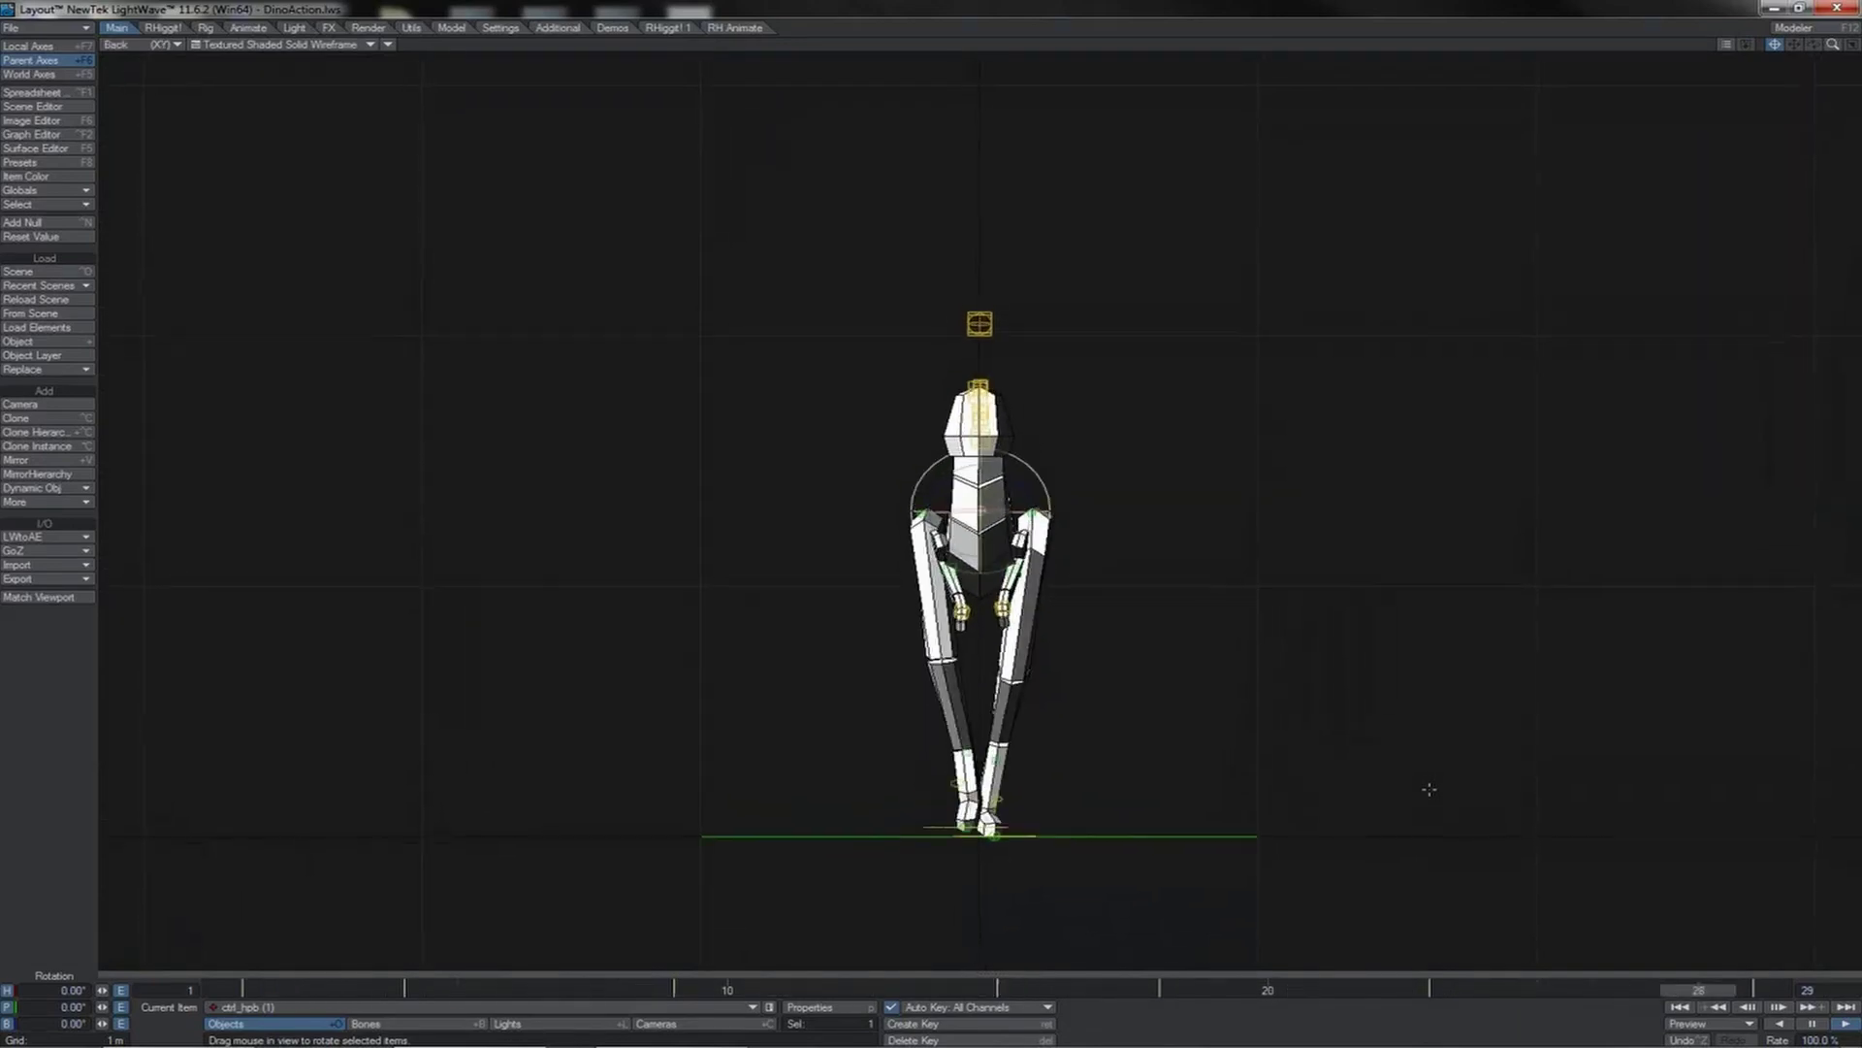
key("3")
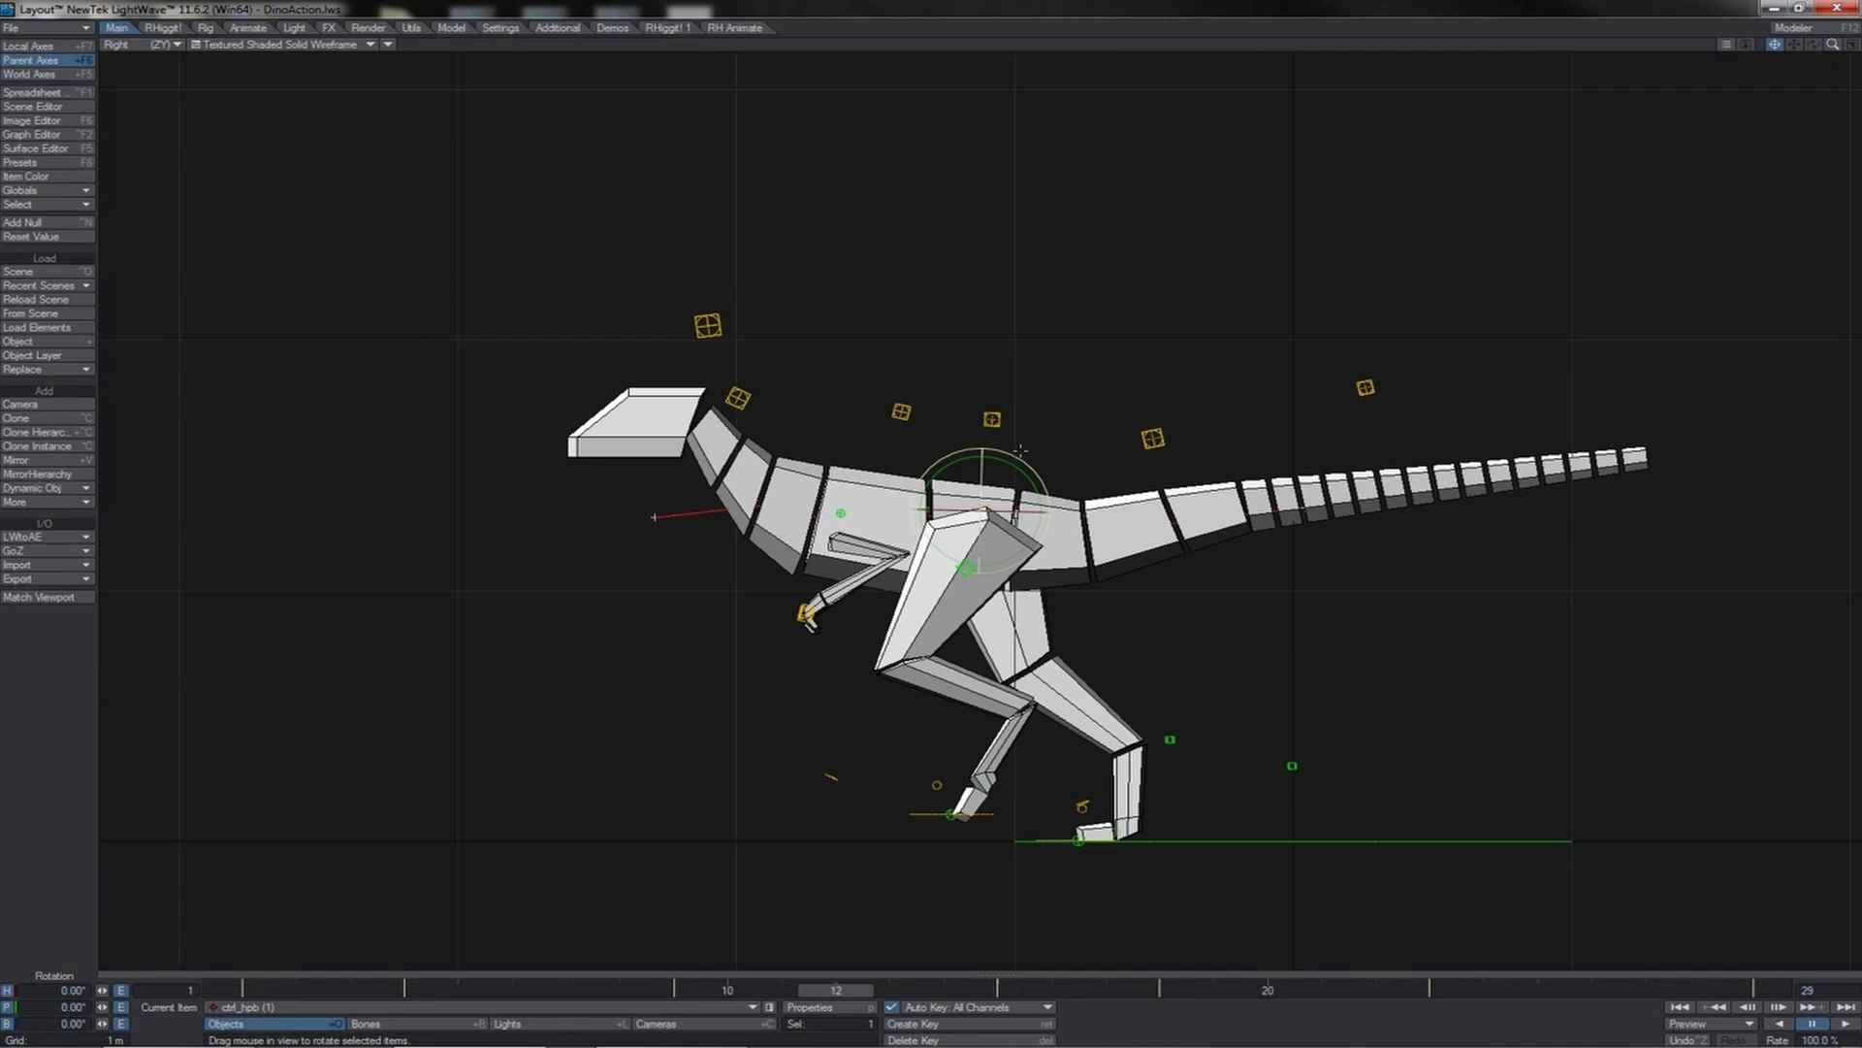
- Select the tail base control ctrl_hpb4 (1) and try rotating the tail at frame 12
left_click(994, 420)
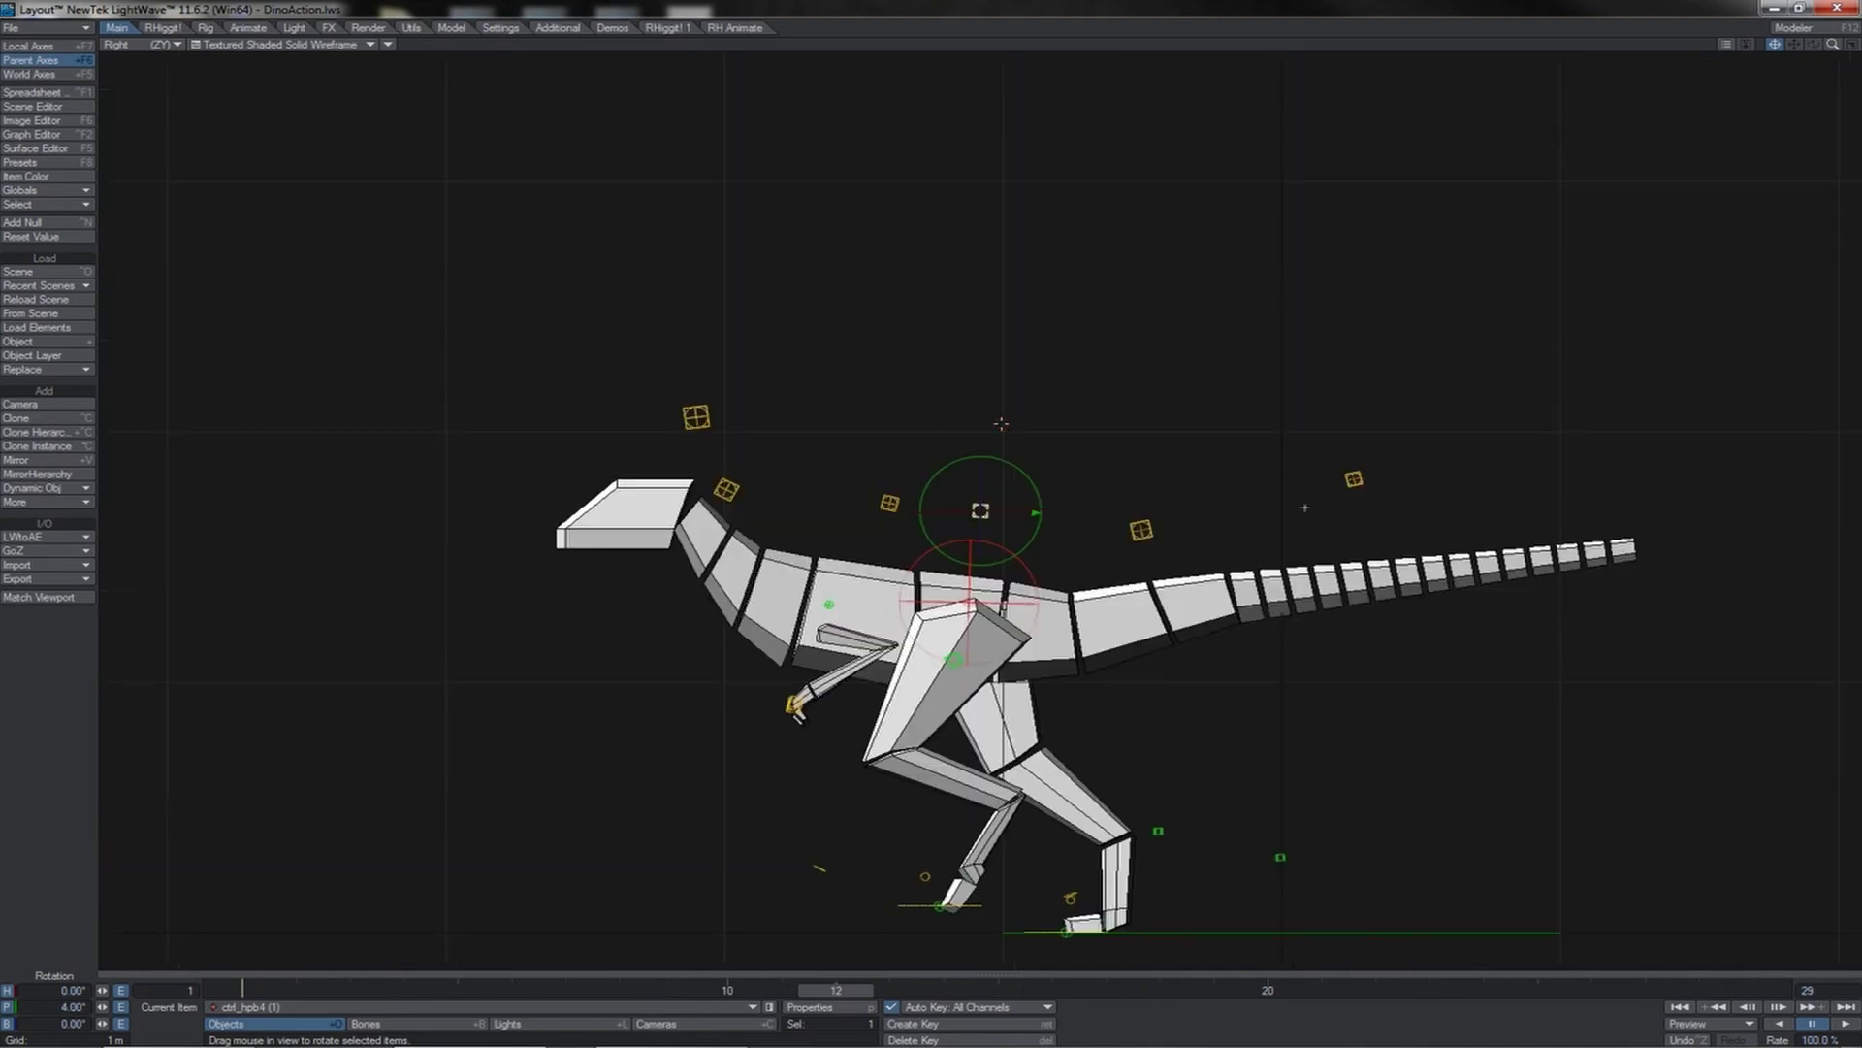
mouse_move(1119, 443)
left_mouse_down()
mouse_move(1116, 465)
mouse_move(1114, 431)
left_mouse_up()
key("Return")
key("Return")
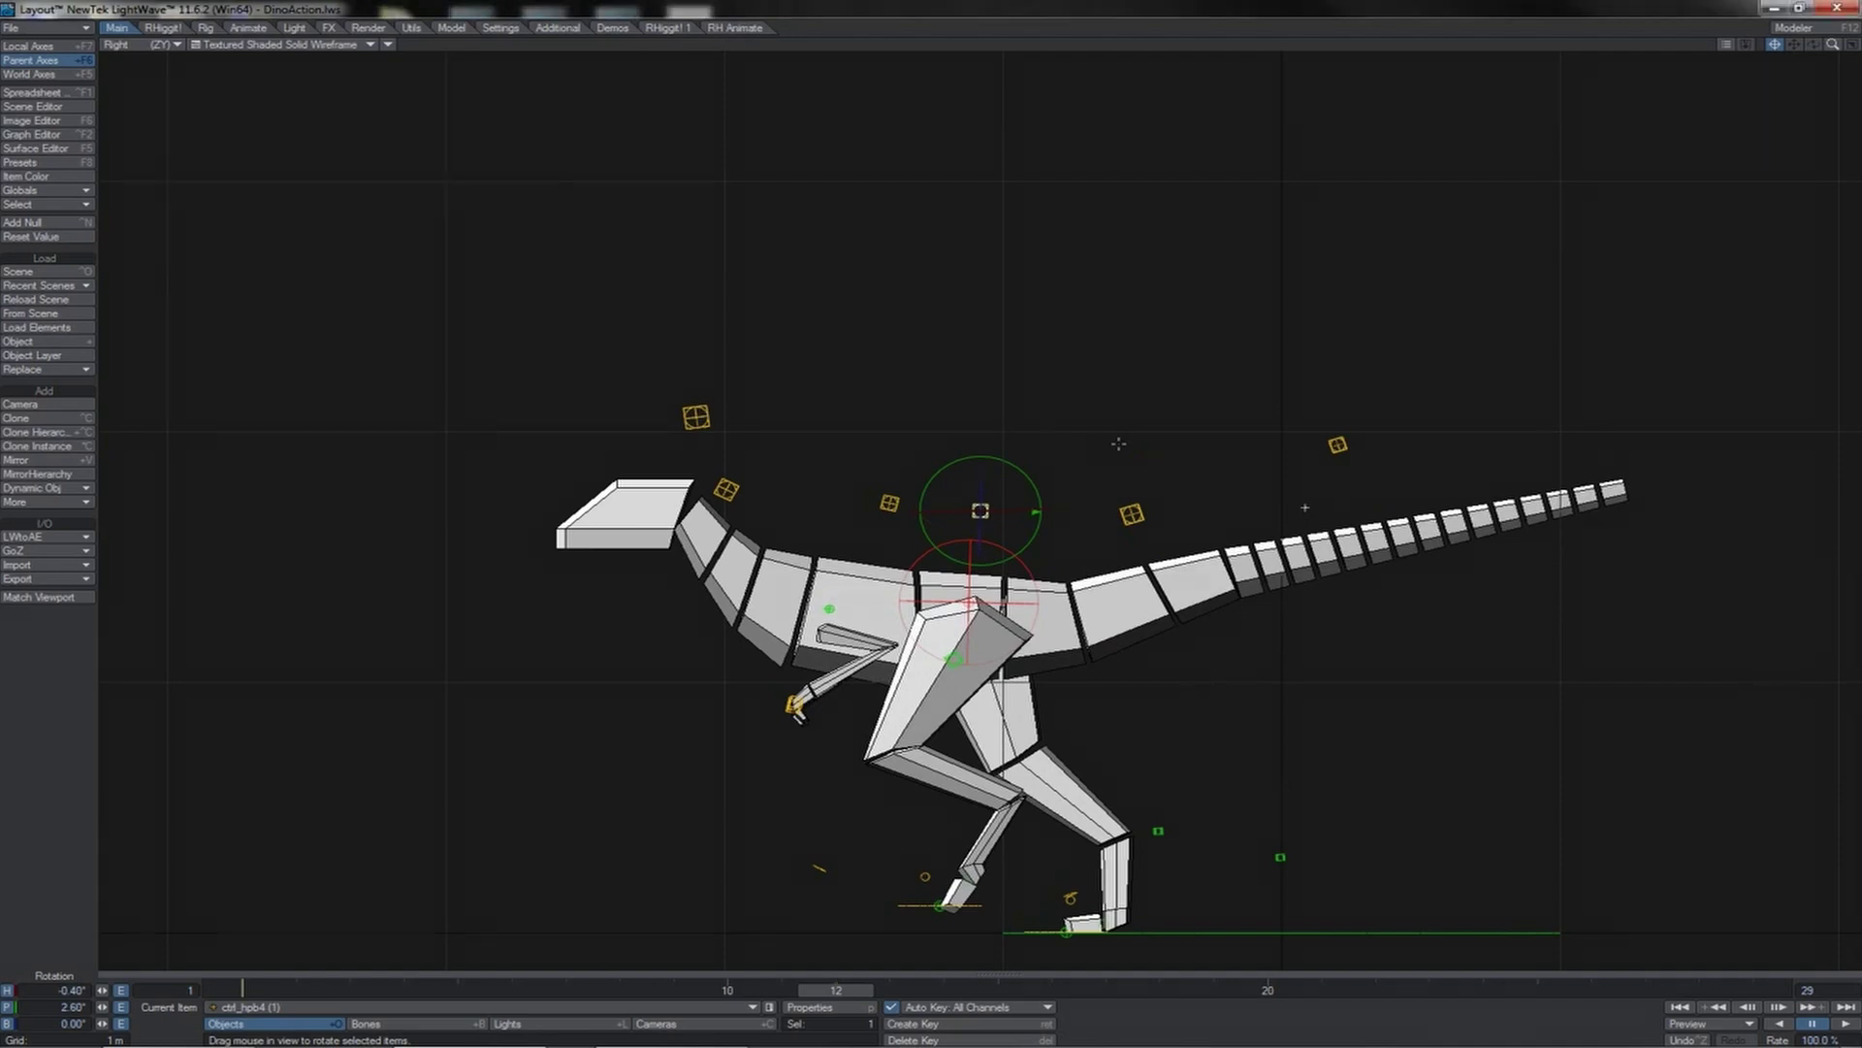
- Create keys for the tail base control ctrl_hpb4 (1) at frames 1, 29 and 15
key("shift+Left")
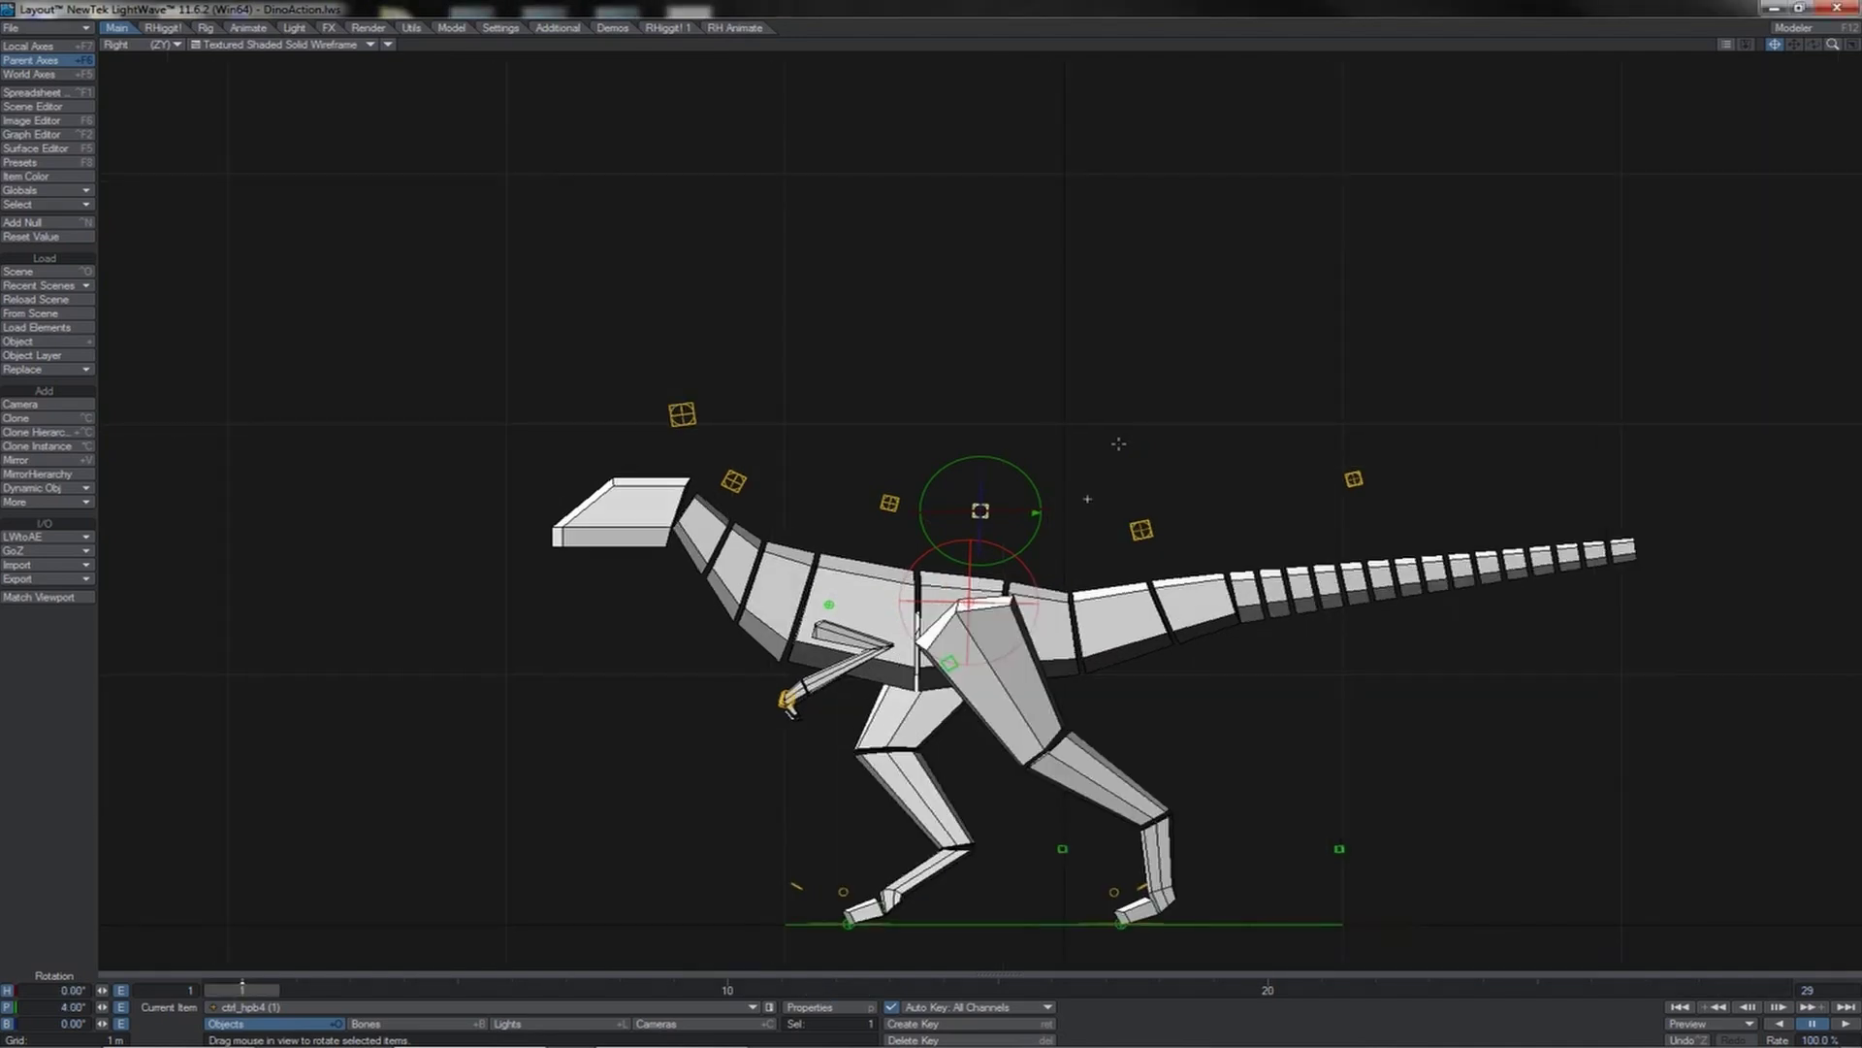
key("Return")
key("Return")
key("Return")
key("Return")
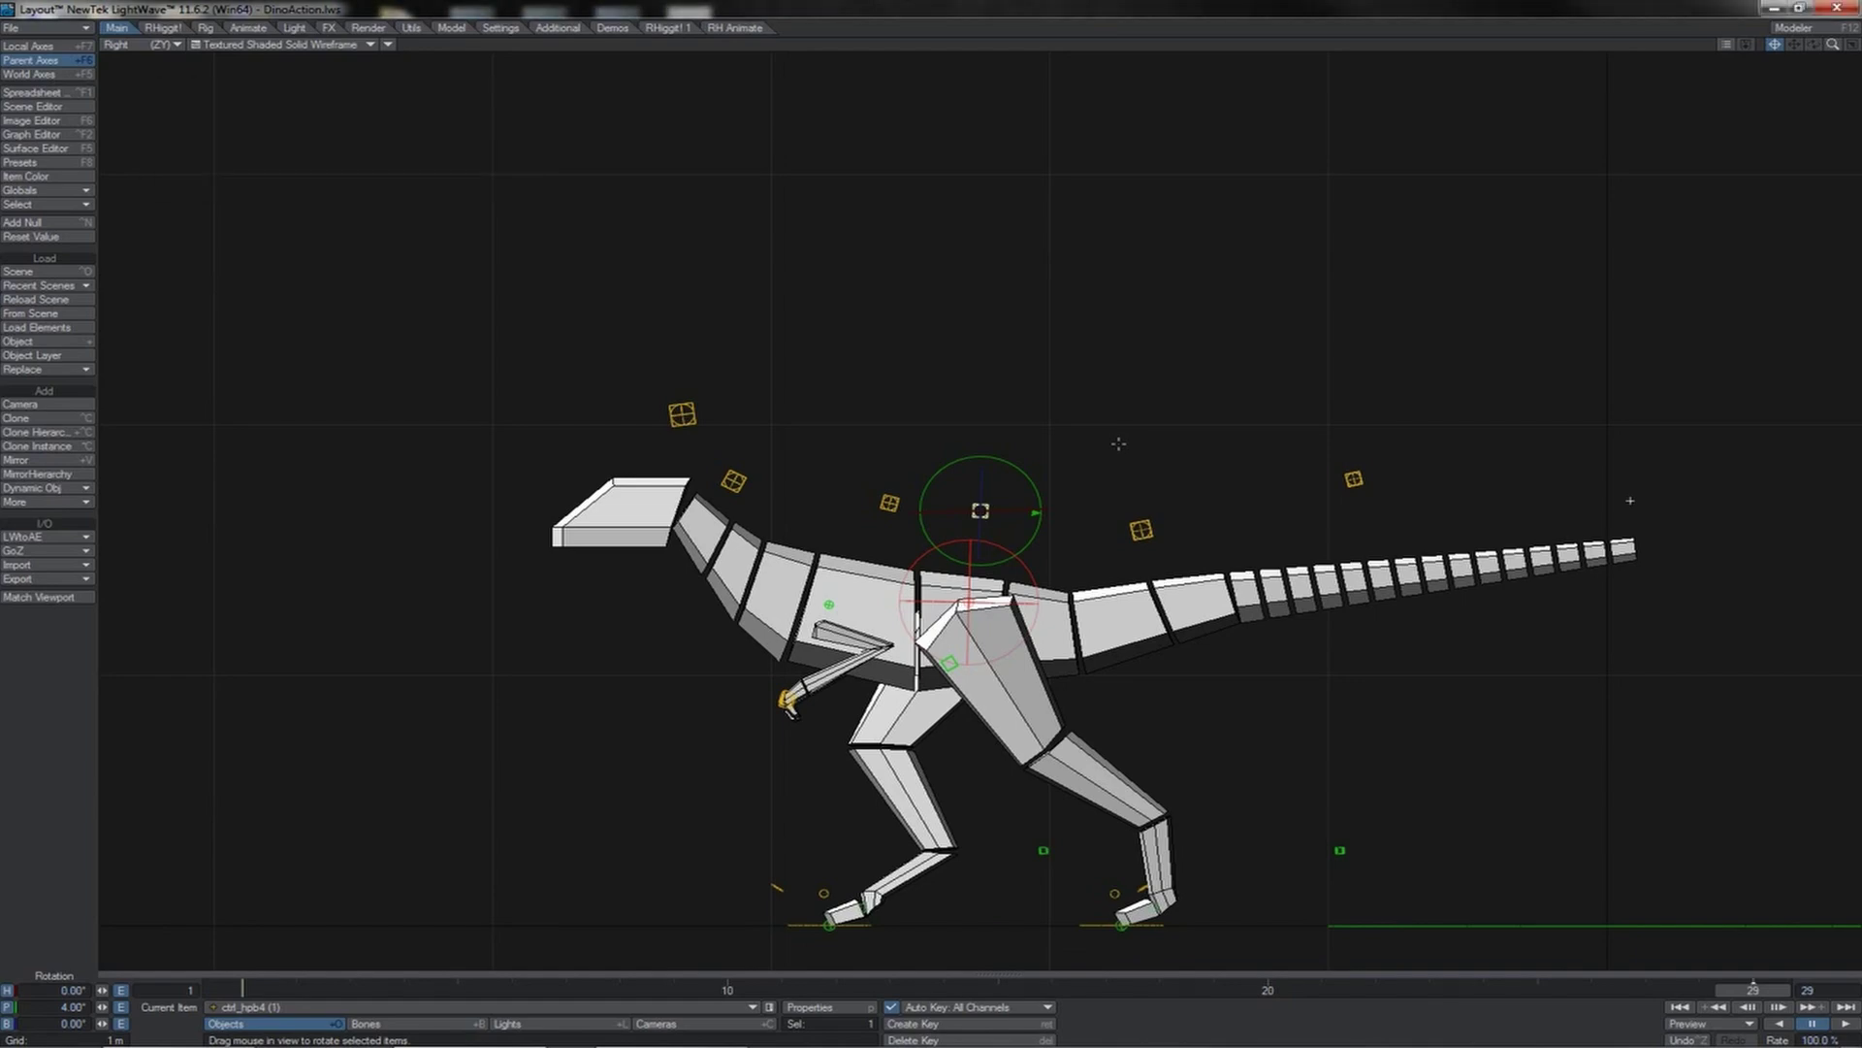
left_click(979, 991)
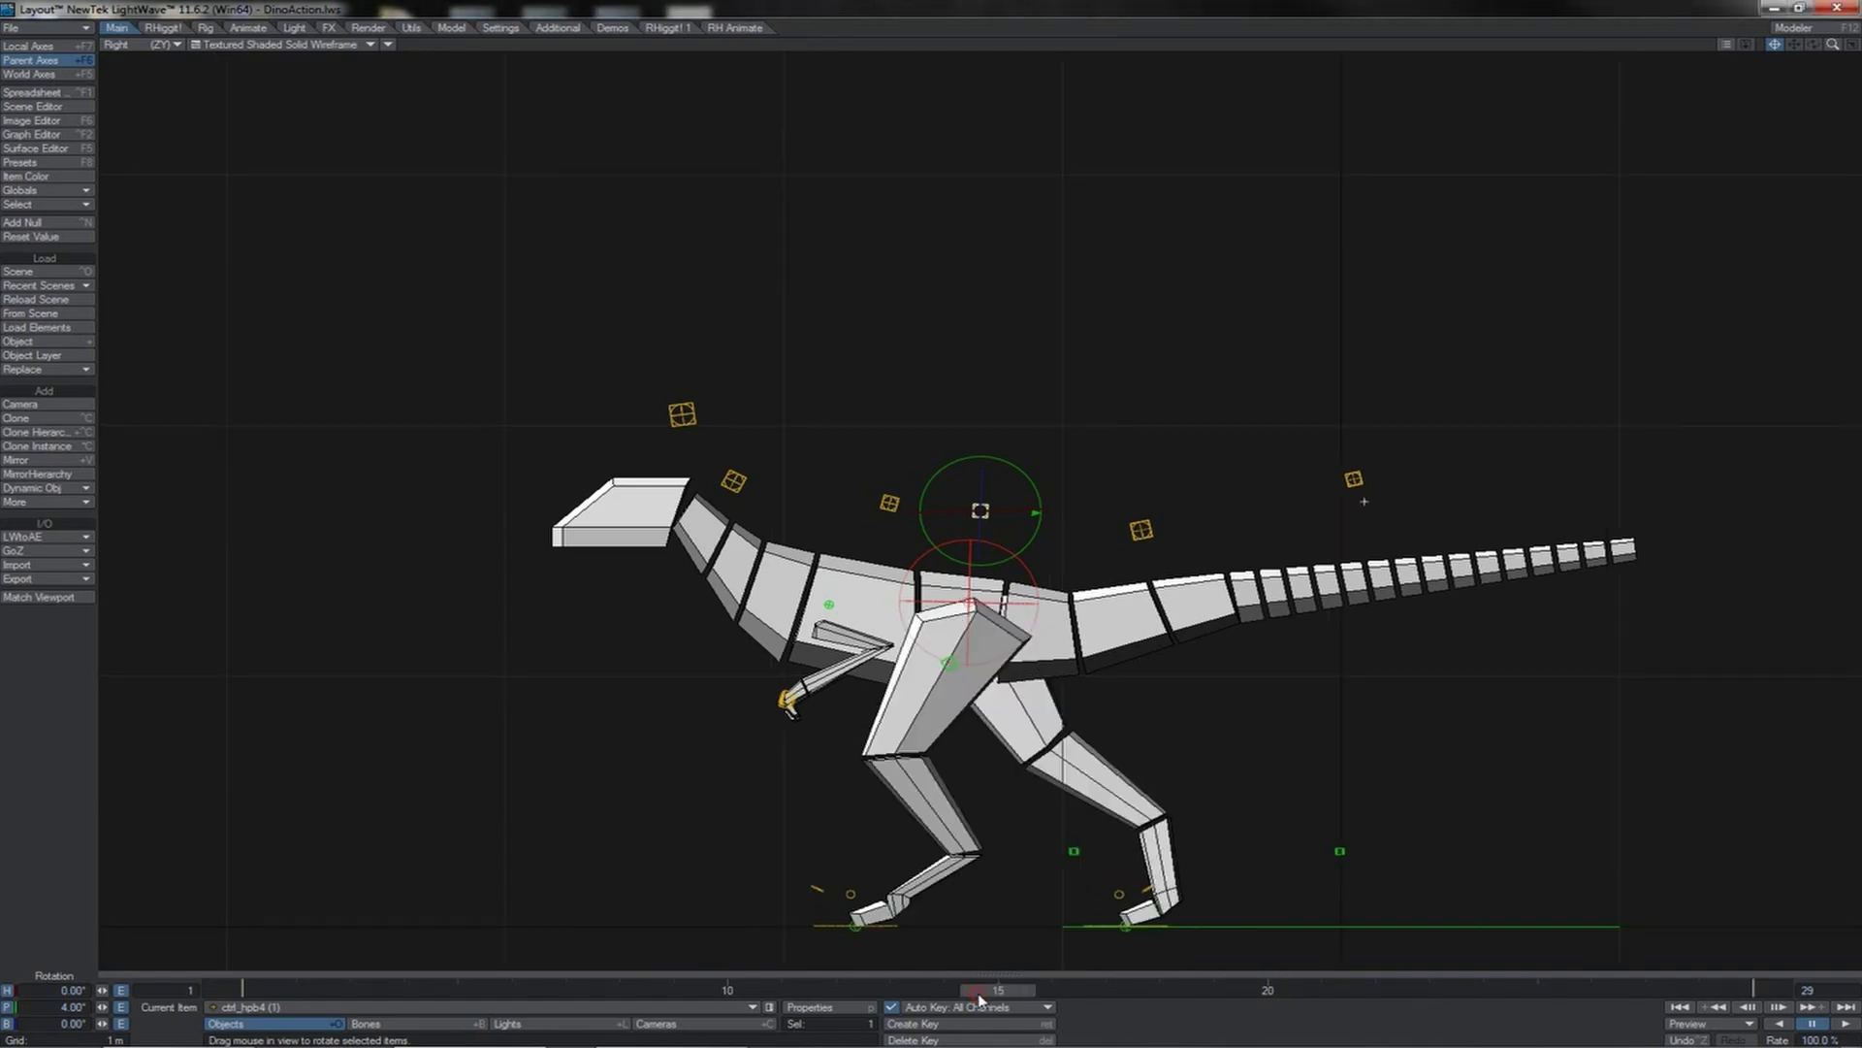
key("Return")
key("Return")
- Review the walk from several views, and rotate the tail base control's heading to about 1.00° at frame 15 in the top view
key("2")
key("1")
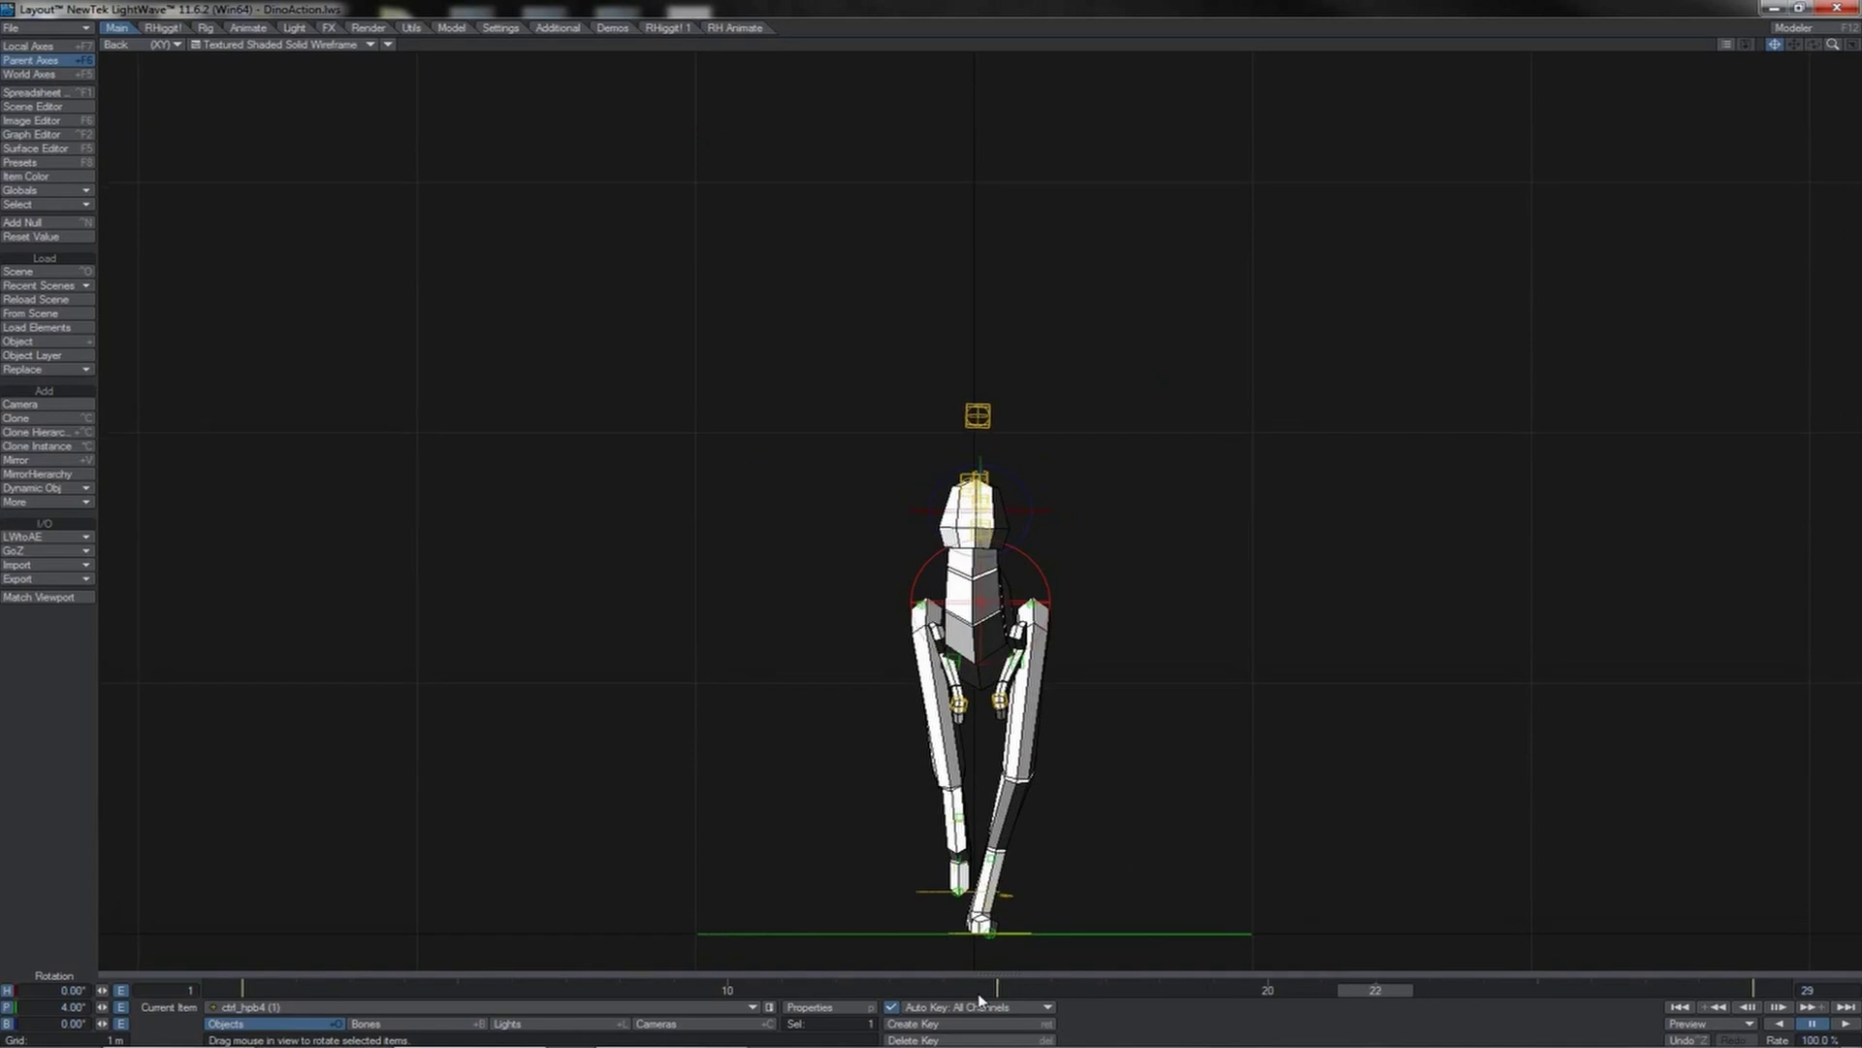
key("5")
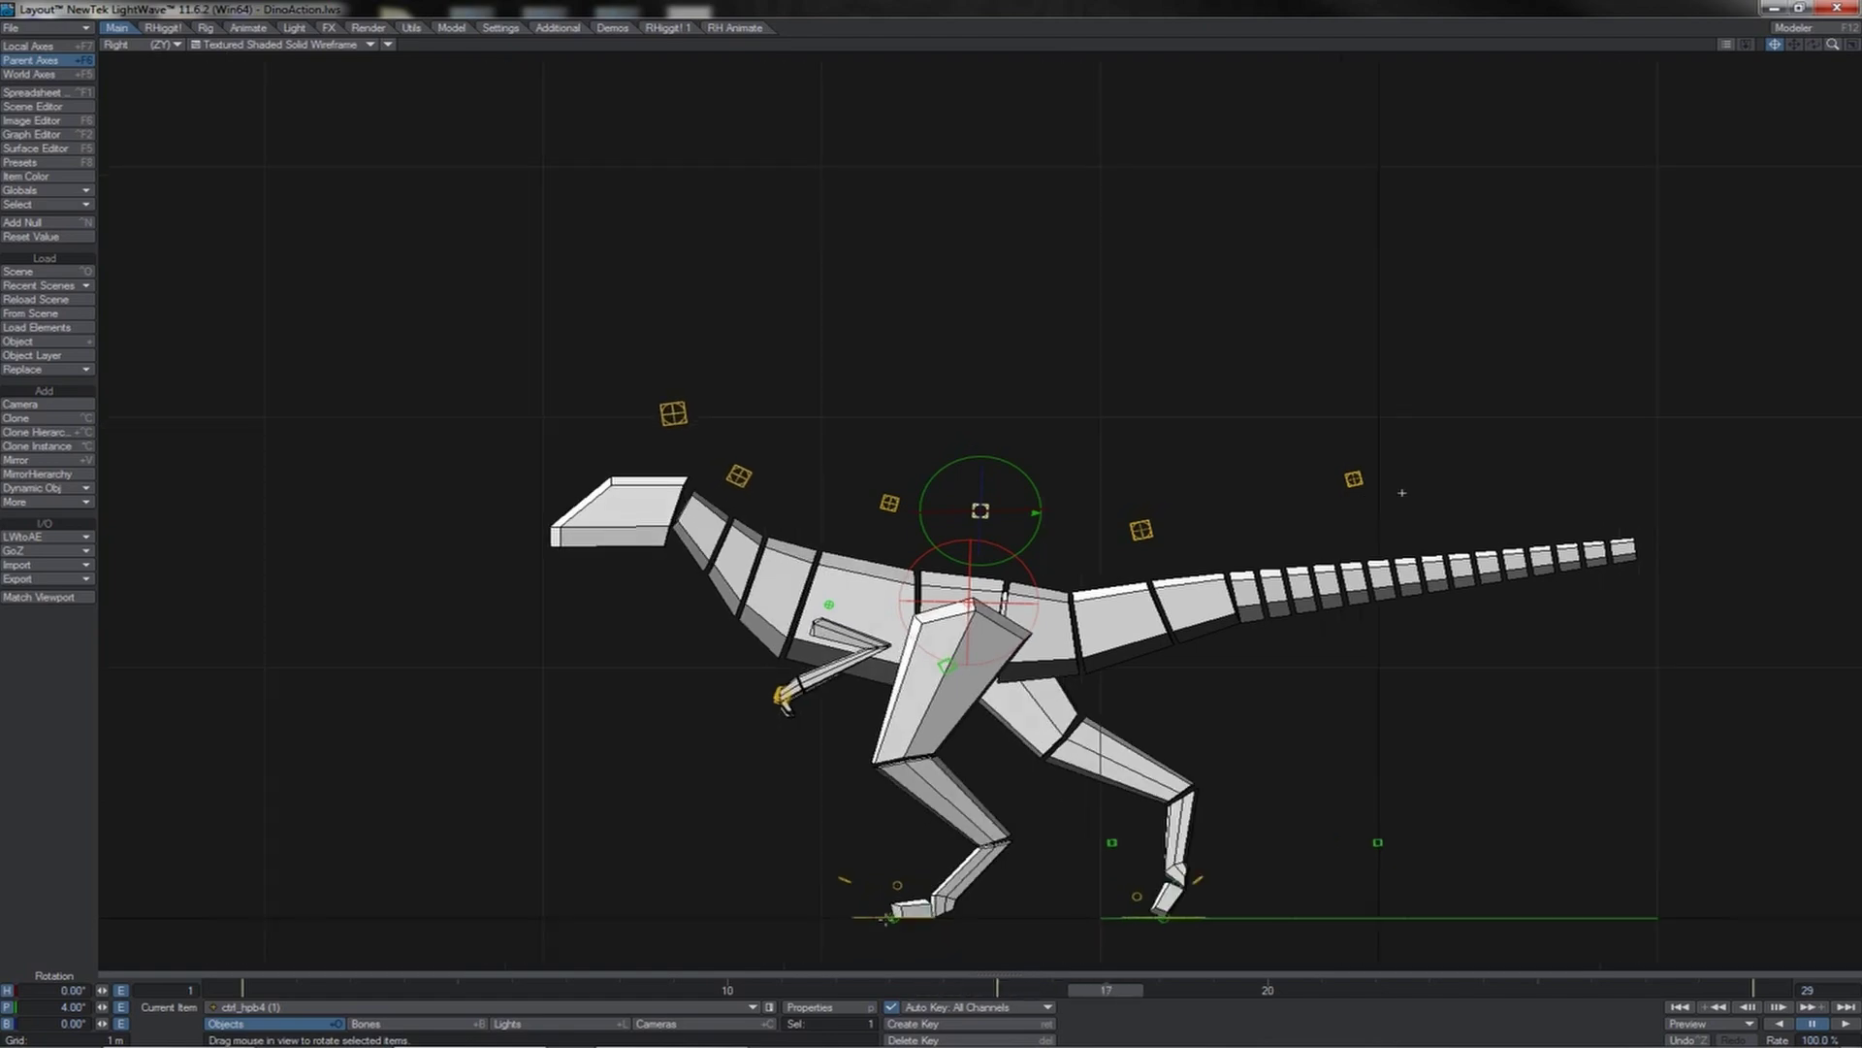
key("2")
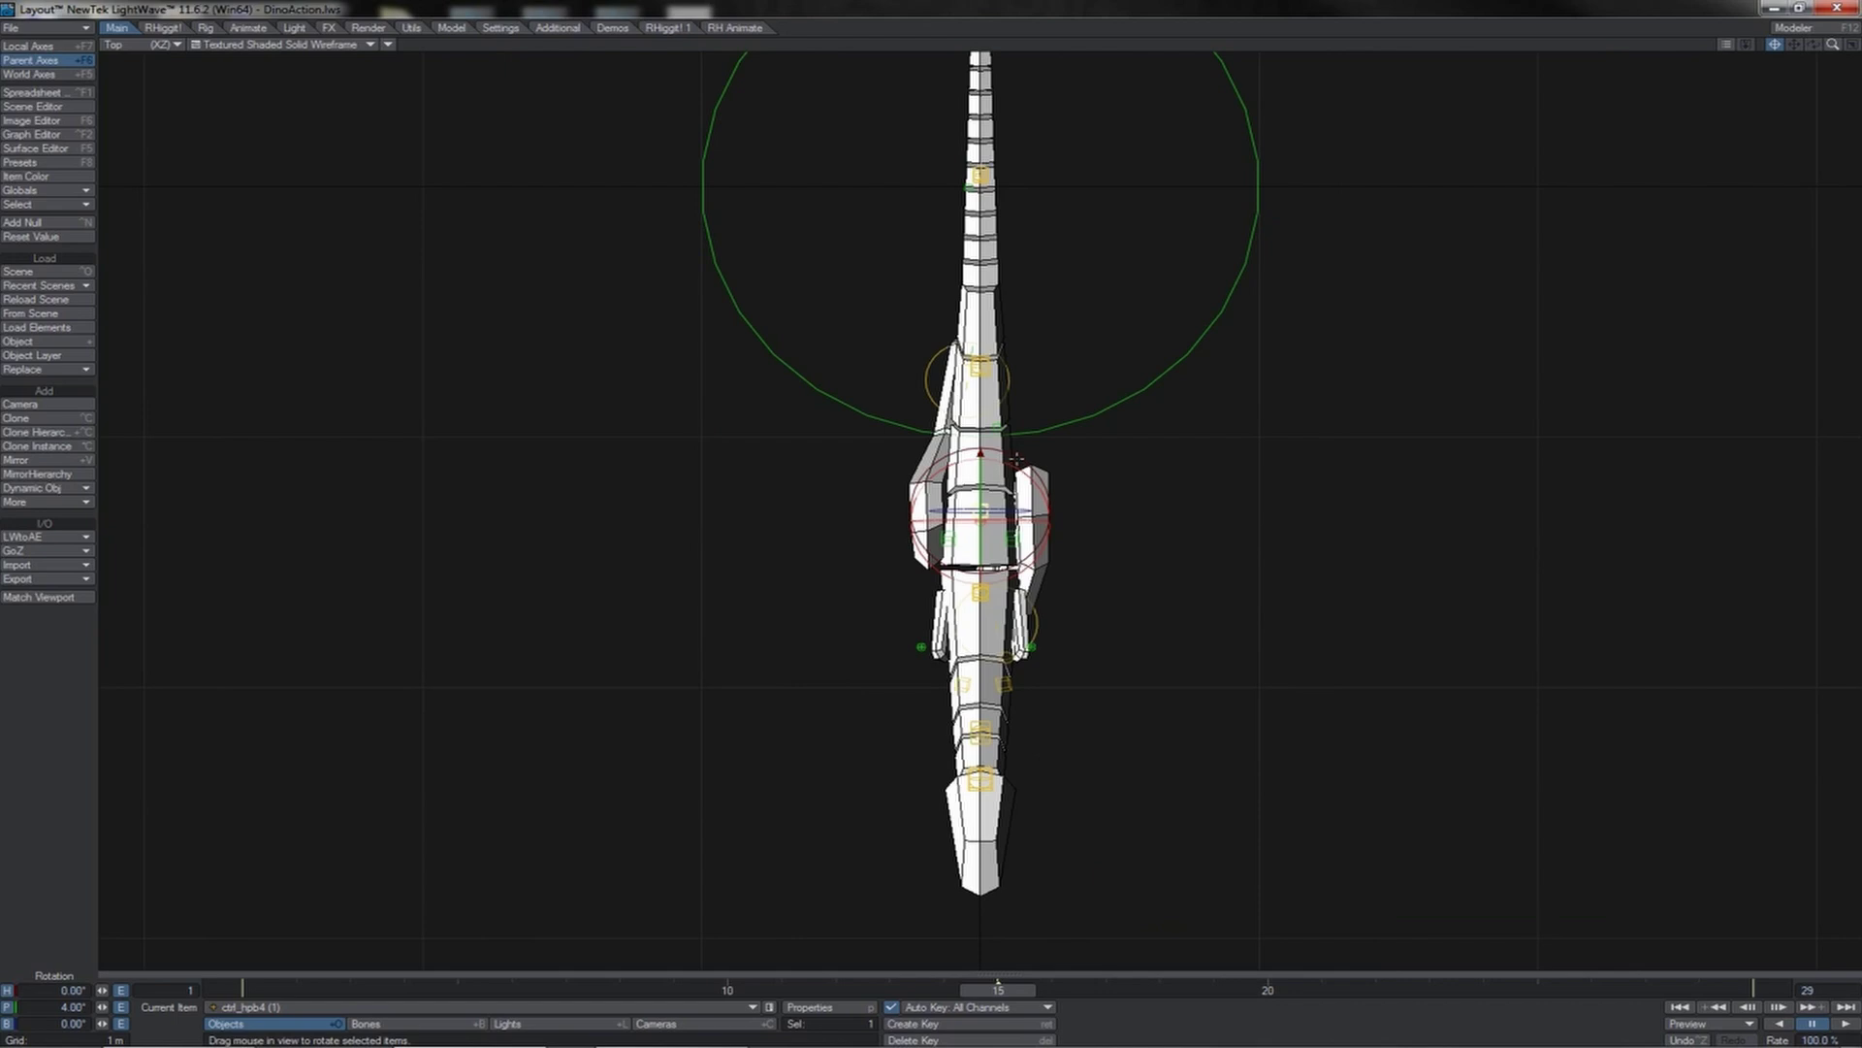
left_click_drag(1015, 458, 980, 165)
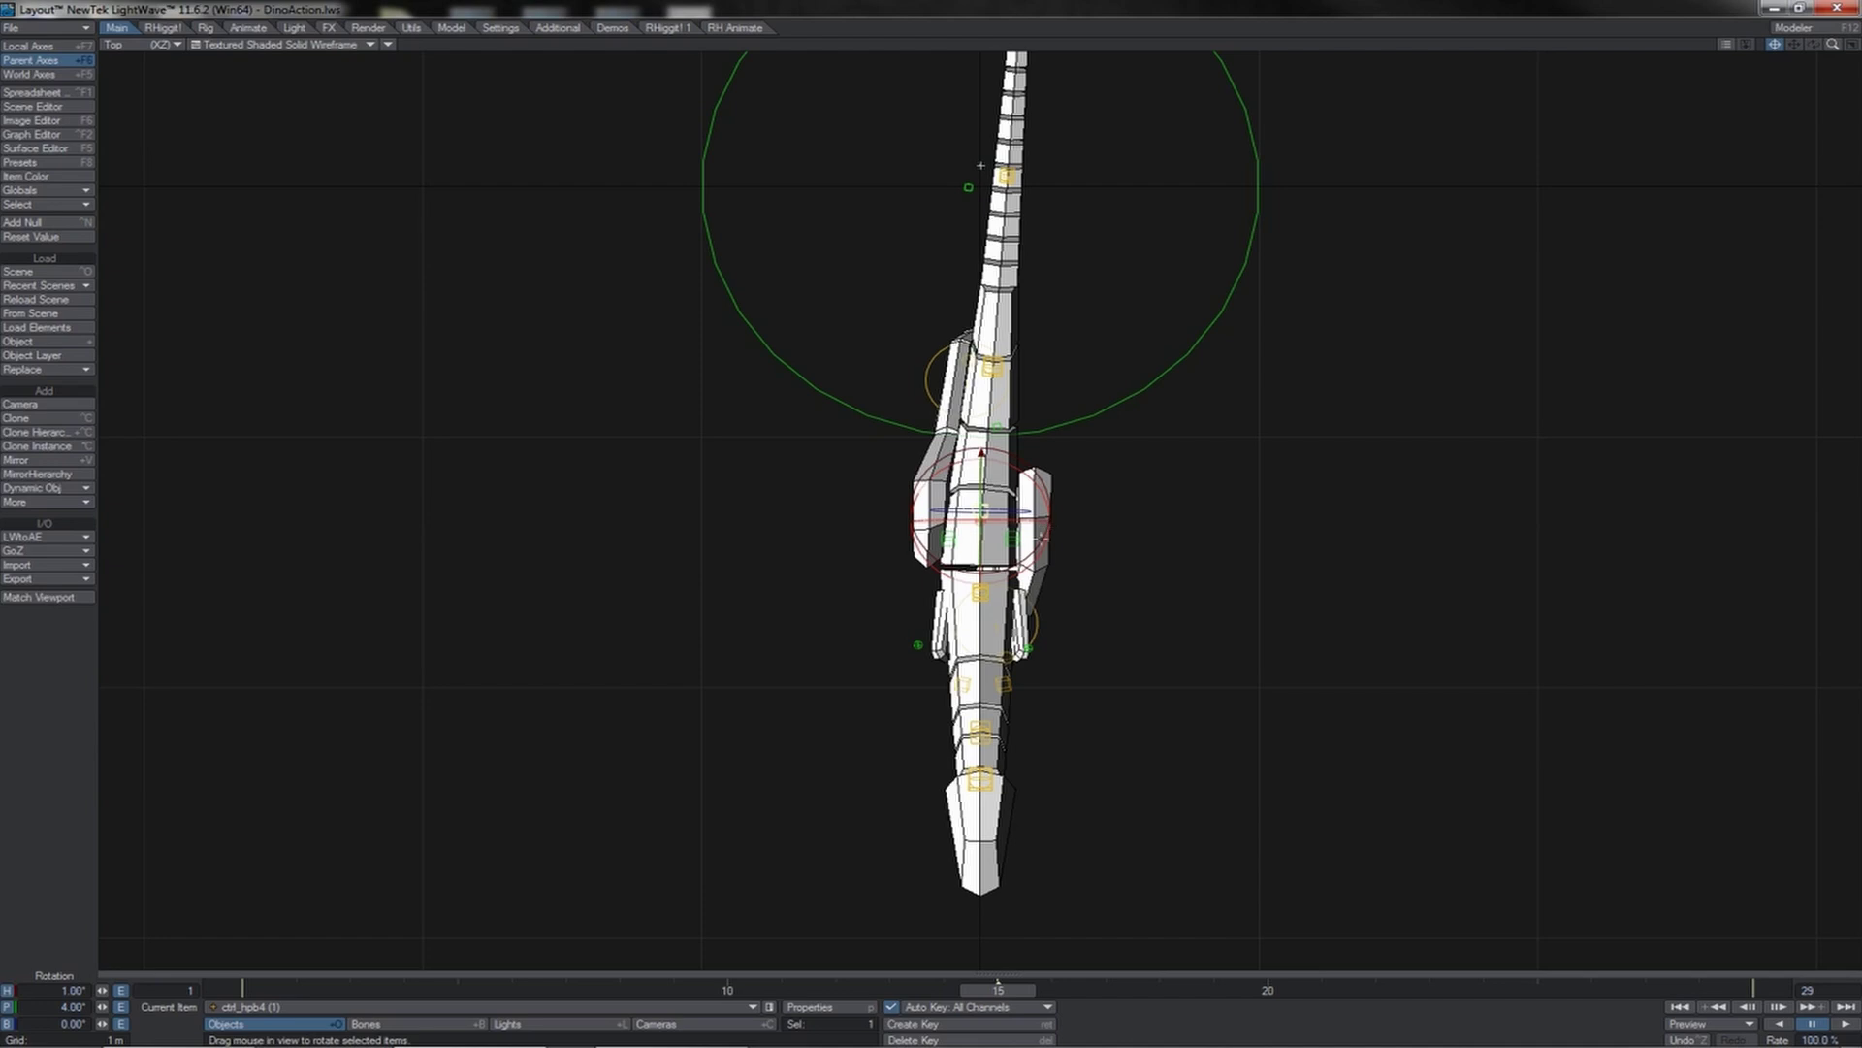
- Swing the tail base control's heading to the opposite side at frame 1 and set it to -1.00° at frame 29
key("shift+Left")
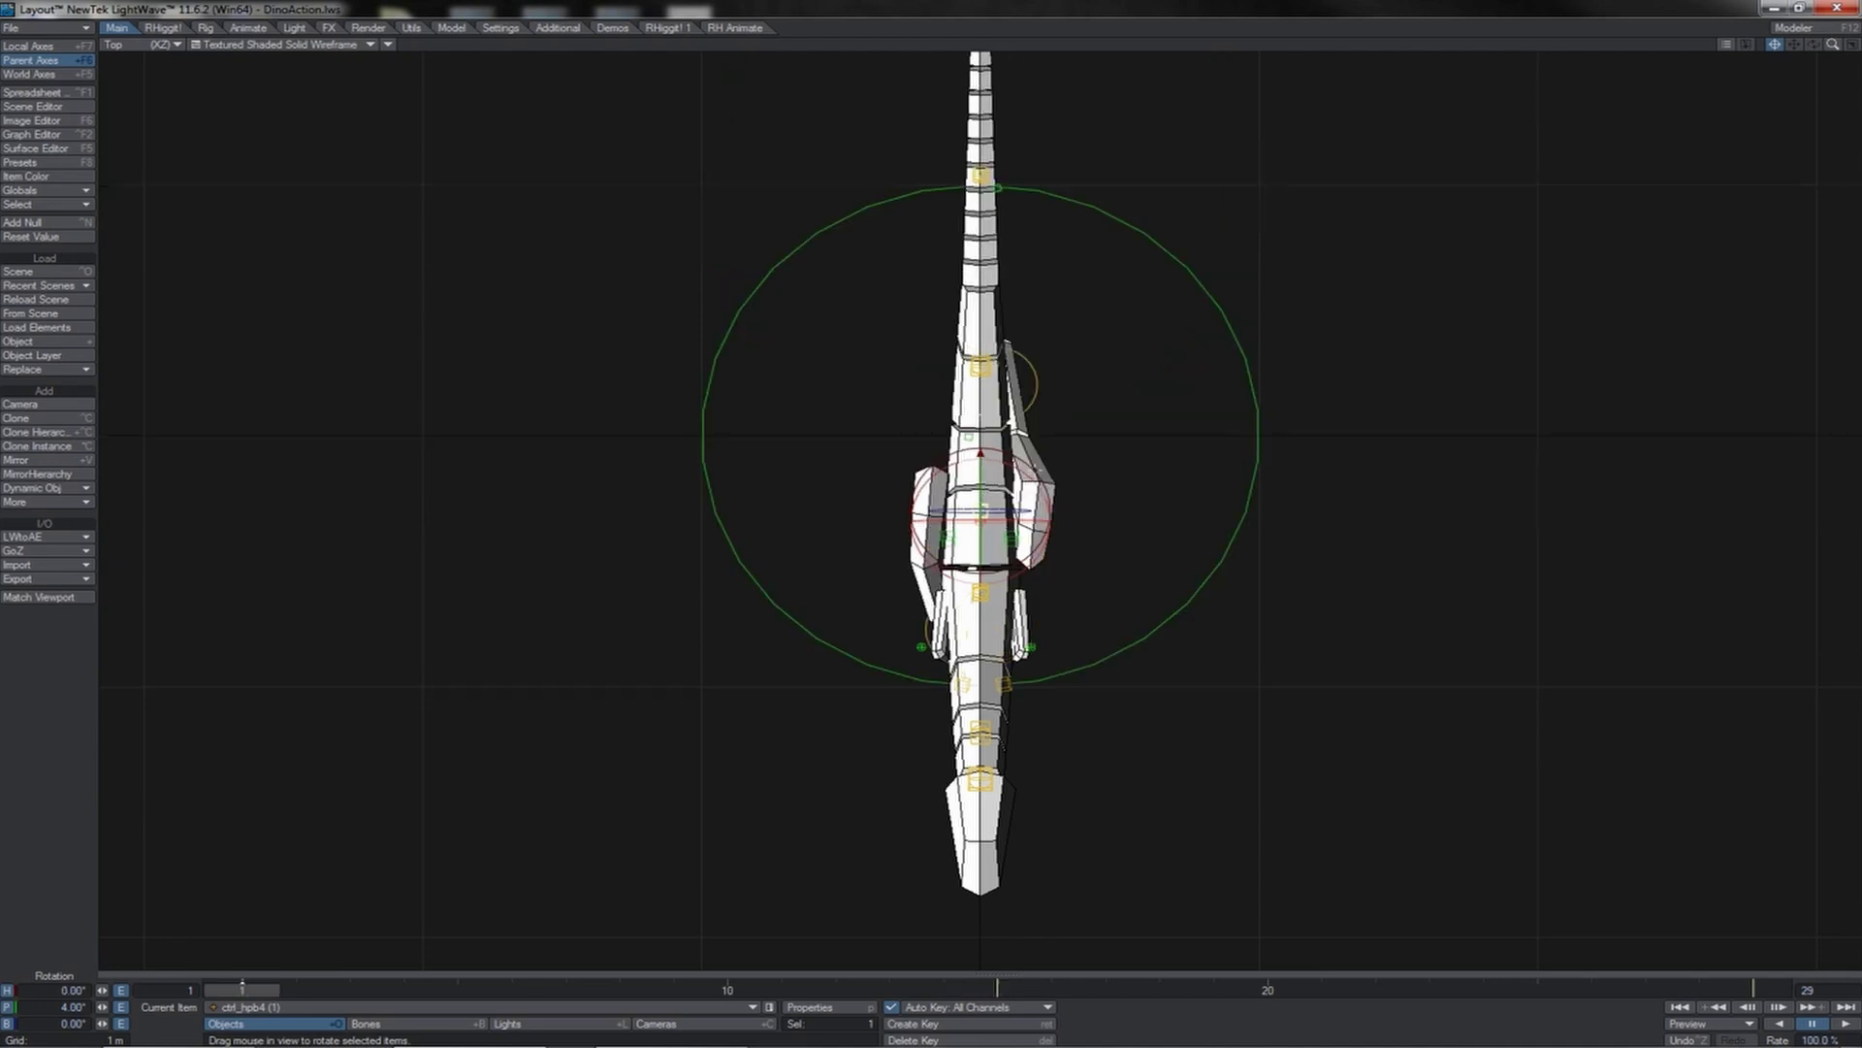
left_click_drag(1034, 470, 1031, 534)
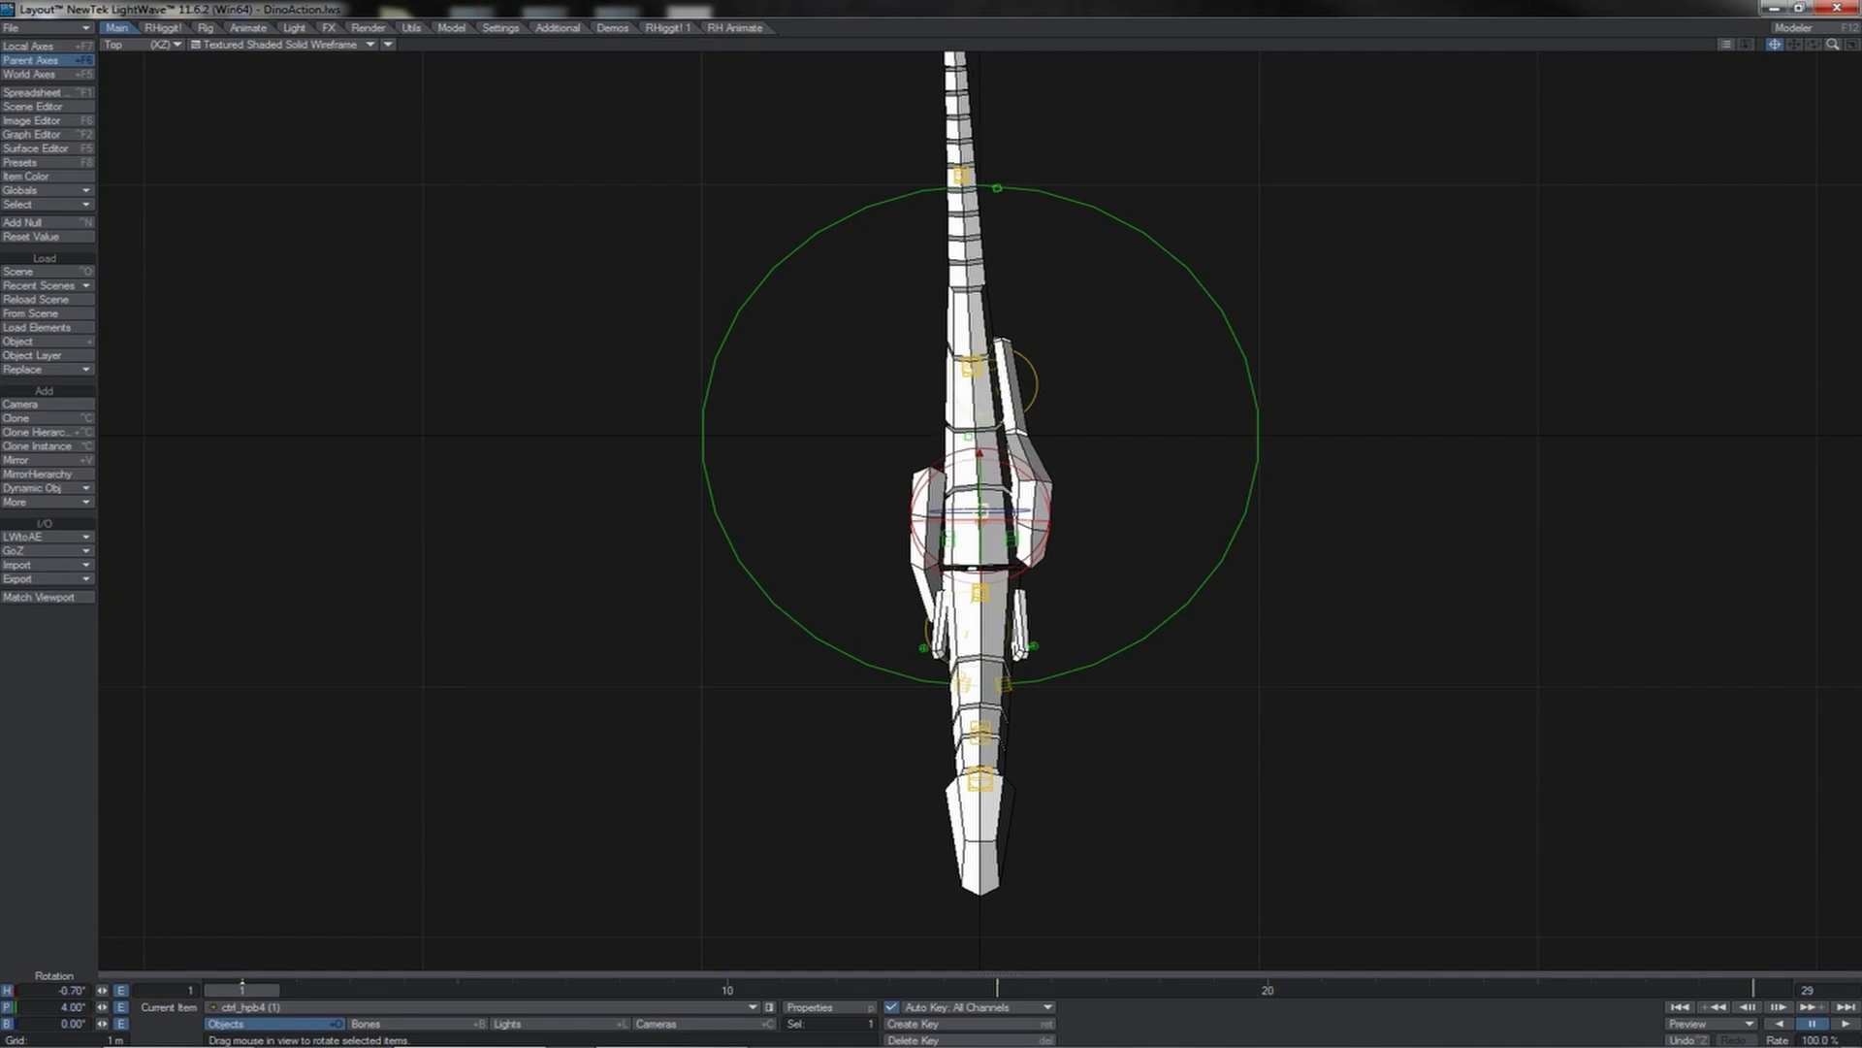
key("End")
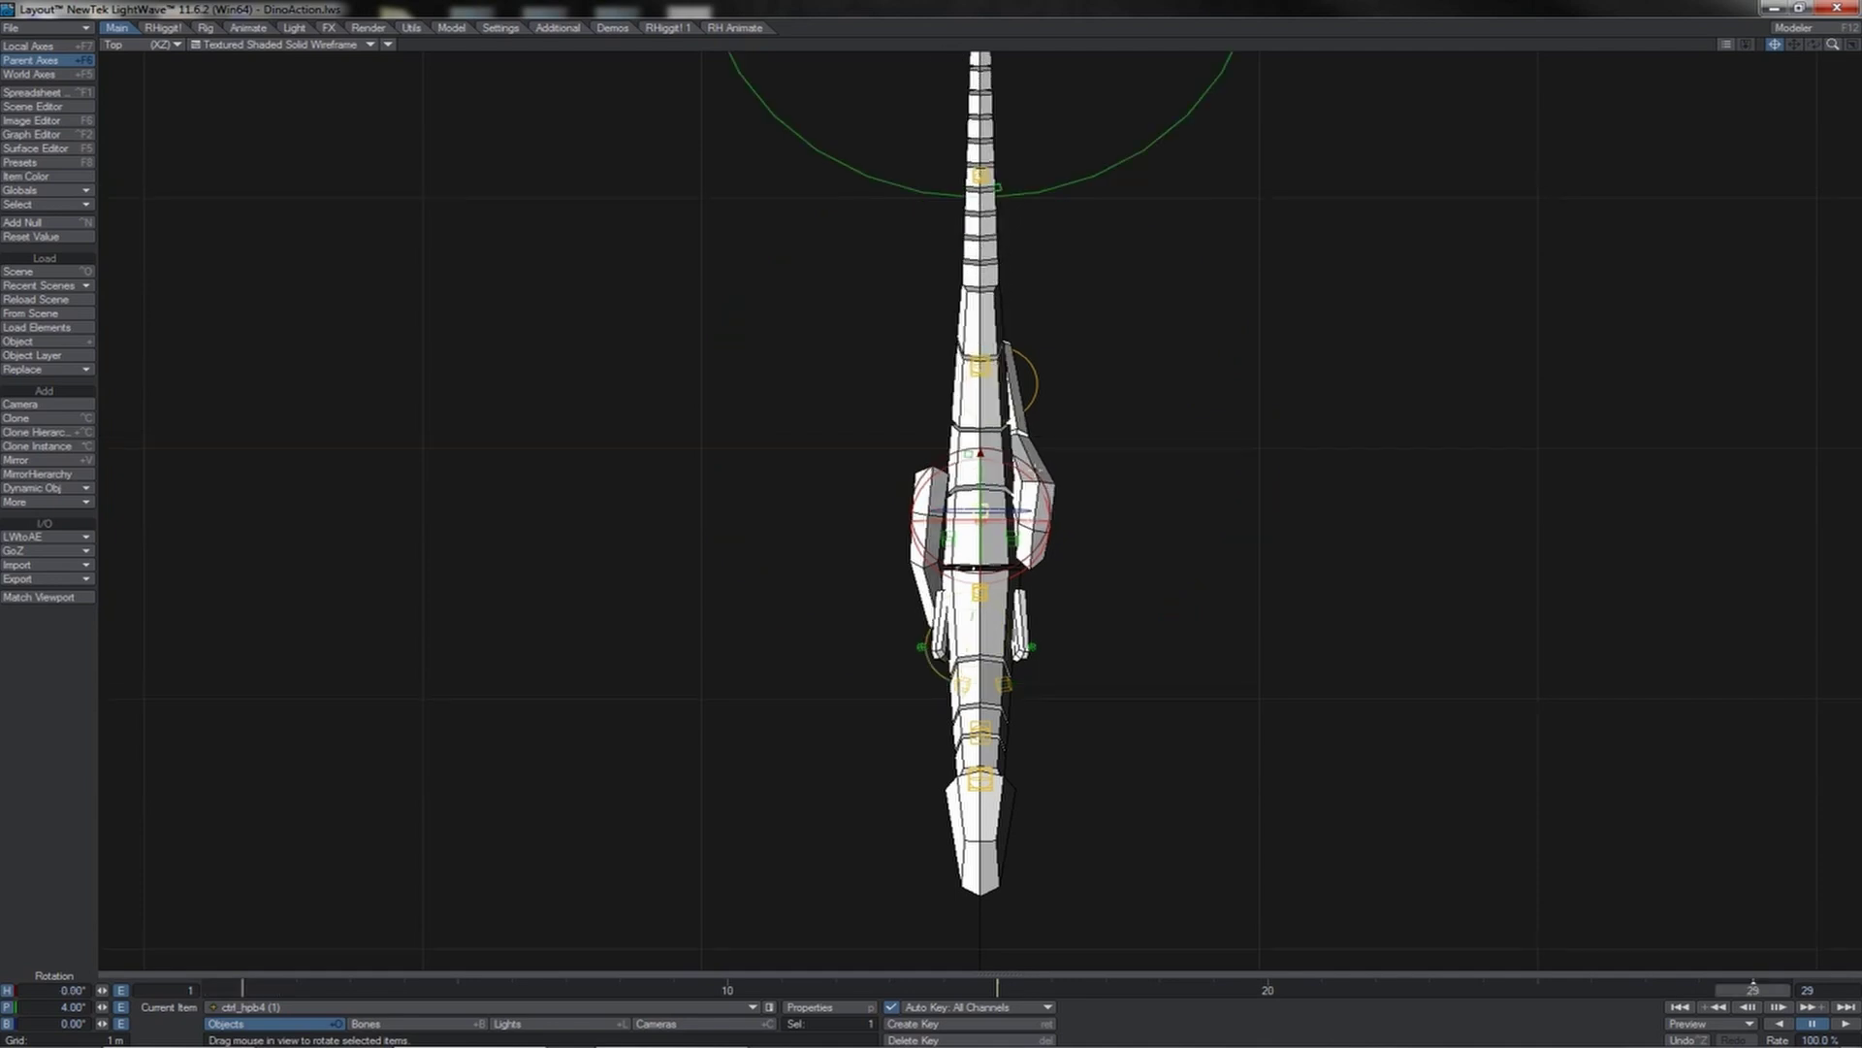
left_click_drag(1034, 471, 1033, 543)
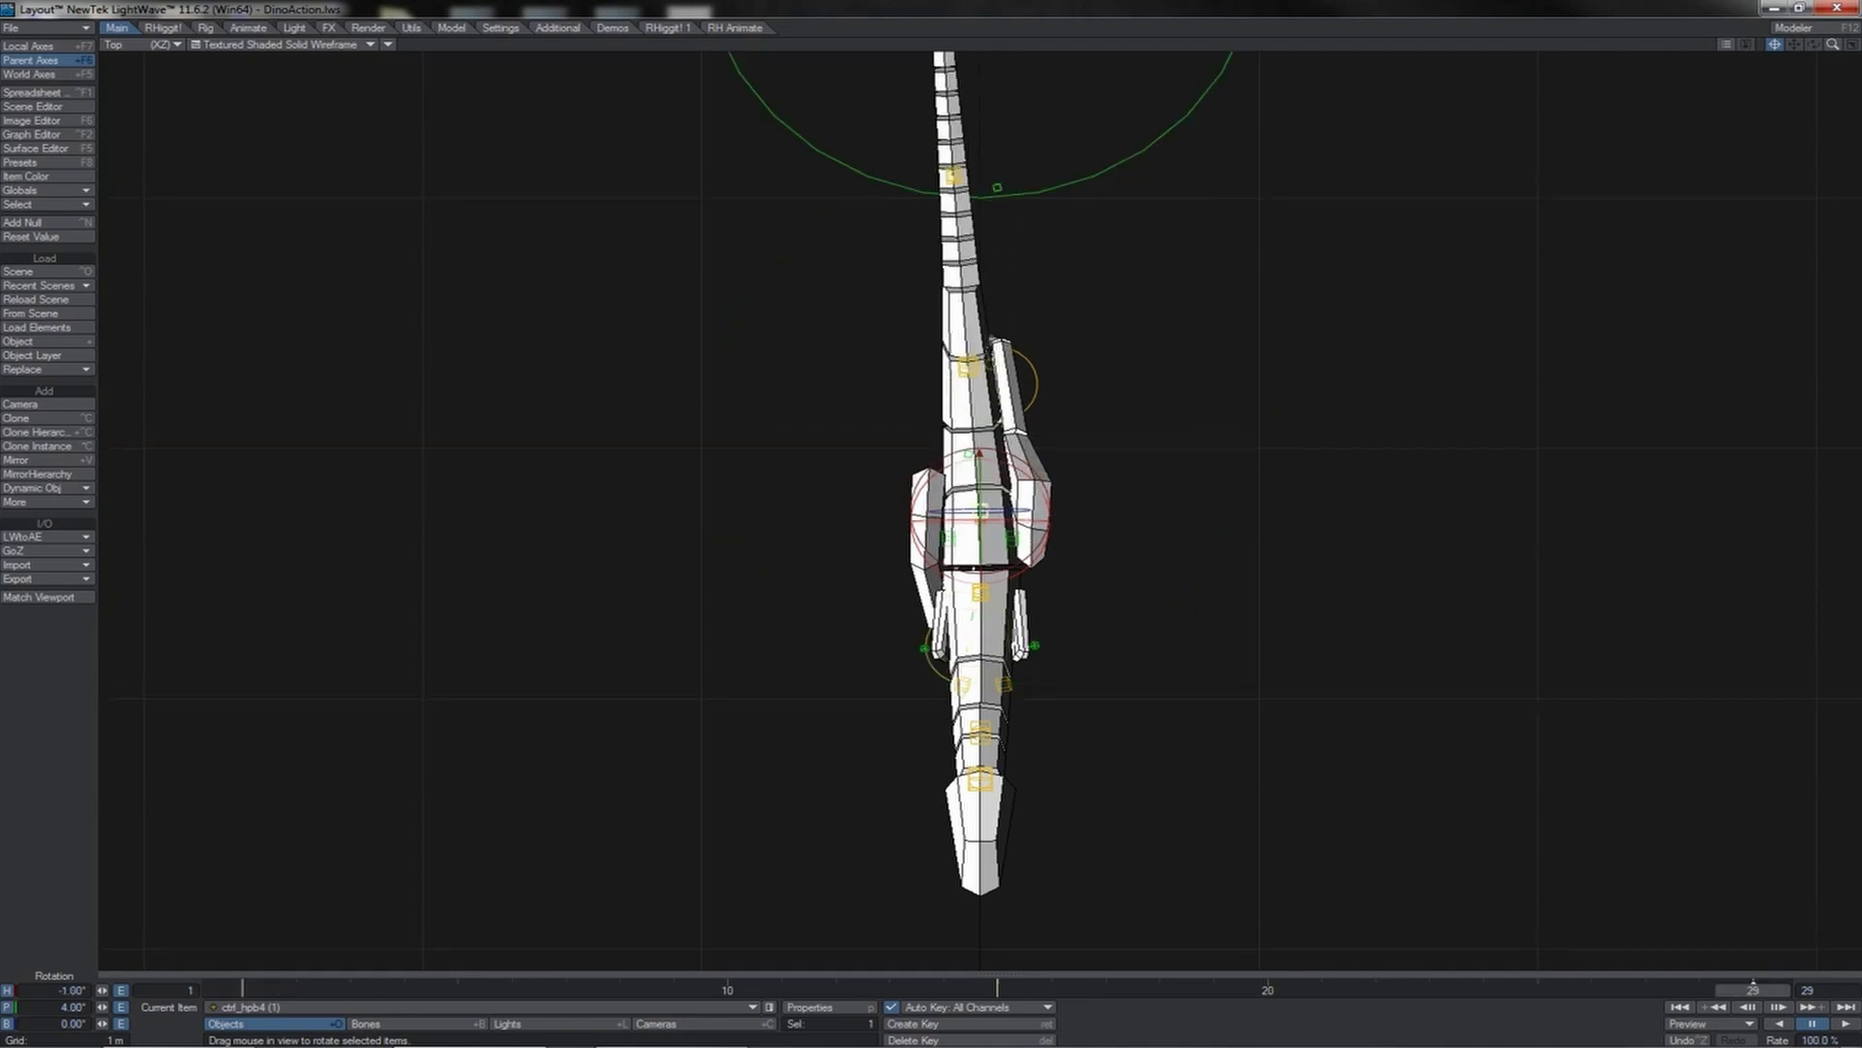
- Select the mid-tail control ctrl_hpb (10) and rotate its heading to about 5.40° at frame 1
key("Home")
key("End")
left_click(1847, 1025)
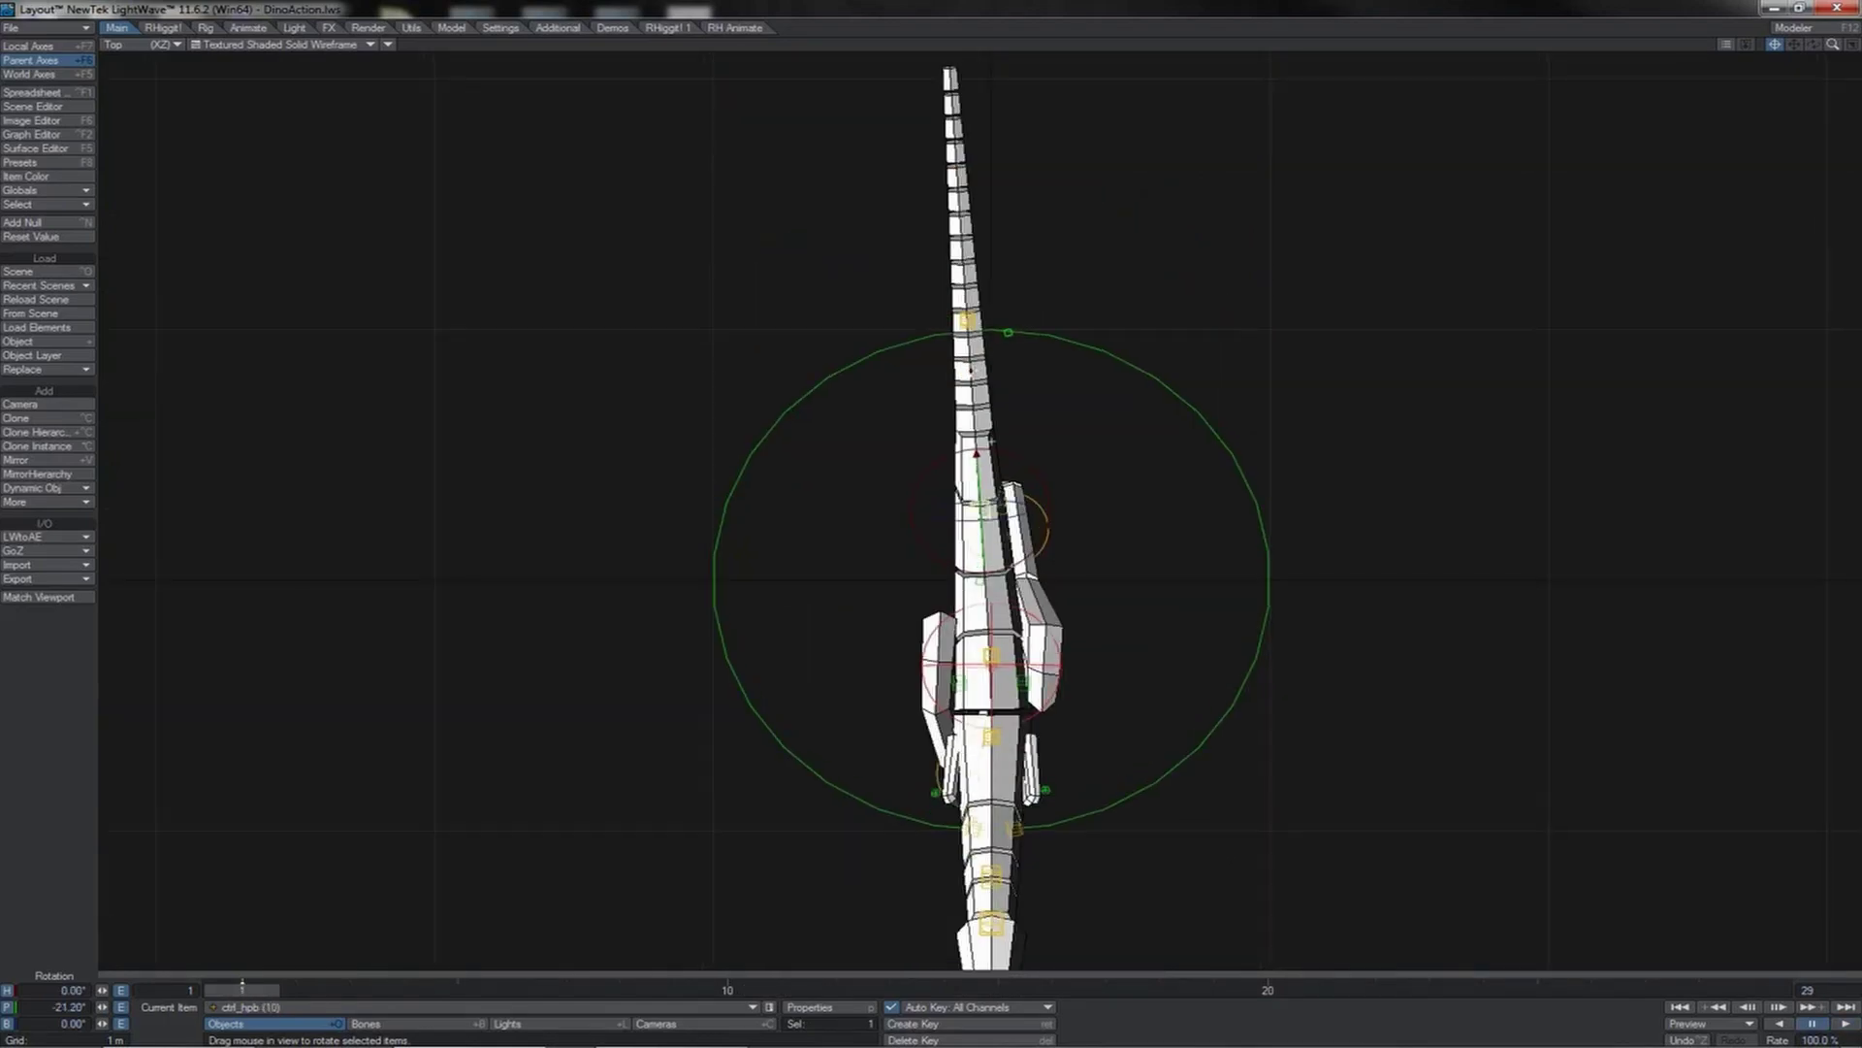
left_click(1009, 455)
left_click_drag(991, 441, 1023, 441)
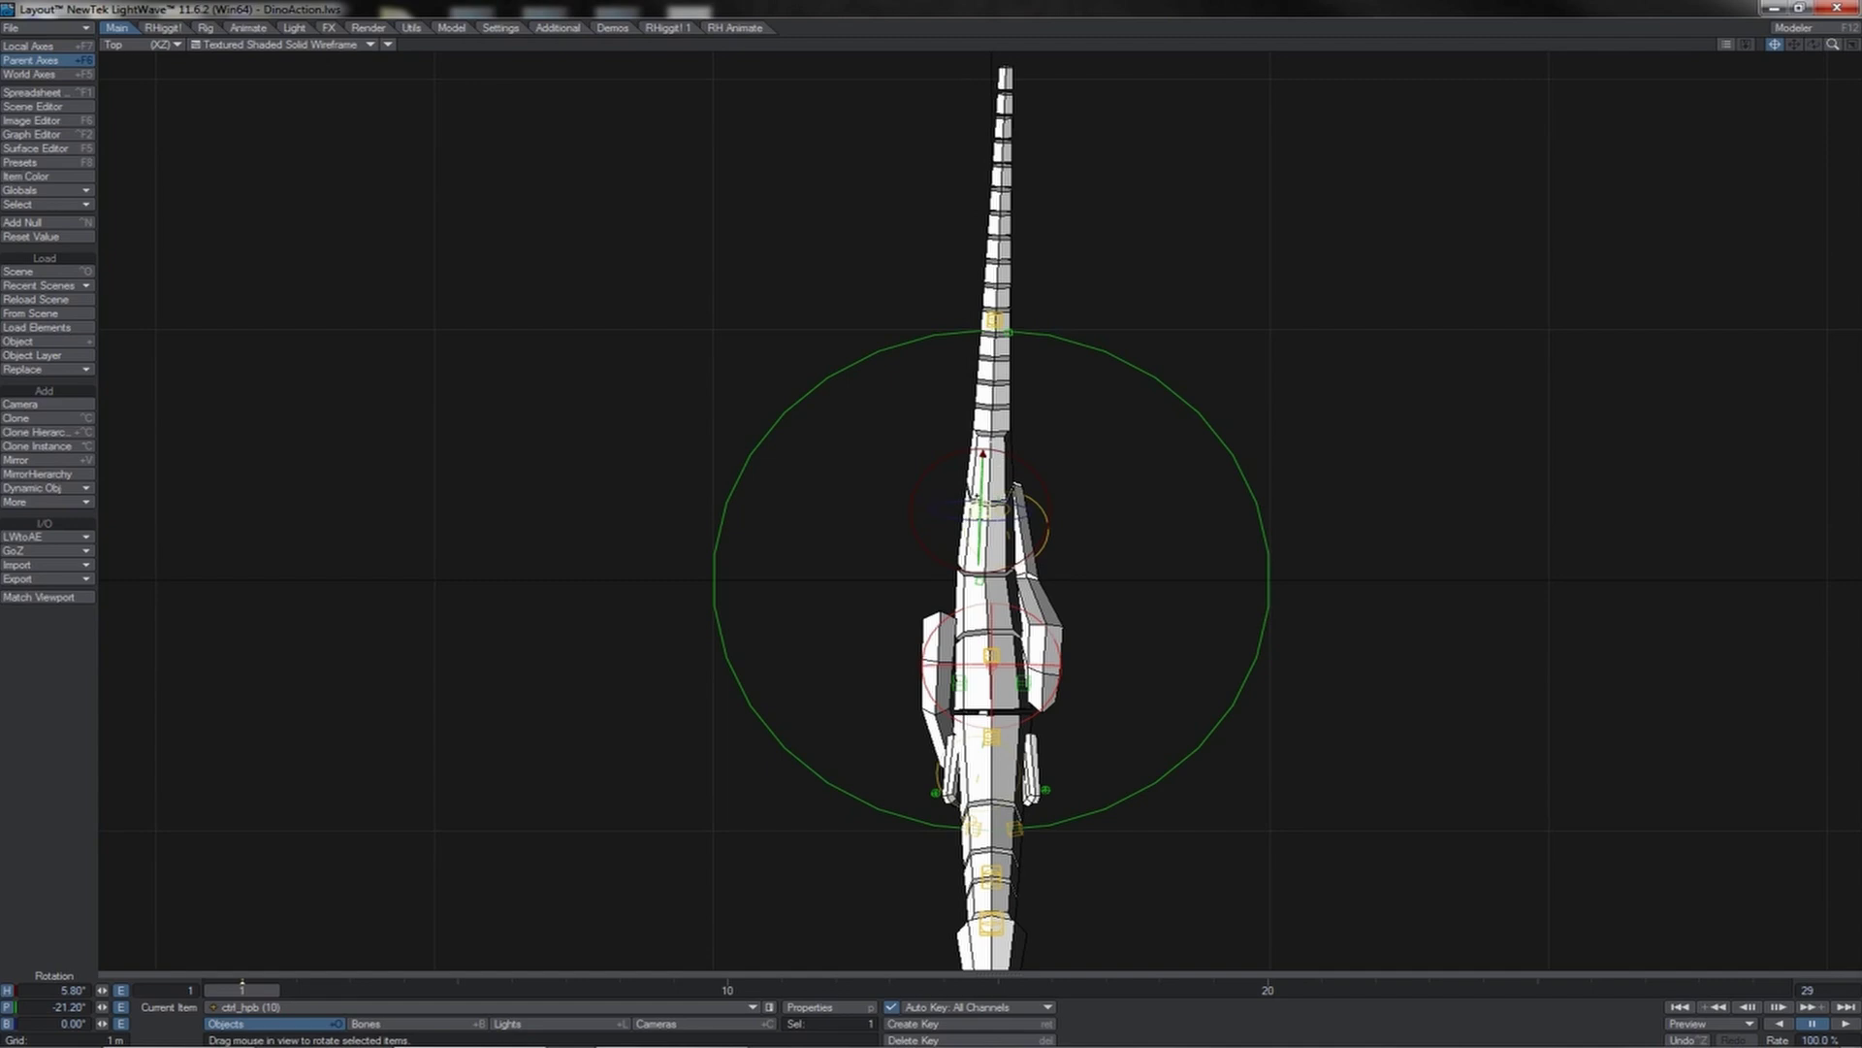
key("3")
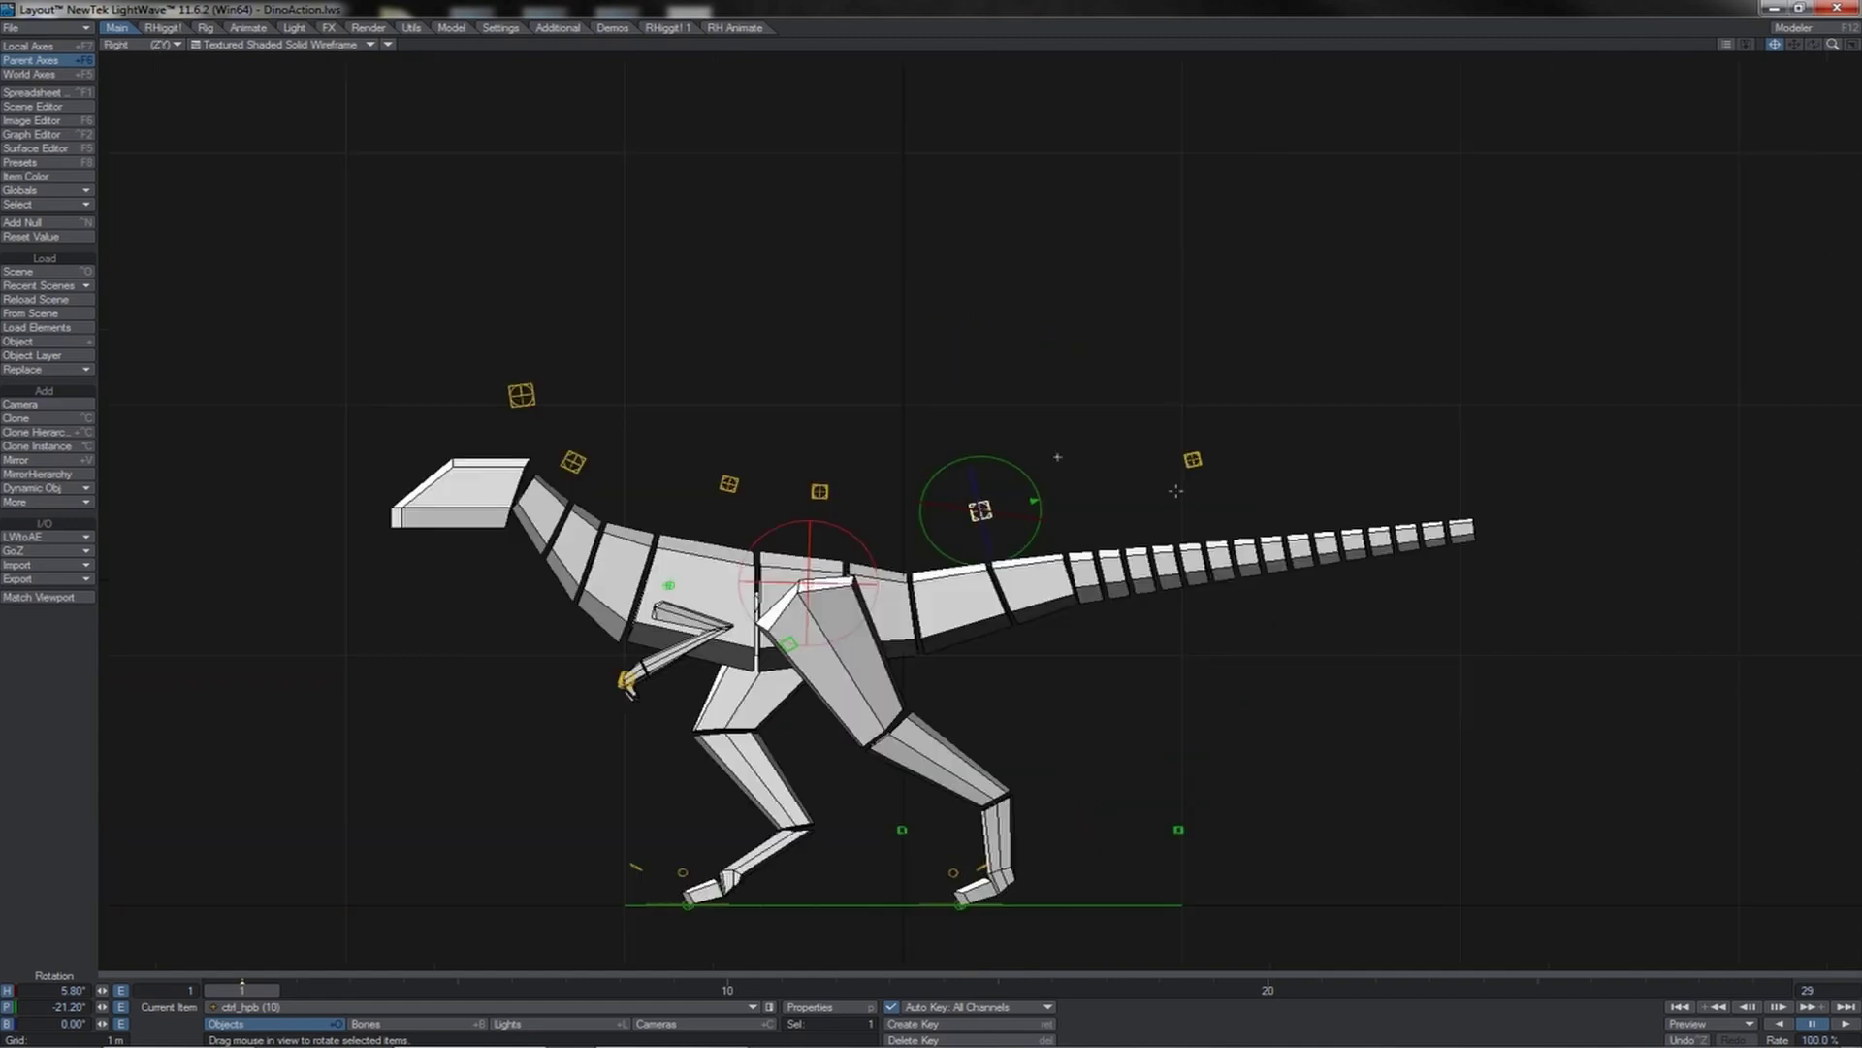
key("2")
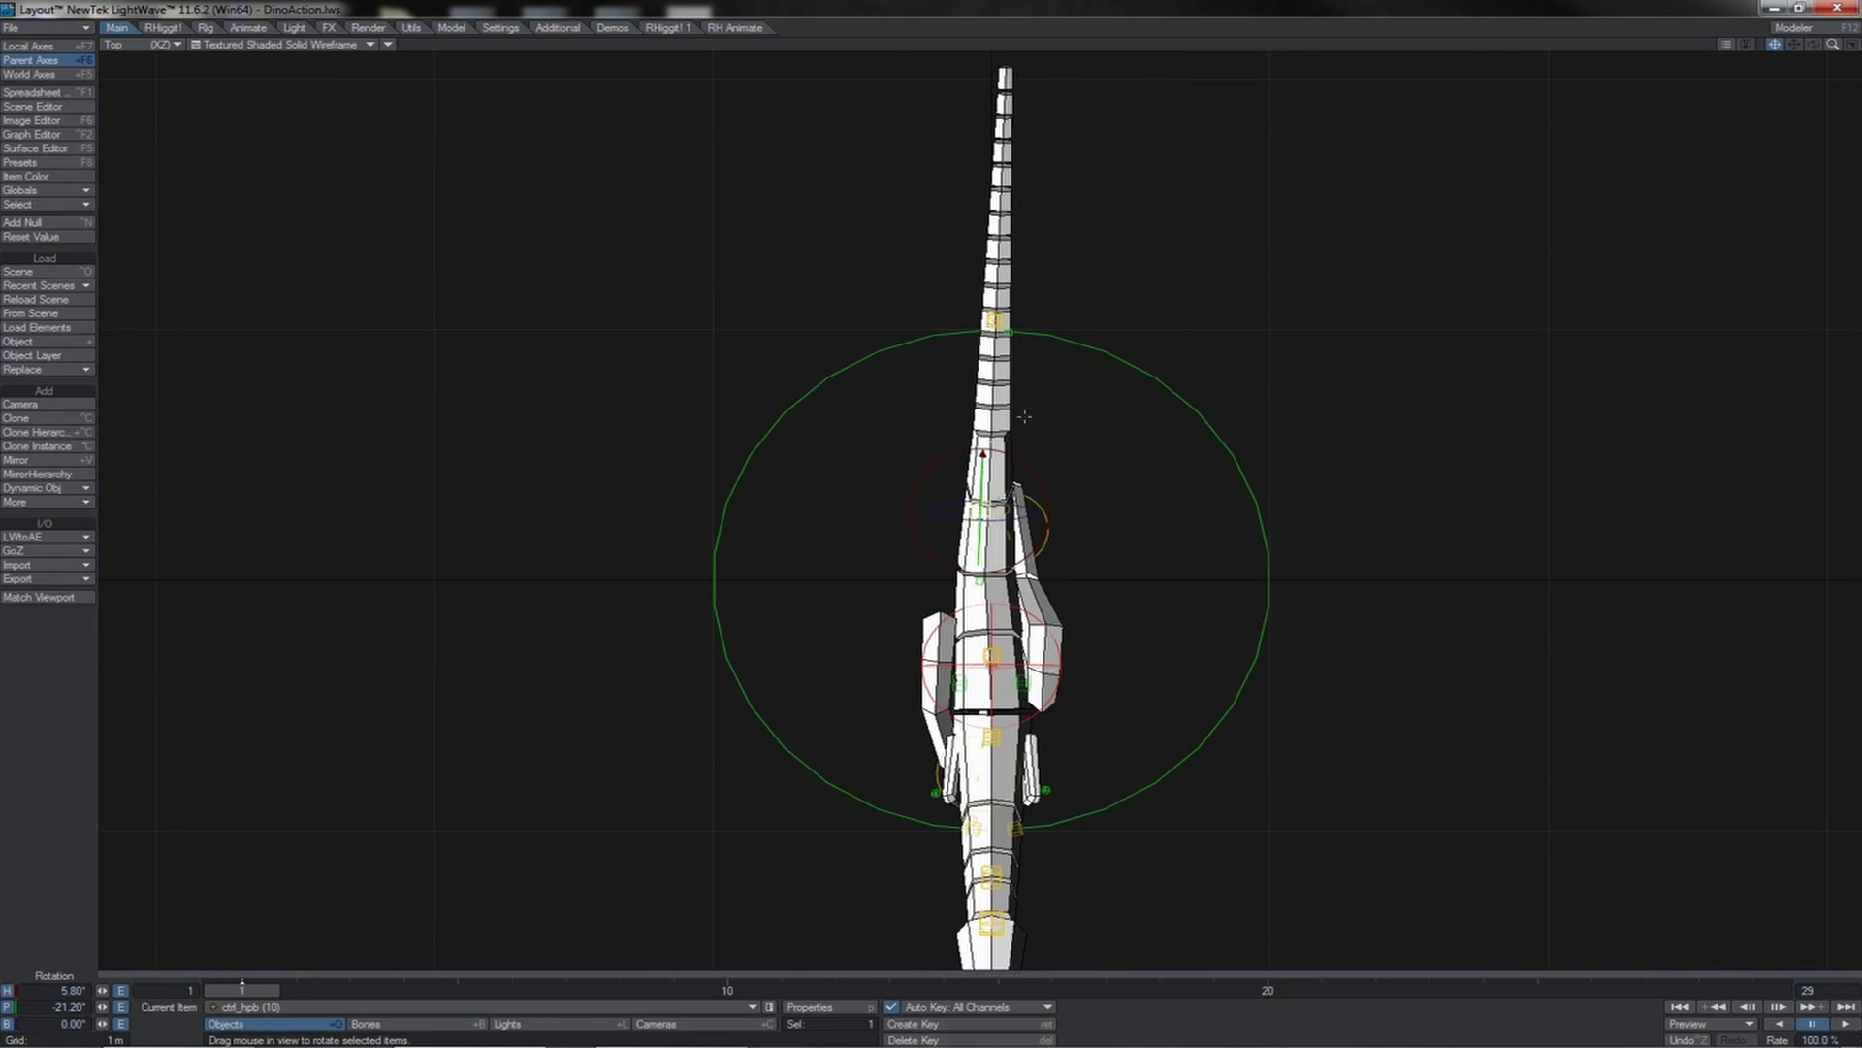
left_click_drag(1019, 455, 1015, 456)
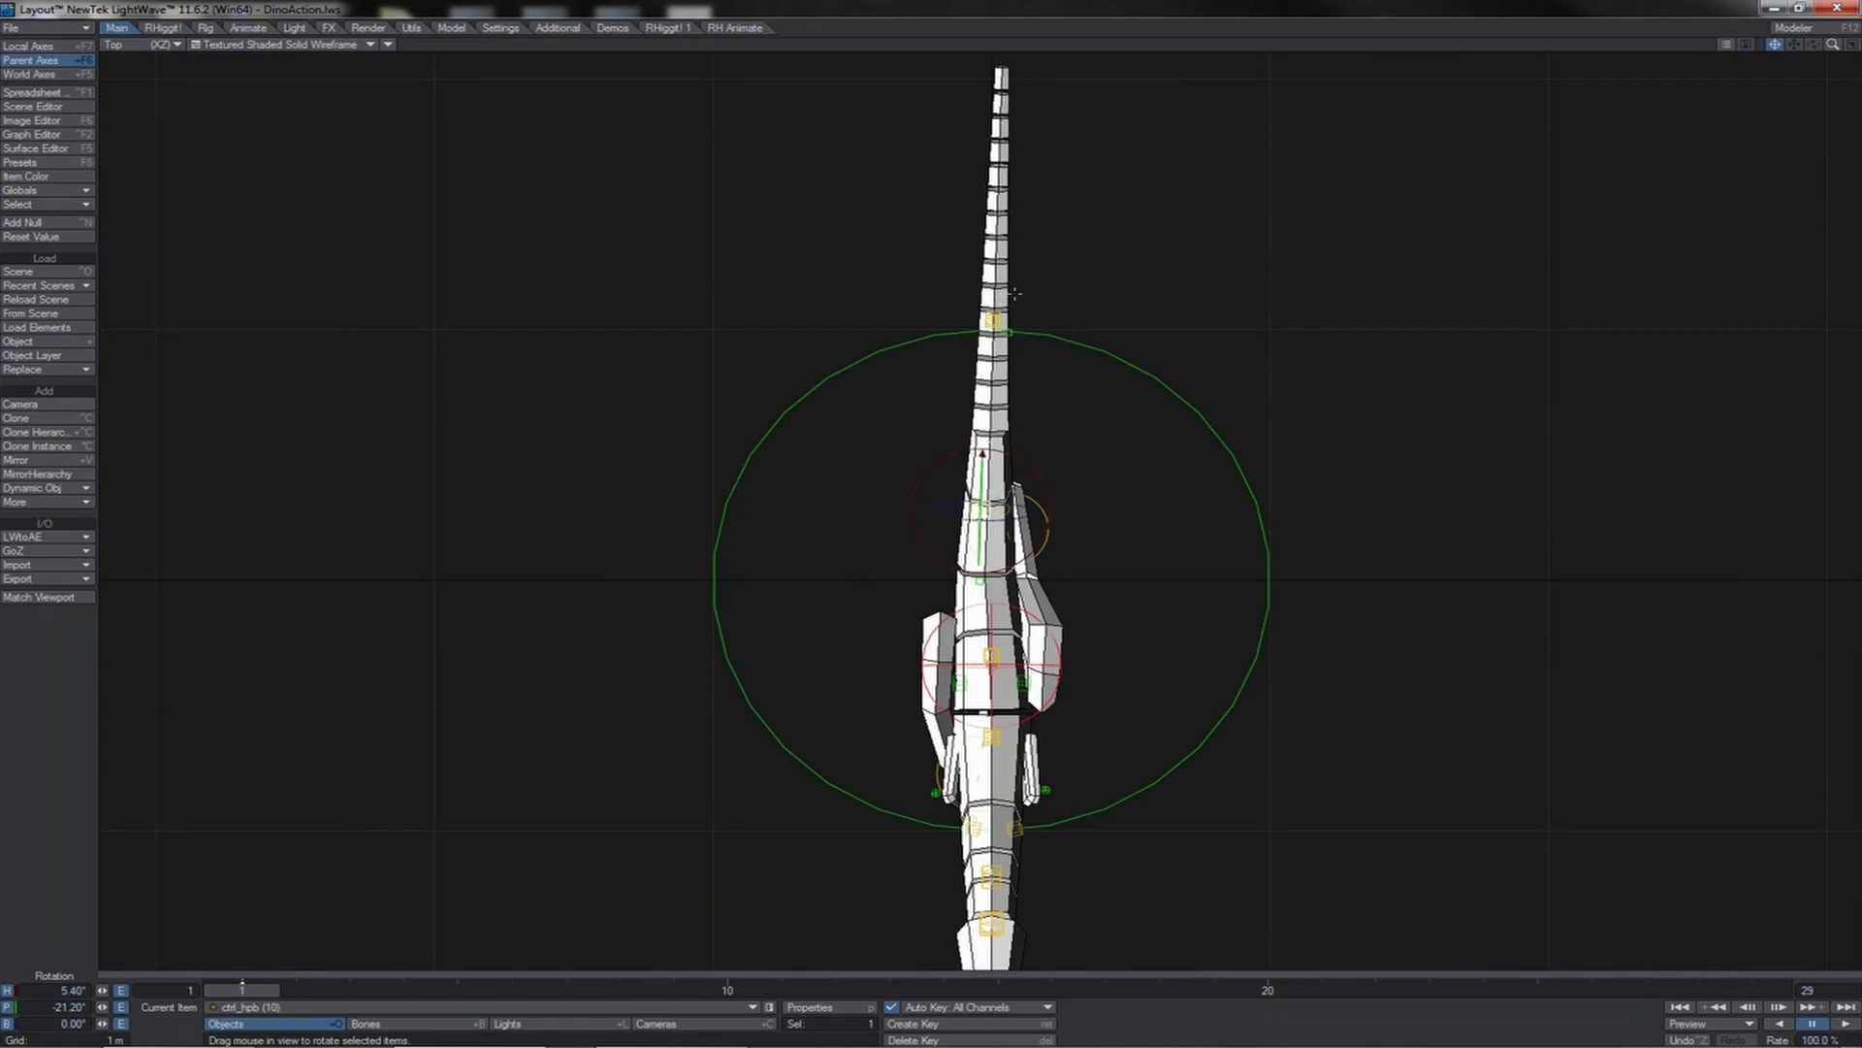
- Key the mid-tail control's frame 1 pose at frame 29 and swing its heading to the opposite side at frame 15
key("shift+Right")
key("Return")
key("Return")
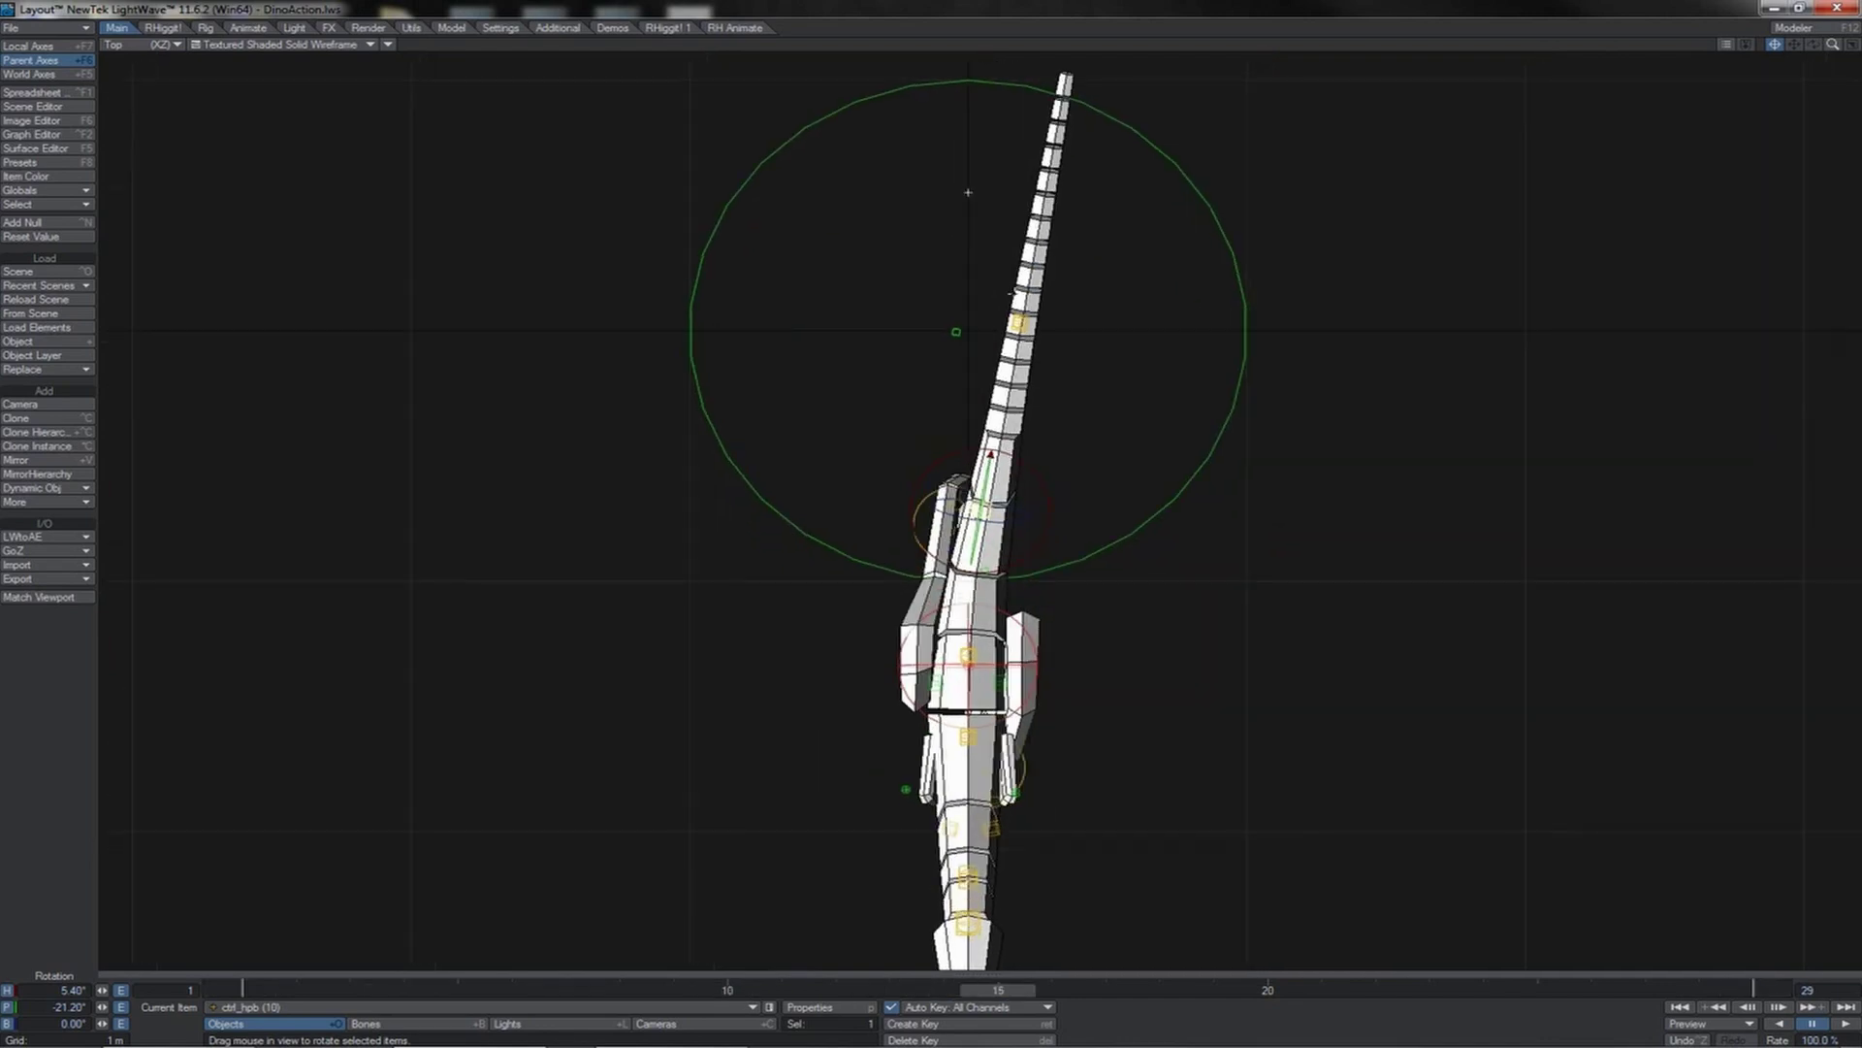
key("3")
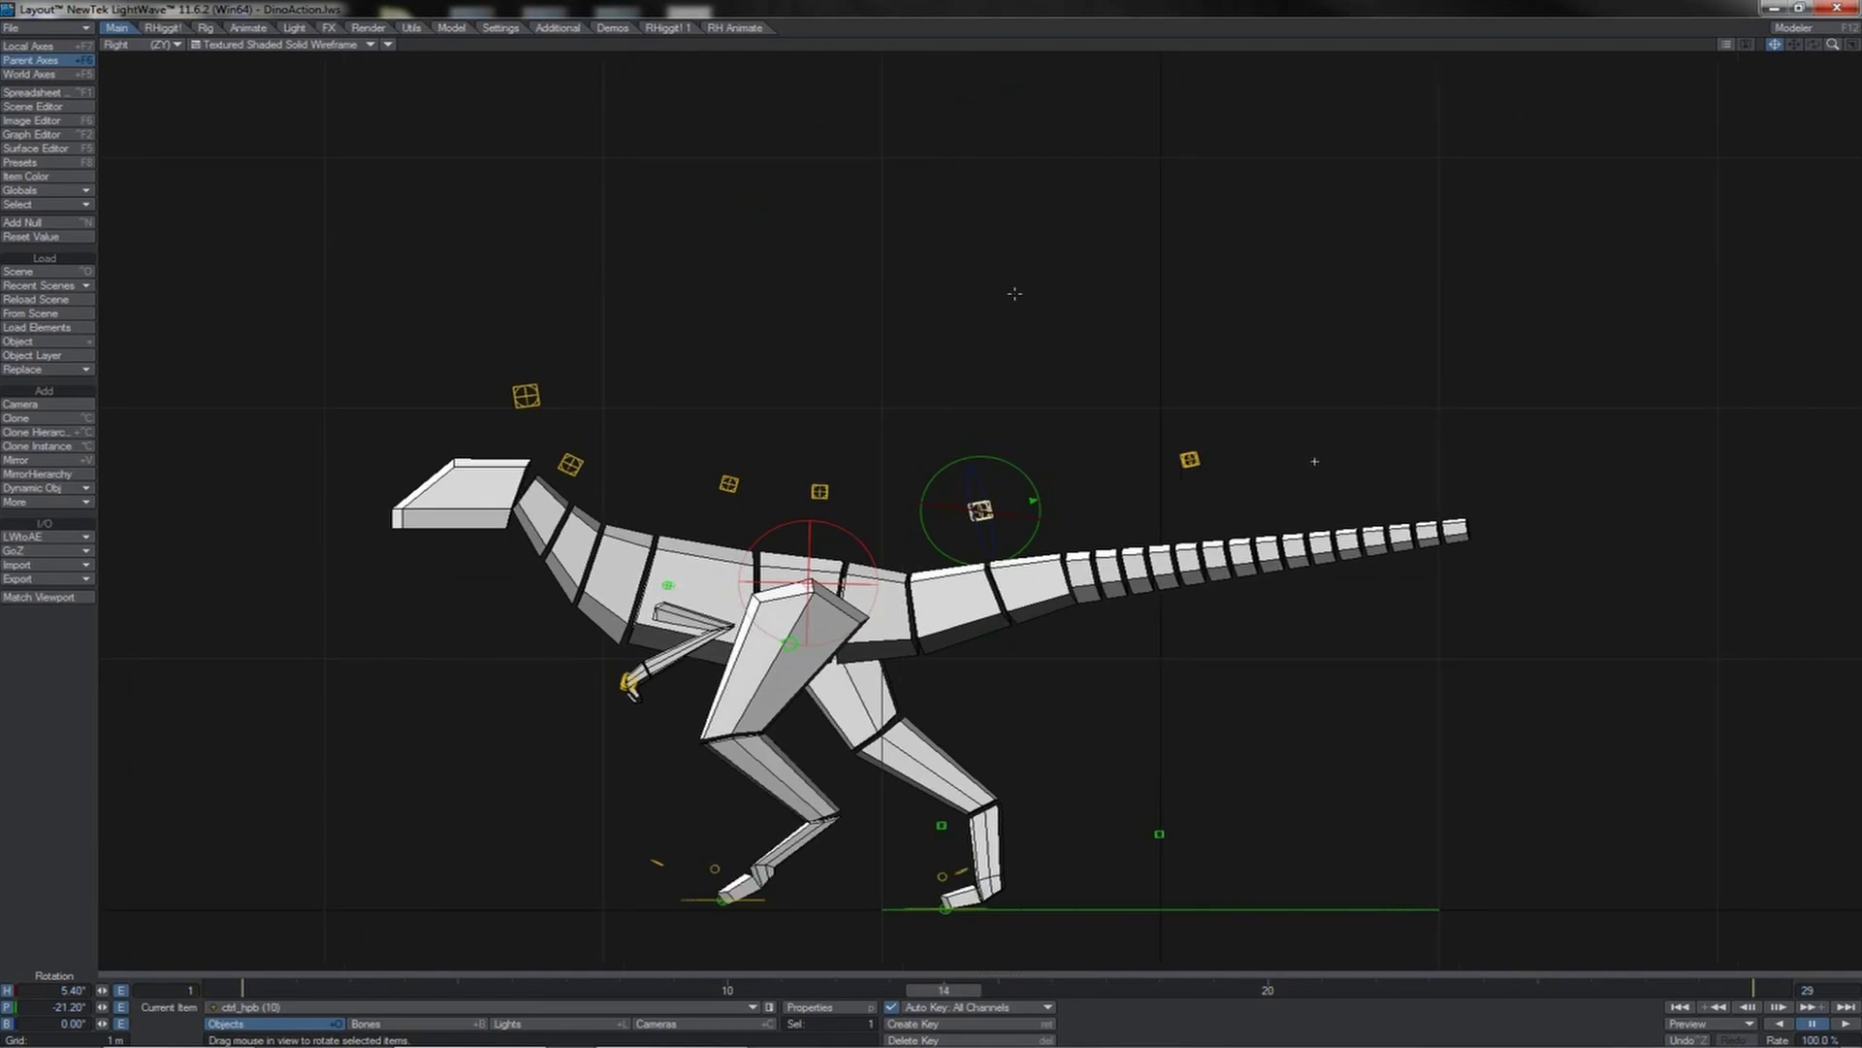
key("2")
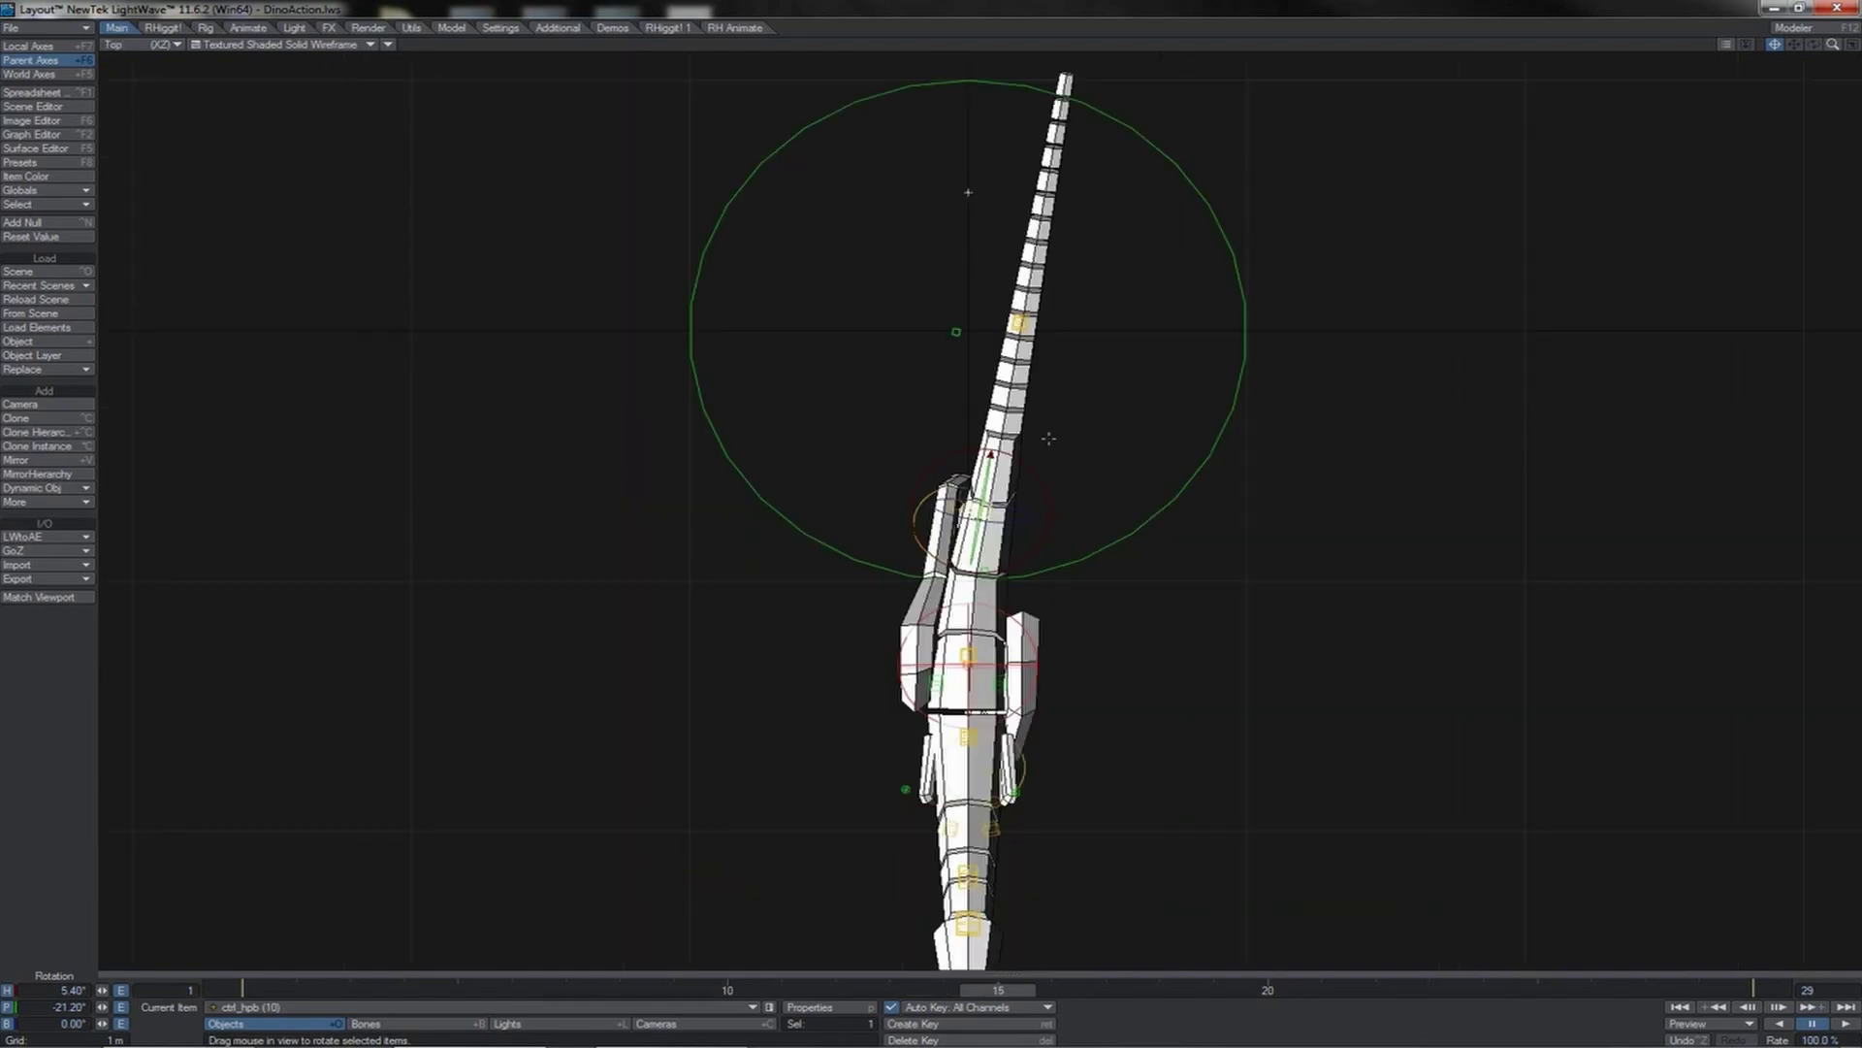
left_click_drag(1035, 467, 975, 467)
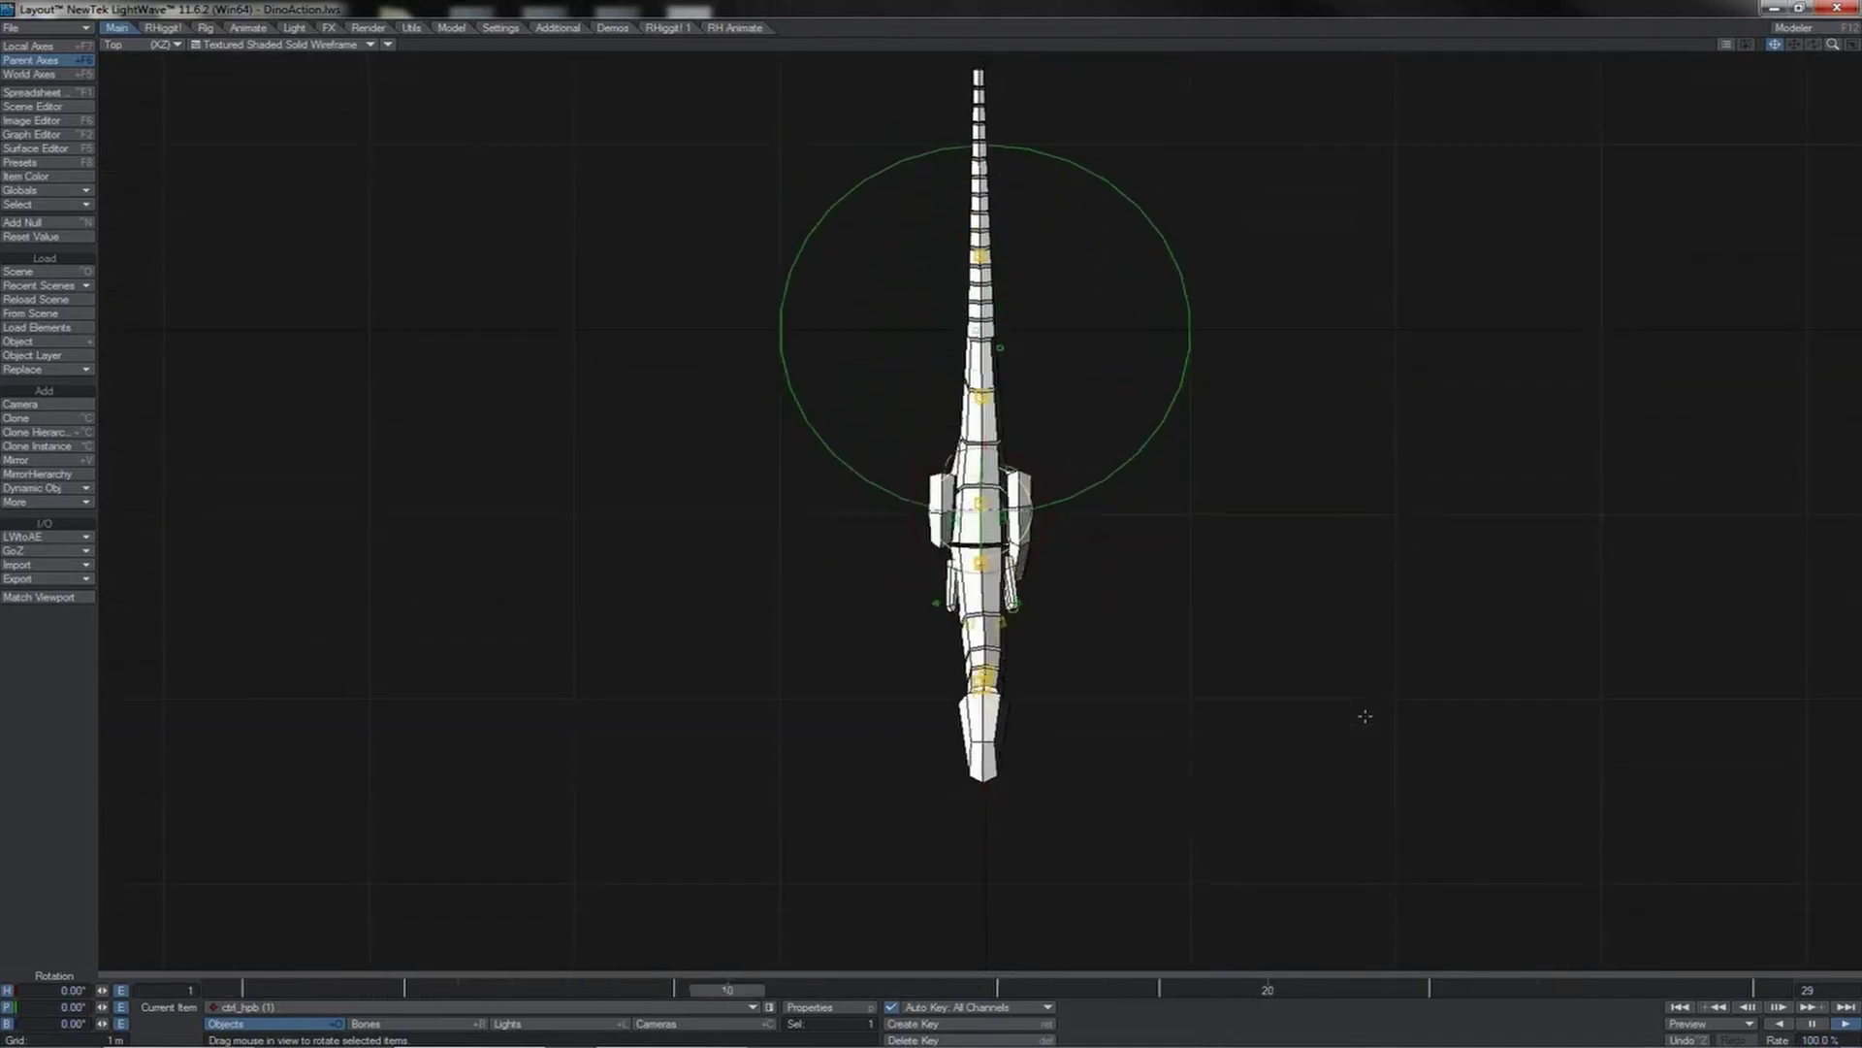
- Review the walk cycle playback in perspective from several angles and in the side view
key("4")
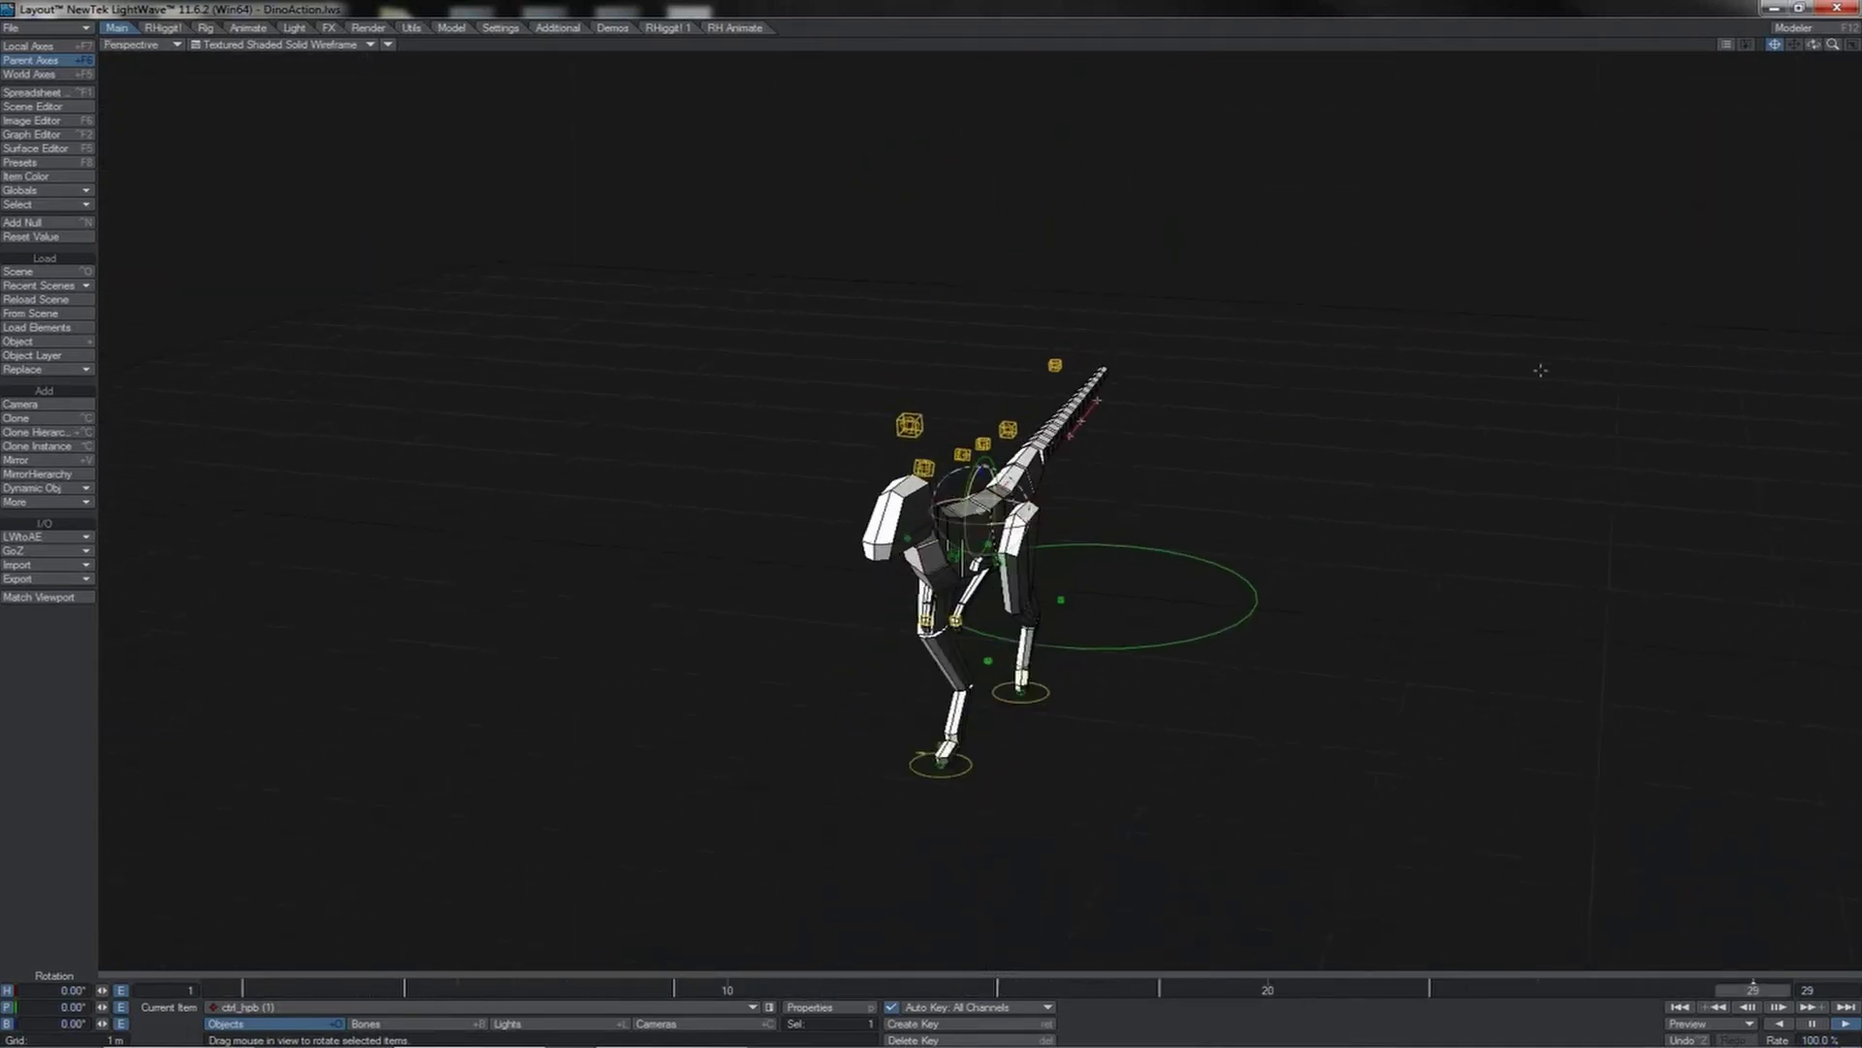
left_click_drag(1816, 46, 1716, 59)
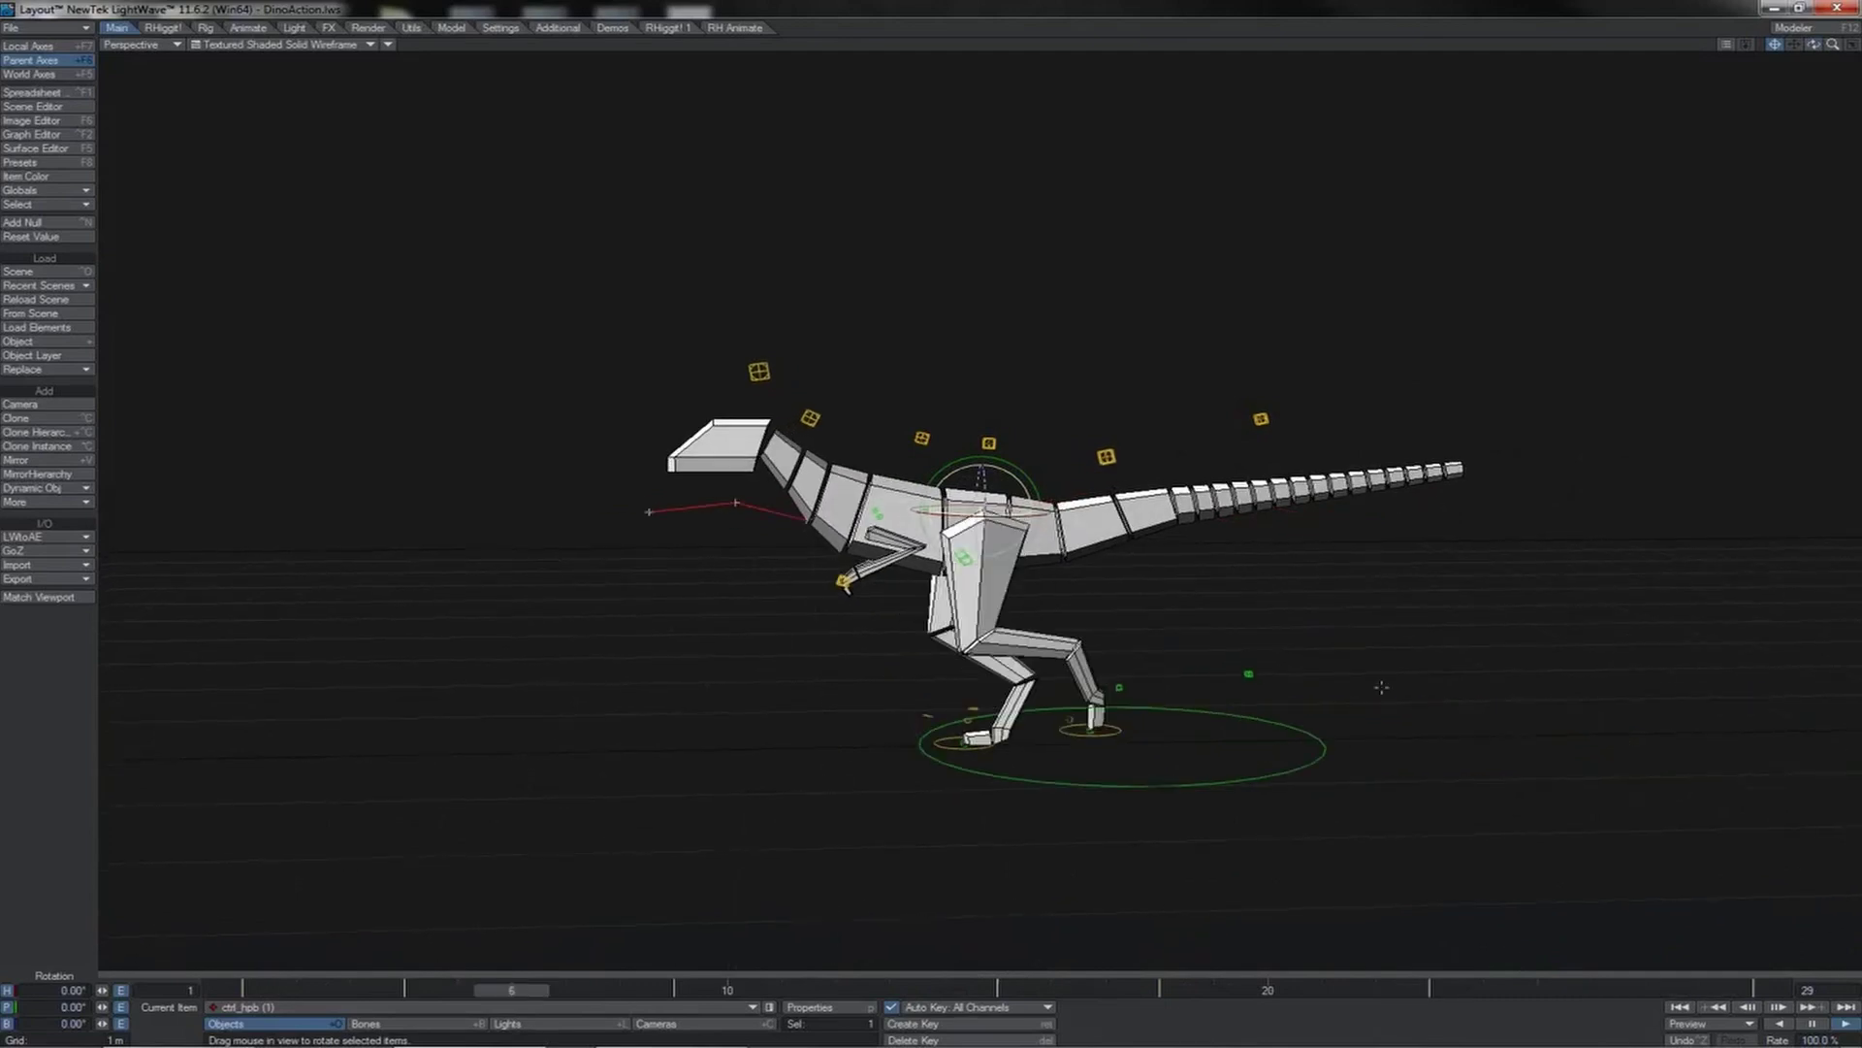
left_click(1816, 1026)
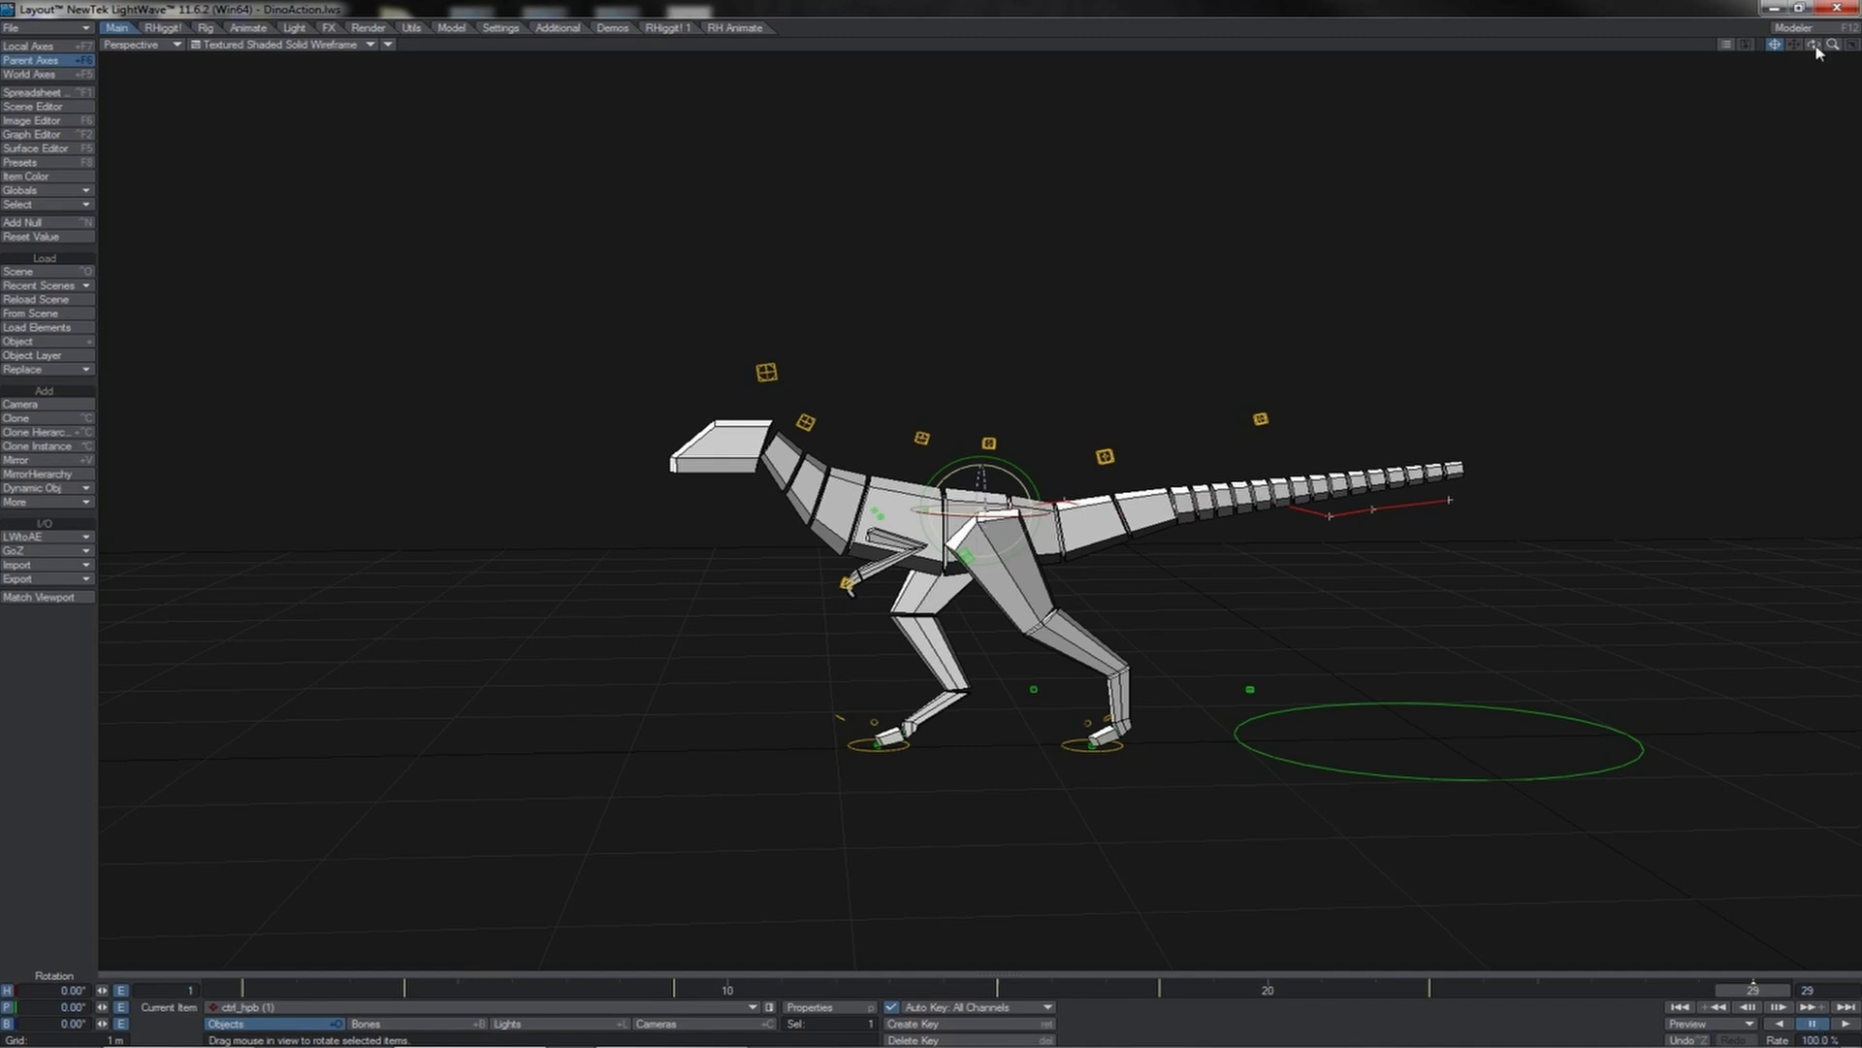
left_click_drag(1814, 46, 1804, 37)
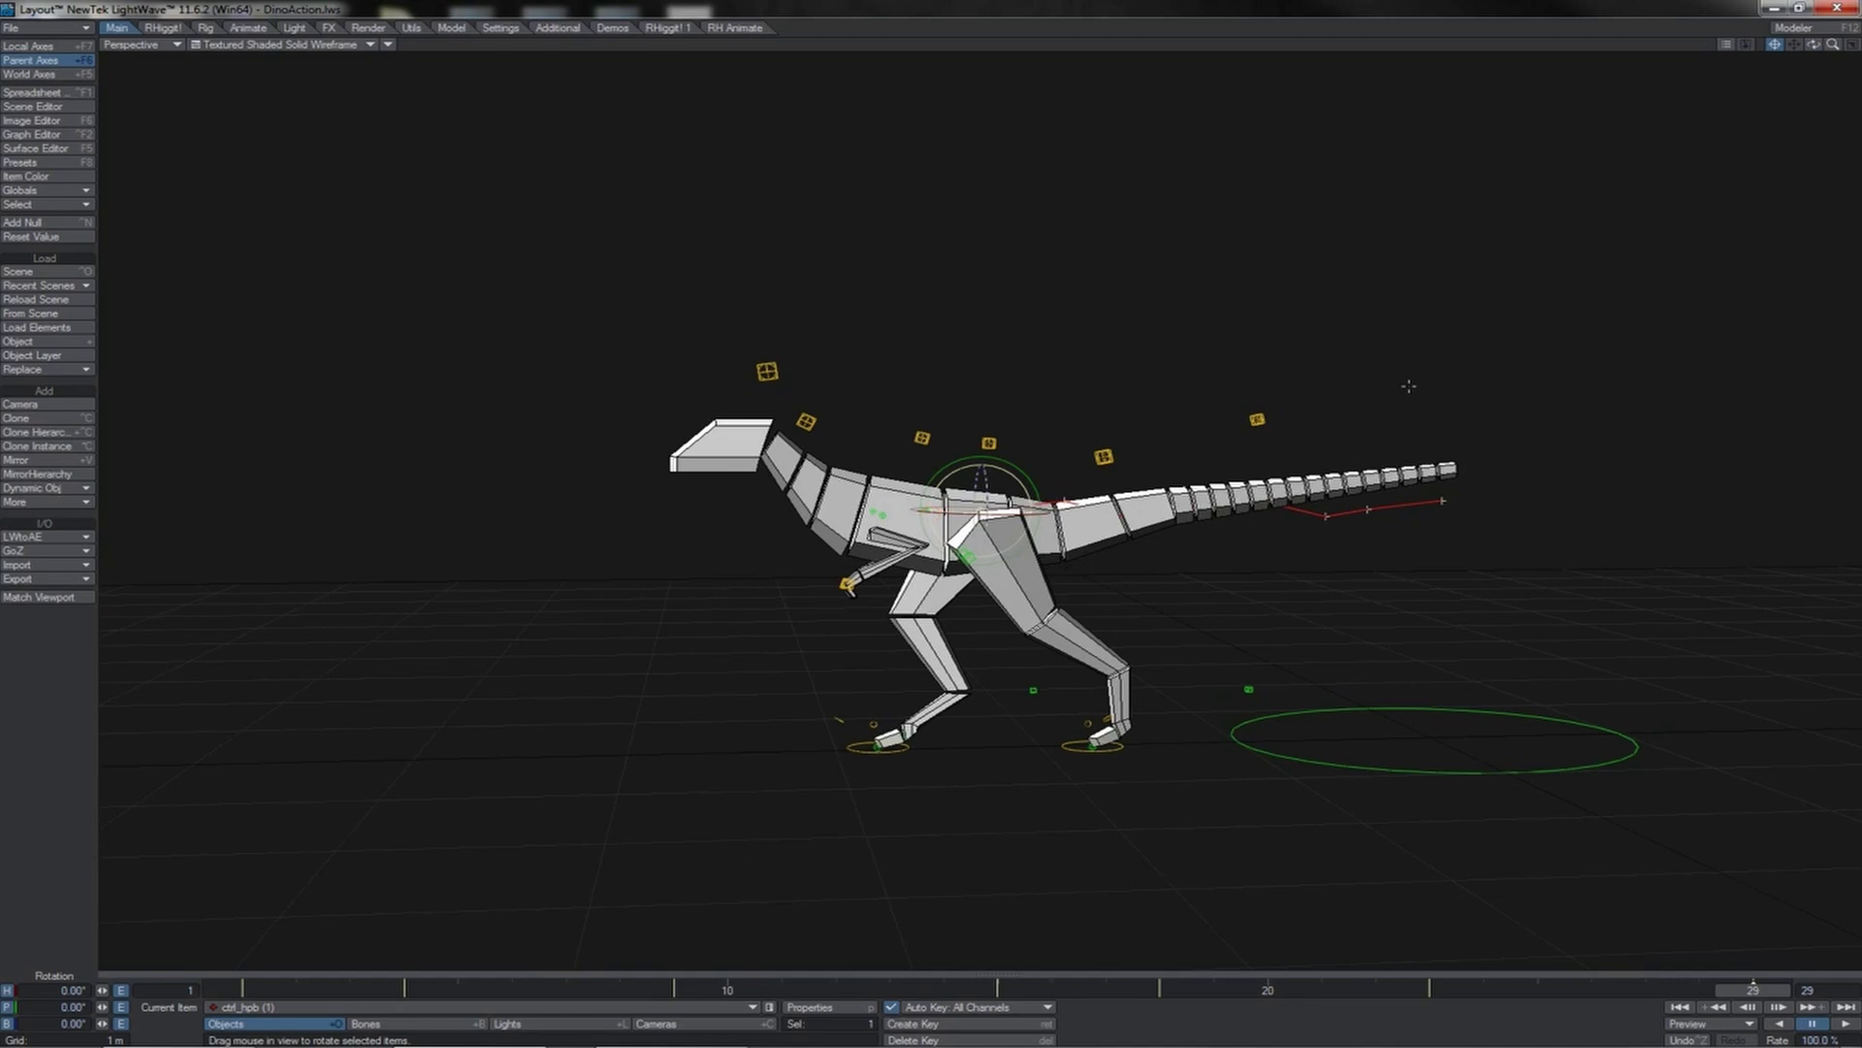
key("3")
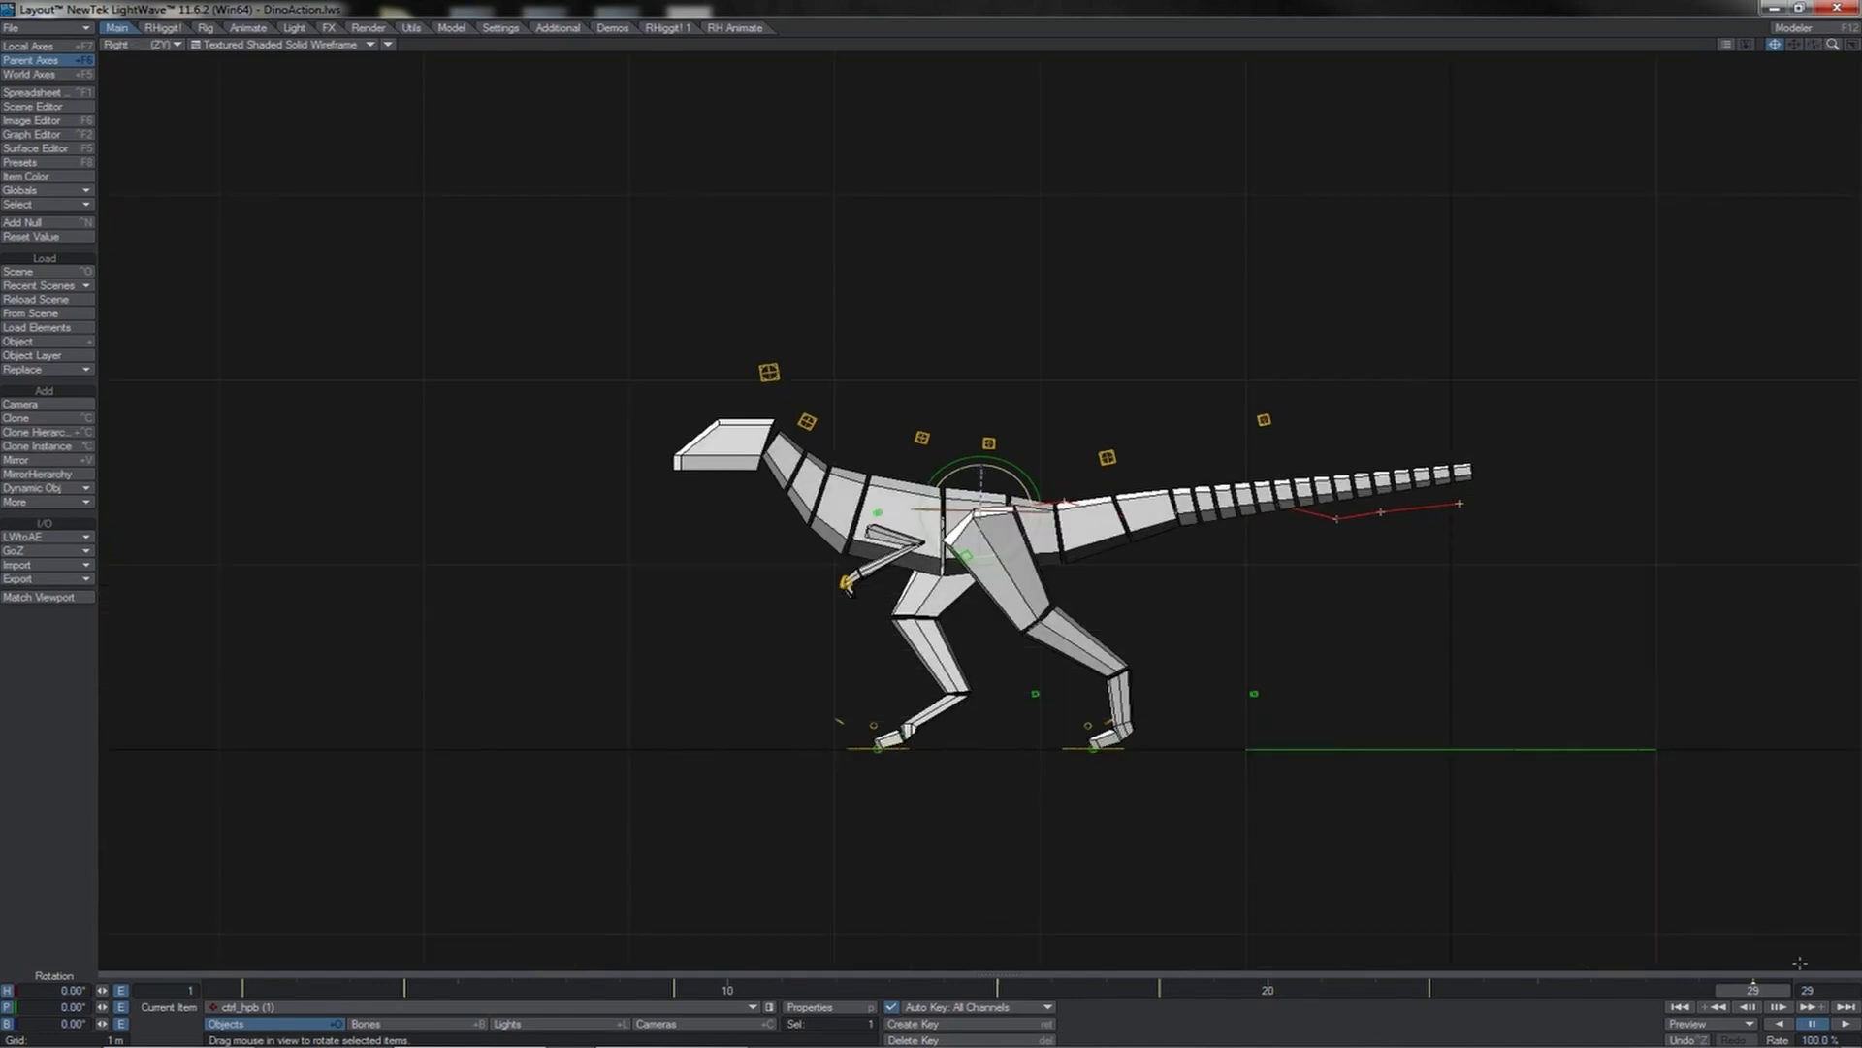
left_click(1845, 1025)
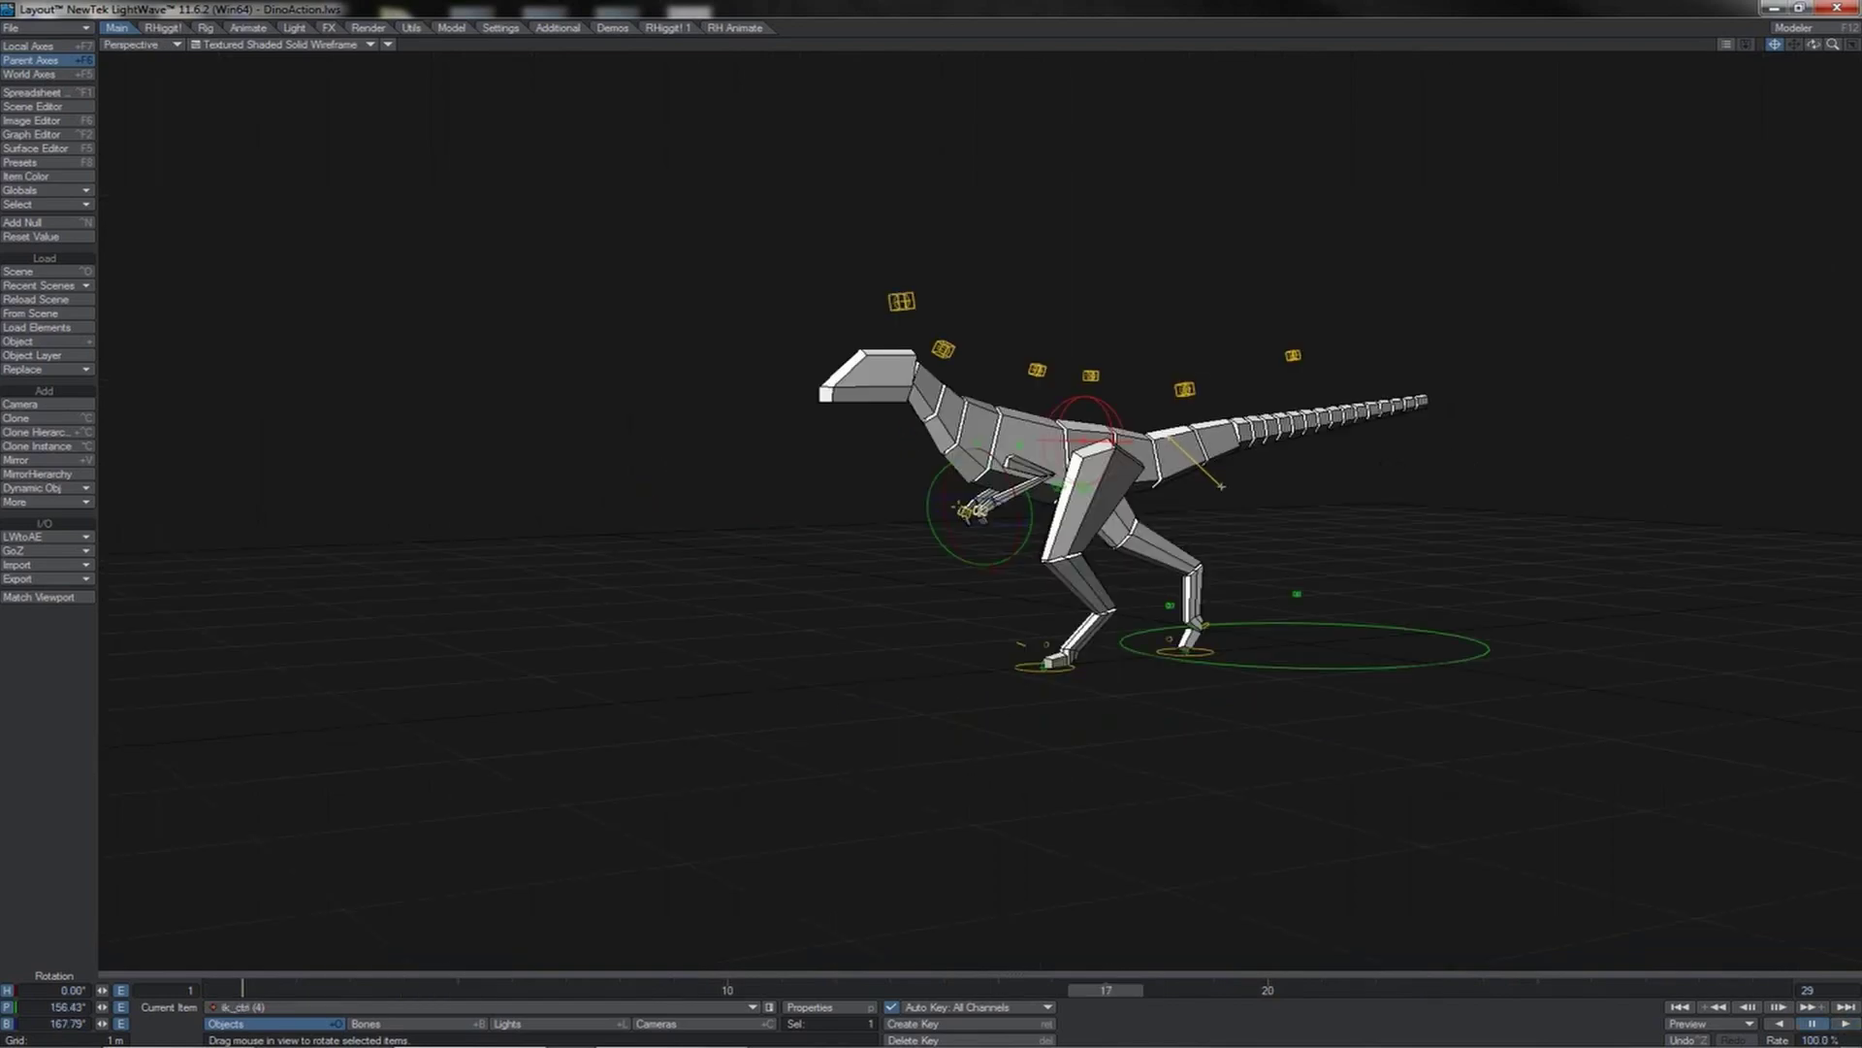
- Select both hand controls, ik_ctrl (4) and ik_ctrl (3), and key their frame 1 pose at frame 29
left_click(958, 506, "shift")
key("5")
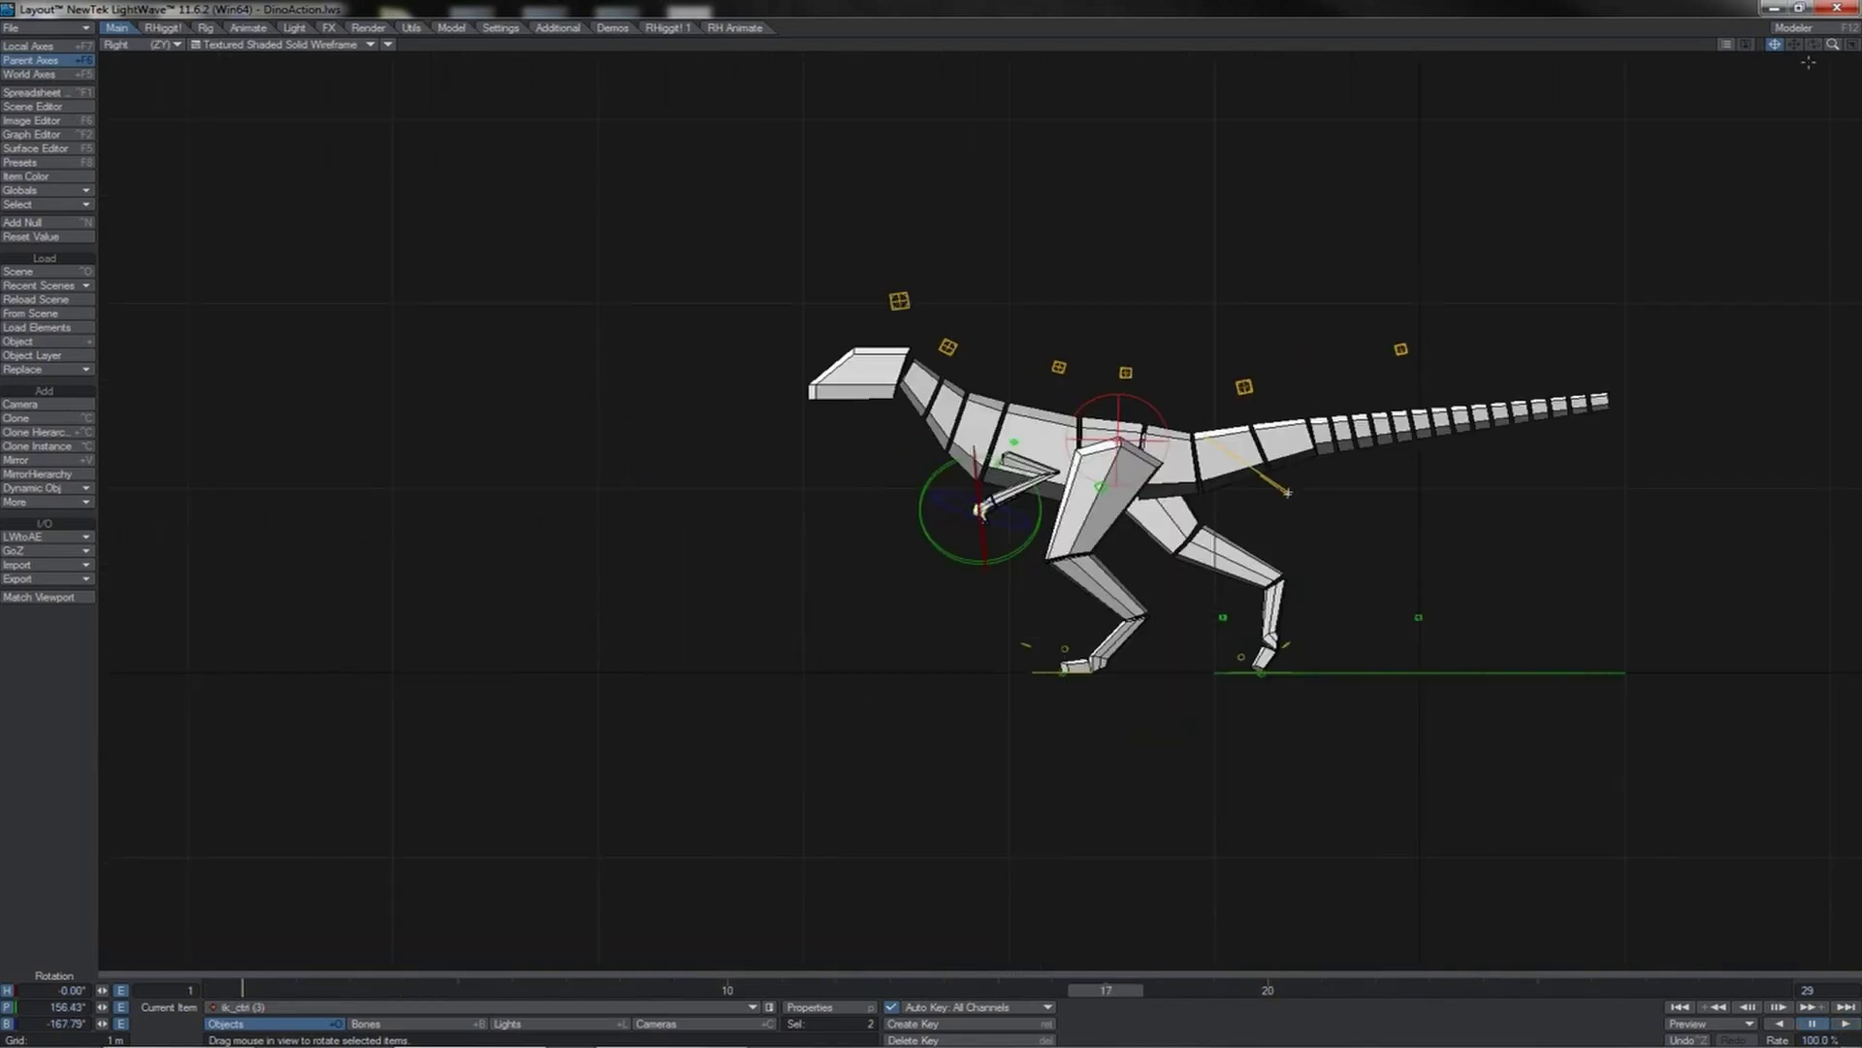
left_click_drag(1832, 45, 1858, 45)
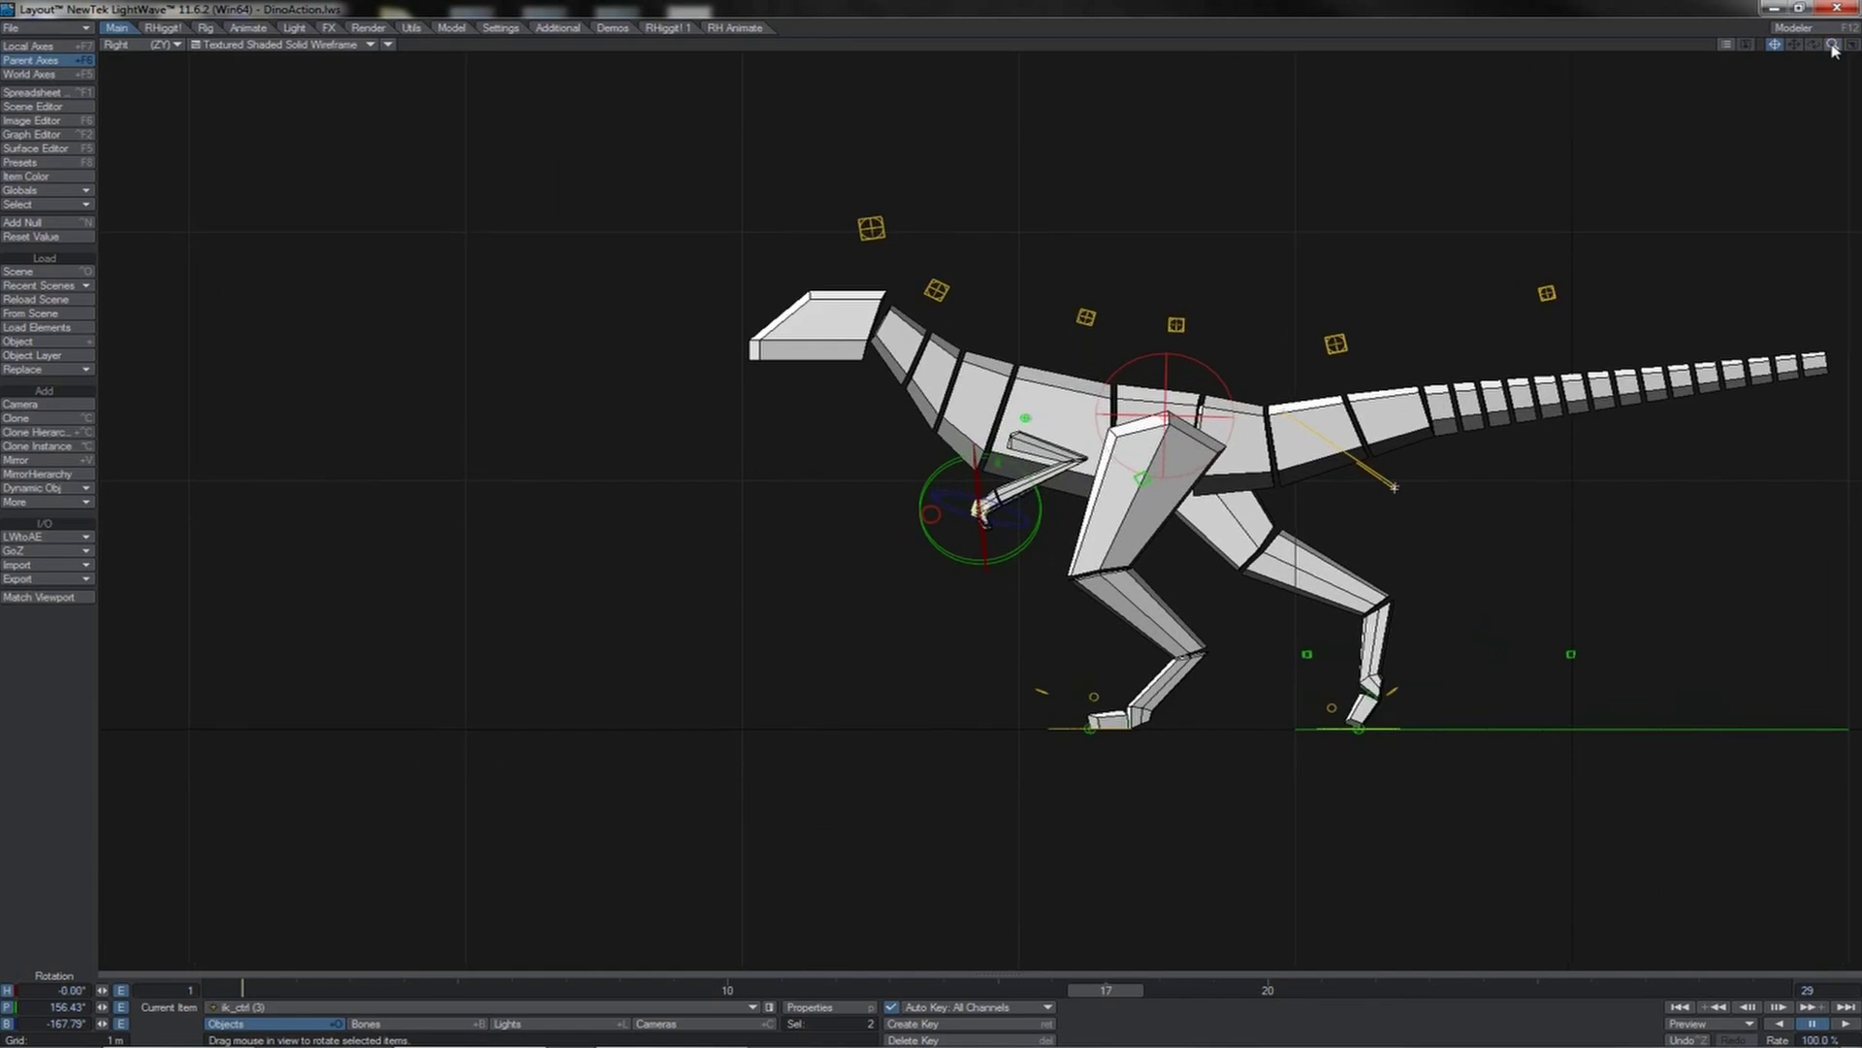
key("Return")
key("Return")
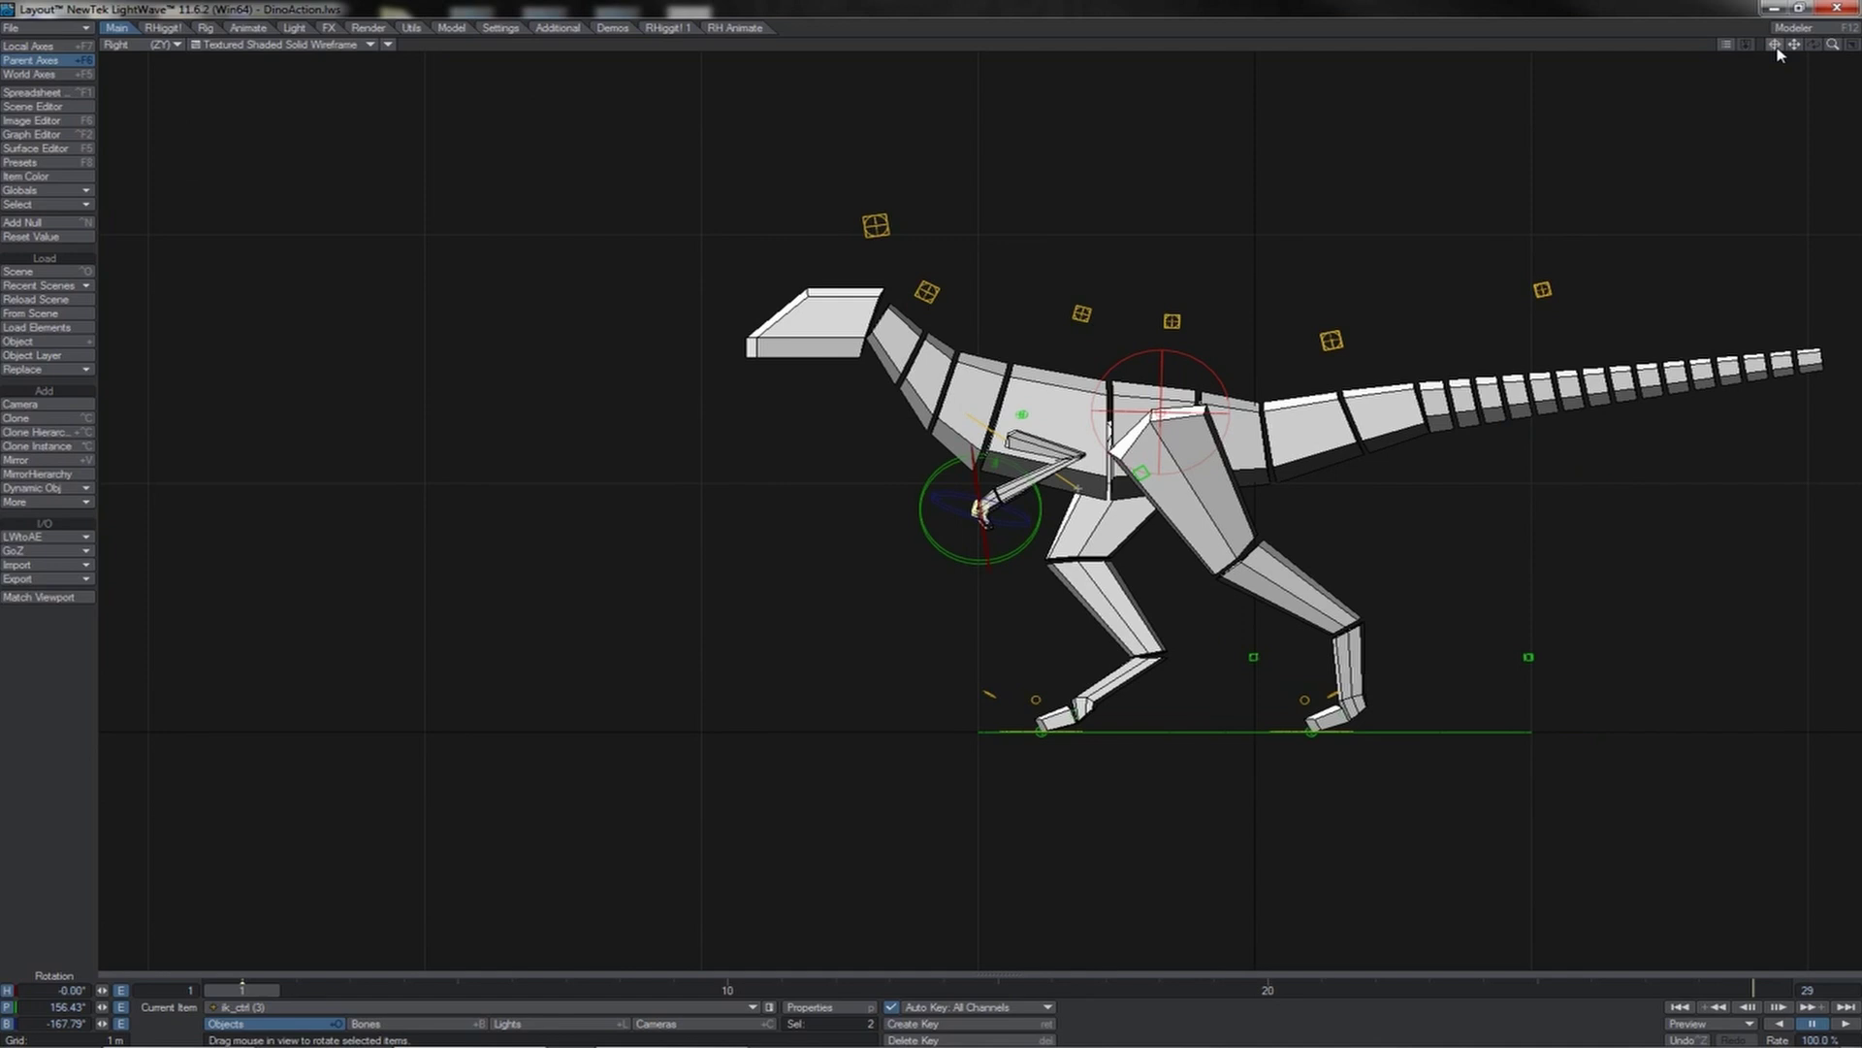
- Key the hand controls at frame 3 and lower them at frame 7 to about 113.1 mm in Y and 538.8 mm in Z
key("t")
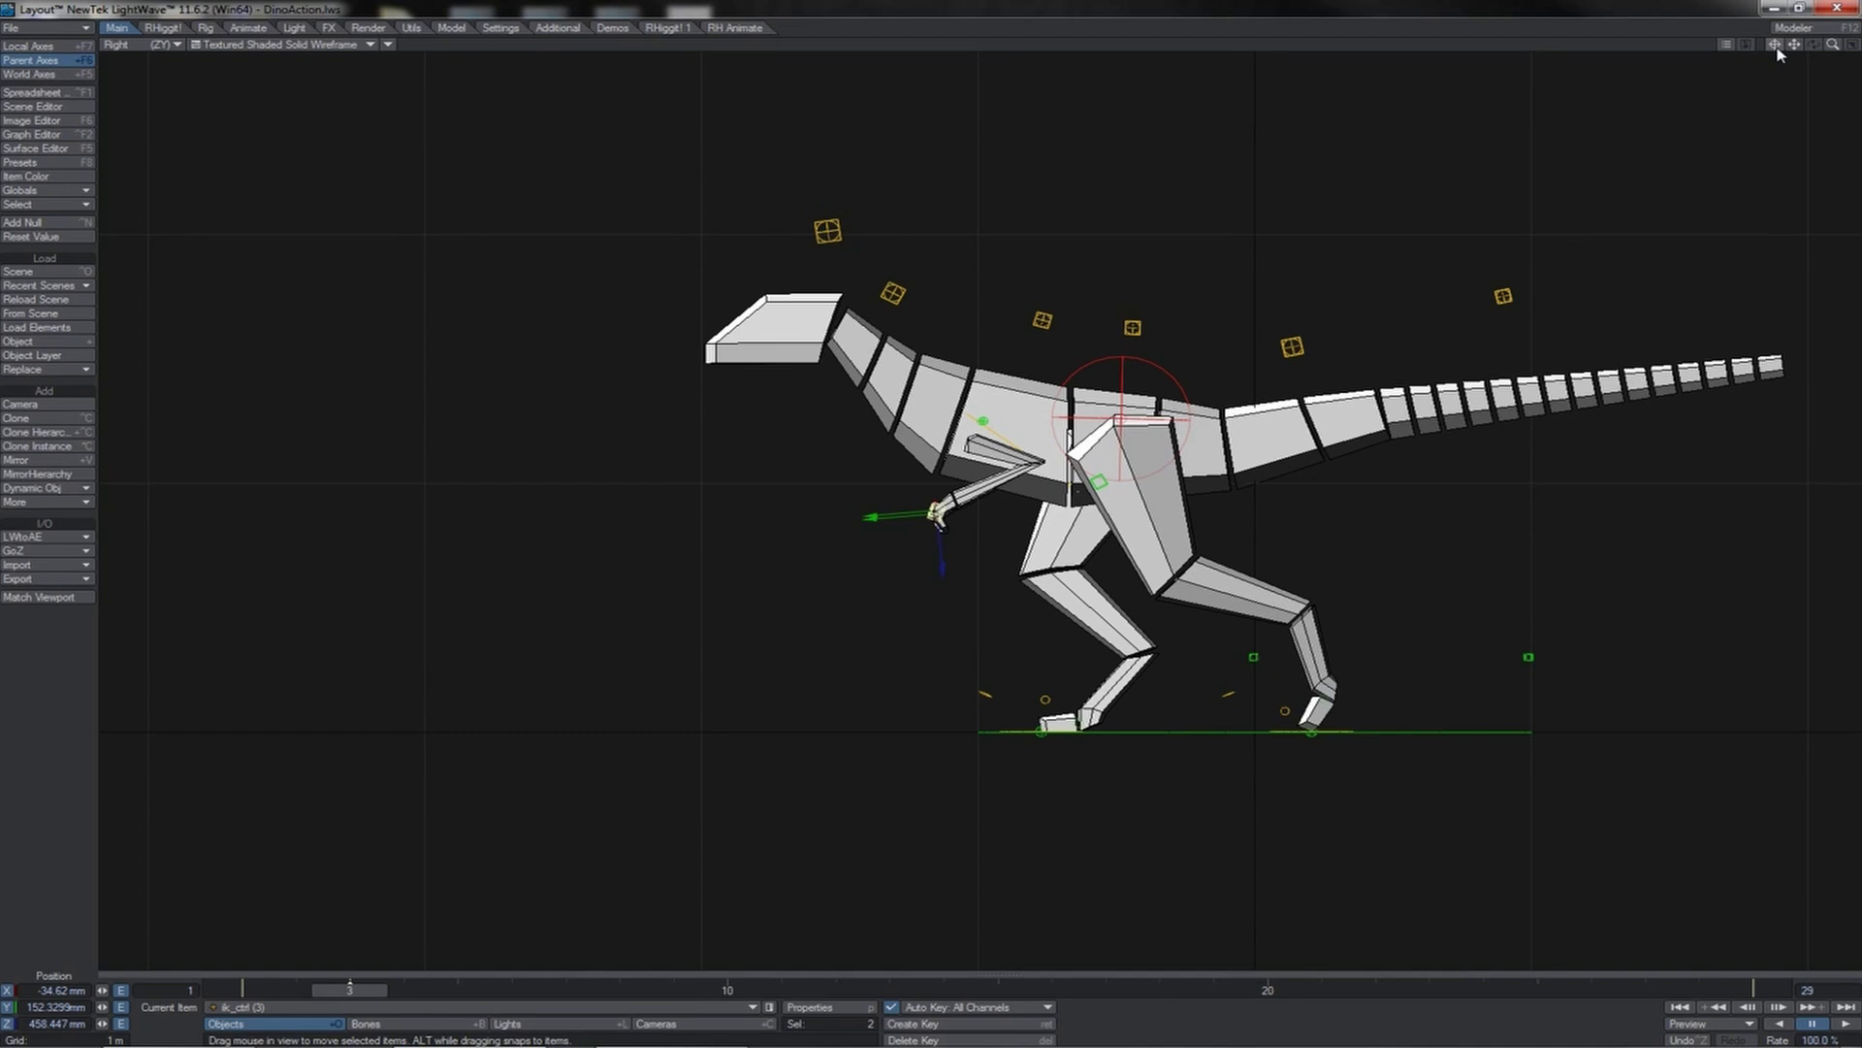
left_click_drag(811, 578, 831, 598)
left_click_drag(919, 503, 923, 506)
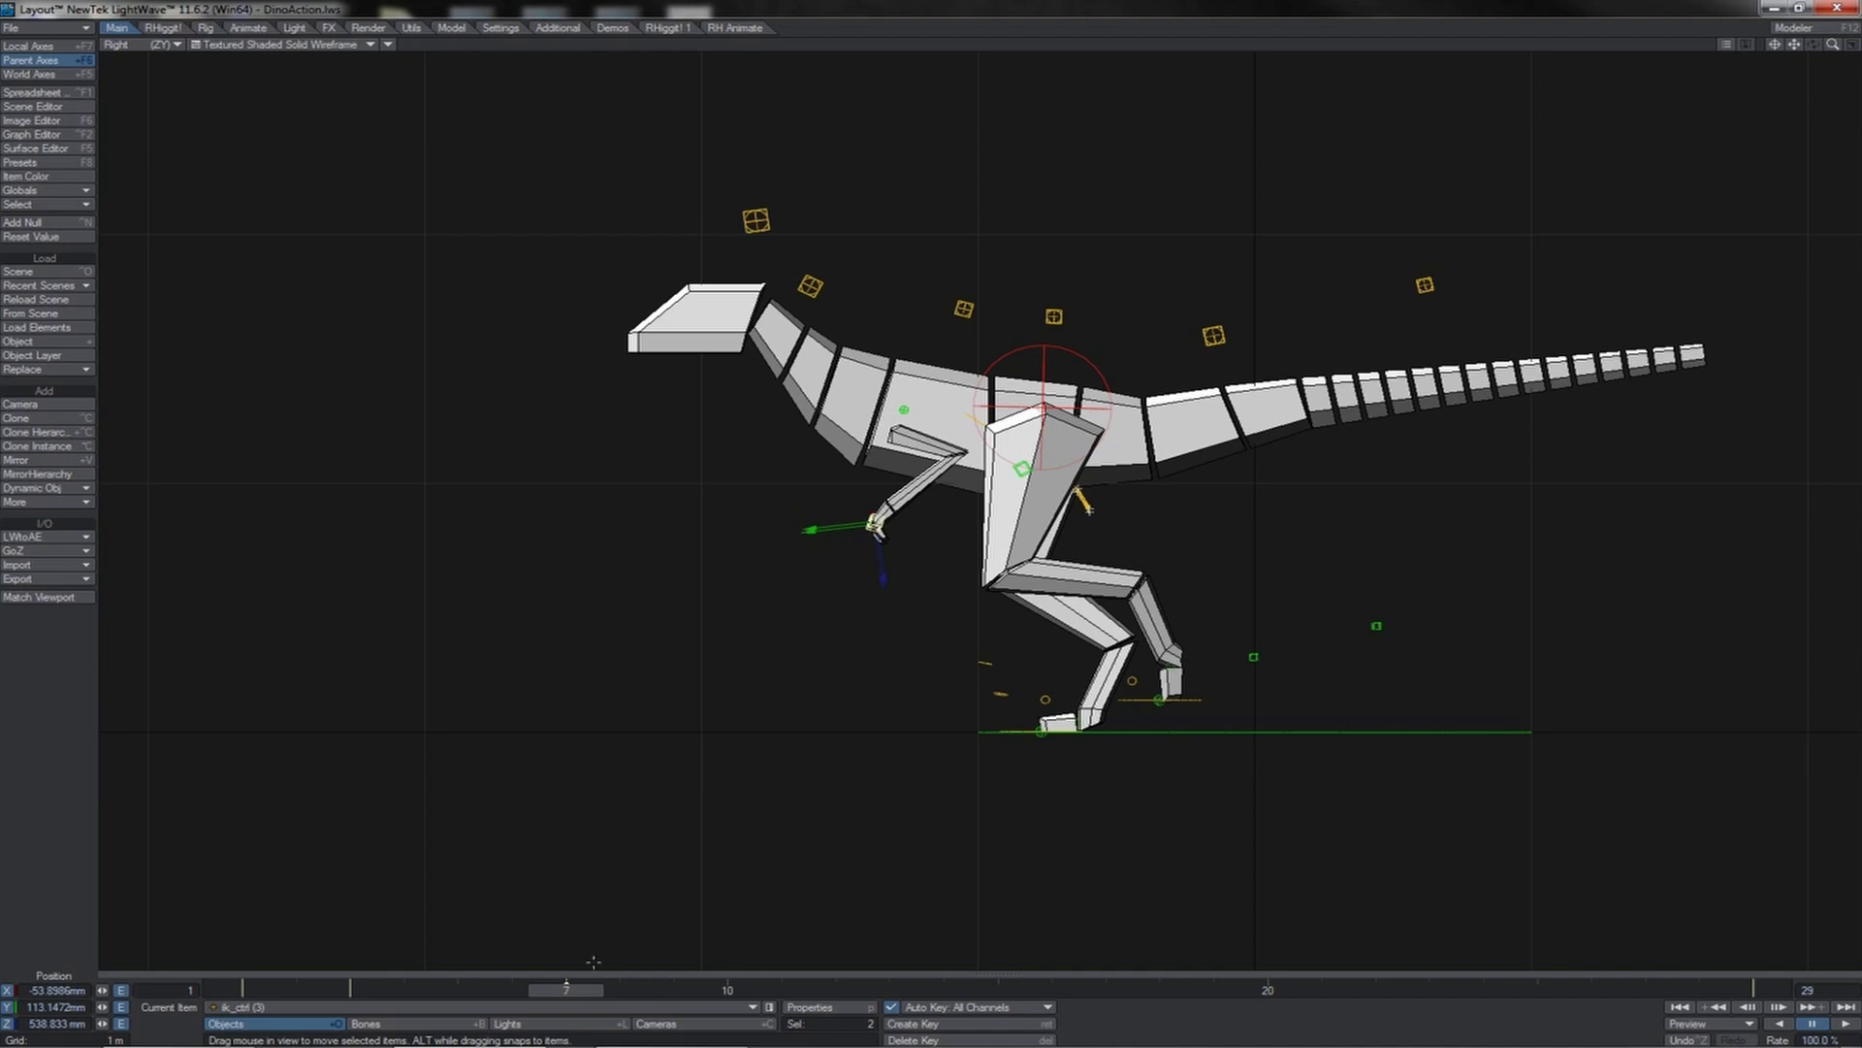
mouse_move(594, 986)
left_mouse_down()
mouse_move(375, 990)
mouse_move(566, 990)
left_mouse_up()
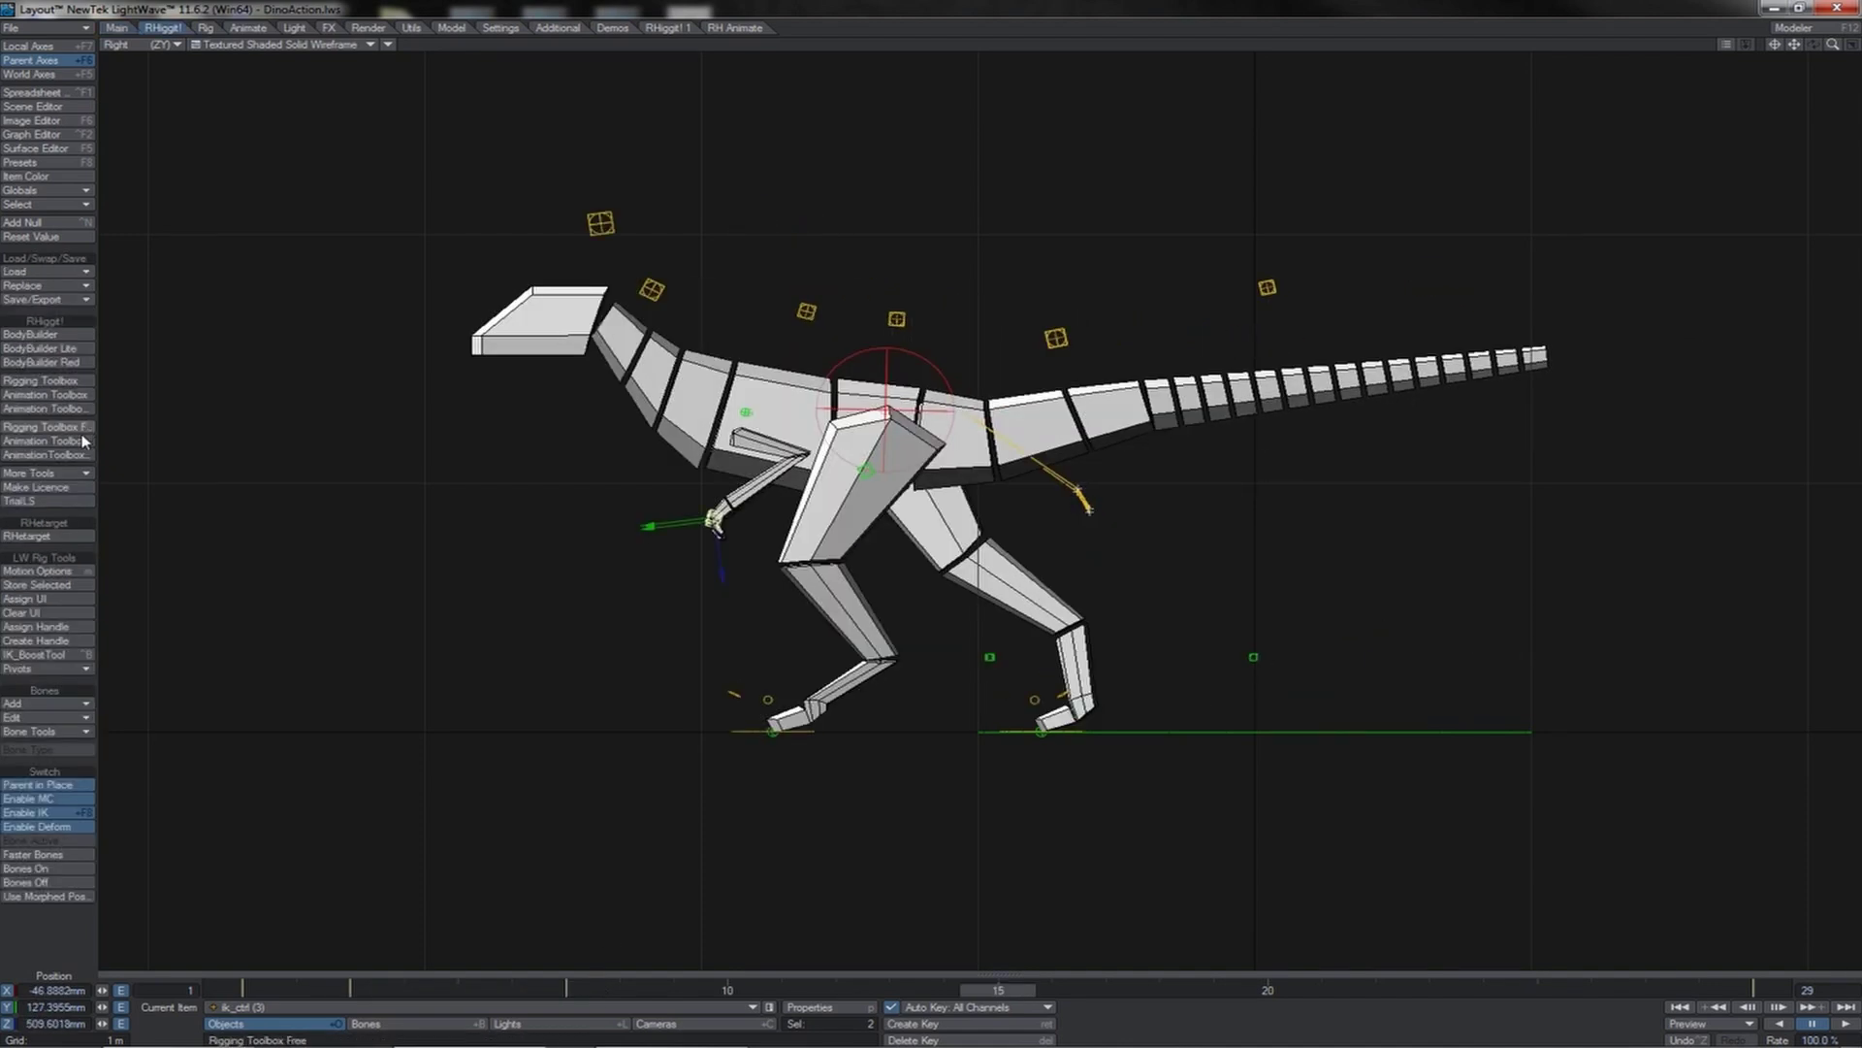
- Copy the hand controls' pose at frame 1 with the RH Animation Toolbox and paste it at frame 15
left_click(82, 442)
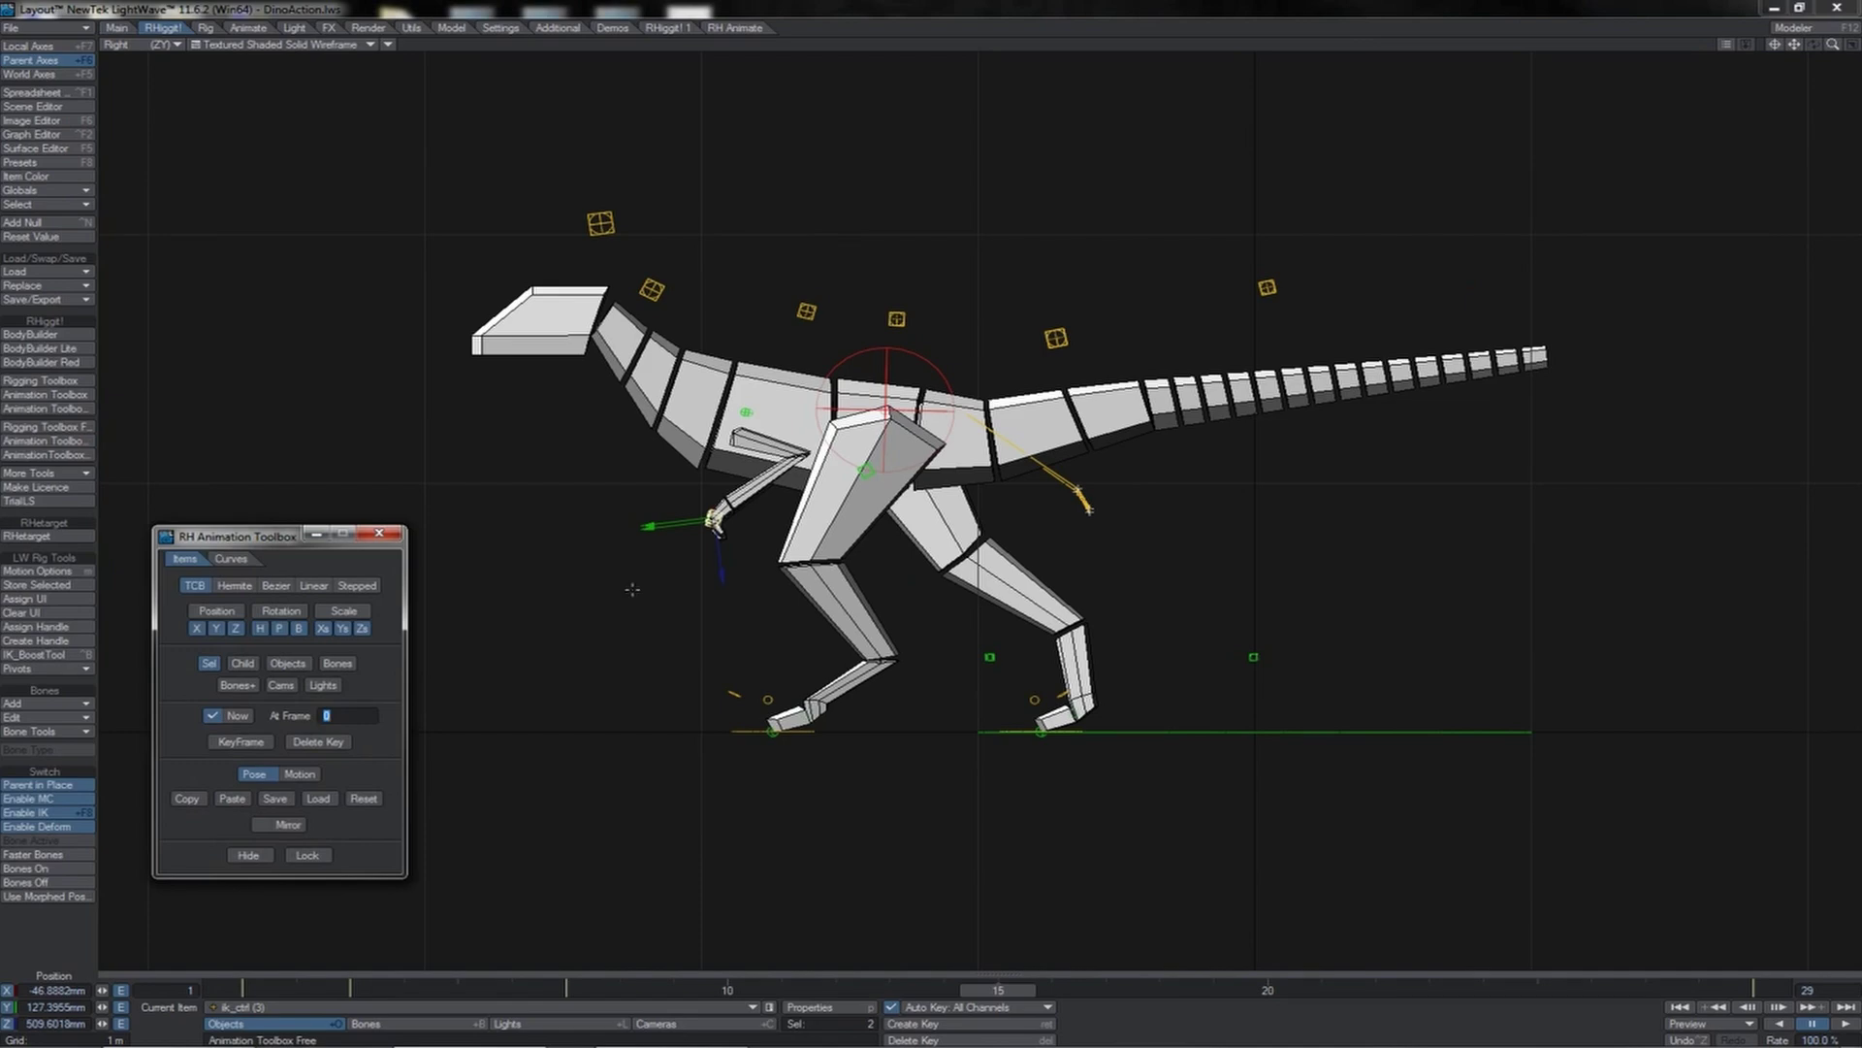
left_click(719, 8)
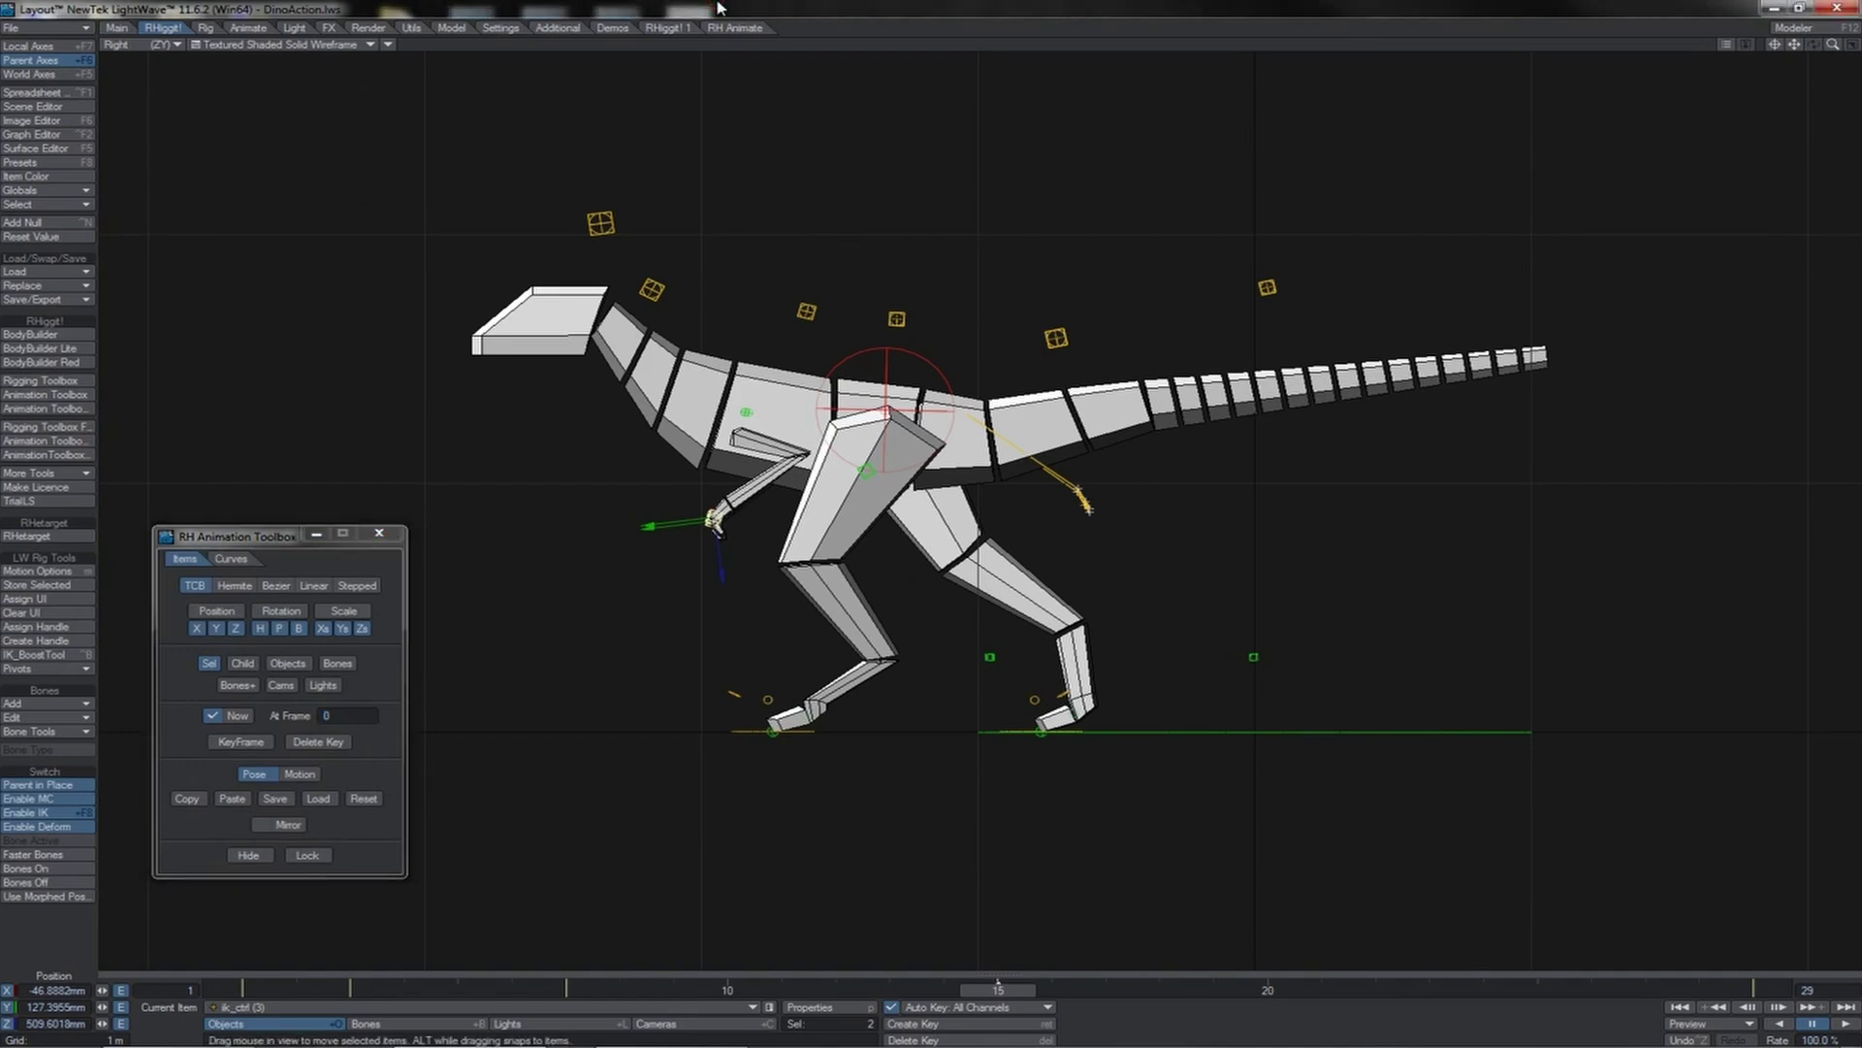
key("shift+Left")
key("shift+Left")
key("shift+Left")
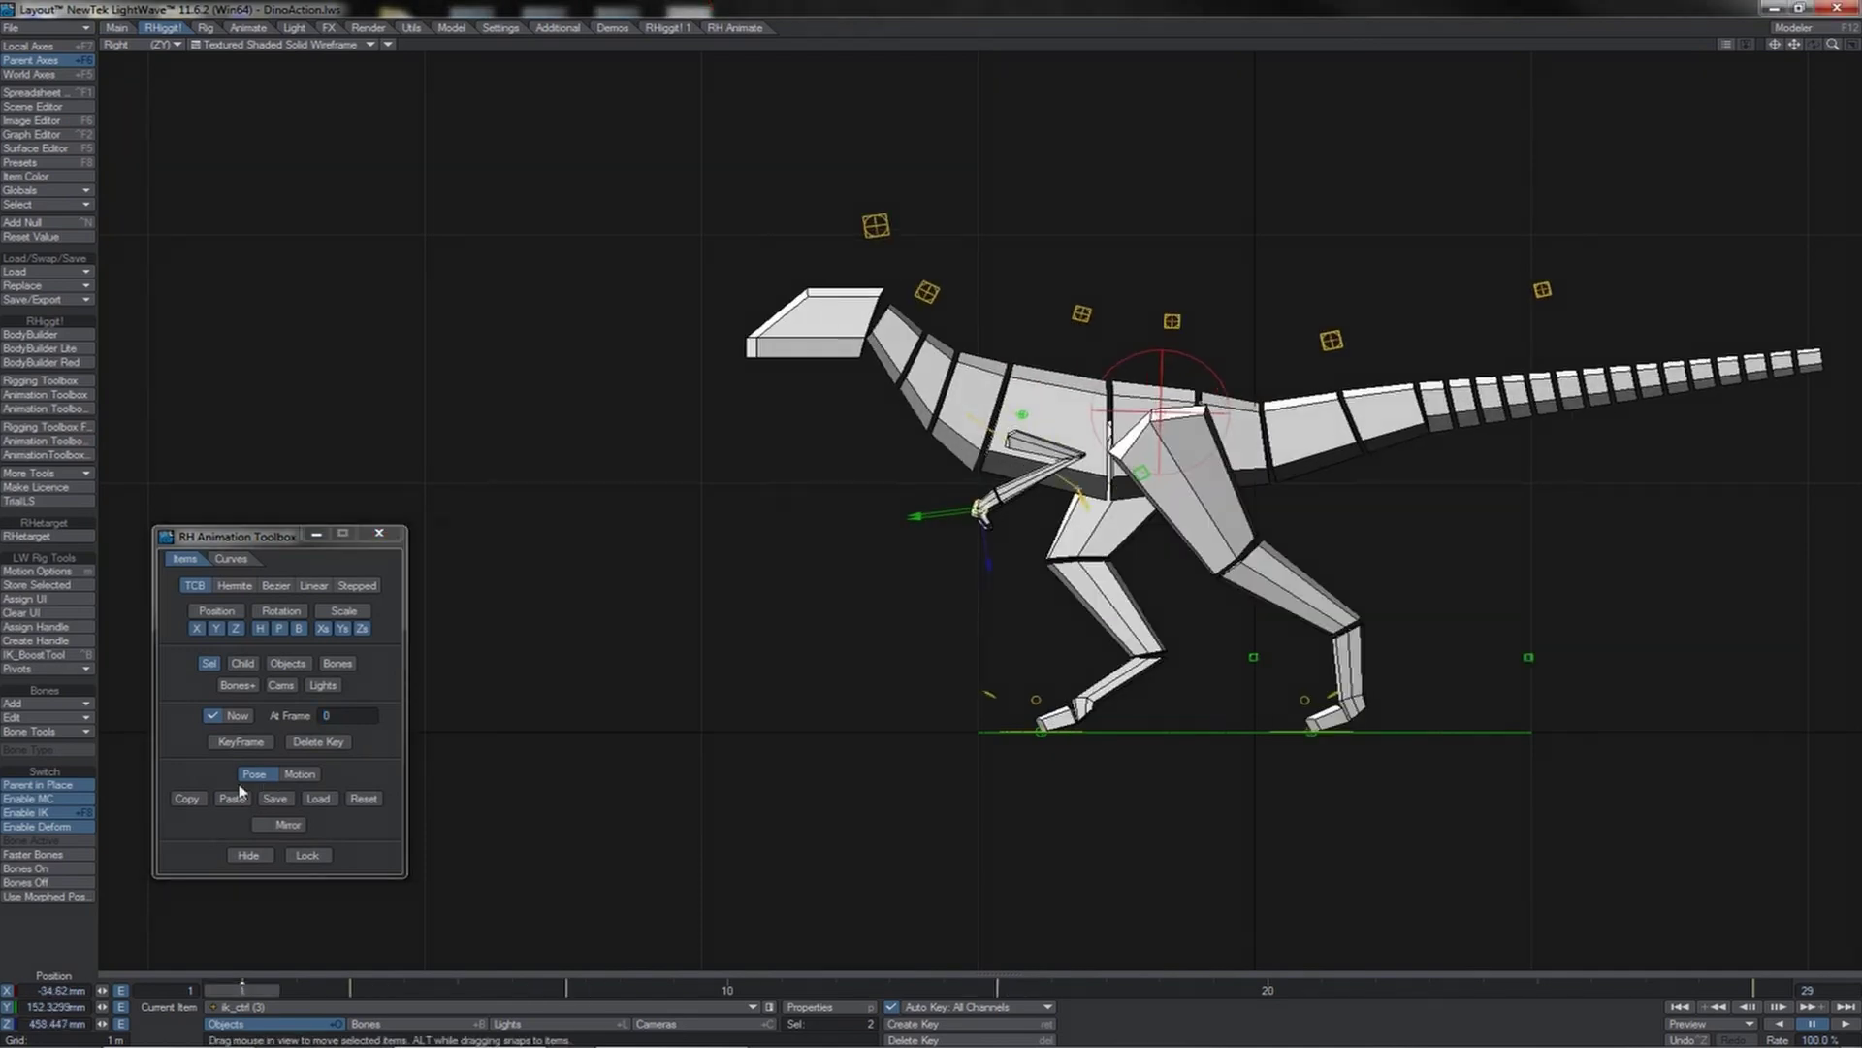
left_click(196, 802)
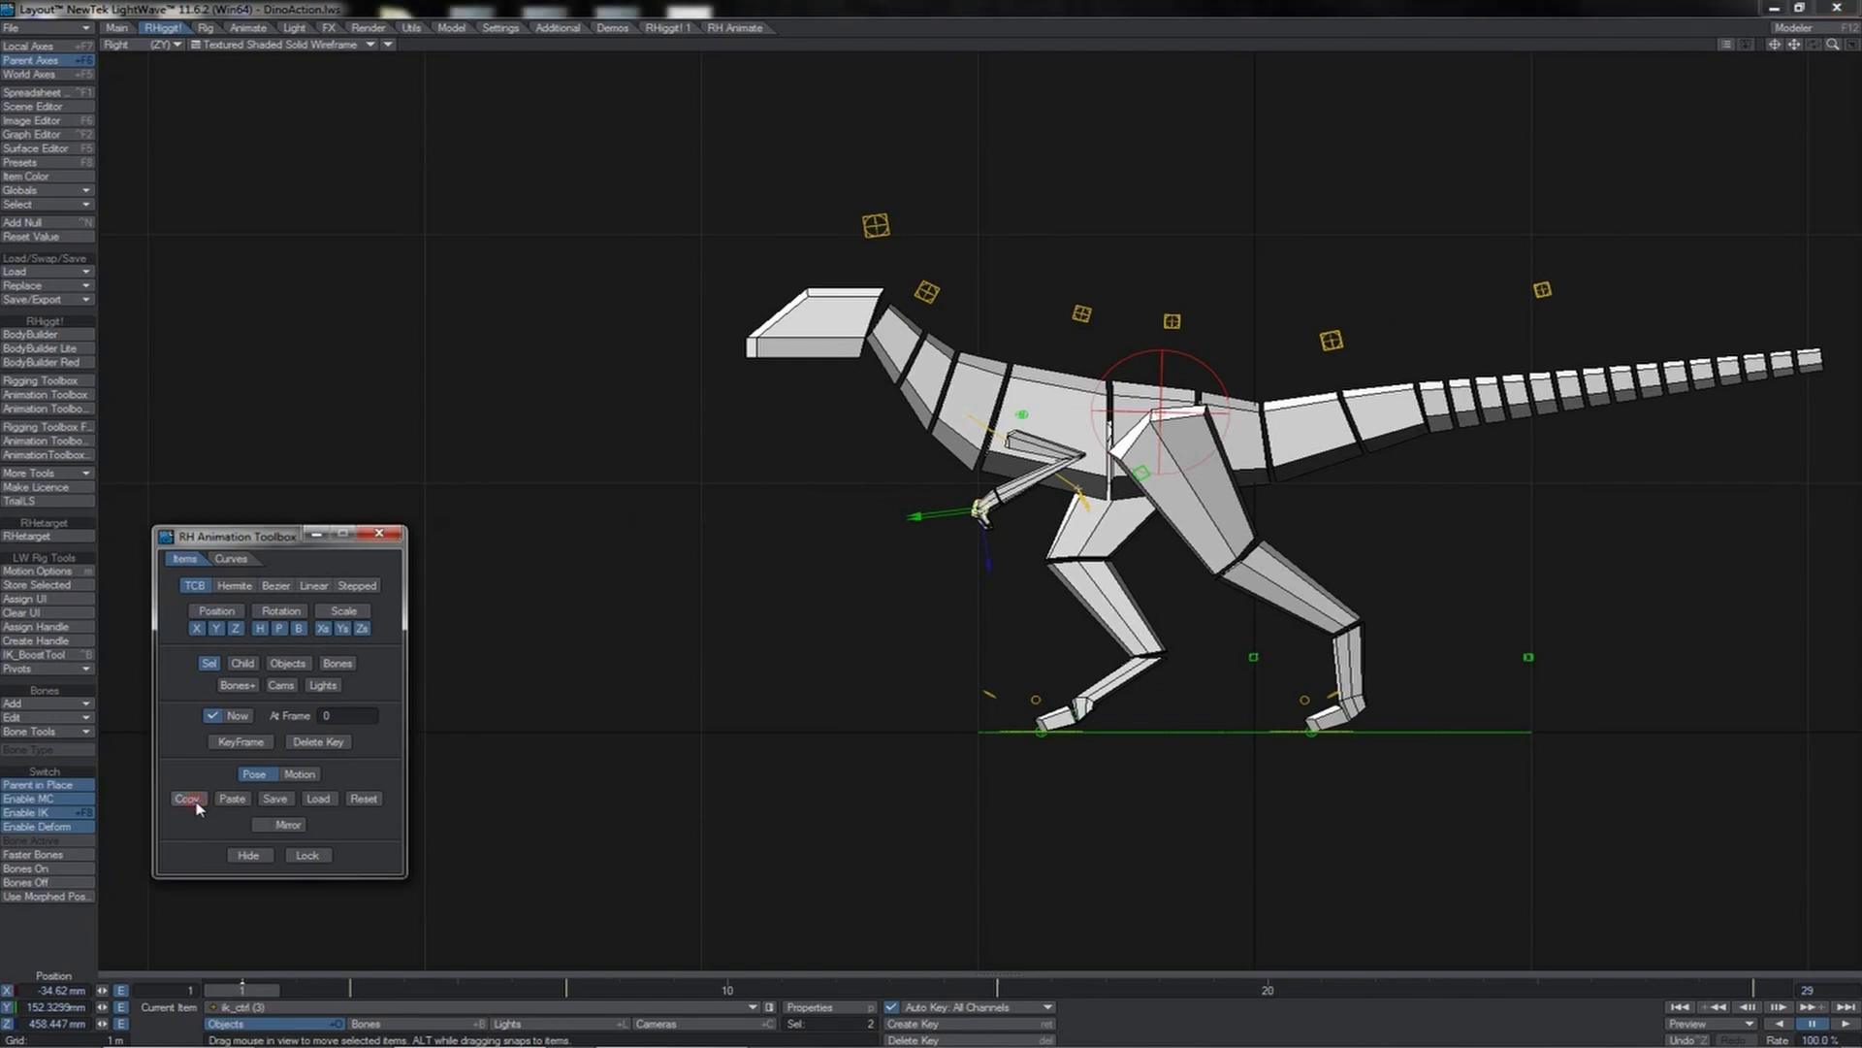
key("shift+Right")
key("shift+Right")
key("shift+Right")
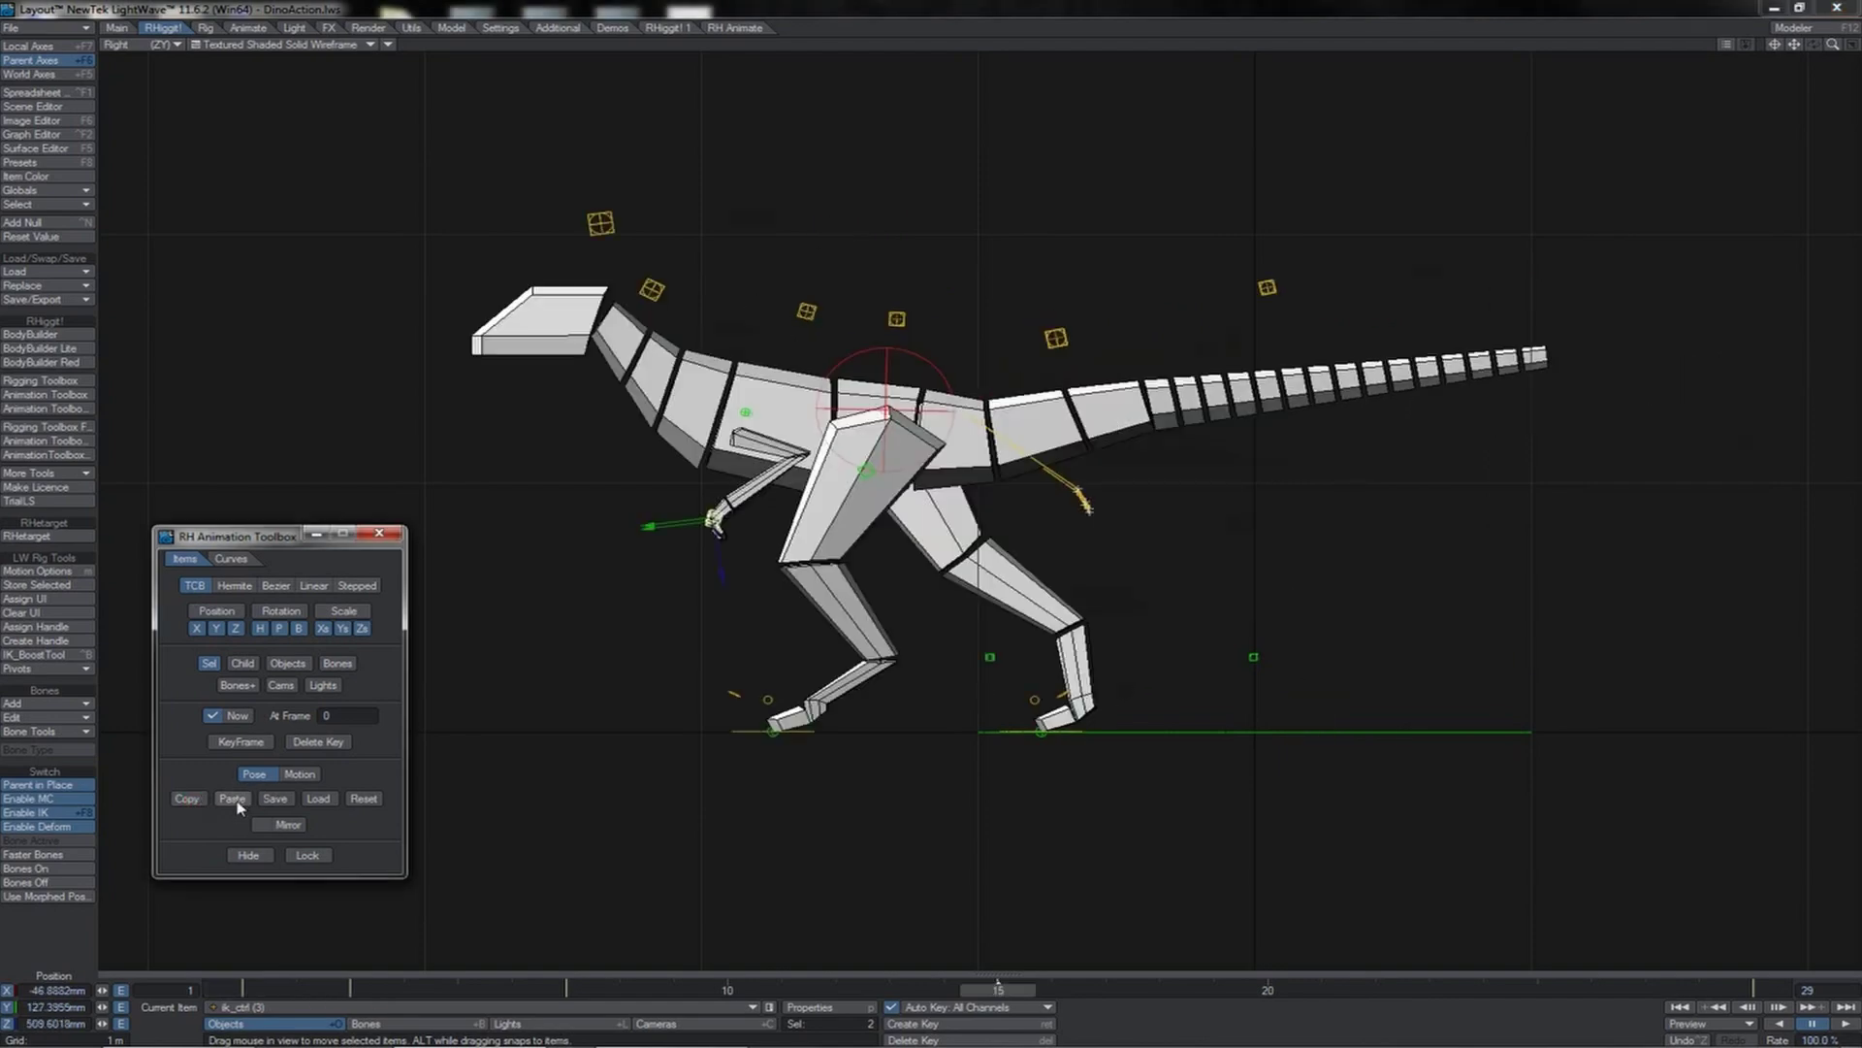
left_click(237, 804)
- Raise the hand controls at frame 11 to about 184.6 mm in Y and 421.4 mm in Z
key("shift+Left")
key("Right")
key("Right")
key("Right")
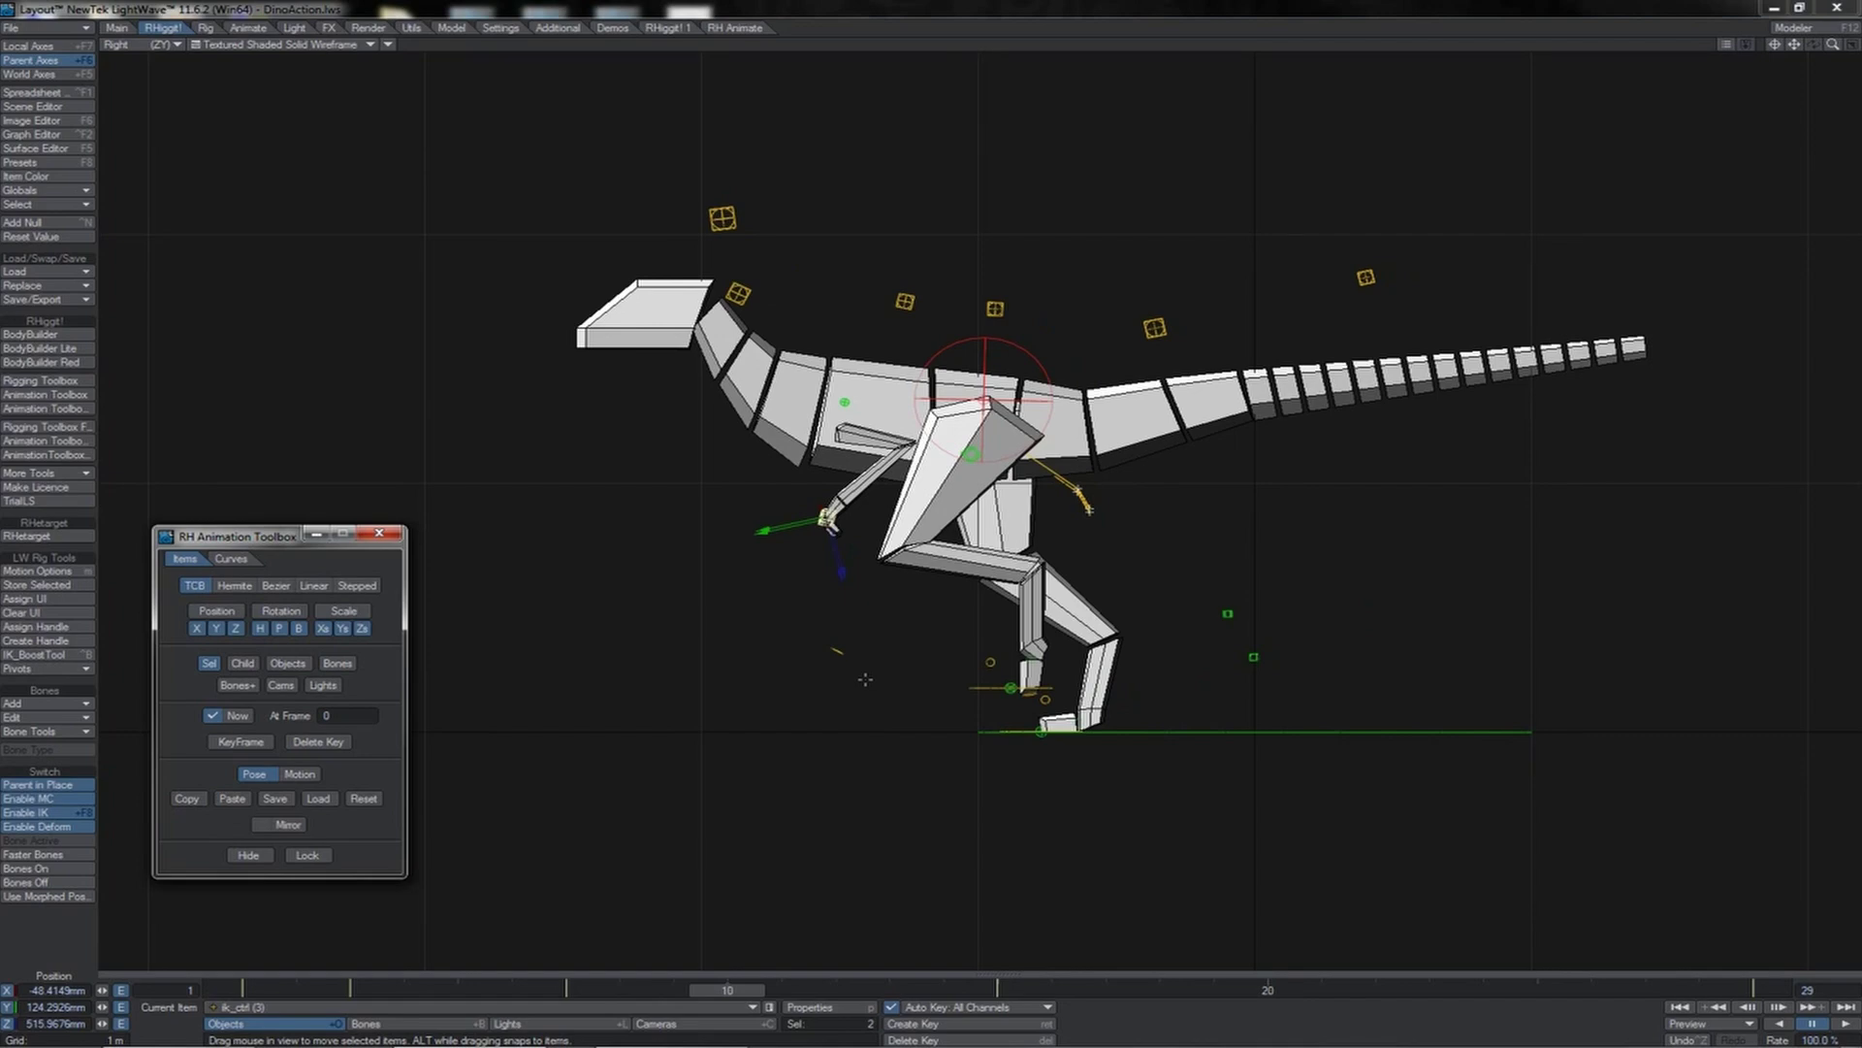
key("Right")
key("Left")
key("Left")
key("Left")
key("Right")
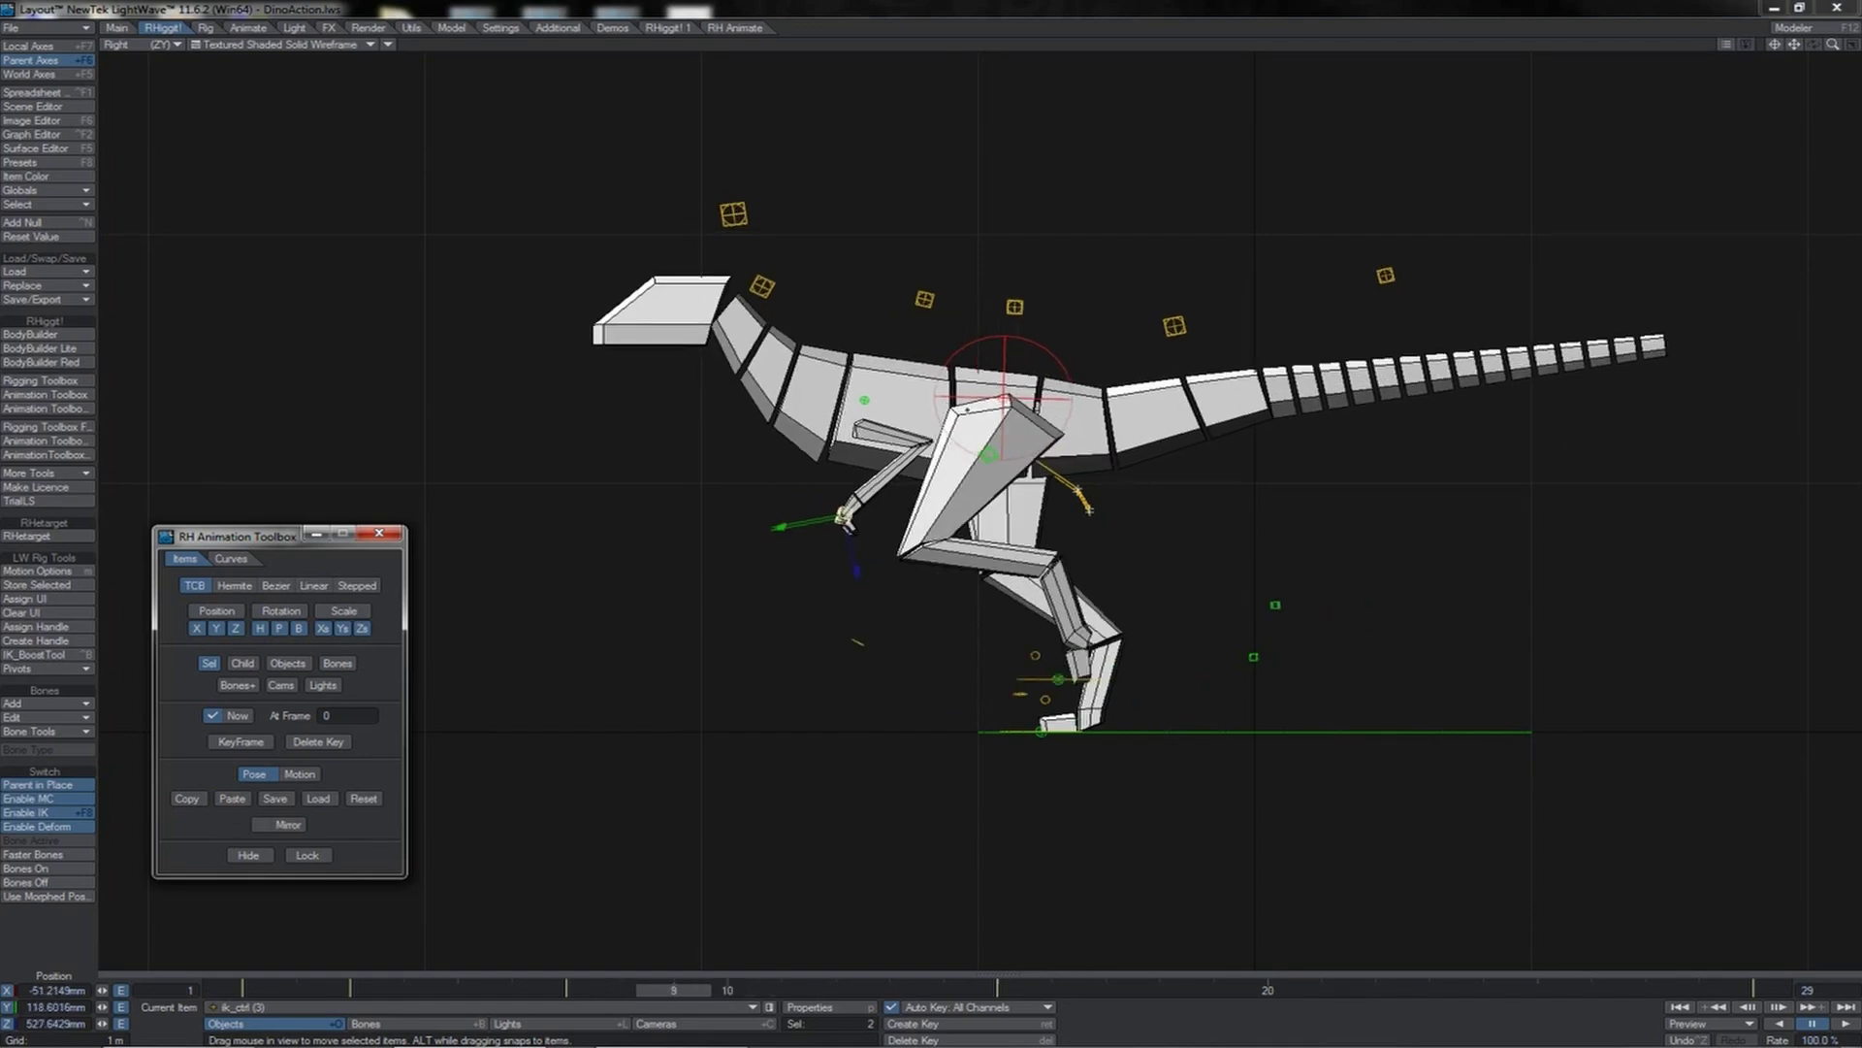
key("Right")
key("Right")
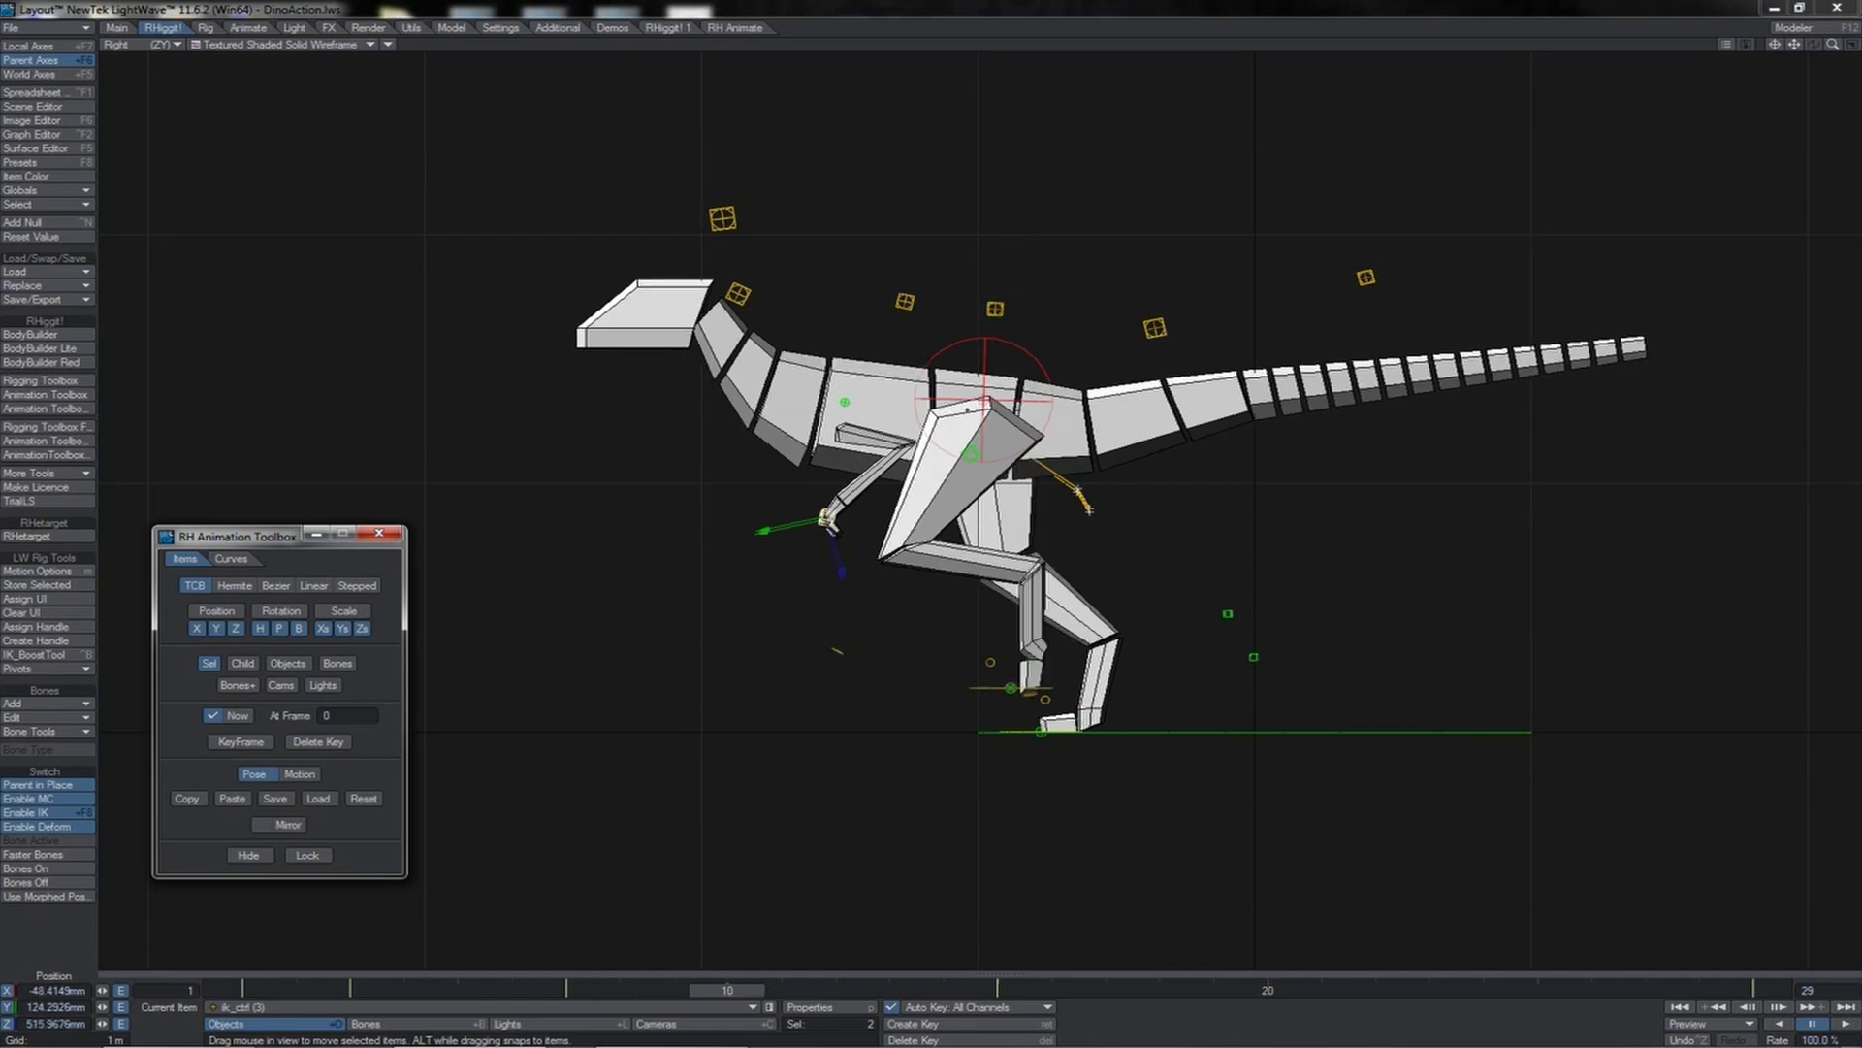
left_click_drag(781, 561, 761, 545)
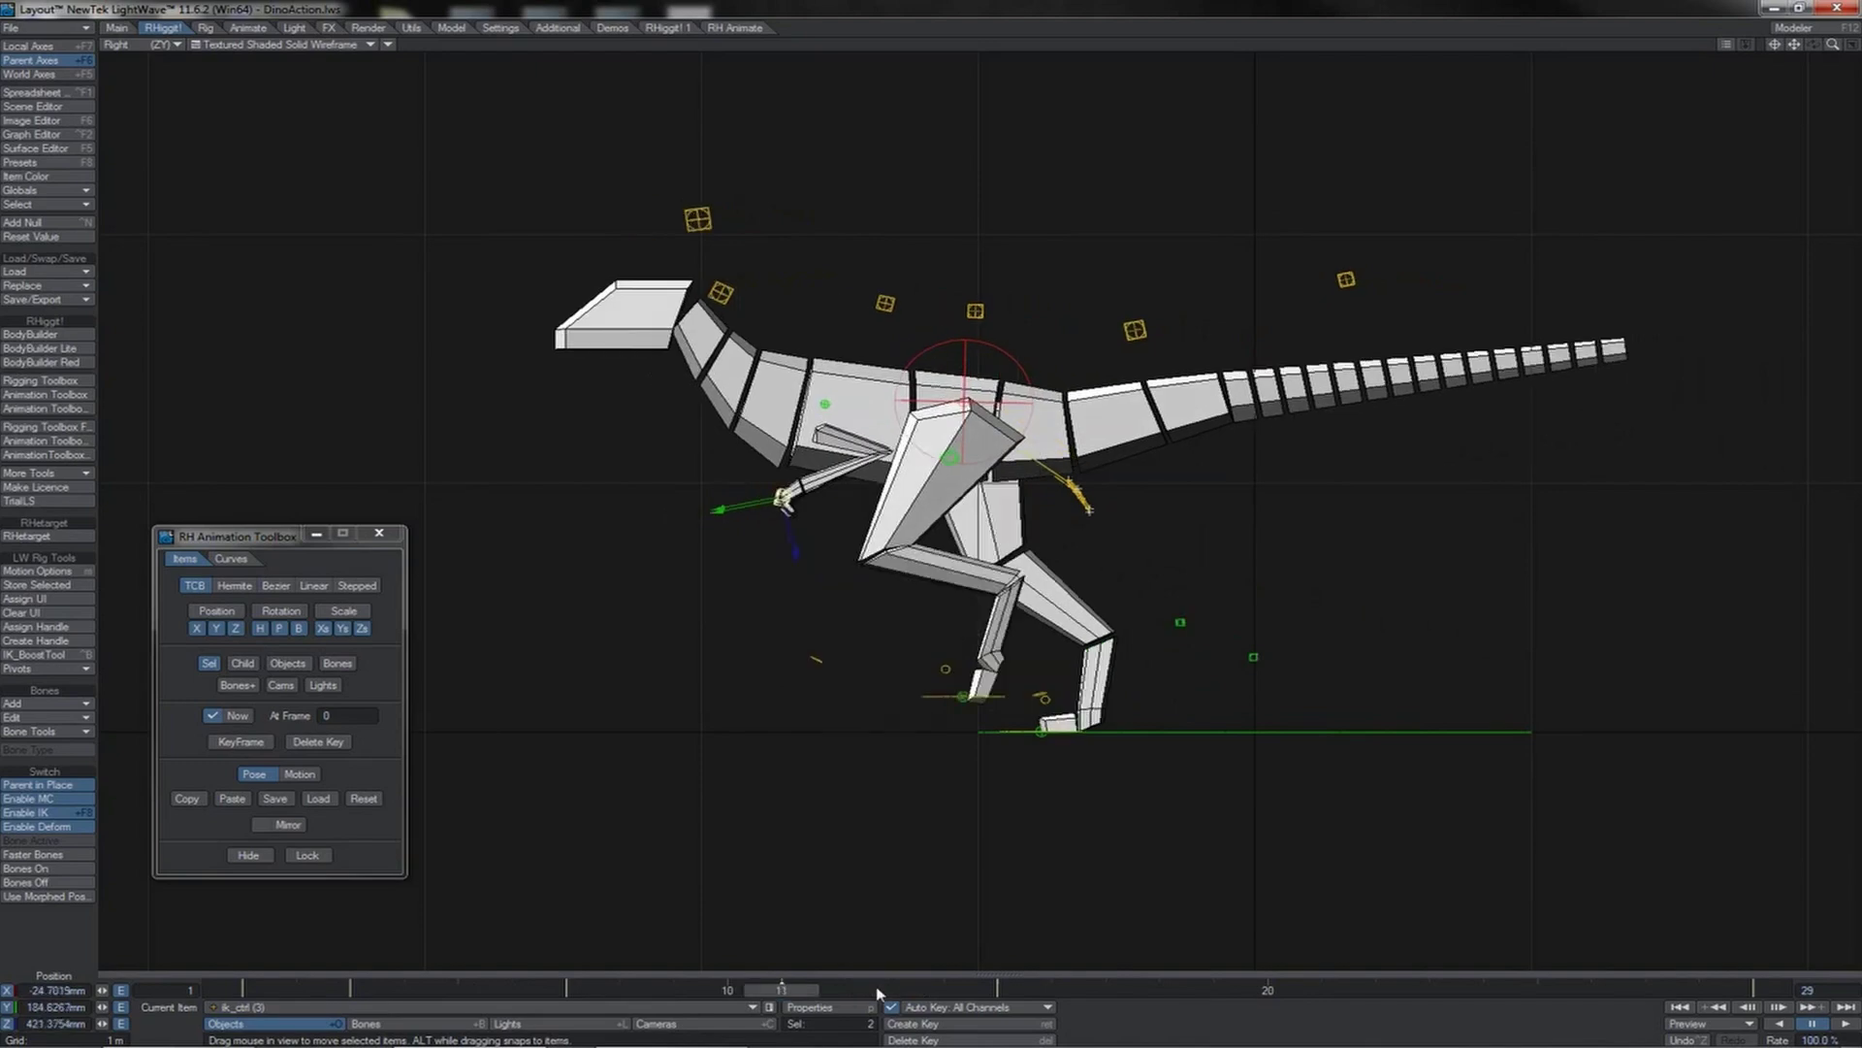
- Copy the hand controls' motion starting at frame 3, paste it from frame 18 onward, and check the resulting cycle
left_click(299, 774)
left_click(186, 798)
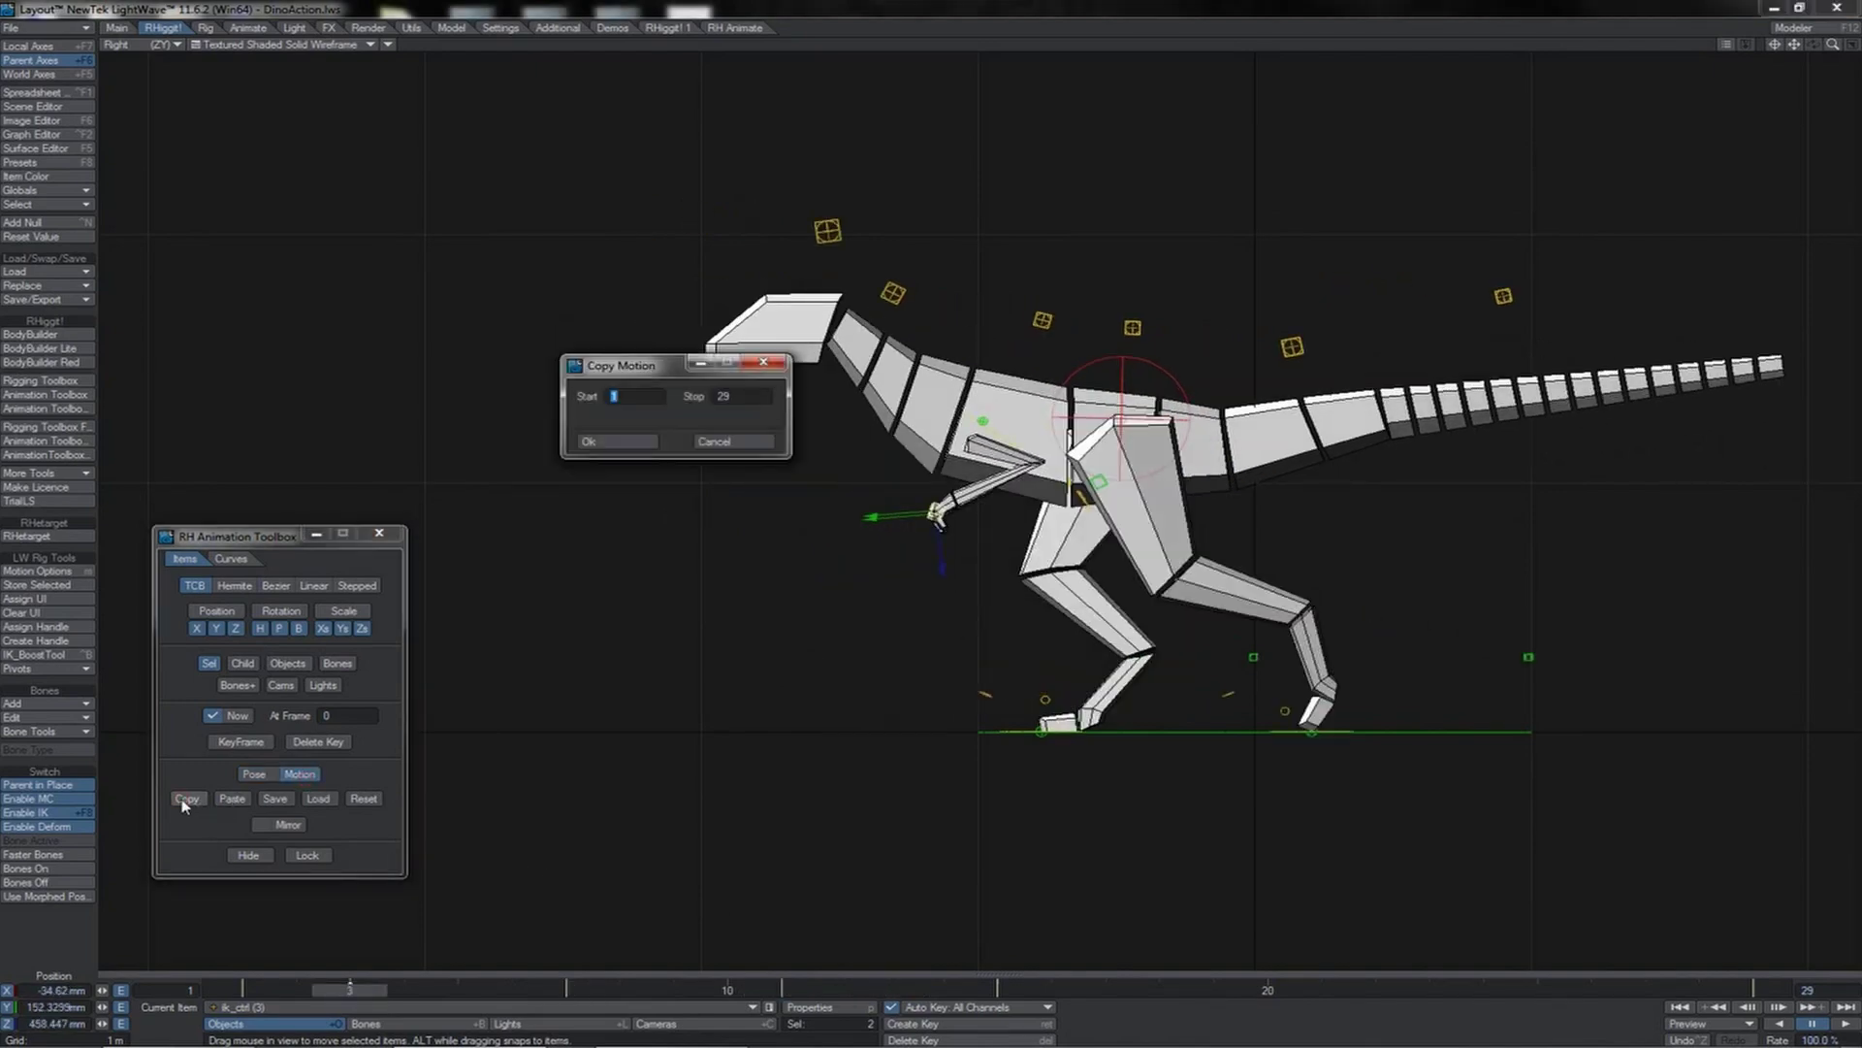
type("3")
key("Tab")
left_click(614, 440)
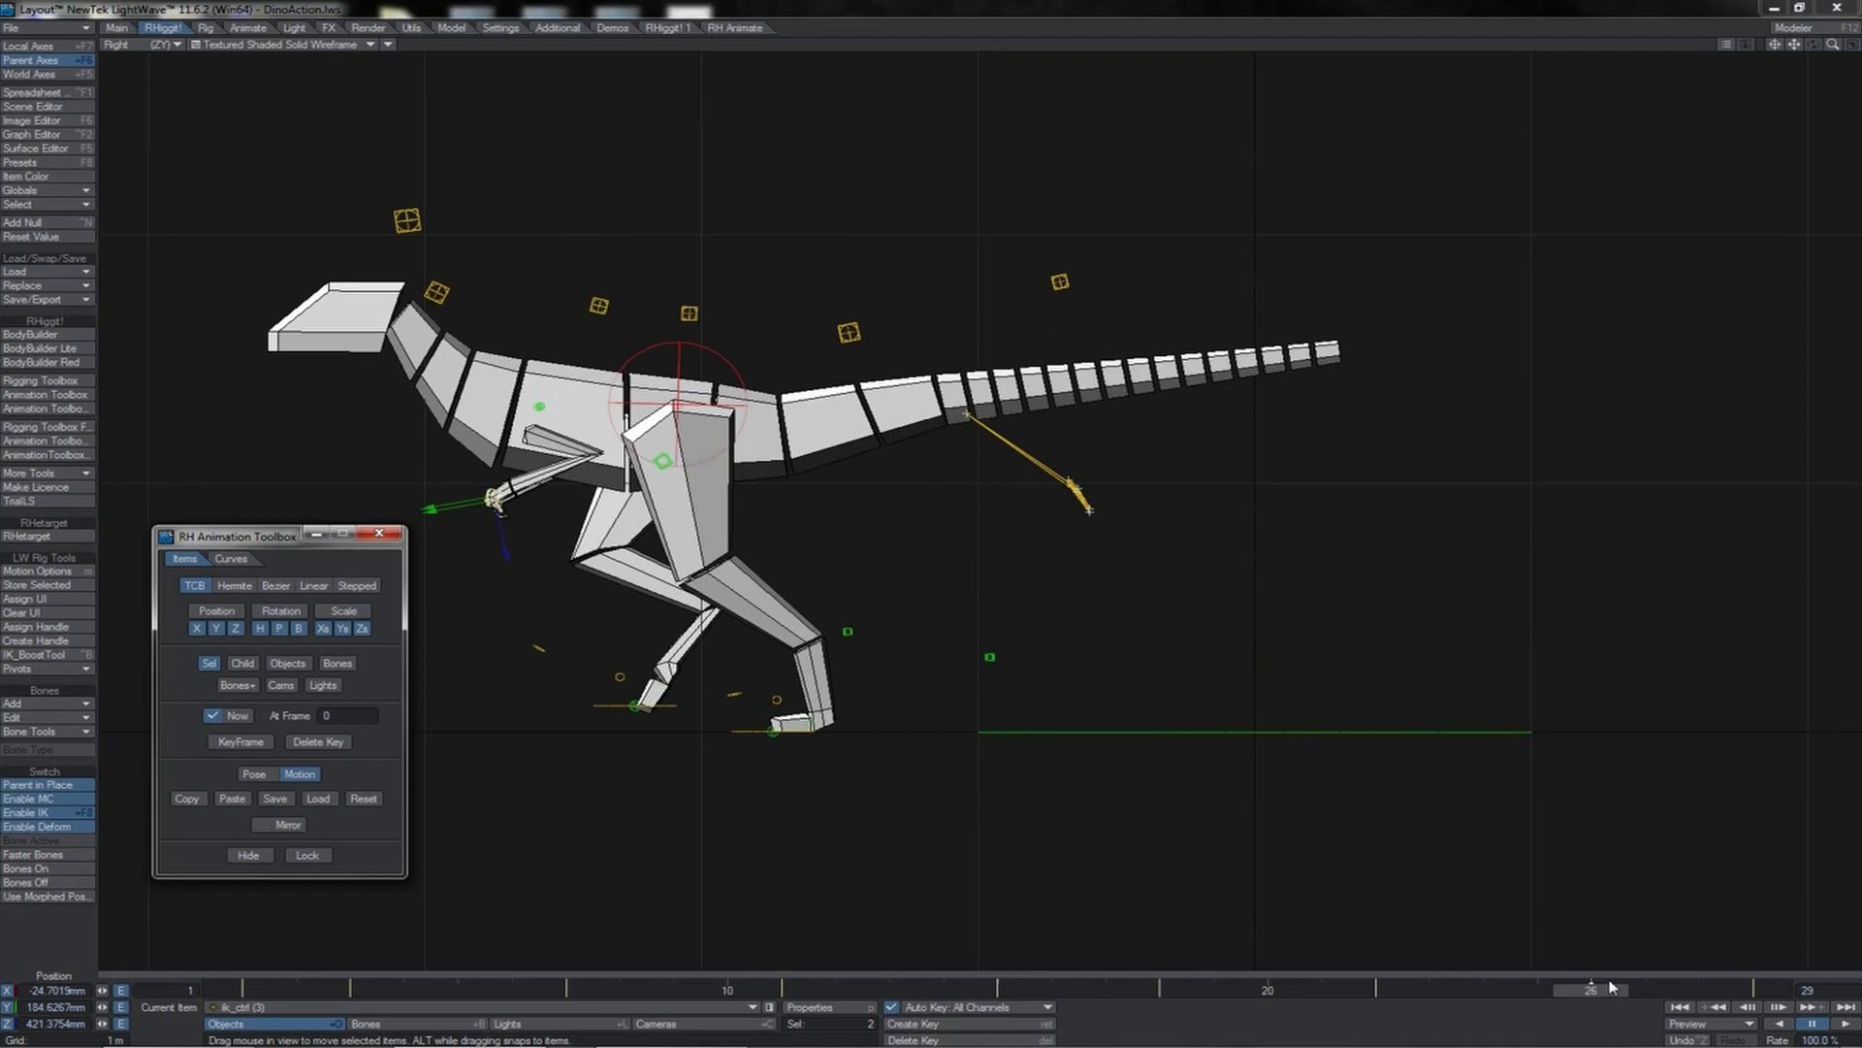
left_click_drag(1606, 990, 959, 991)
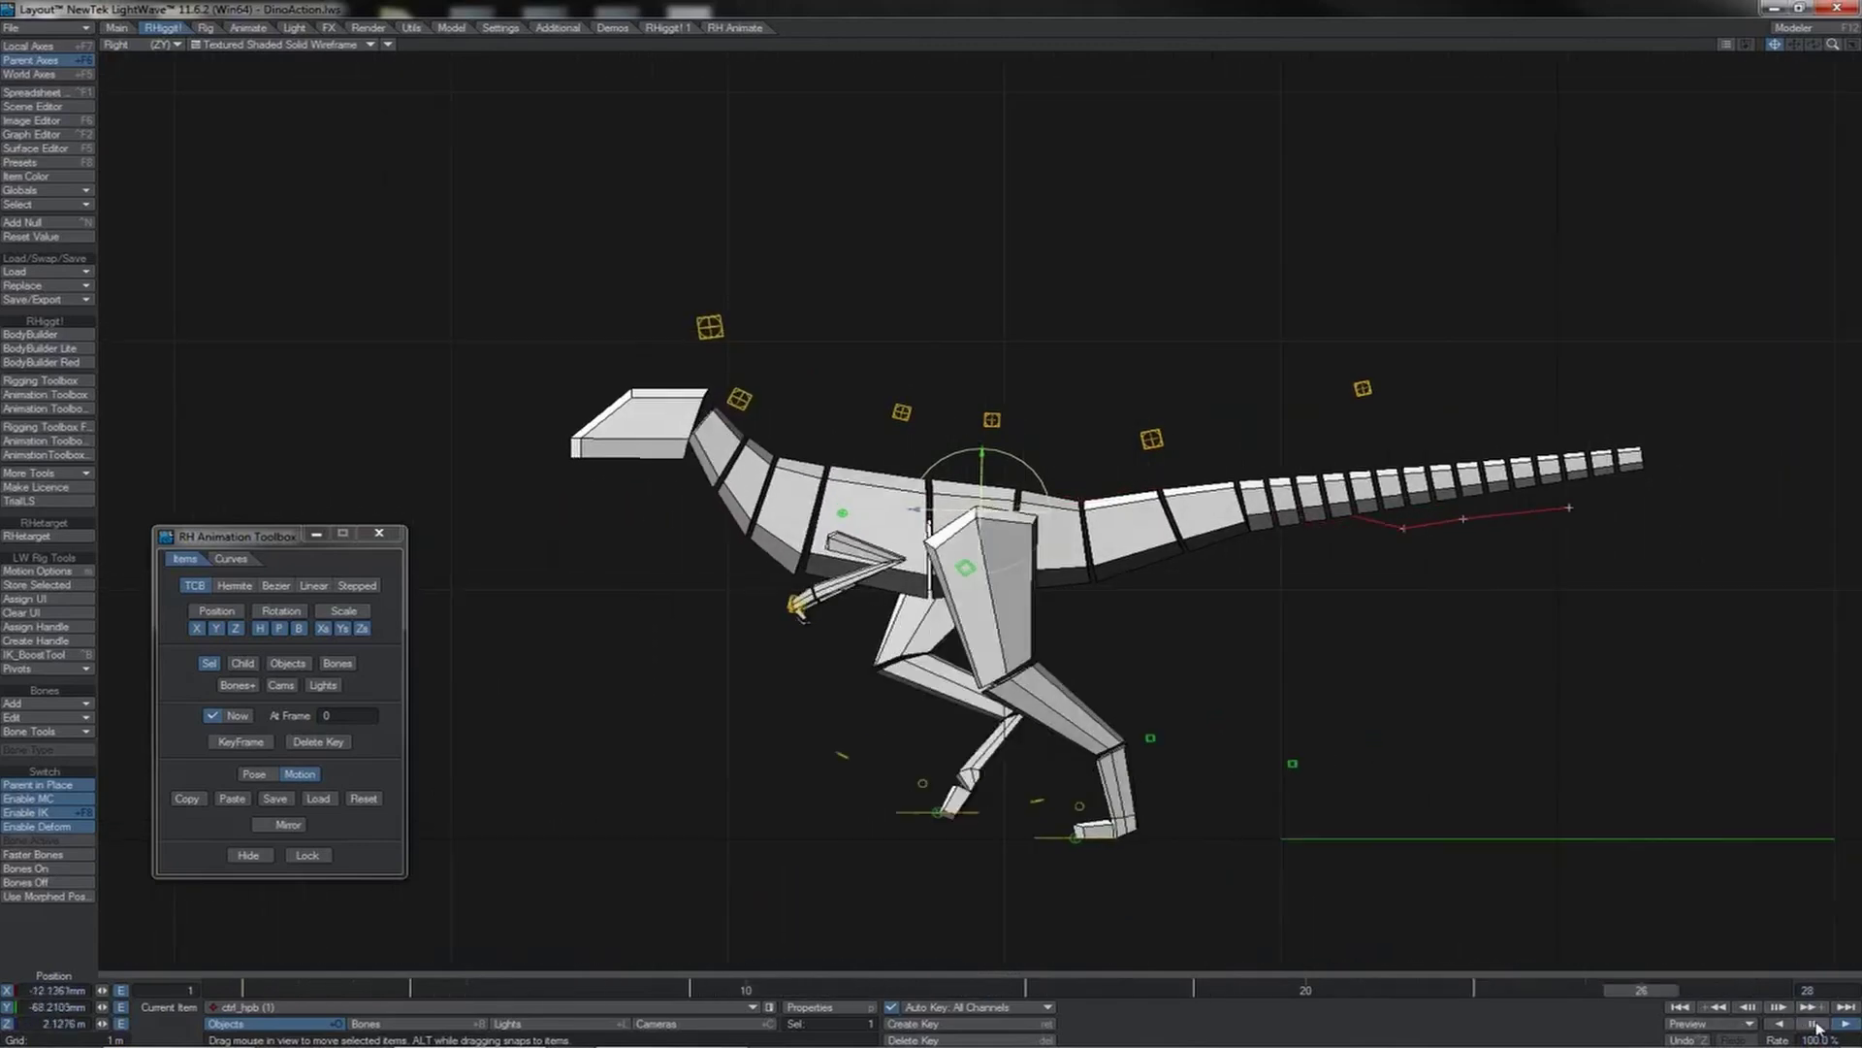
- In the Graph Editor, lower the hand control's Position Y keys to about 91.6 mm at frame 5 and nudge its Position Z keys
left_click(784, 617)
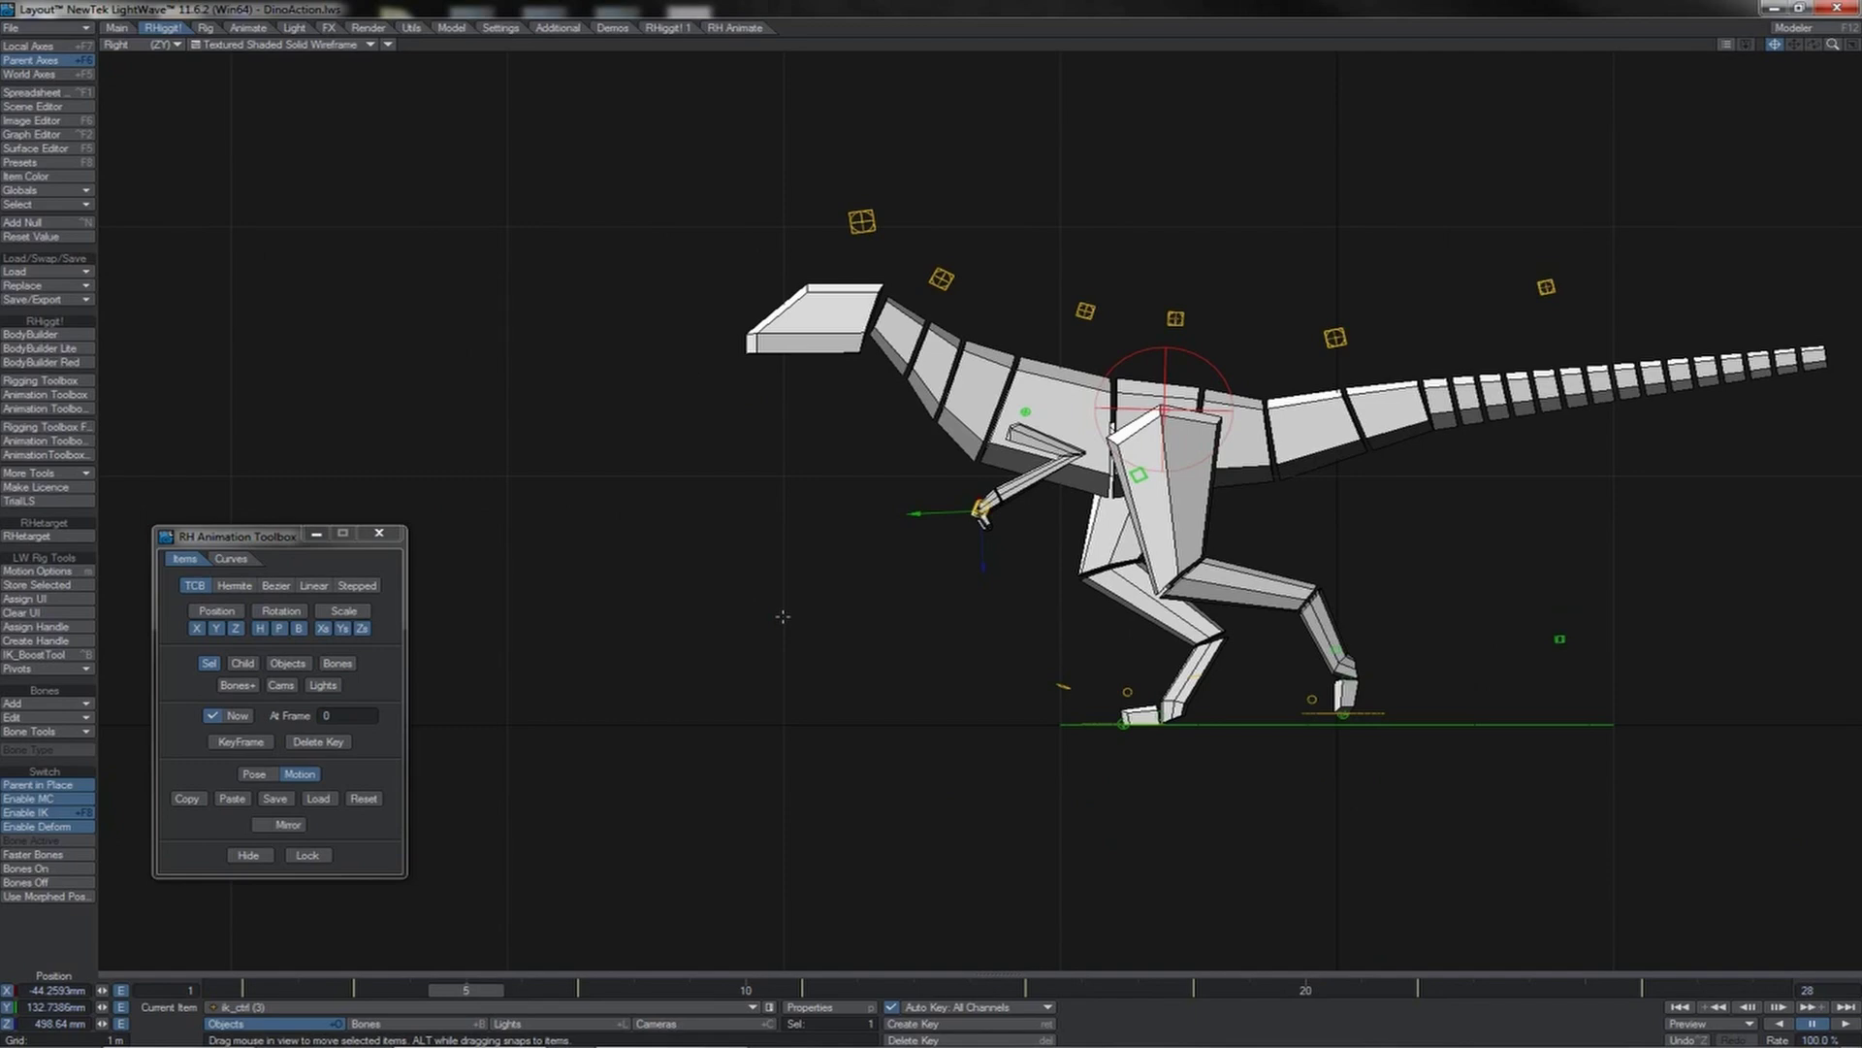
key("ctrl+F2")
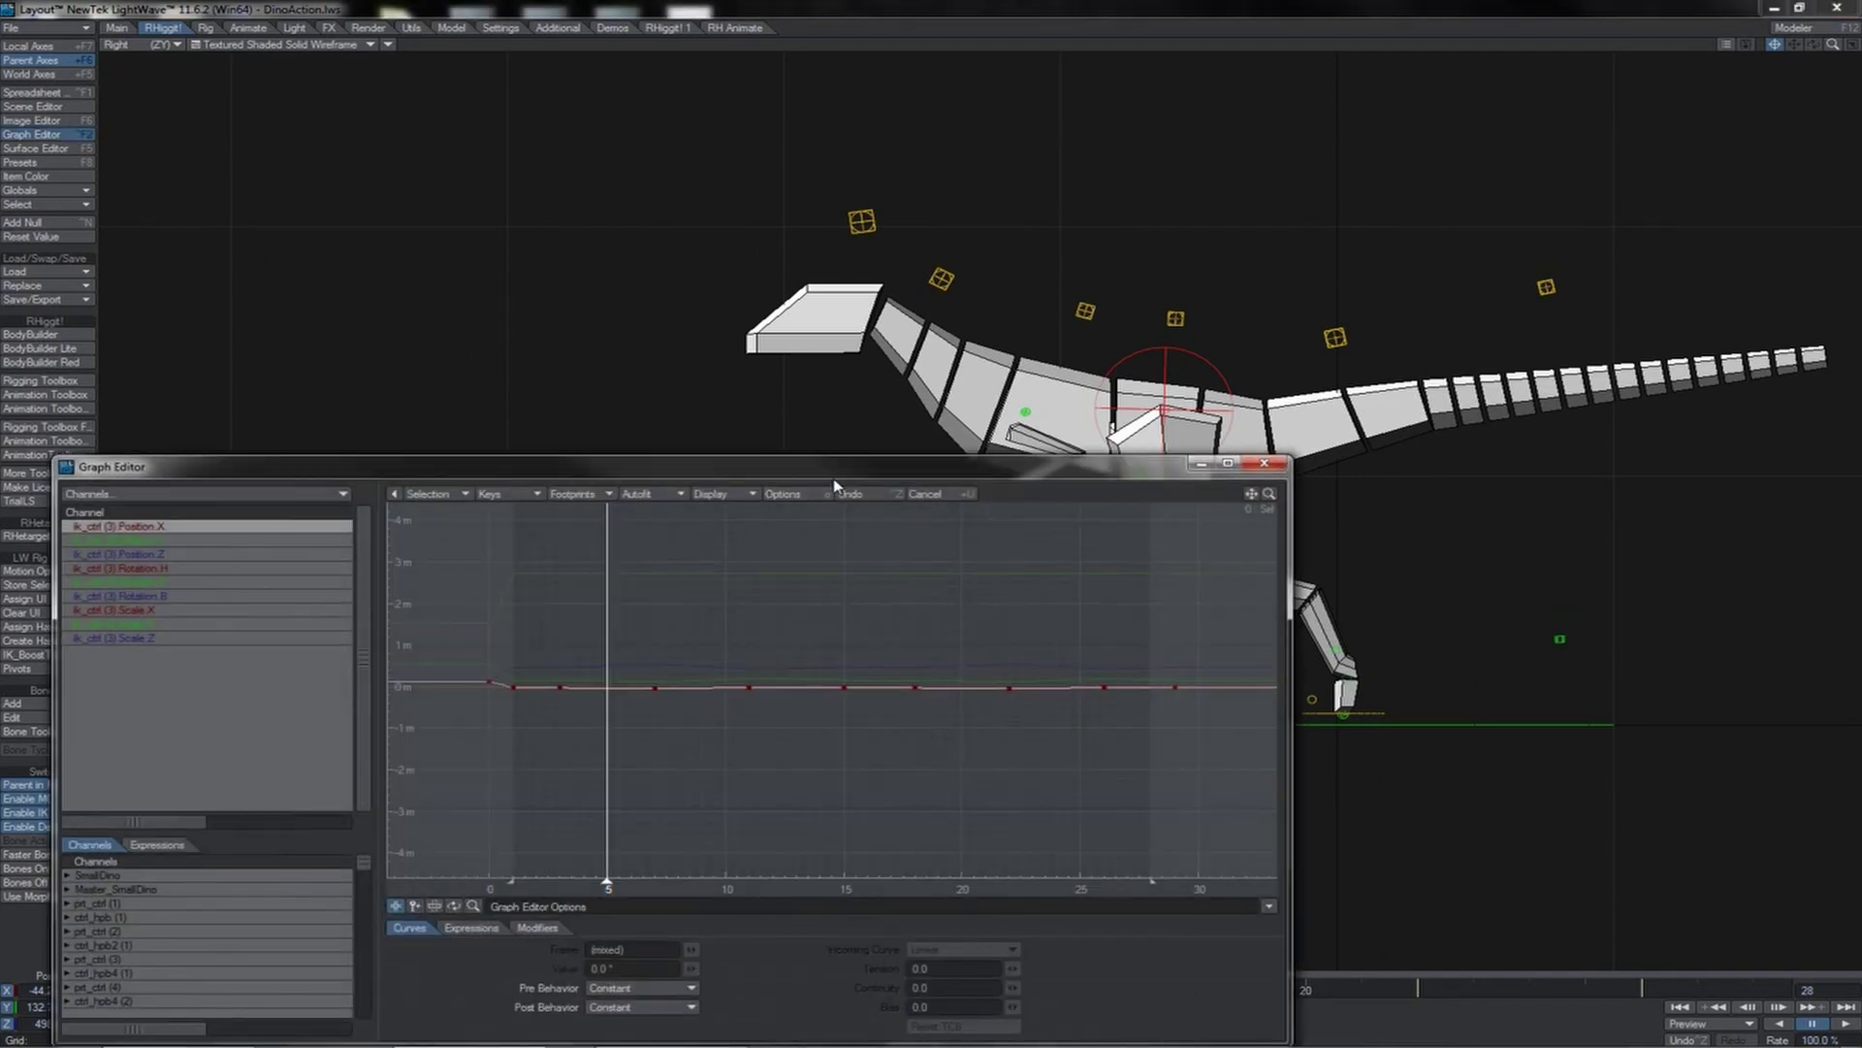
key("a")
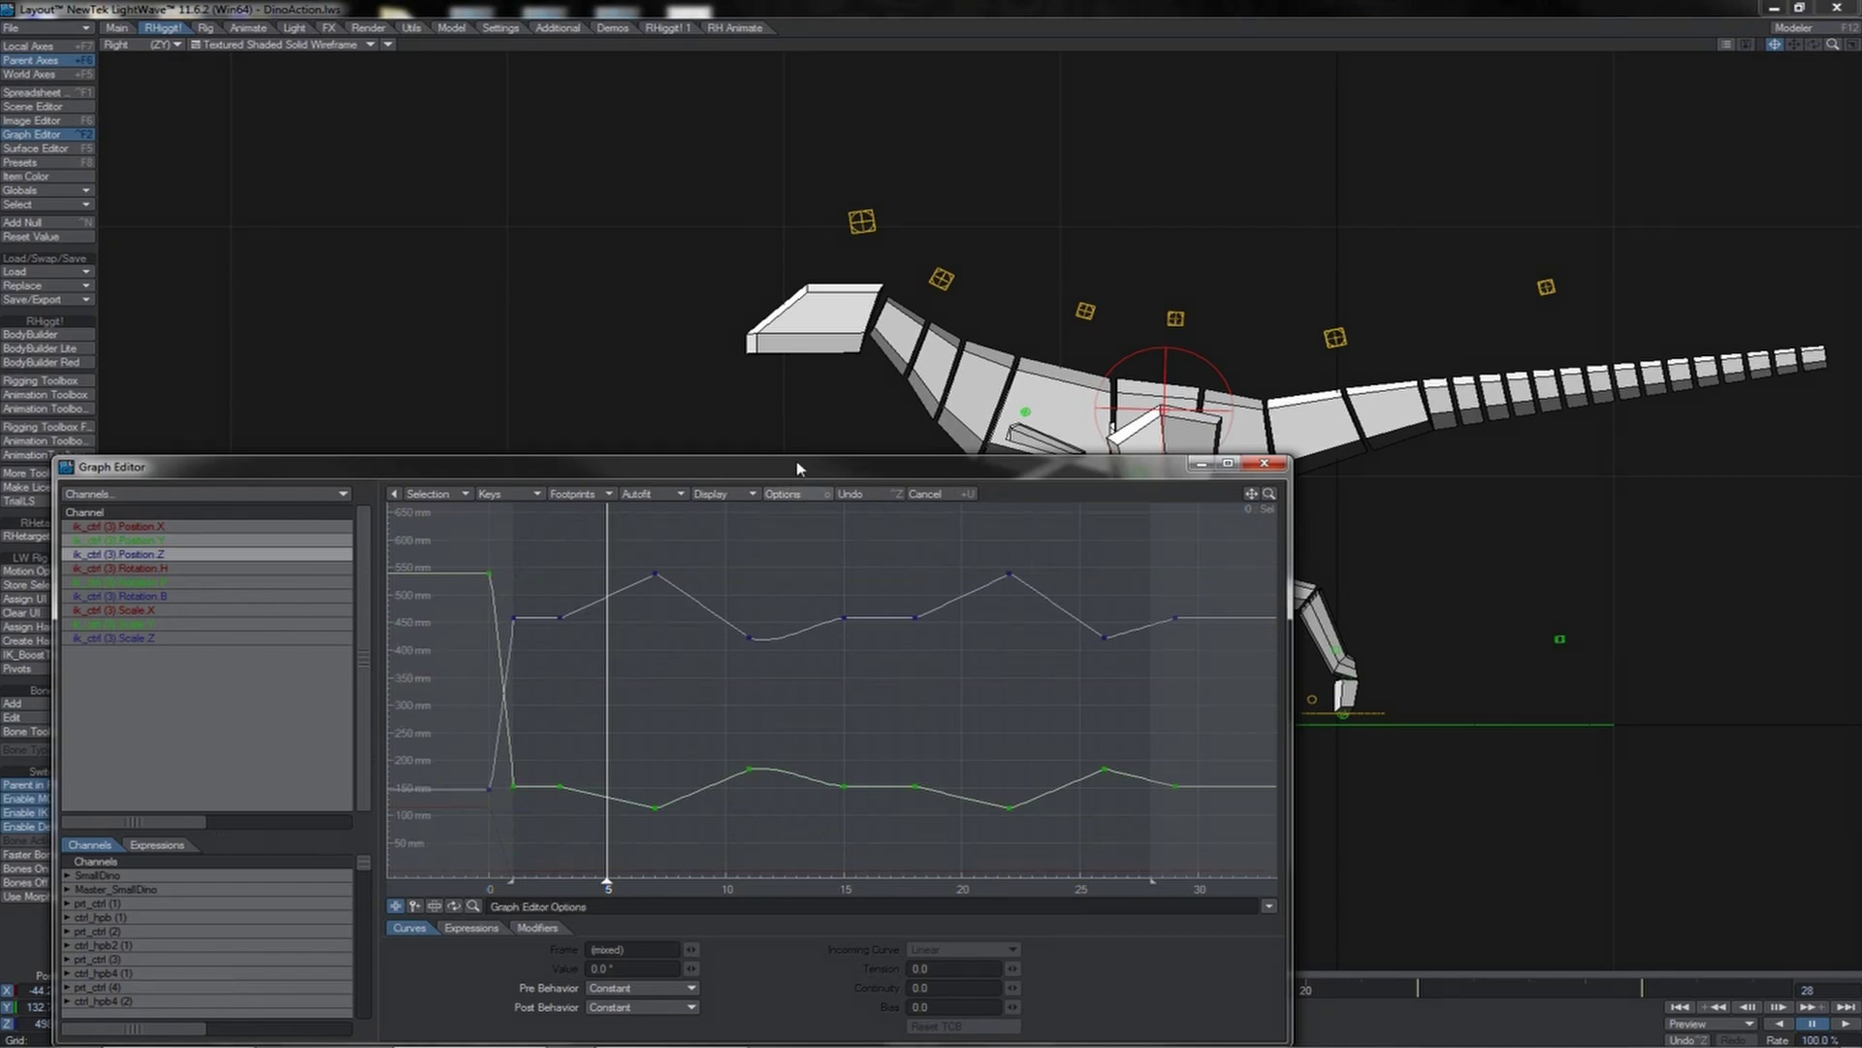
left_click_drag(793, 472, 281, 305)
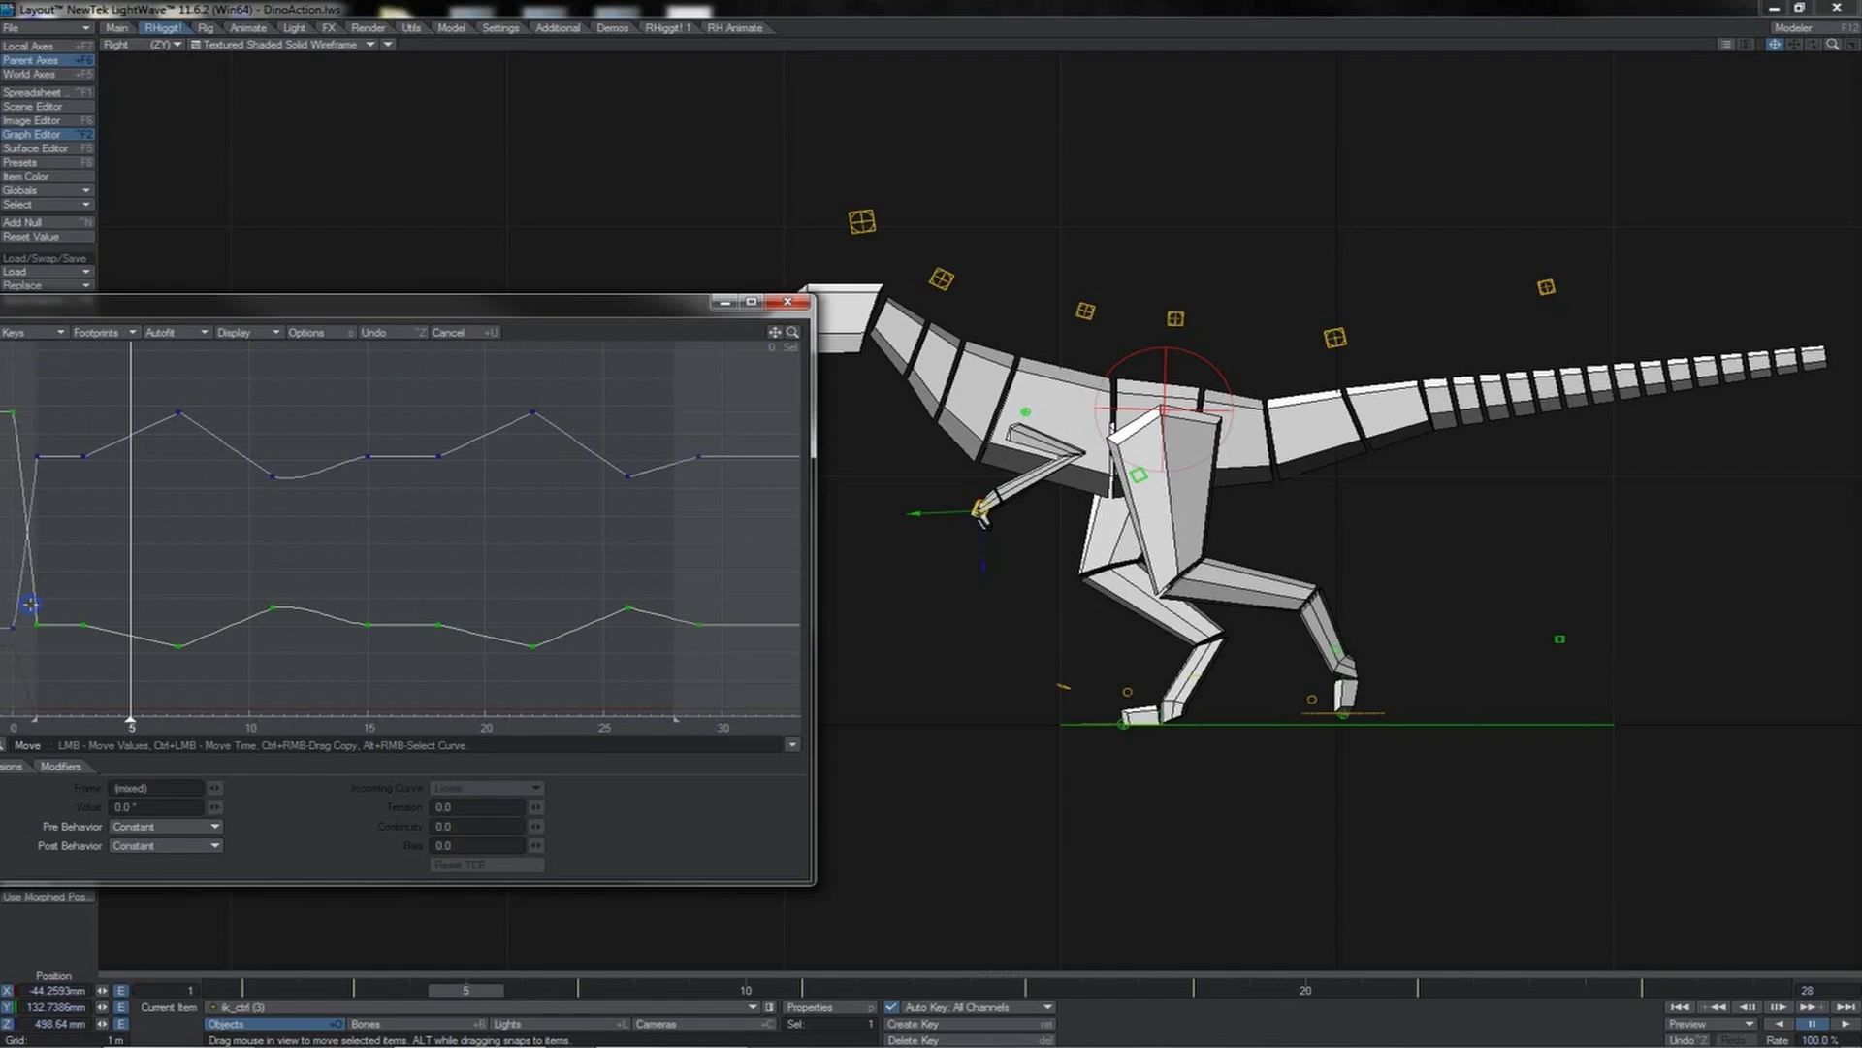
right_click_drag(31, 604, 728, 700)
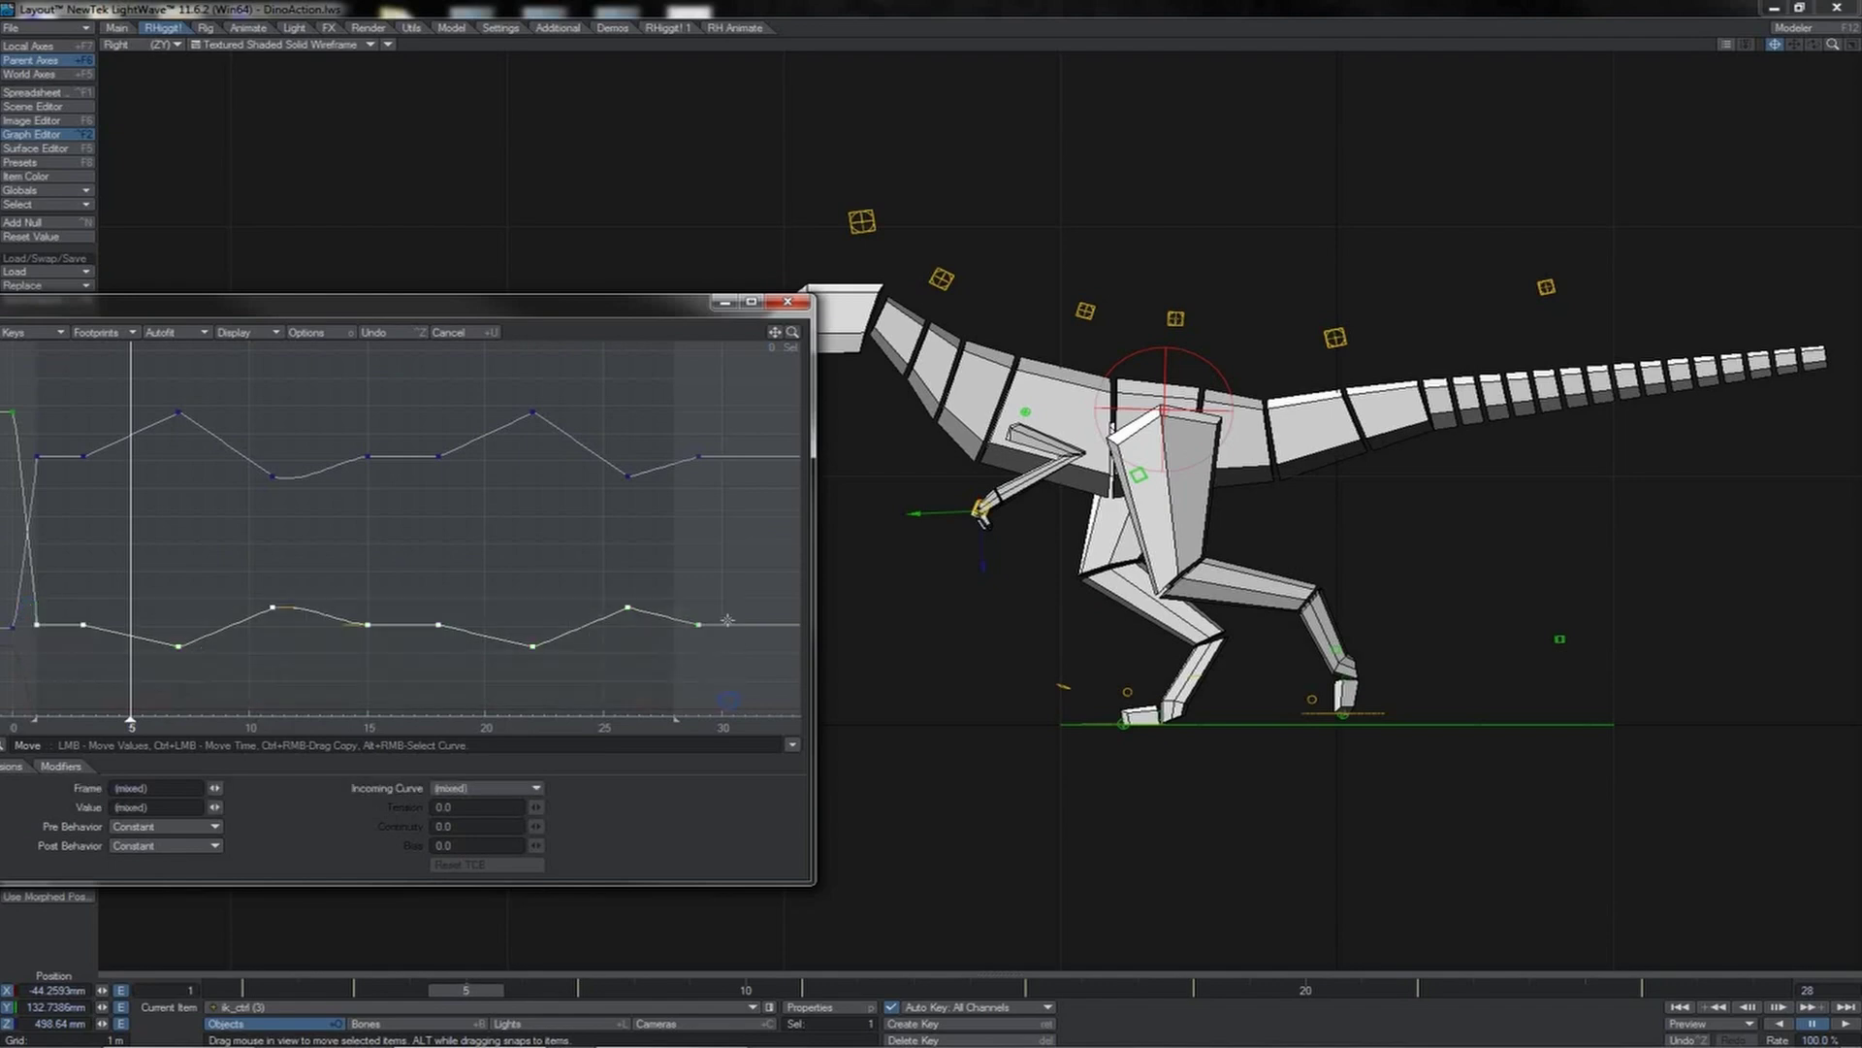
left_click_drag(716, 591, 417, 609)
right_click_drag(27, 365, 757, 512)
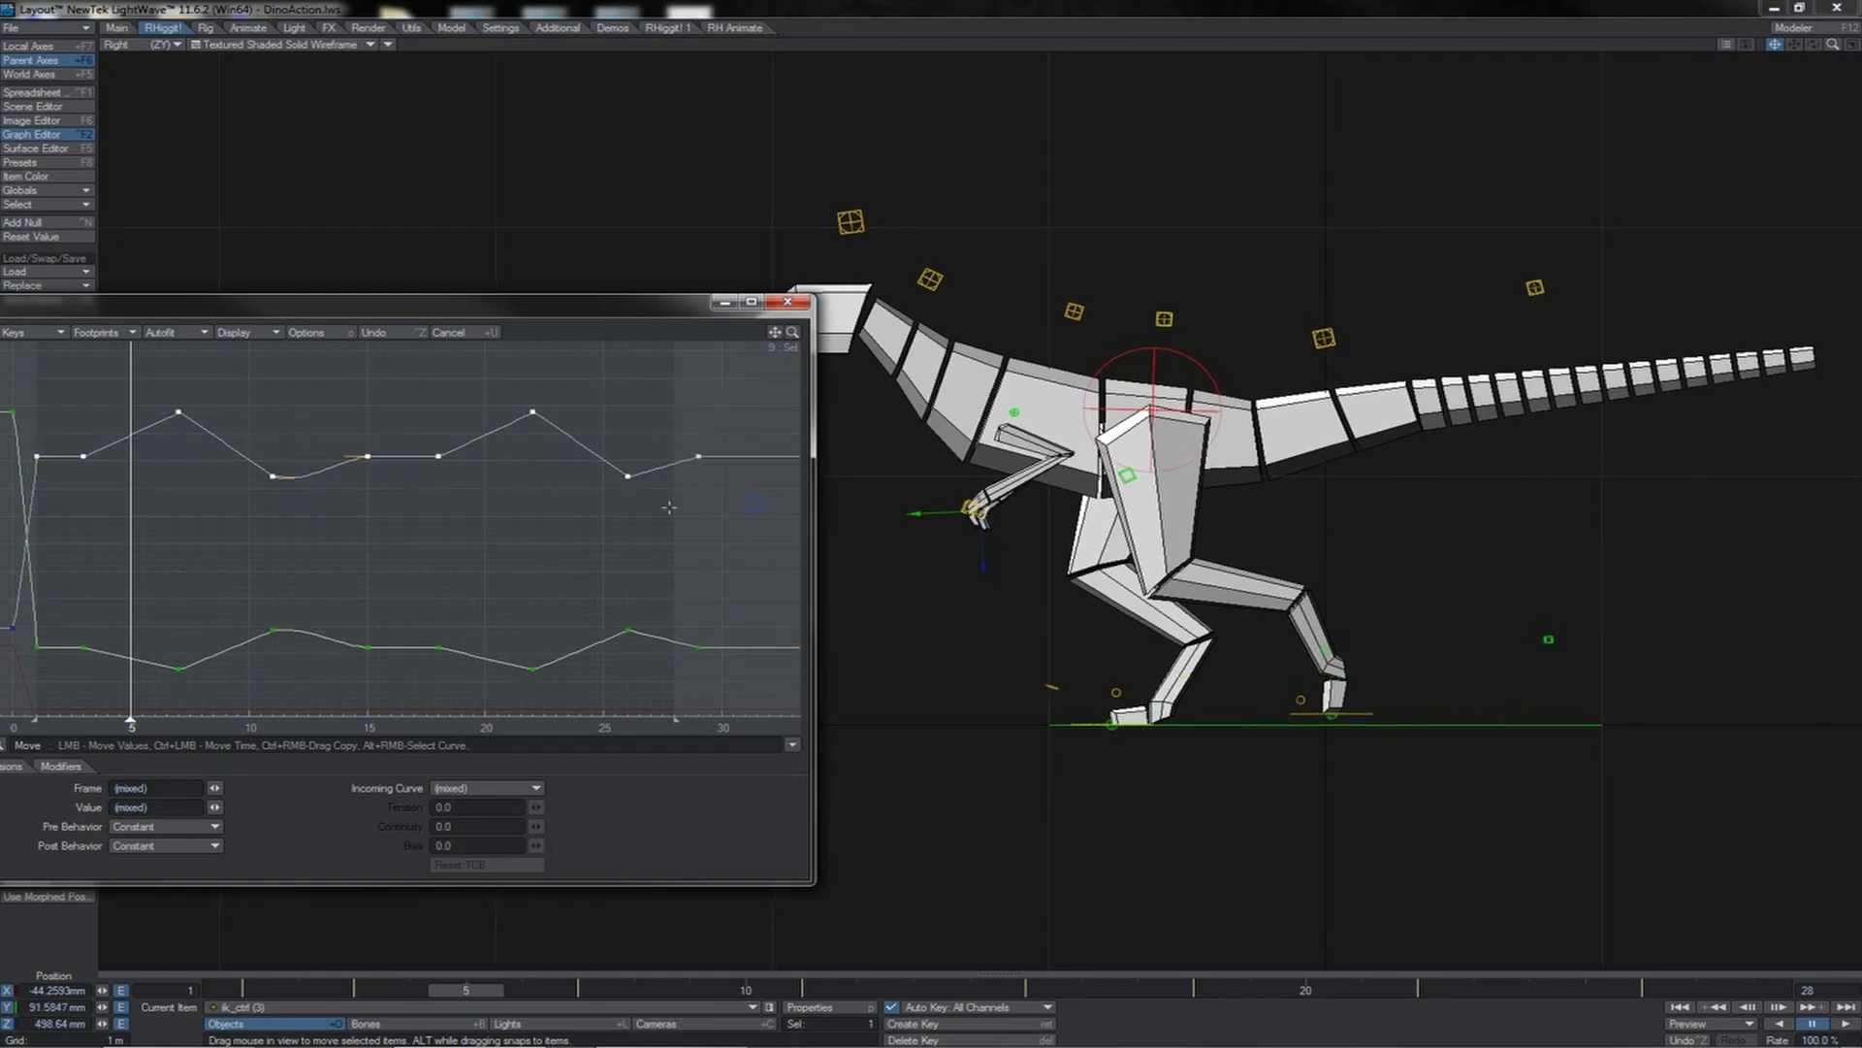
left_click_drag(596, 517, 597, 505)
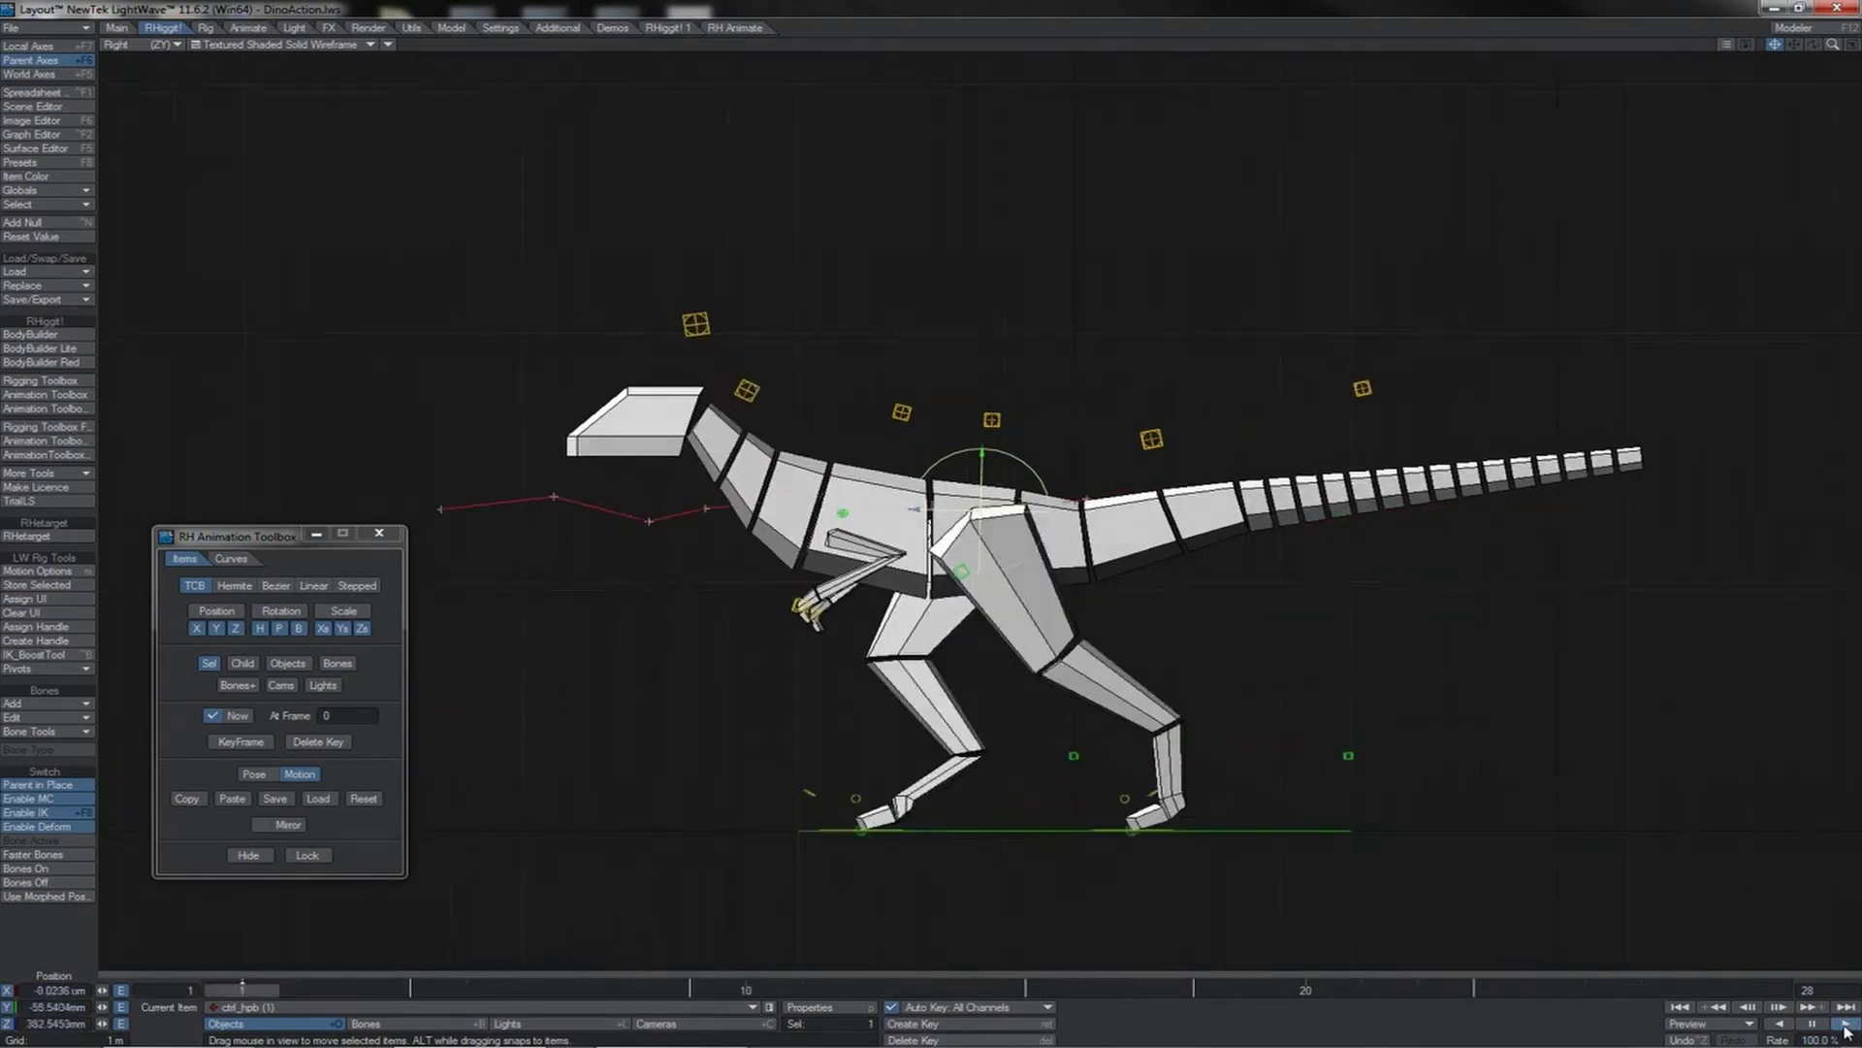
- Close the RH Animation Toolbox and review the walk from an orbited perspective view
left_click(379, 533)
key("4")
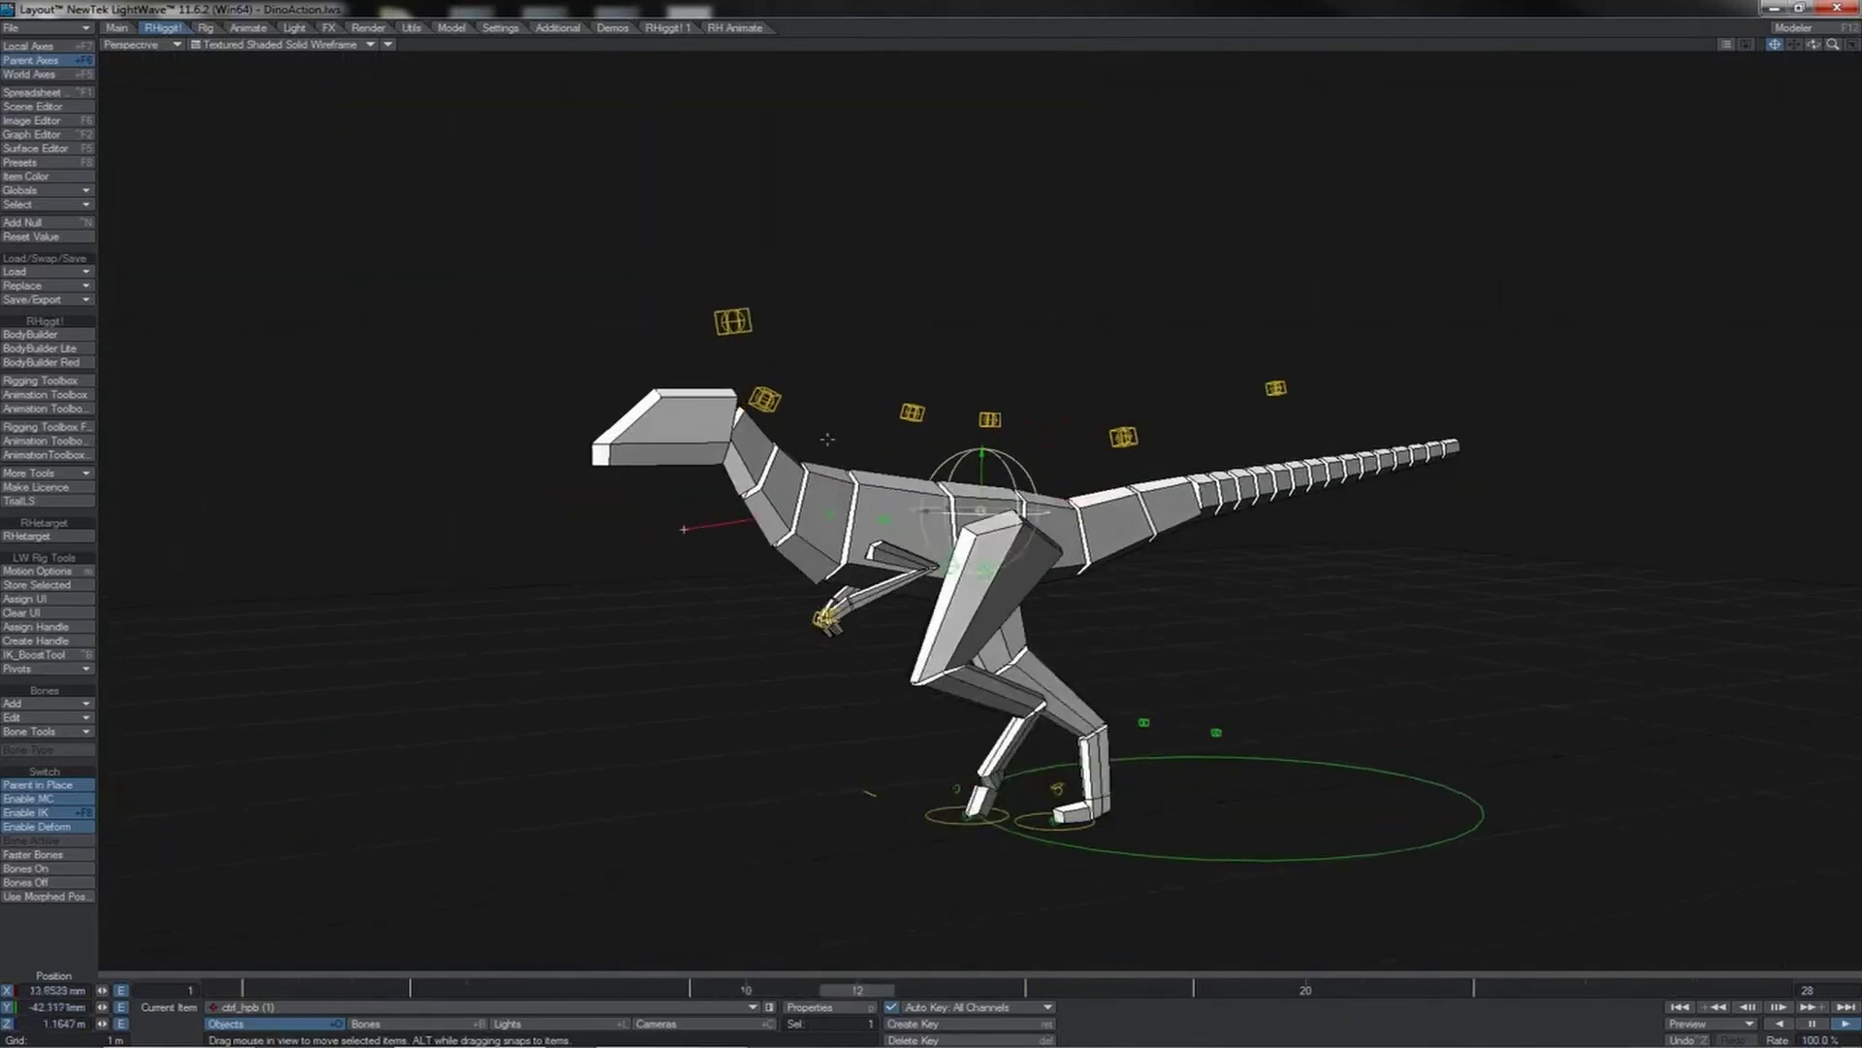
left_click_drag(1814, 44, 1851, 28)
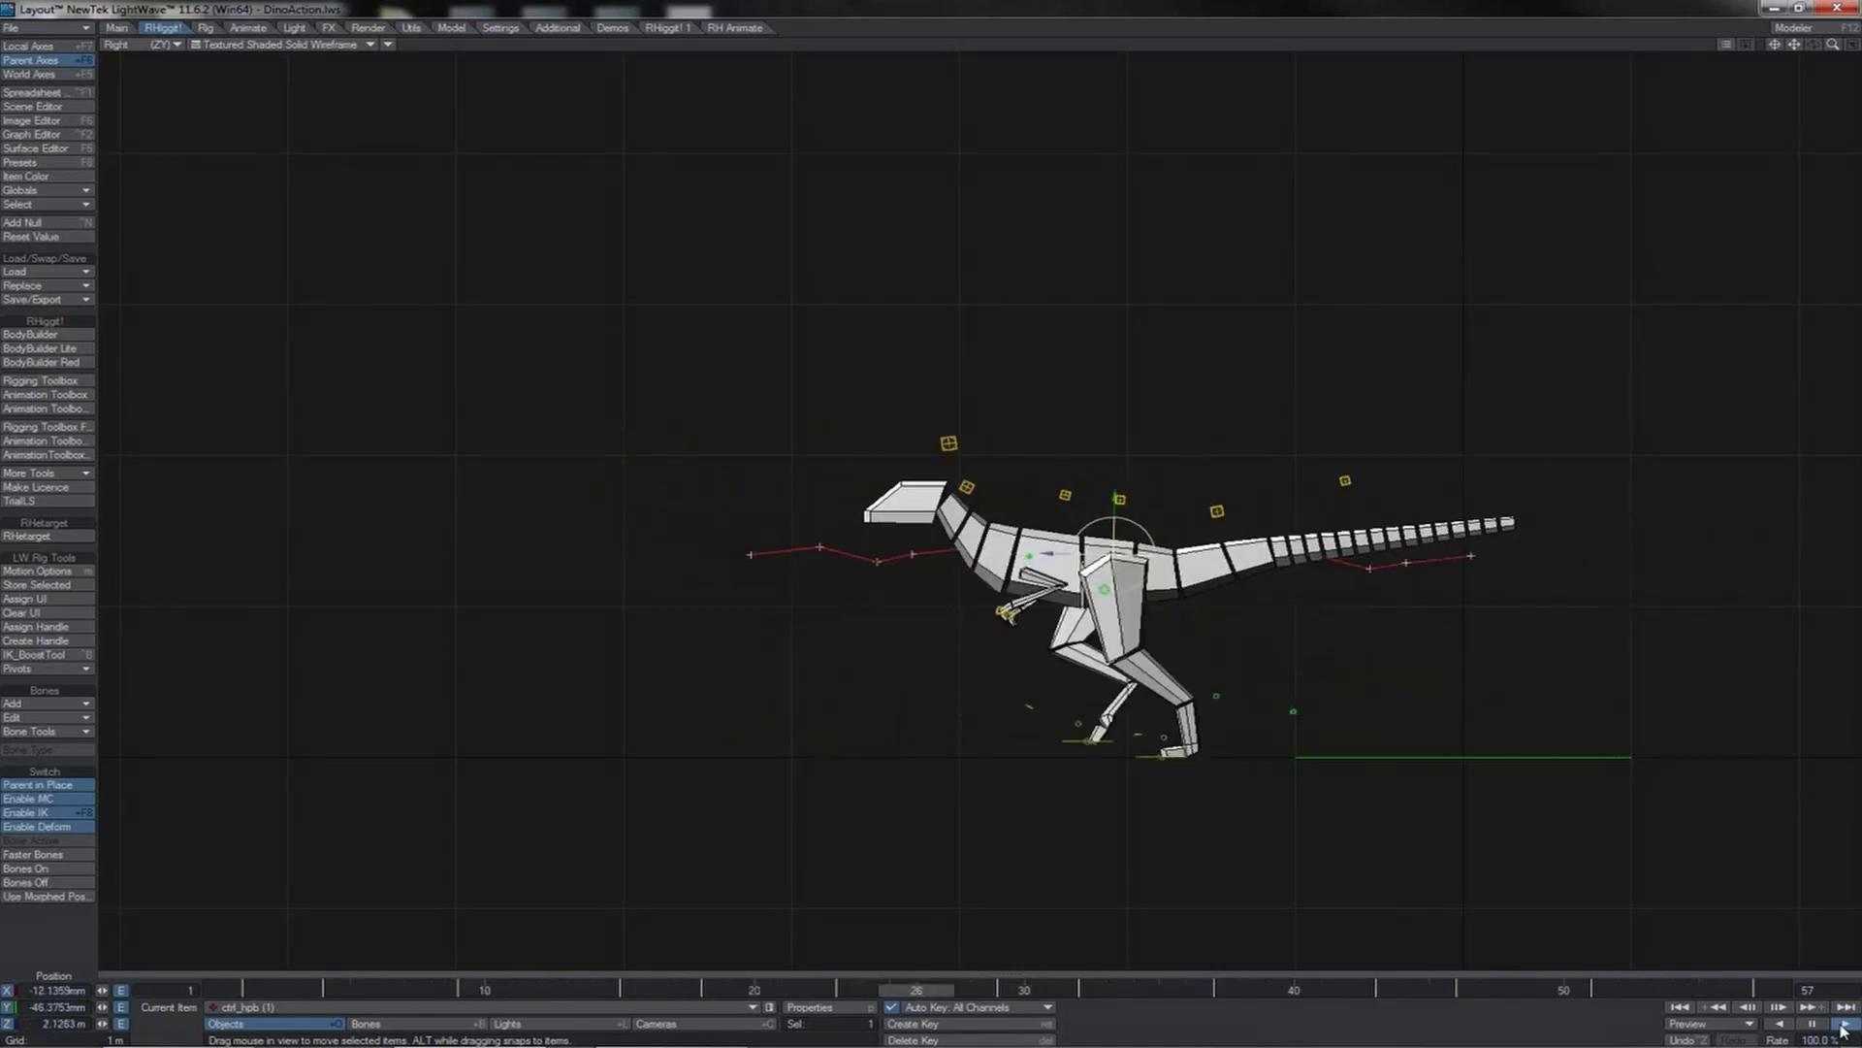
- Delete the tail base control's Rotation P keys after frame 1 in the Graph Editor
key("ctrl+F2")
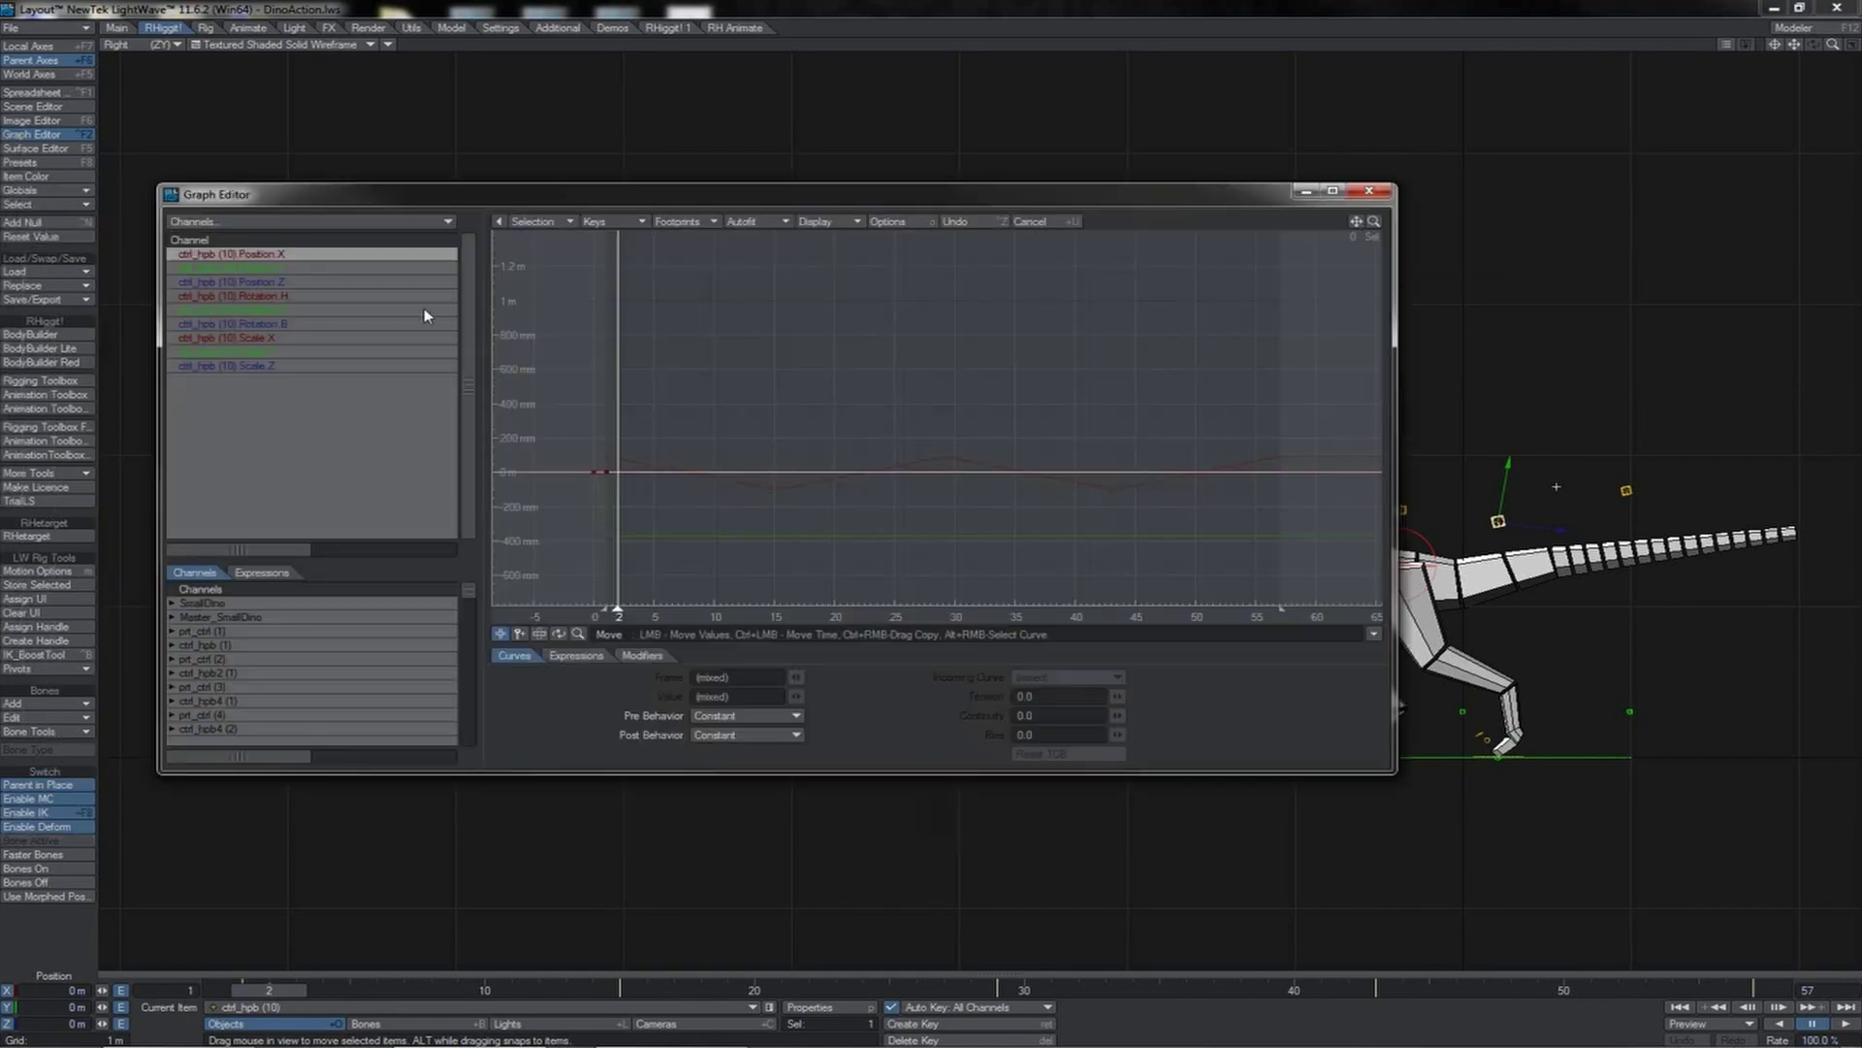
left_click(420, 310)
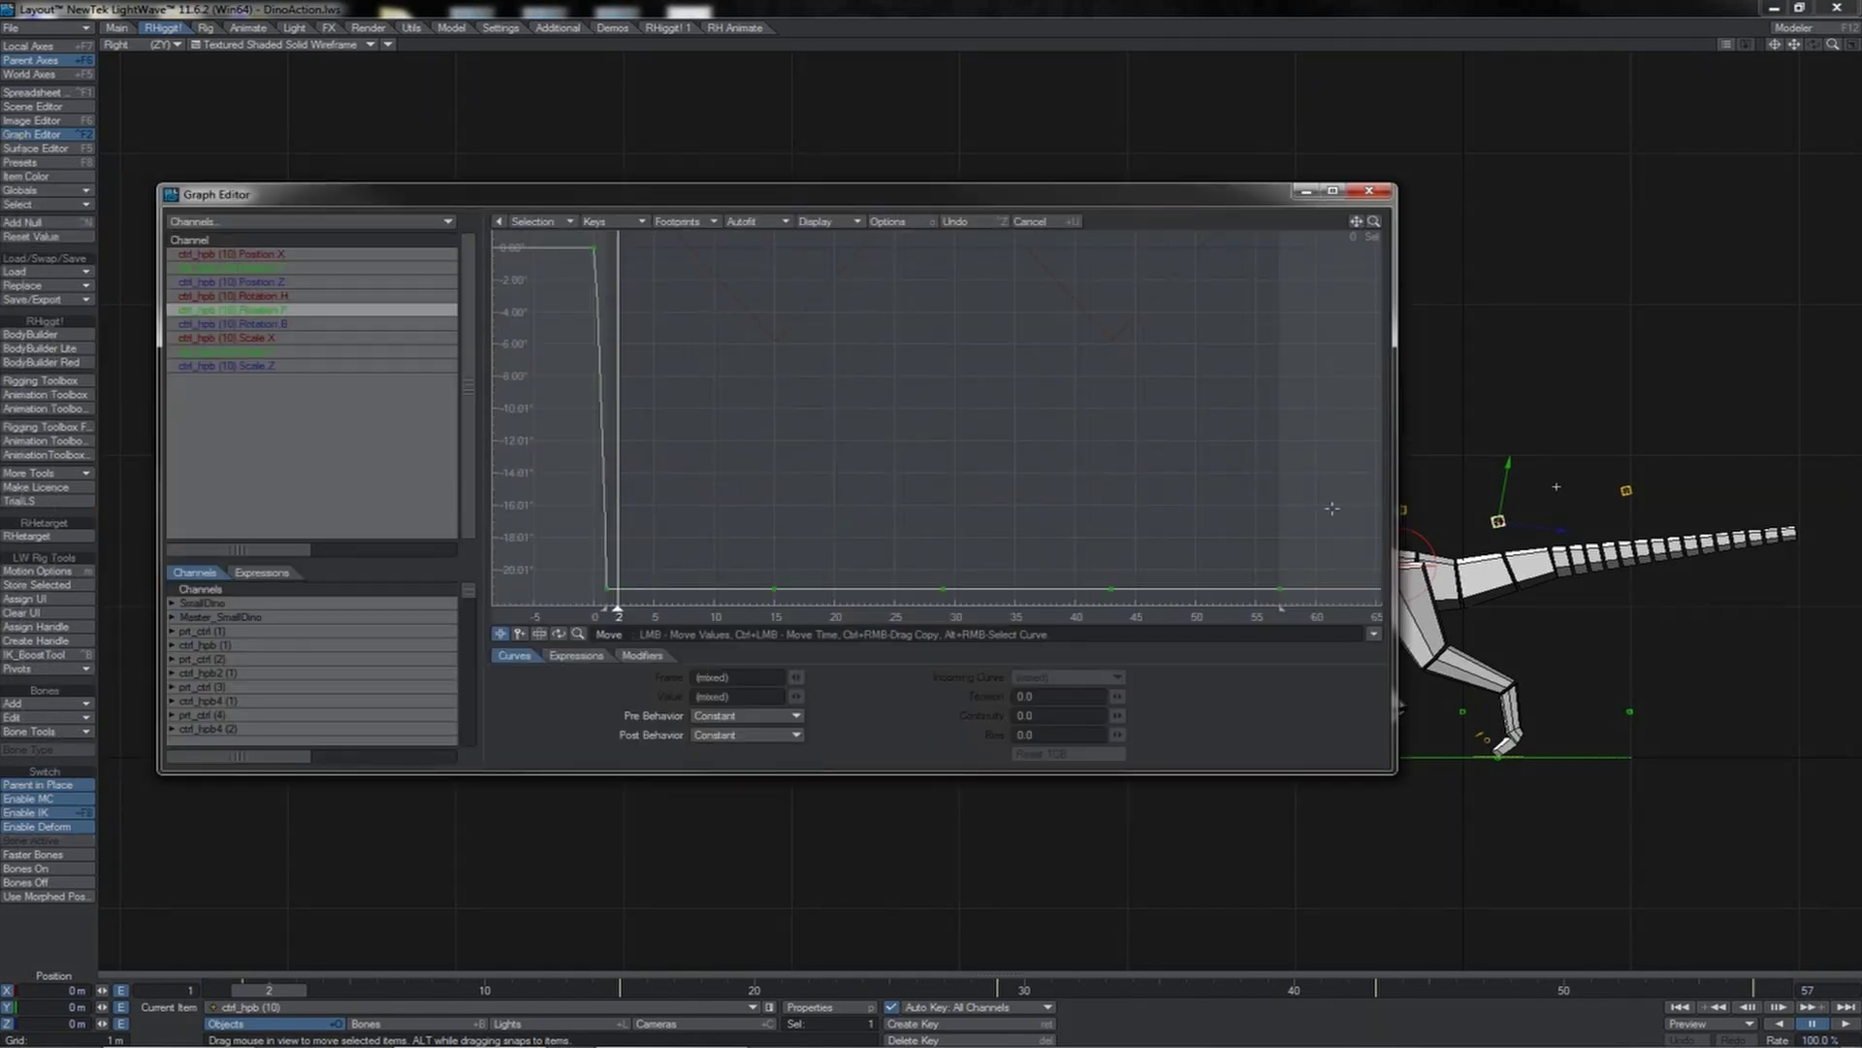
right_click_drag(1335, 506, 681, 612)
key("Delete")
left_click(1362, 193)
- At frame 1, set the tail base control's pitch to -10.40° and adjust the tail tip control's pitch for a slight upward curve
key("y")
key("Left")
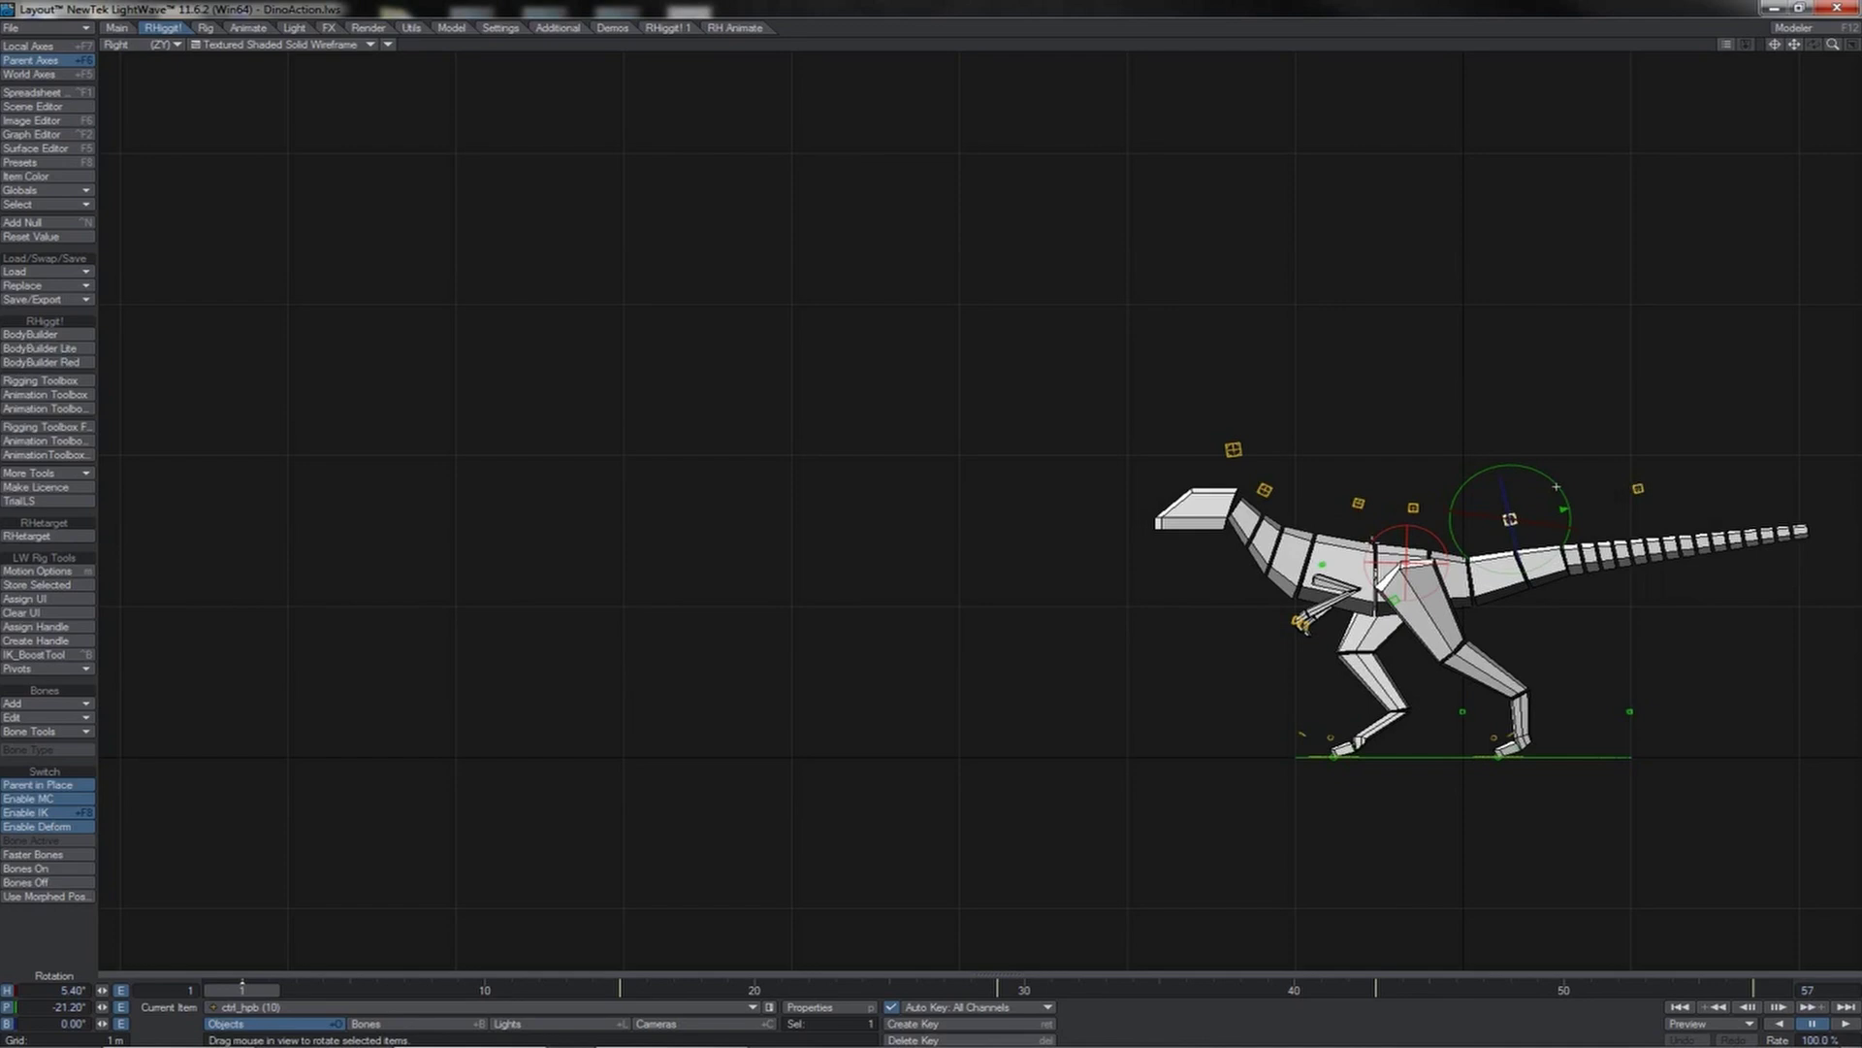
left_click_drag(1526, 457, 1526, 504)
key("Down")
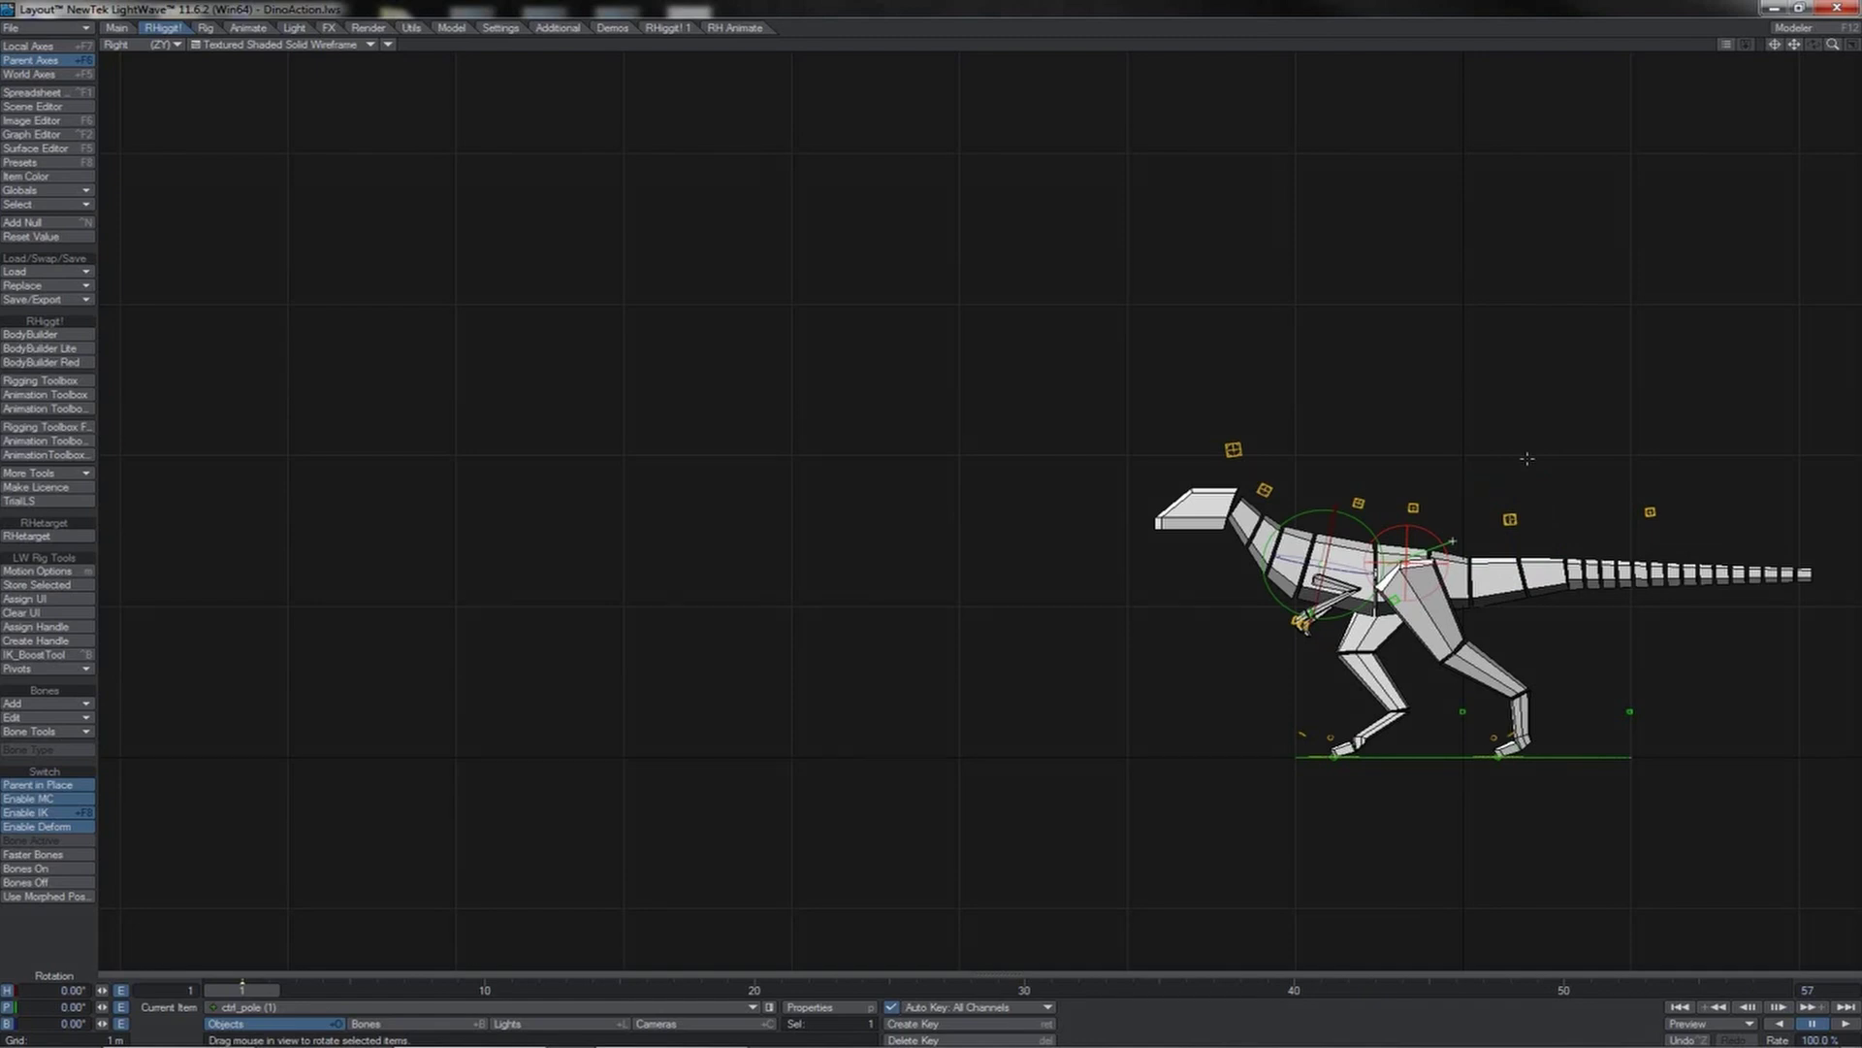
key("Down")
key("Down")
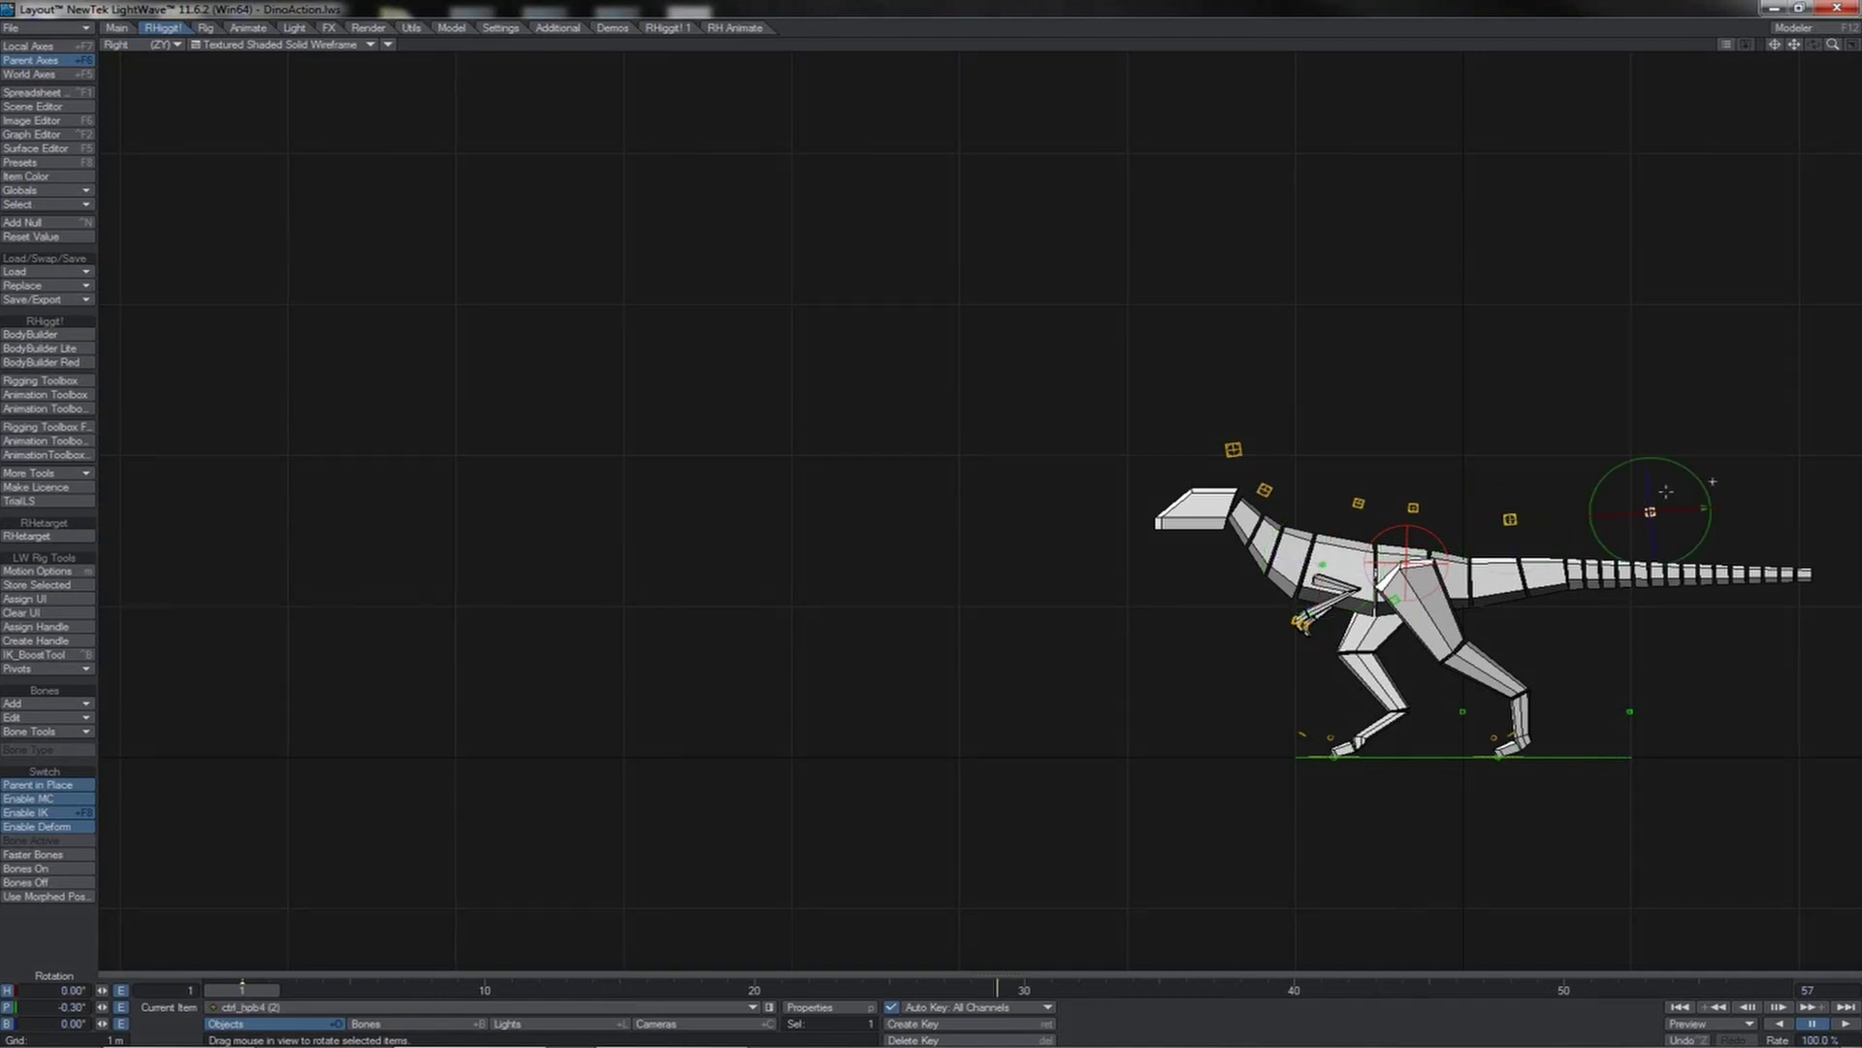
left_click_drag(1700, 472, 1699, 449)
key("Up")
key("Up")
left_click(1650, 512)
left_click(1510, 520)
left_click_drag(1556, 482, 1555, 486)
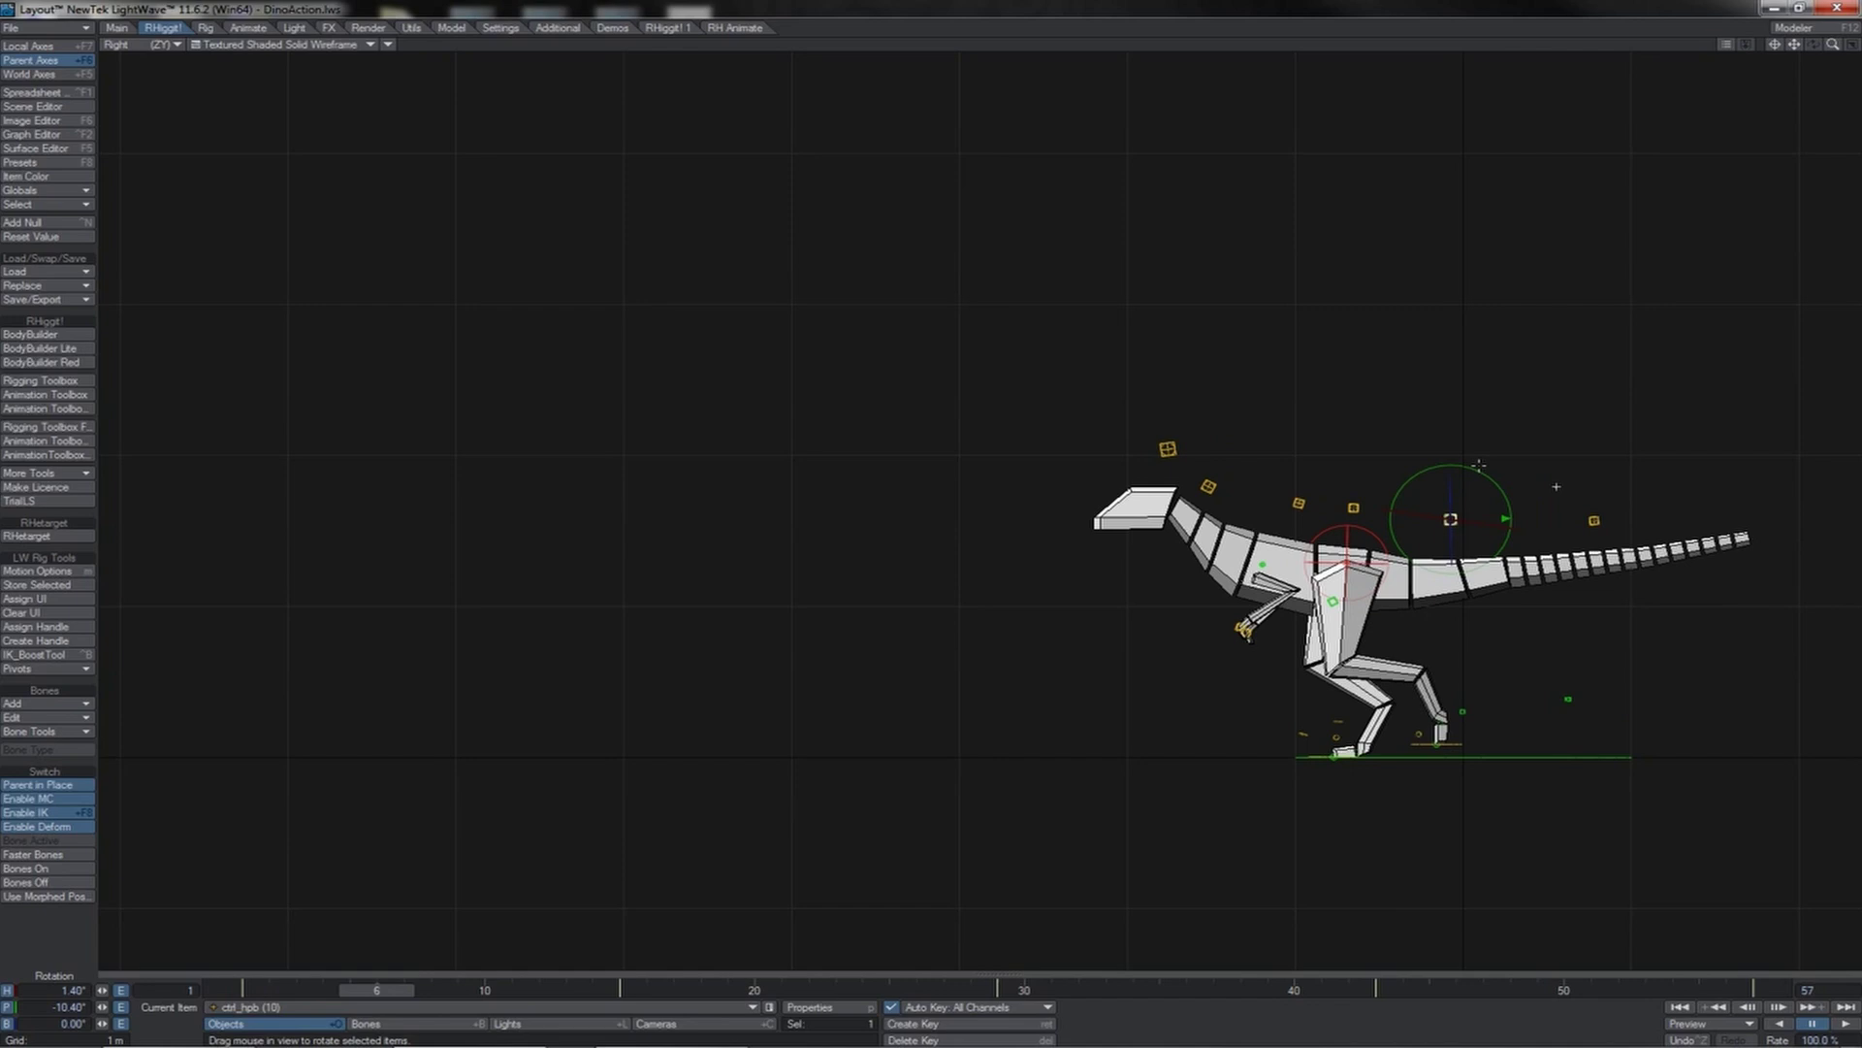
- Key the tail base control's pitch at -2.00° on frame 6 and compare it with the frame 1 pose
left_click_drag(1556, 486, 1556, 486)
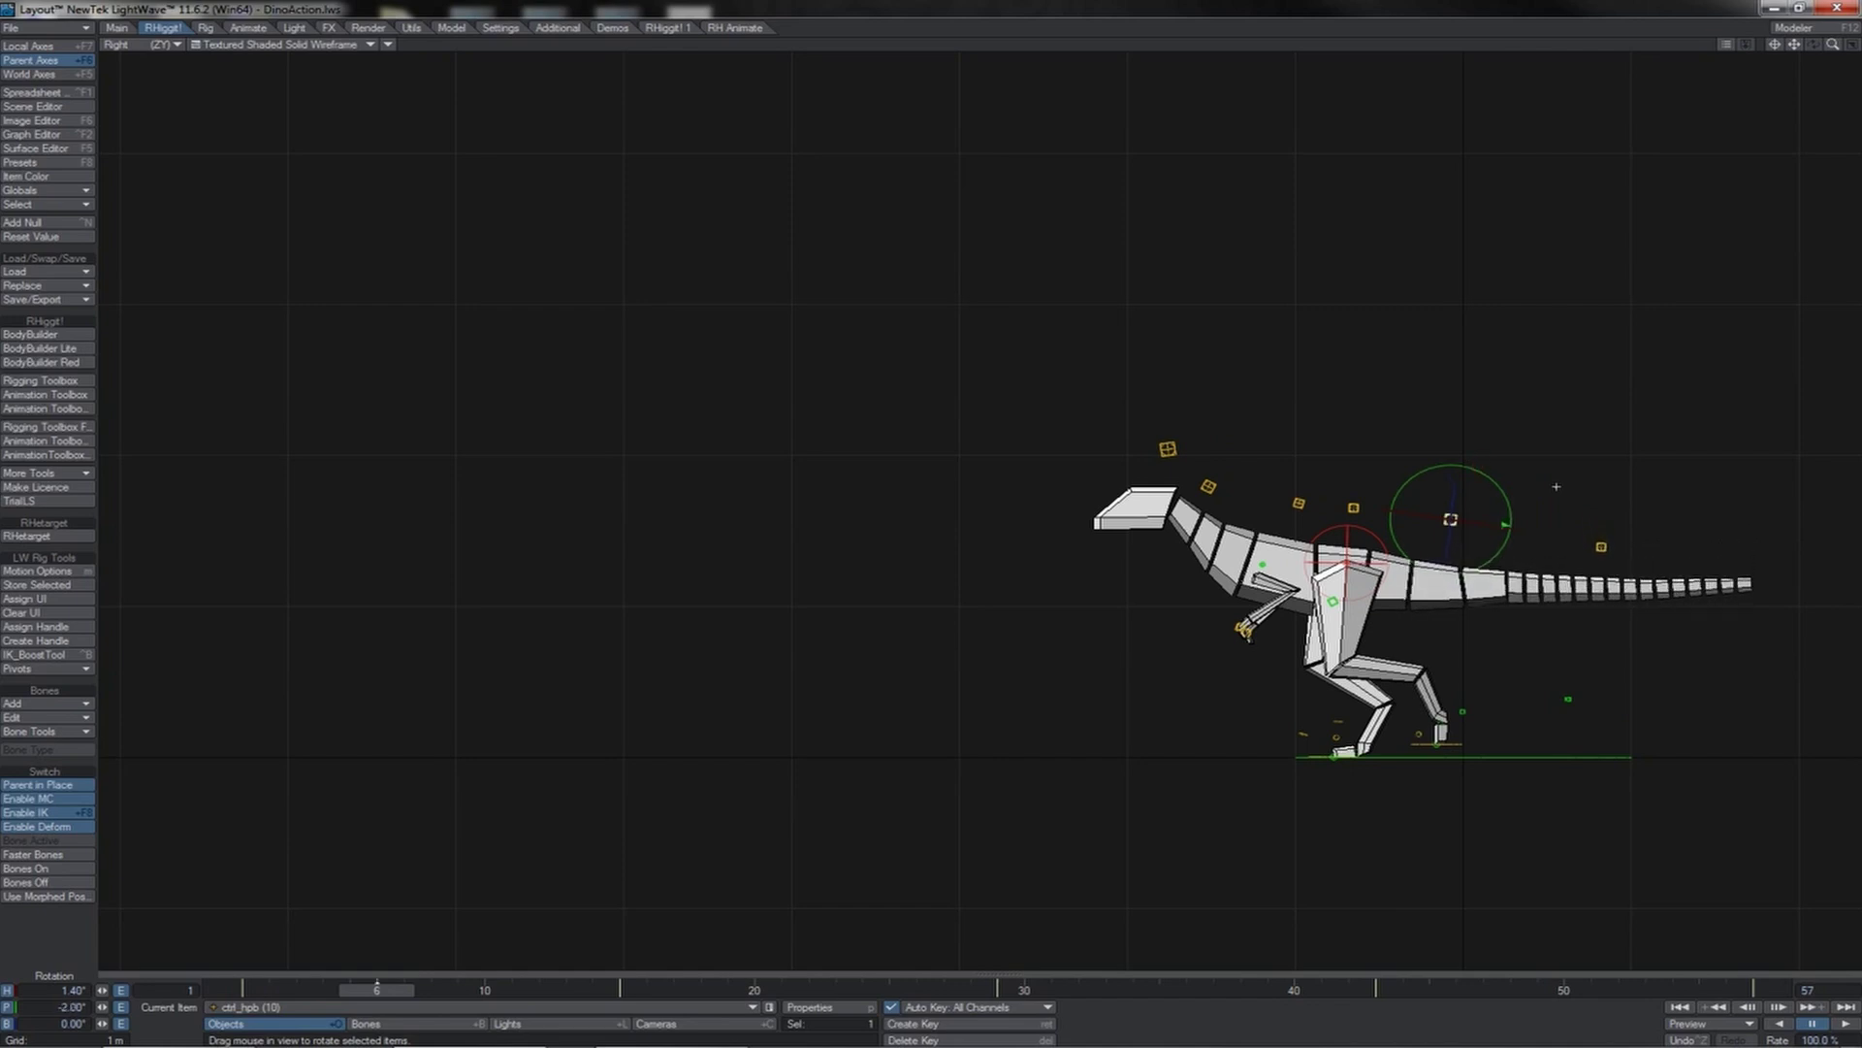
key("shift+Left")
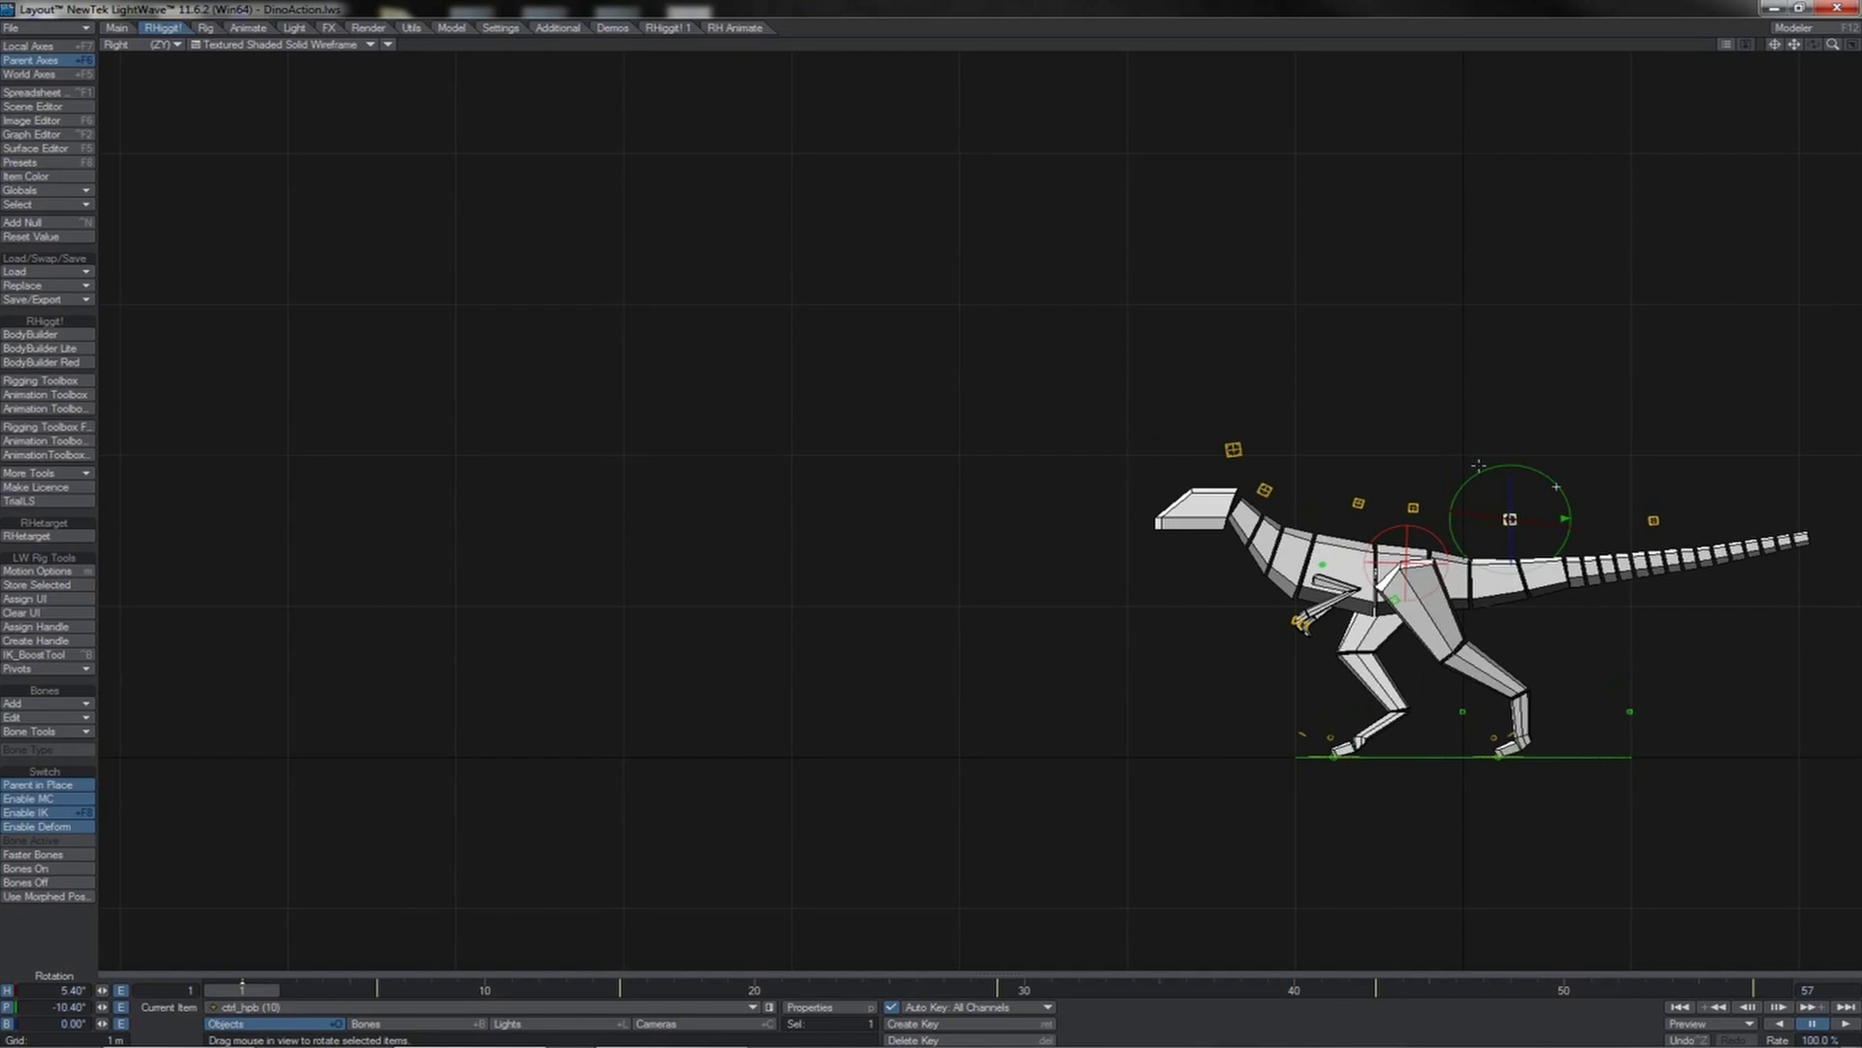
key("Right")
key("Right")
key("Right")
key("Right")
key("Right")
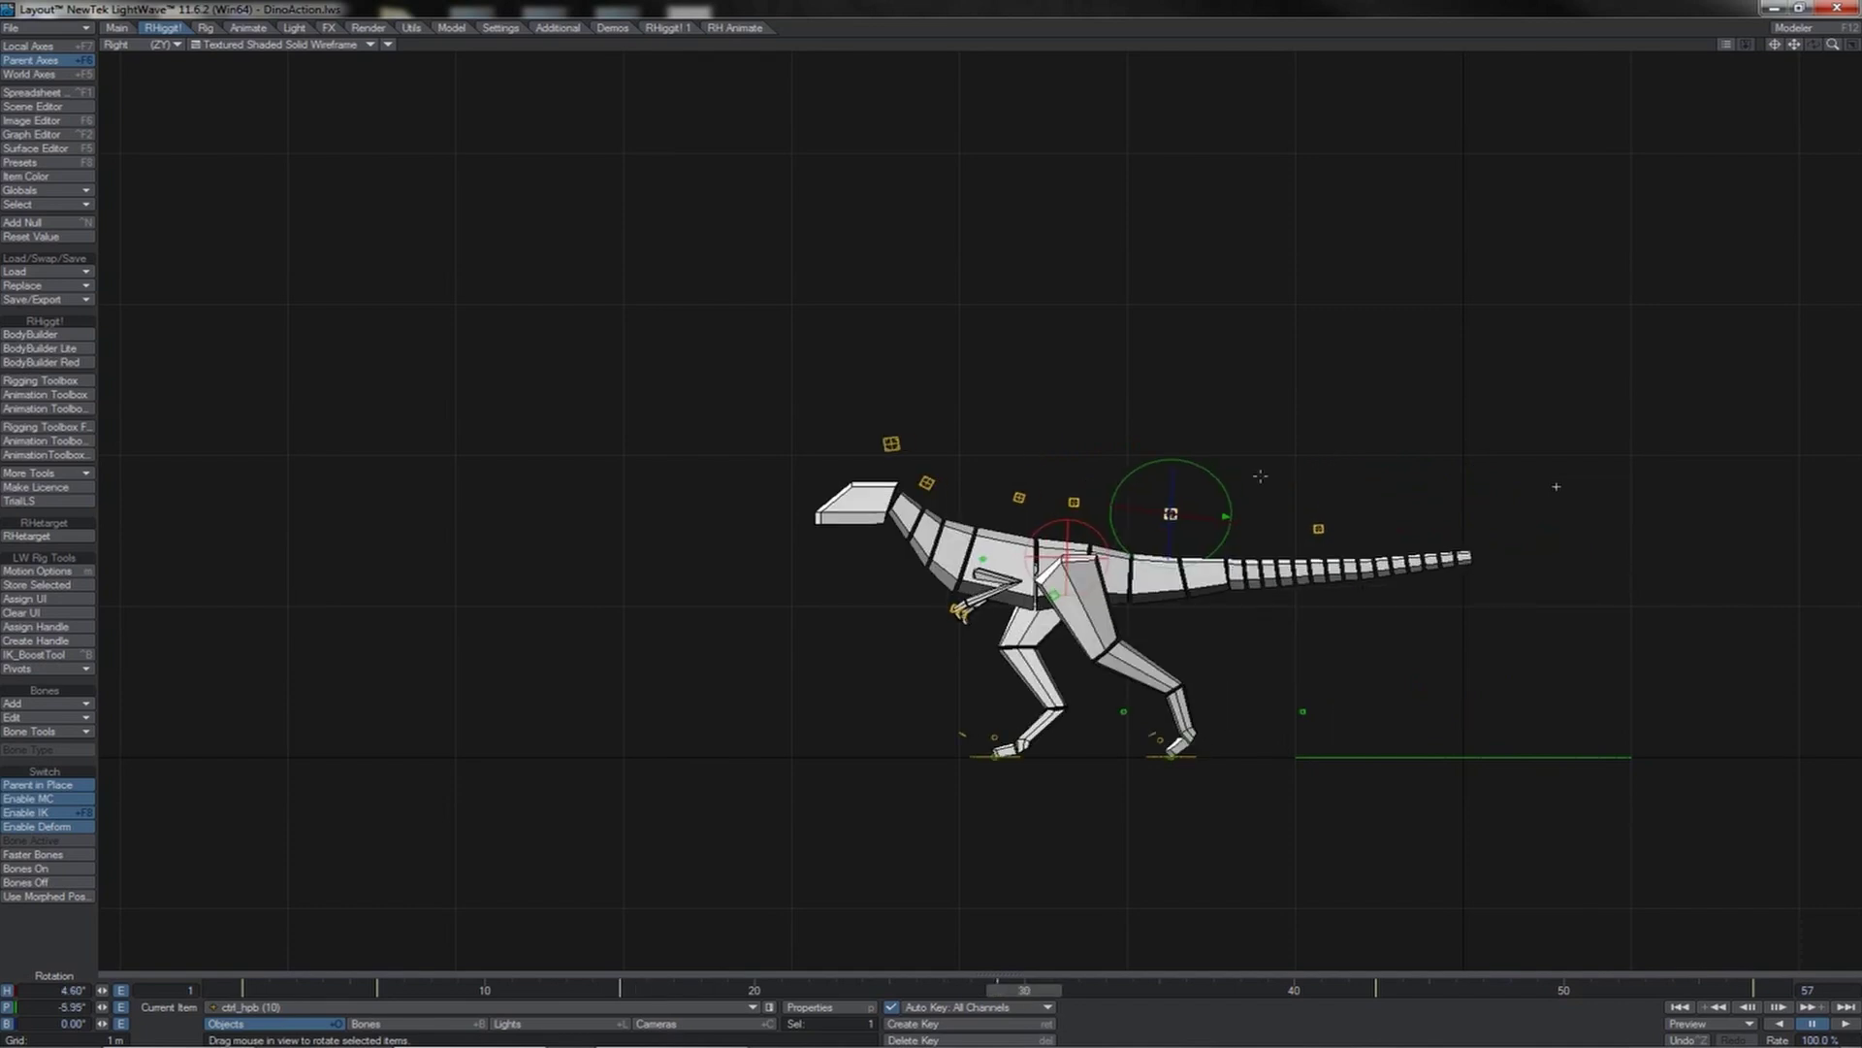
- Key the tail base control's pitch at about -6.4° on frame 35, -12° on frame 21 and -14.5° on frame 49, and check the motion
left_click_drag(1166, 484, 1166, 486)
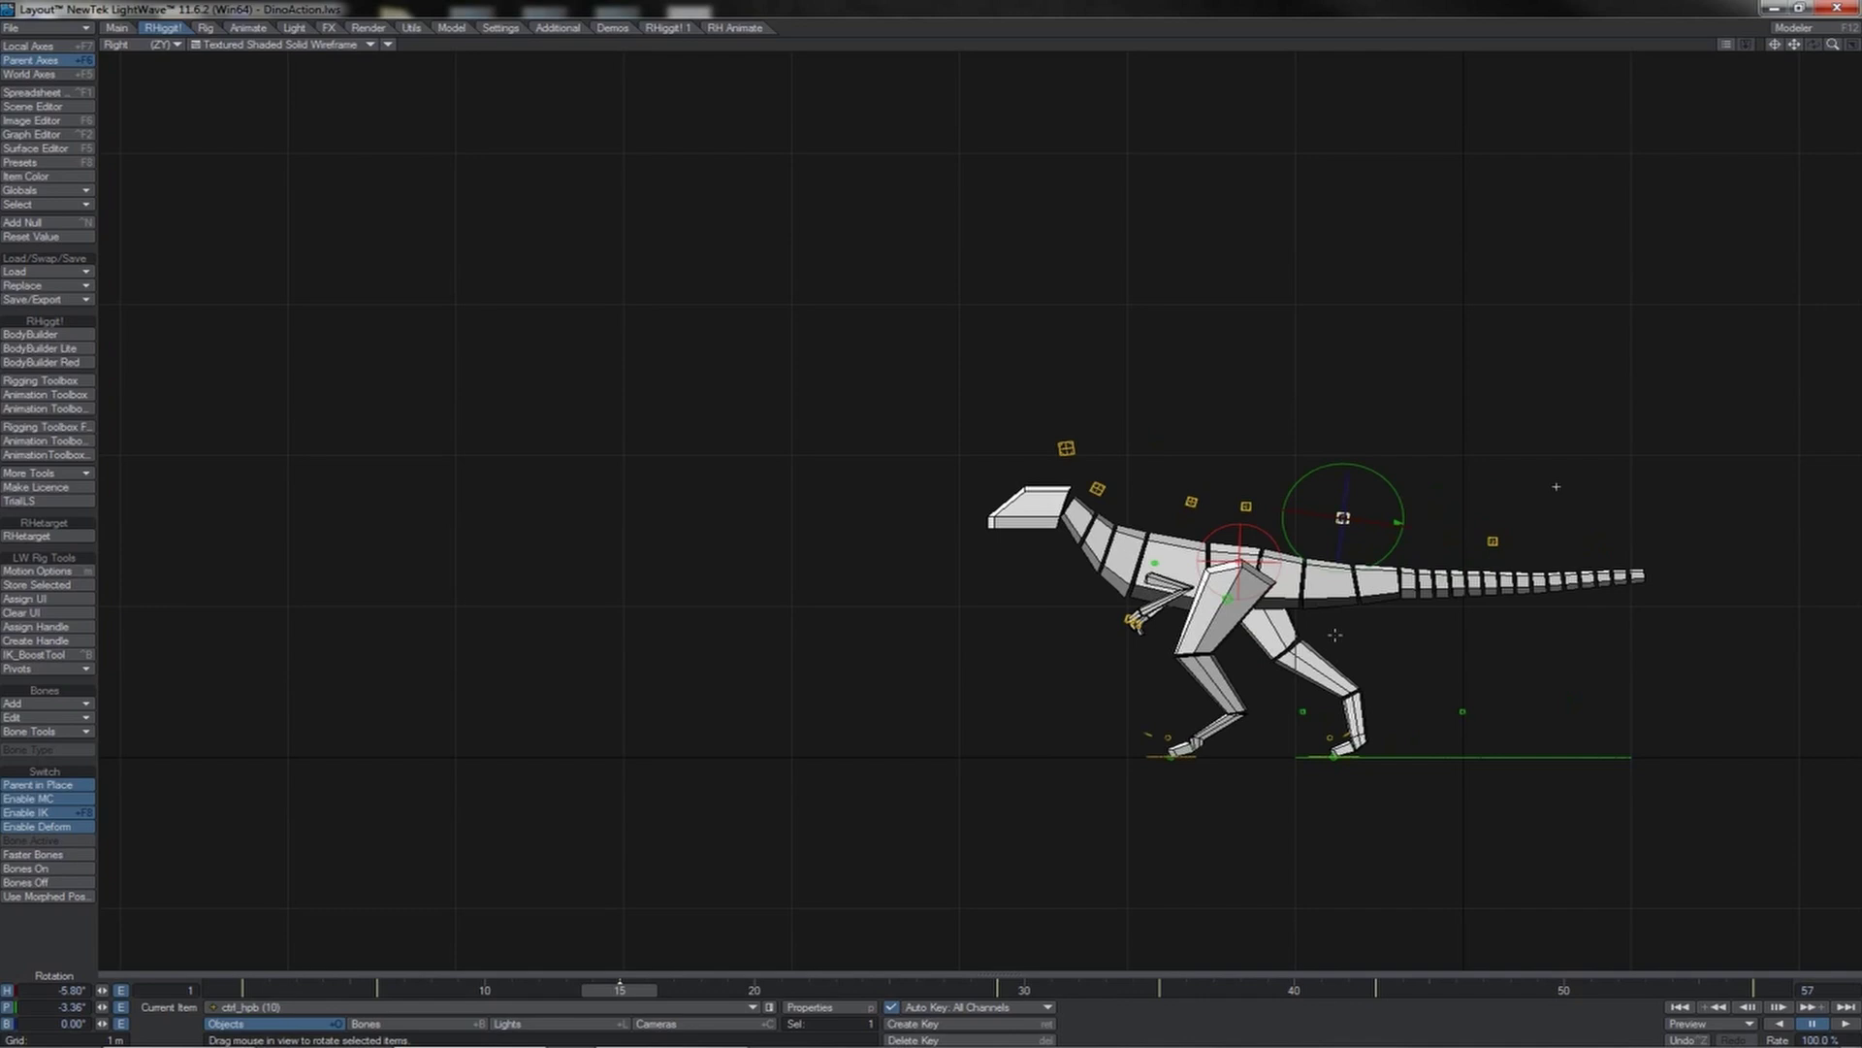
key("shift+Left")
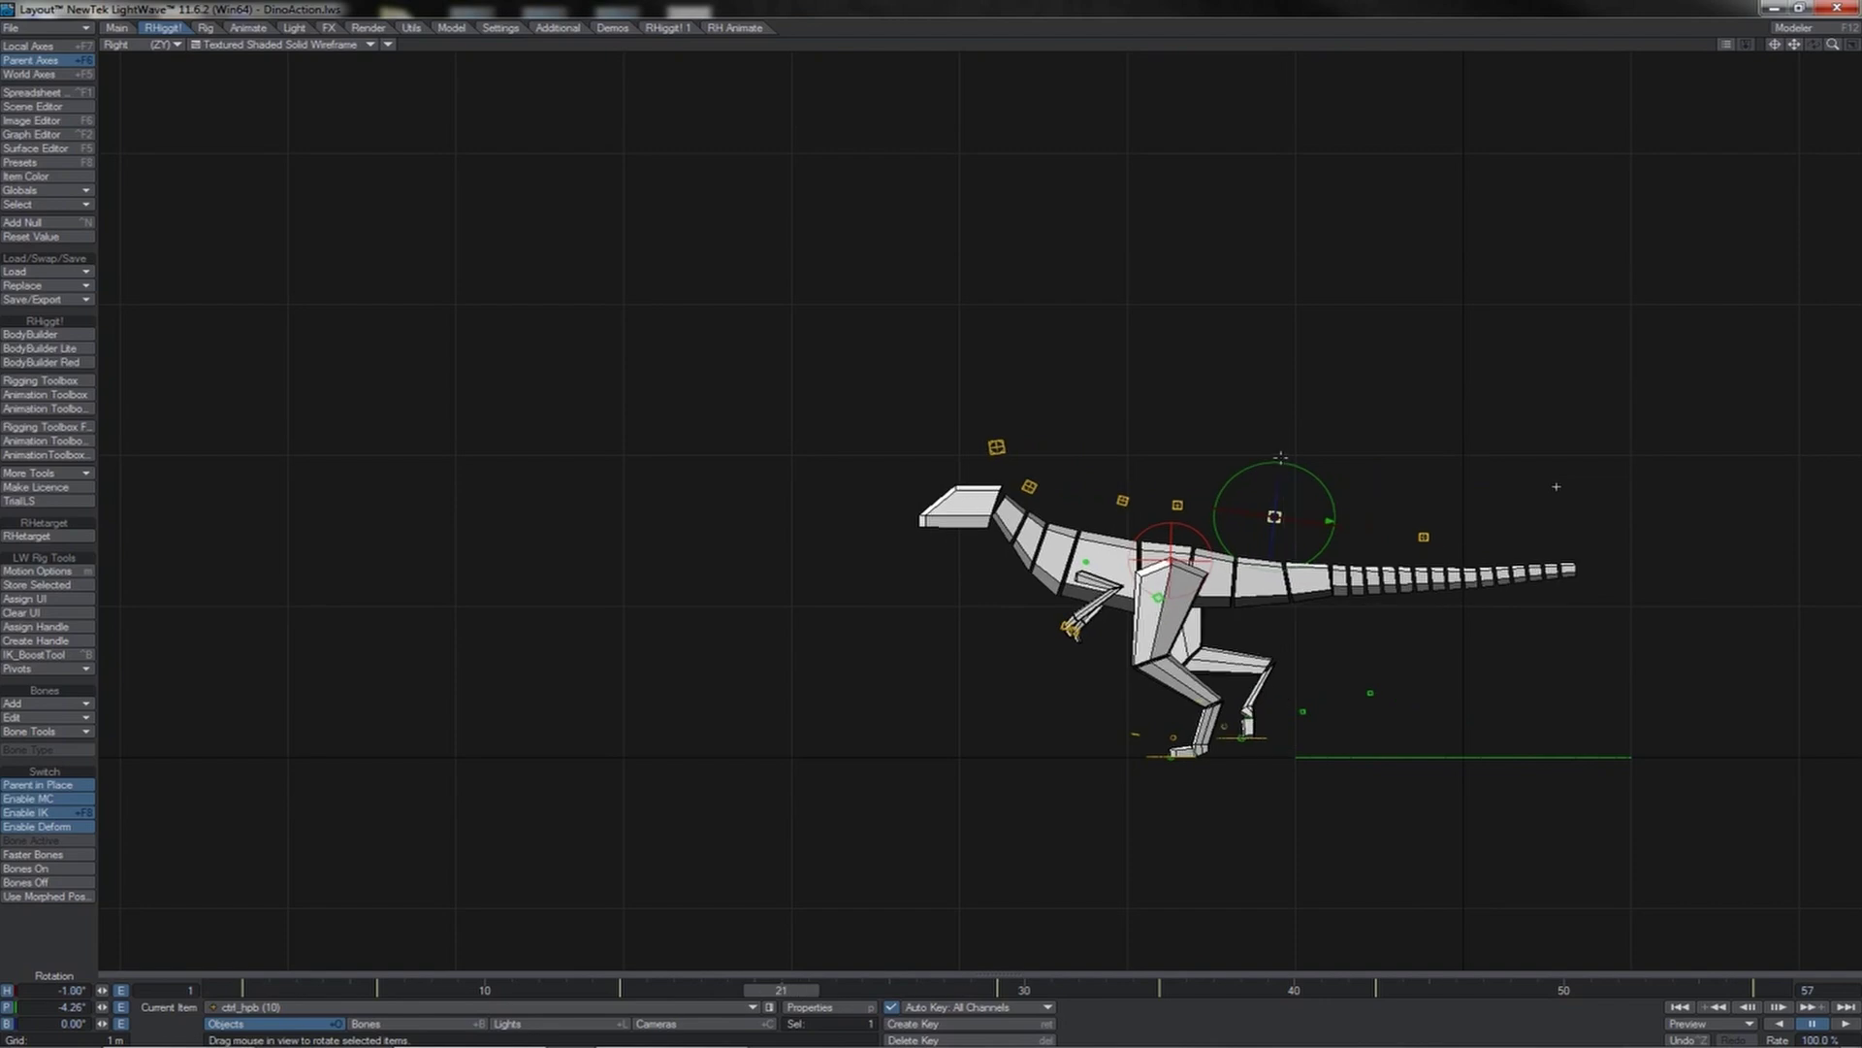
left_click_drag(1557, 486, 1556, 481)
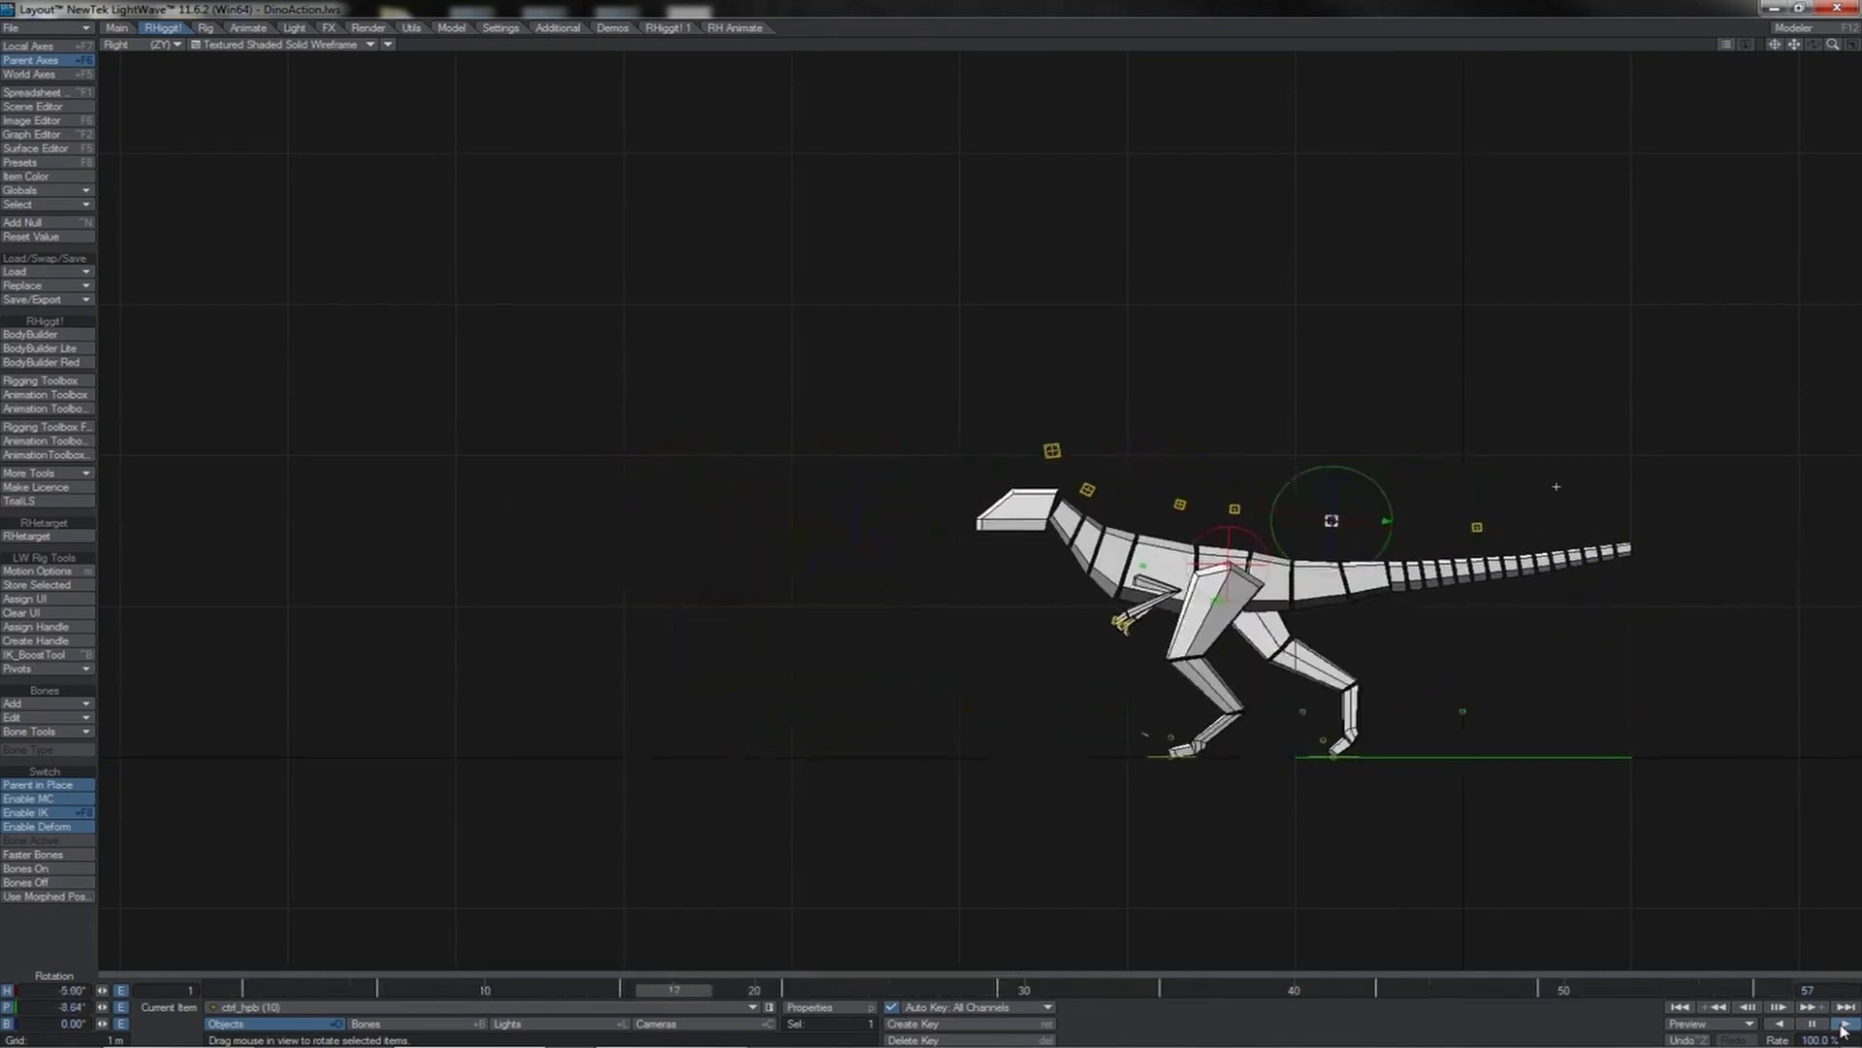
left_click_drag(1594, 992, 837, 990)
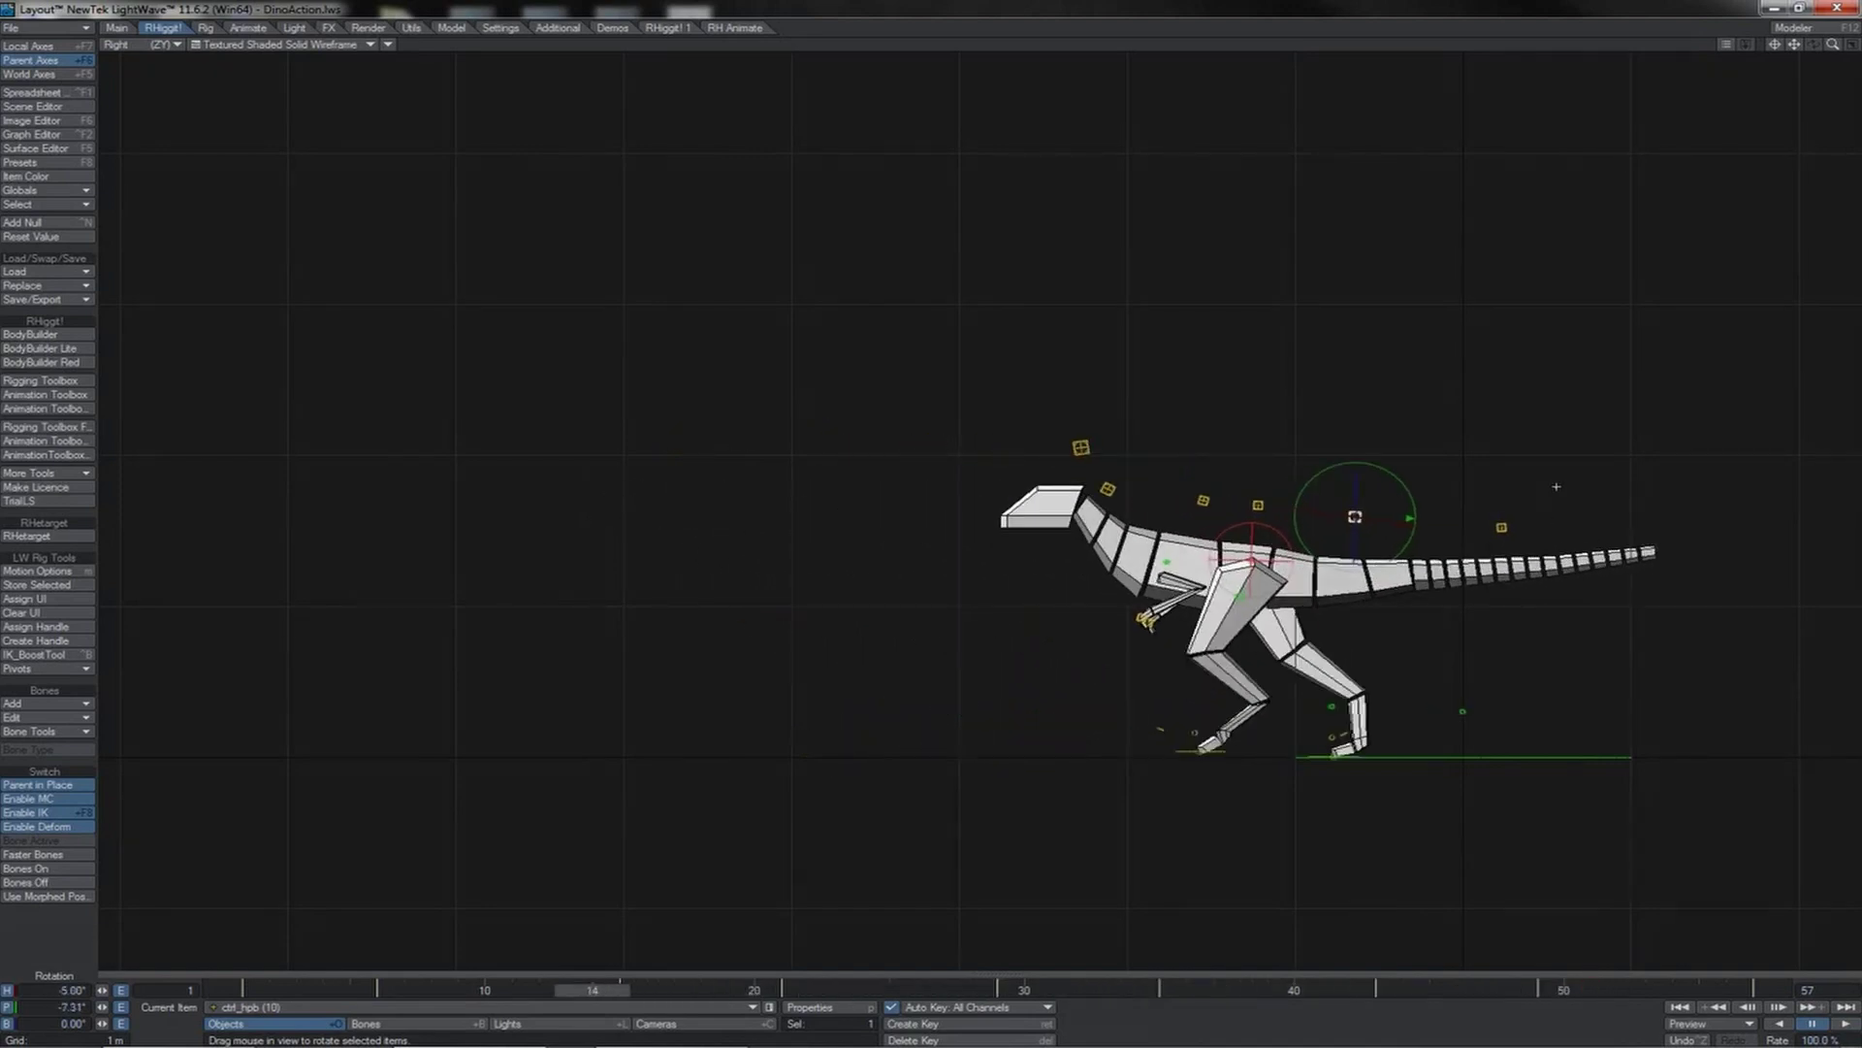
- Even out the tail base control's Rotation P curve: -2° at frame 35, -12° at frame 49, and about -7.06° at frames 1 and 57
key("ctrl+F2")
left_click(410, 310)
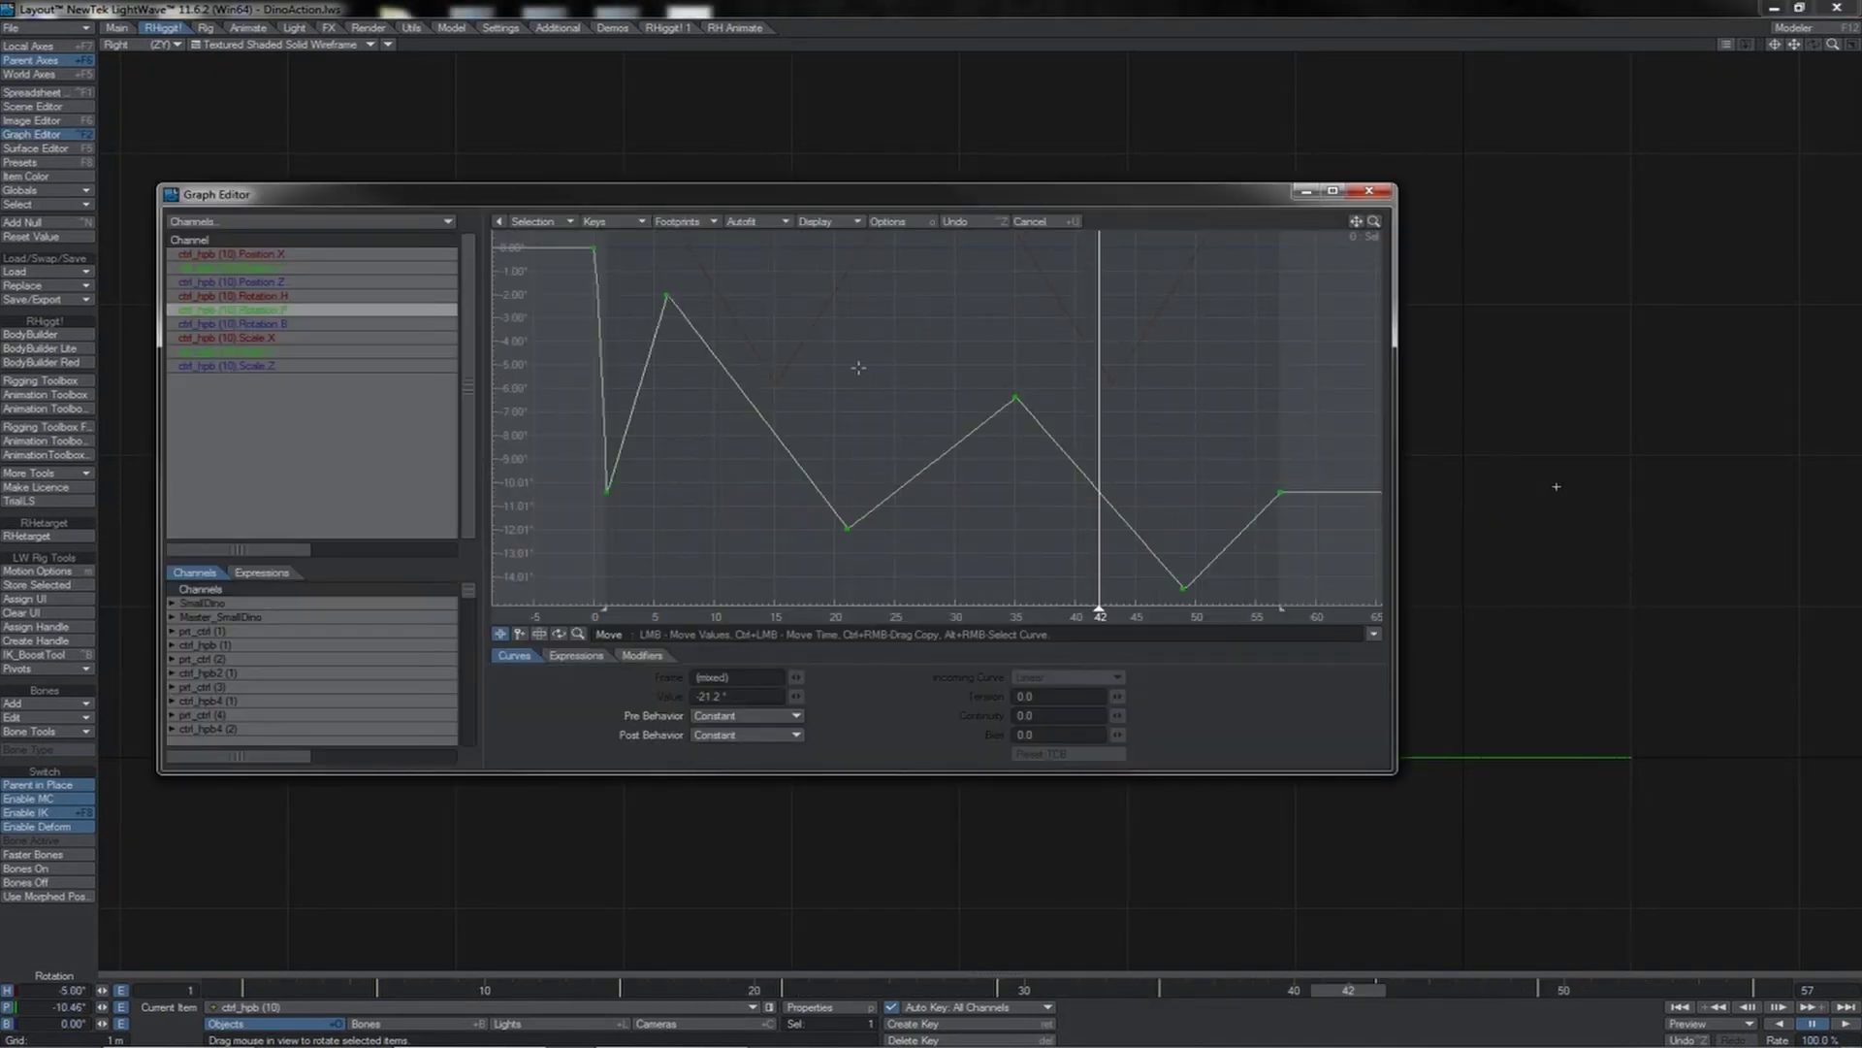
right_click_drag(996, 424, 1213, 598)
left_click_drag(1194, 428, 1178, 360)
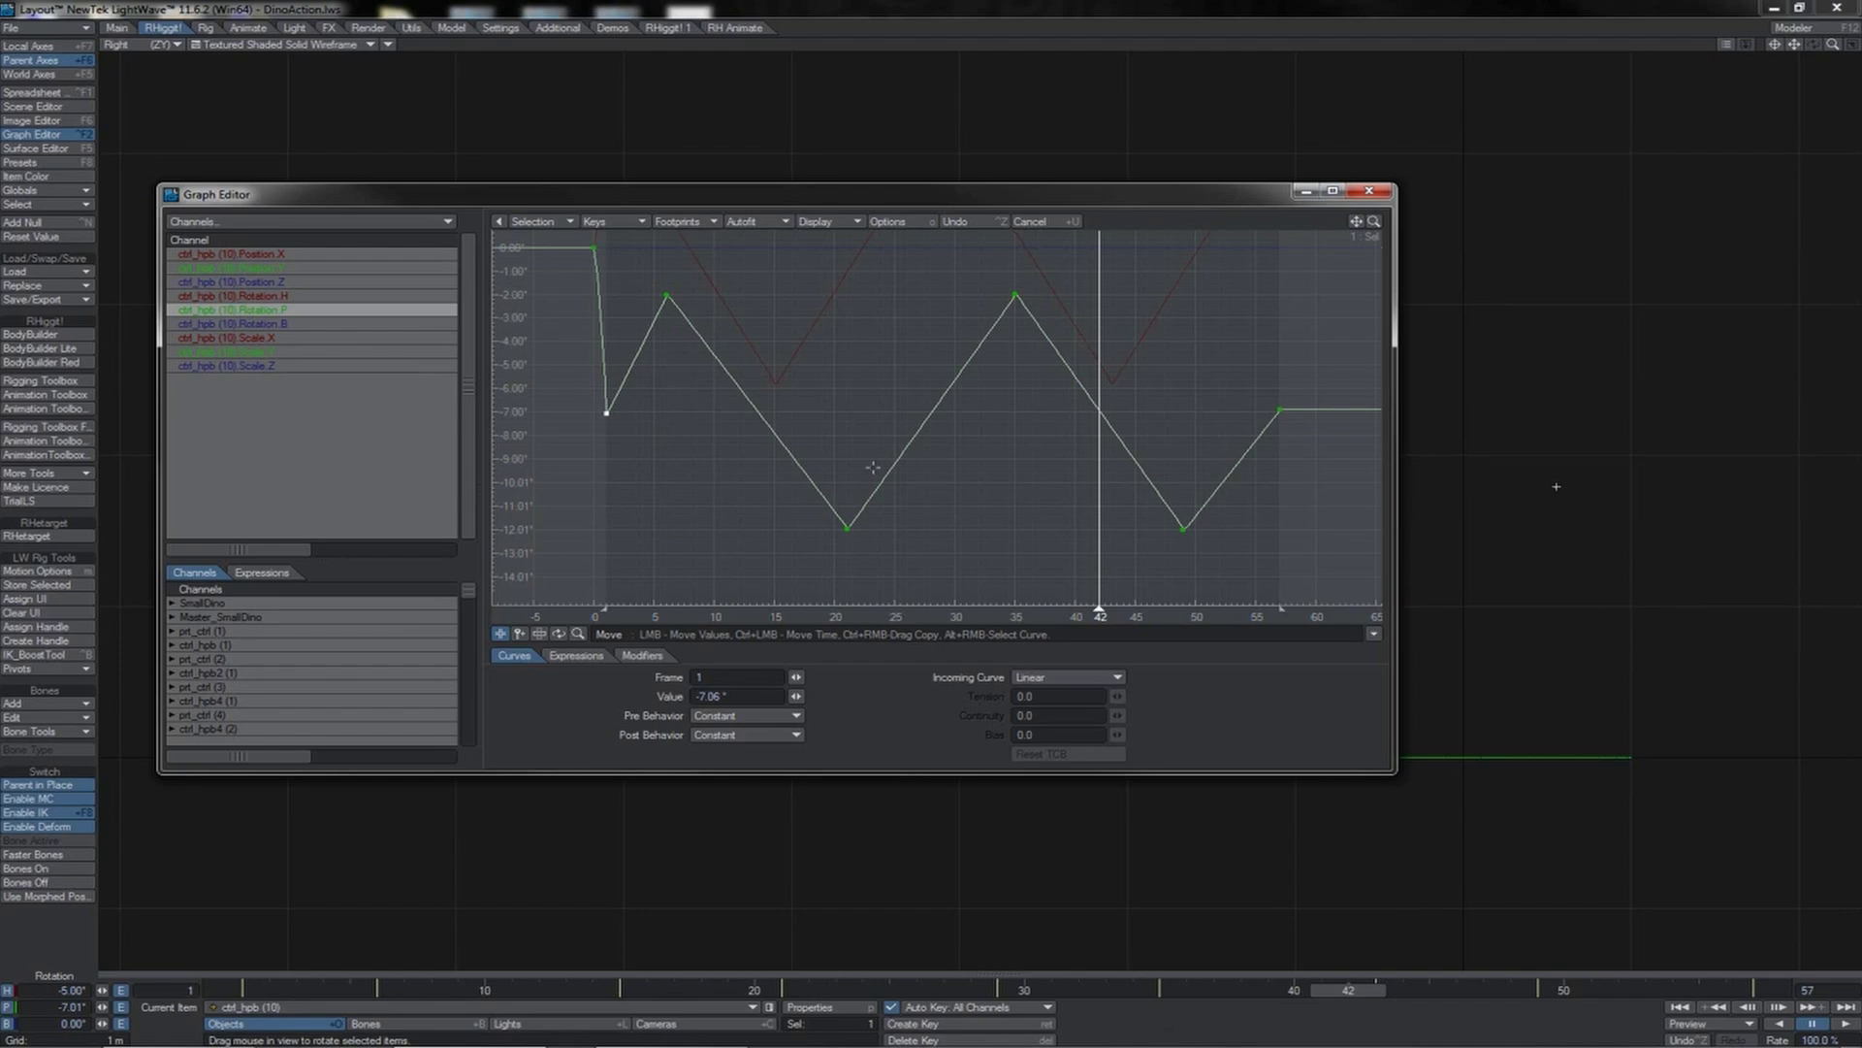
left_click(1361, 195)
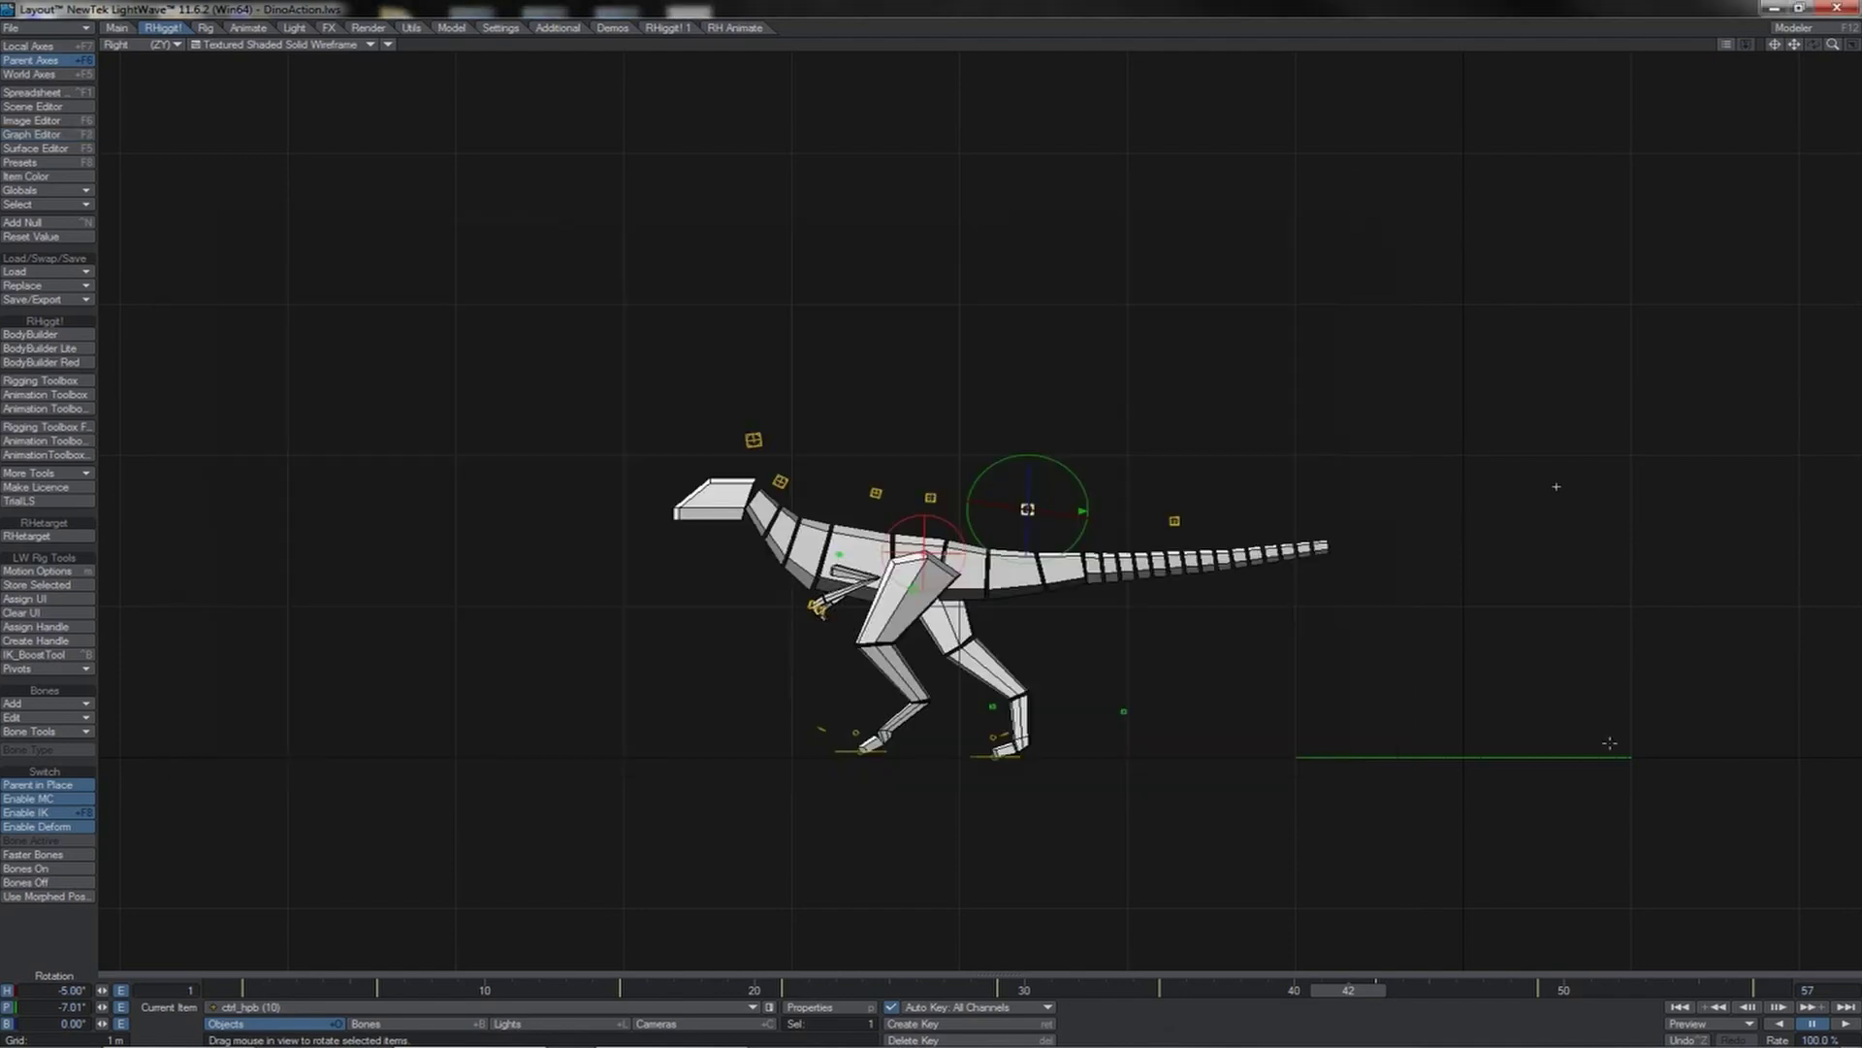
- Play the walk, centre the view on the tail controls, and key the tail tip control's pitch at frame 22
left_click(1846, 1023)
left_click(848, 523)
left_click(1775, 44)
left_click_drag(1832, 45, 1853, 44)
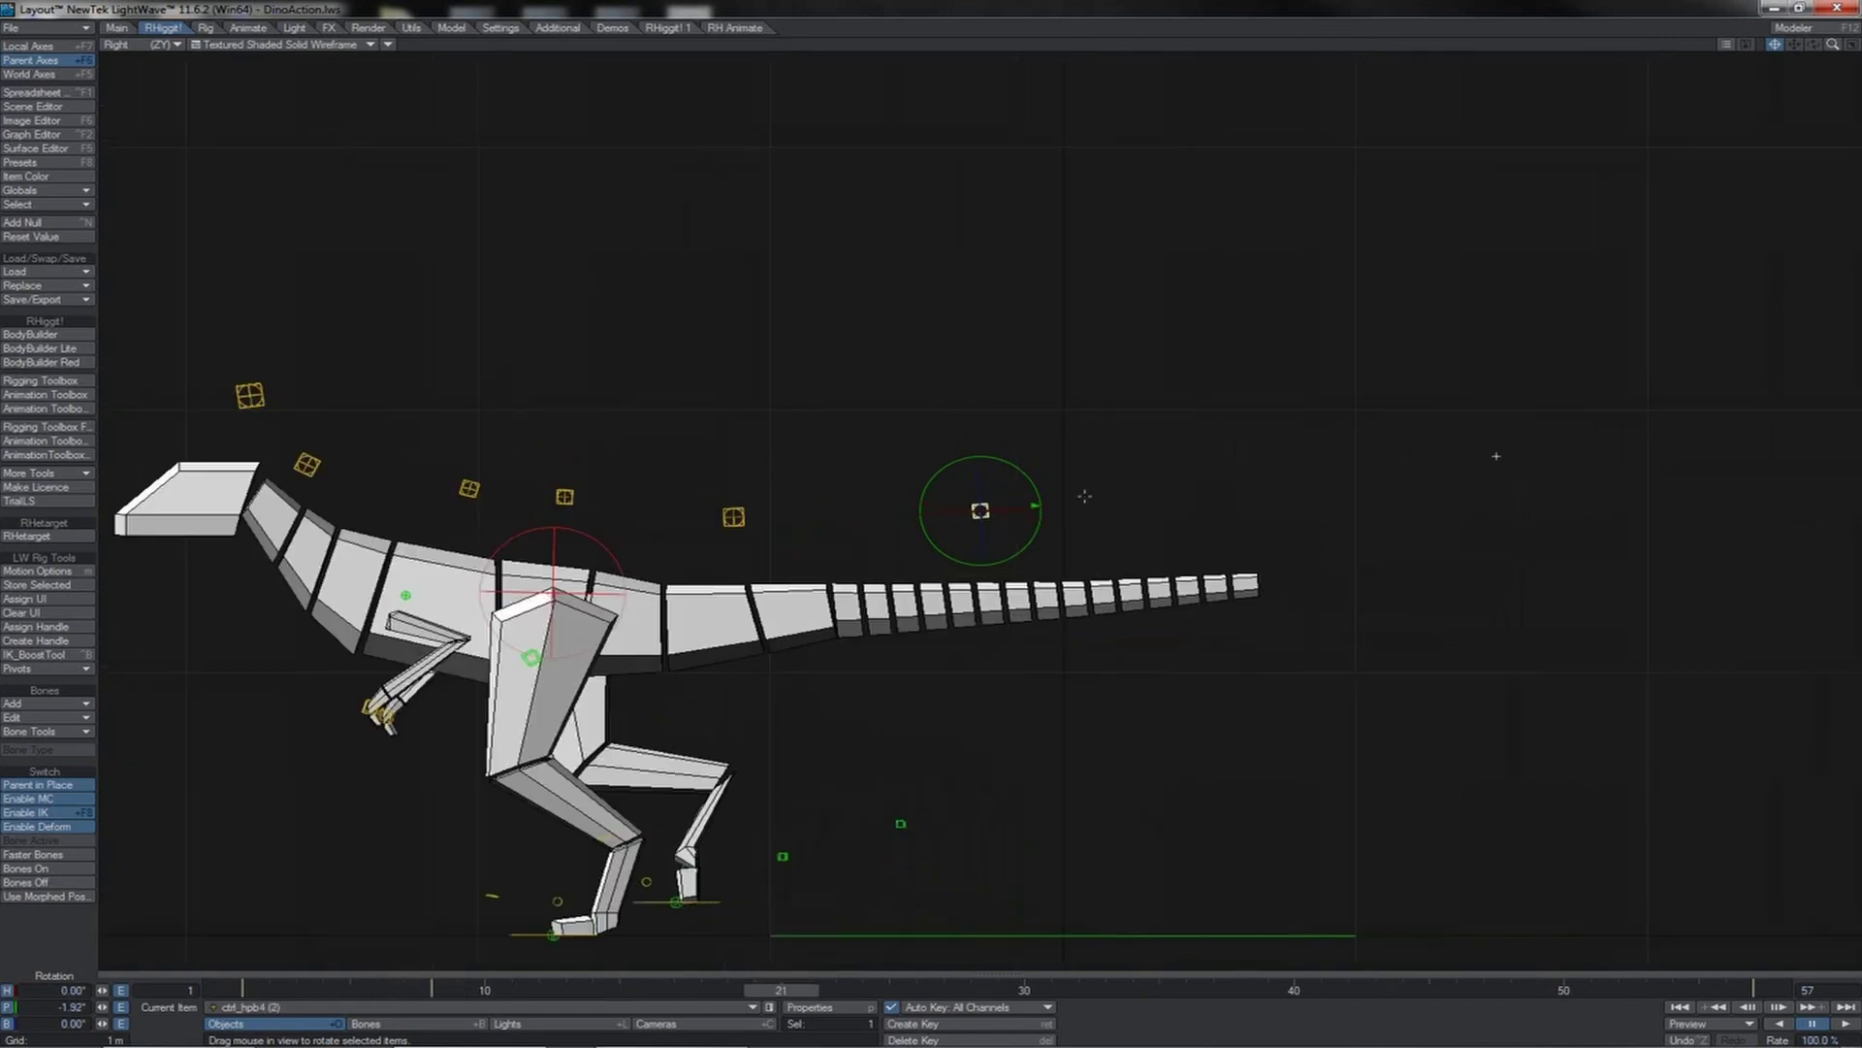
key("Down")
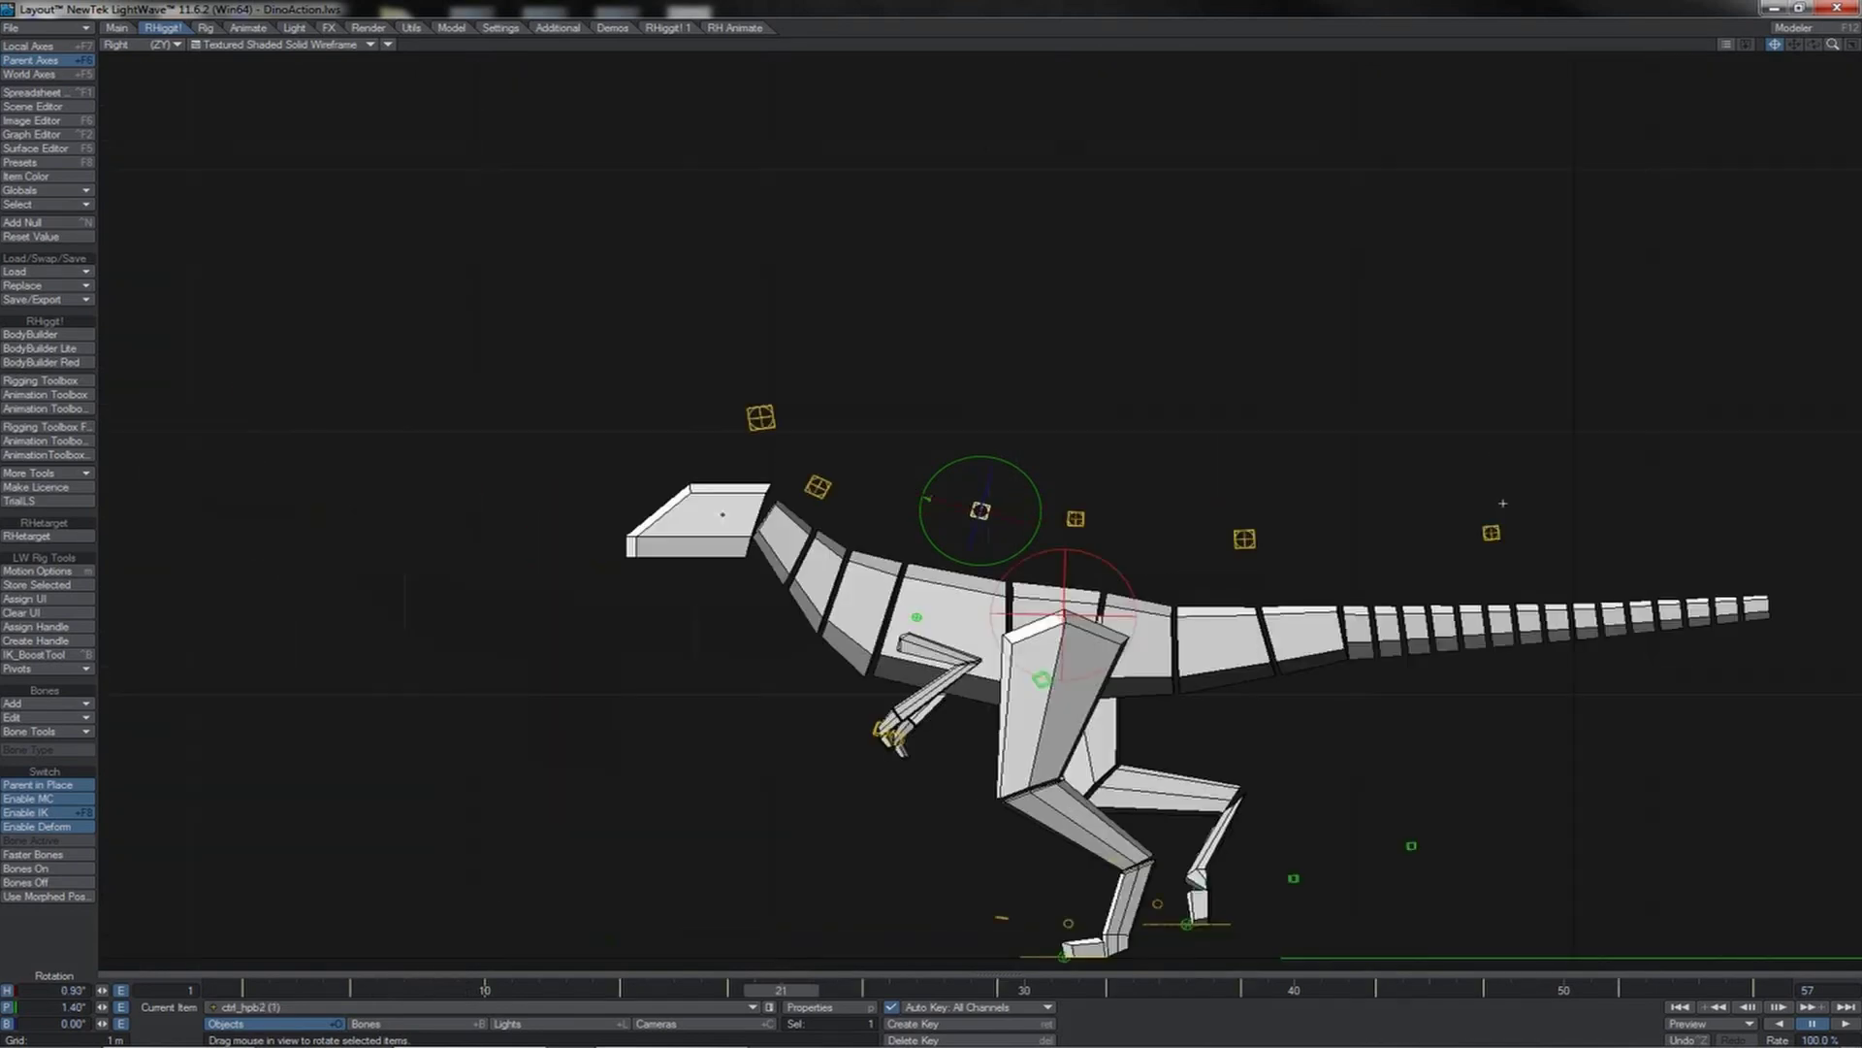
key("Up")
key("Up")
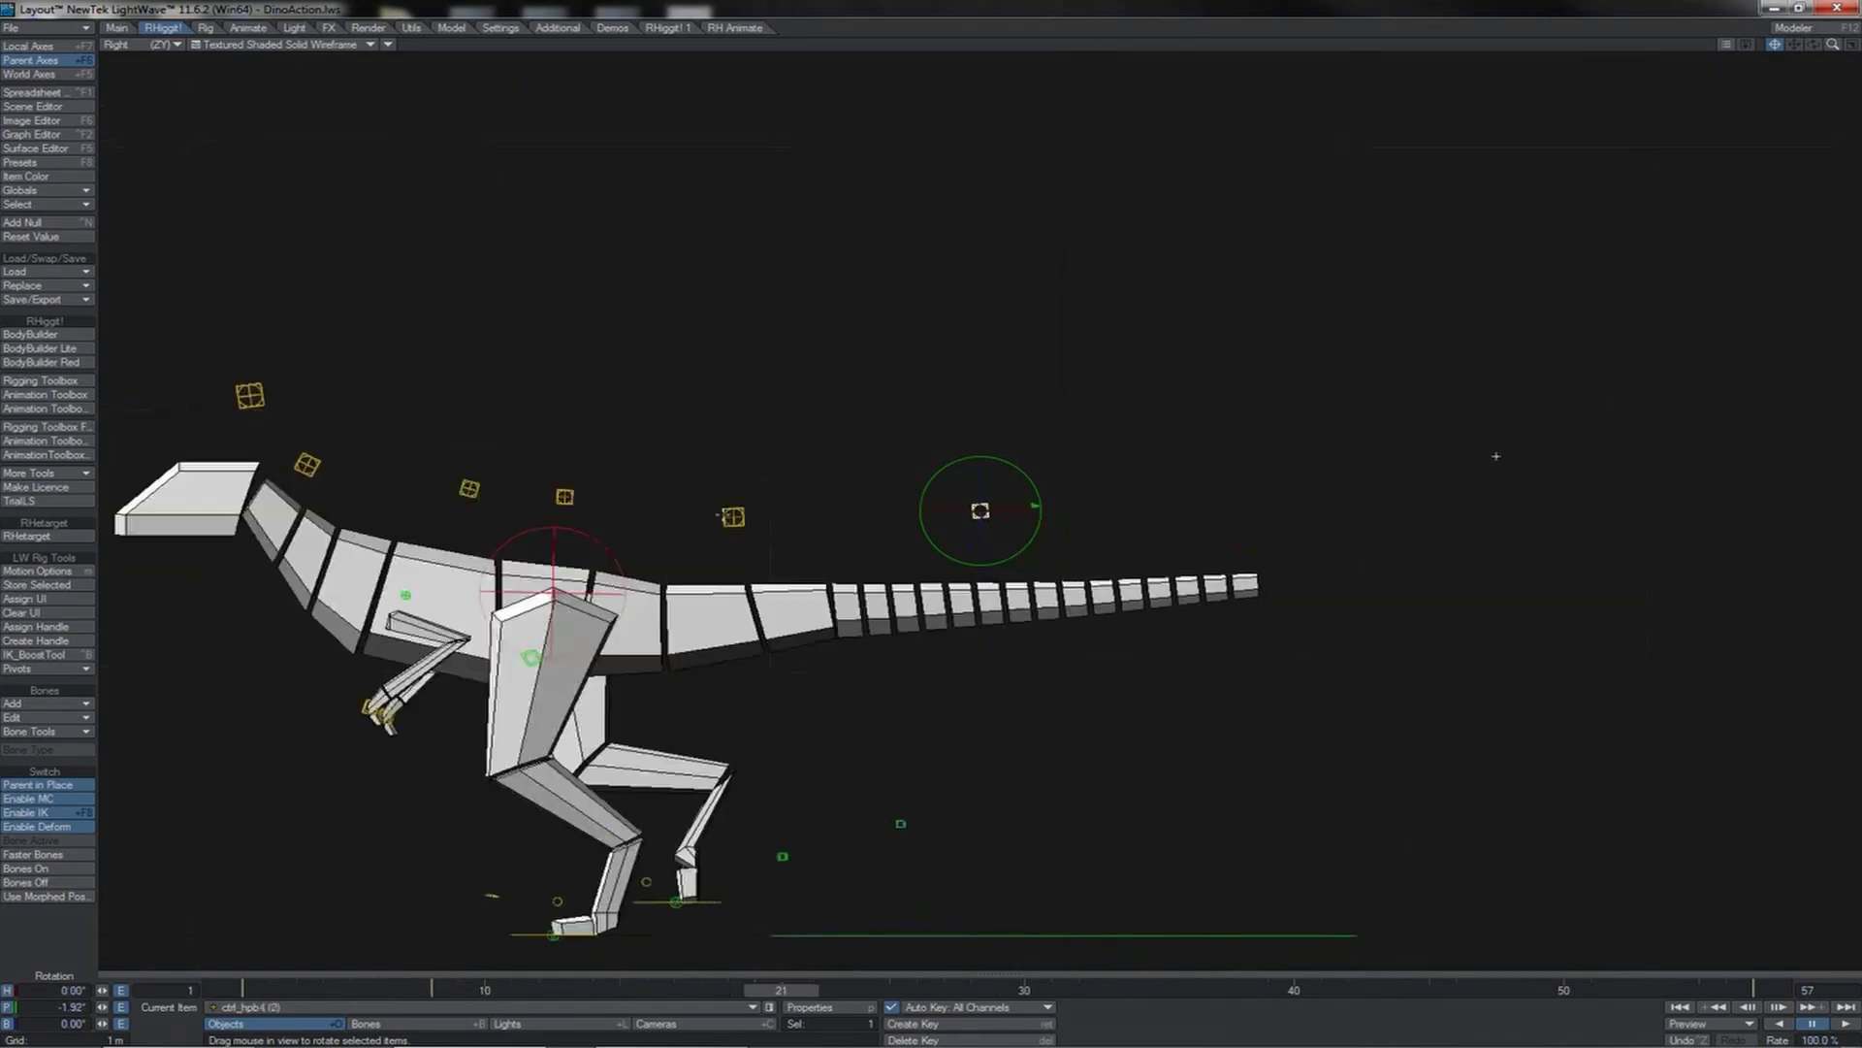
key("Right")
left_click_drag(1021, 475, 1008, 448)
- Key the tail tip control's pitch at -1.80° on frame 35 and expand the timeline's dope track
key("Down")
key("shift+Right")
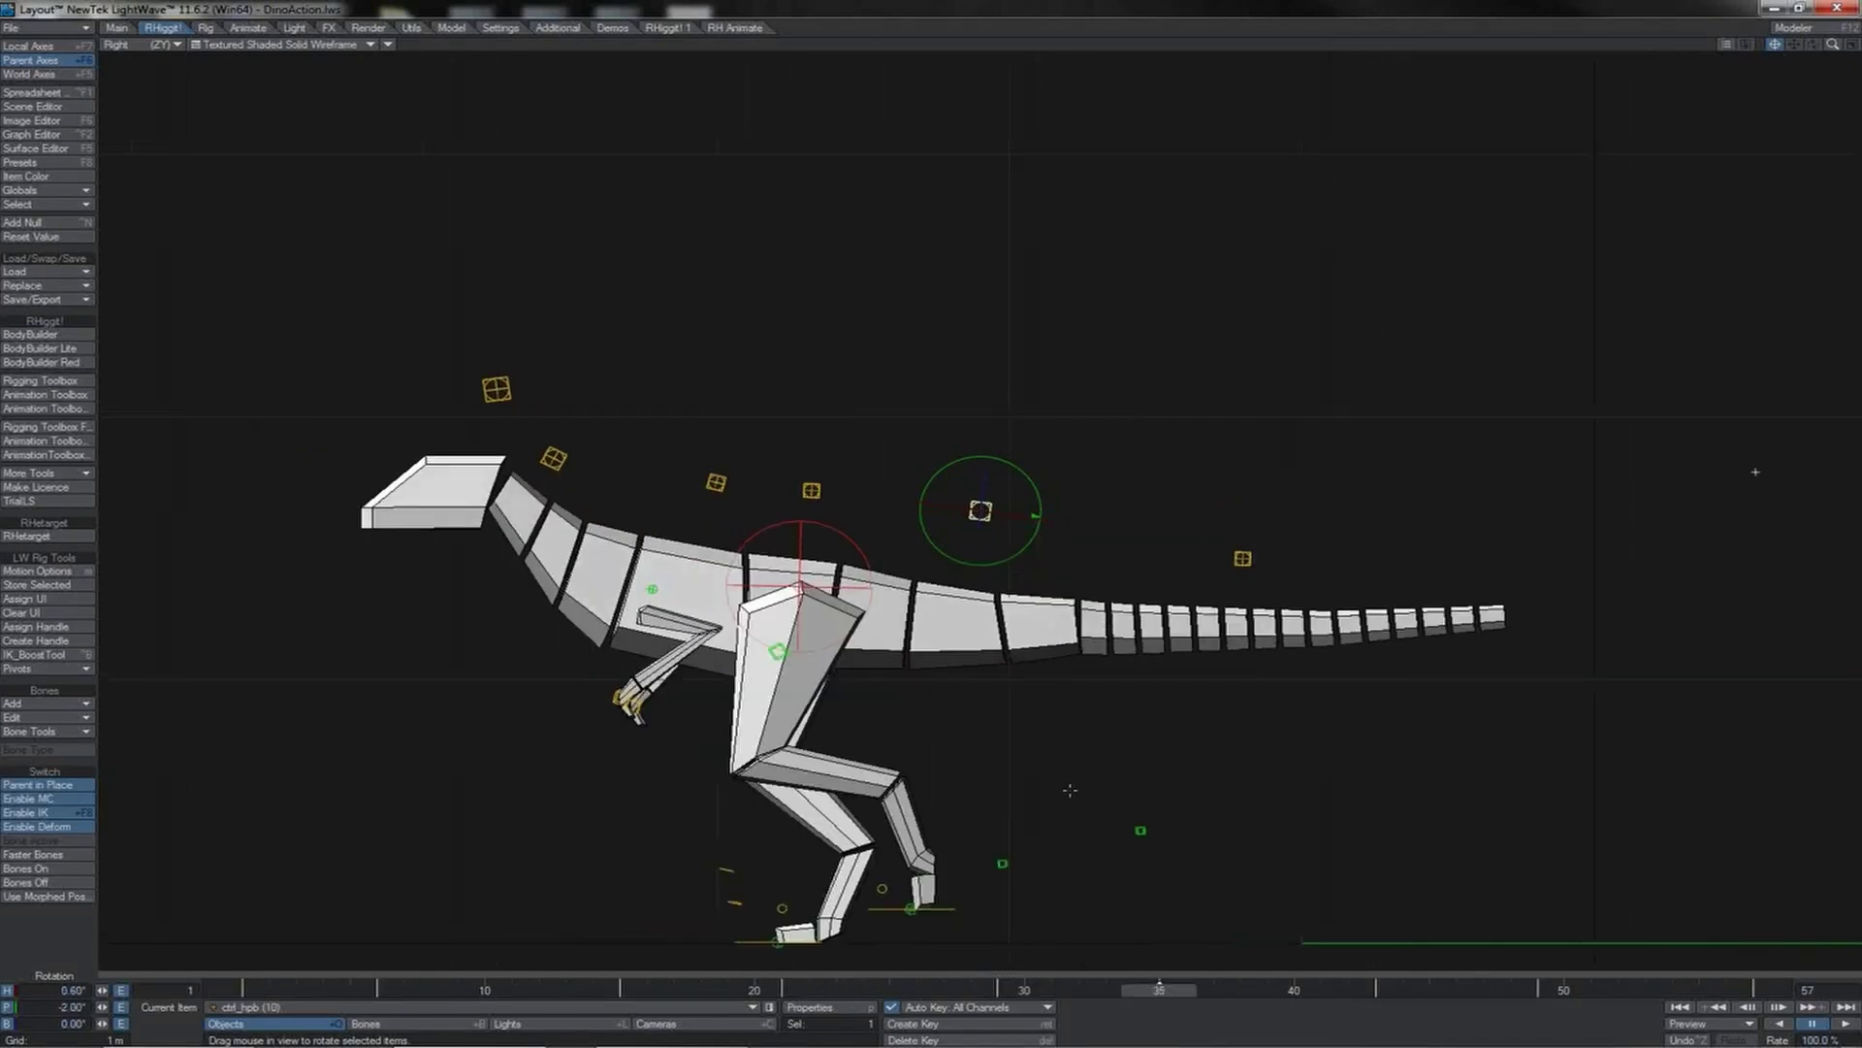
key("Up")
left_click_drag(1070, 791, 1070, 809)
left_click_drag(1766, 415, 1765, 418)
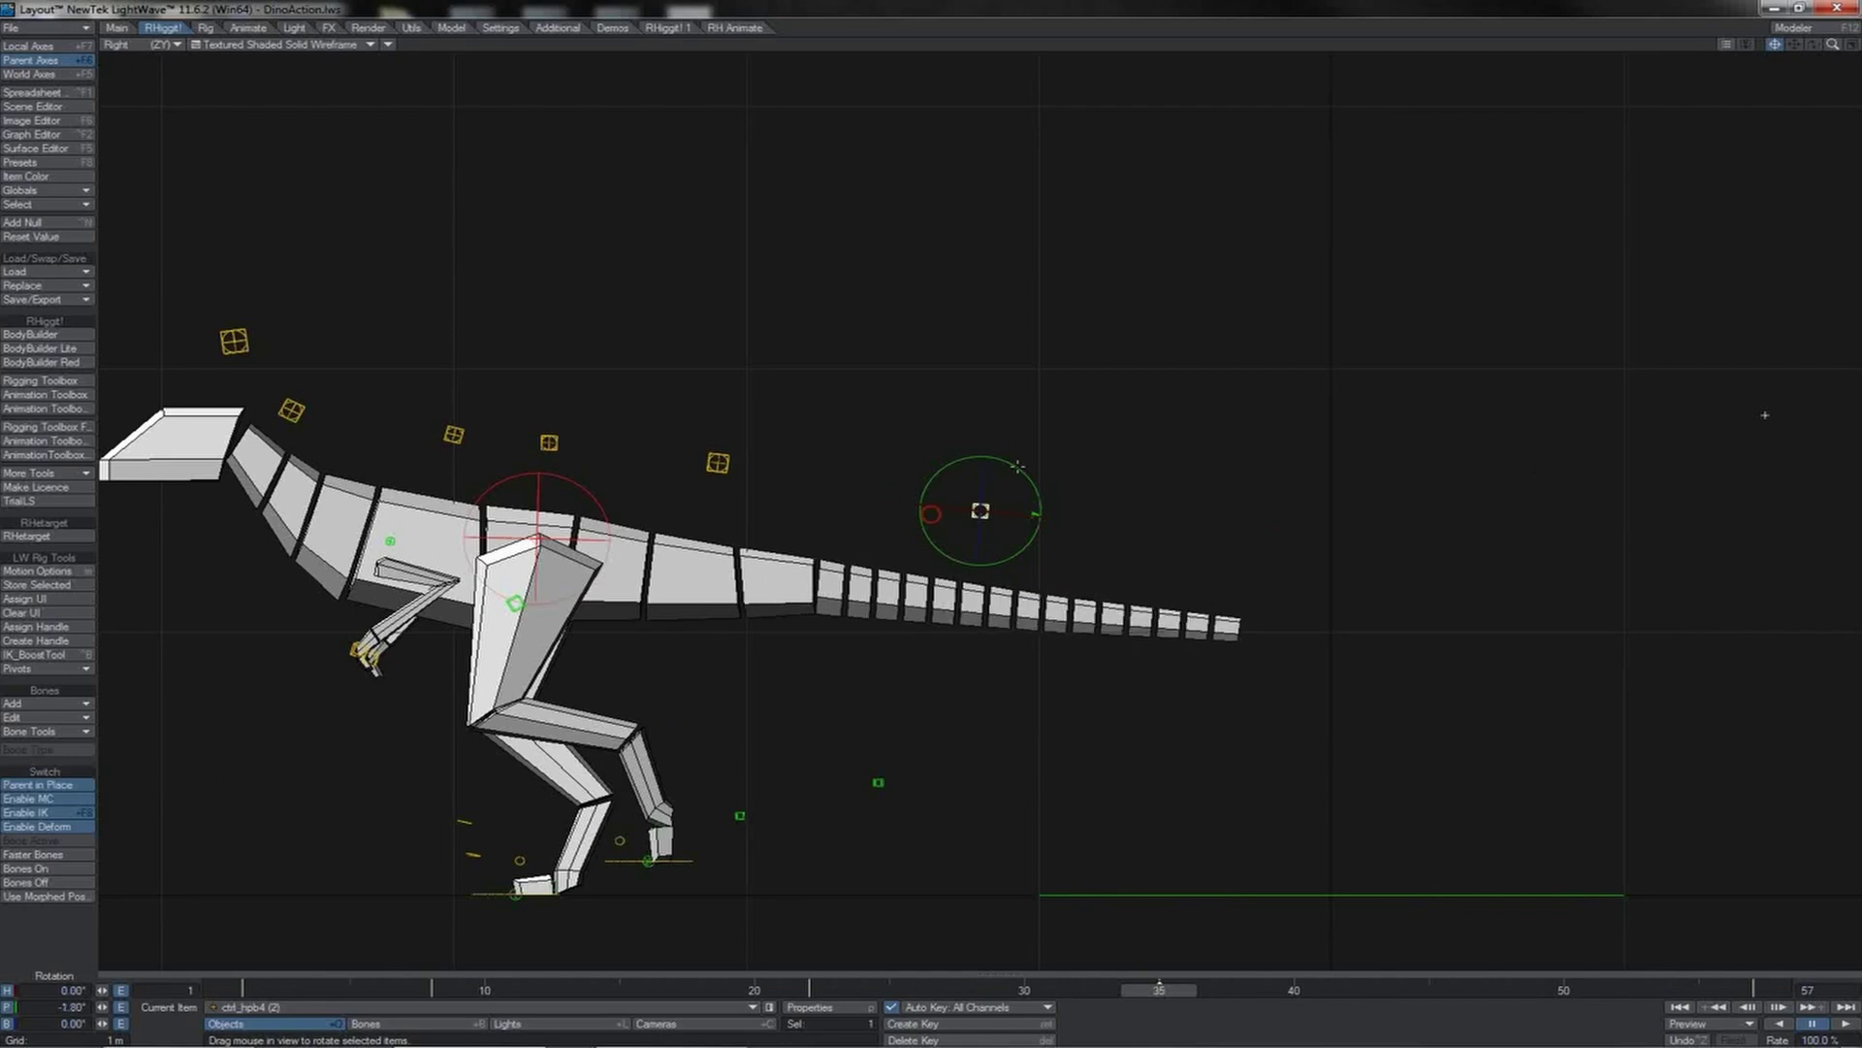
left_click(1004, 976)
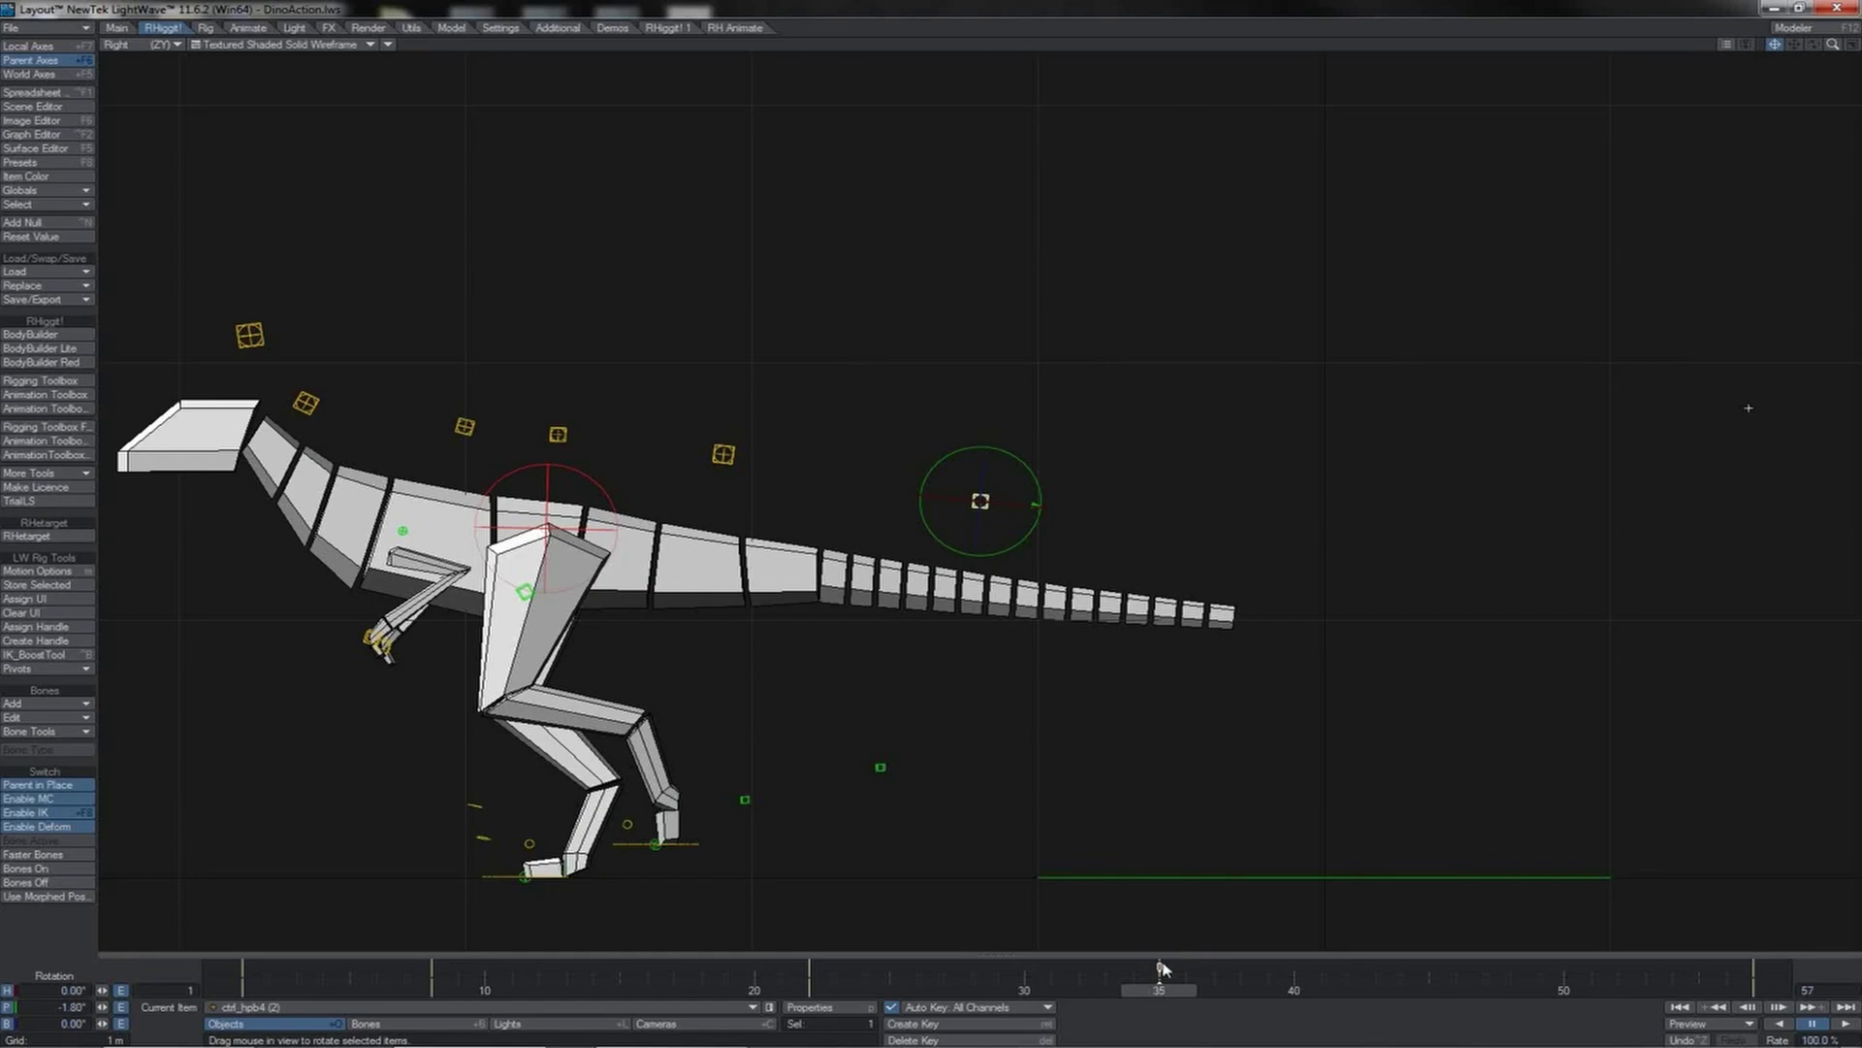
key("Right")
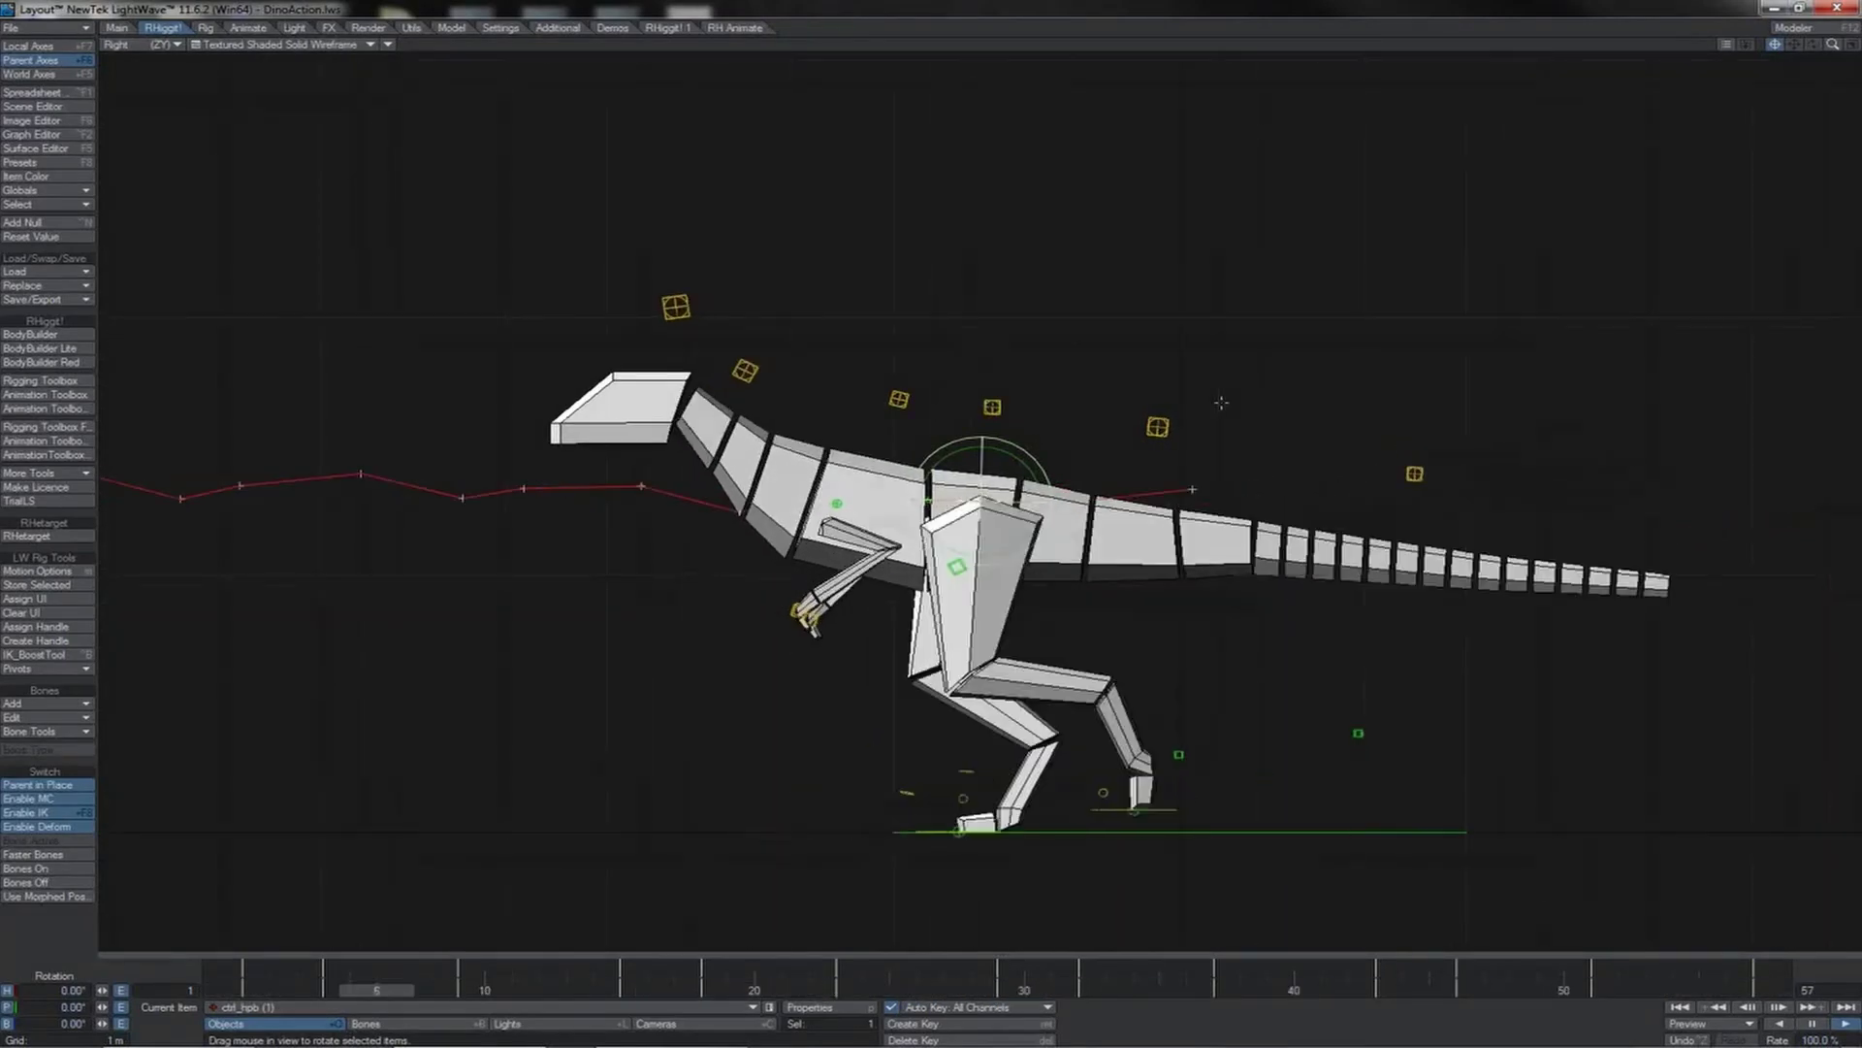
- Examine the walk playback from the top and from an orbited perspective view
key("2")
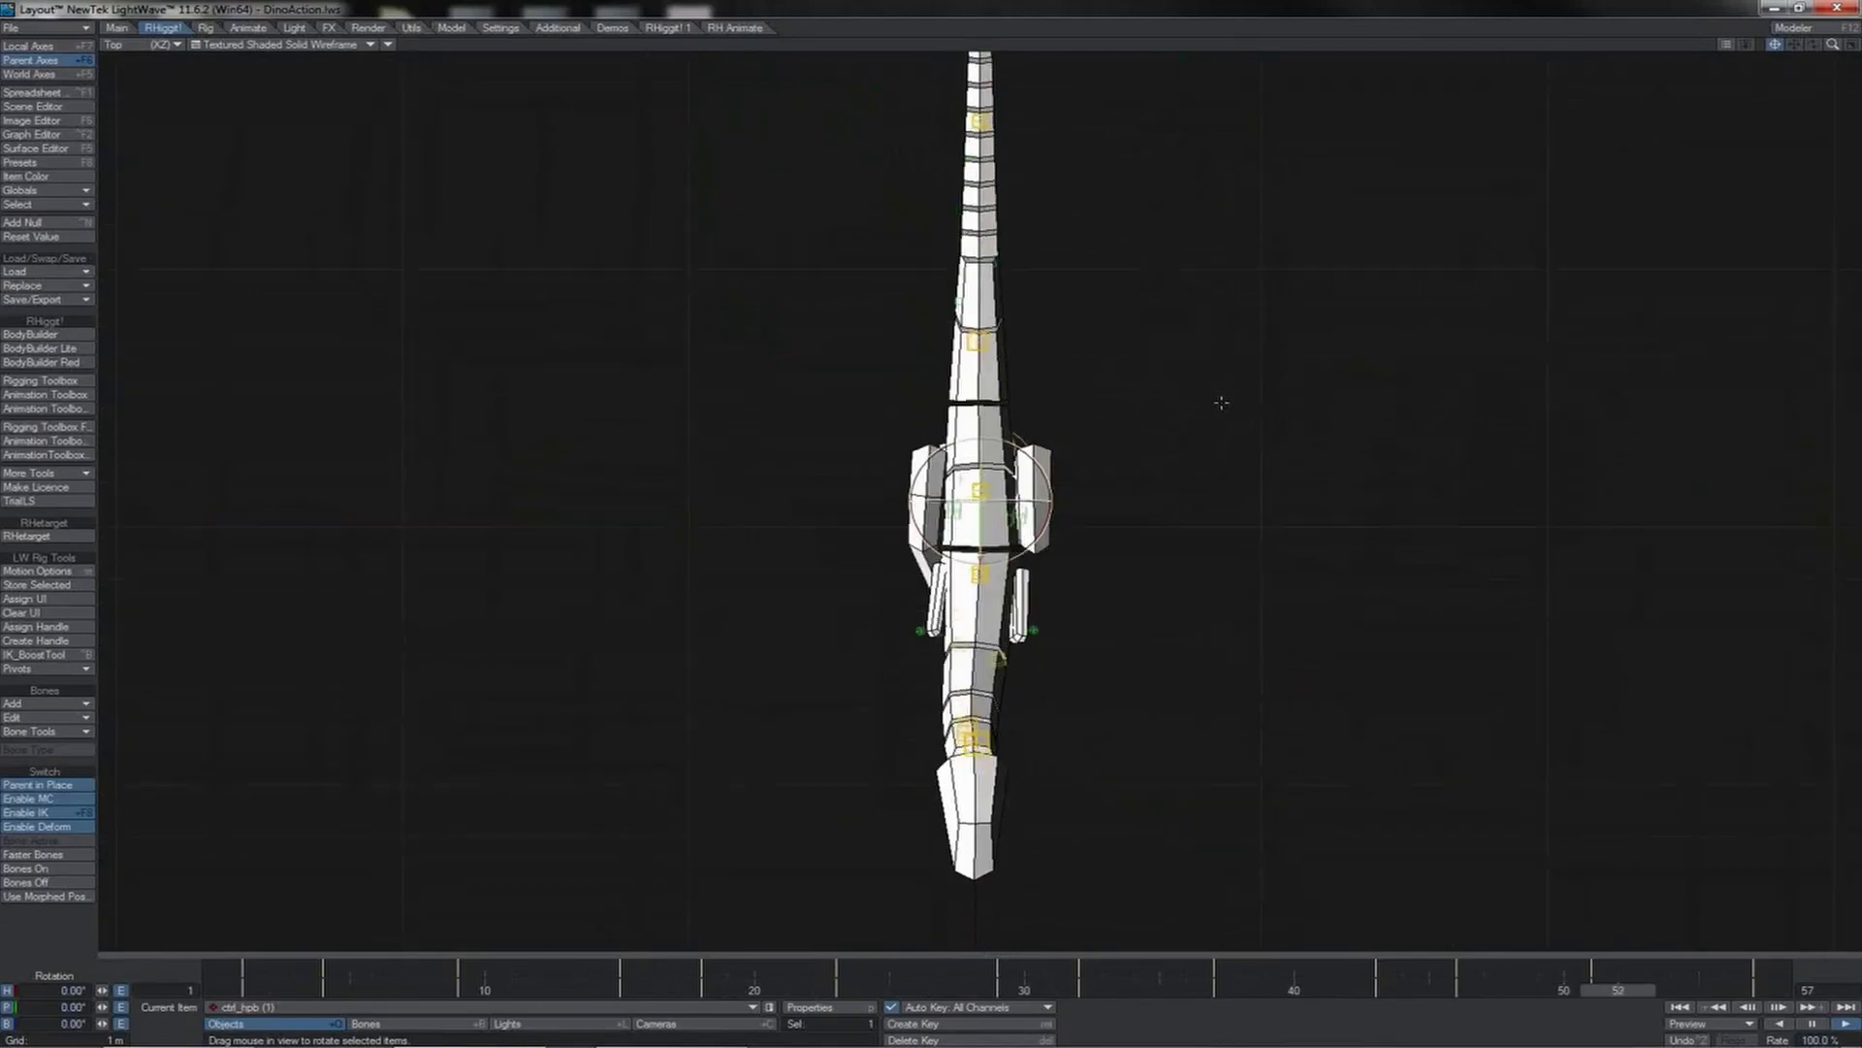
key("4")
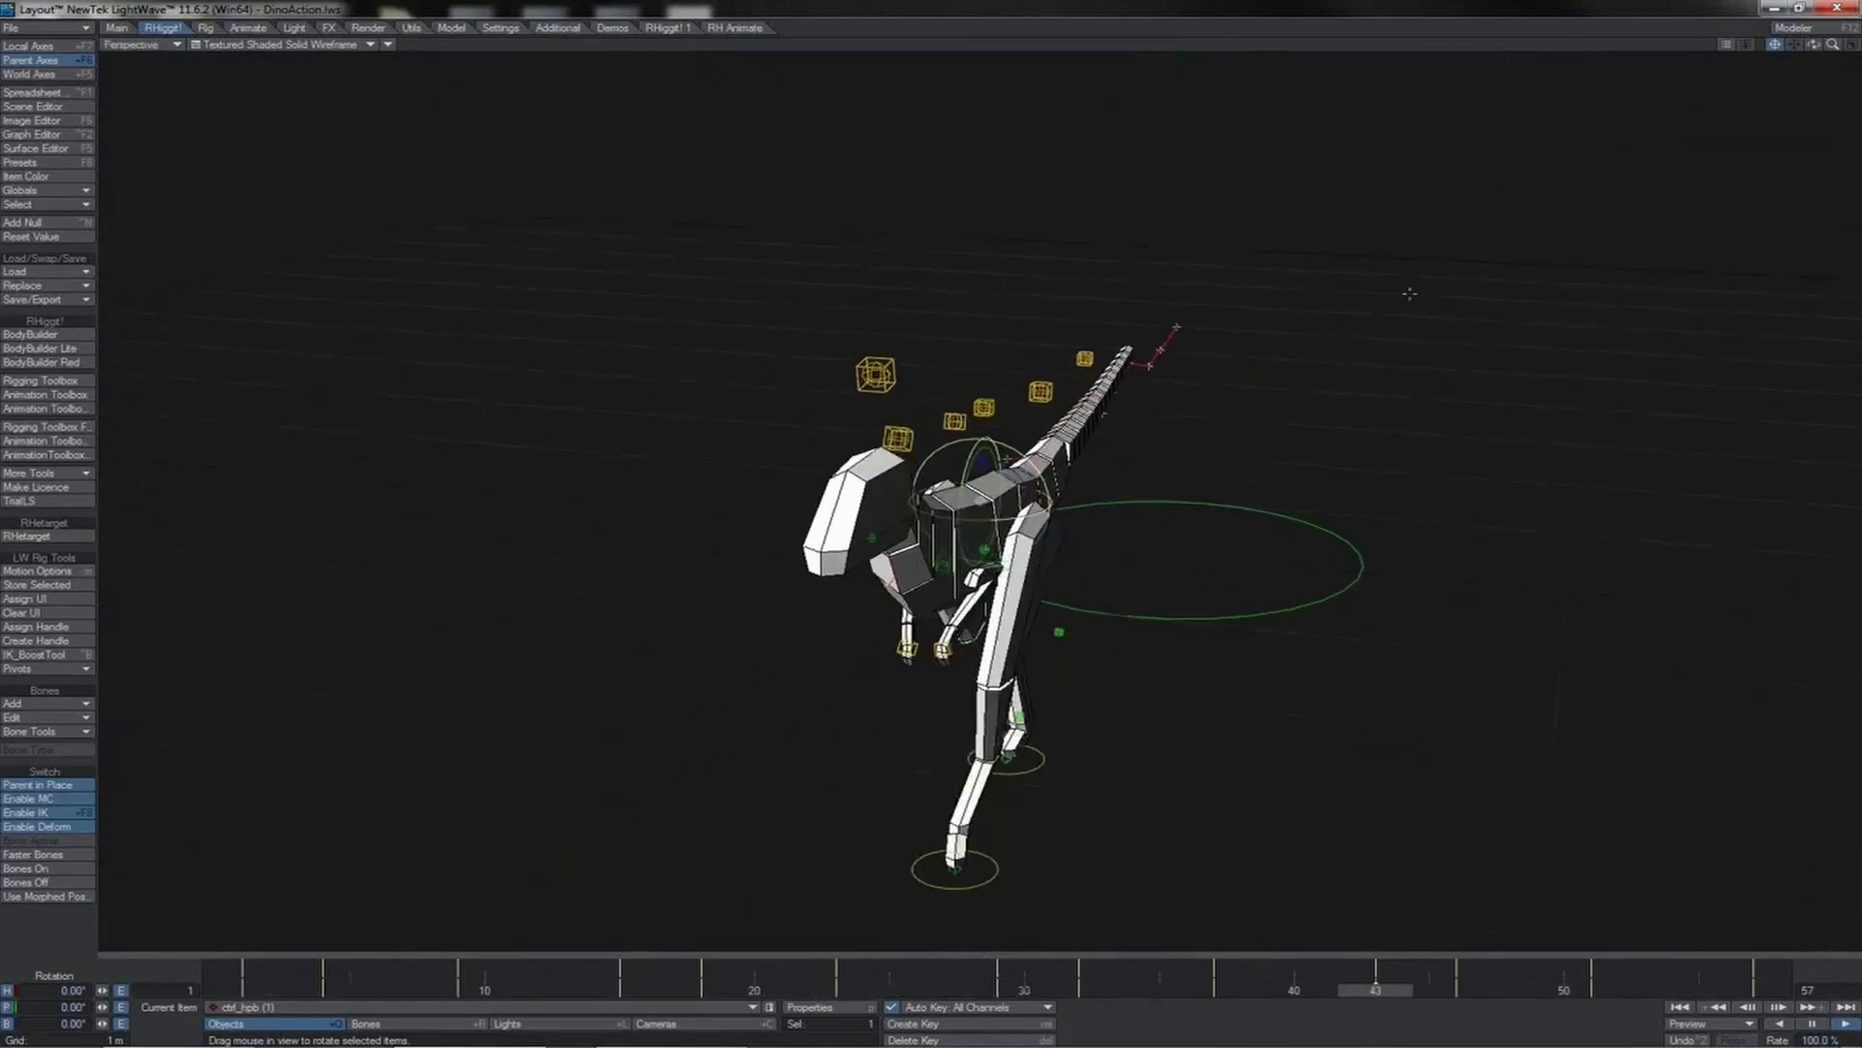
mouse_move(1816, 46)
left_mouse_down()
mouse_move(1849, 47)
mouse_move(1731, 45)
mouse_move(1791, 45)
left_mouse_up()
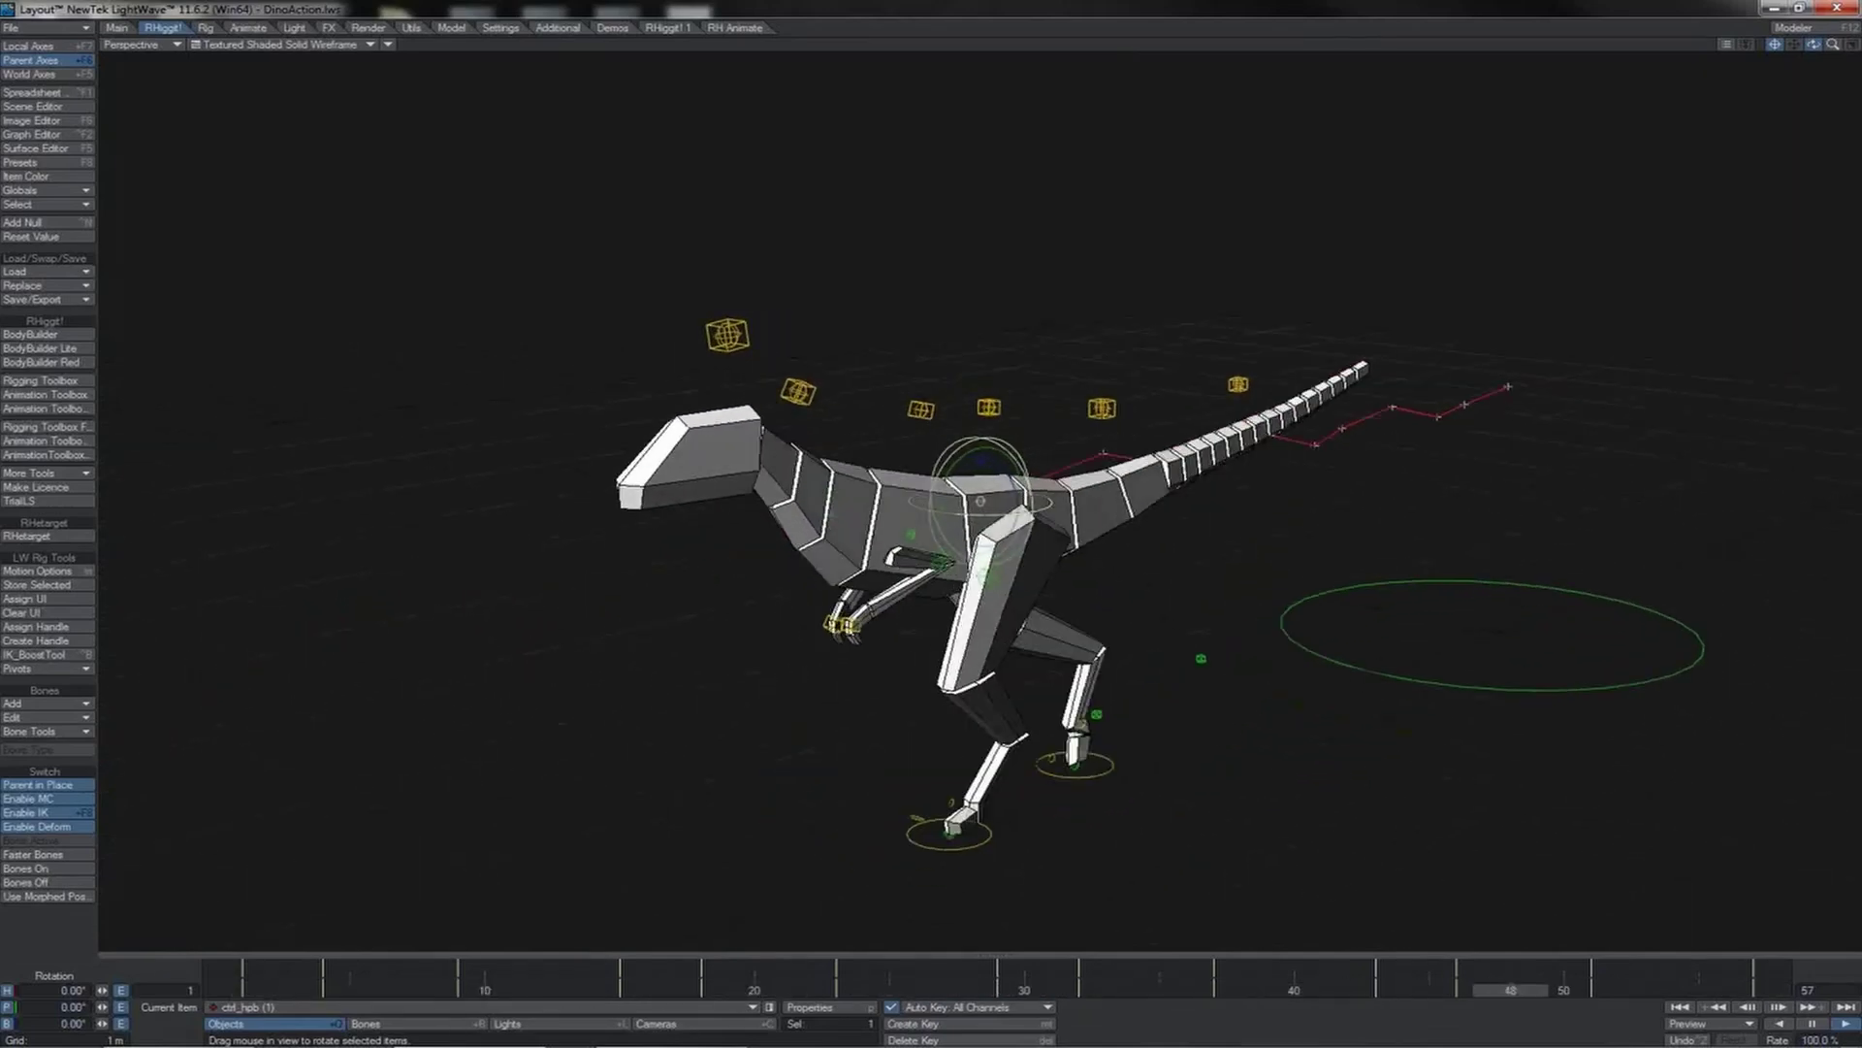
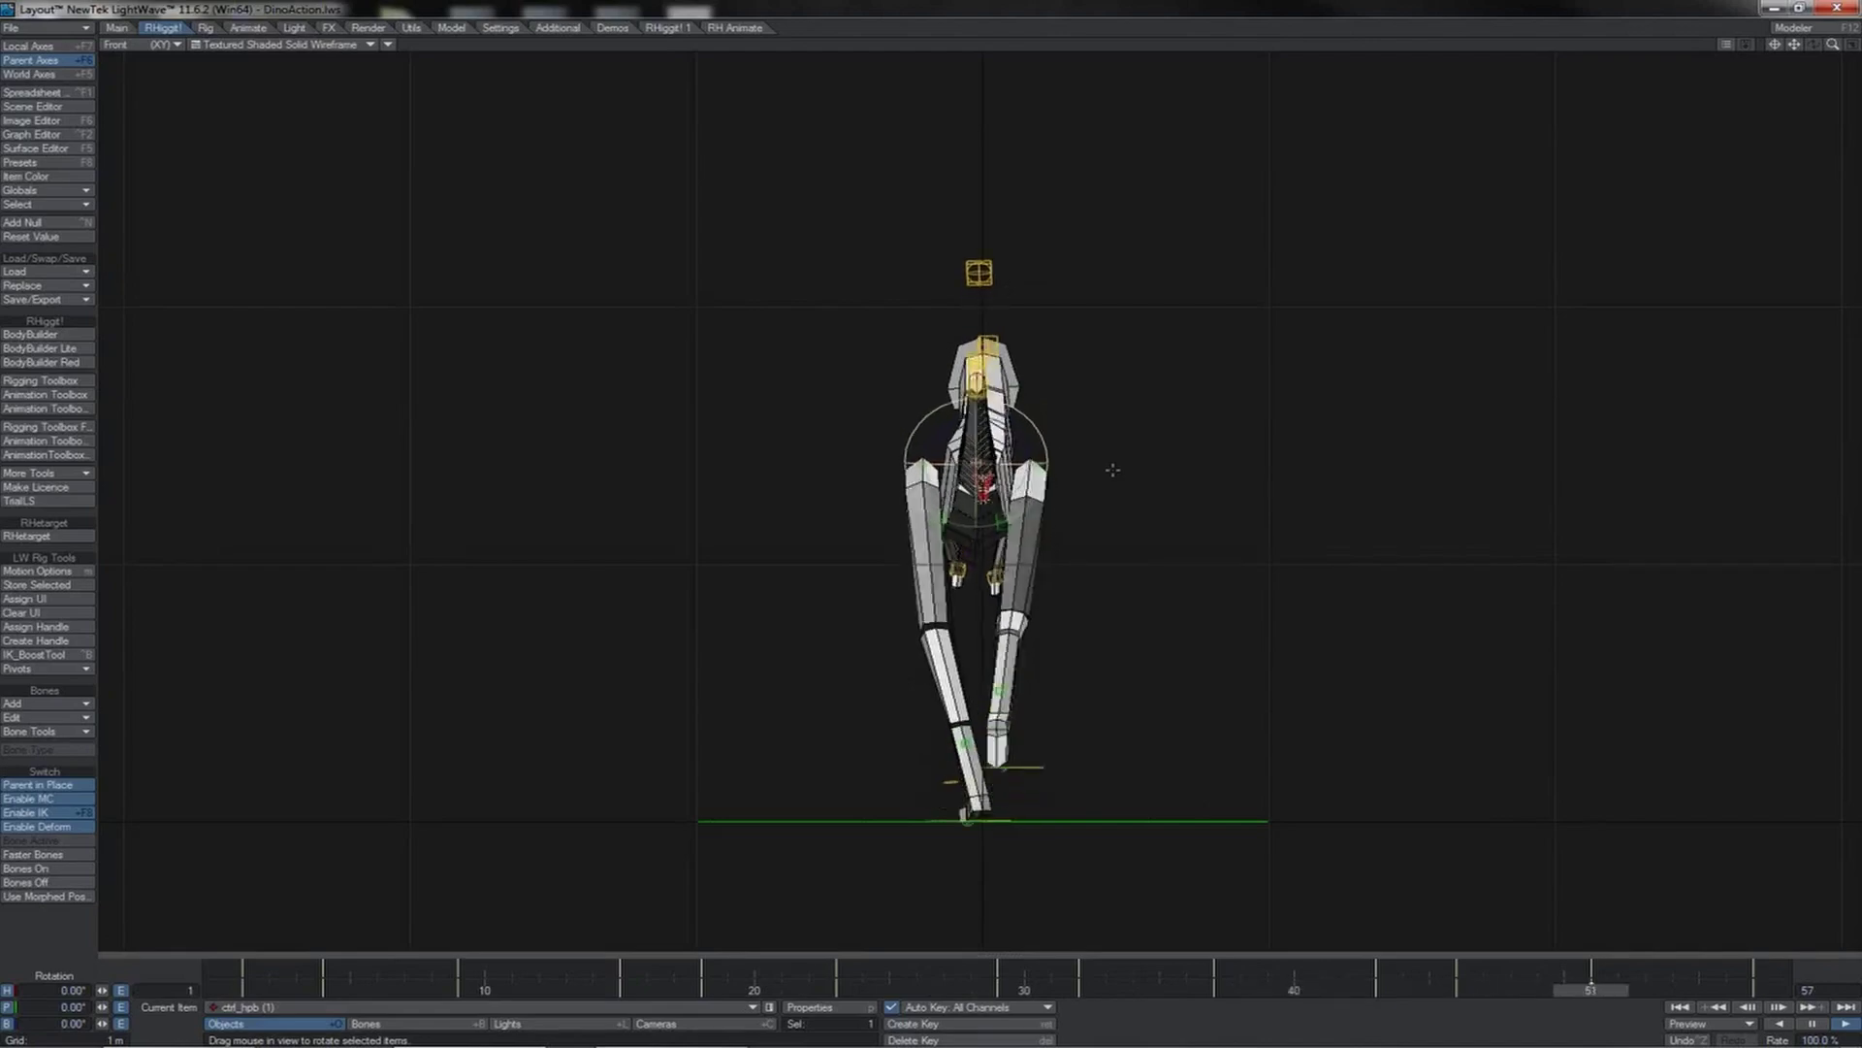
- Examine the walk playback from the back and in orbited perspective views, and inspect the dinosaur in the DinoAction2 scene from its side
key("4")
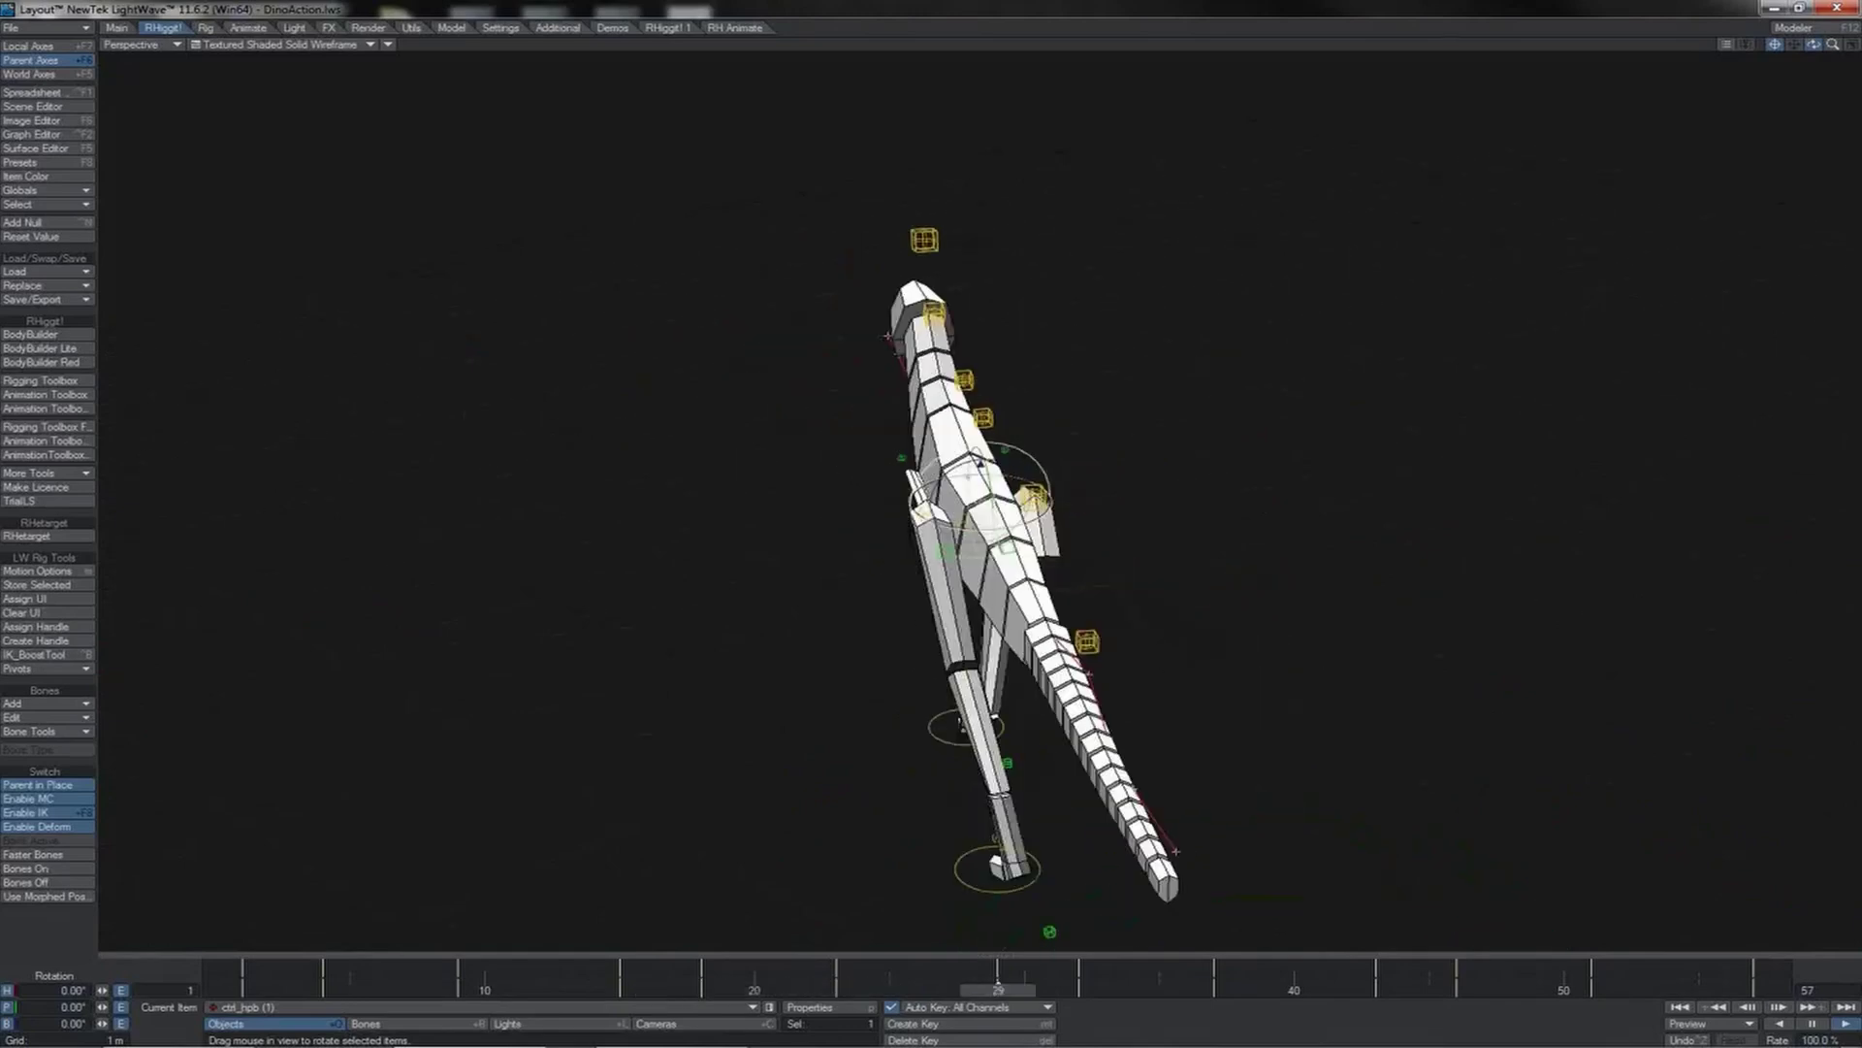
left_click_drag(1814, 45, 1816, 46)
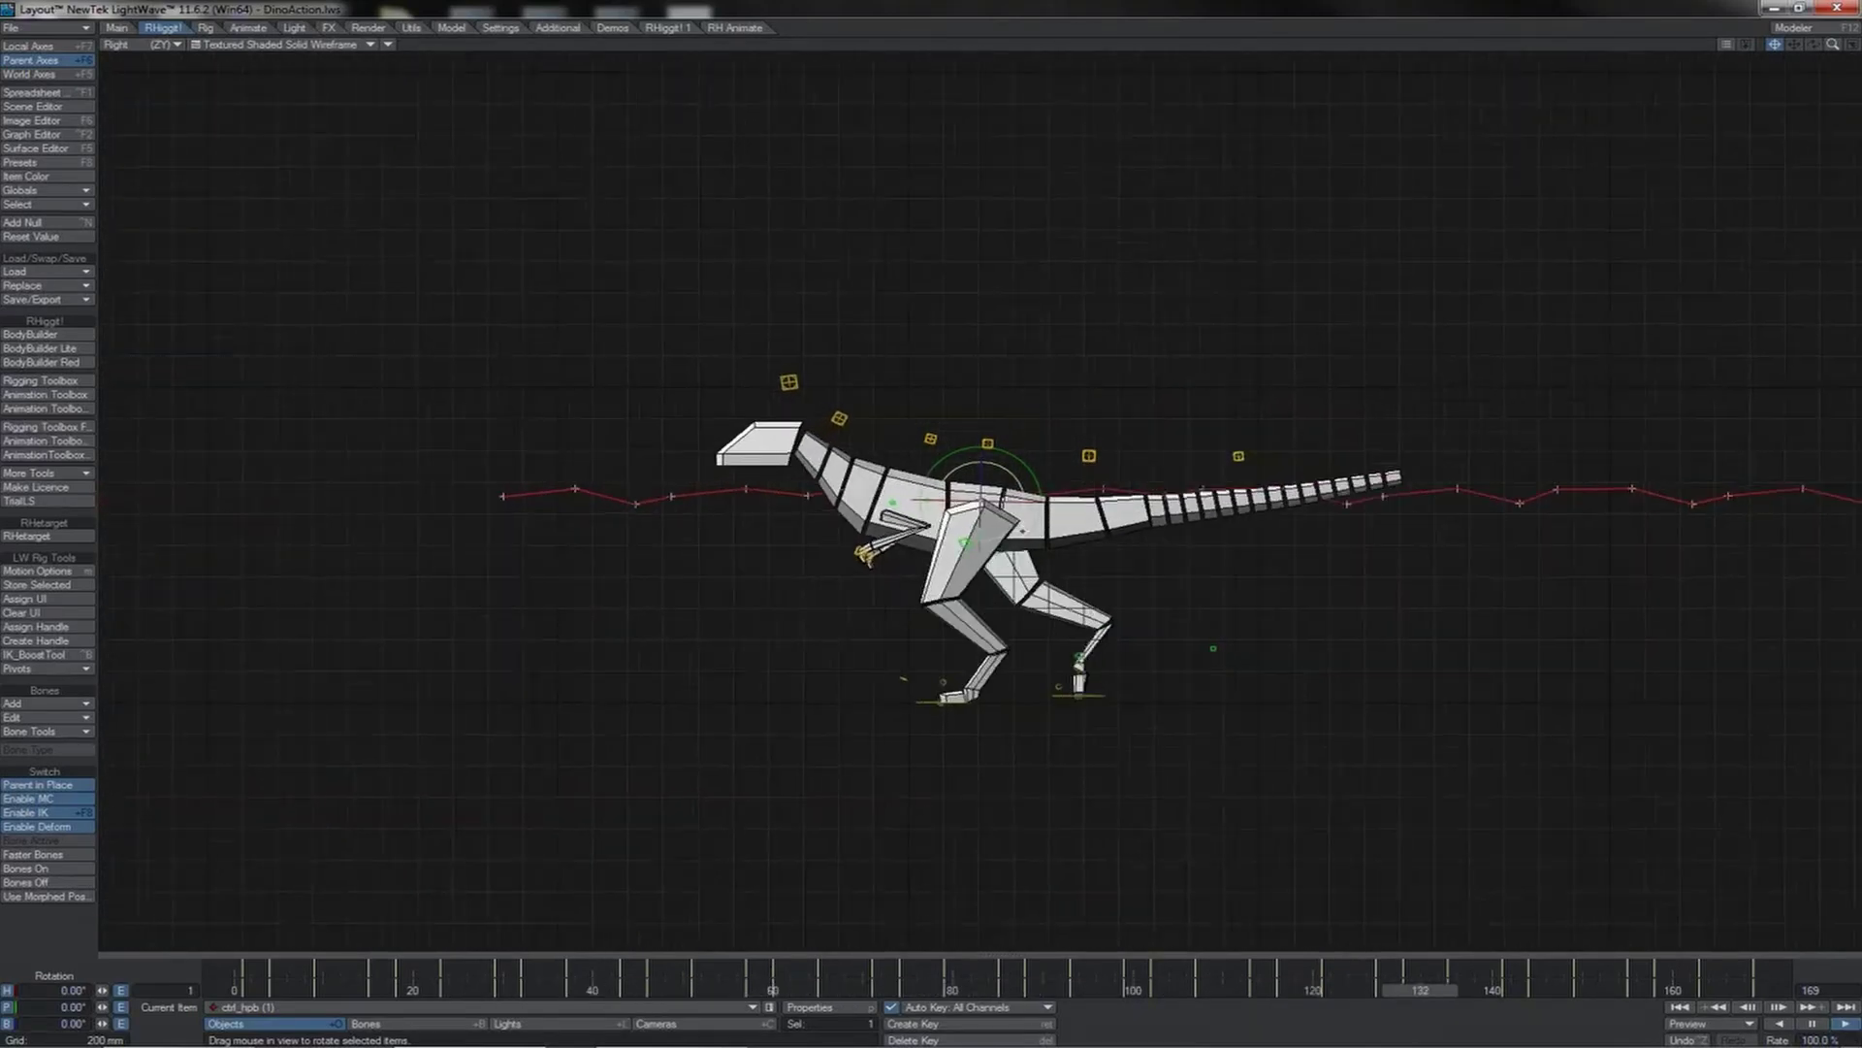
key("1")
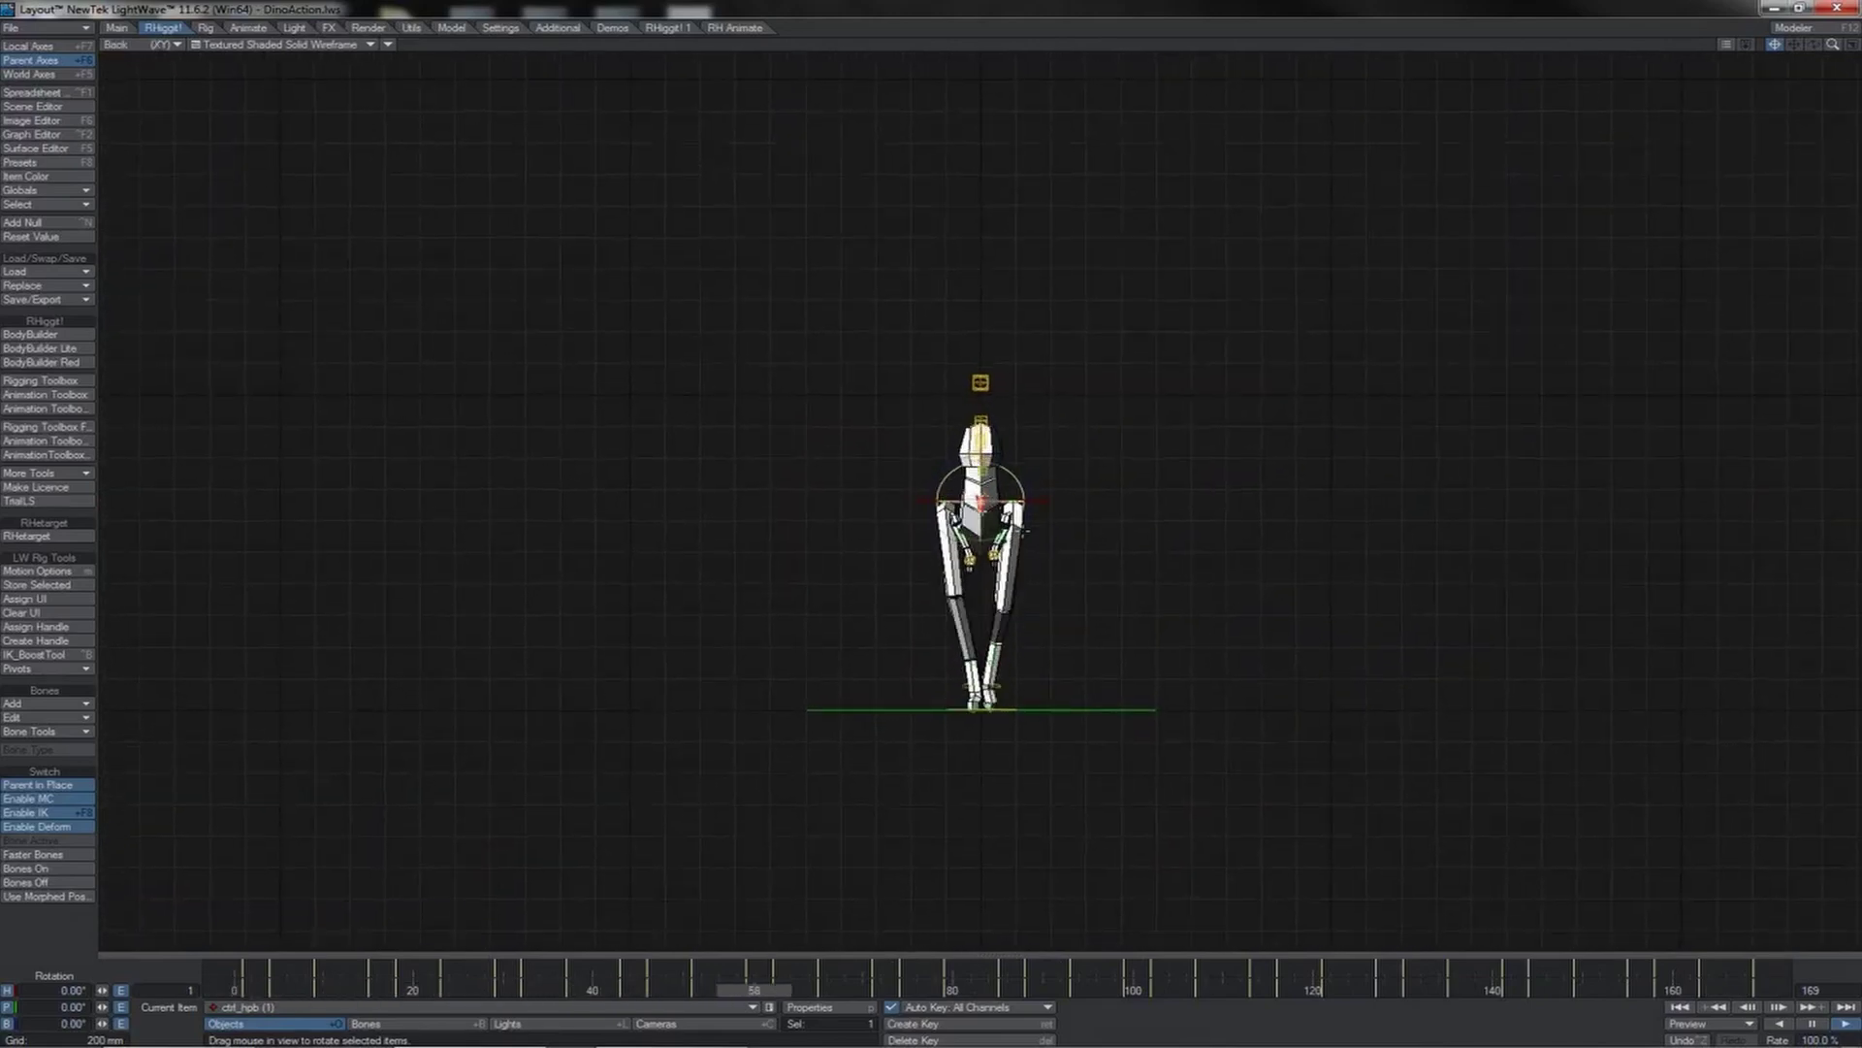
key("4")
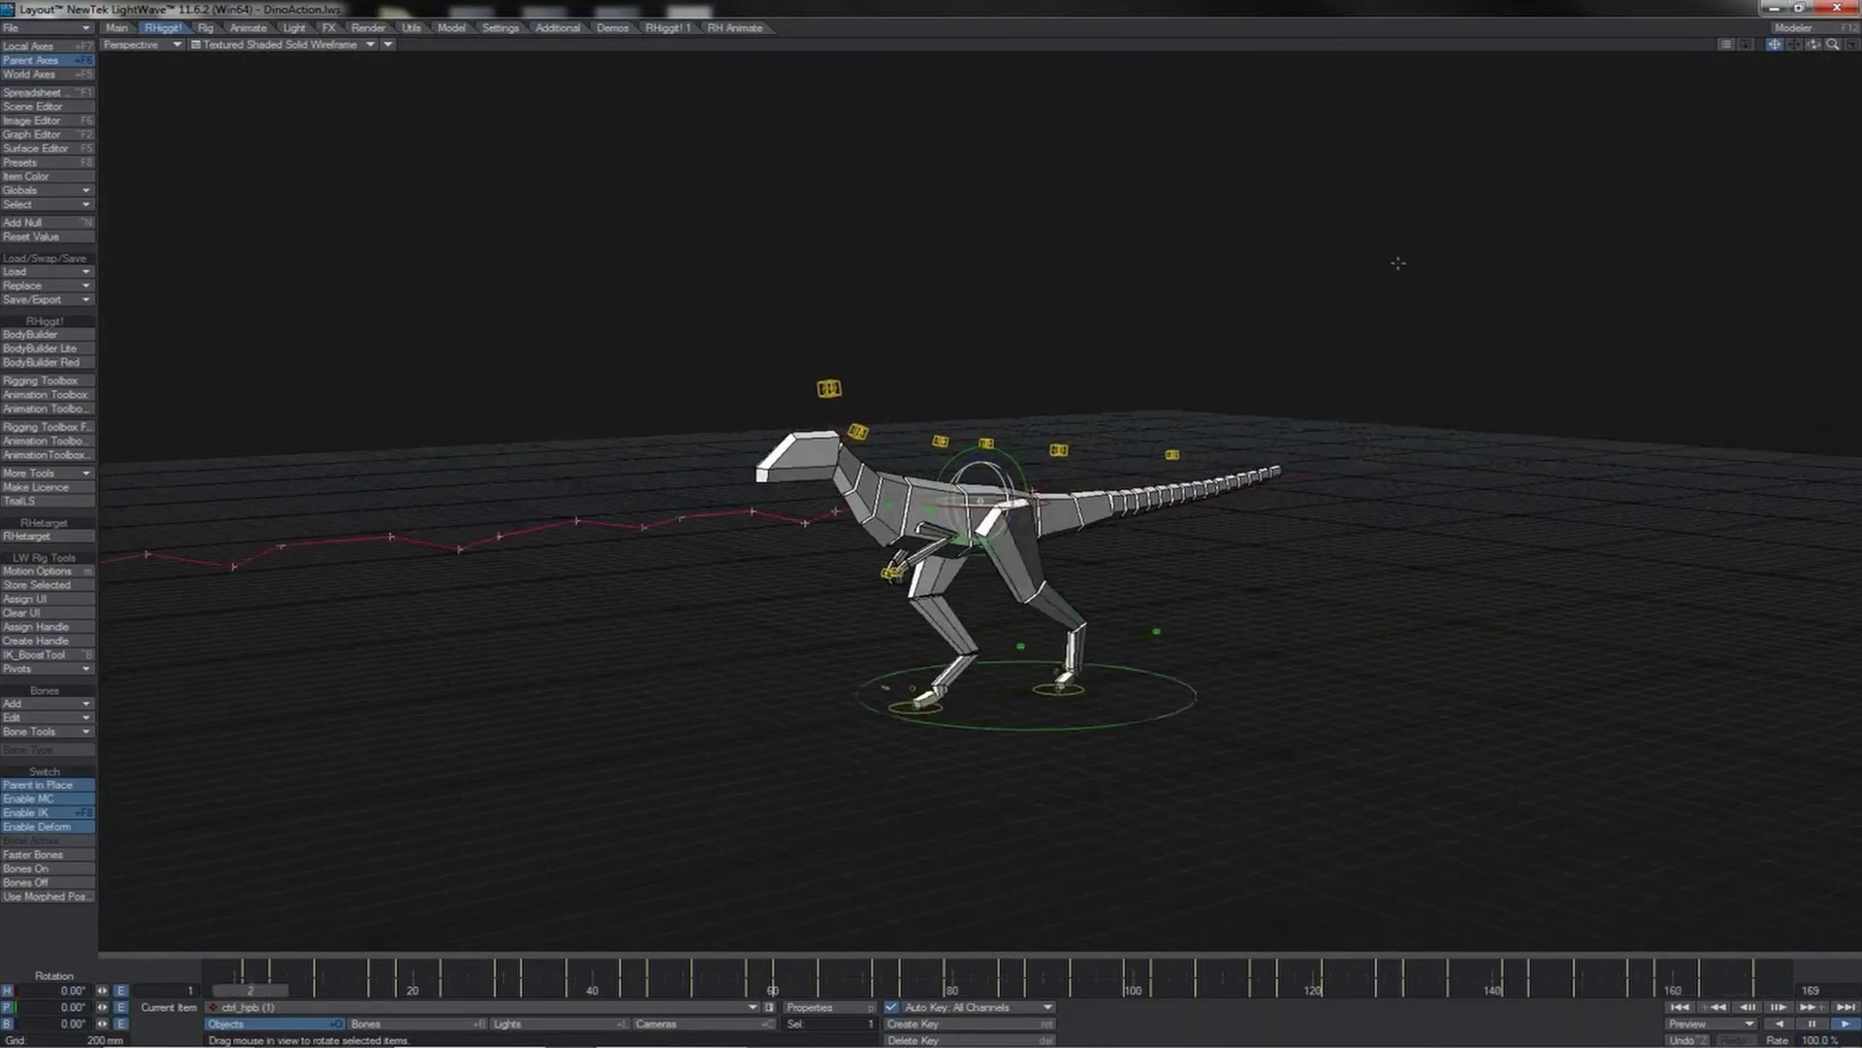
left_click_drag(1813, 44, 1698, 46)
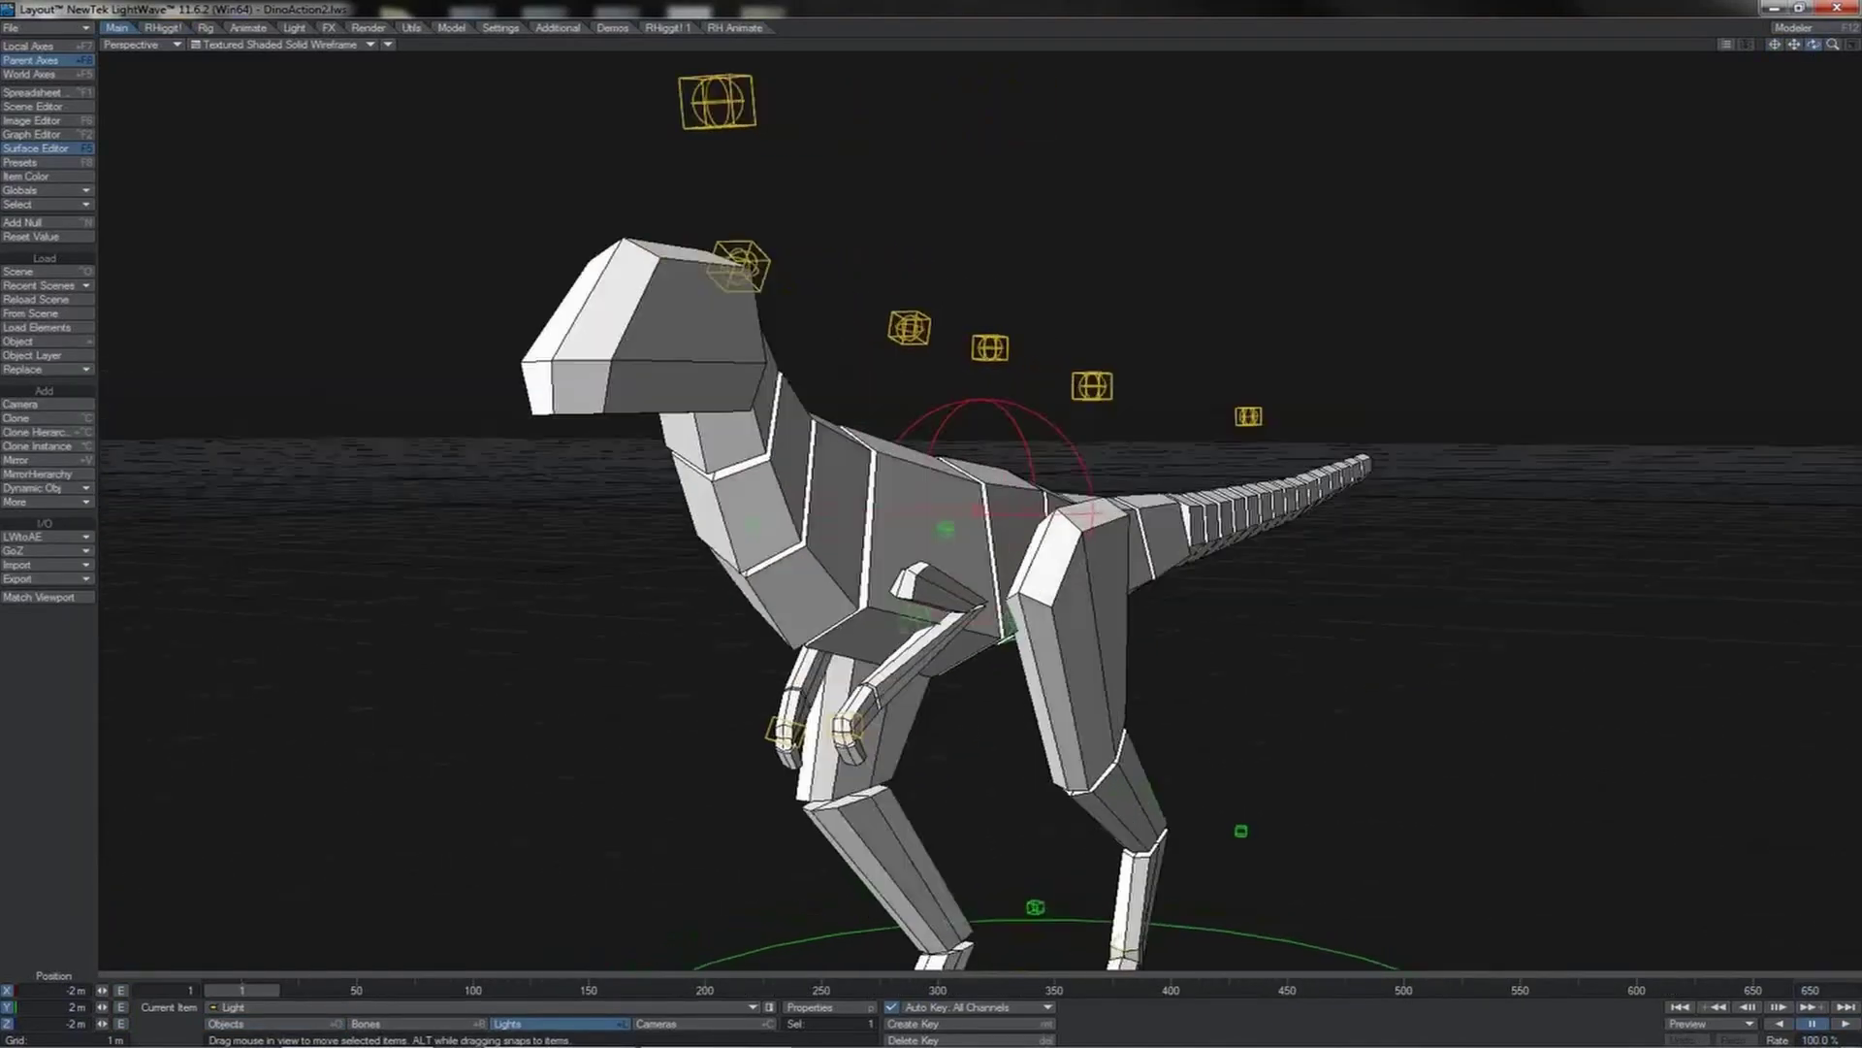
mouse_move(1814, 45)
left_mouse_down()
mouse_move(1722, 27)
mouse_move(1804, 44)
mouse_move(1786, 45)
left_mouse_up()
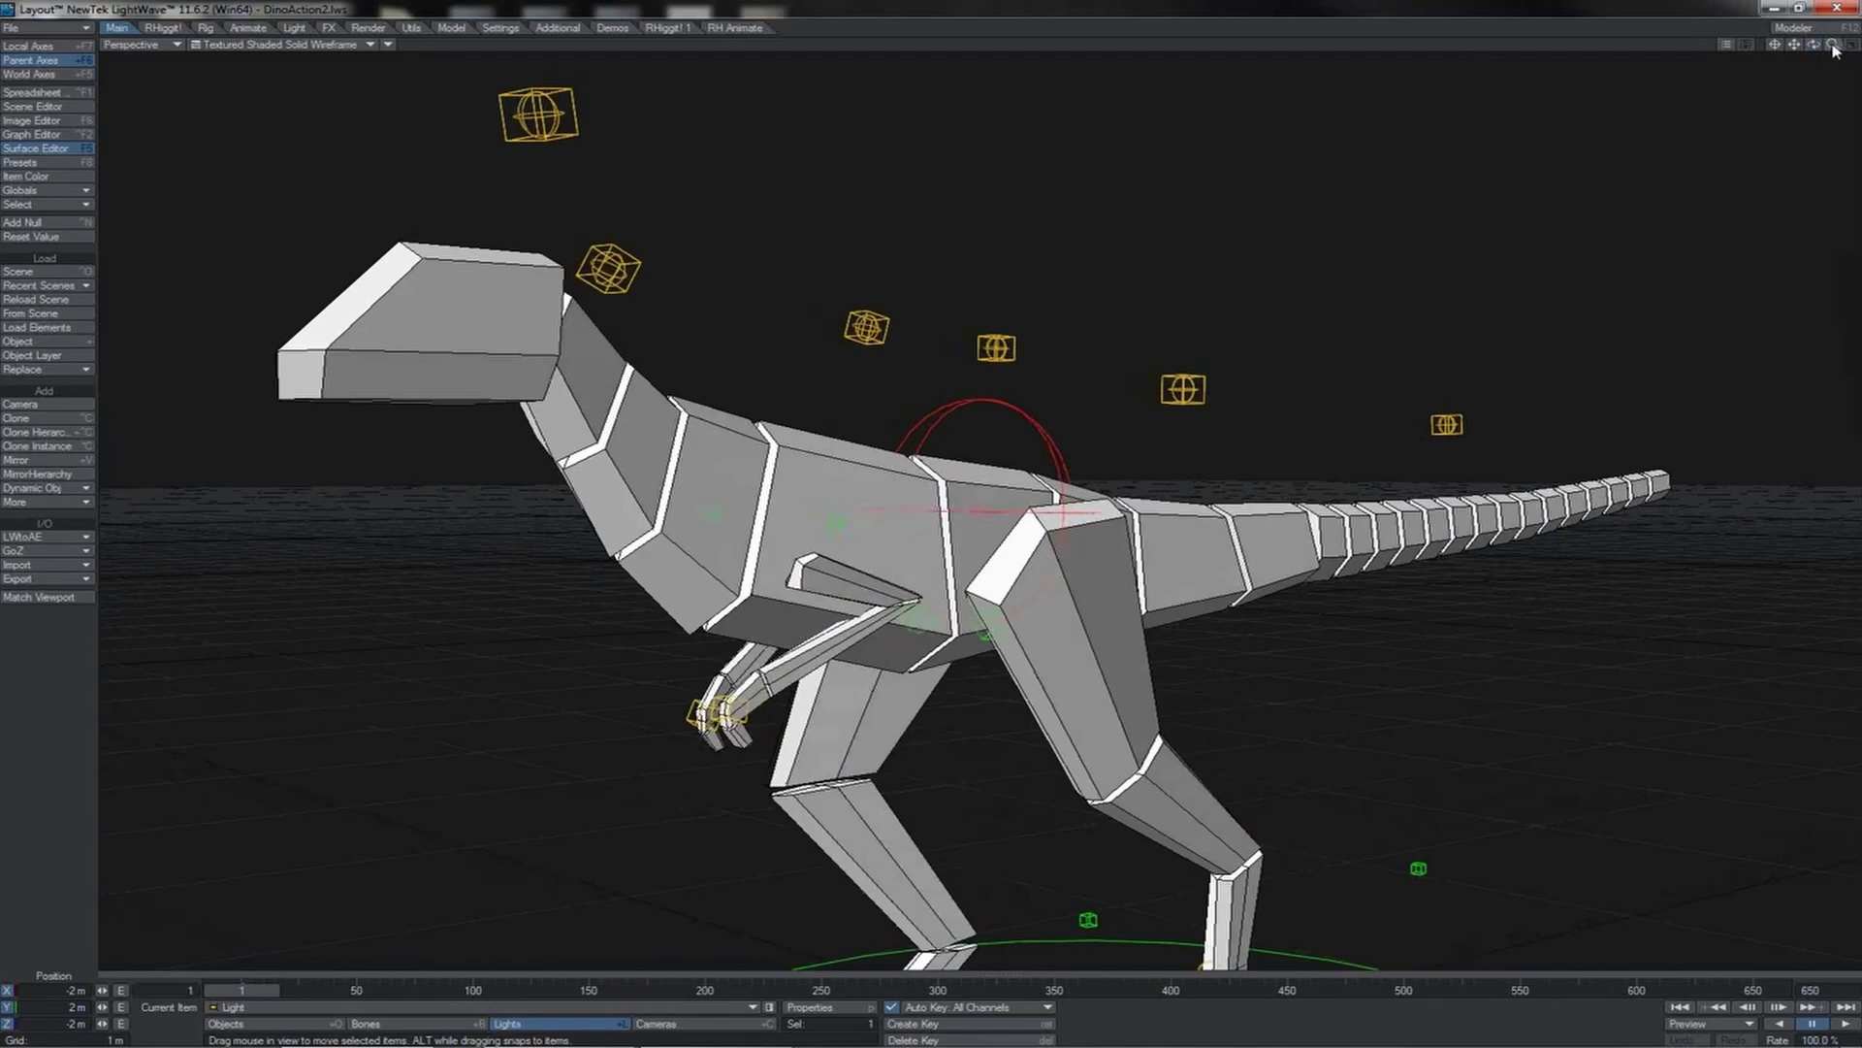